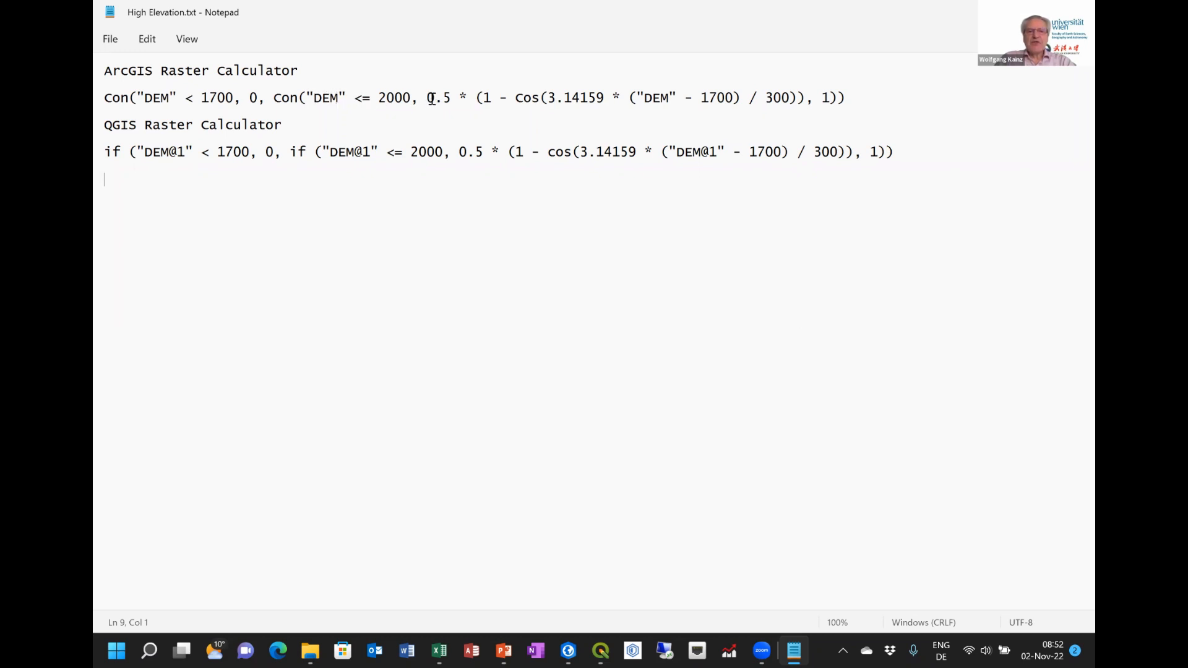
Review the parts of the ArcGIS Raster Calculator expression in High Elevation.txt and copy the complete Con expression
click(426, 98)
key(shift+Home)
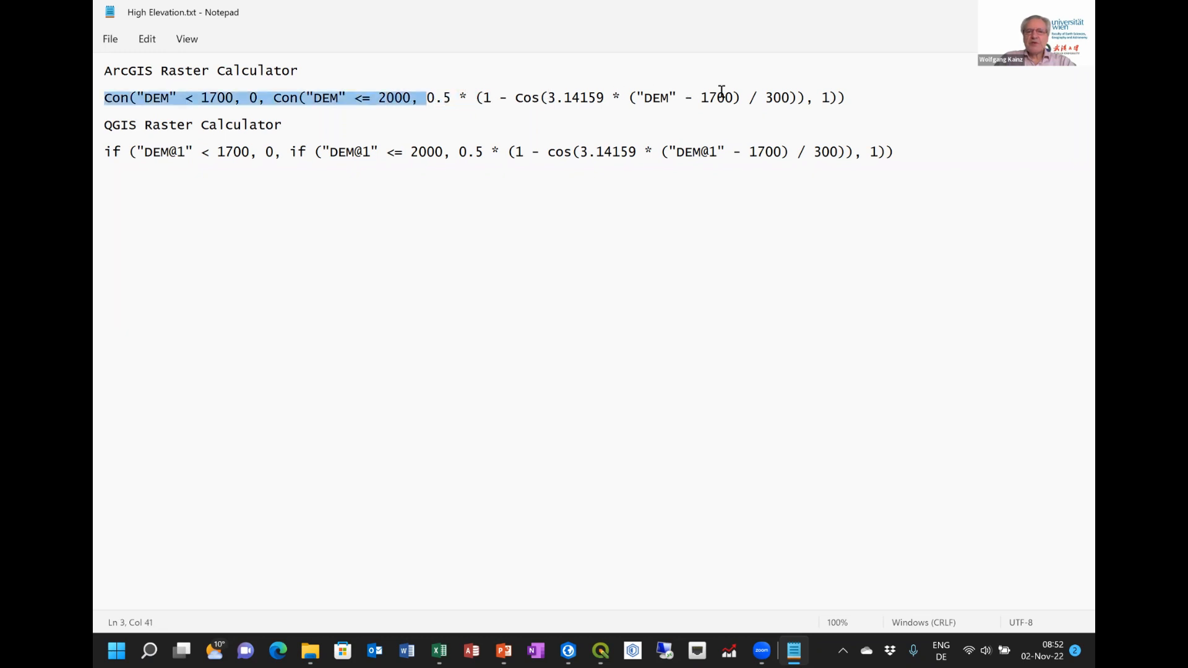
drag(764, 98, 803, 98)
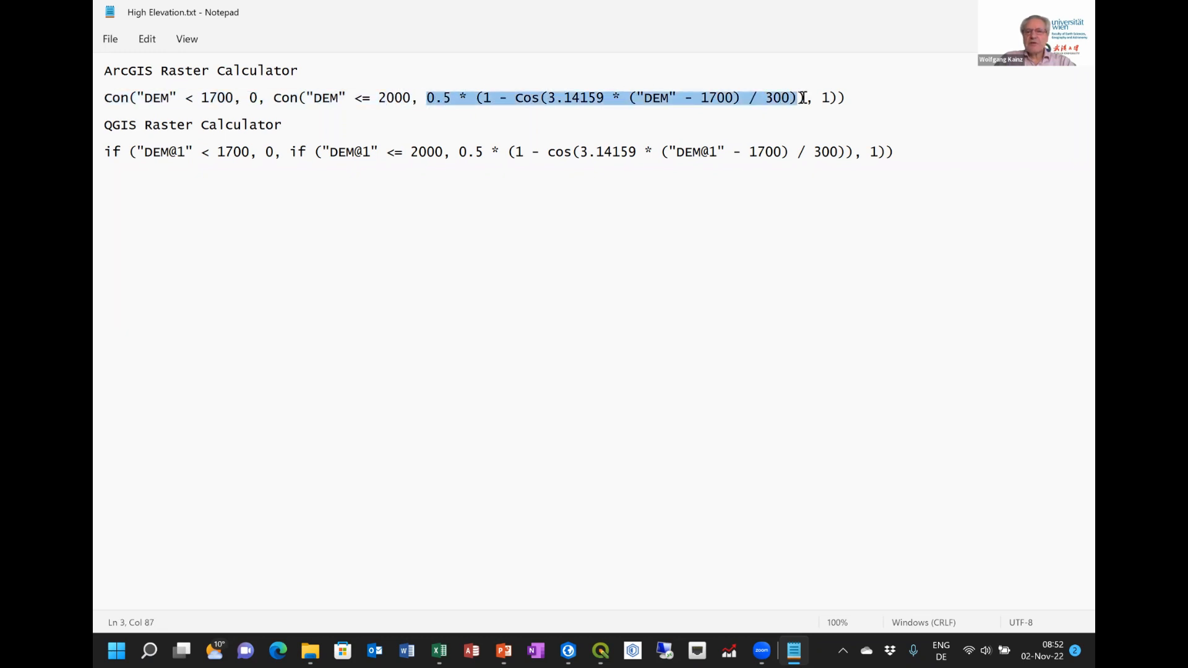
click(524, 124)
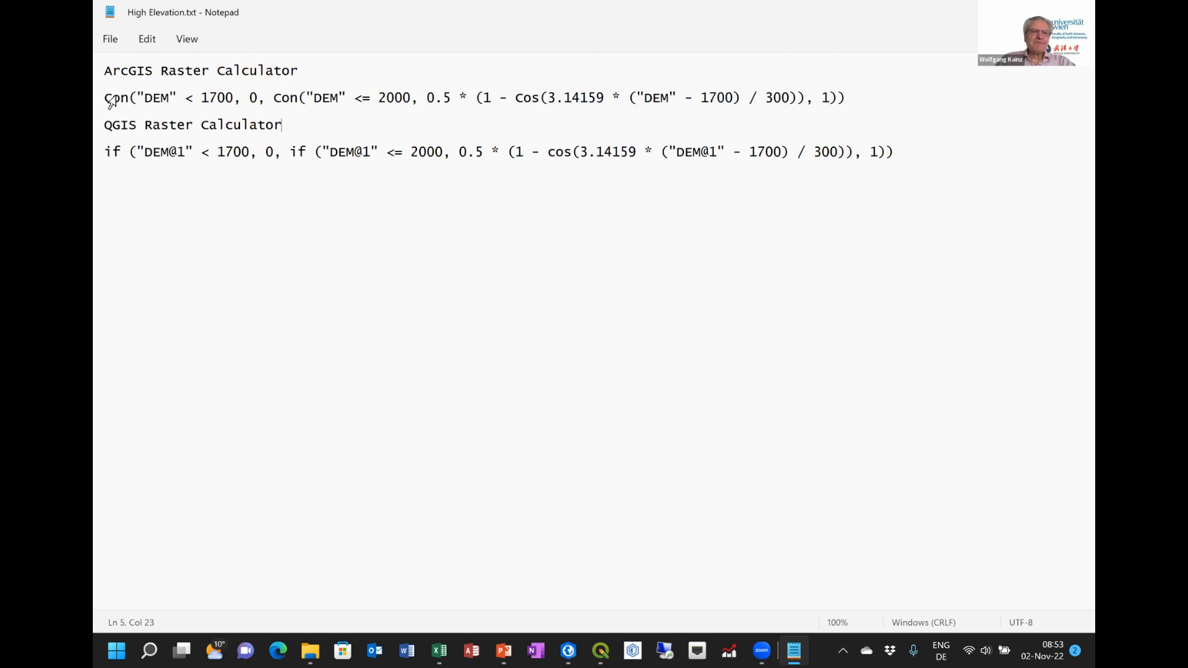
drag(103, 96, 847, 97)
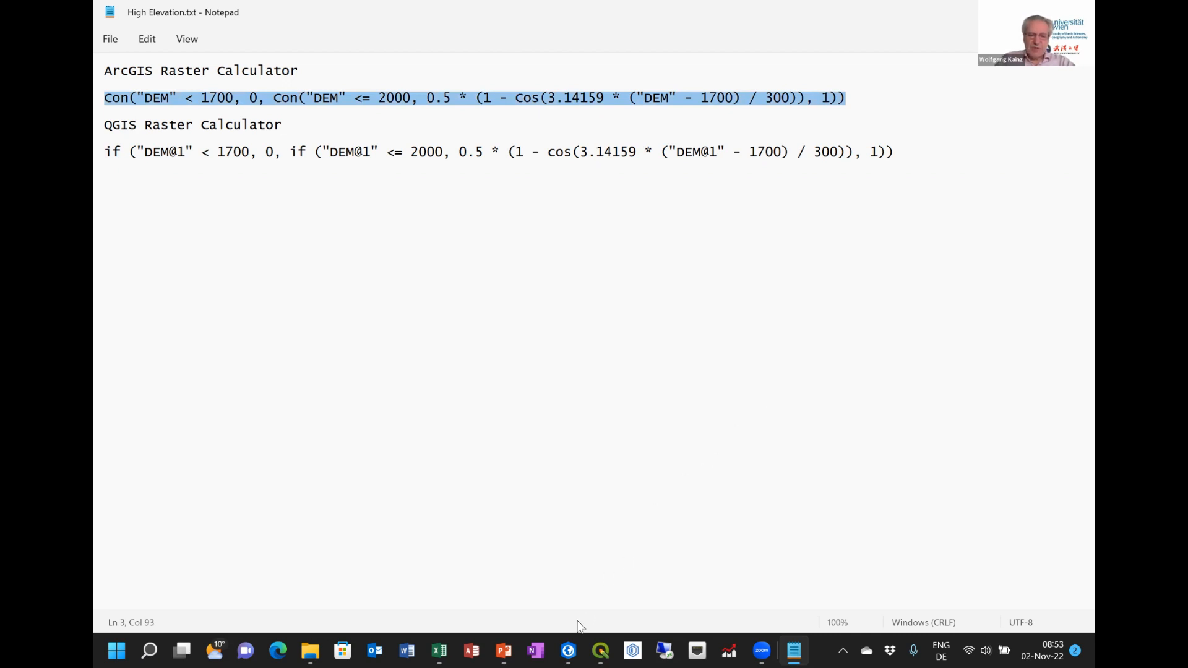
Switch to ArcGIS Pro and hide the Roads, Rivers, Parks and Lakes layers so only the DEM is displayed
click(568, 650)
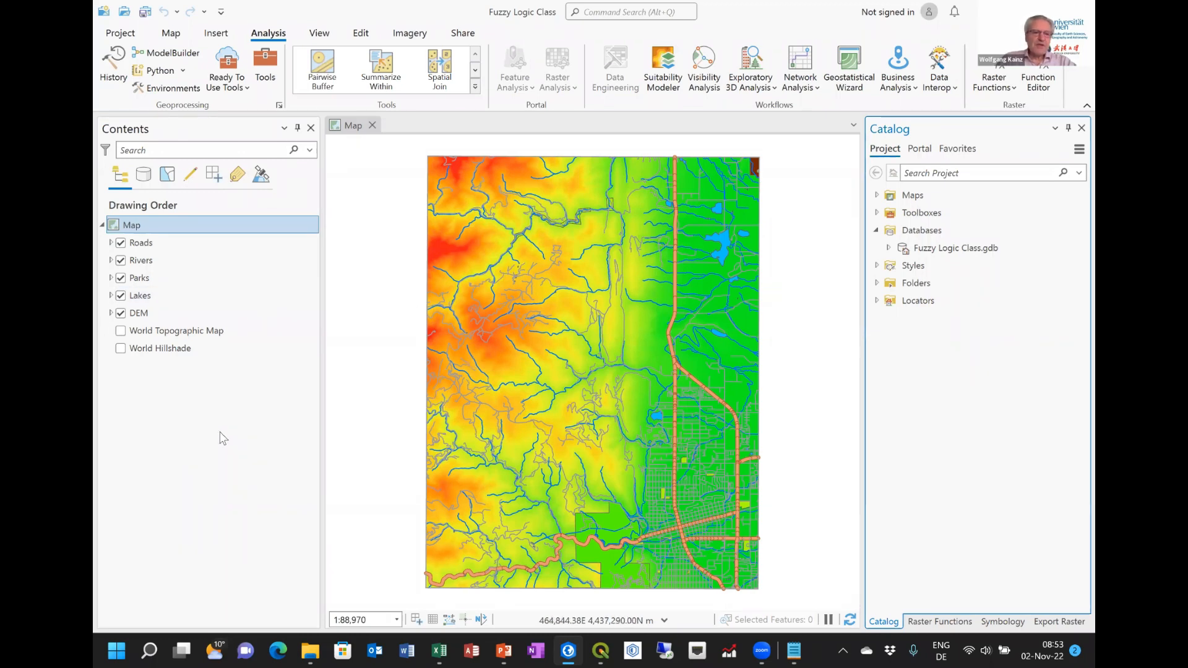
click(121, 242)
click(120, 259)
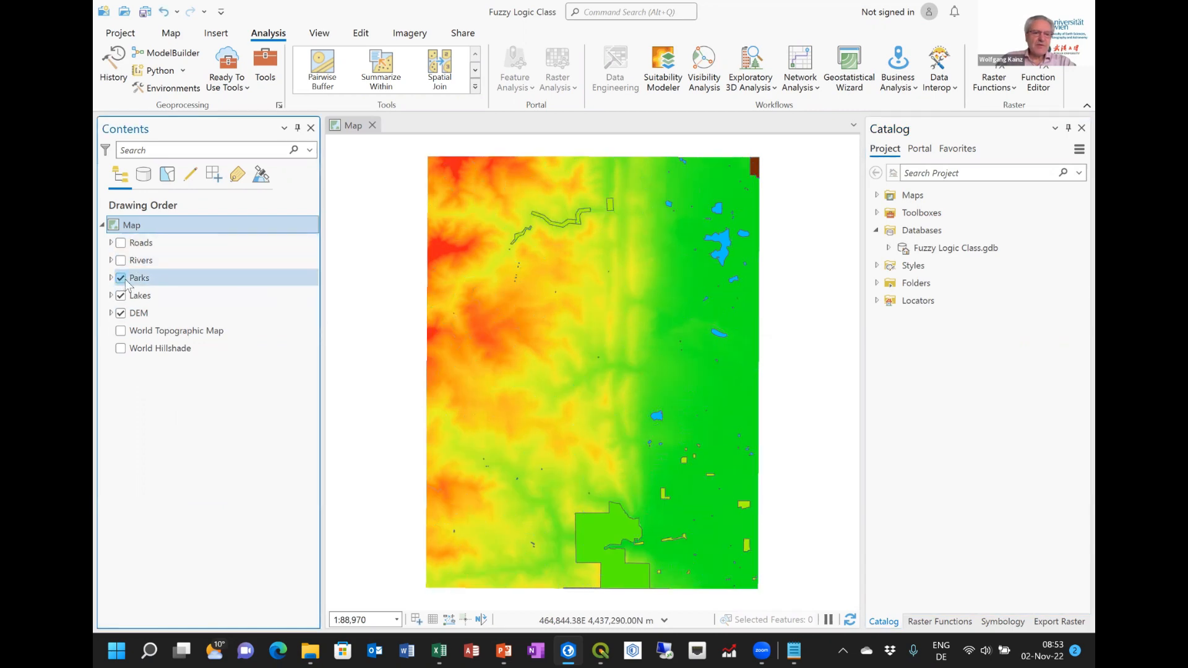
click(120, 278)
click(121, 295)
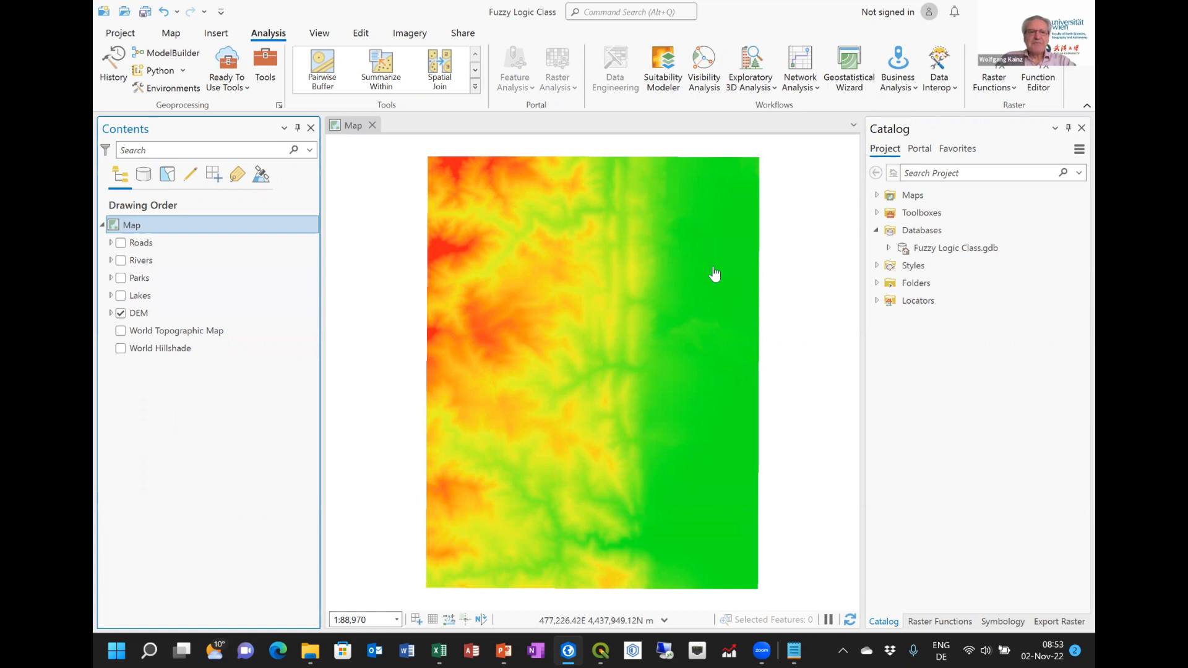
In the Spatial Analyst Raster Calculator, enter Con("DEM" < 1700, 0, Con("DEM" <= 2000, 0.5 * (1 - Cos(3.14159 * ("DEM" - 1700) / 300)), 1))
click(266, 59)
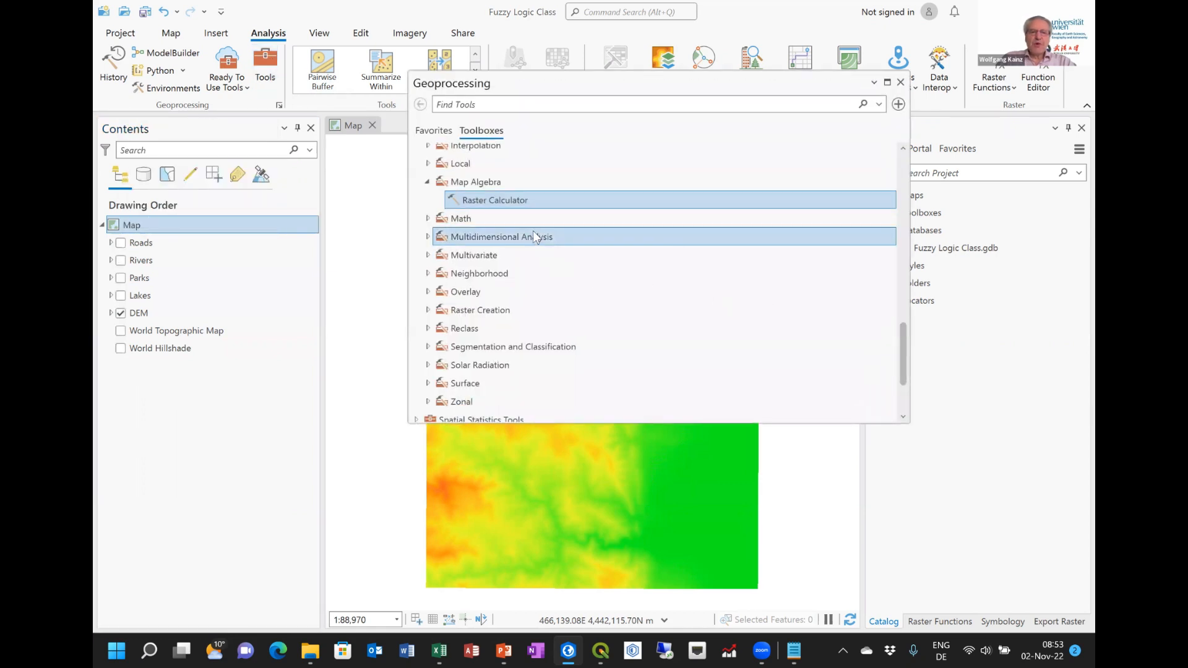
scroll(535, 238, up, 4)
click(477, 246)
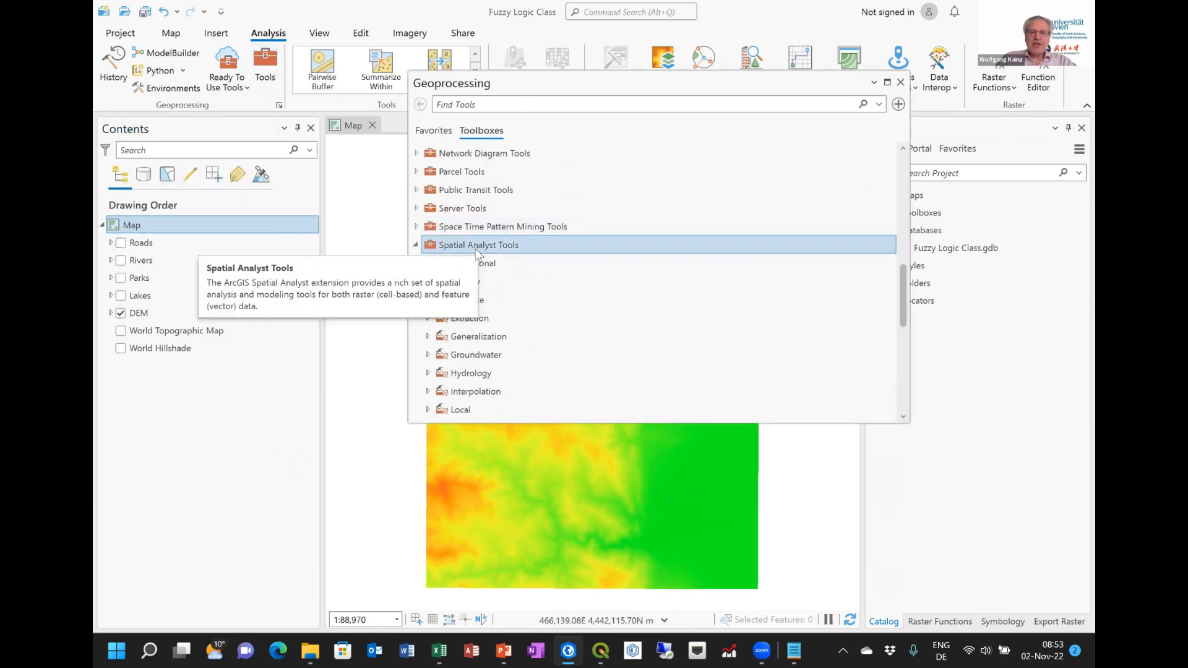
scroll(563, 253, down, 4)
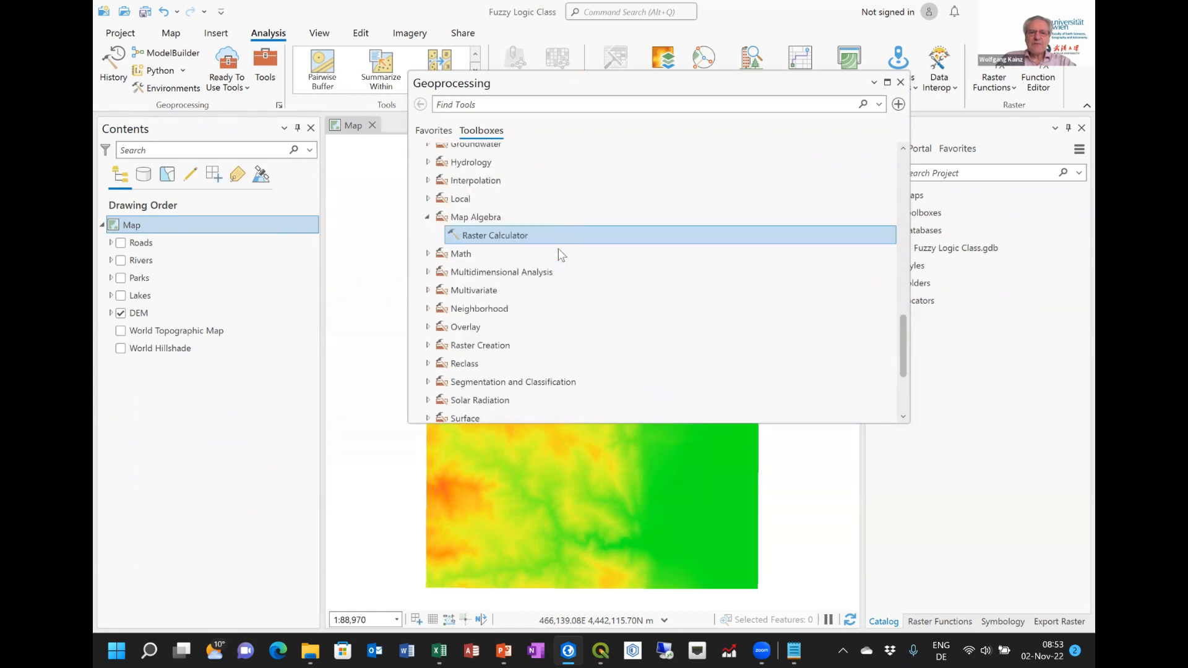
click(492, 239)
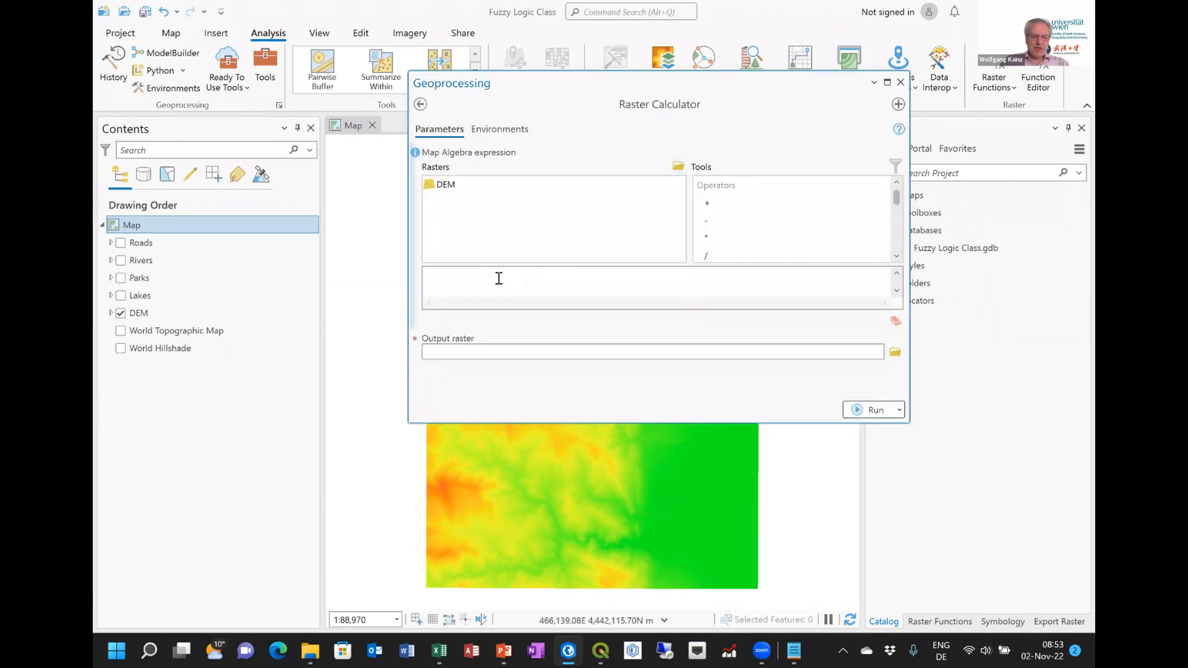
text(Con("DEM" < 1700, 0, Con("DEM" <= 2000, 0.5 * (1 - Cos(3.14159 * ("DEM" - 1700) / 300)), 1)))
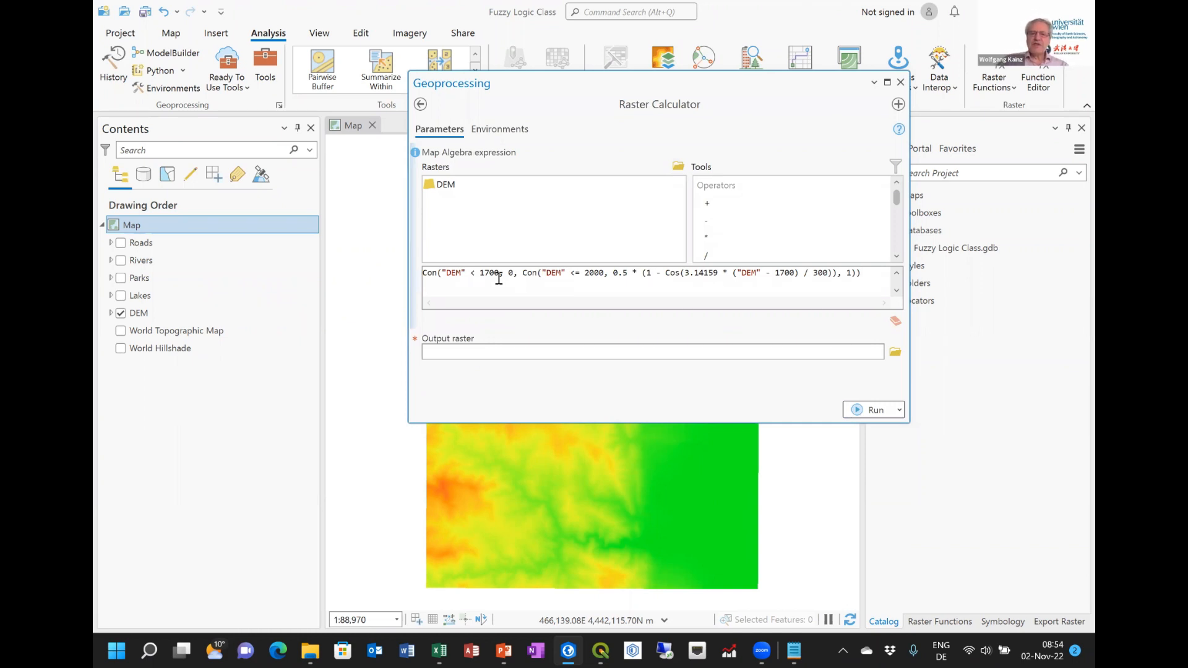
Set the output raster to high_elevation in Fuzzy Logic Class.gdb, run the calculation and close the geoprocessing window
click(650, 351)
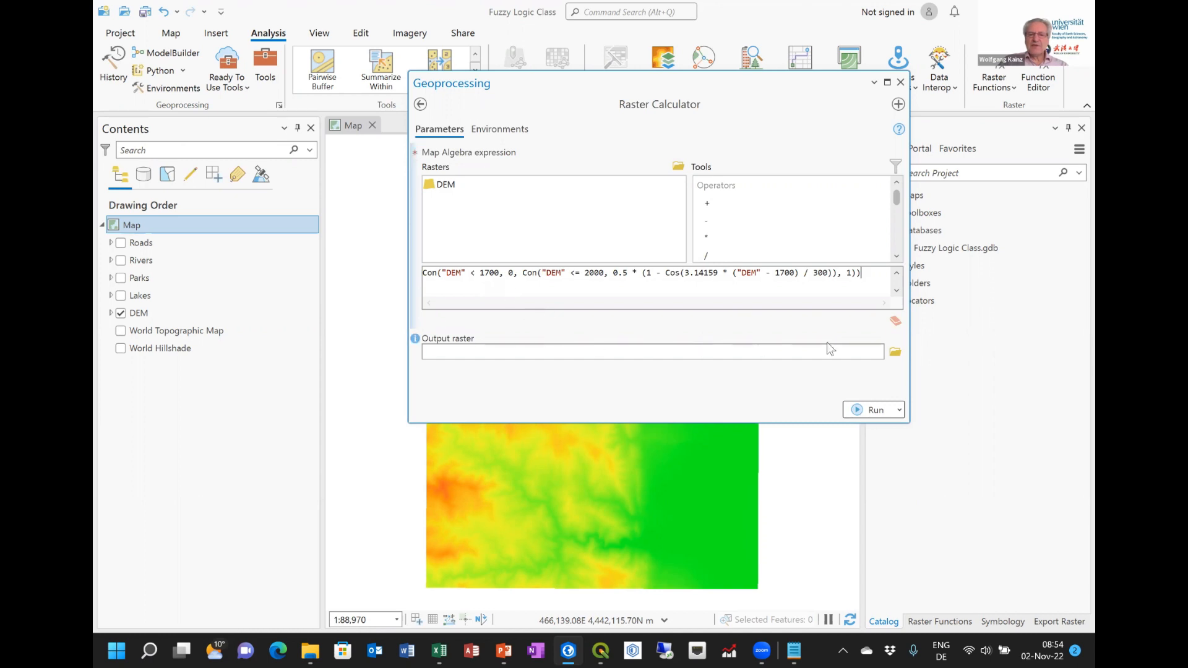
click(895, 352)
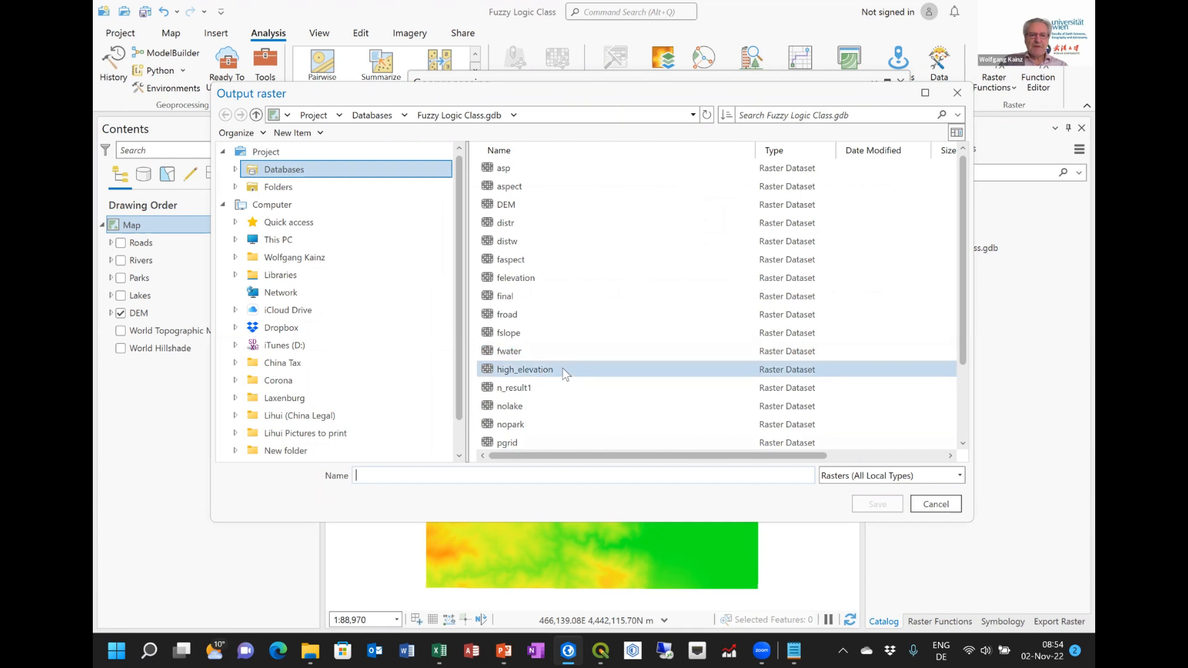
click(563, 370)
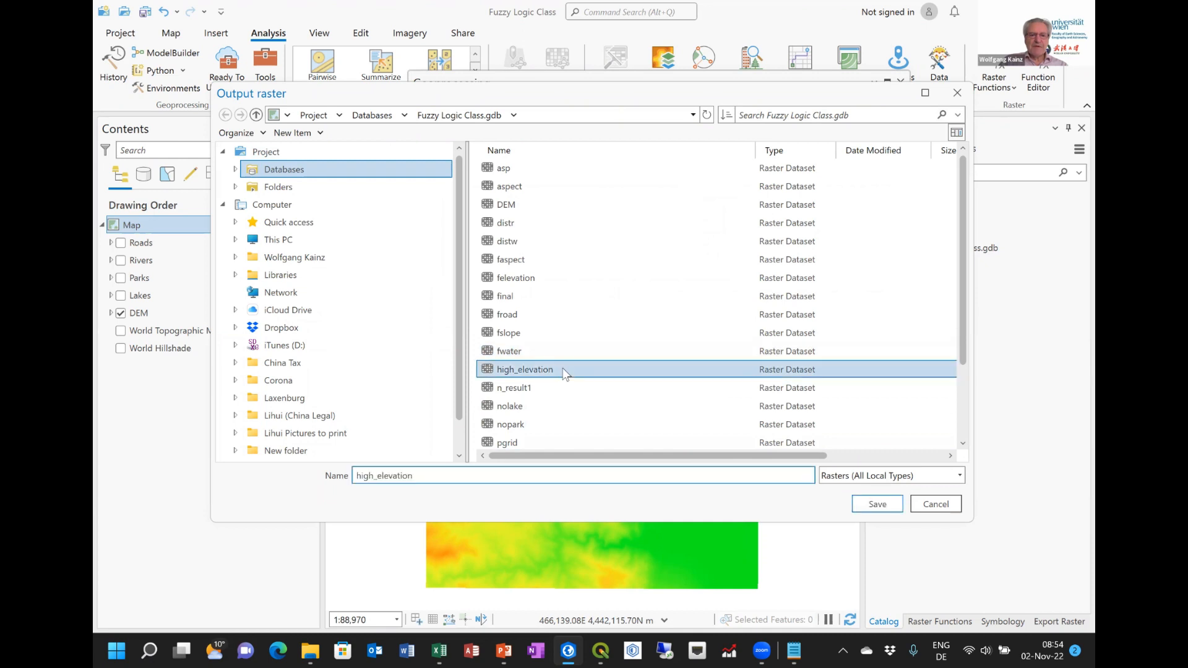
click(874, 504)
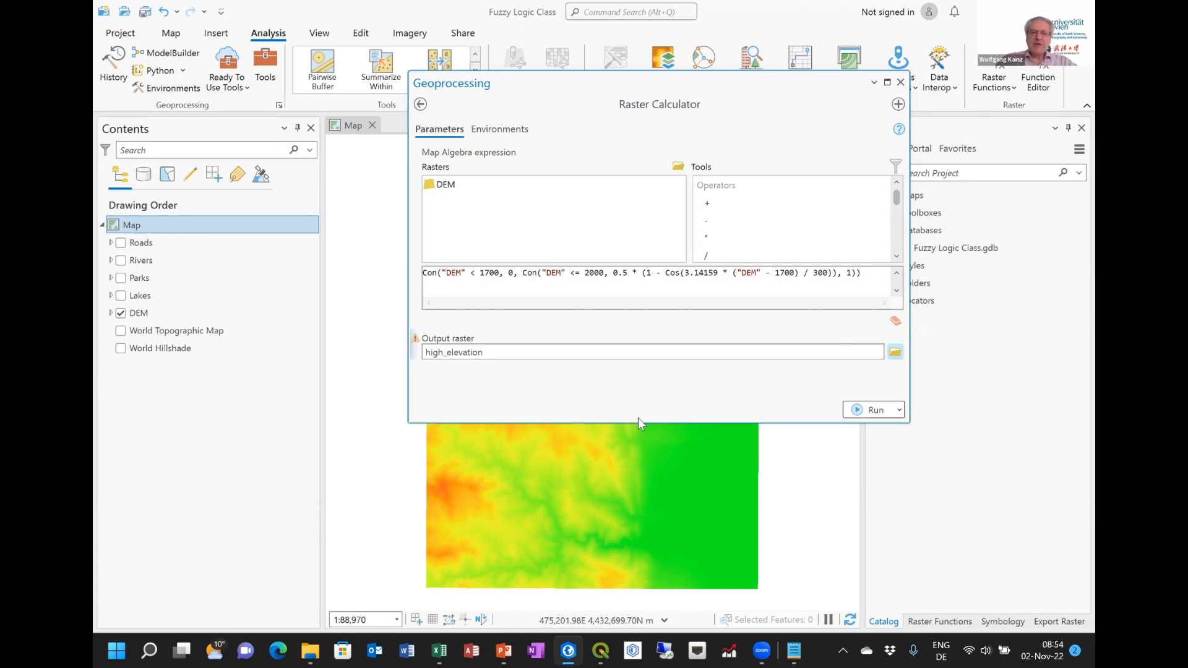
click(859, 411)
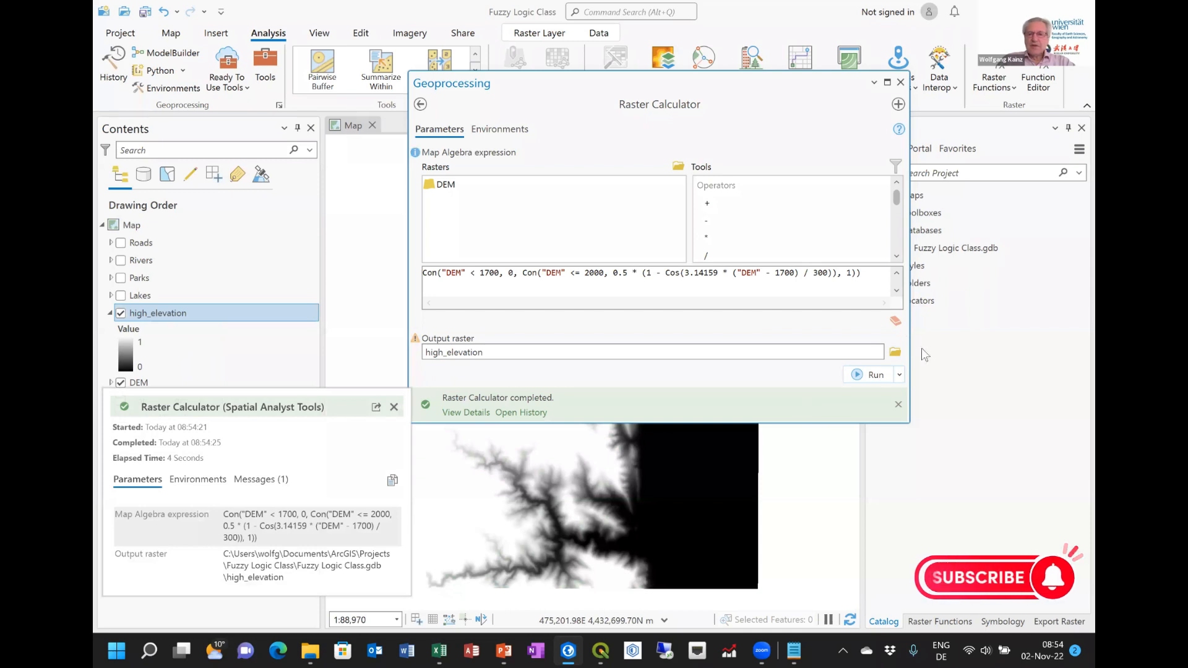
click(900, 81)
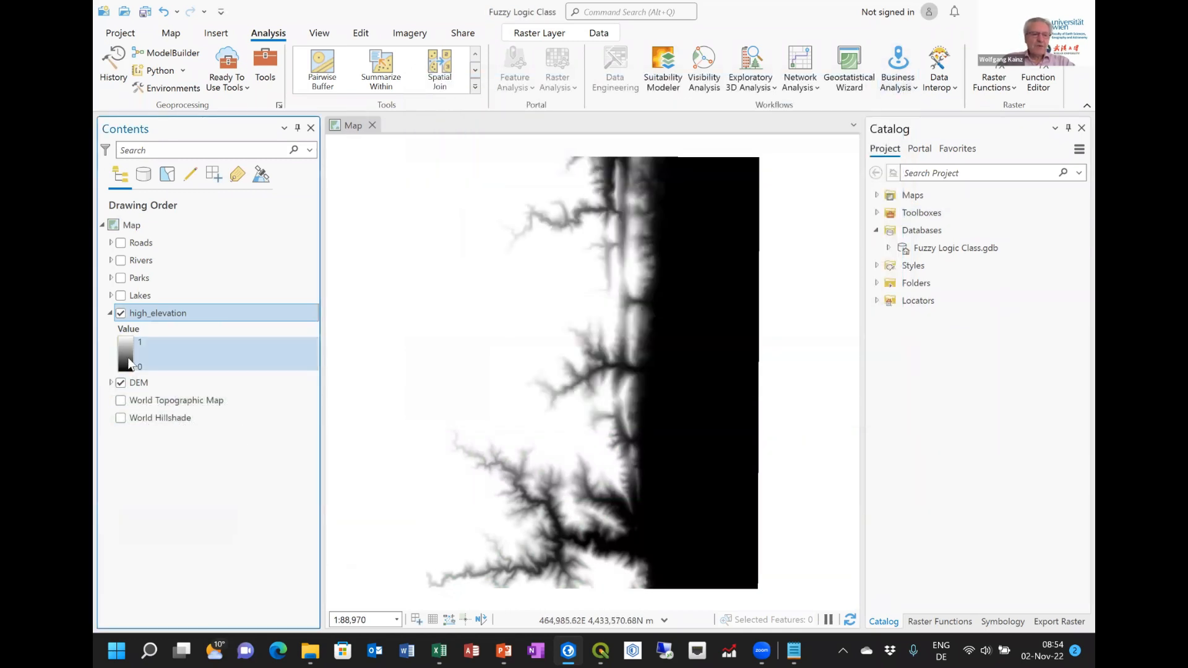
Invert the color scheme of the high_elevation layer so high membership values are drawn in black
click(130, 362)
click(130, 362)
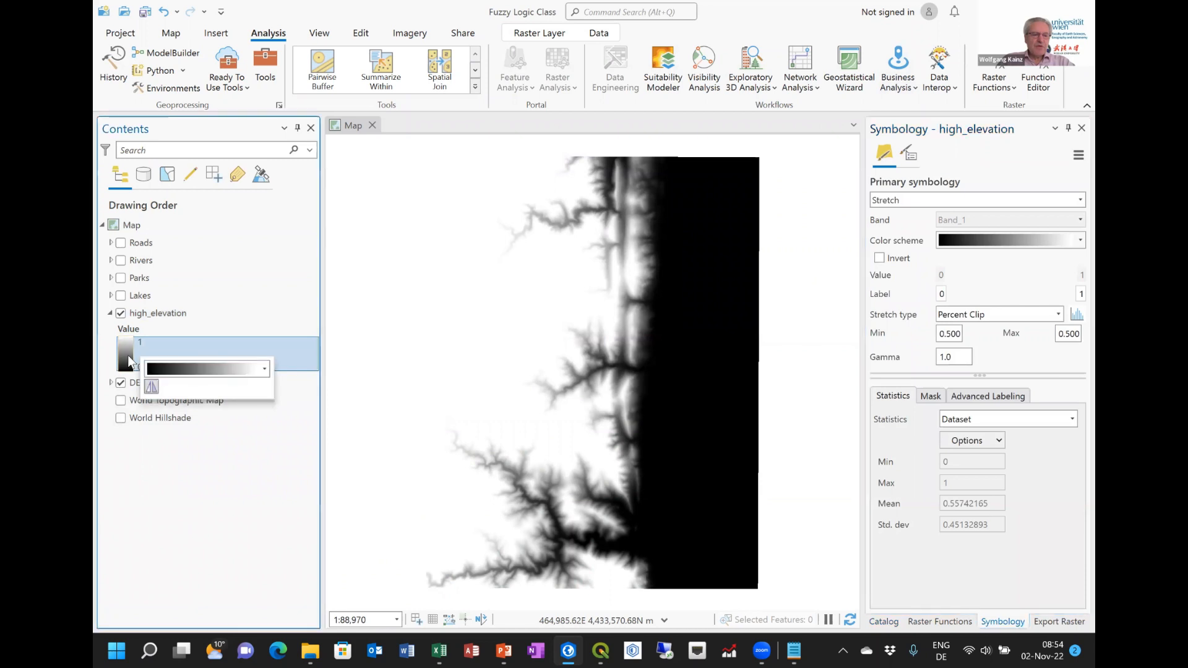
click(151, 386)
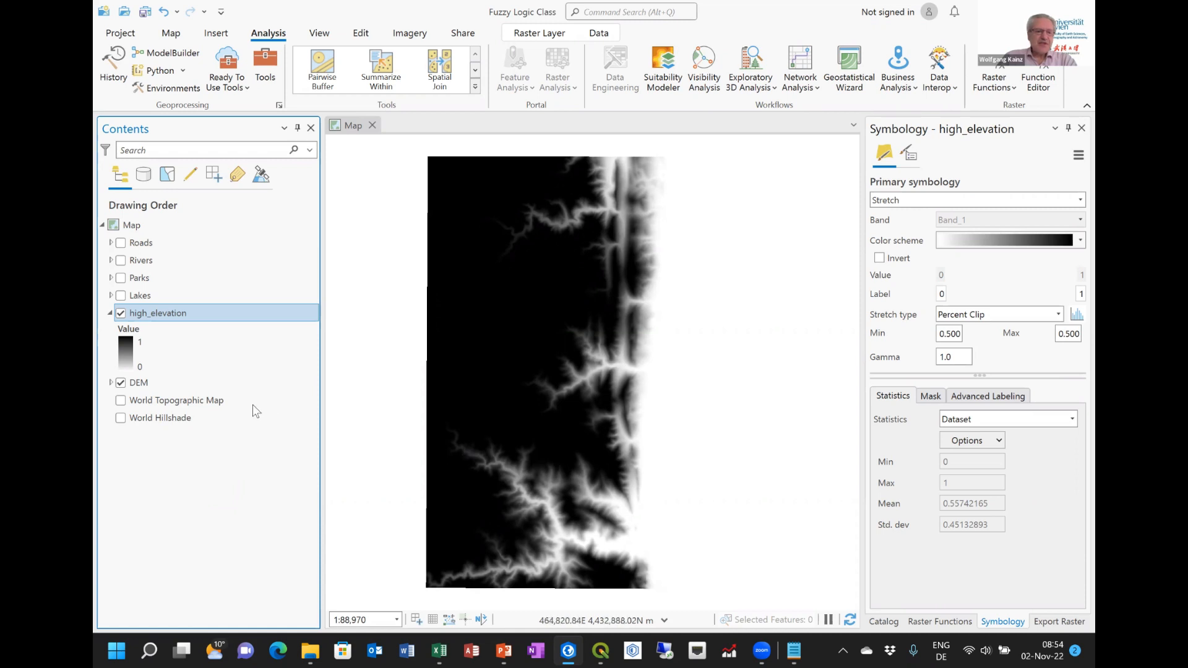
Show the World Hillshade and World Topographic Map basemaps, and display high_elevation over them with the DEM hidden
click(120, 313)
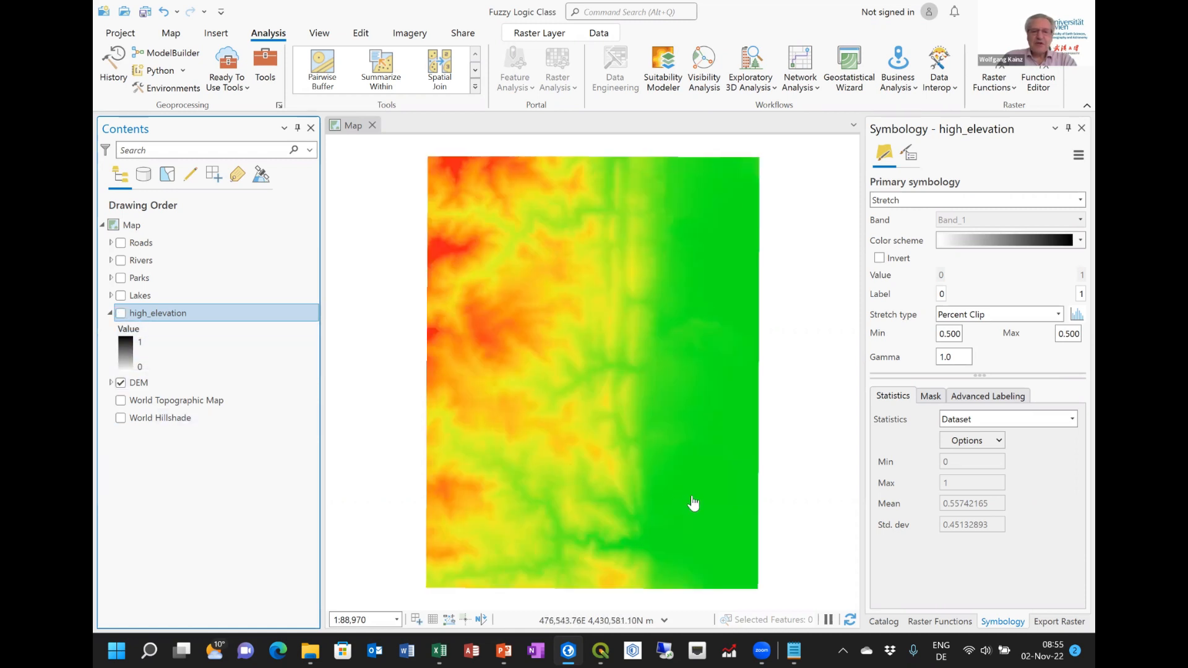
click(120, 418)
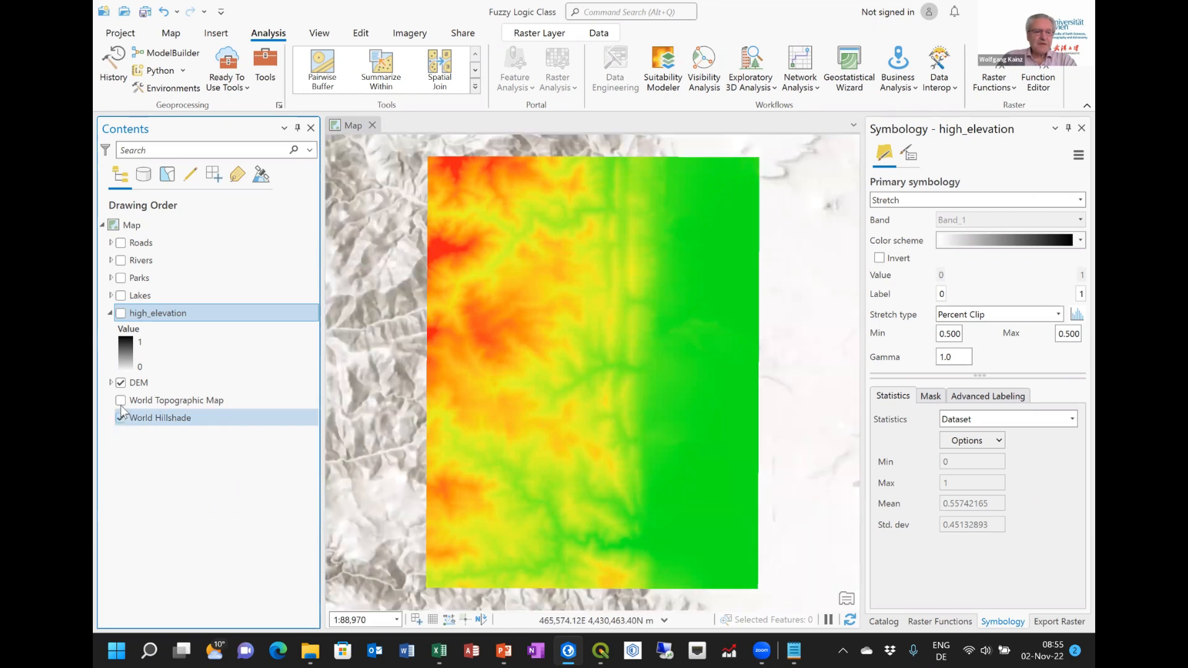
click(121, 400)
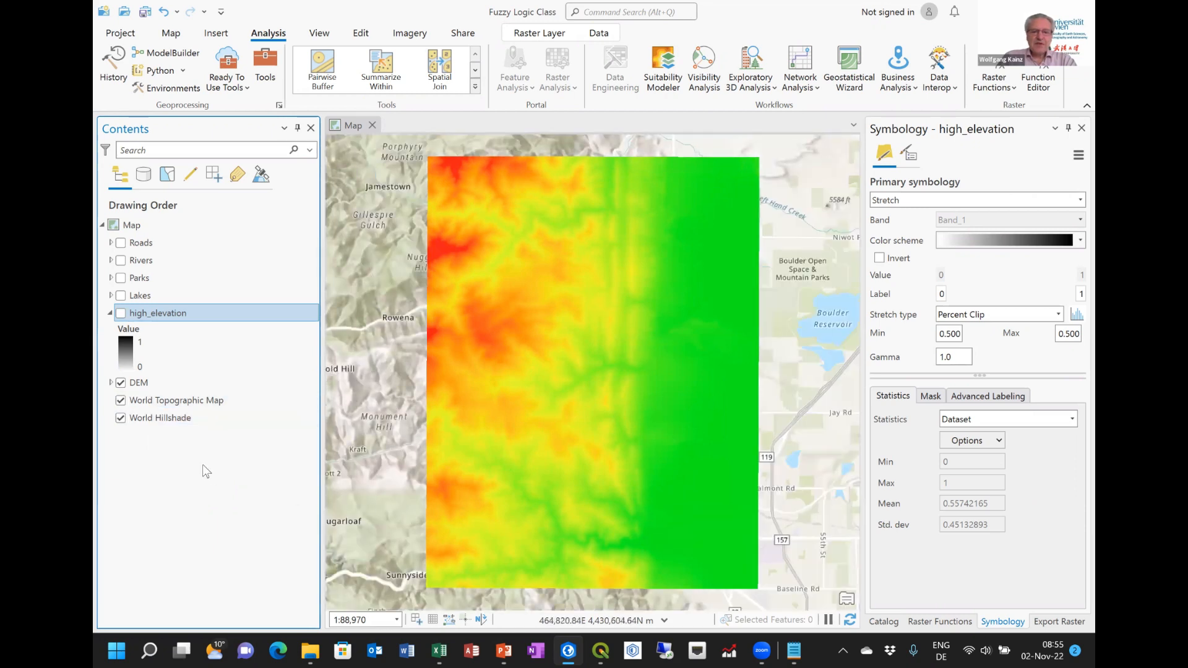
click(121, 383)
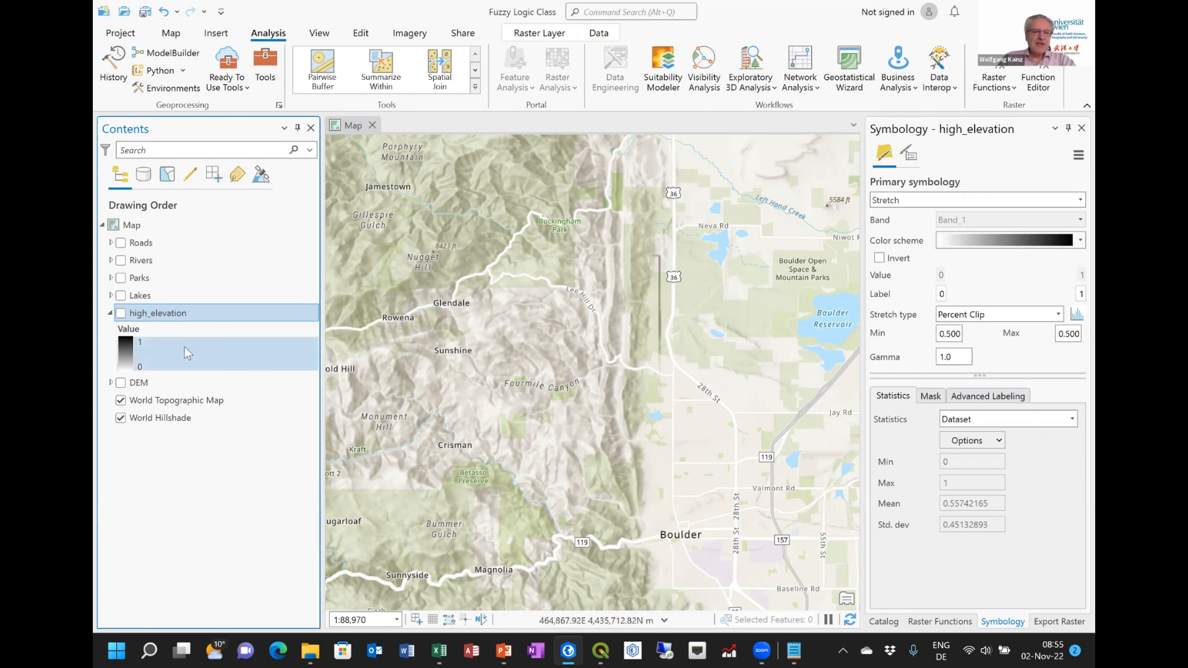
click(119, 312)
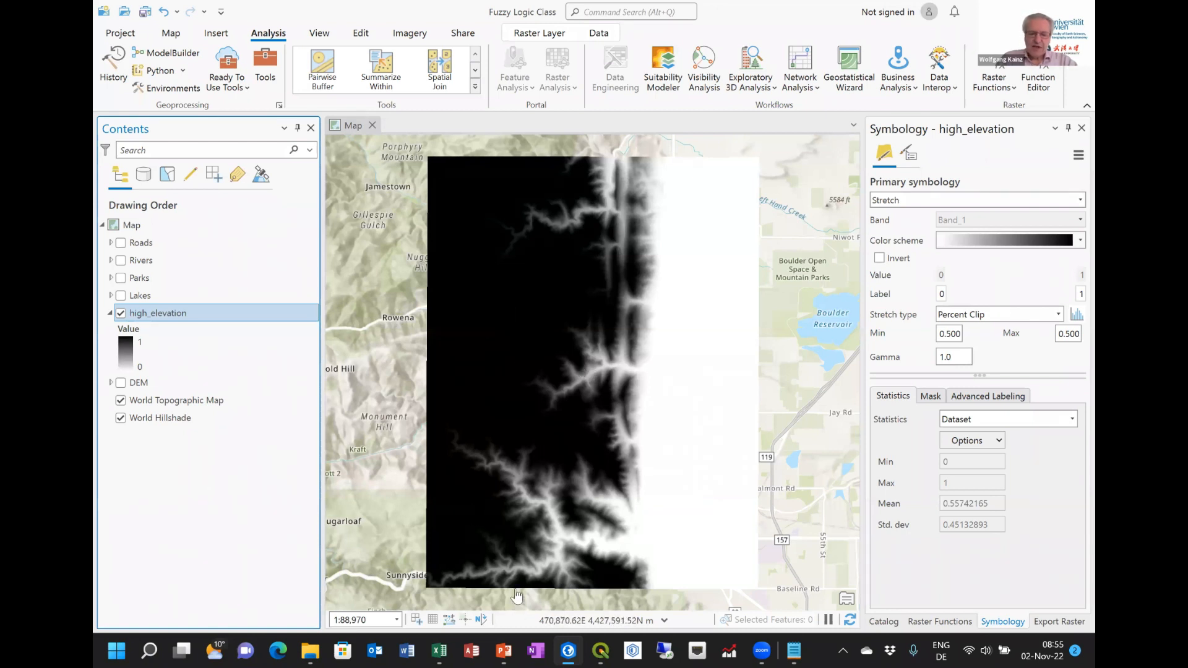
Switch to Notepad, review the conditions of the QGIS Raster Calculator expression and copy the complete if expression
click(792, 649)
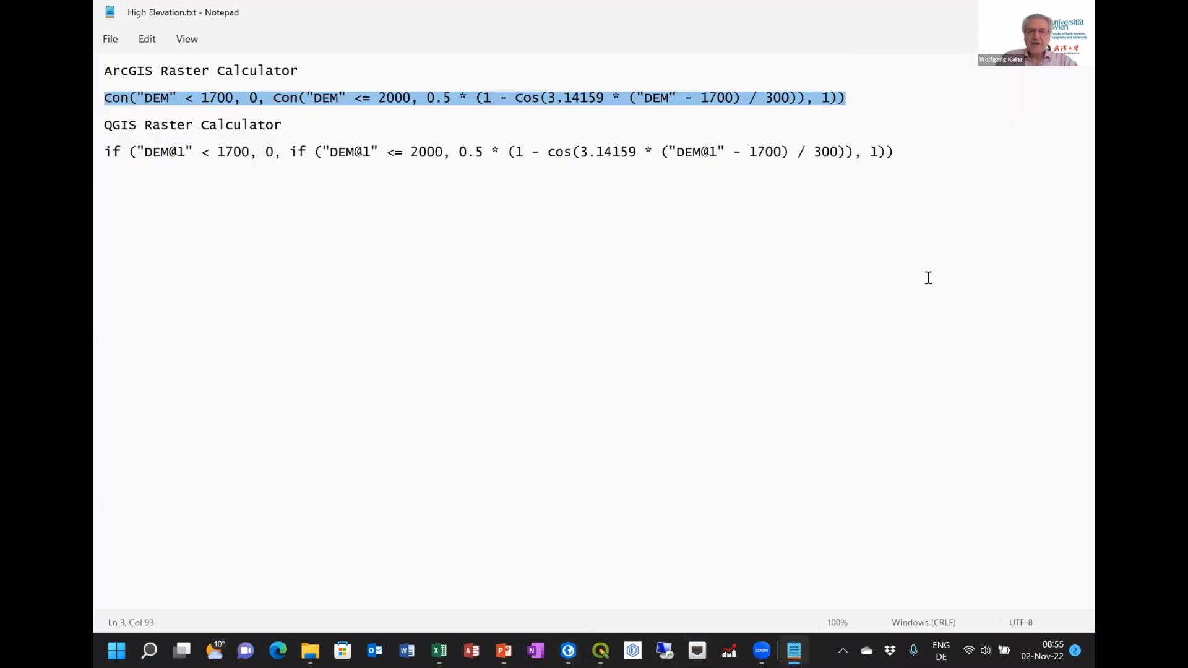
click(582, 221)
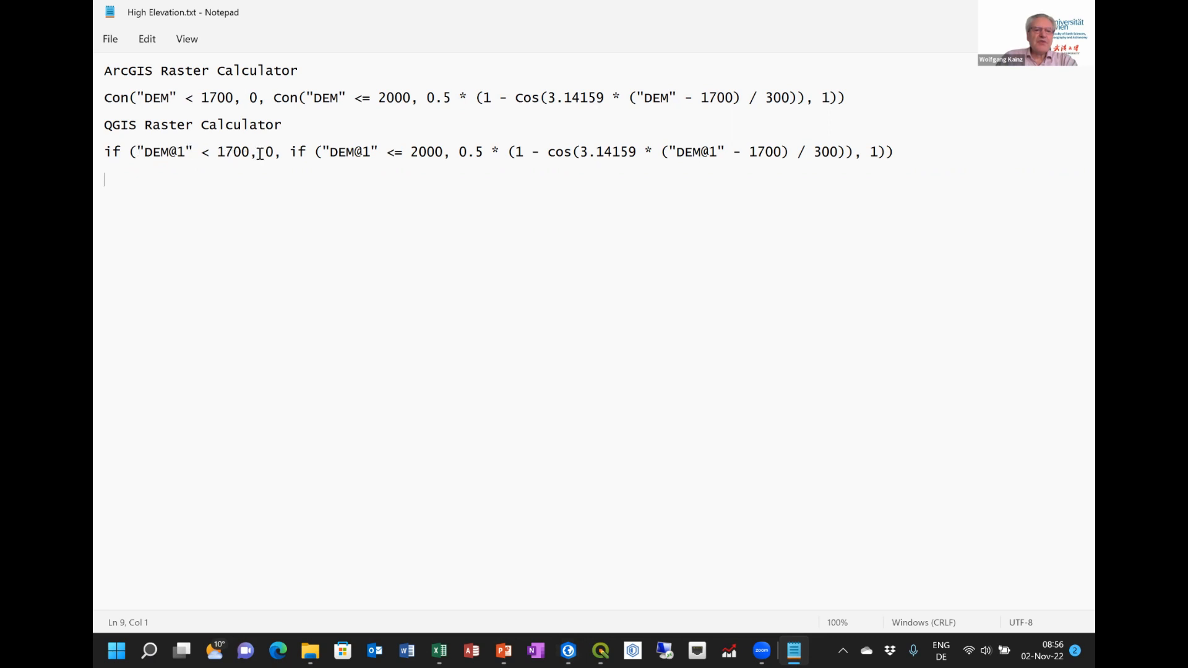
drag(140, 150, 241, 152)
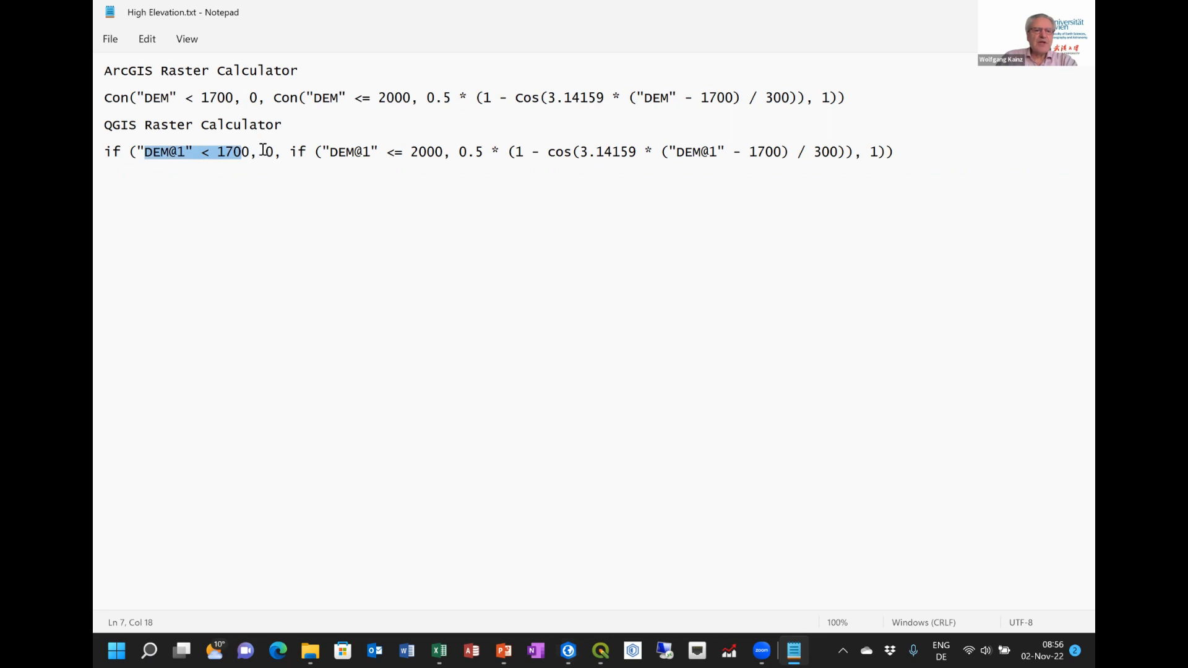
double_click(269, 152)
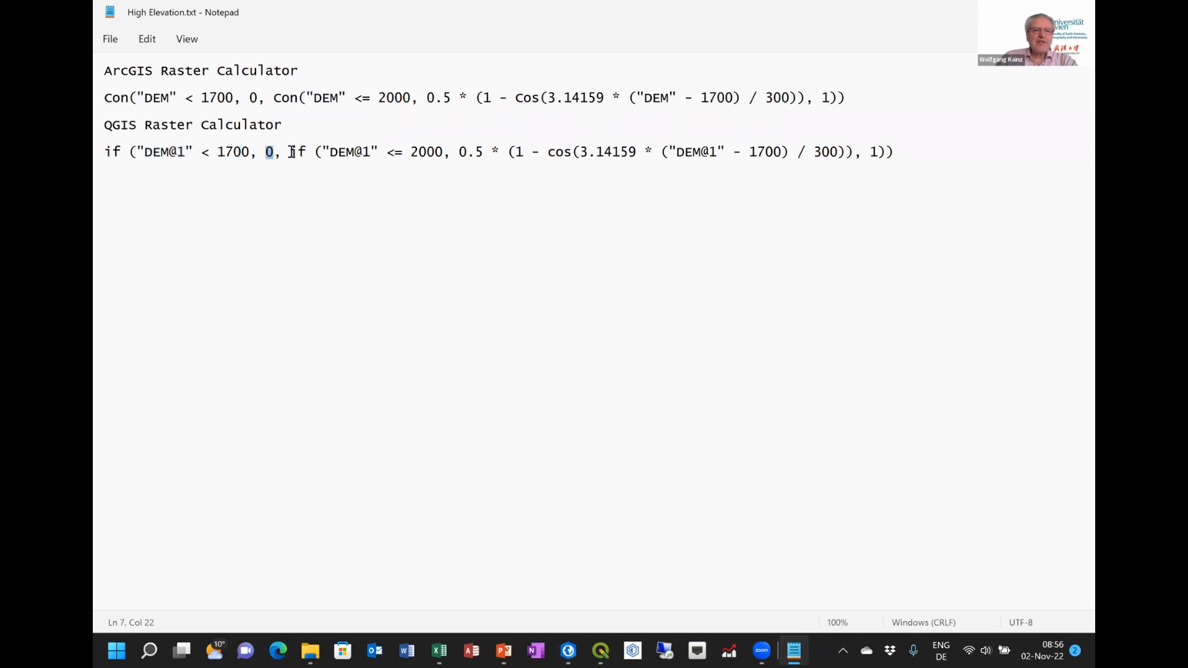
drag(291, 151, 551, 165)
click(436, 206)
drag(105, 152, 896, 152)
key(ctrl+c)
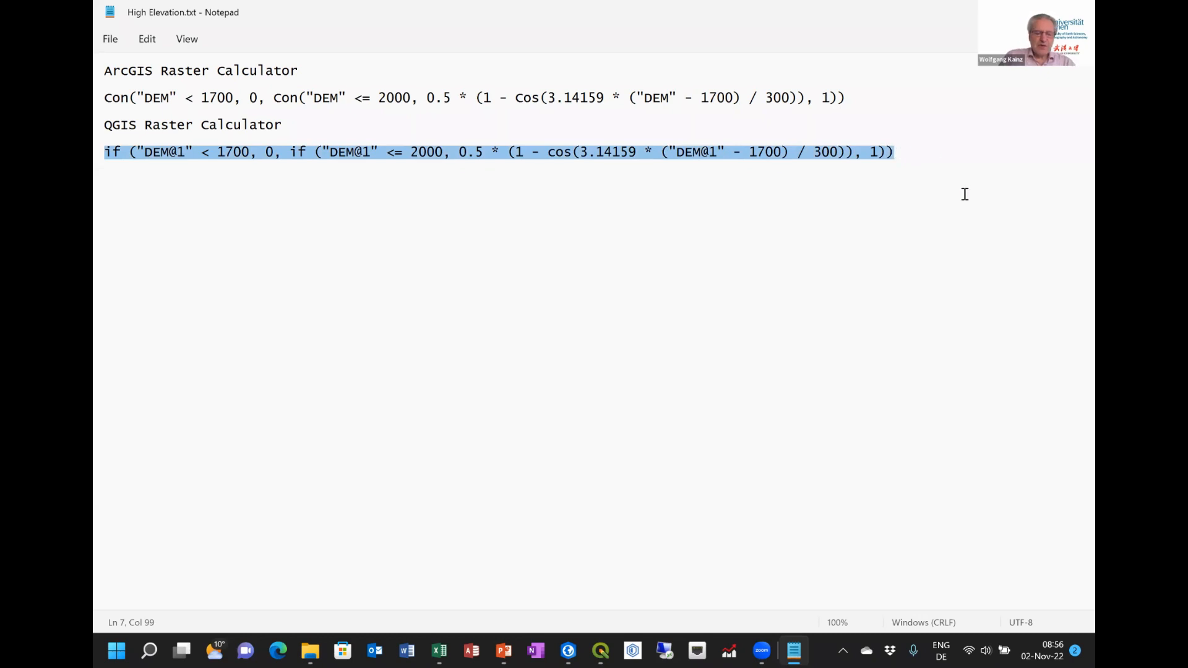
Switch to QGIS and check the DEM layer by showing it on the map and hiding it again
click(602, 649)
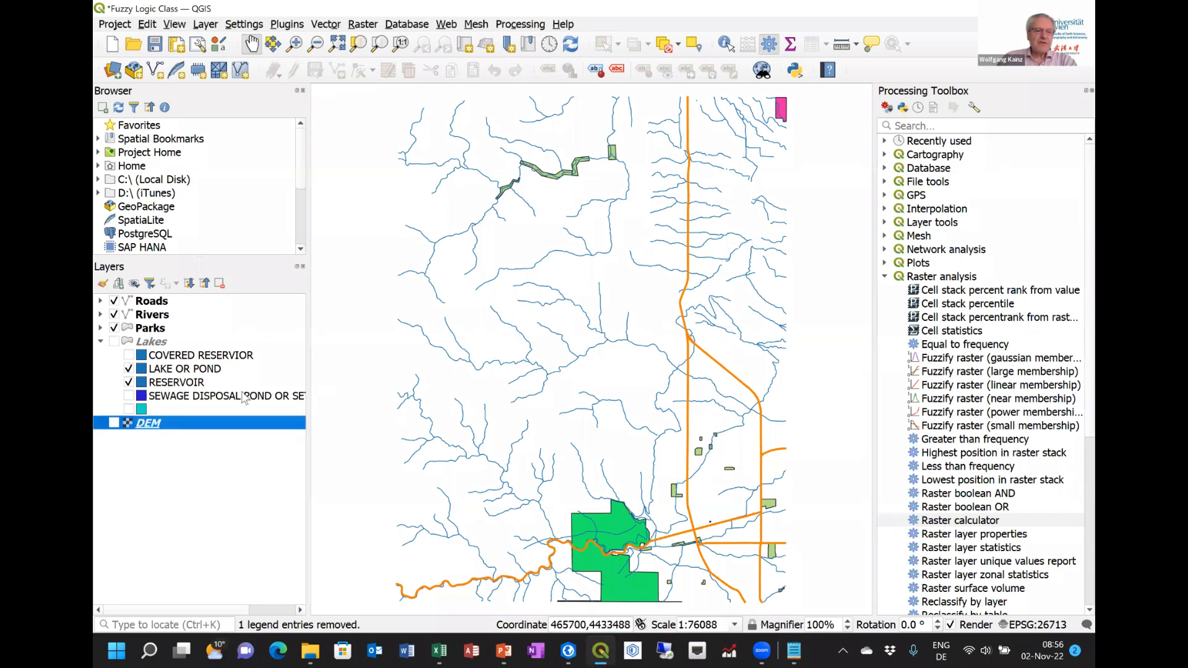
click(114, 423)
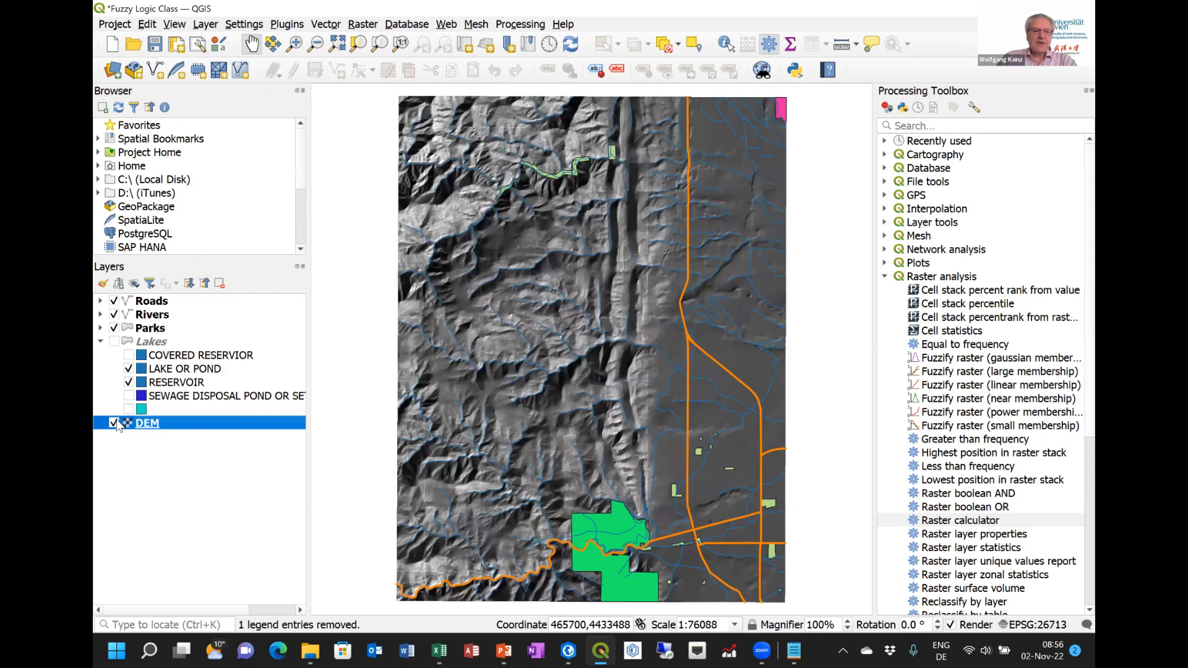
click(113, 424)
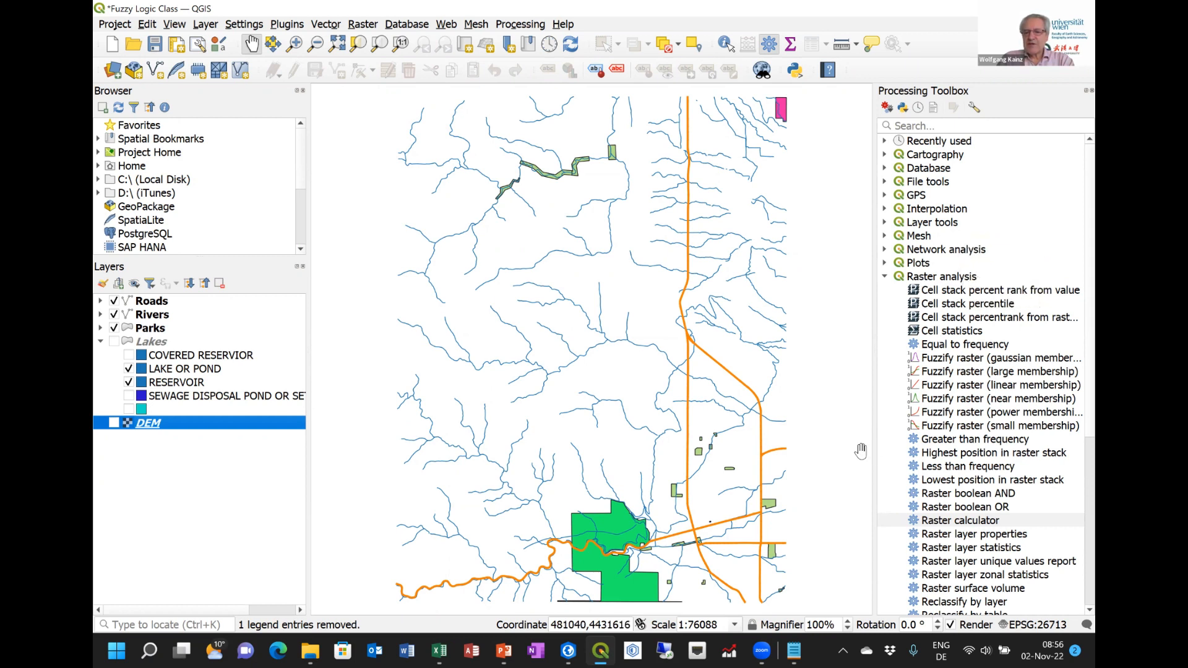
In the Raster Calculator, enter if ("DEM@1" < 1700, 0, if ("DEM@1" <= 2000, 0.5 * (1 - cos(3.14159 * ("DEM@1" - 1700) / 300)), 1))
double_click(960, 520)
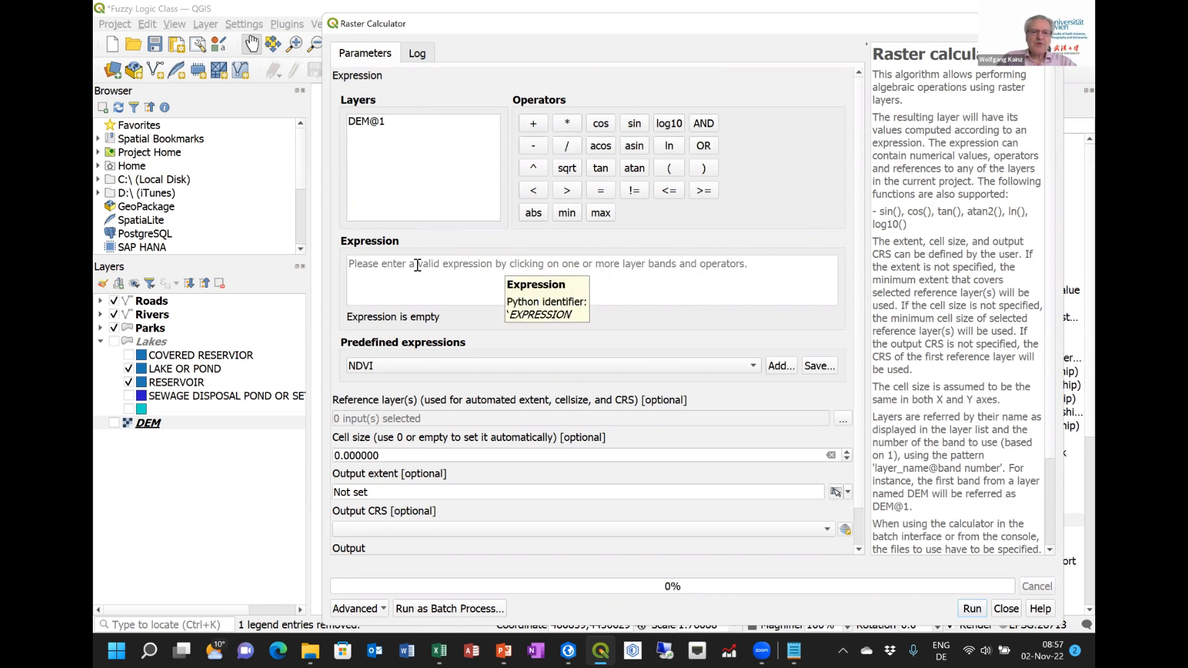
click(384, 261)
key(ctrl+v)
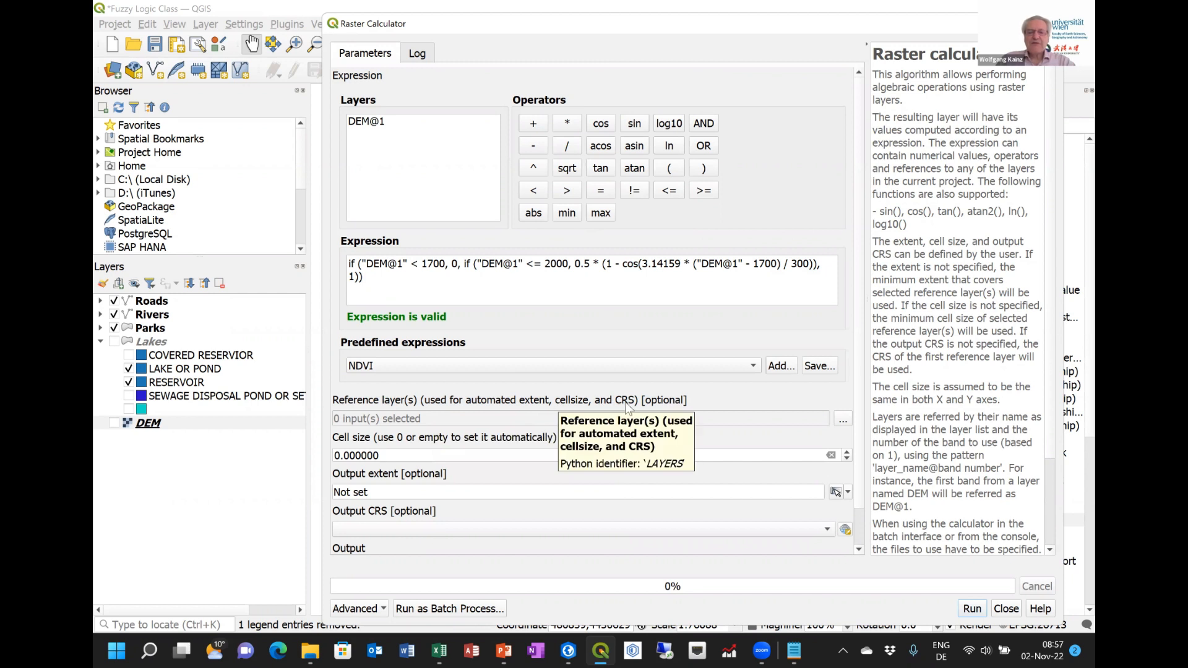
Choose the DEM layer as the Raster Calculator's reference layer for extent, cell size and CRS
click(842, 420)
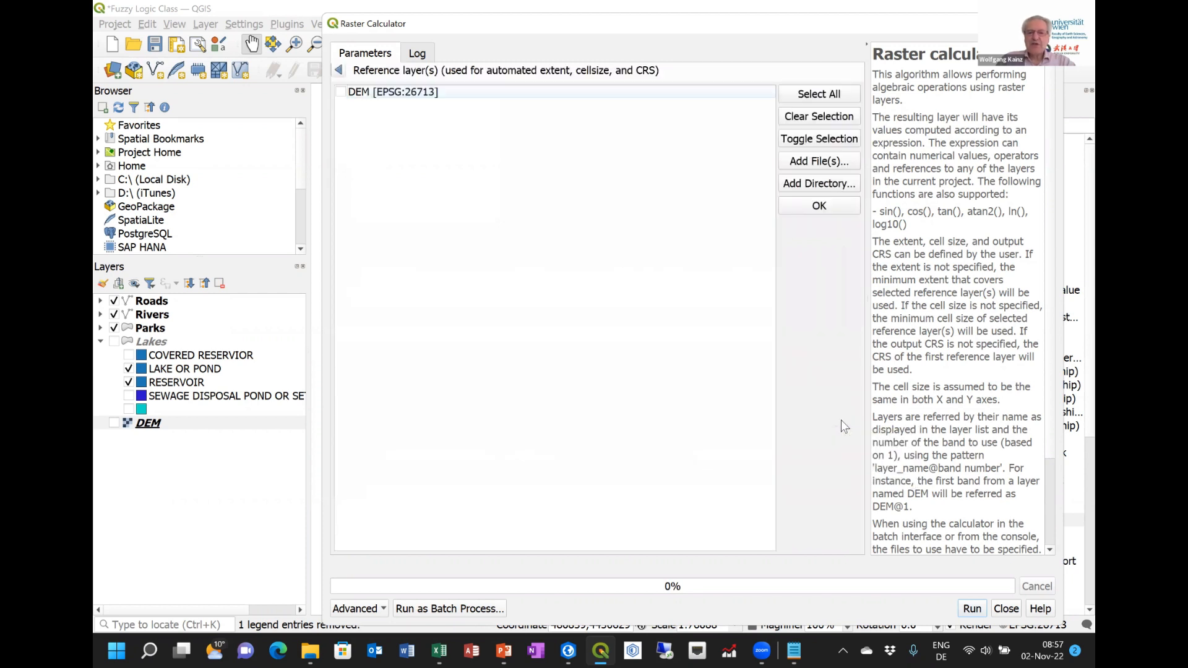
click(340, 92)
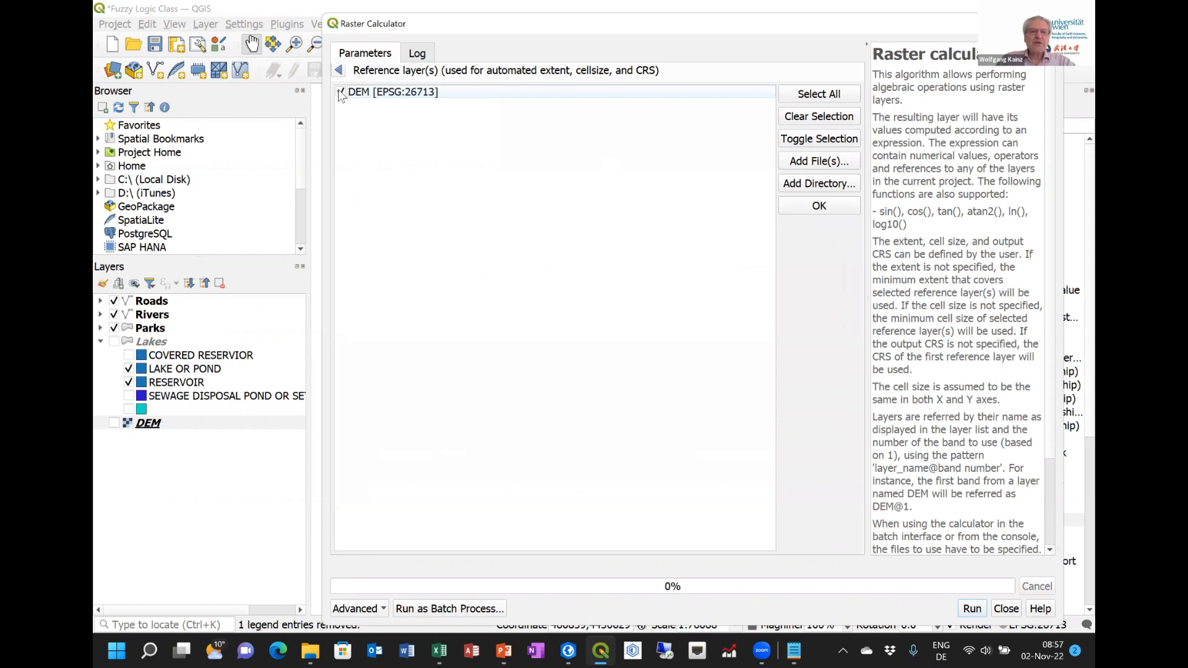
click(818, 206)
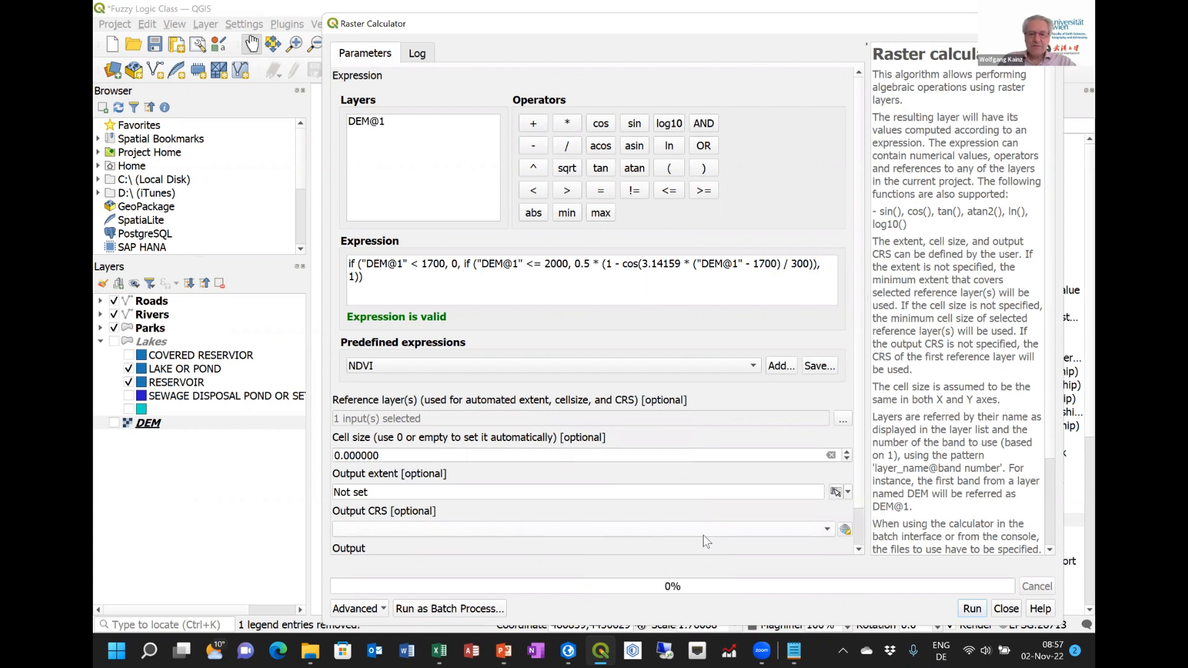
Run the Raster Calculator with the output saved to a temporary file, and close the tool
click(1050, 550)
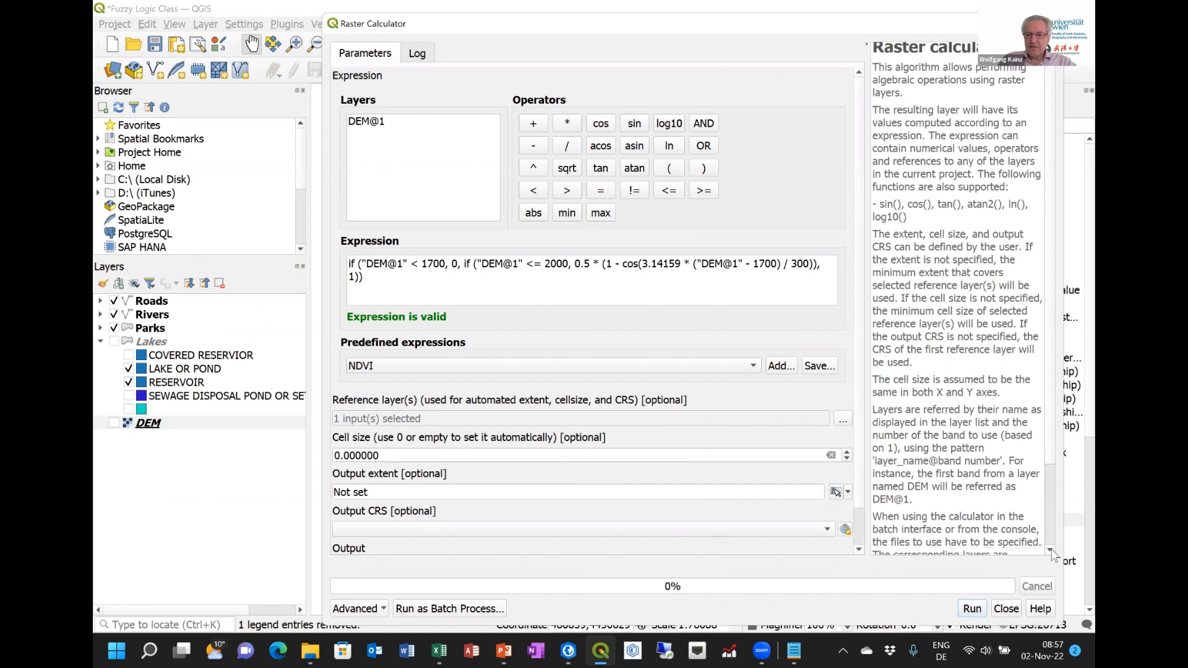
click(860, 550)
click(859, 550)
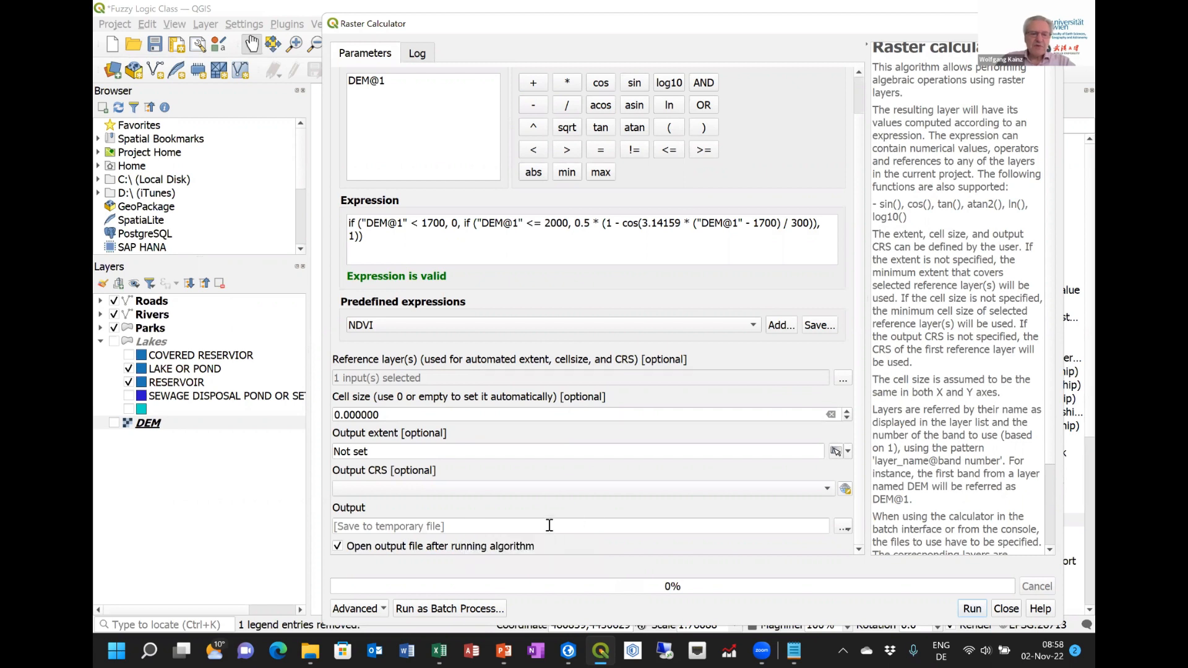
click(972, 609)
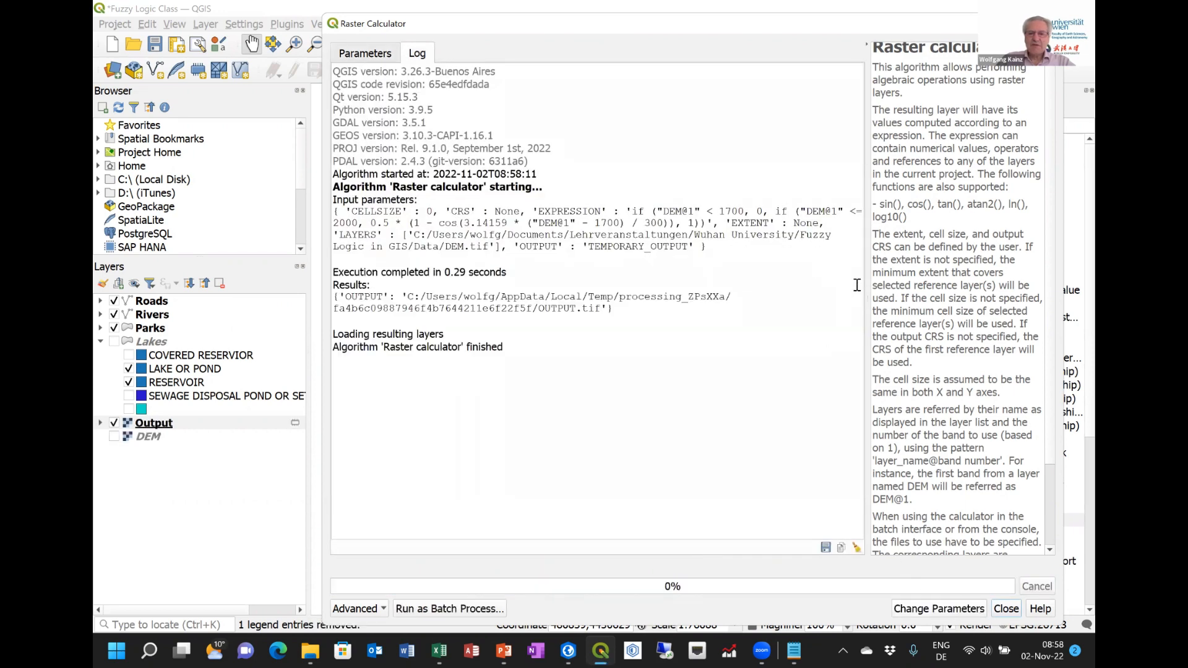
click(1006, 609)
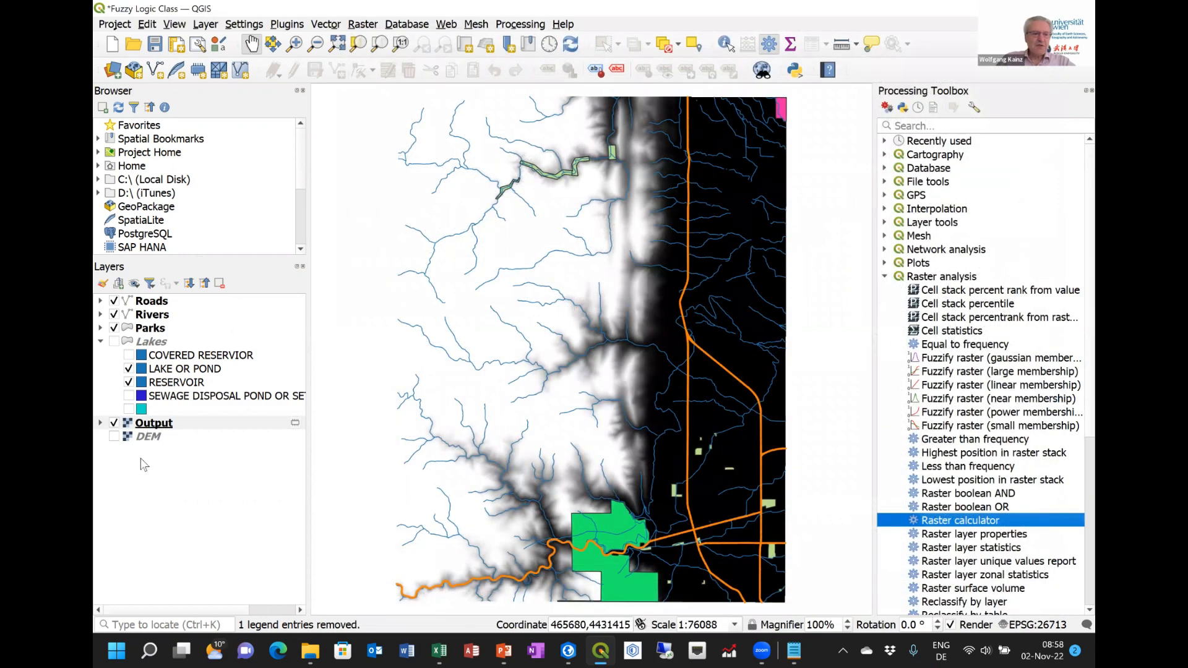
Expand the Output layer's legend and set its color gradient to White to Black
click(101, 423)
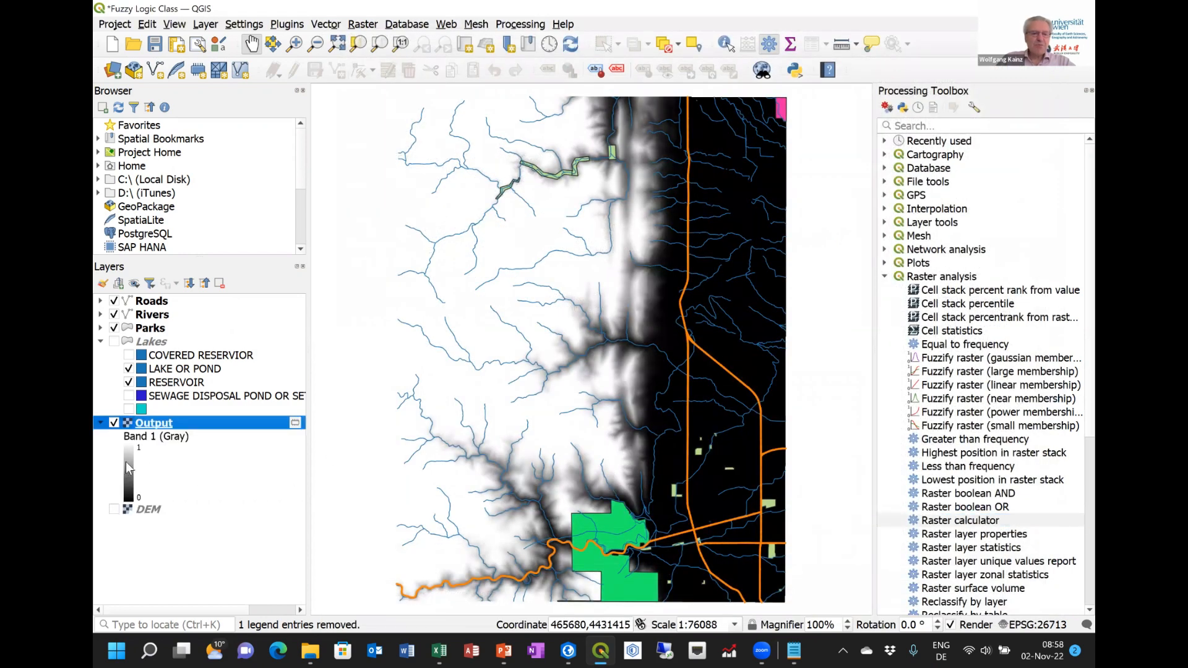
double_click(128, 467)
click(599, 150)
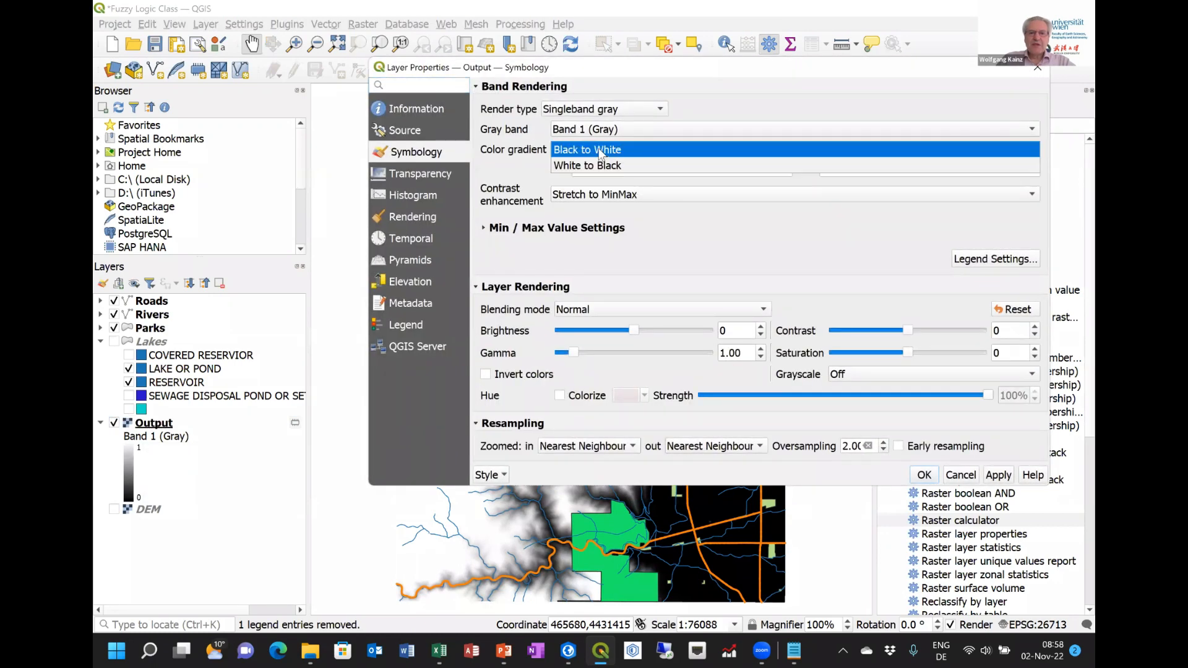
click(599, 167)
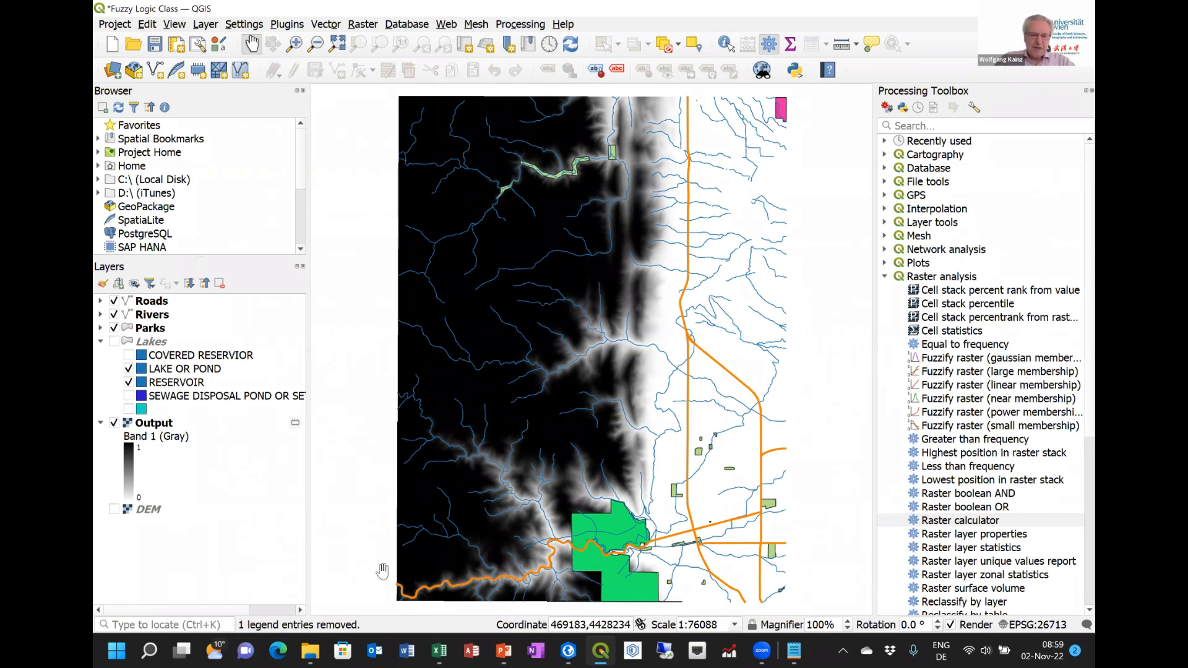
Switch to Examples in Class.xlsx in Excel and examine the Exercise 3 membership charts, rules, union output and defuzzification formula
mouse_move(437, 651)
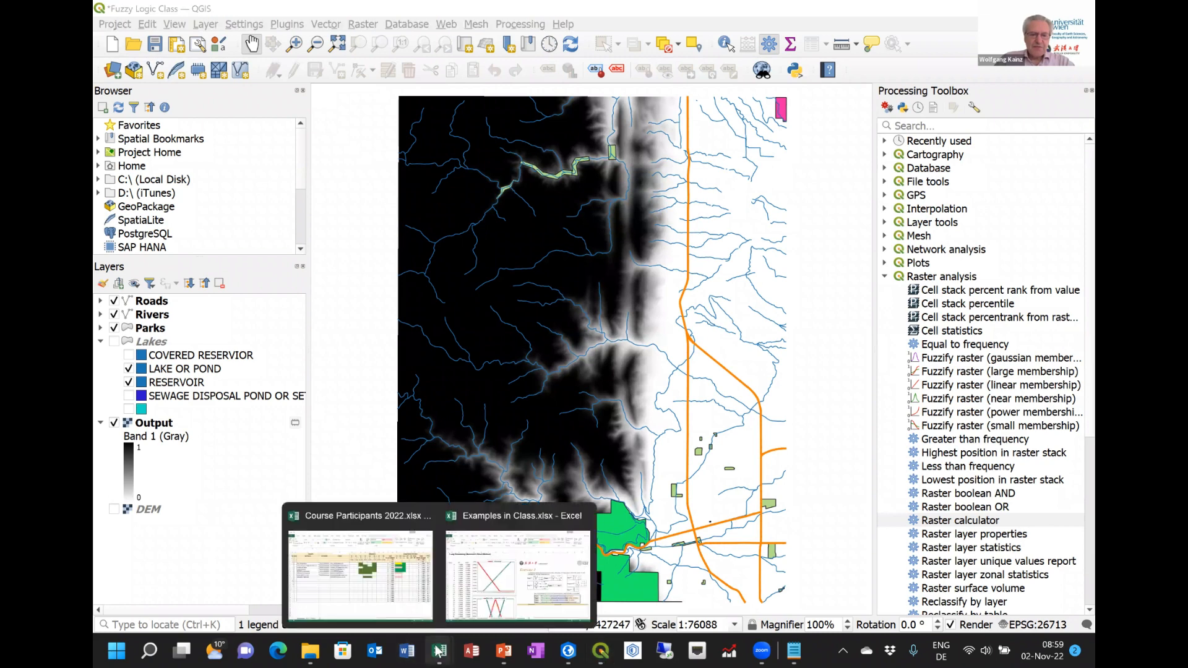
click(568, 577)
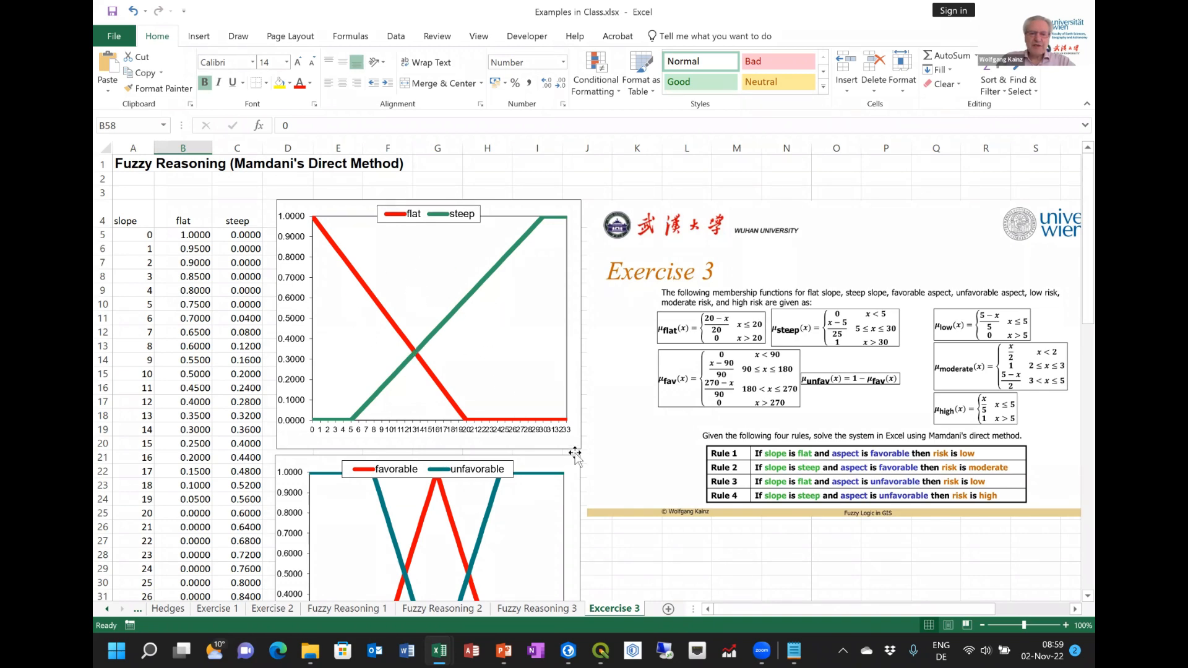
scroll(621, 526, down, 3)
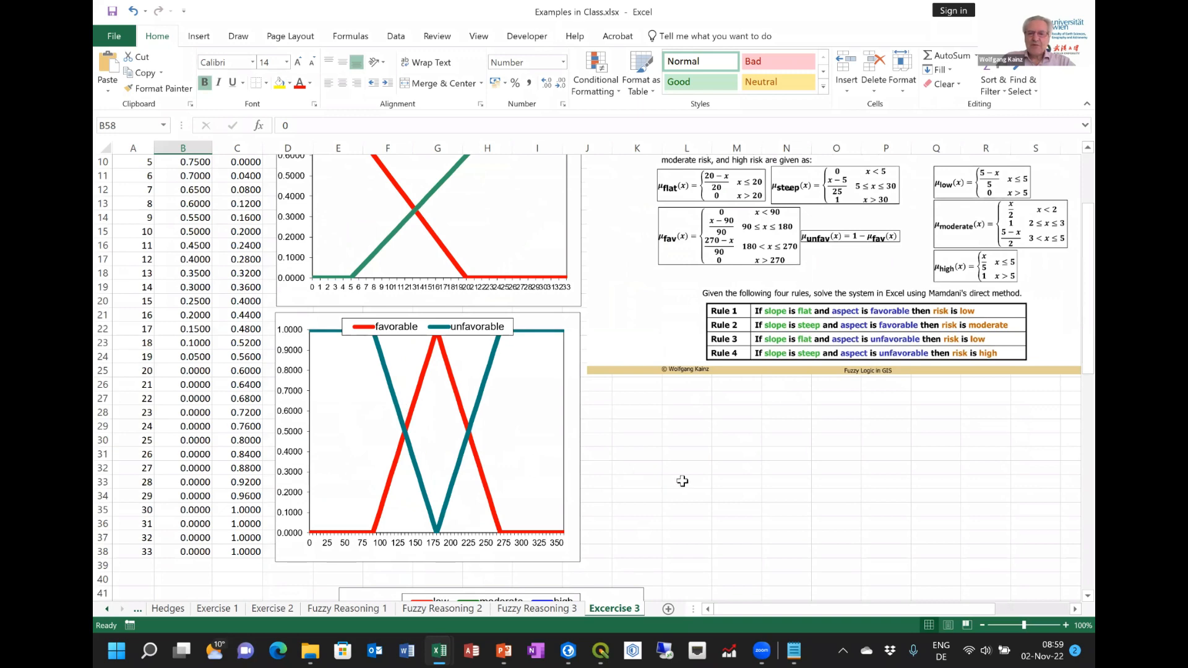
scroll(686, 480, down, 5)
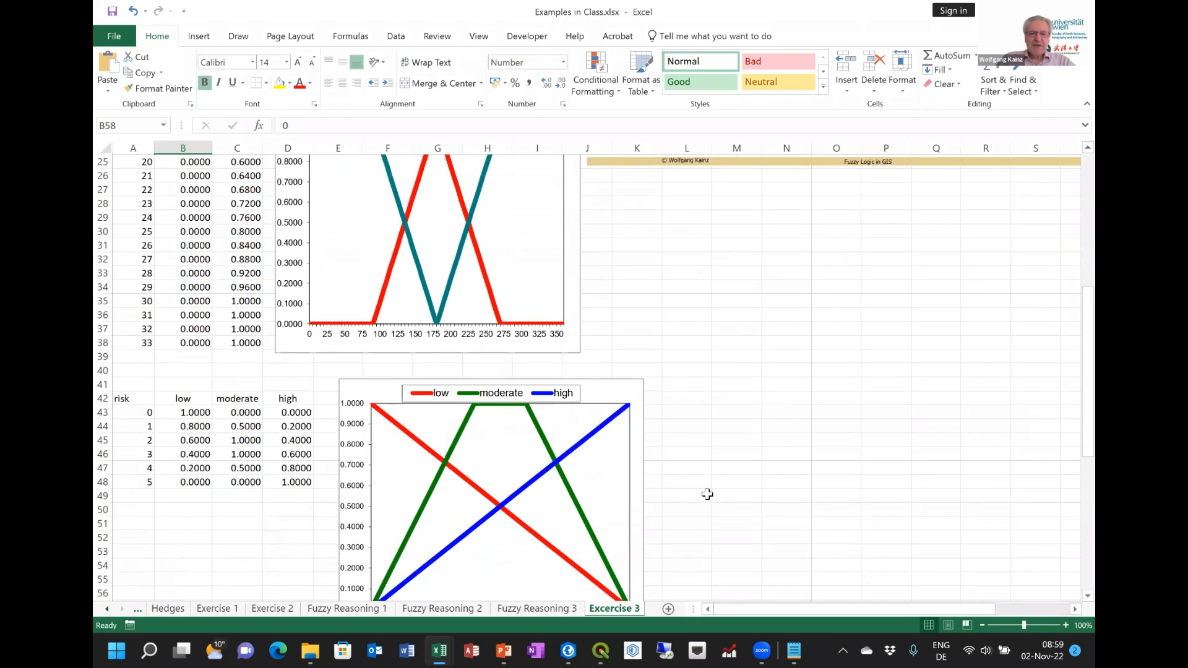
scroll(707, 493, down, 2)
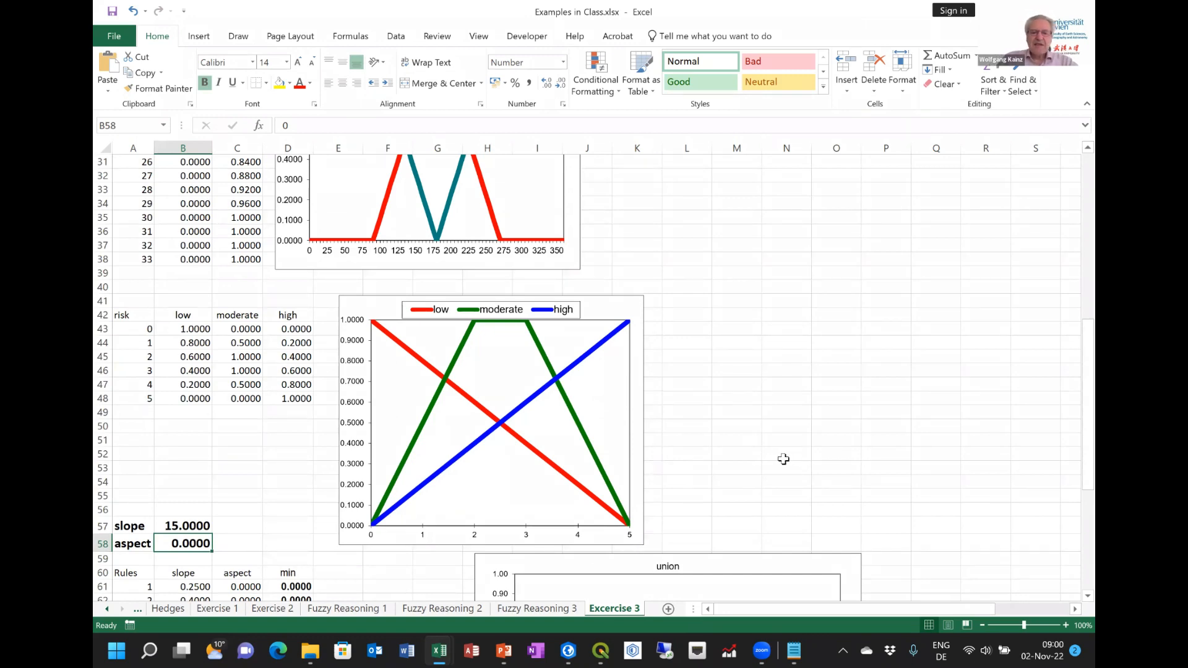
scroll(784, 464, down, 3)
scroll(784, 467, down, 3)
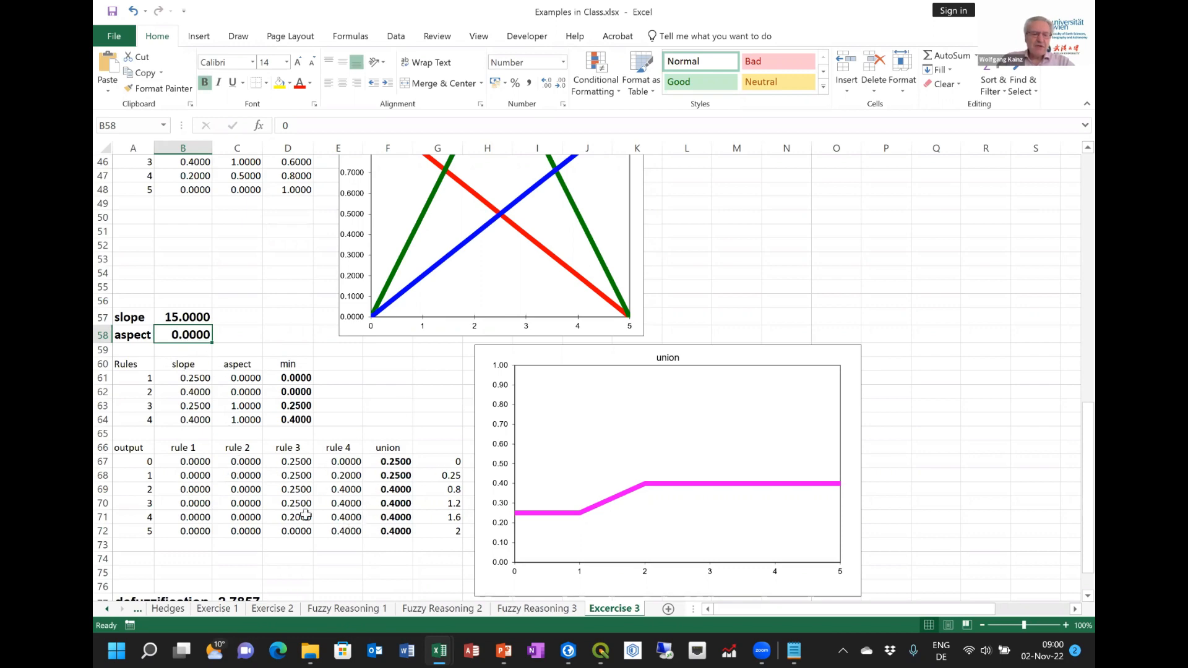
scroll(317, 542, down, 2)
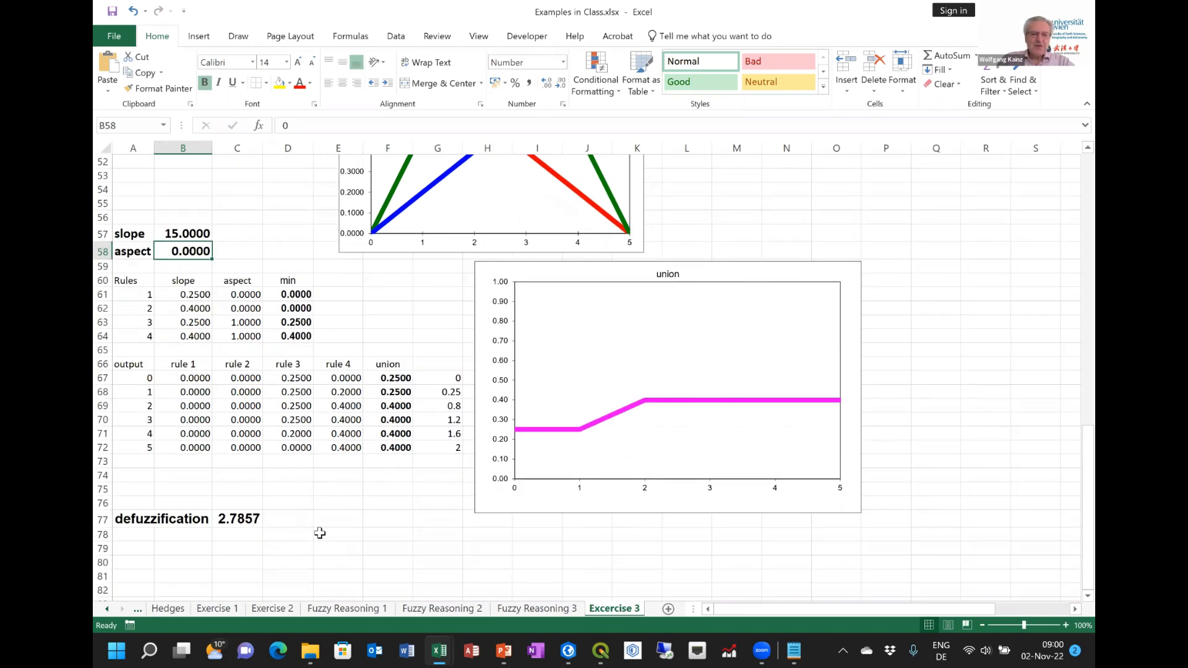
scroll(315, 530, up, 1)
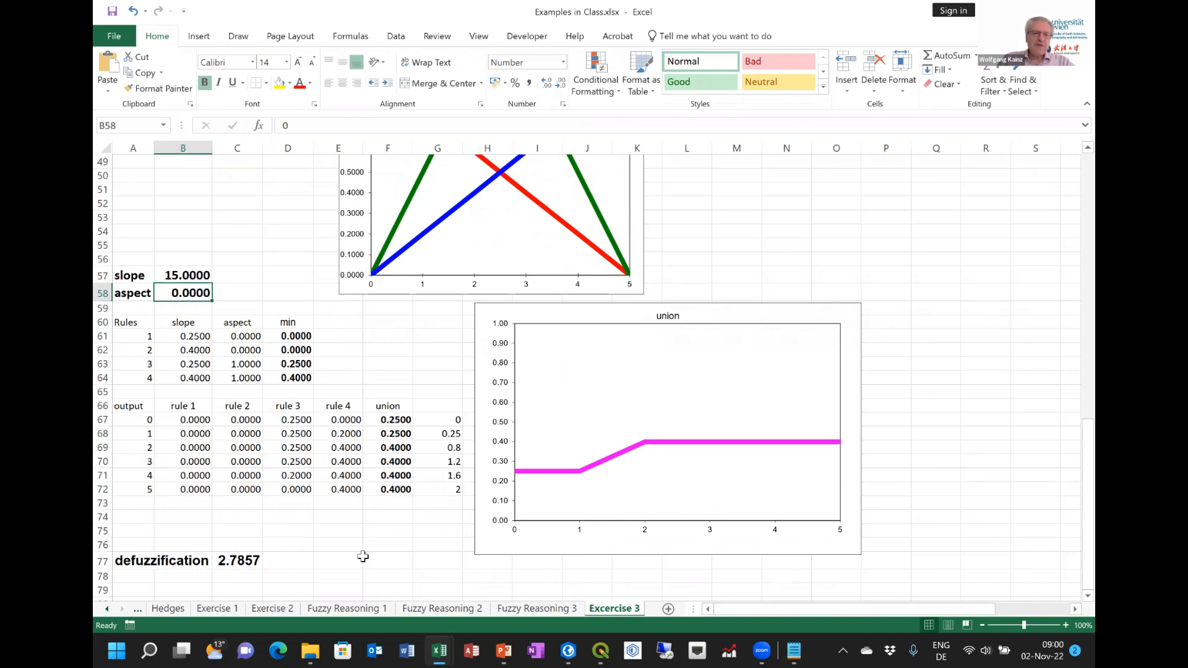
click(232, 565)
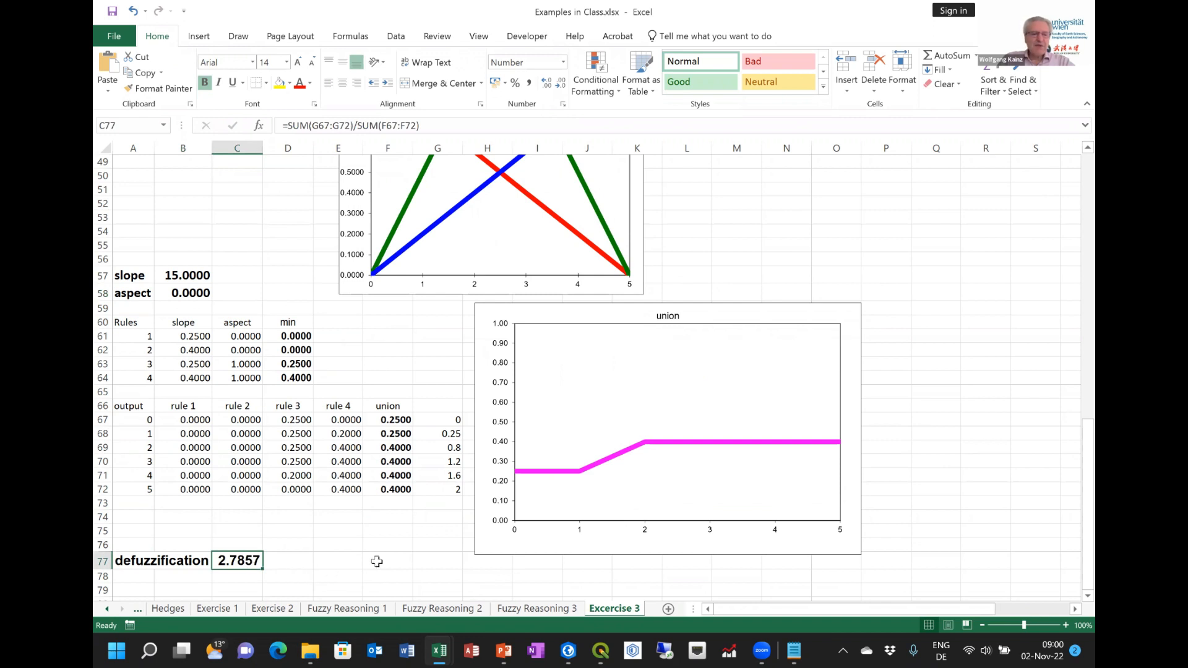
Set the slope input in B57 to 20 and the aspect input in B58 to 180
click(187, 277)
text(20)
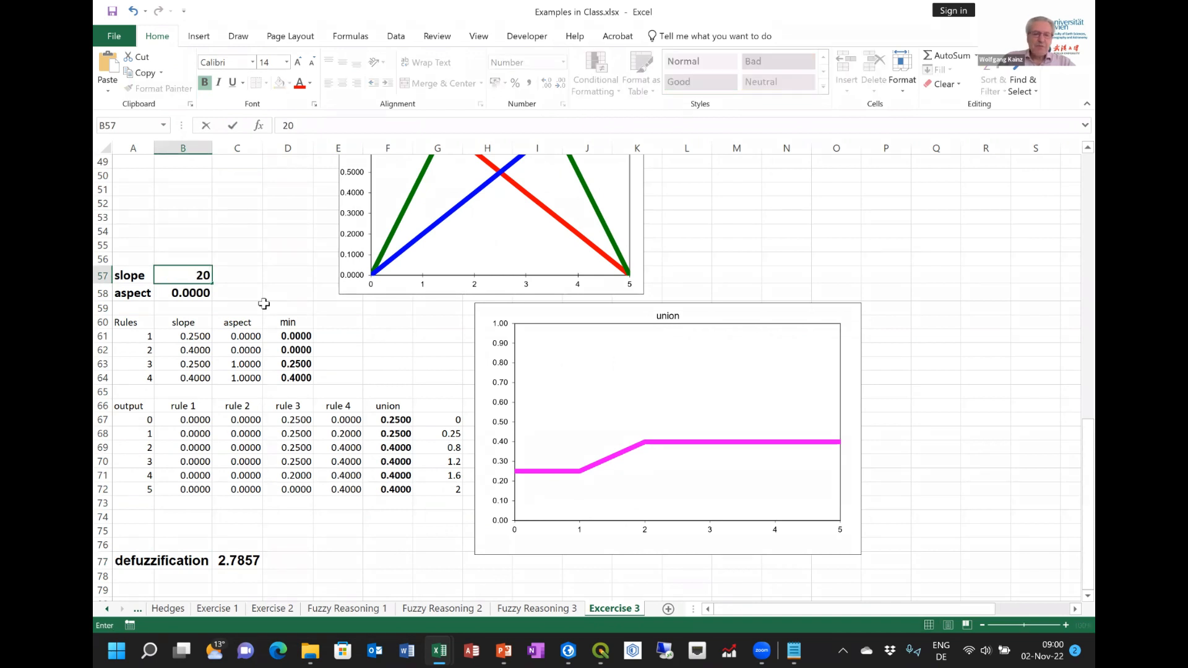
key(Return)
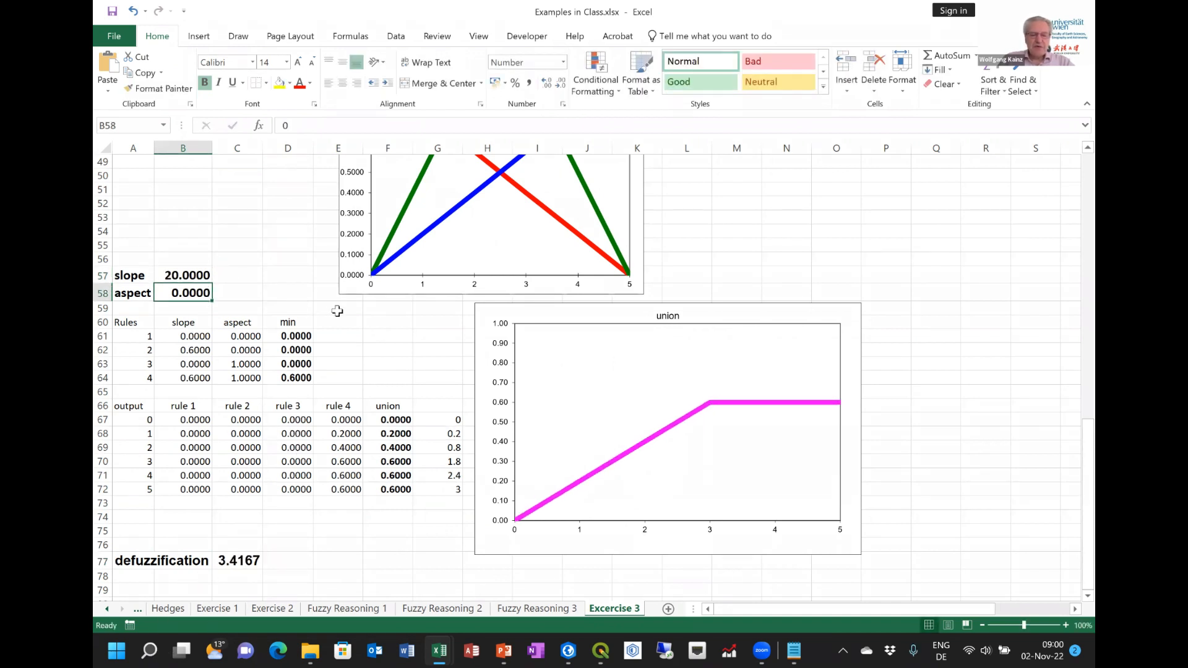
text(180)
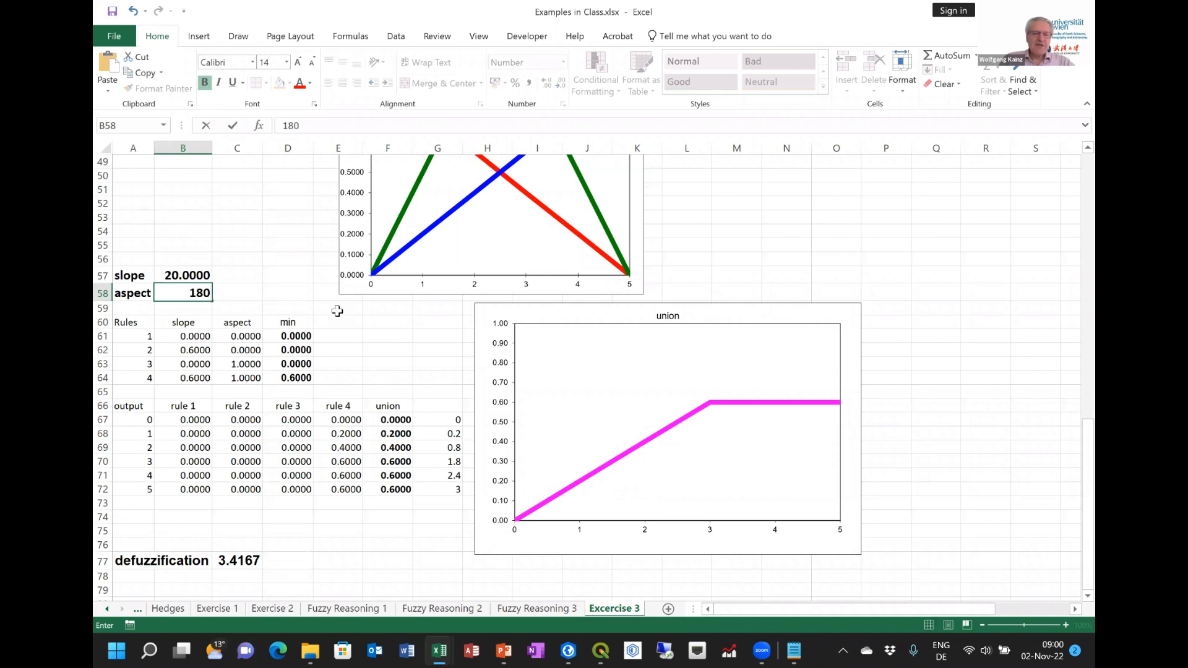
key(Return)
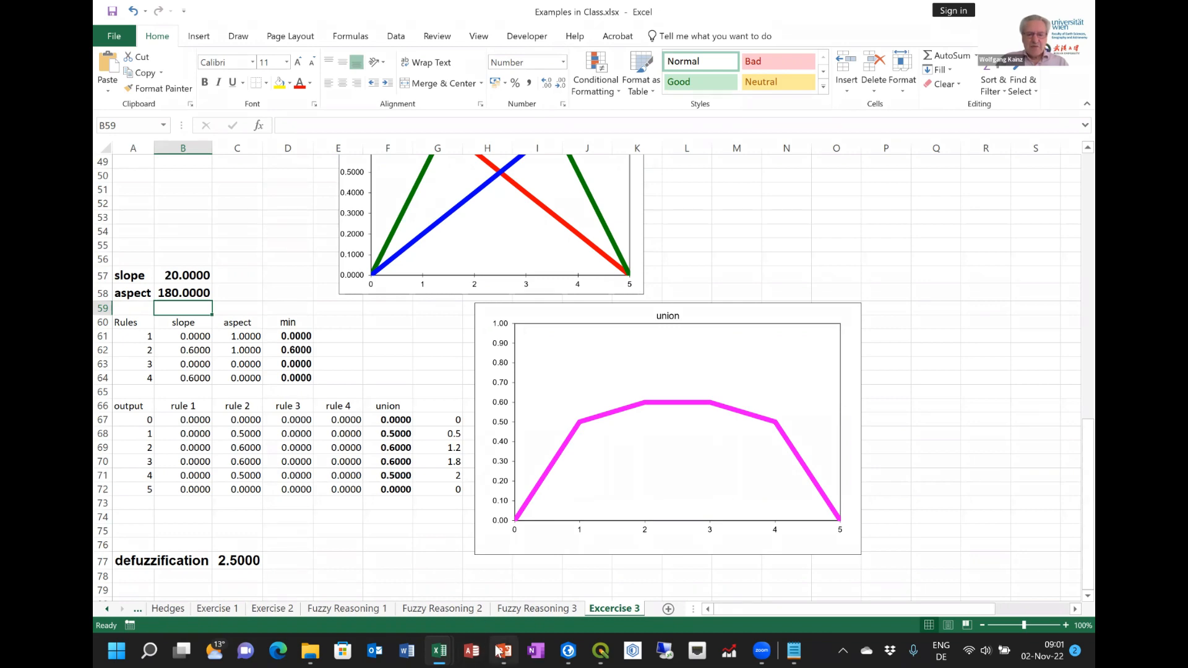
Switch to the Fuzzy Logic in GIS 2022 presentation in PowerPoint and show slide 129, Case Study 1: Fuzzy site analysis
click(513, 557)
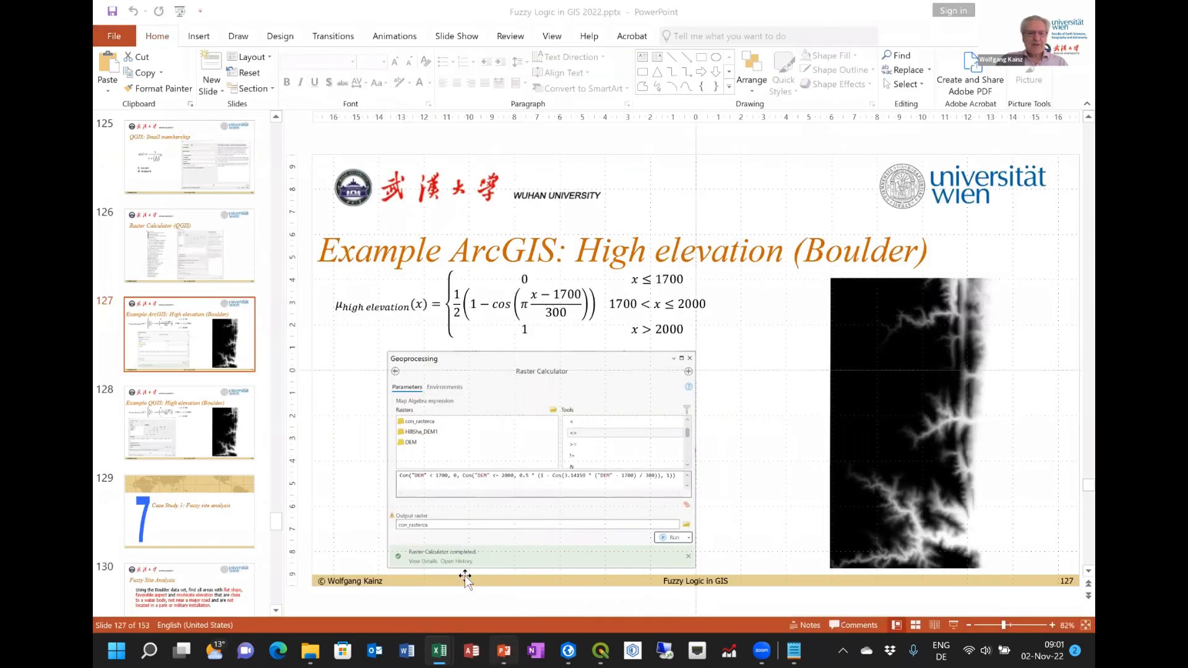
click(231, 532)
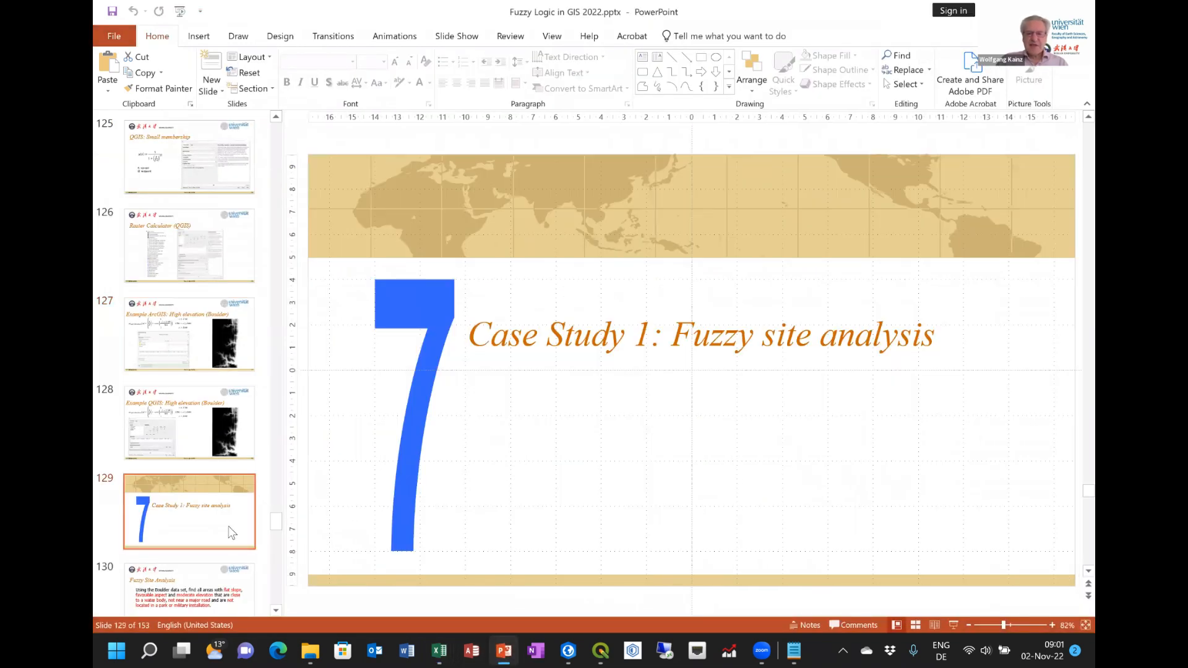
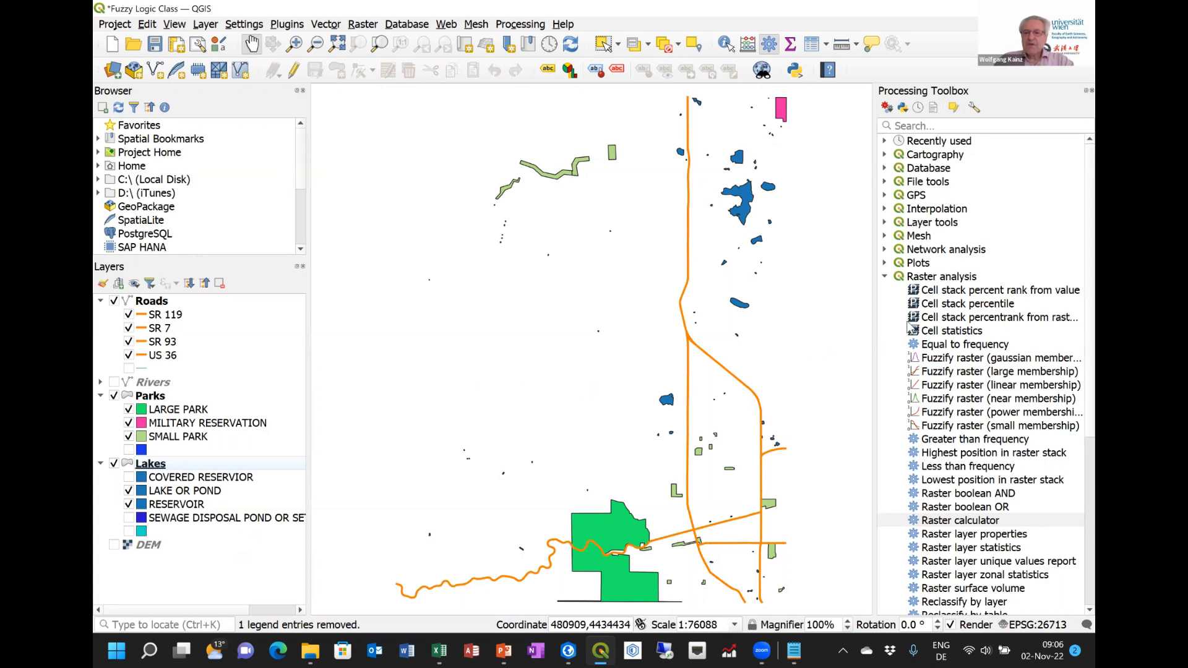
In QGIS, open the Slope tool from Raster terrain analysis with DEM as the elevation layer
click(885, 276)
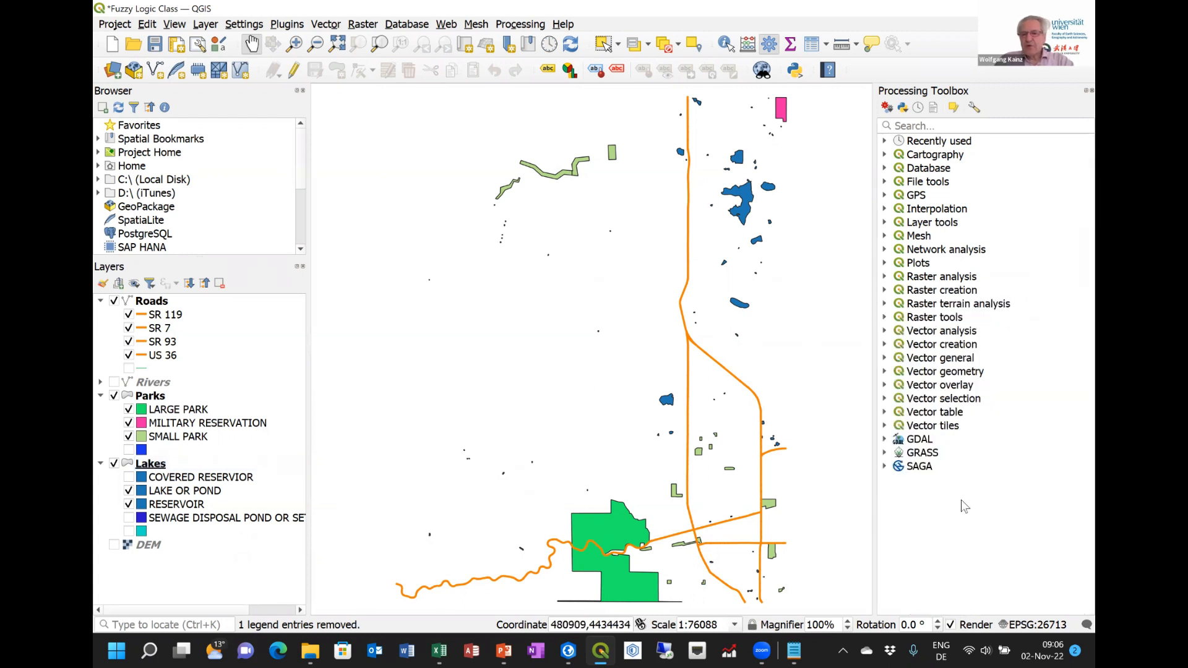
click(885, 304)
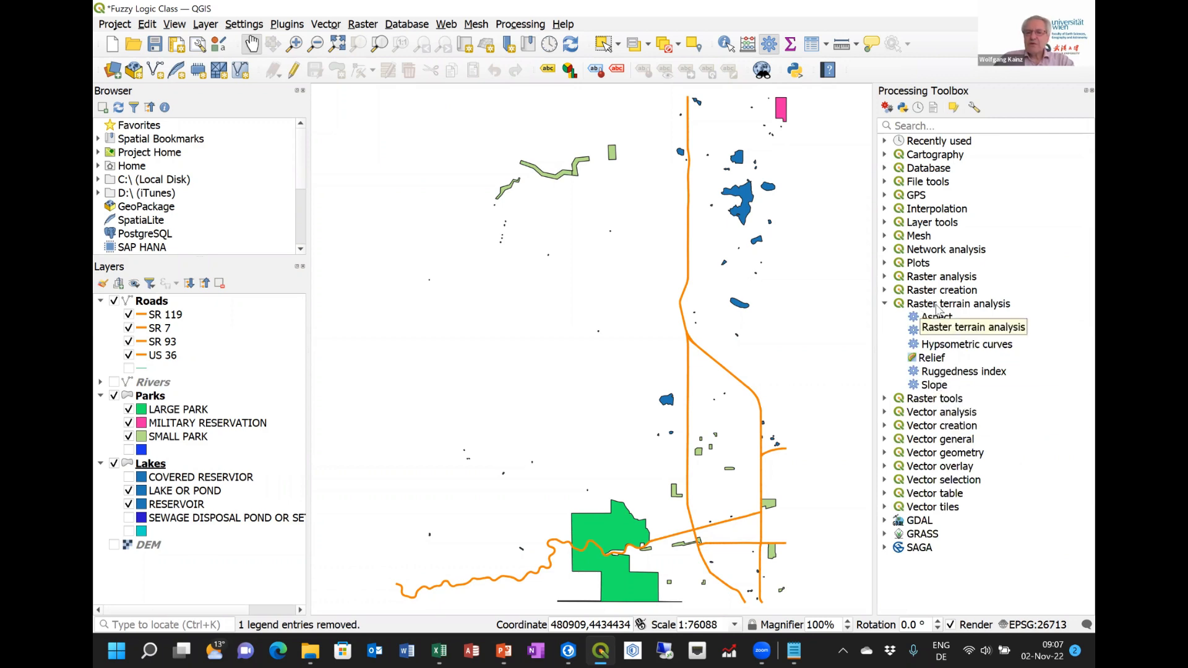
double_click(935, 387)
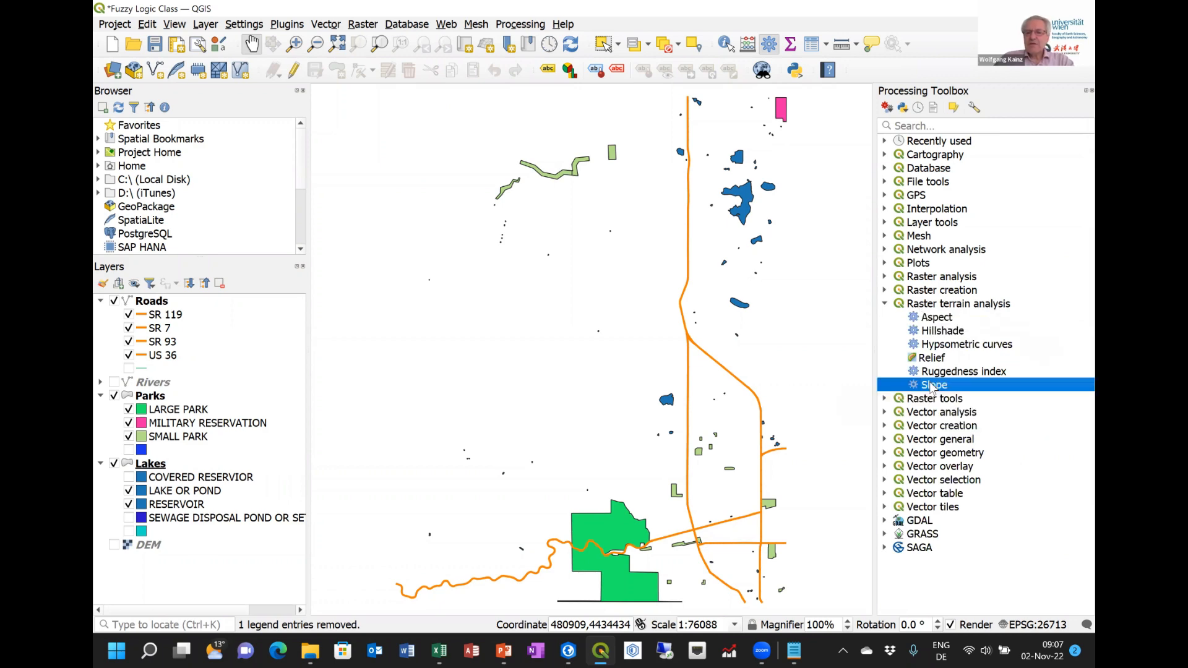
click(801, 129)
click(830, 92)
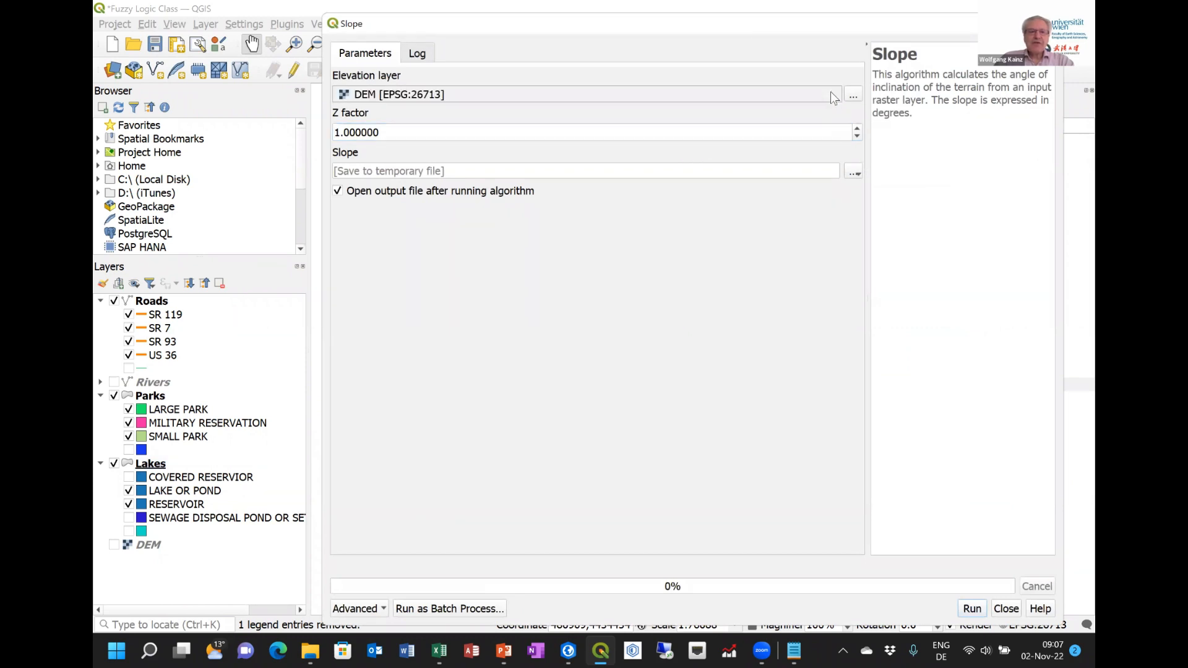
click(436, 94)
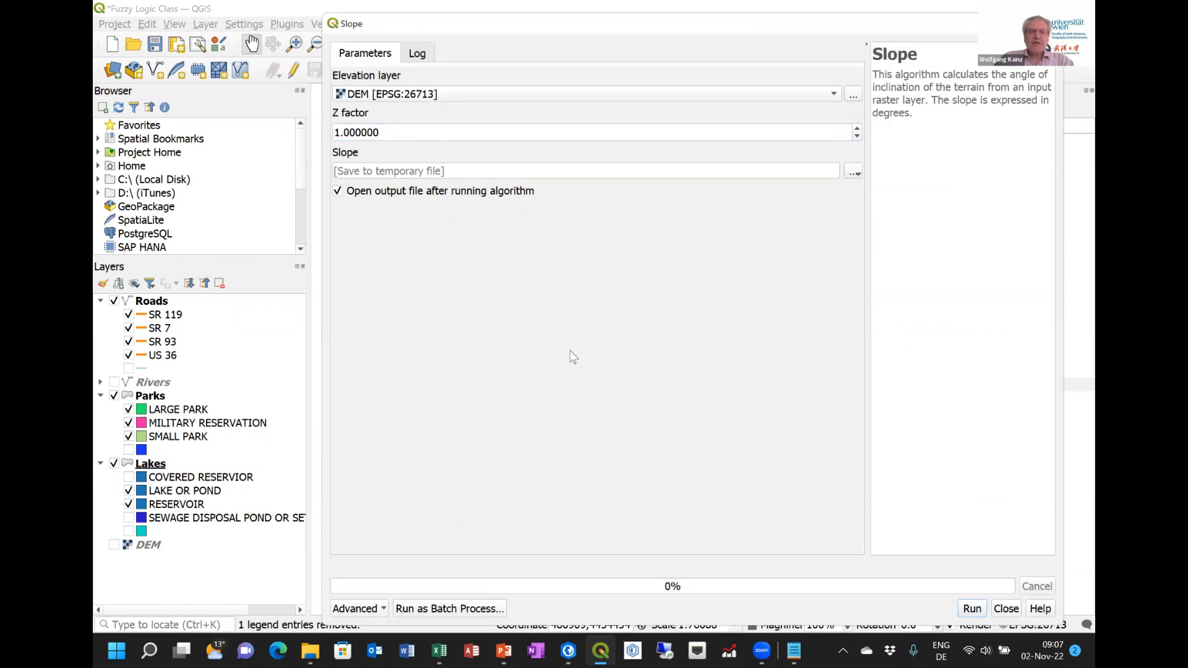
click(854, 174)
click(866, 185)
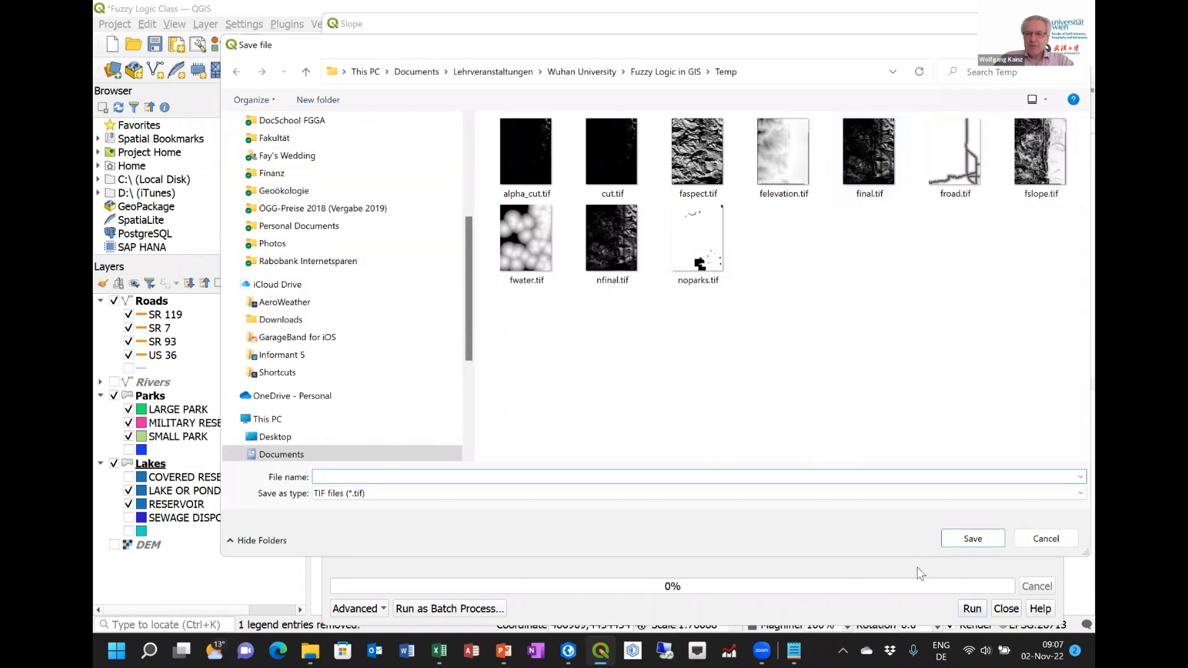
click(1036, 542)
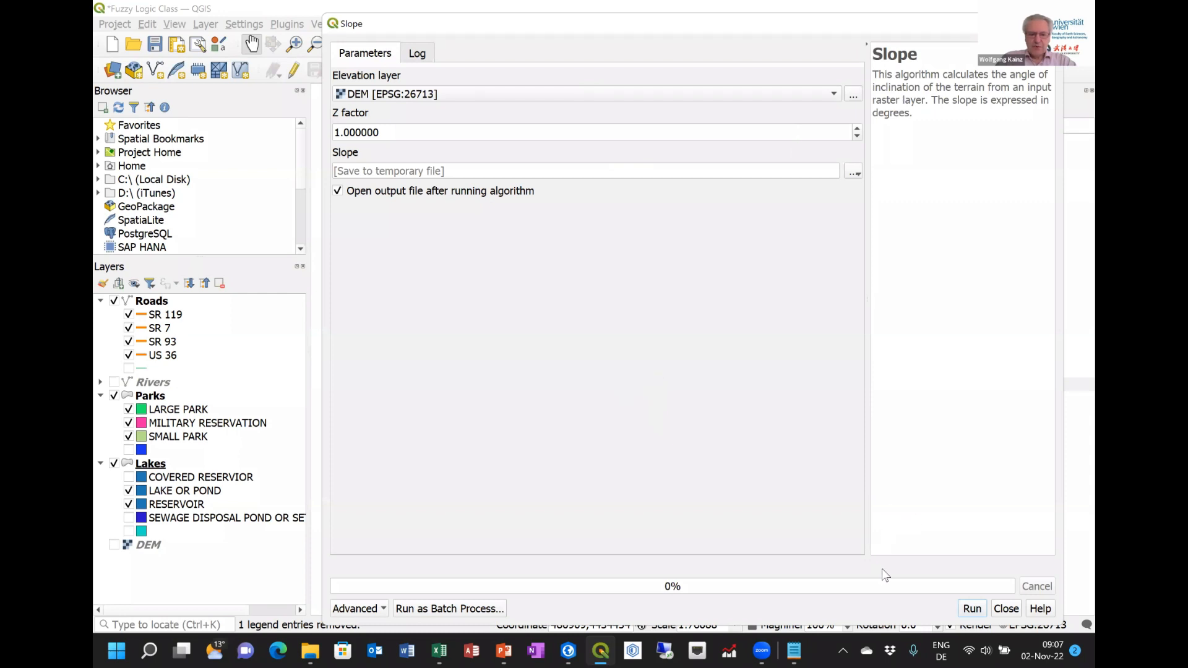
Compute the slope raster from the DEM to a temporary file with Z factor 1, and close the tool
click(972, 609)
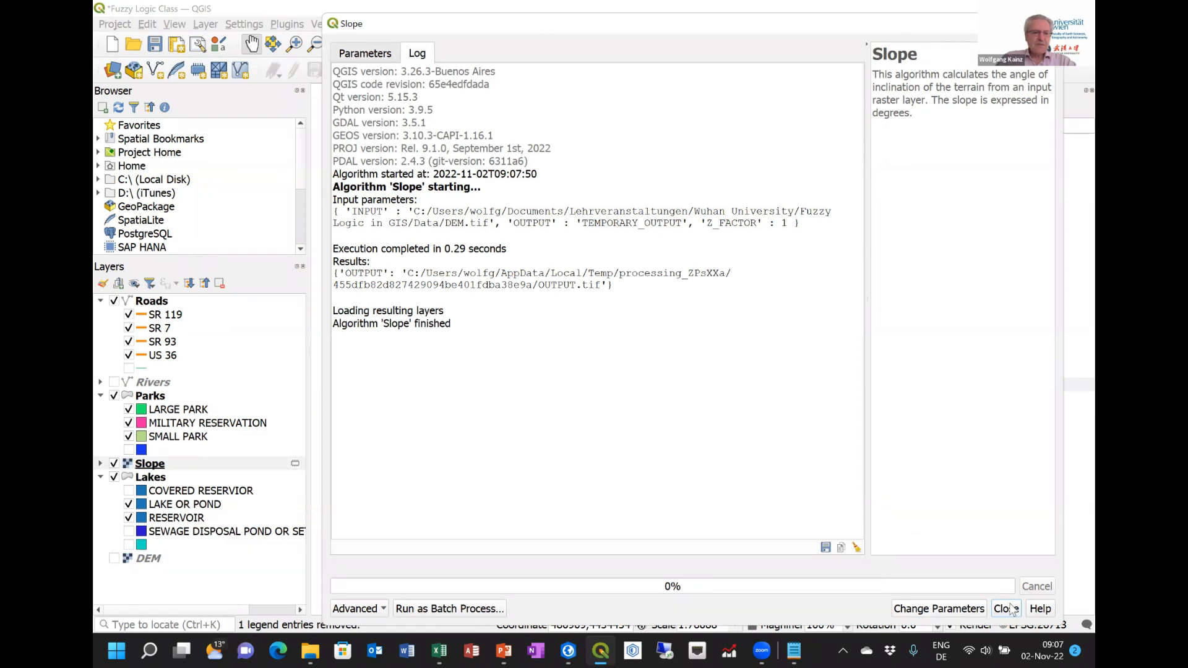
click(1010, 609)
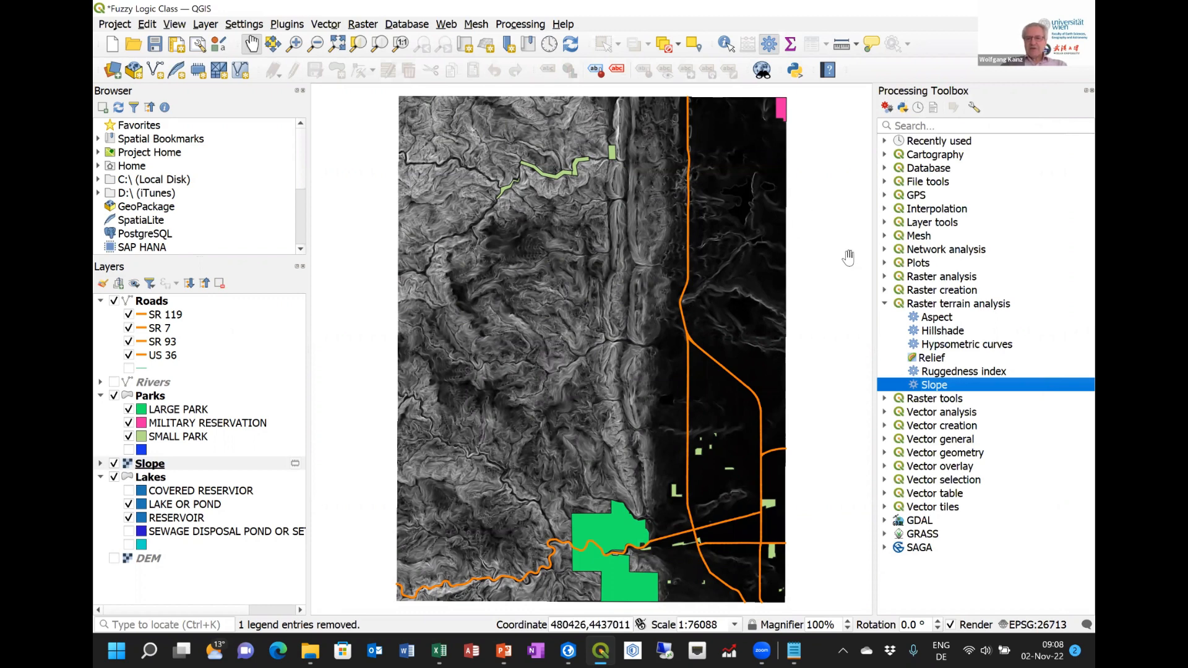
Open the Fuzzify raster (linear membership) tool from the Raster analysis group
click(885, 304)
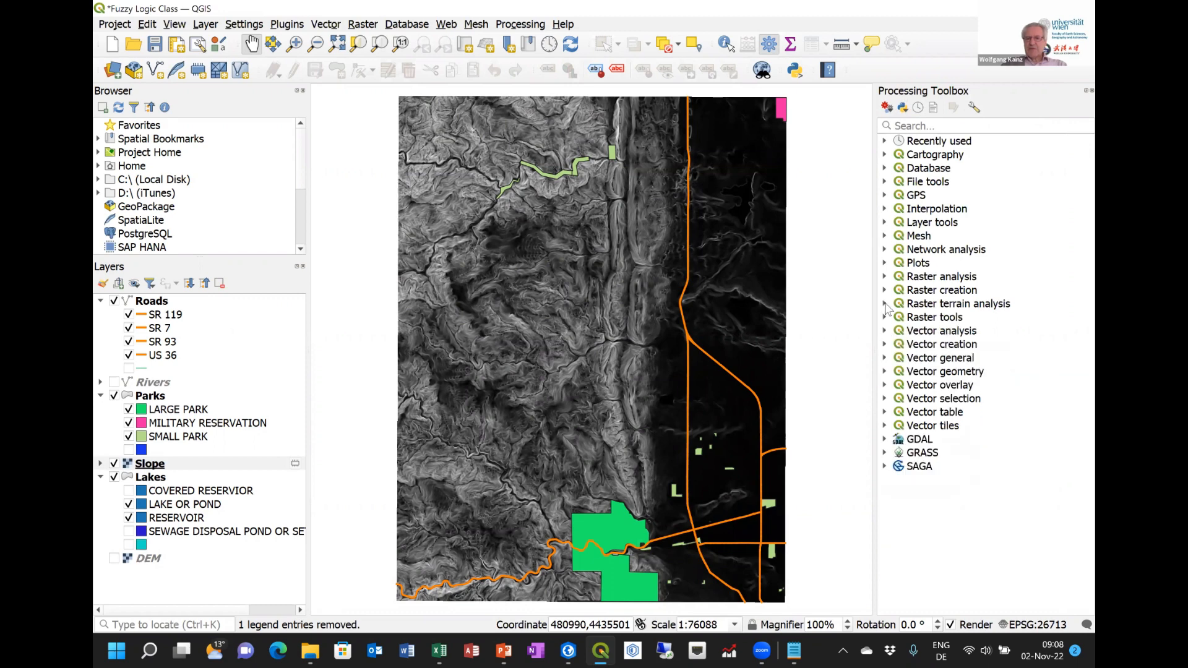
click(885, 278)
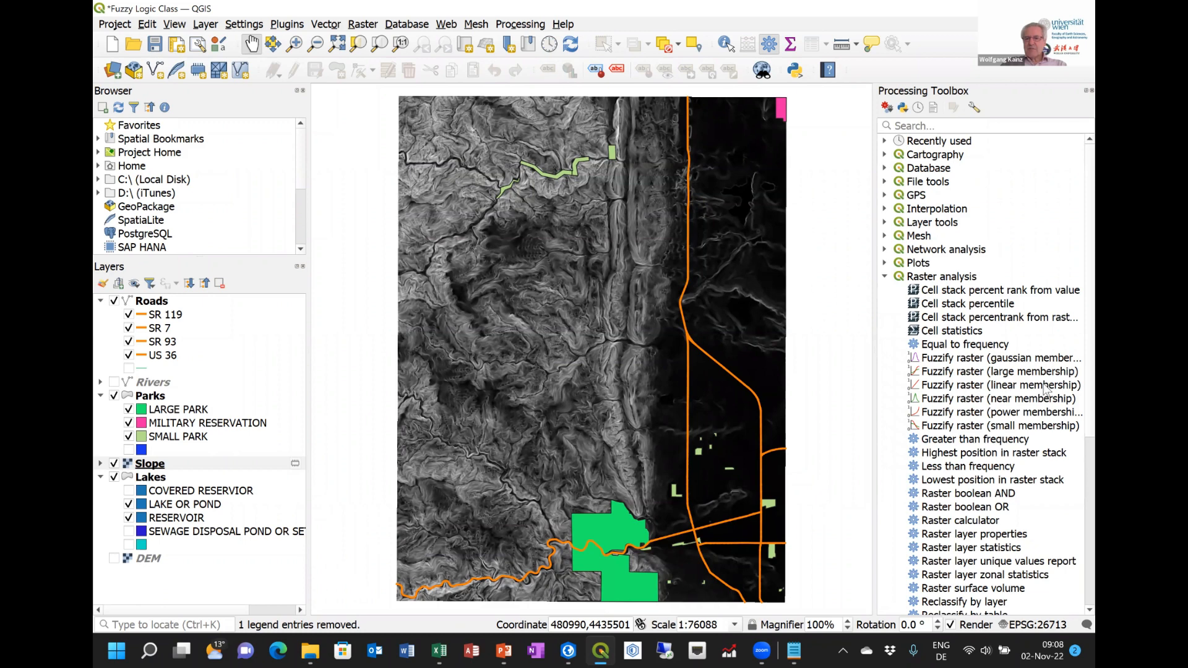
click(977, 387)
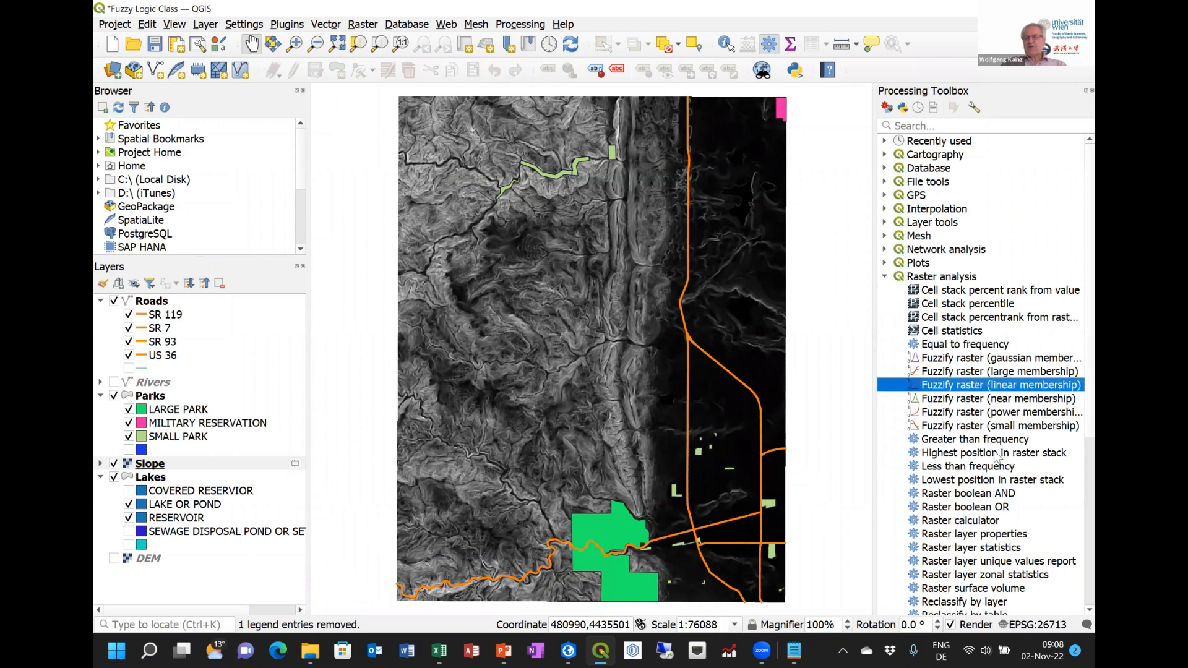
double_click(961, 388)
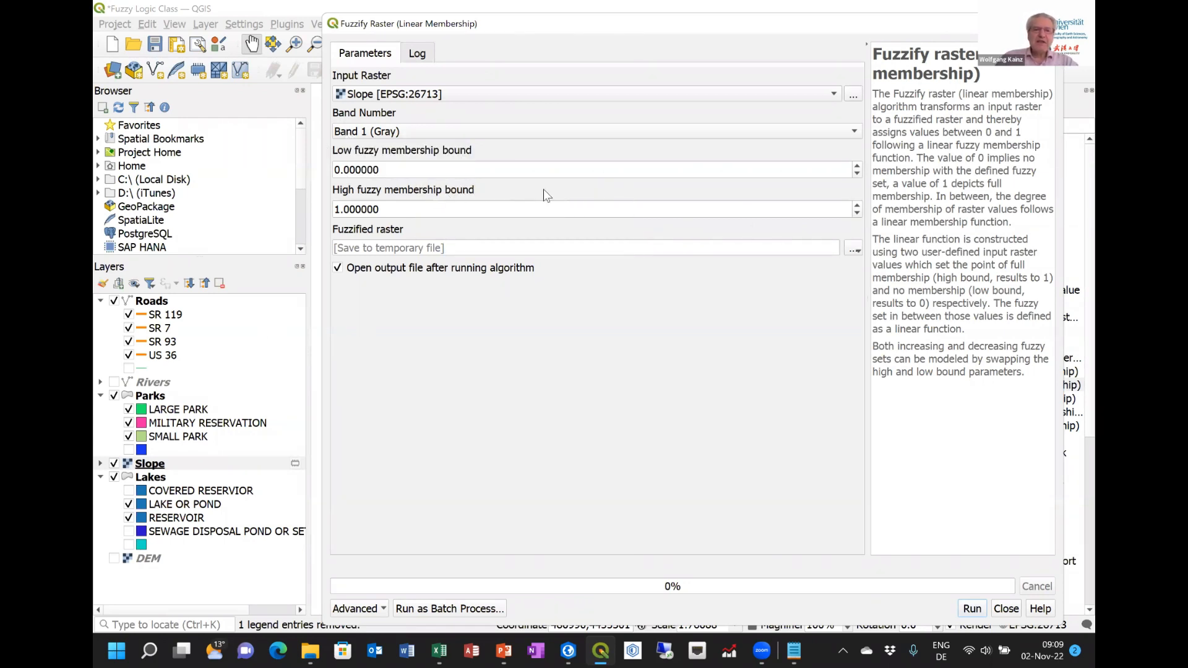
For the Slope input raster, set the low fuzzy membership bound to 20 and the high bound to 0
drag(399, 169, 275, 169)
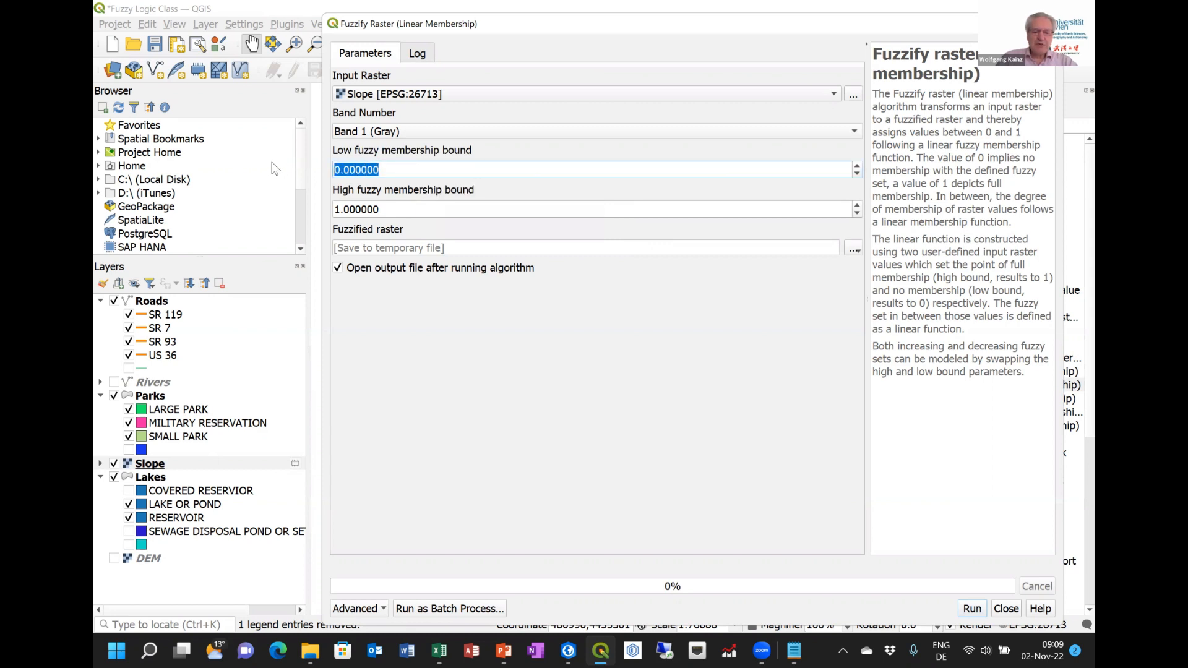
text(20)
key(Tab)
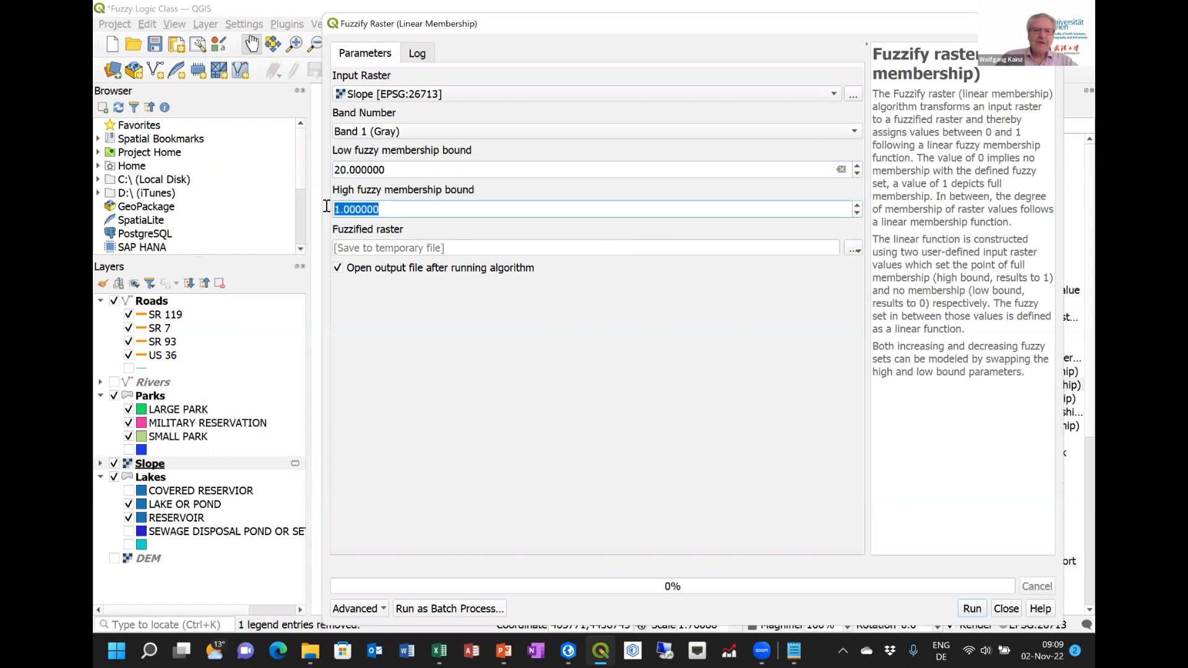
text(0)
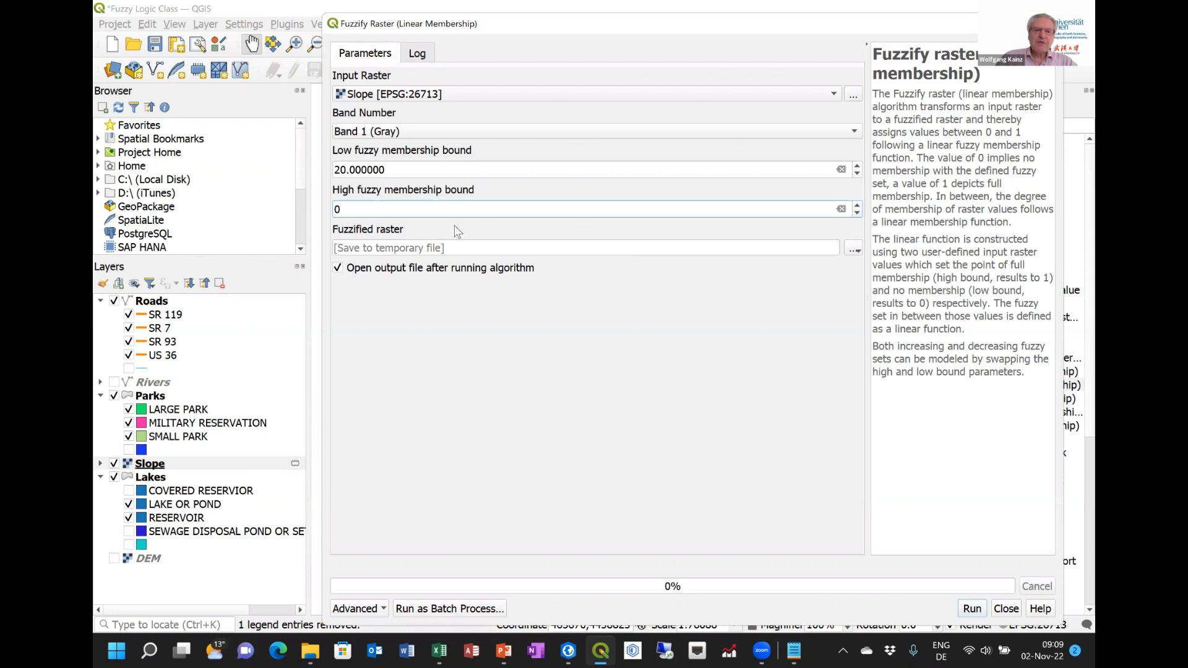
click(452, 248)
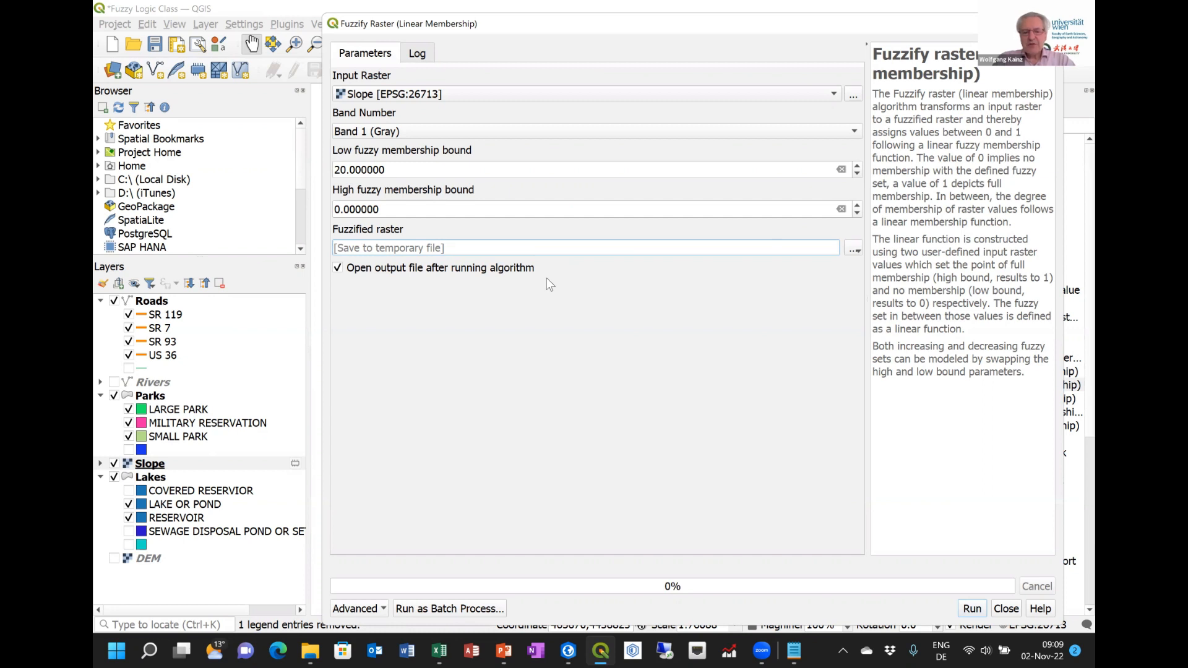
Set the fuzzified raster output to fslope.tif in the Temp folder, replacing the existing file
click(852, 256)
click(875, 282)
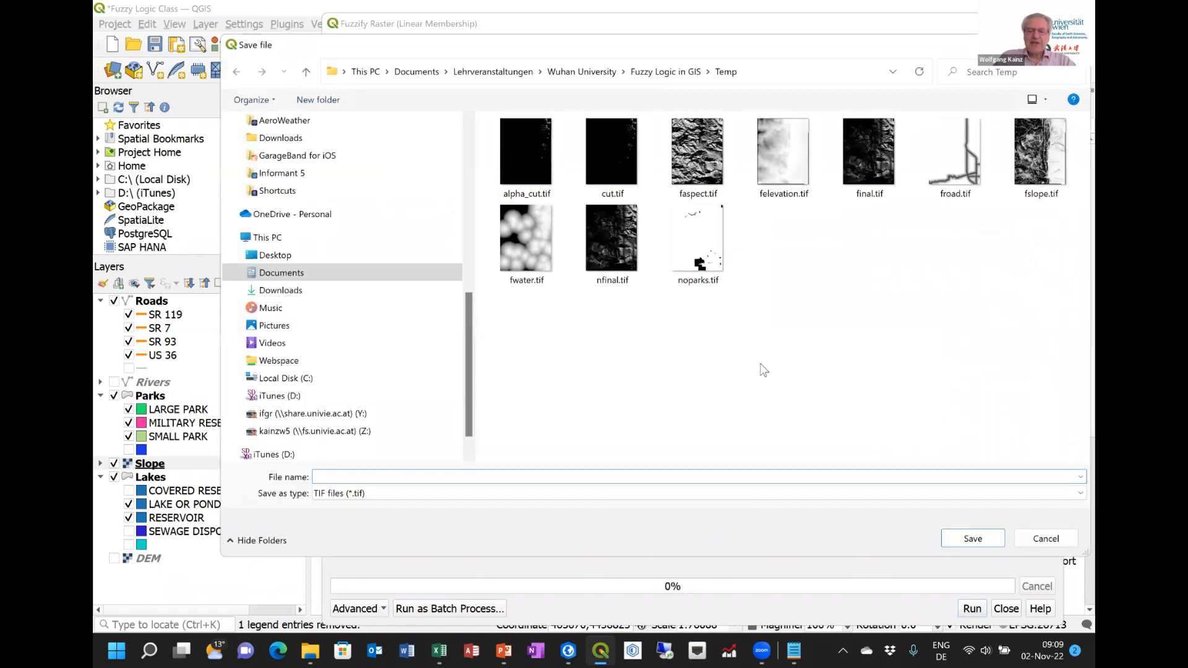
click(1024, 168)
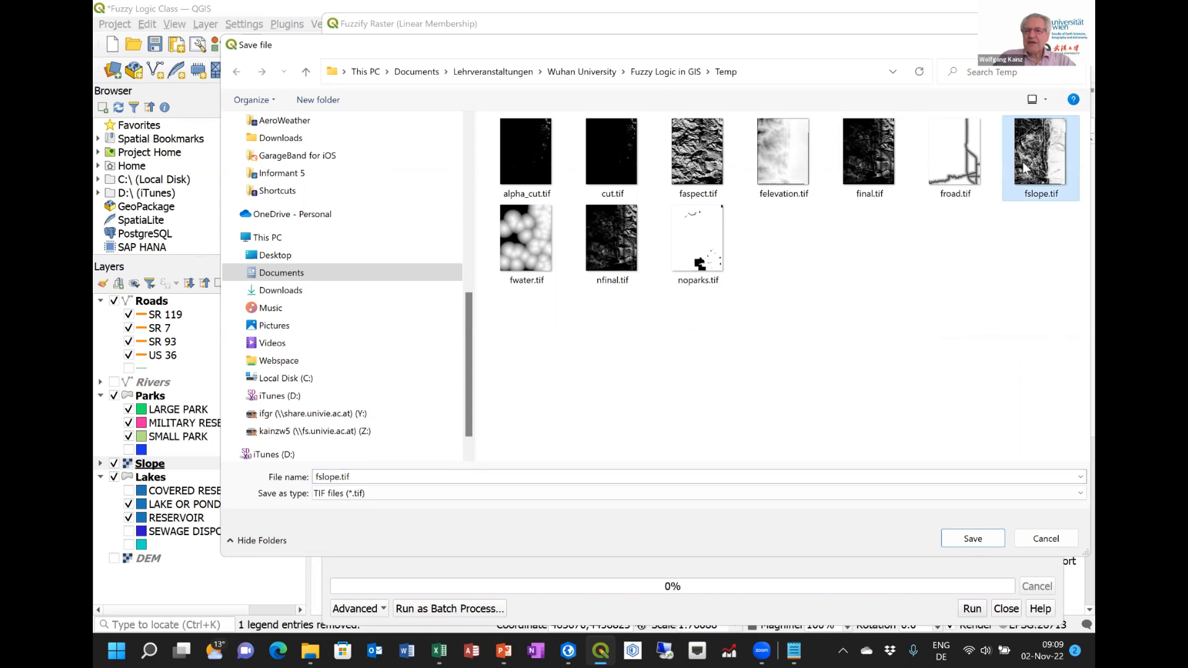
click(963, 541)
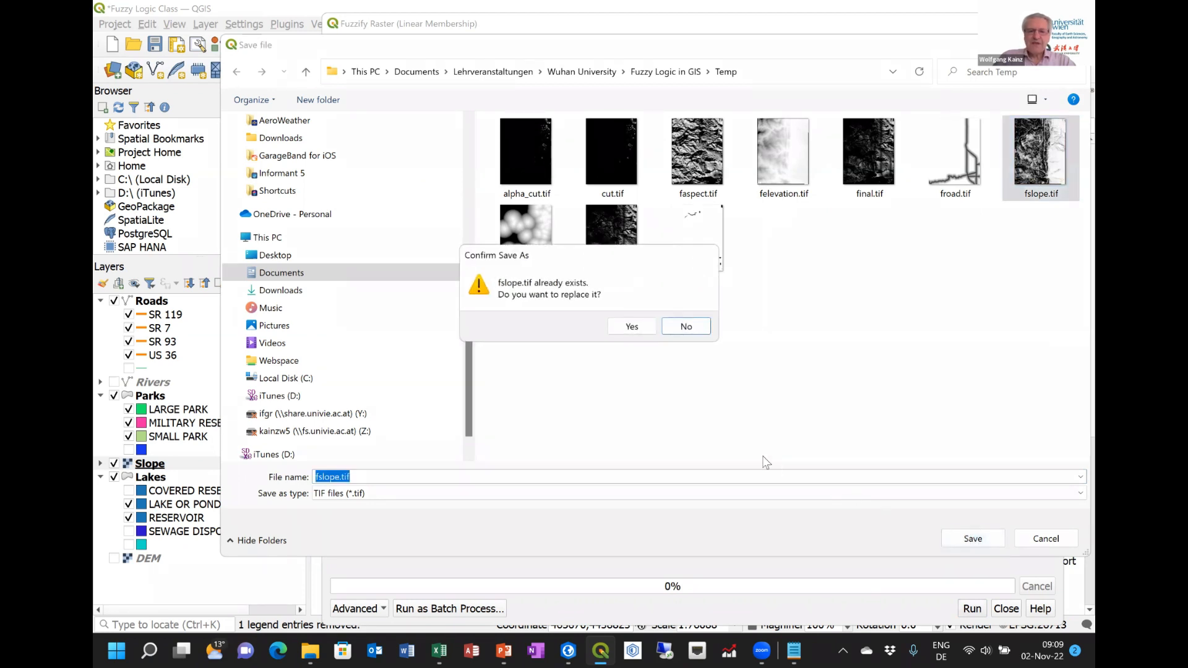
click(640, 327)
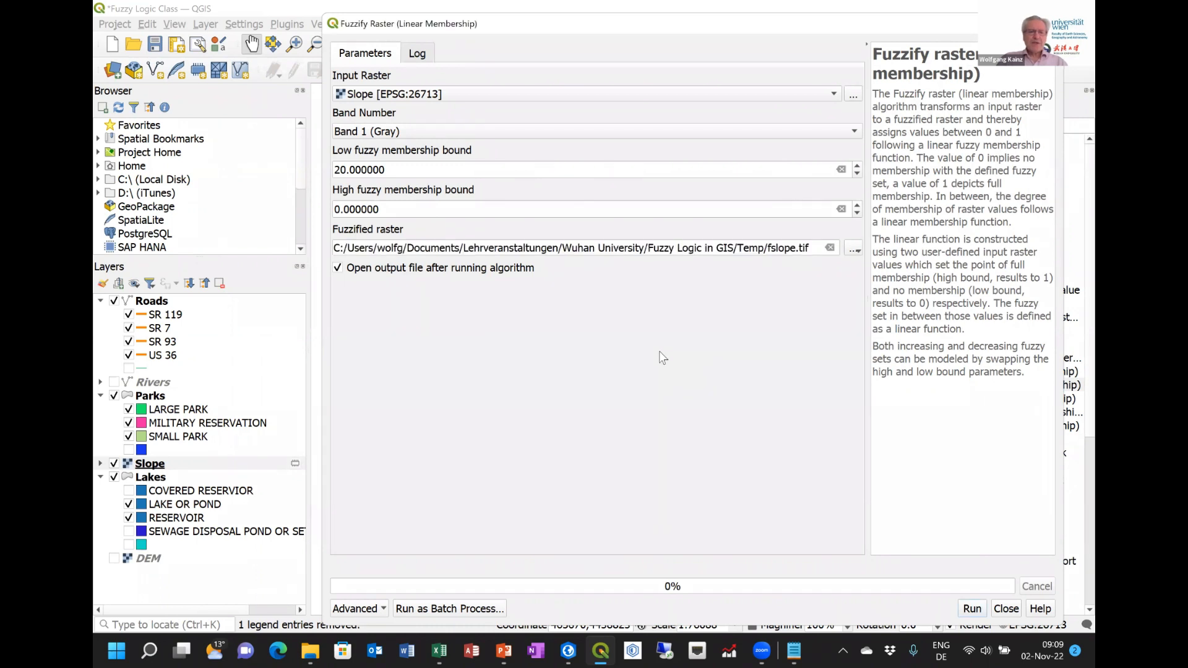
Run the slope fuzzification, close the tool, and hide the original Slope layer
click(969, 610)
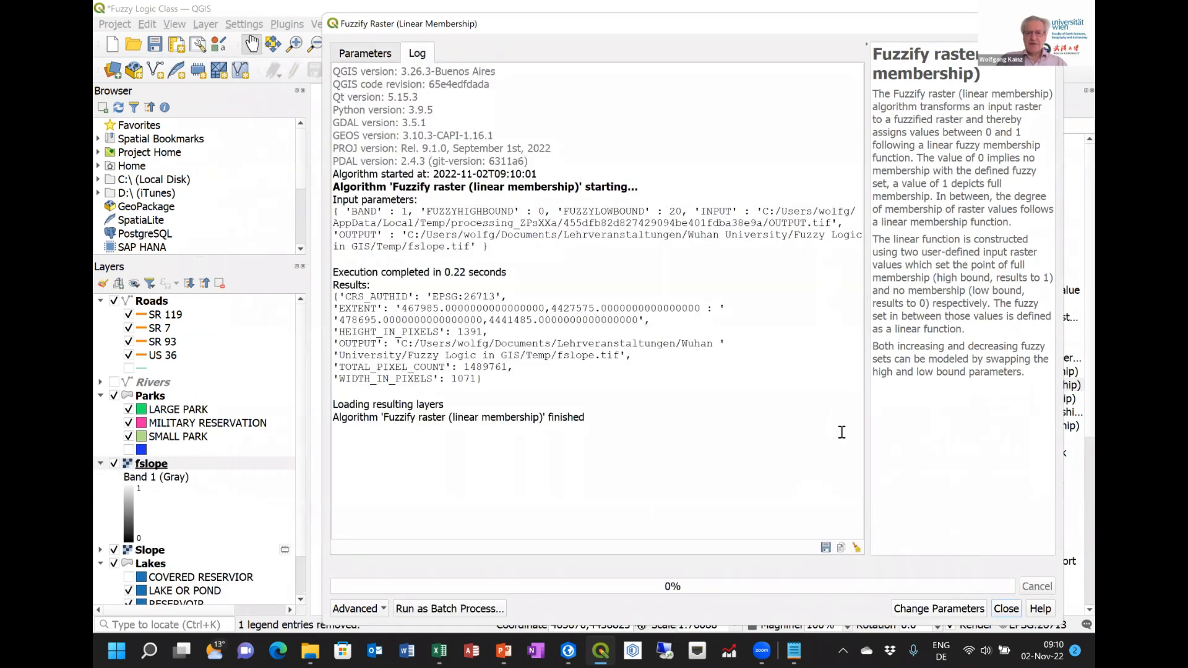
click(1004, 609)
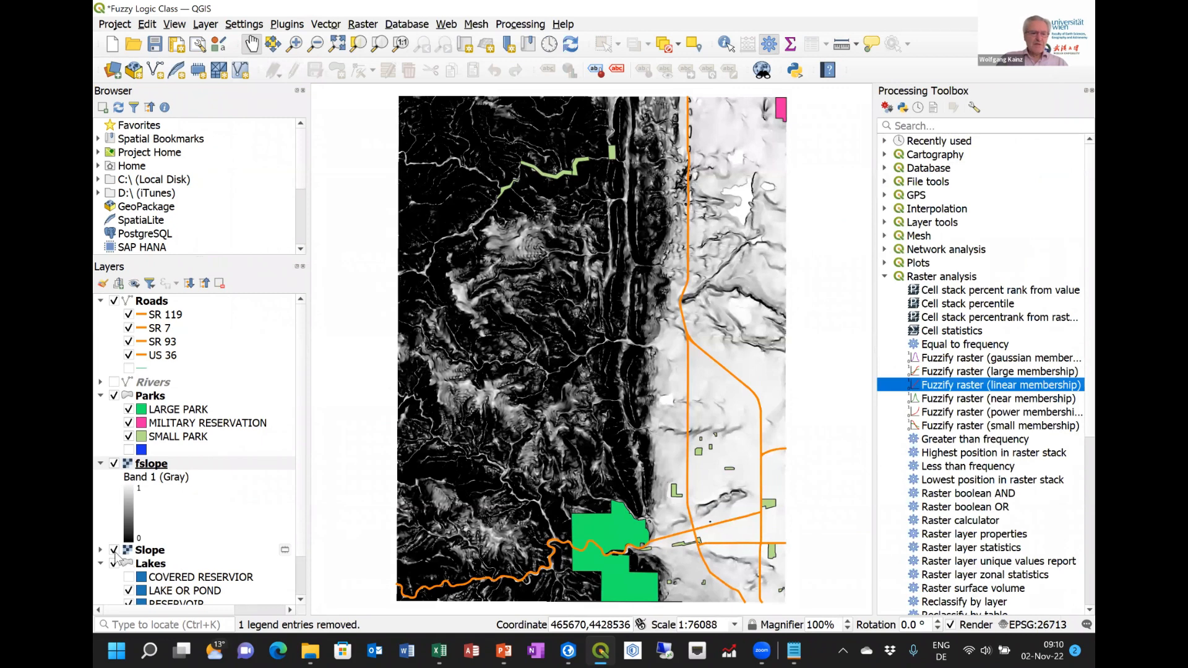
click(114, 551)
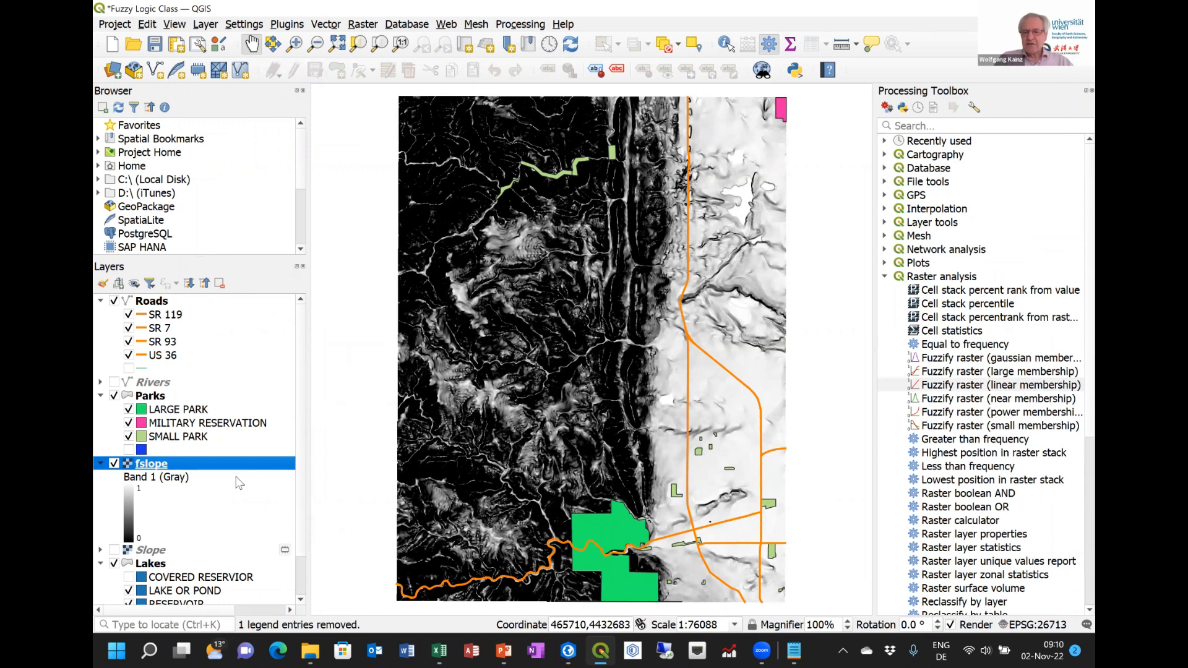
Change the fslope layer's color gradient to White to Black and collapse its legend
double_click(130, 527)
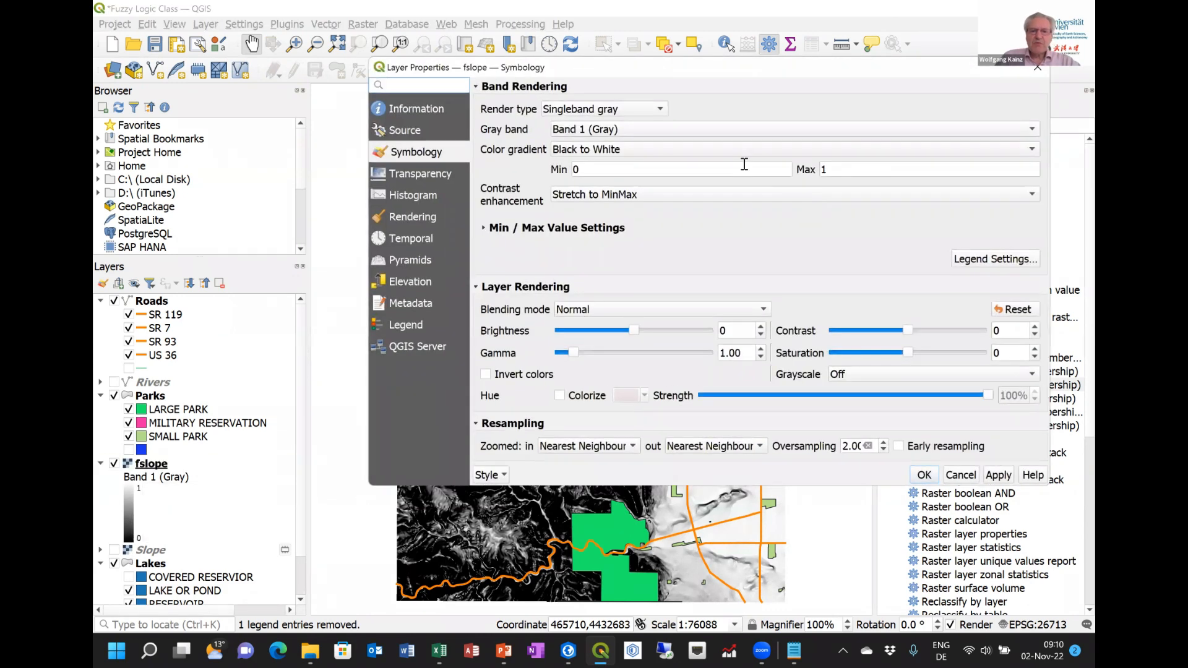
click(661, 158)
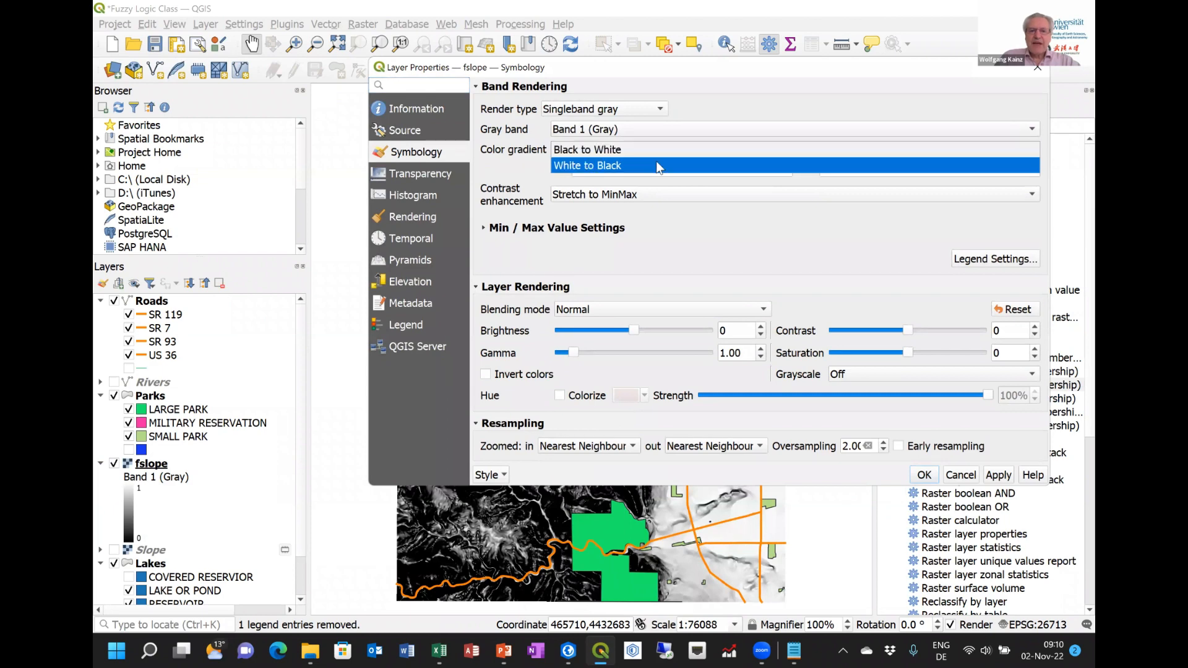
click(656, 162)
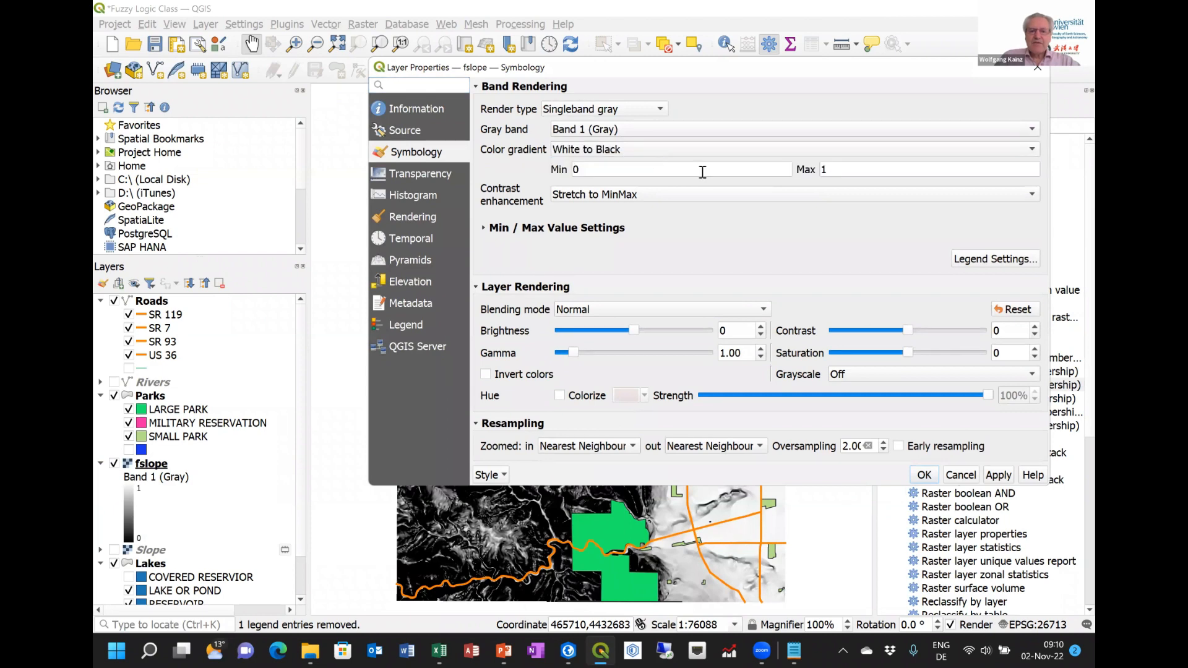
click(924, 475)
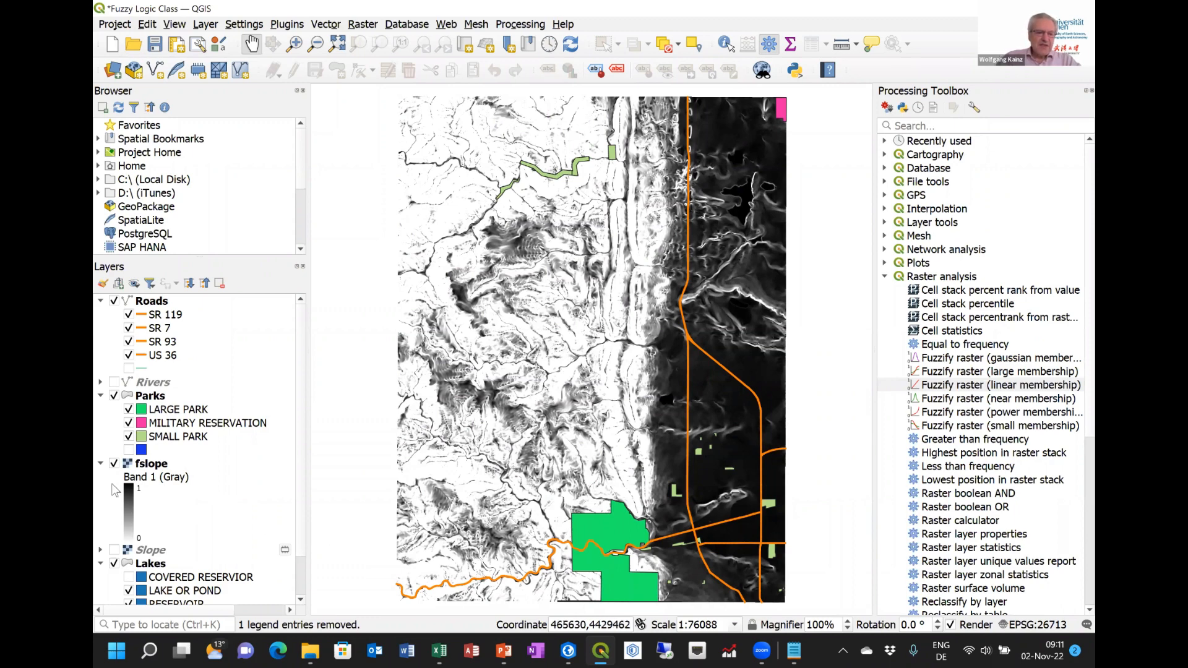
click(100, 464)
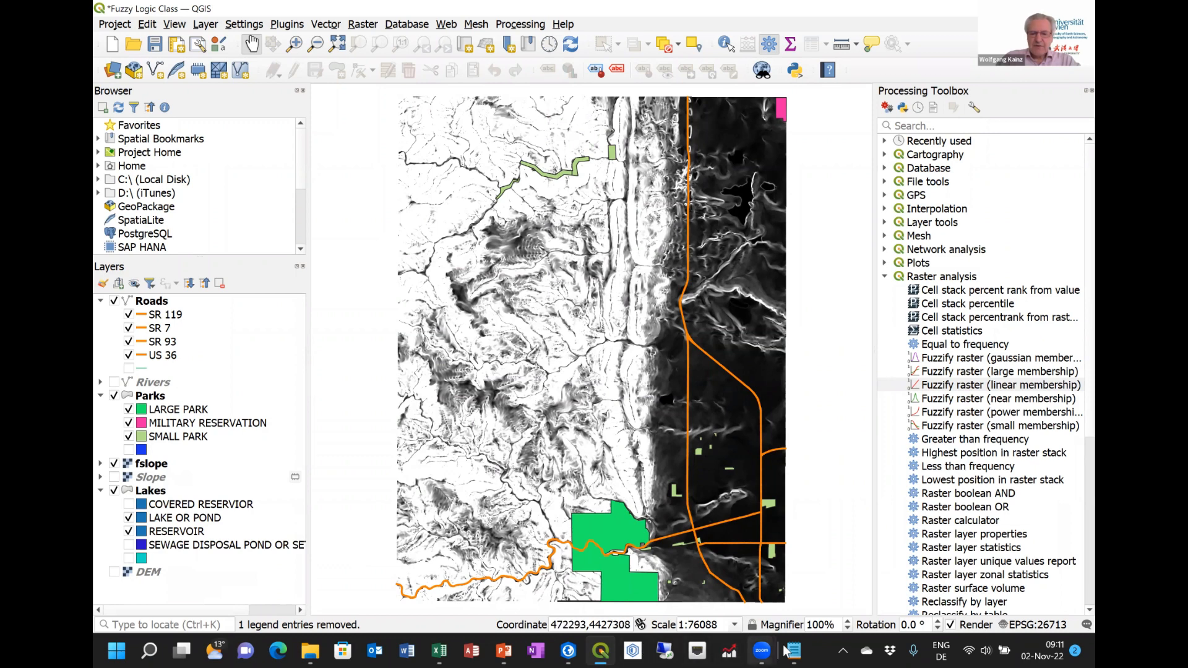
Switch to the Fuzzy Logic in GIS 2022 presentation in PowerPoint at the Flat Slope slide
mouse_move(591, 651)
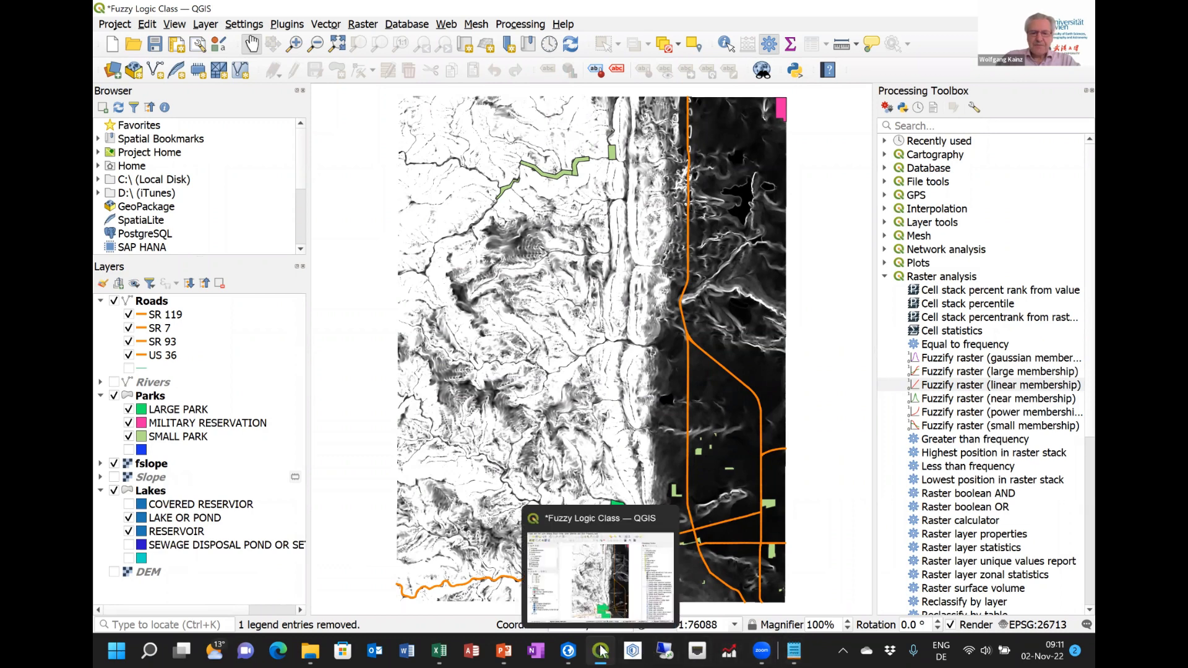
click(504, 650)
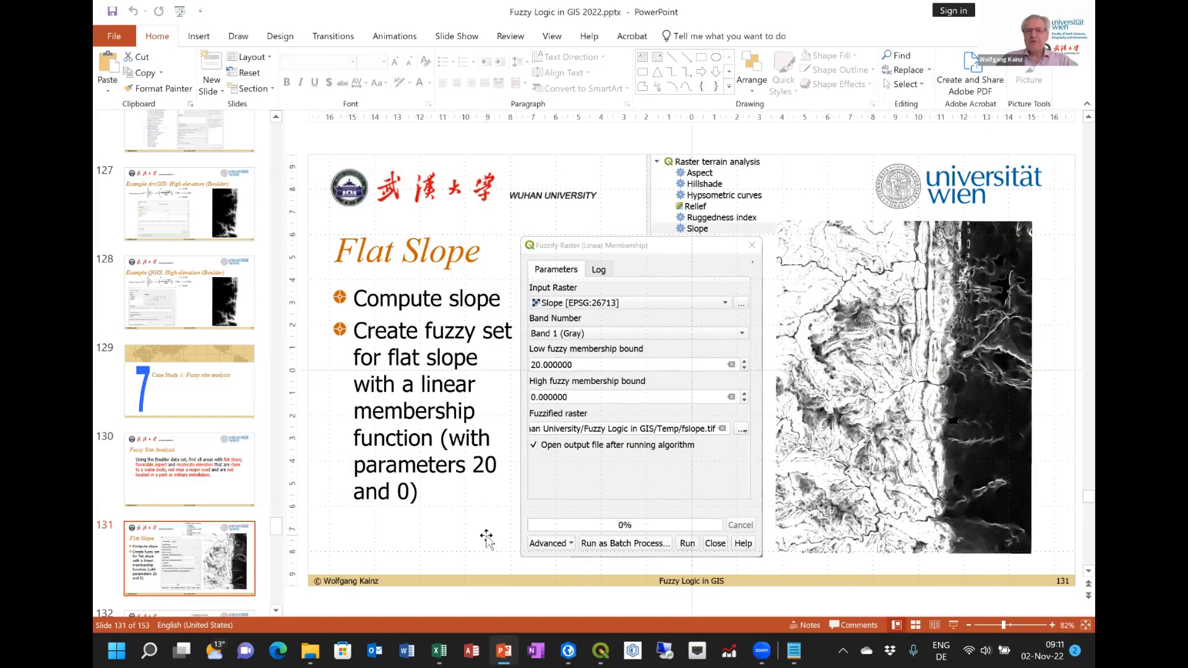
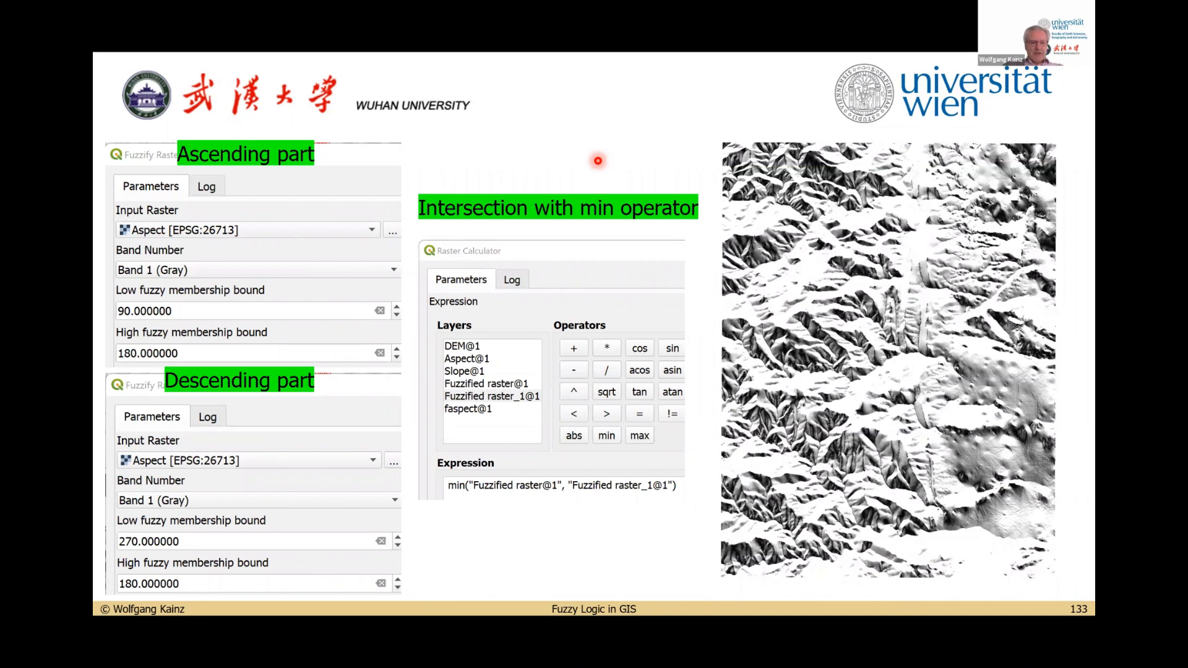
Replace the view of slide 133 in the running slide show with a blank white screen
mouse_move(241, 592)
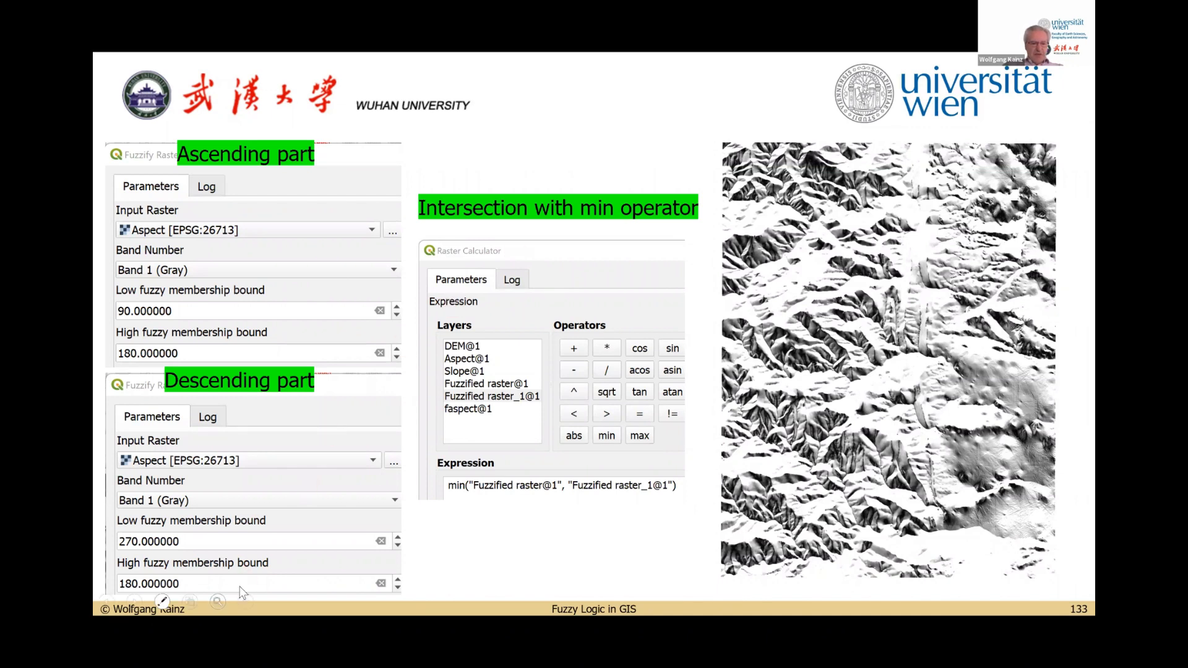
click(162, 603)
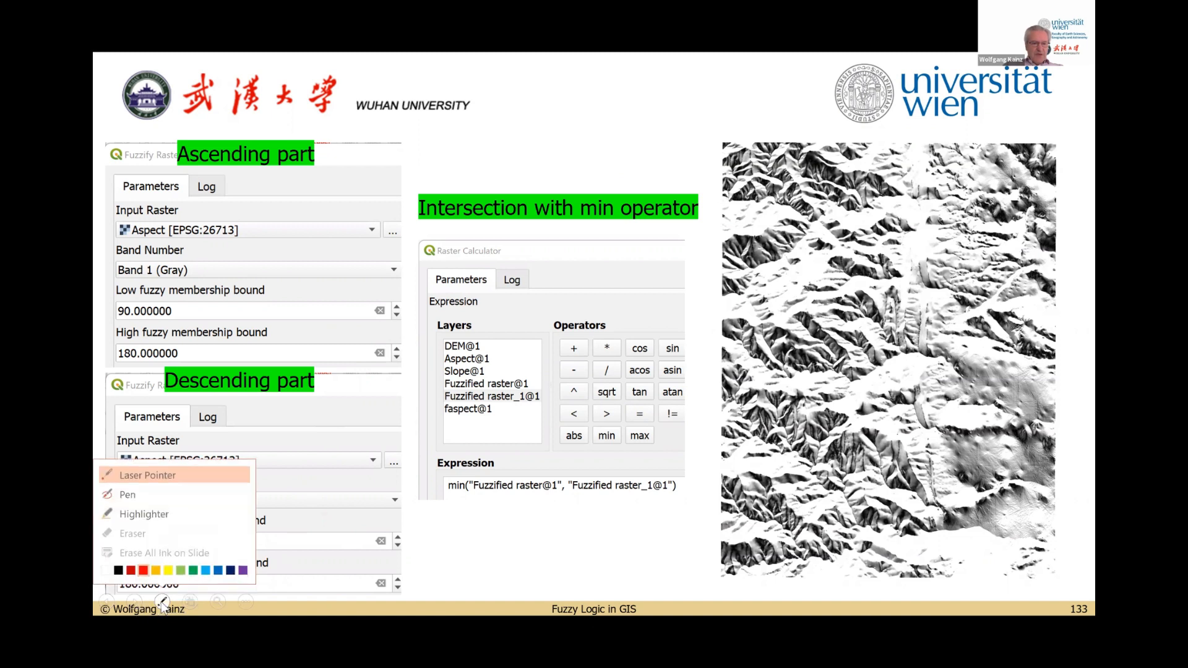
click(244, 601)
click(245, 601)
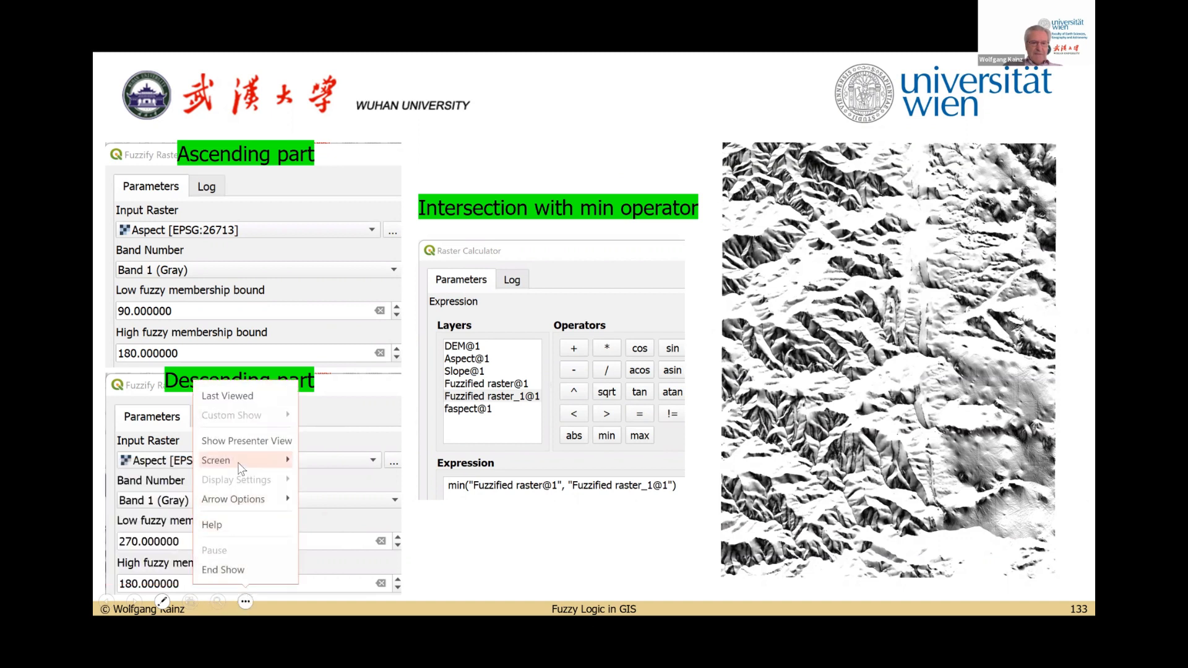
mouse_move(241, 469)
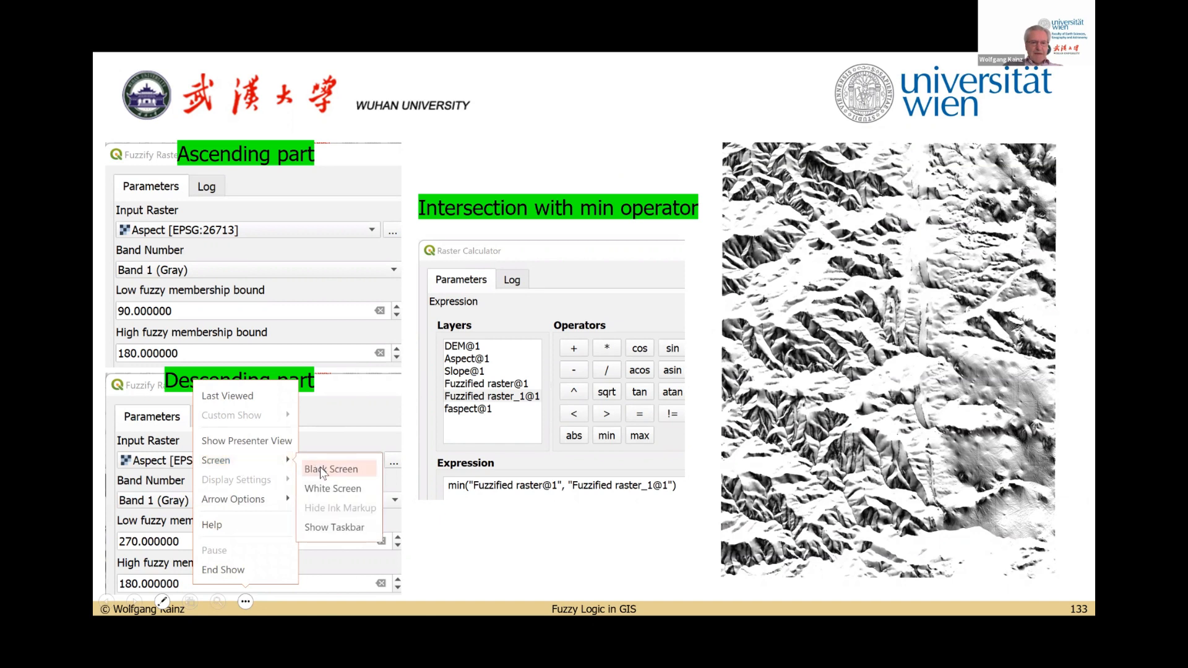
click(326, 488)
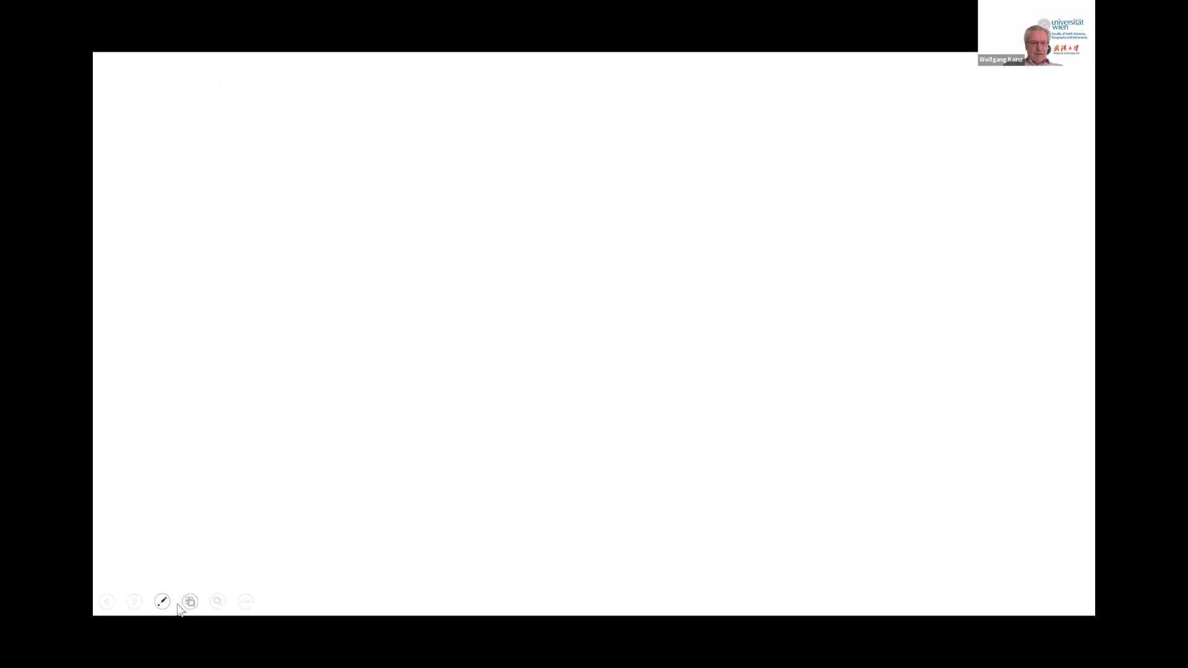
With the red Pen, sketch an ascending linear membership function on the white screen and label its bounds 90 and 180
click(162, 601)
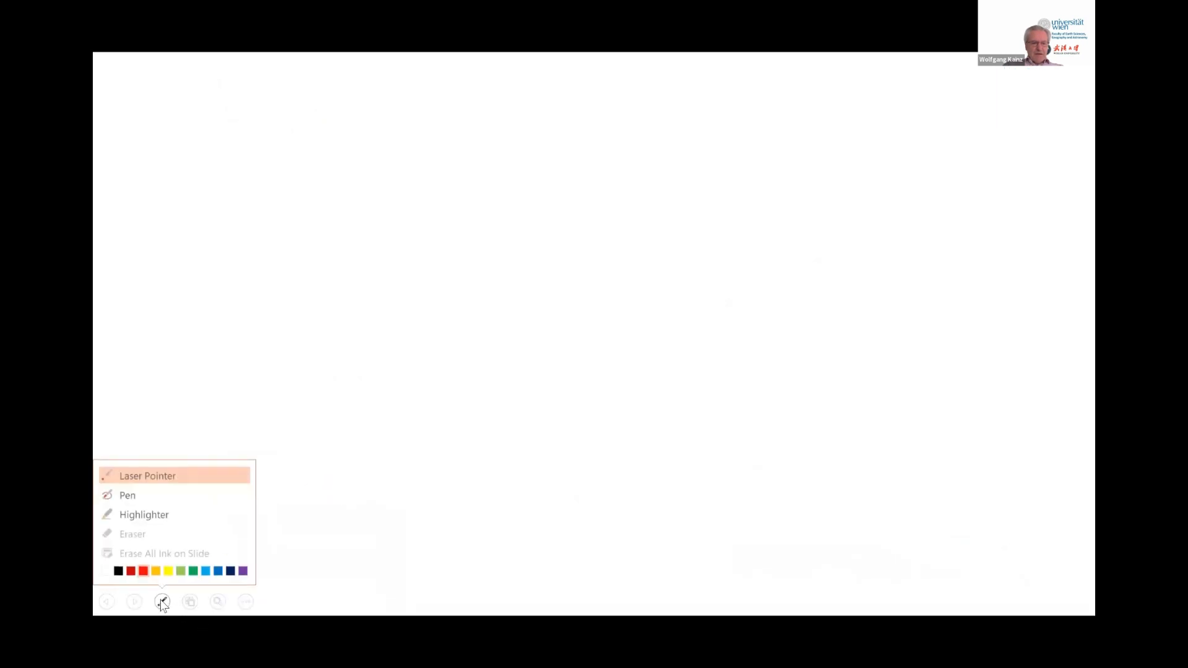
click(148, 494)
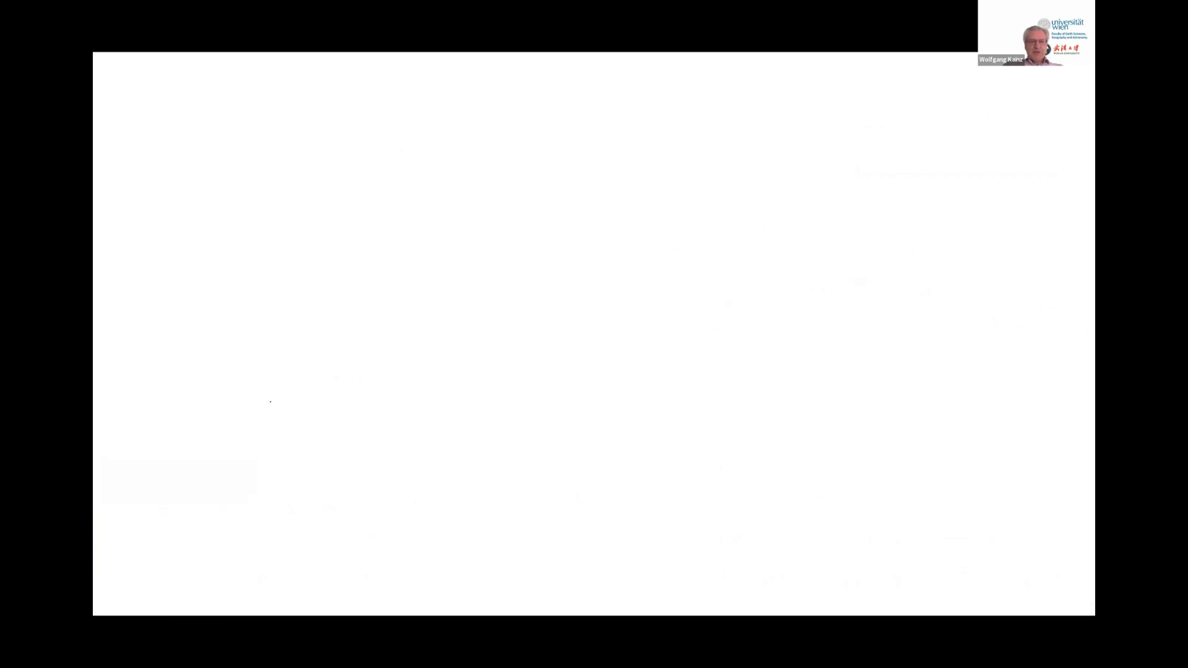
mouse_move(270, 401)
mouse_down()
mouse_move(452, 413)
mouse_move(605, 252)
mouse_move(856, 251)
mouse_up()
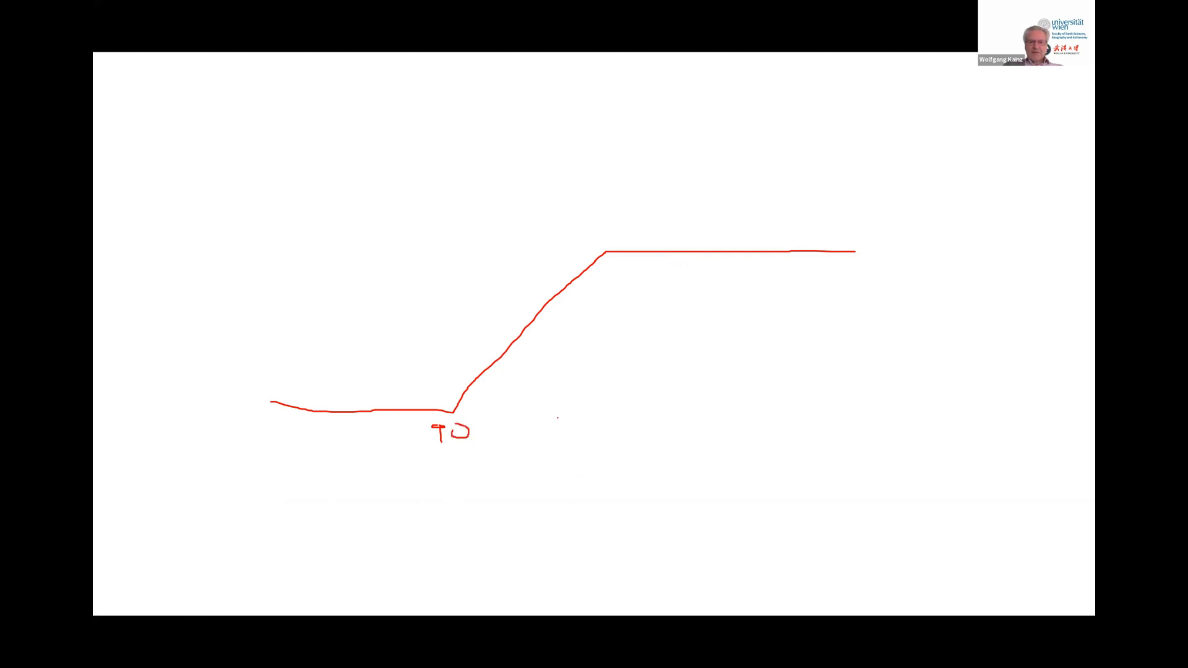
drag(593, 434, 620, 412)
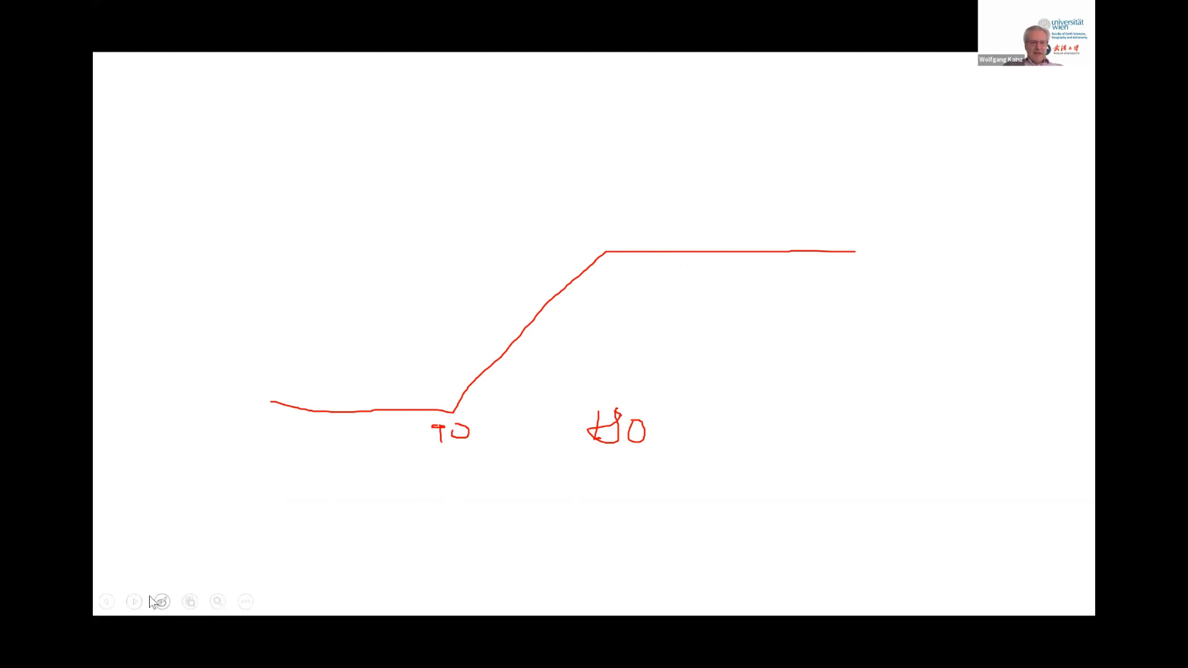
With the blue Pen, sketch a descending linear membership function from the ascending line's upper corner and label its lower bound 270
click(161, 601)
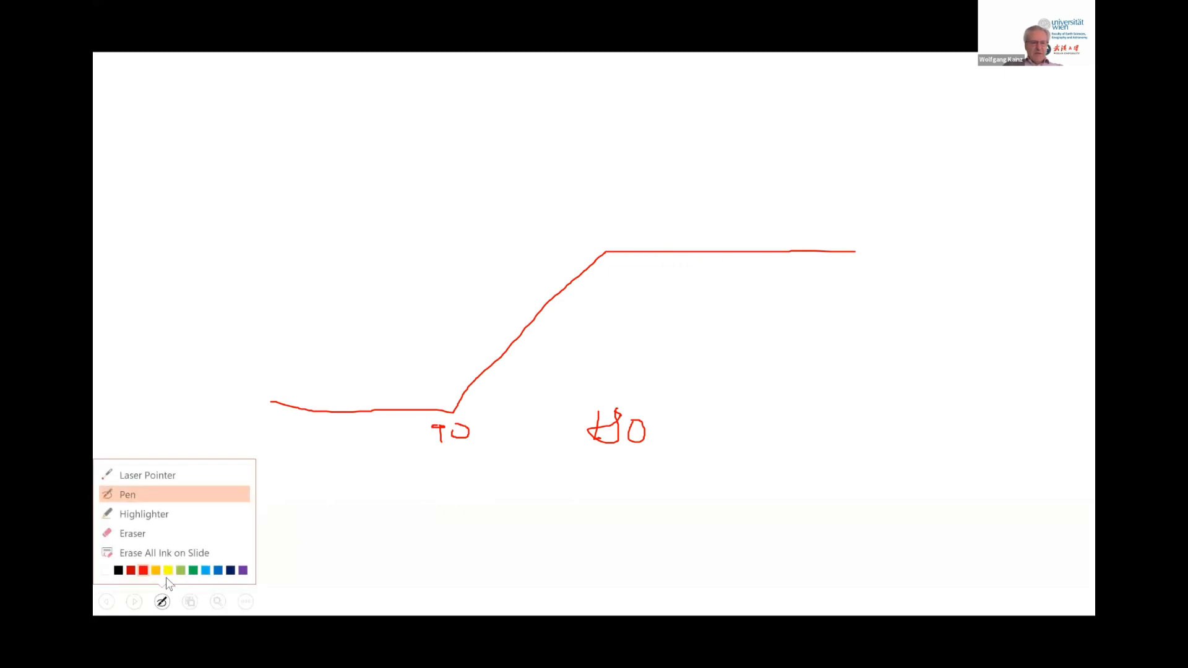
click(198, 570)
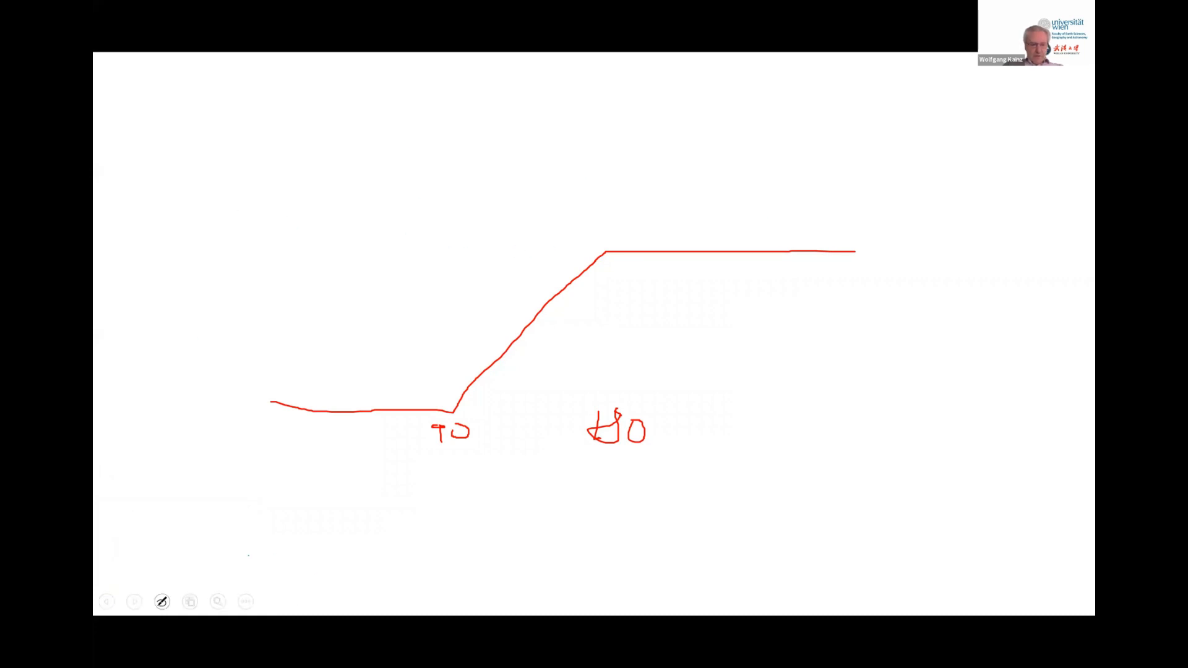
click(161, 602)
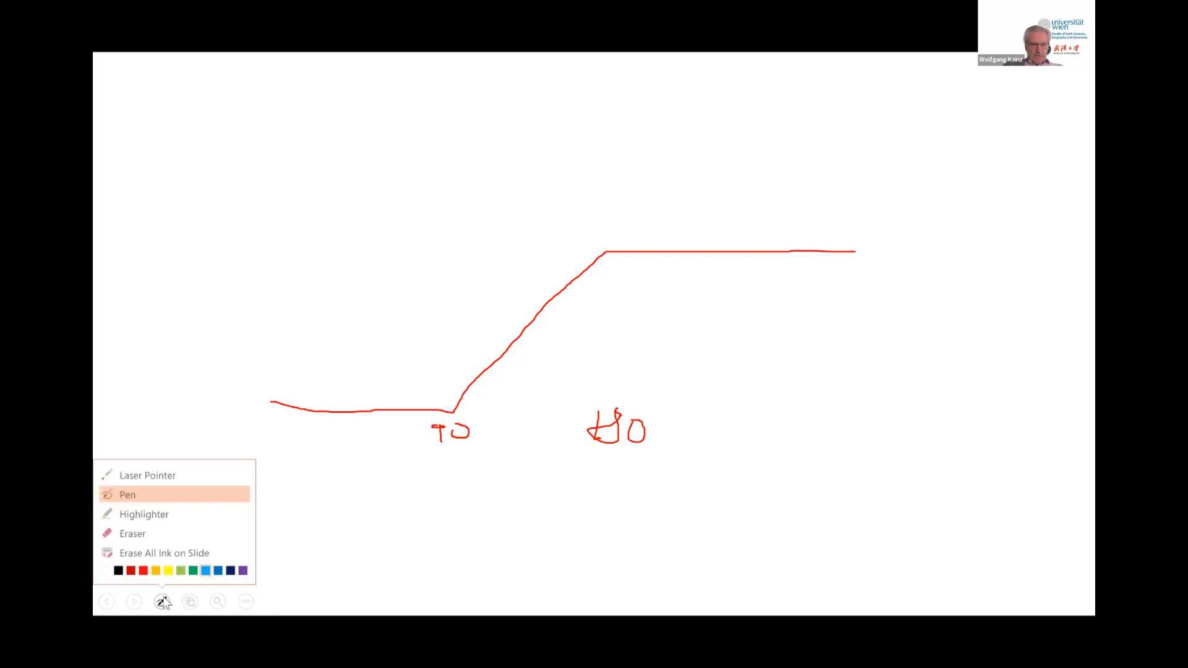
click(219, 570)
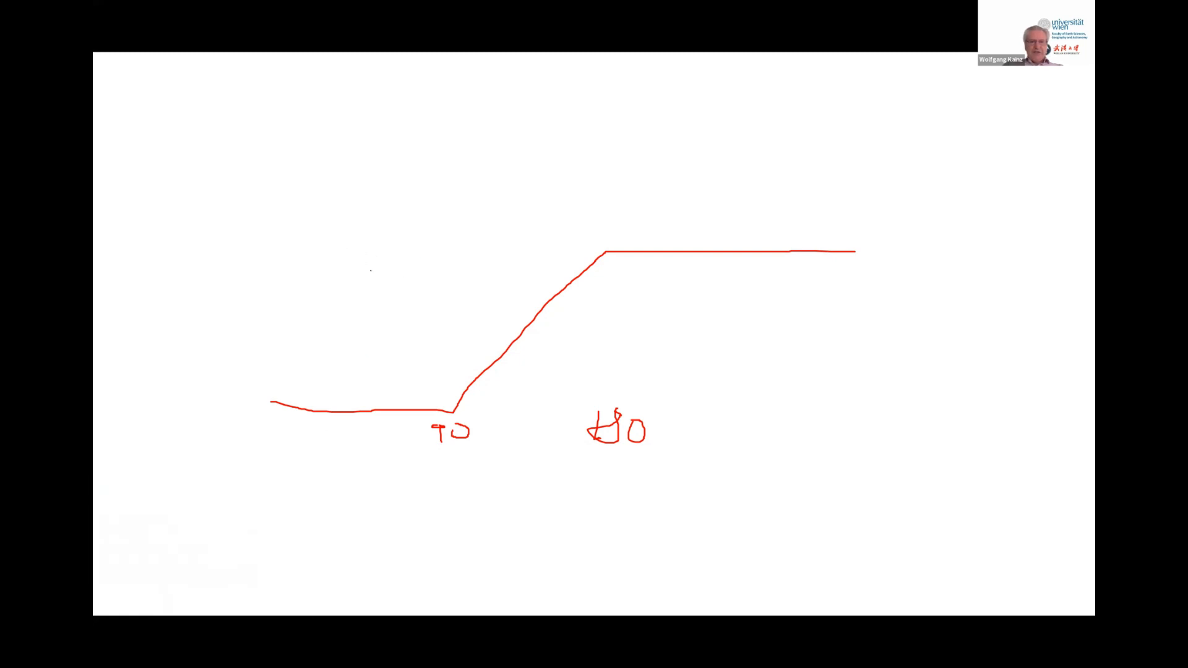
drag(317, 247, 579, 250)
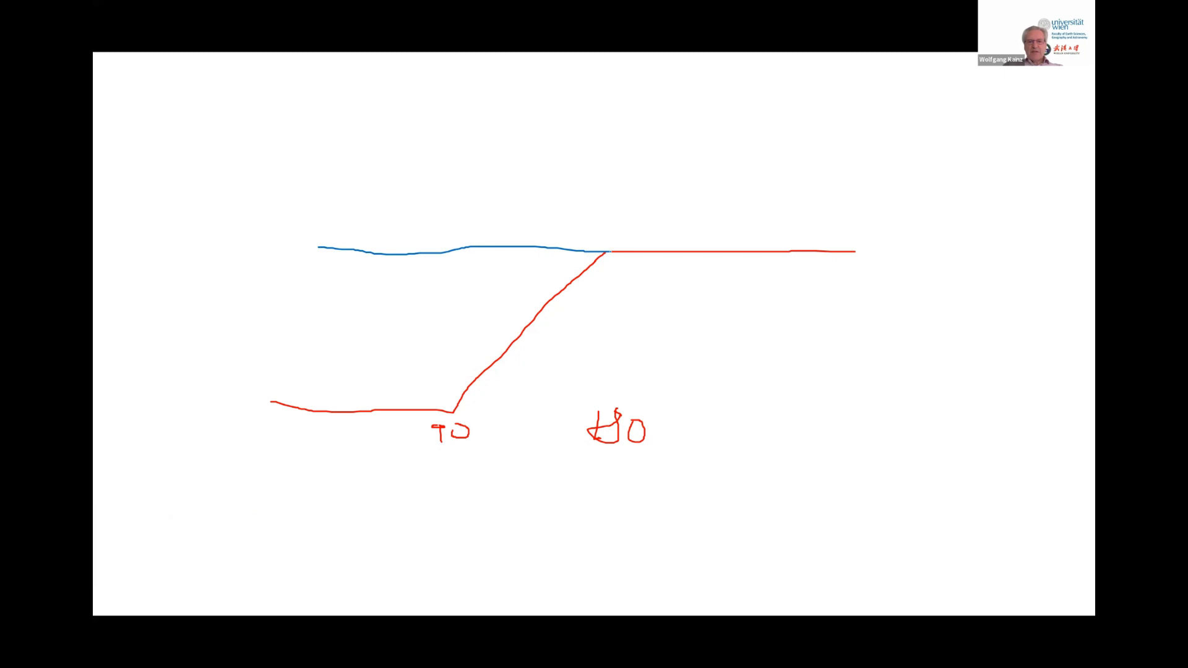
mouse_move(637, 279)
mouse_down()
mouse_move(742, 421)
mouse_move(912, 418)
mouse_up()
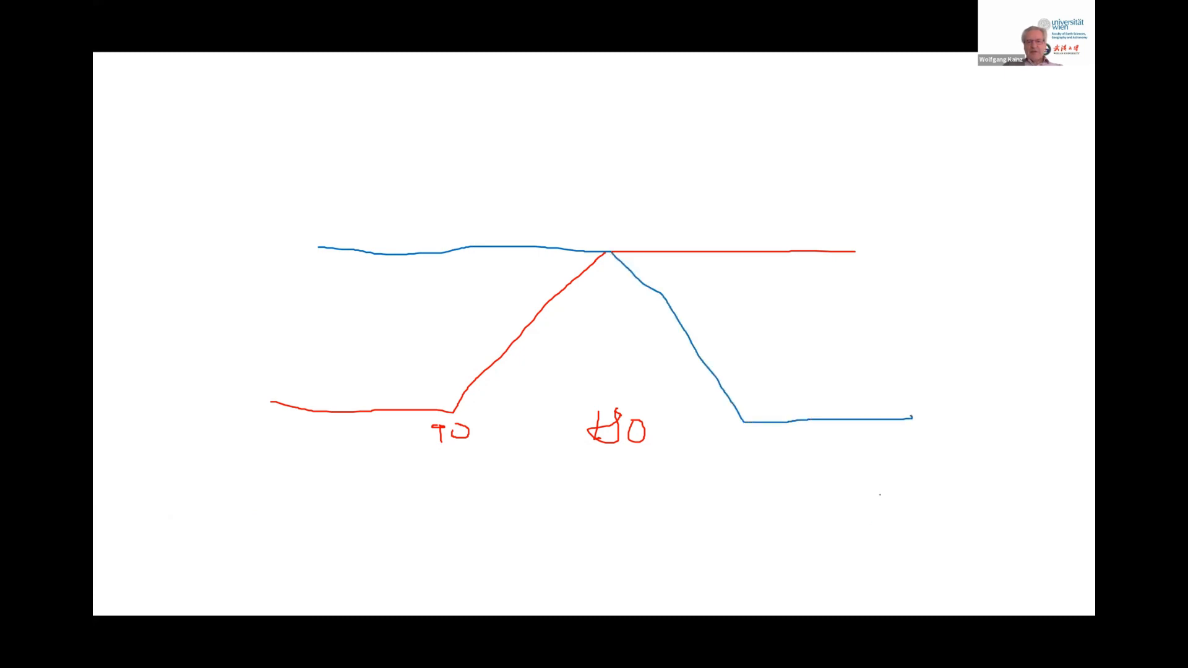
drag(719, 464, 751, 465)
drag(797, 458, 783, 451)
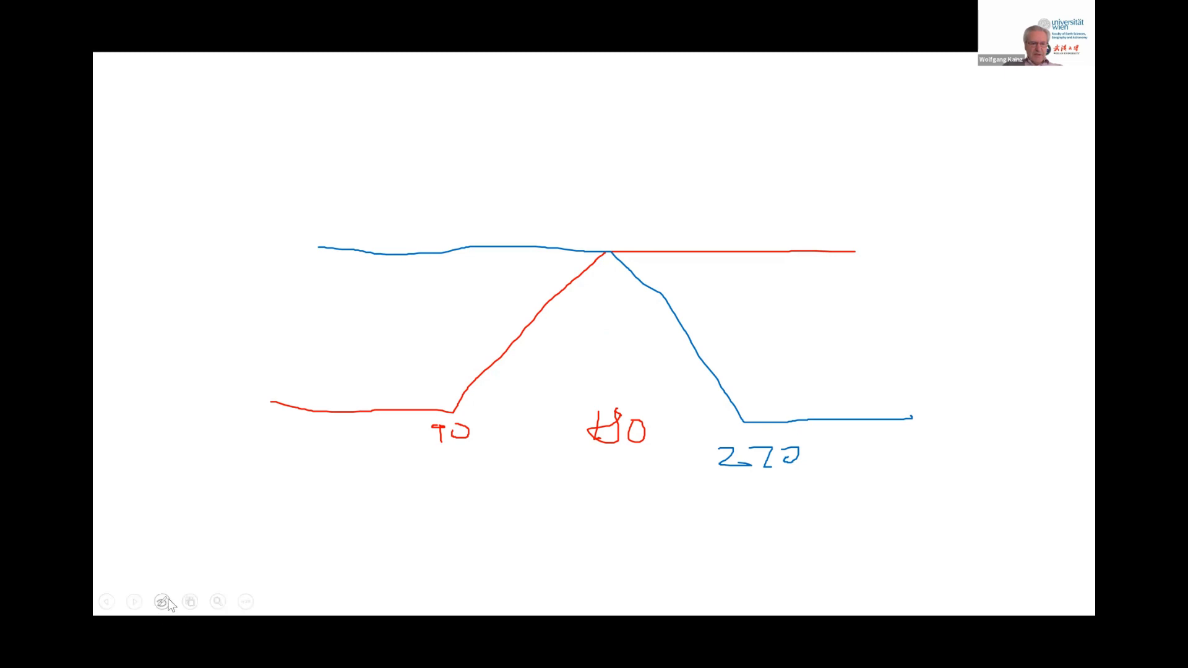
With the green Highlighter, shade the triangular intersection under both membership functions and trace along their baseline
click(165, 600)
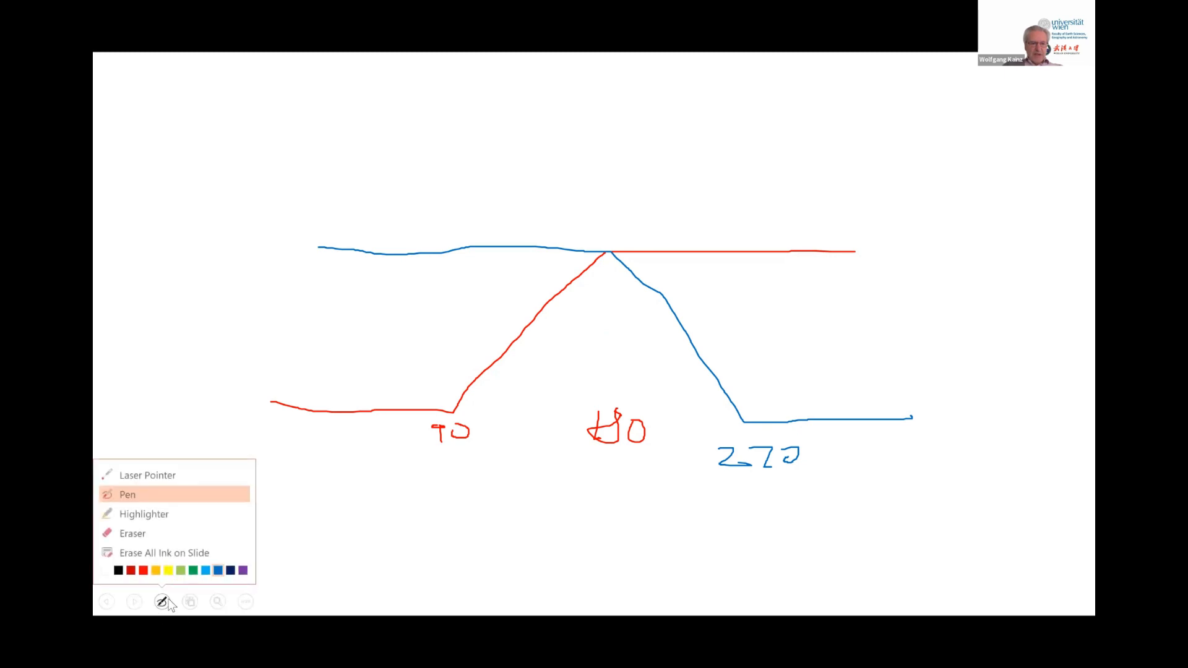
click(154, 514)
click(166, 606)
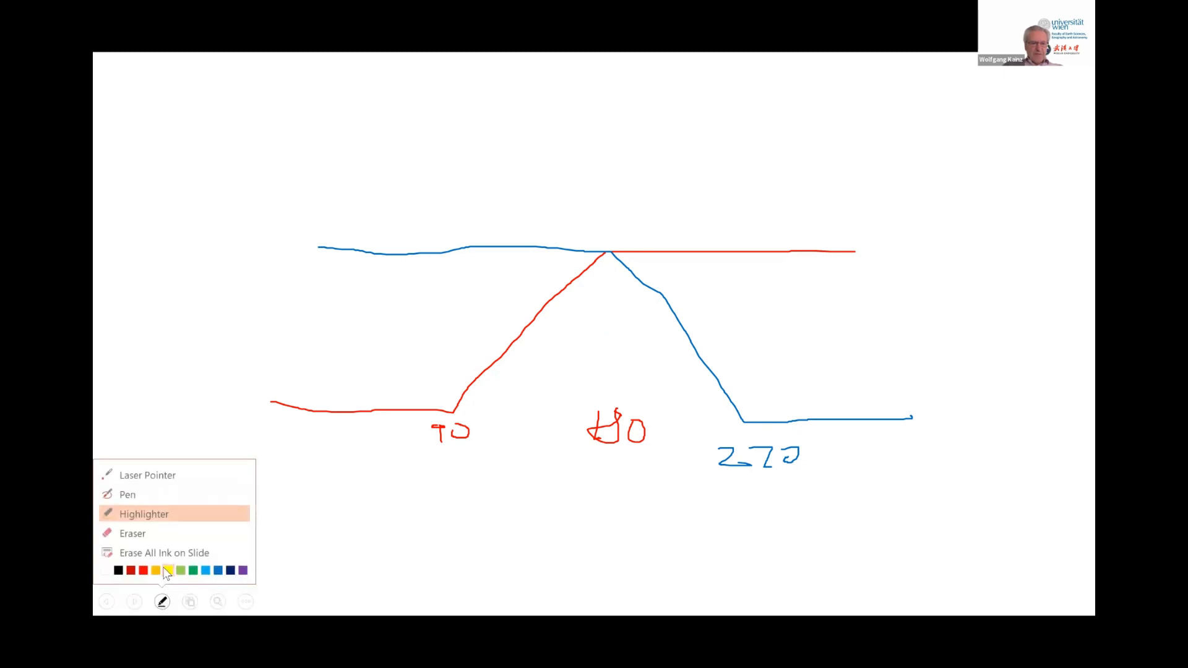
click(183, 570)
mouse_move(460, 408)
mouse_down()
mouse_move(586, 299)
mouse_move(626, 341)
mouse_move(623, 362)
mouse_move(582, 310)
mouse_move(591, 394)
mouse_move(657, 405)
mouse_move(651, 312)
mouse_move(609, 386)
mouse_move(461, 424)
mouse_move(313, 409)
mouse_move(909, 420)
mouse_up()
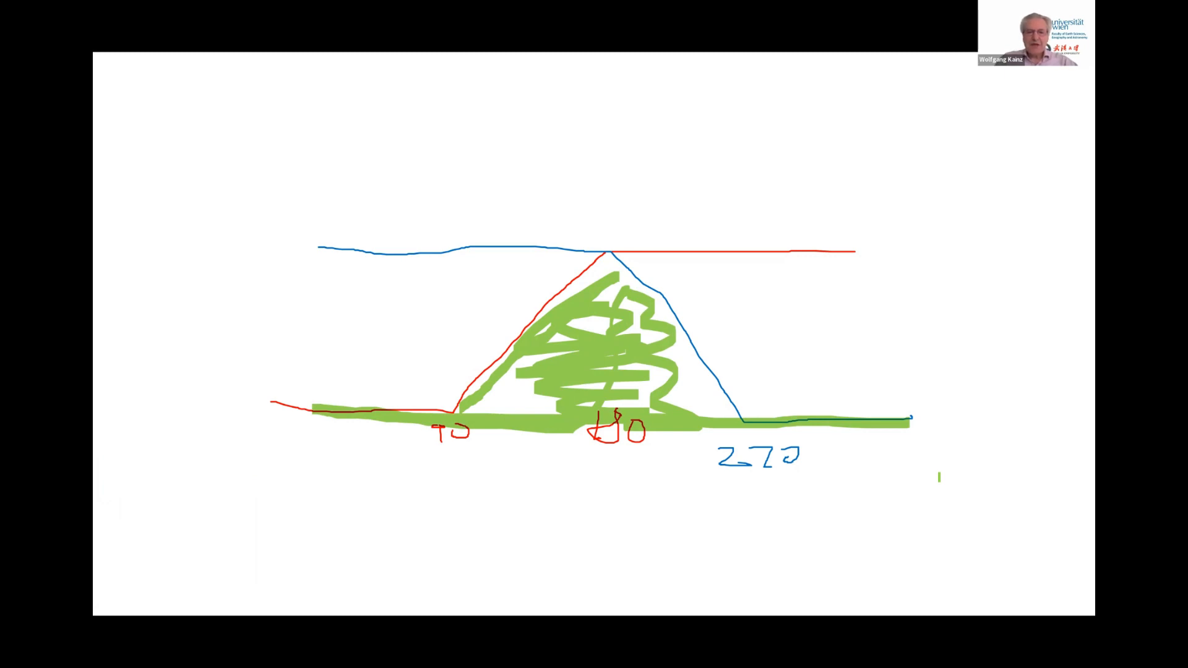
Leave the white screen, end the slide show at slide 133 and switch to the Fuzzy Logic Class project in QGIS
key(Right)
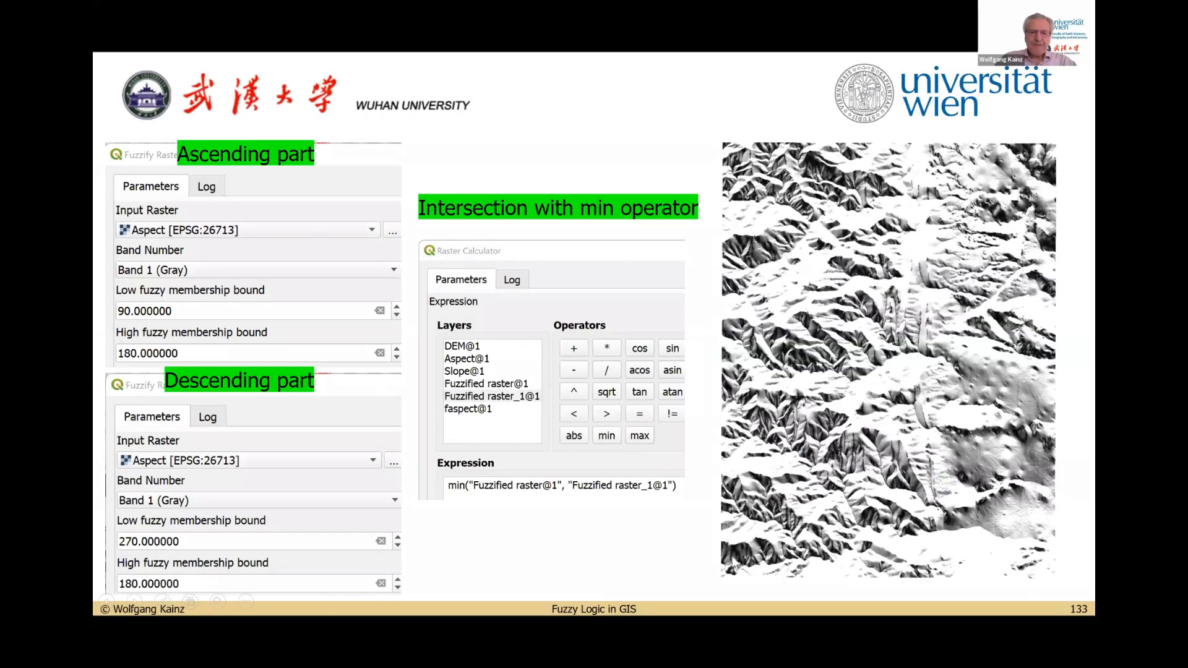
key(Escape)
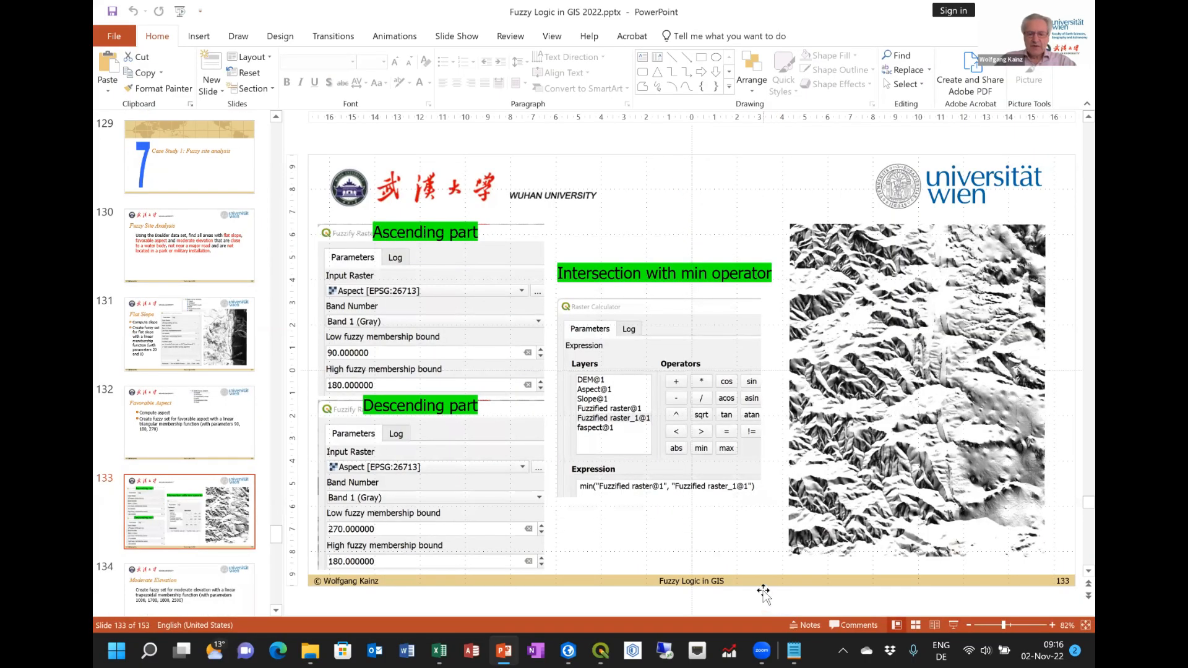
mouse_move(606, 650)
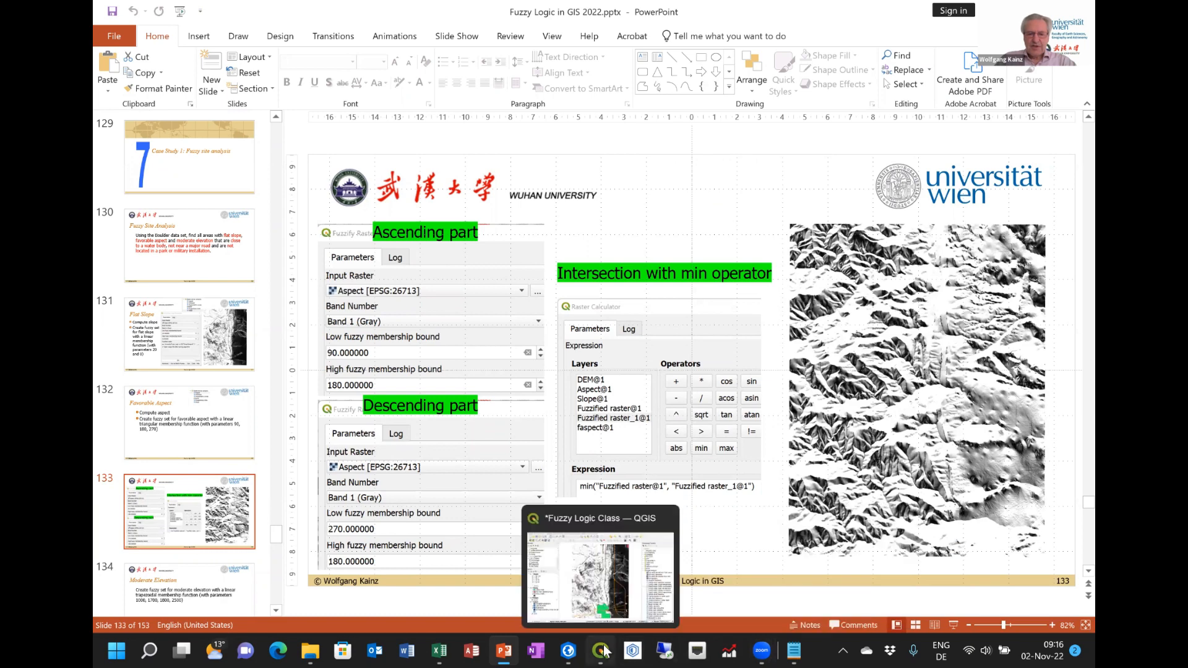
click(604, 651)
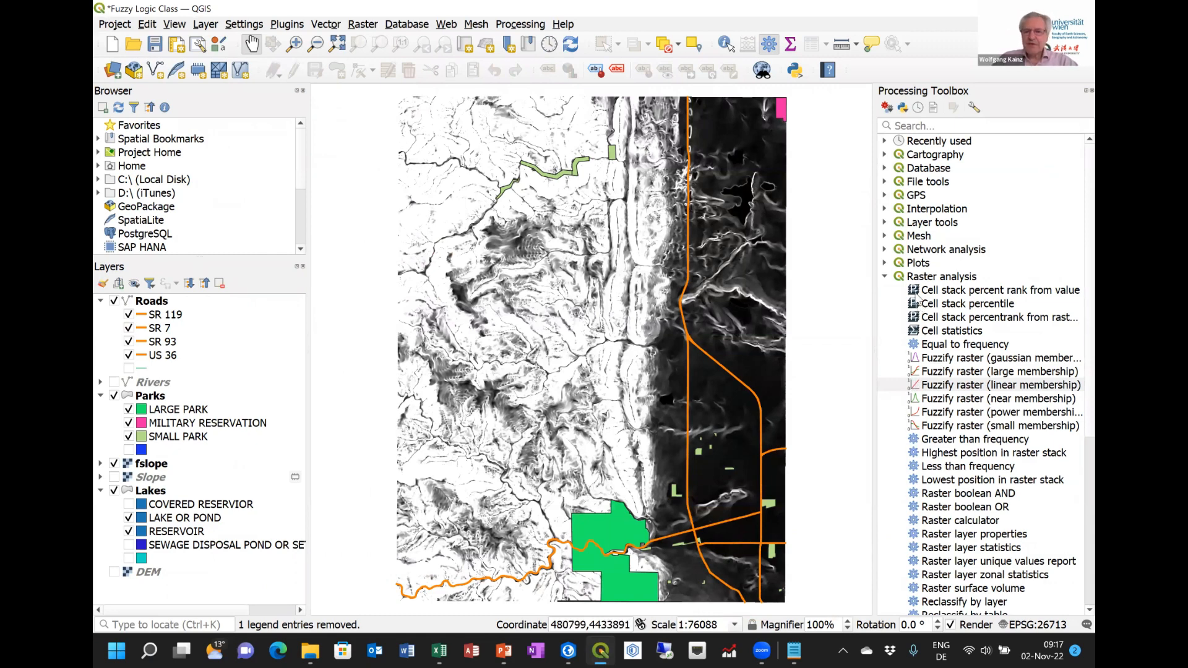
Compute an aspect raster from the DEM layer as a temporary output with the Aspect terrain analysis algorithm
click(885, 277)
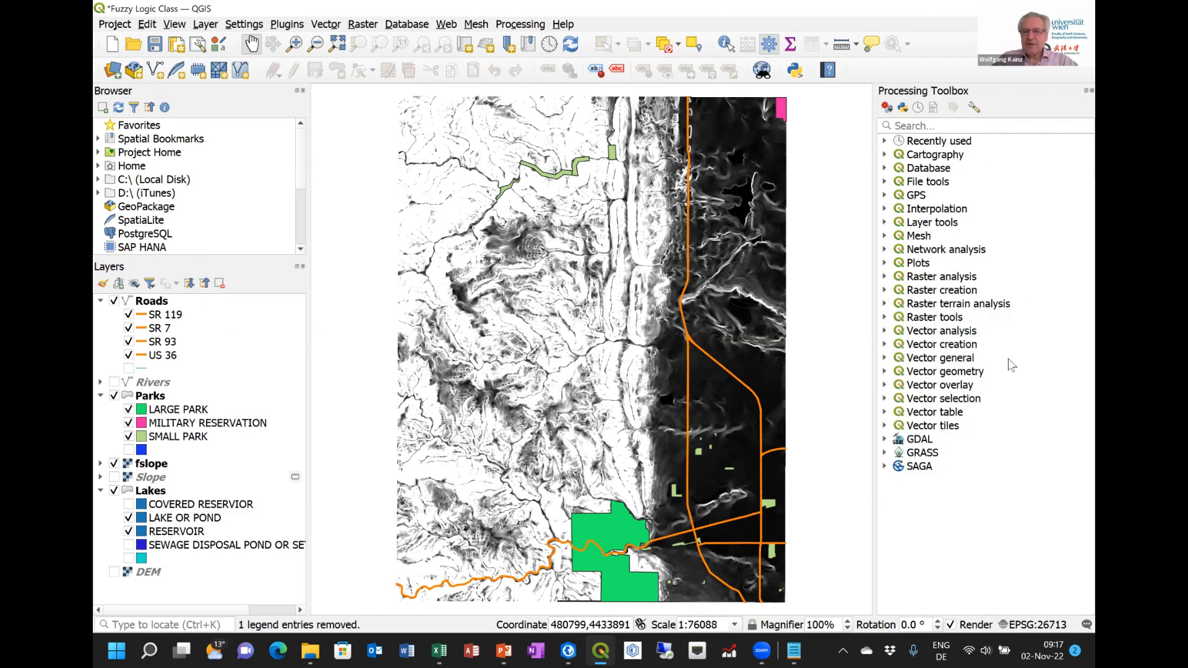
click(886, 304)
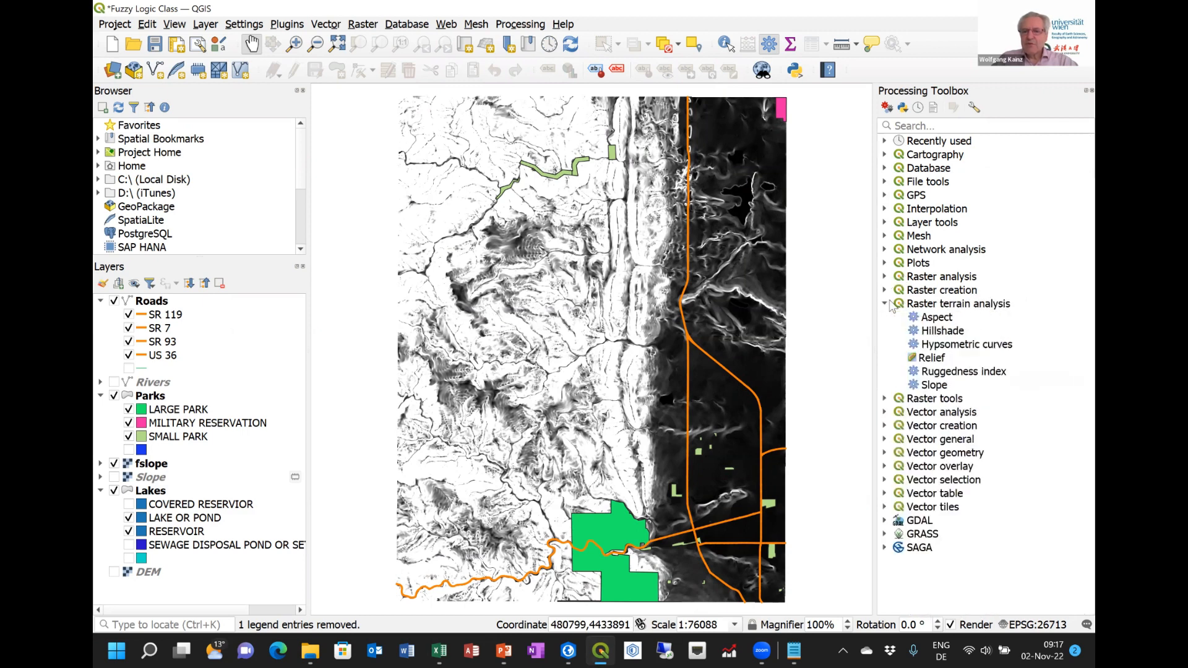
double_click(939, 319)
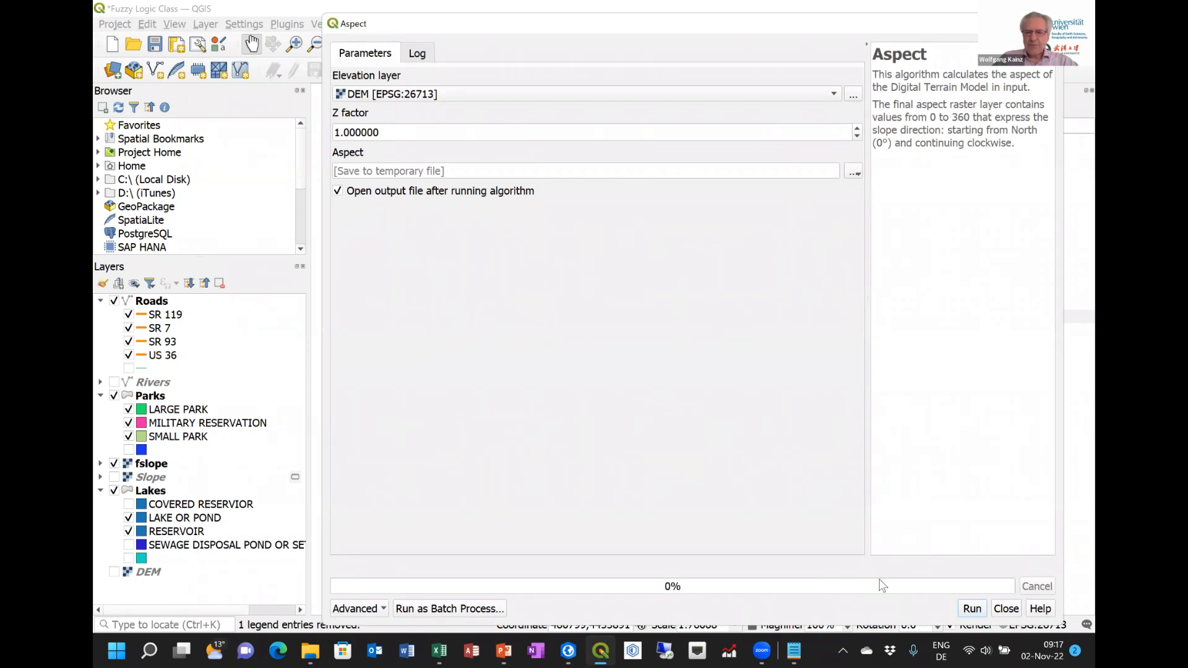
click(972, 610)
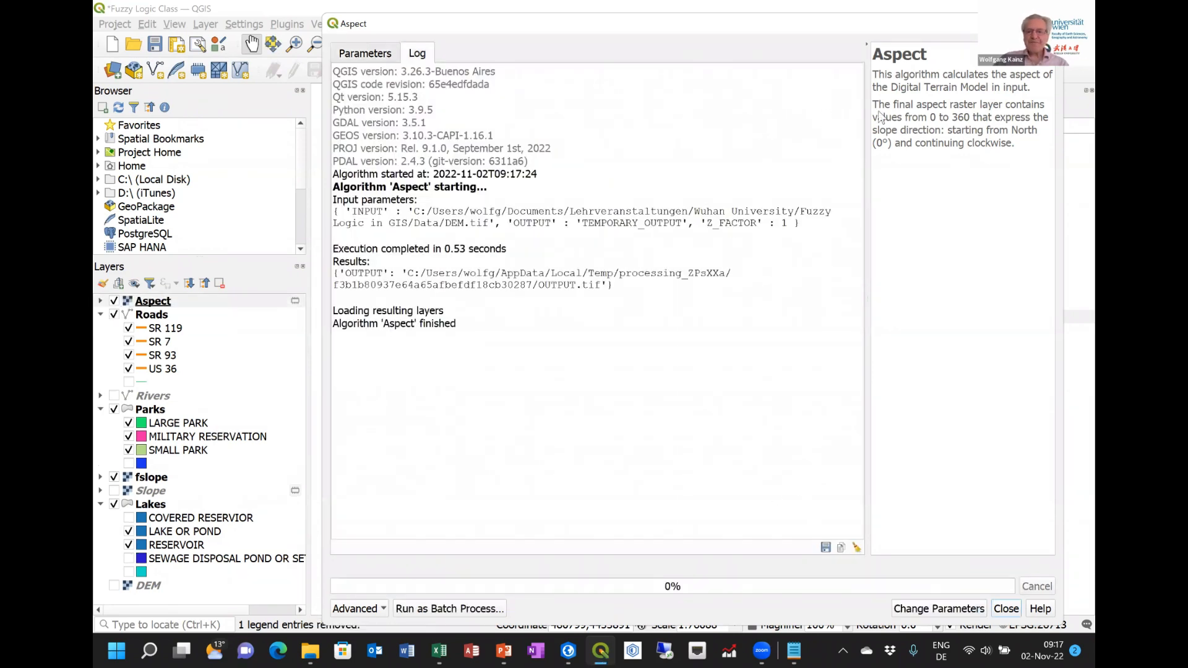
click(1005, 609)
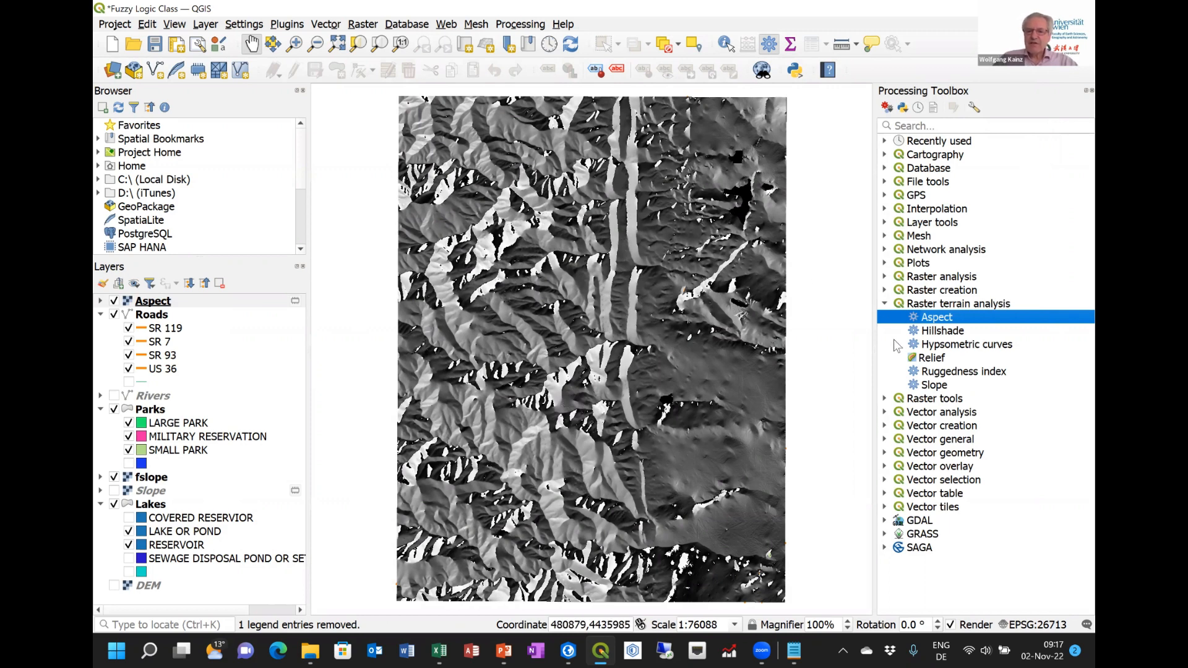
Fuzzify the Aspect raster with linear membership, using a low bound of 90 and a high bound of 180
click(884, 305)
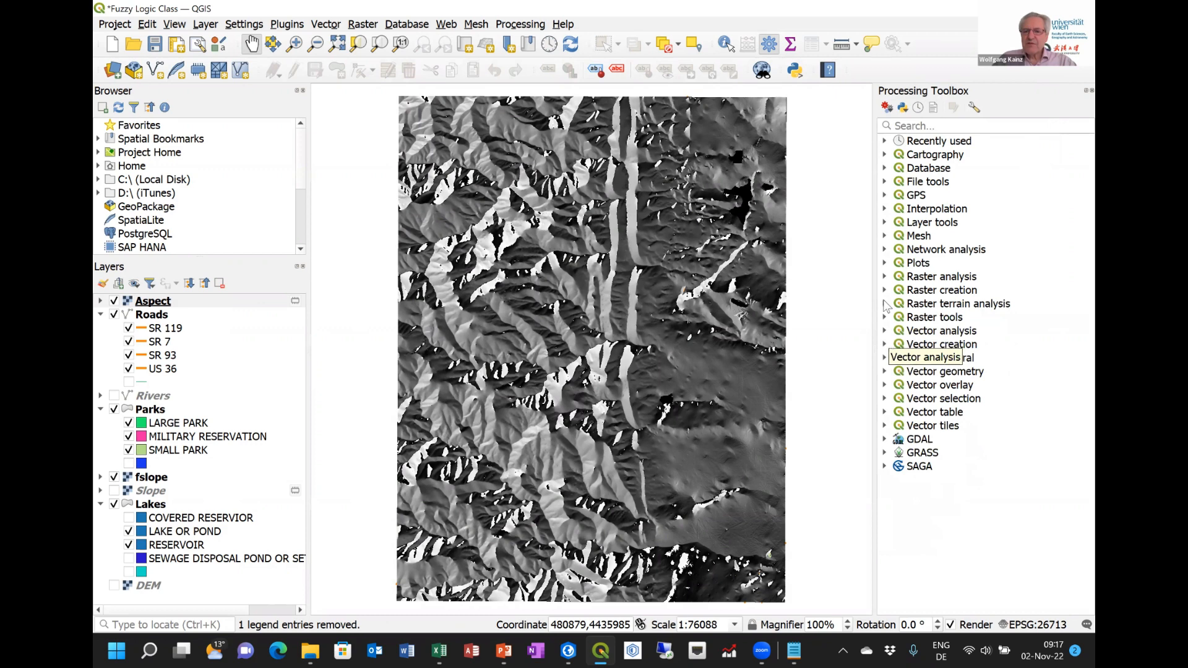
click(885, 278)
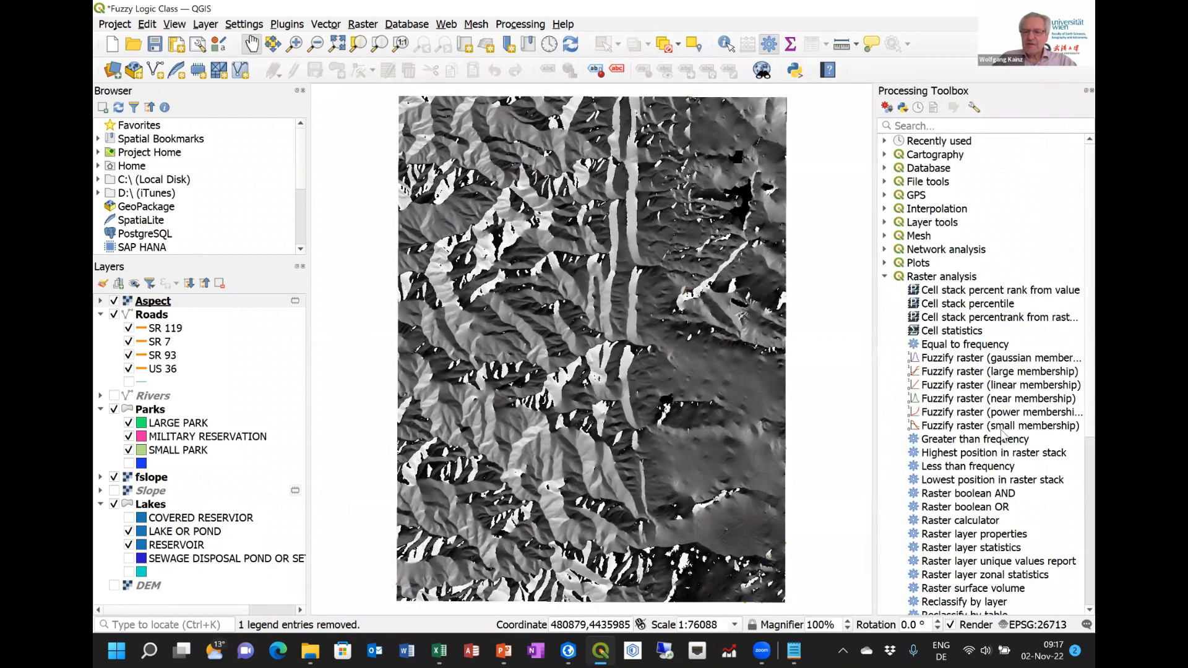
double_click(996, 386)
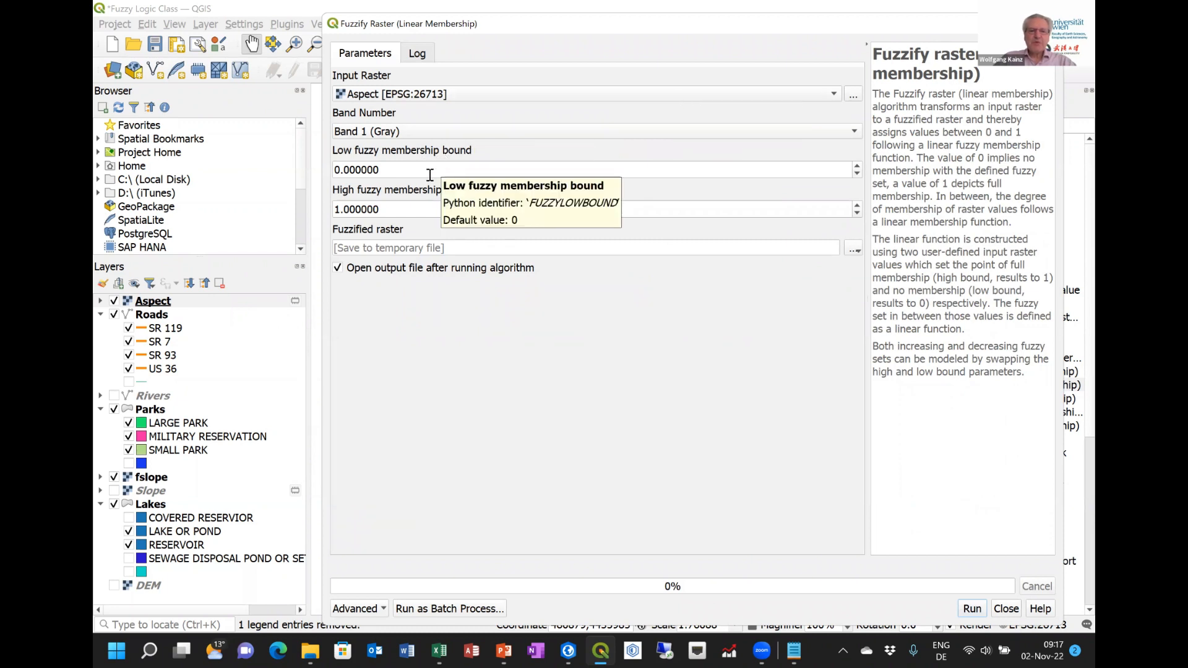
click(389, 171)
key(ctrl+a)
text(90)
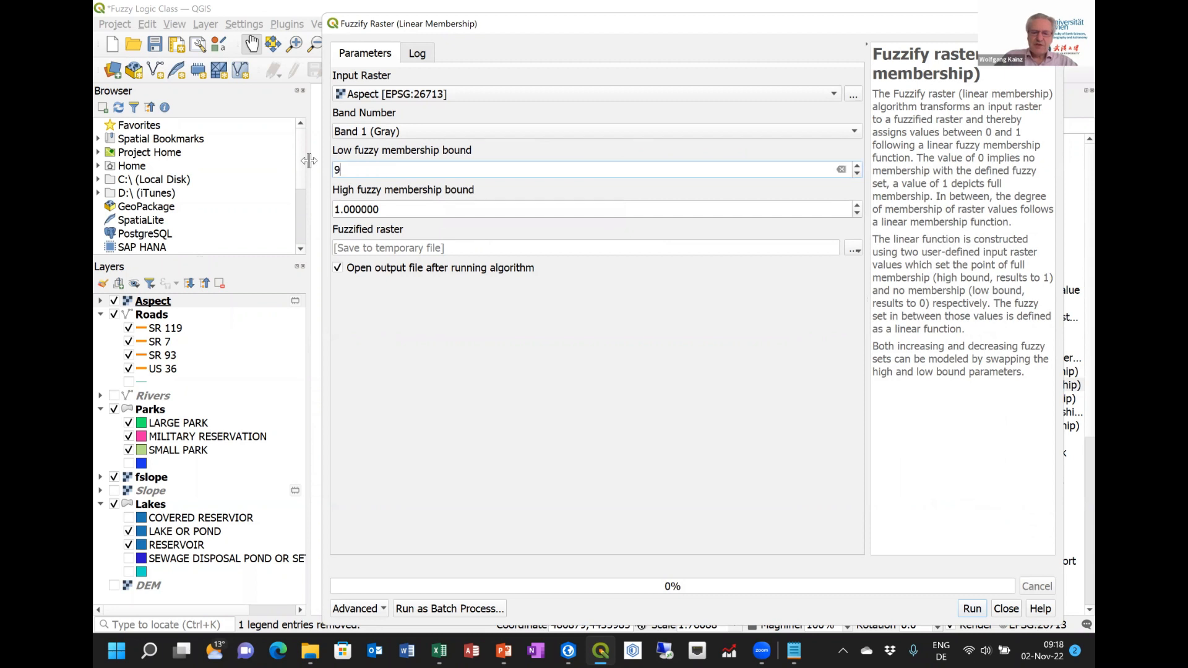
key(Tab)
text(180)
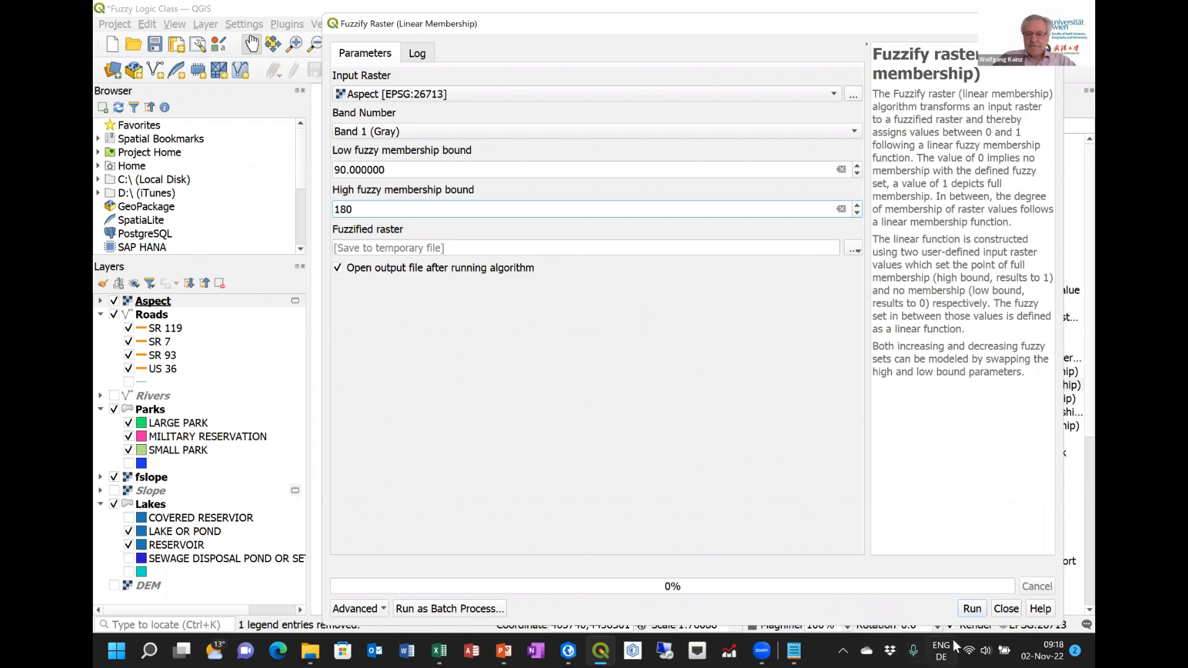
click(971, 609)
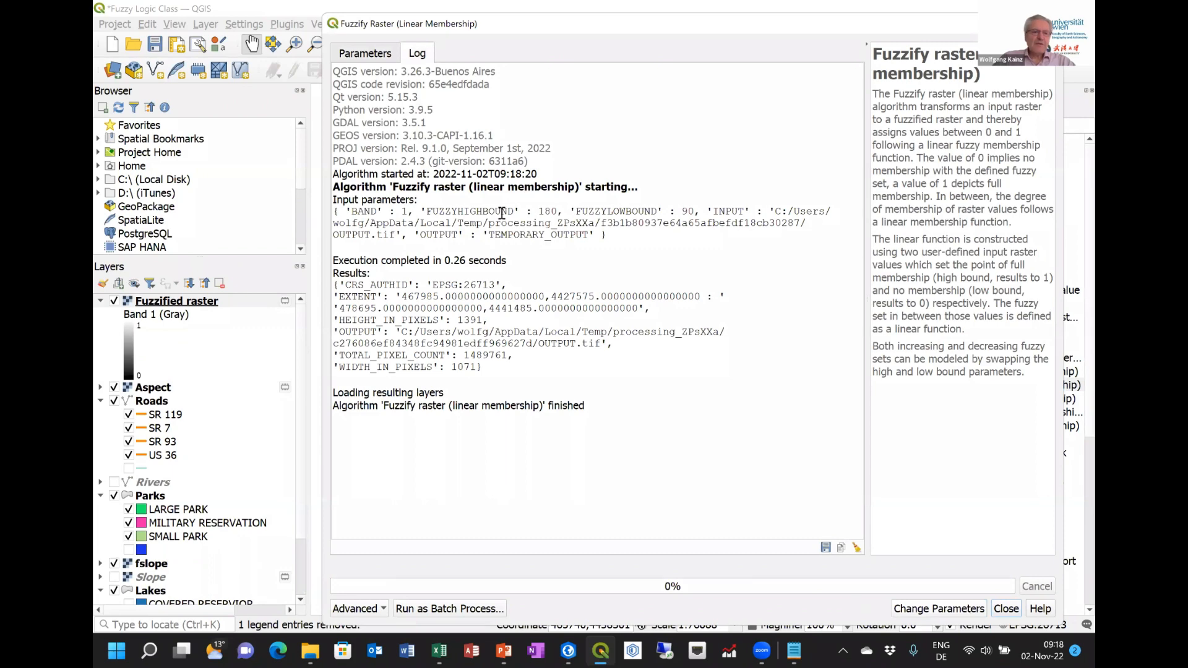
Fuzzify the Aspect raster again with linear membership for the descending part, using a low bound of 270 and a high bound of 180
click(364, 55)
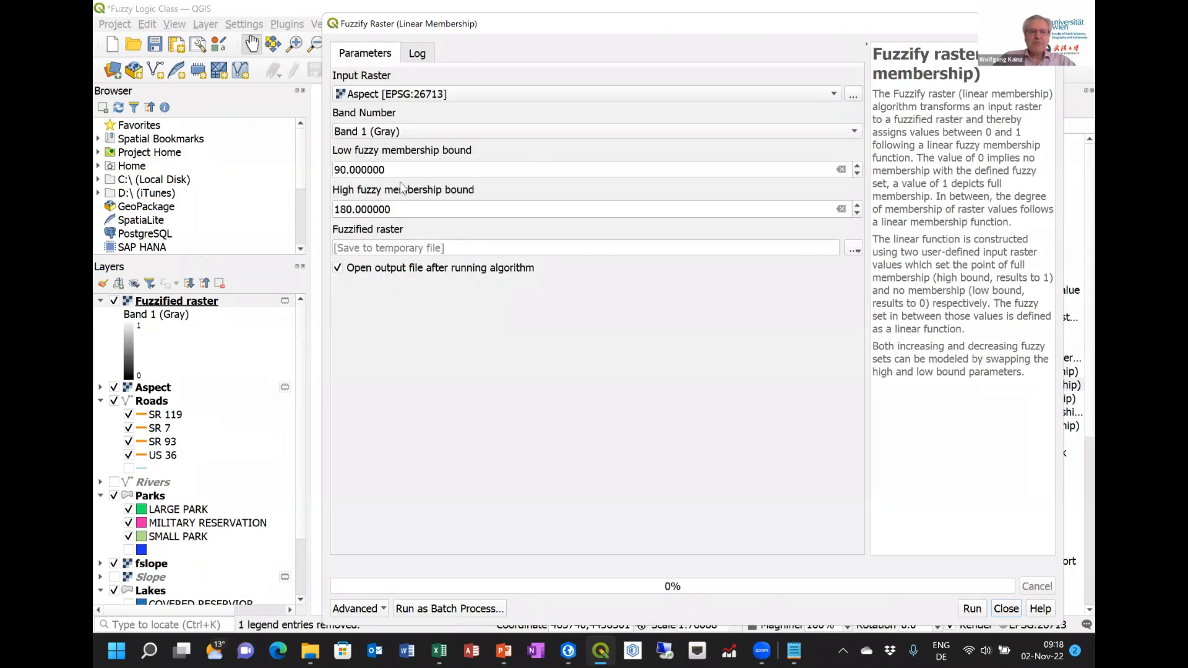
drag(393, 170, 290, 168)
text(270)
click(409, 210)
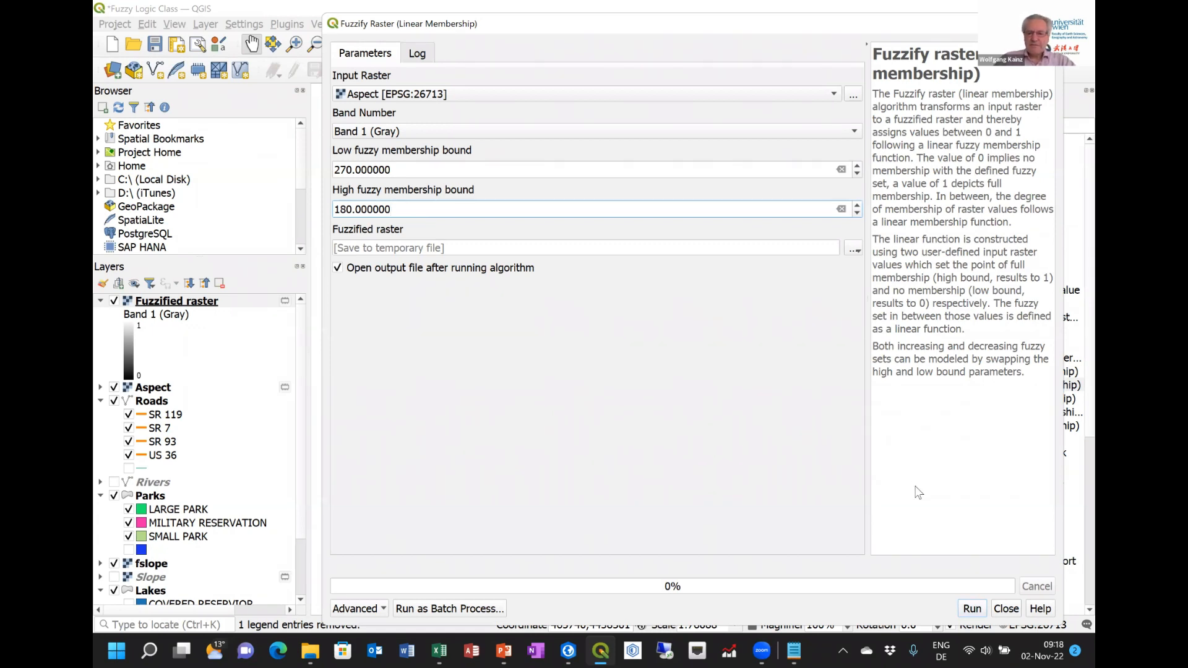
click(977, 611)
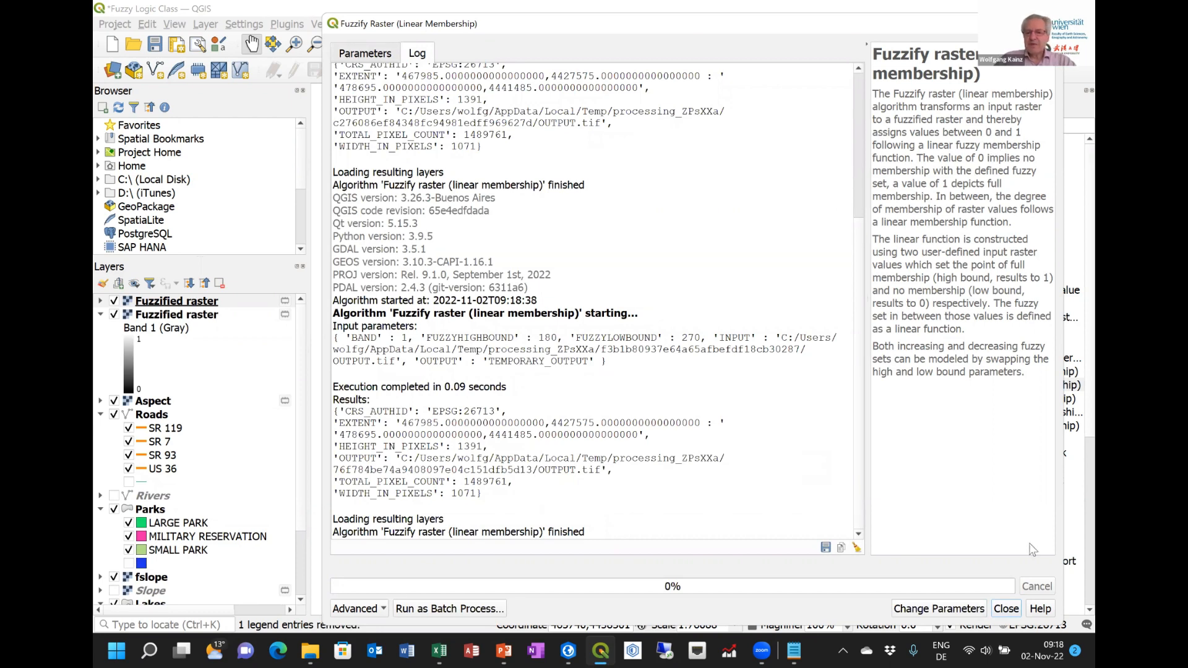
click(1006, 608)
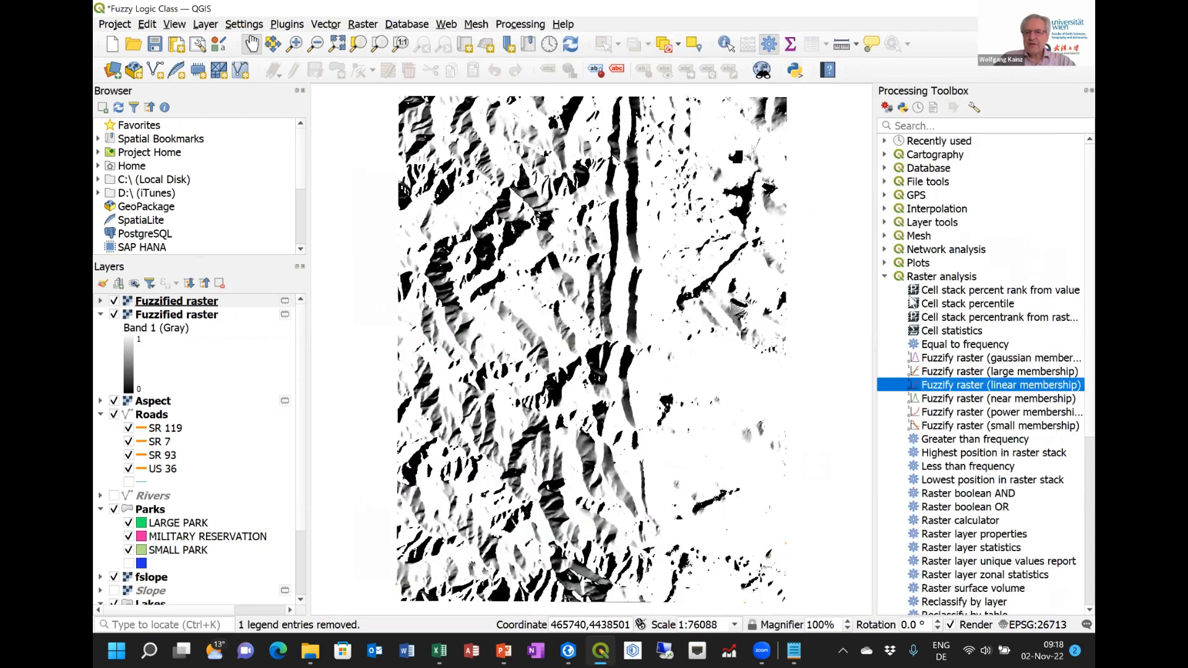
In the Raster calculator algorithm, build the expression min("Fuzzified raster@1", "Fuzzified raster_1@1") to intersect the two fuzzified aspect rasters
scroll(936, 351, down, 2)
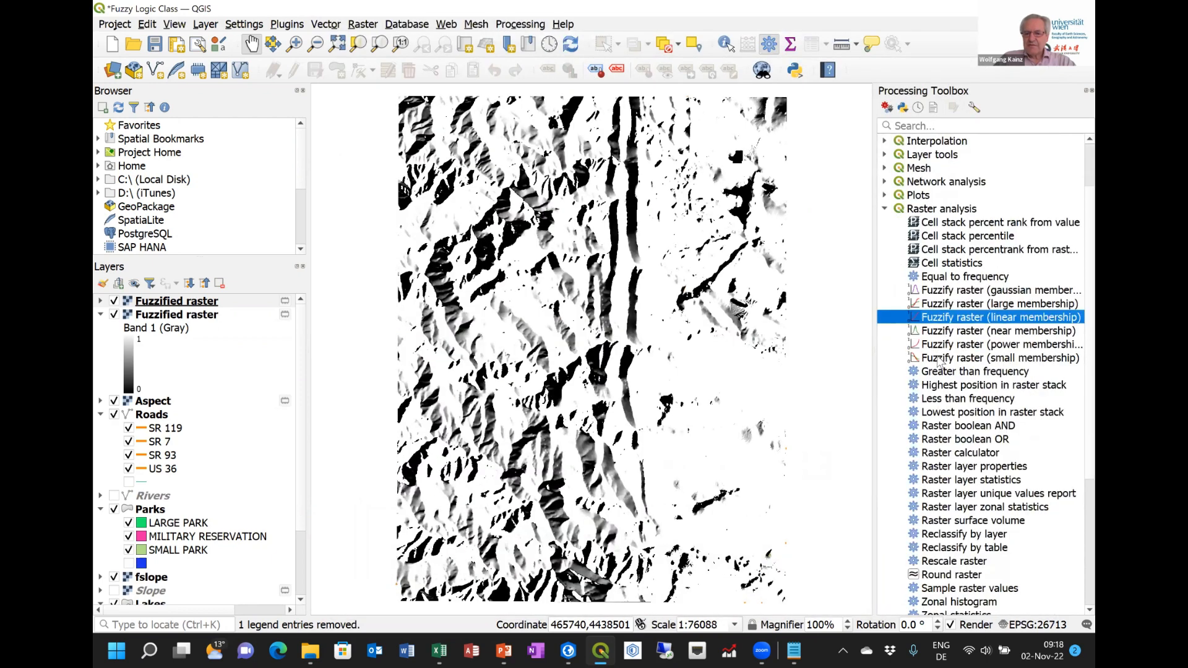
scroll(934, 360, down, 1)
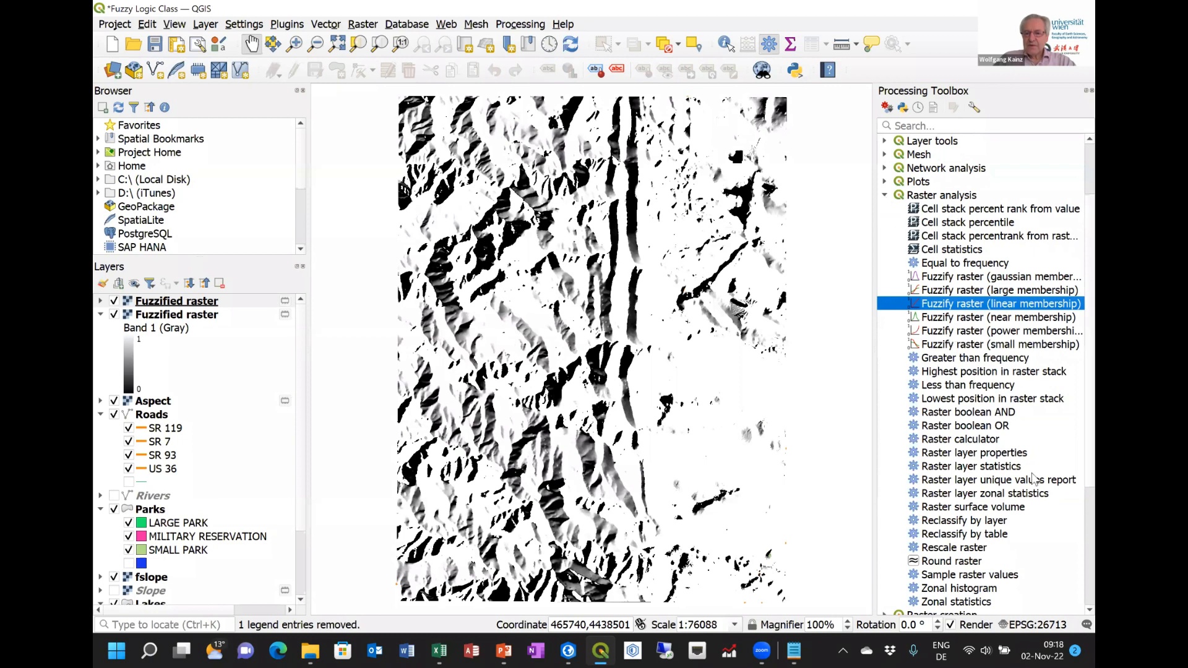
double_click(984, 439)
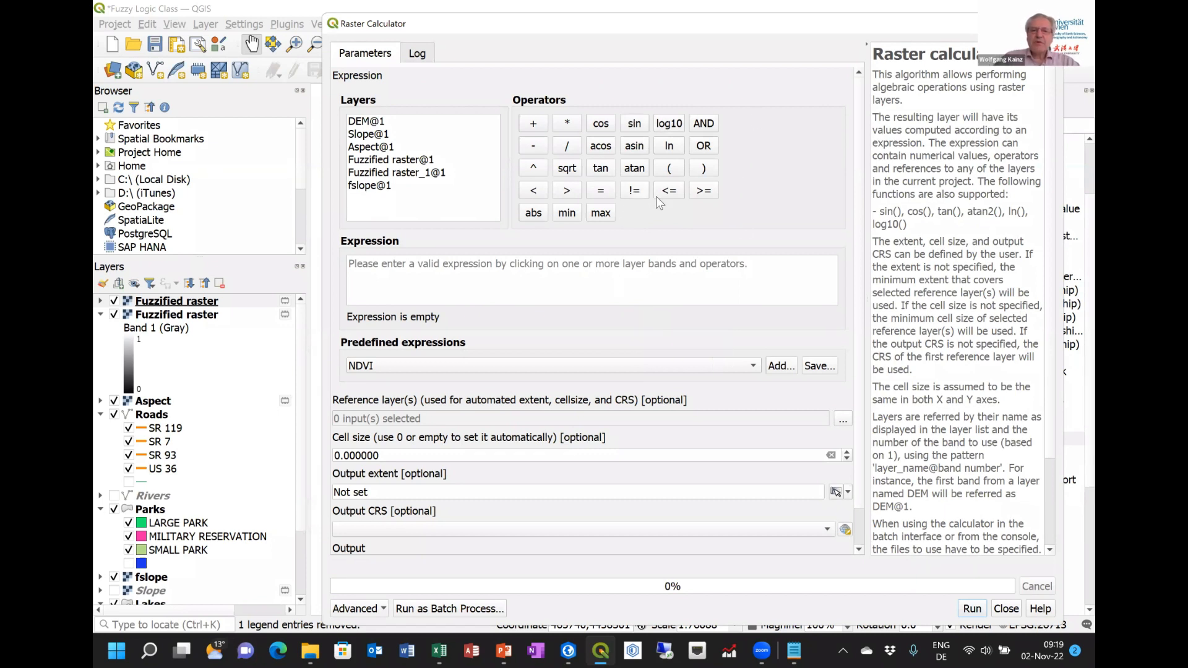
click(567, 213)
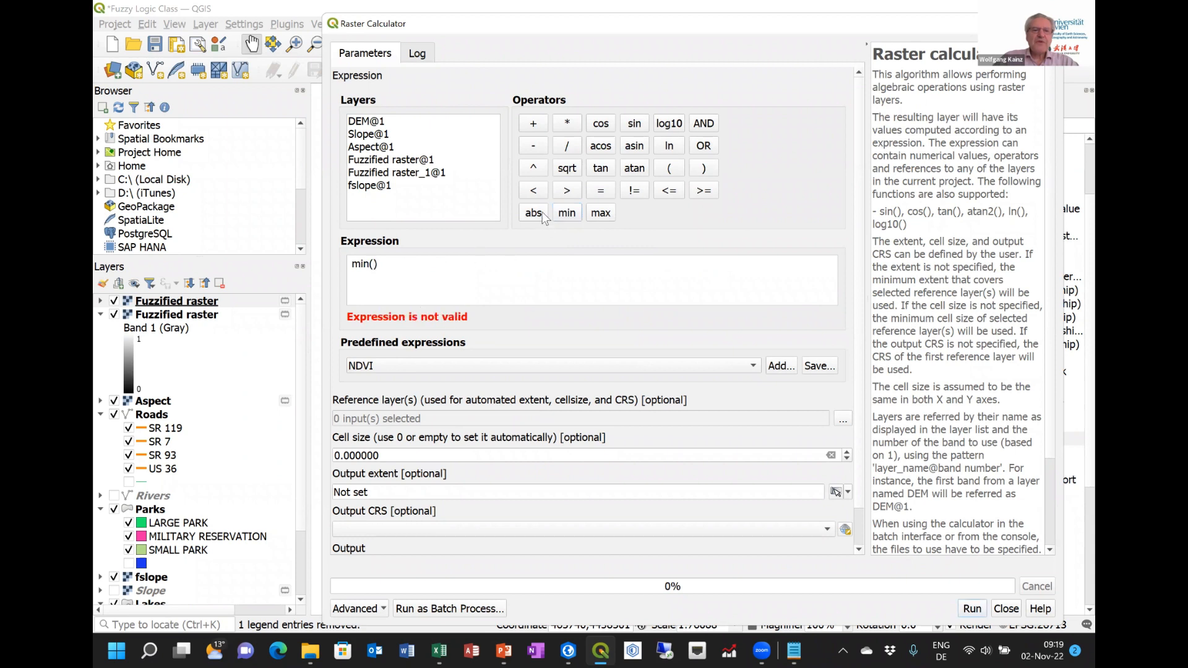
click(401, 162)
double_click(400, 162)
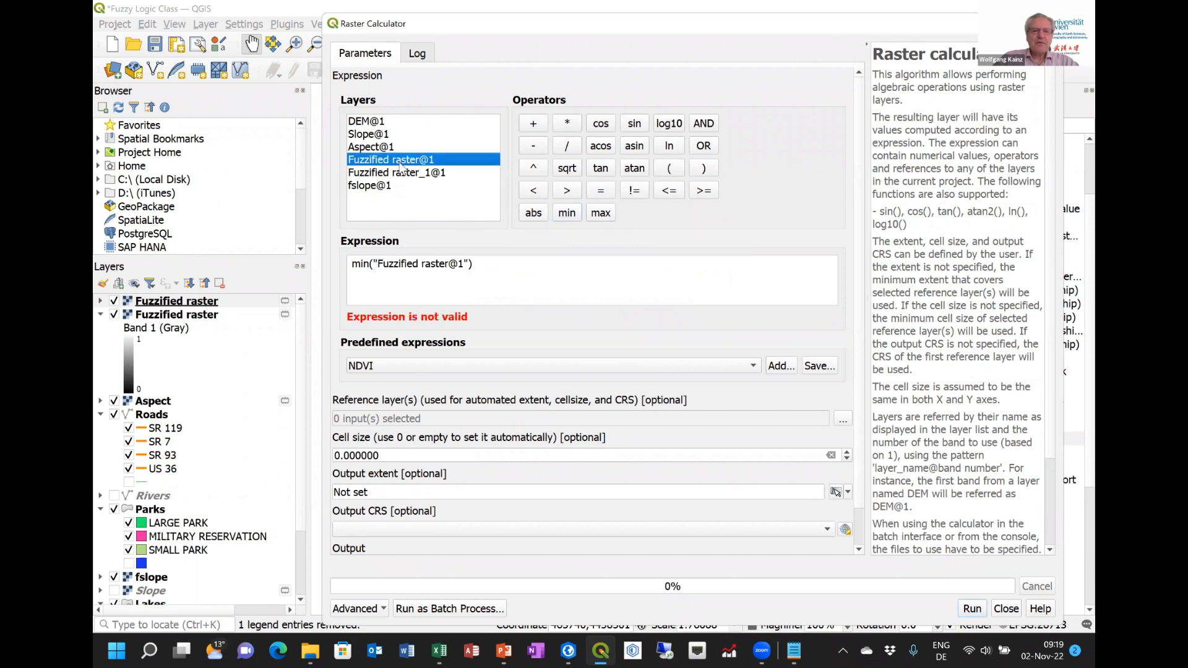
click(468, 262)
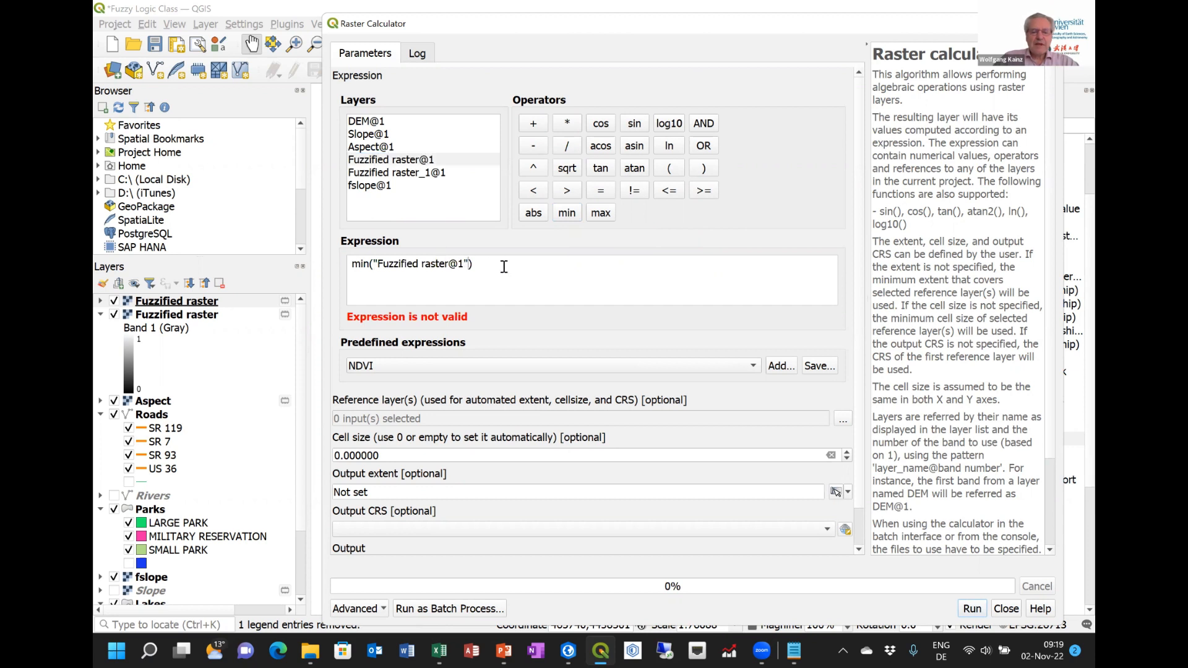
text(,)
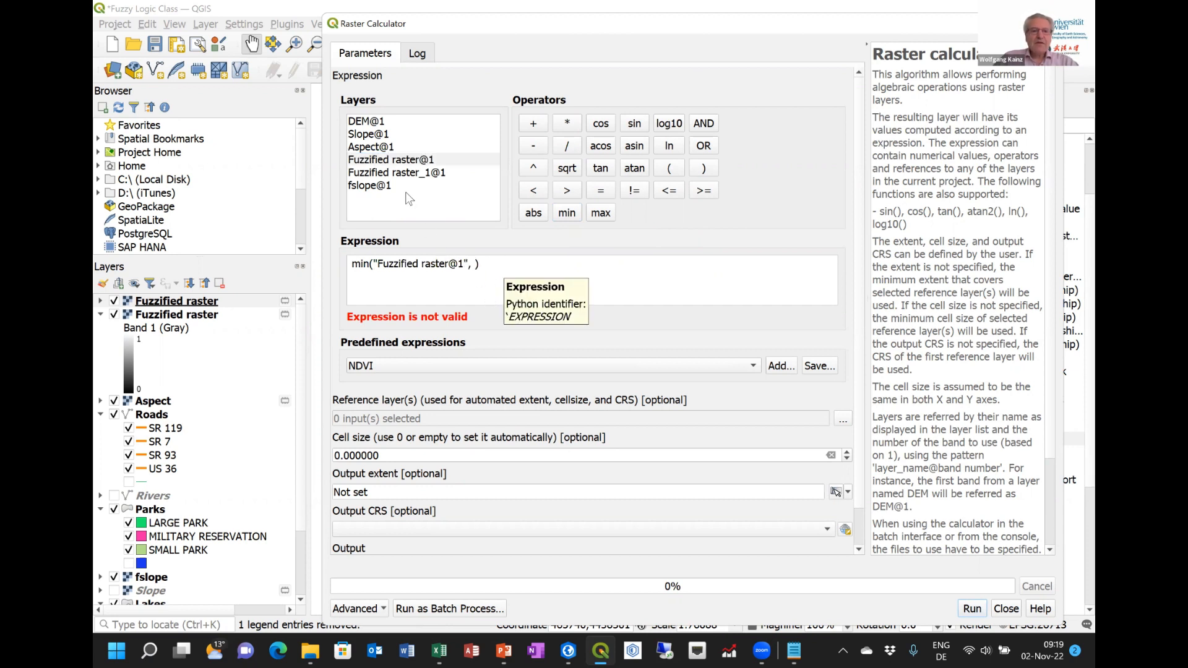
double_click(411, 173)
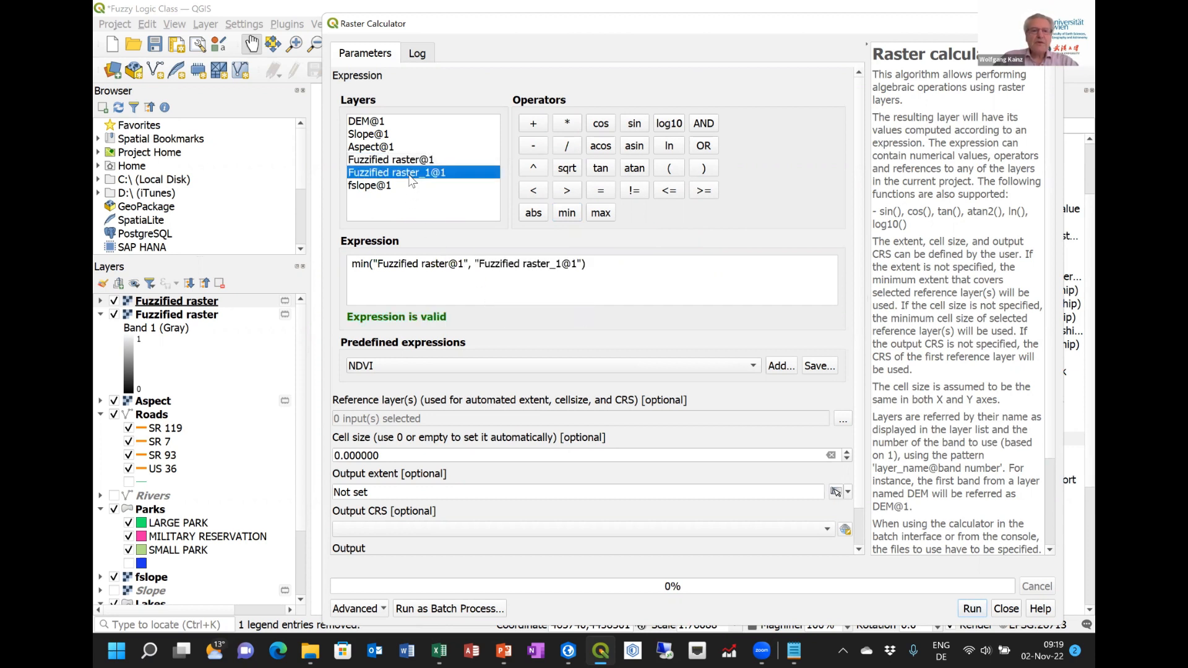
click(589, 264)
Set the DEM layer as the reference layer for the calculation's extent, cell size and CRS
scroll(690, 434, down, 2)
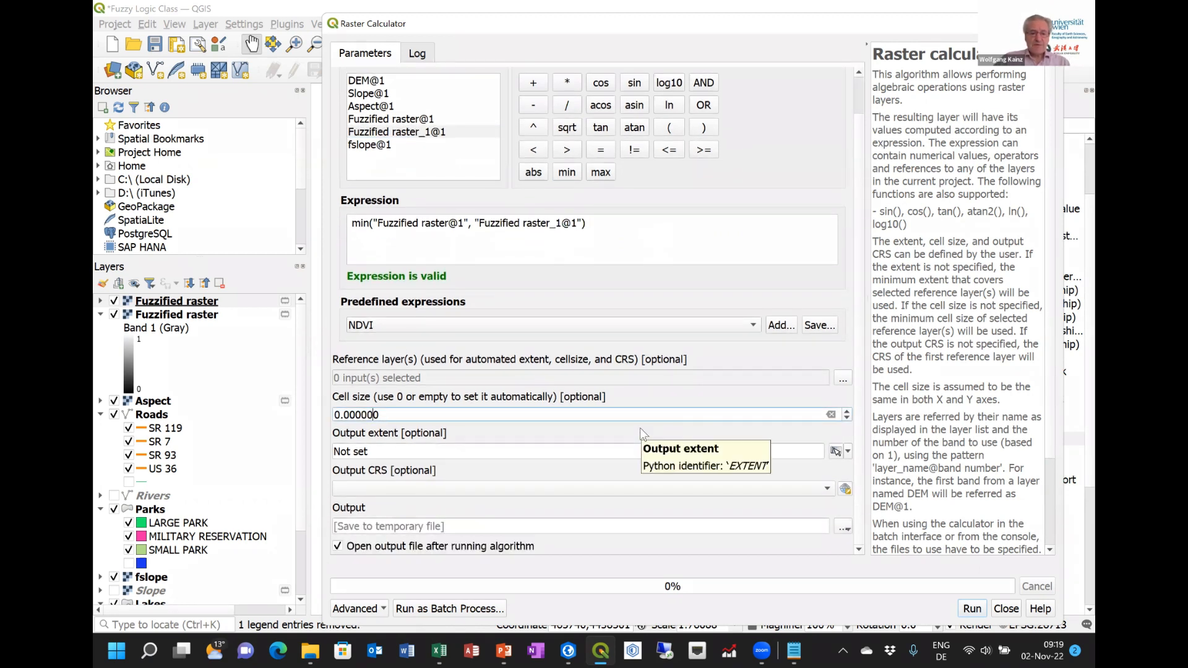
click(844, 380)
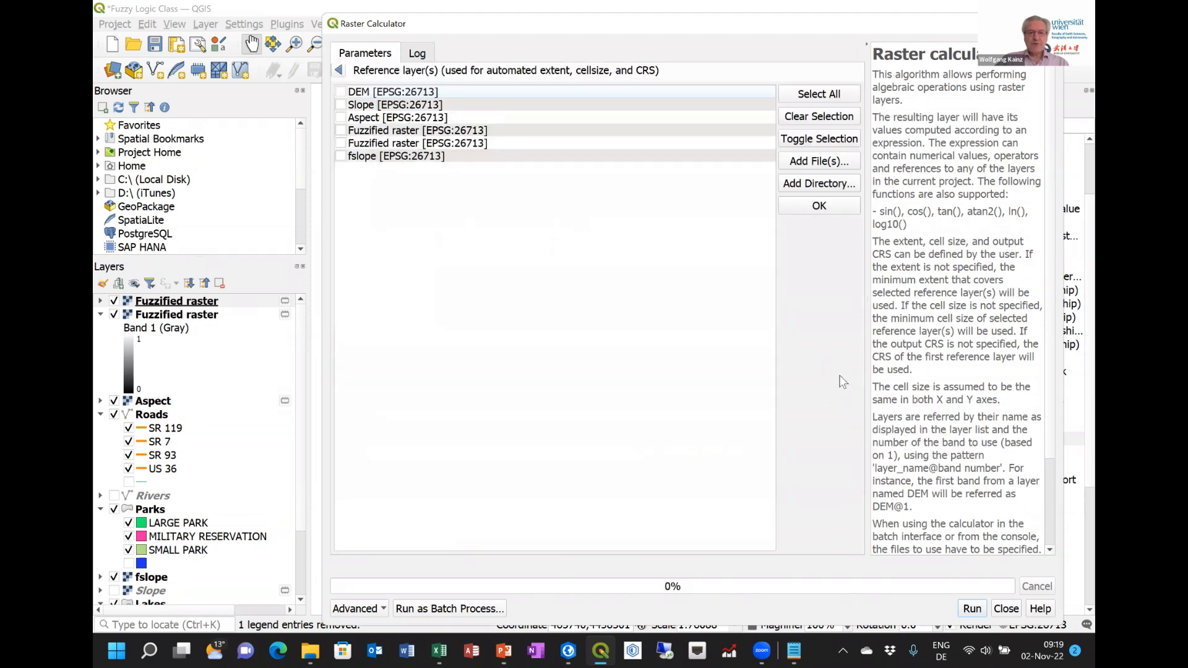
click(341, 92)
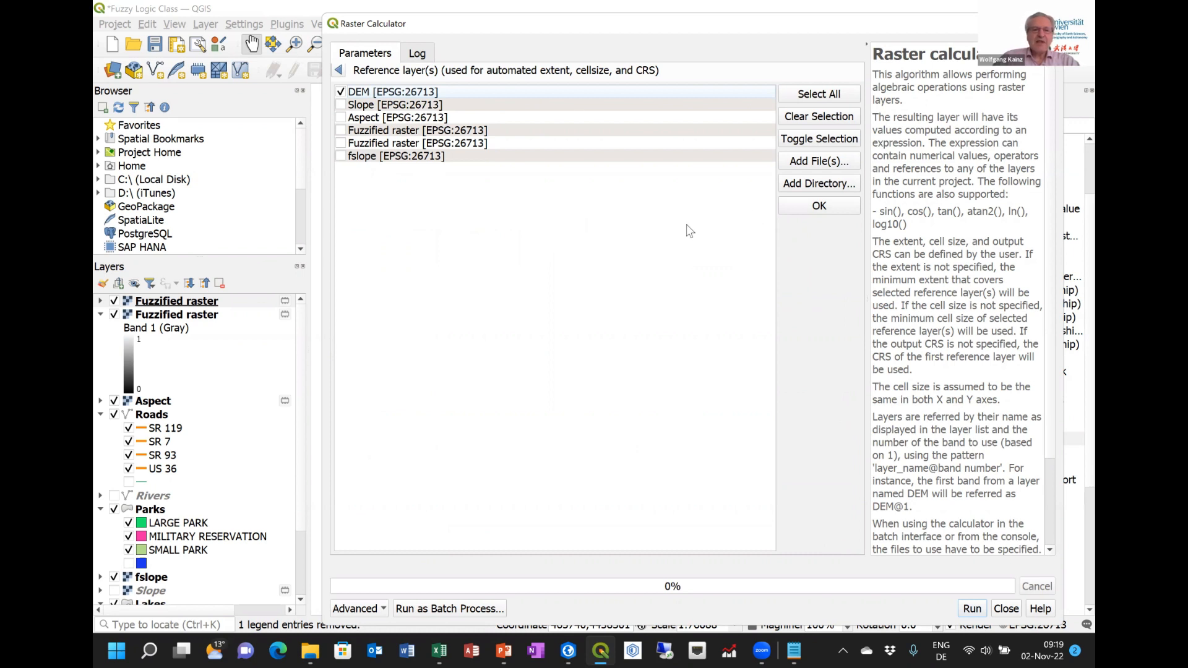
click(819, 207)
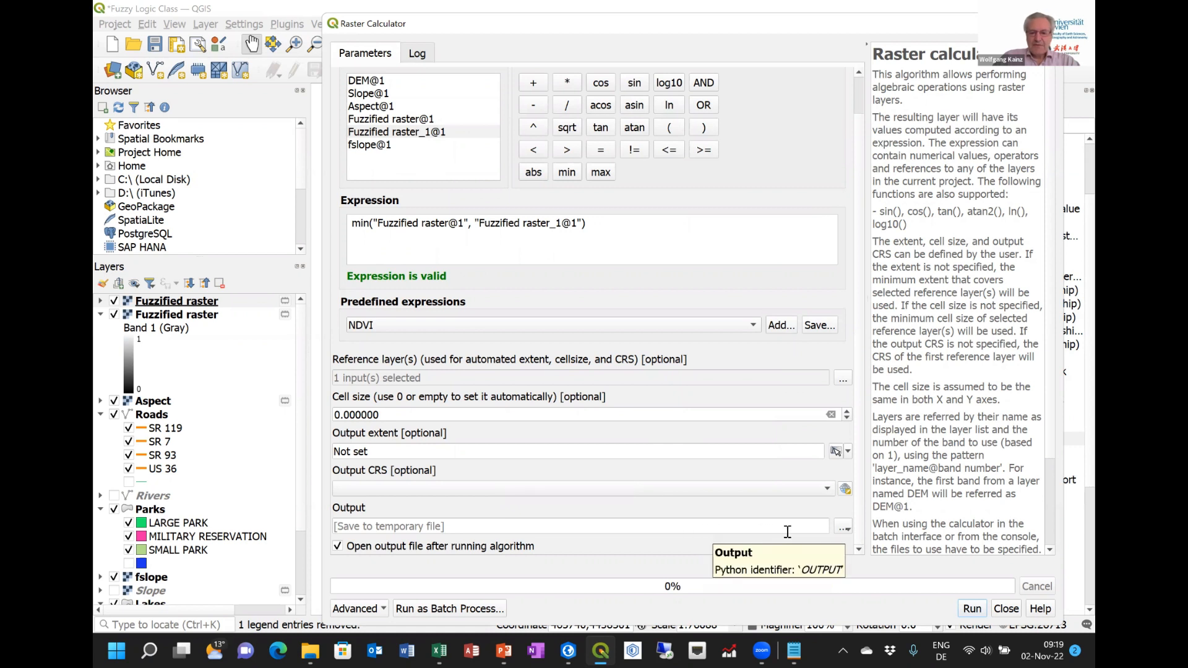
Save the output over the existing faspect.tif in the Temp folder, run the raster calculation and close the dialog
click(843, 527)
click(864, 558)
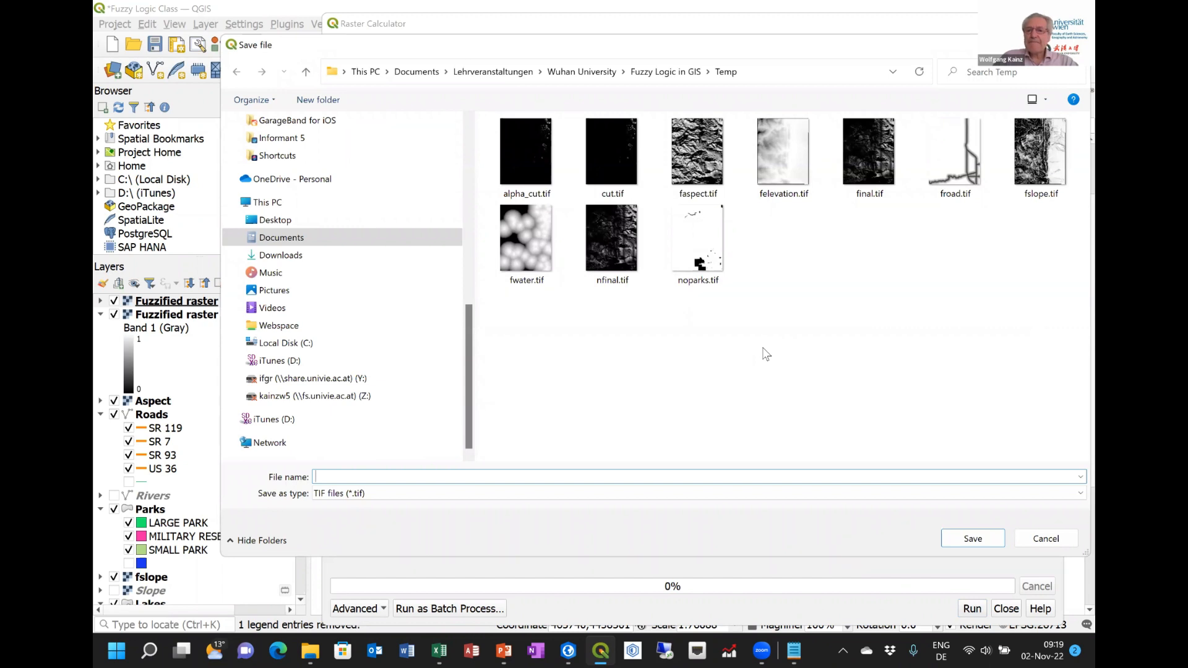
click(697, 155)
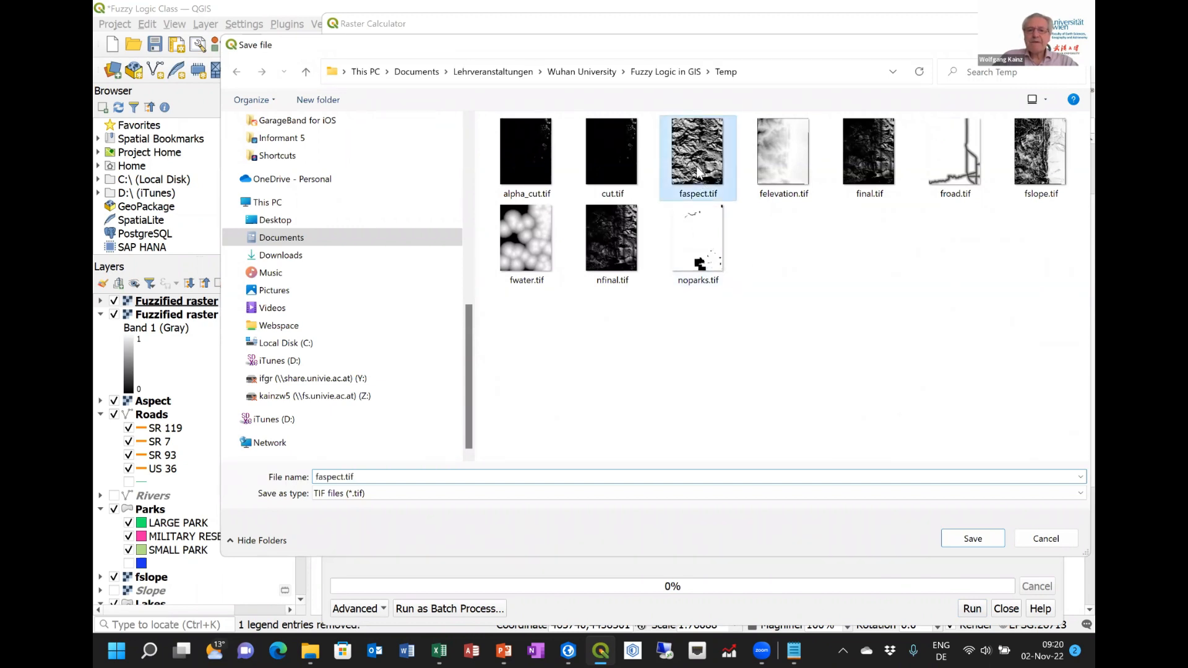
click(970, 538)
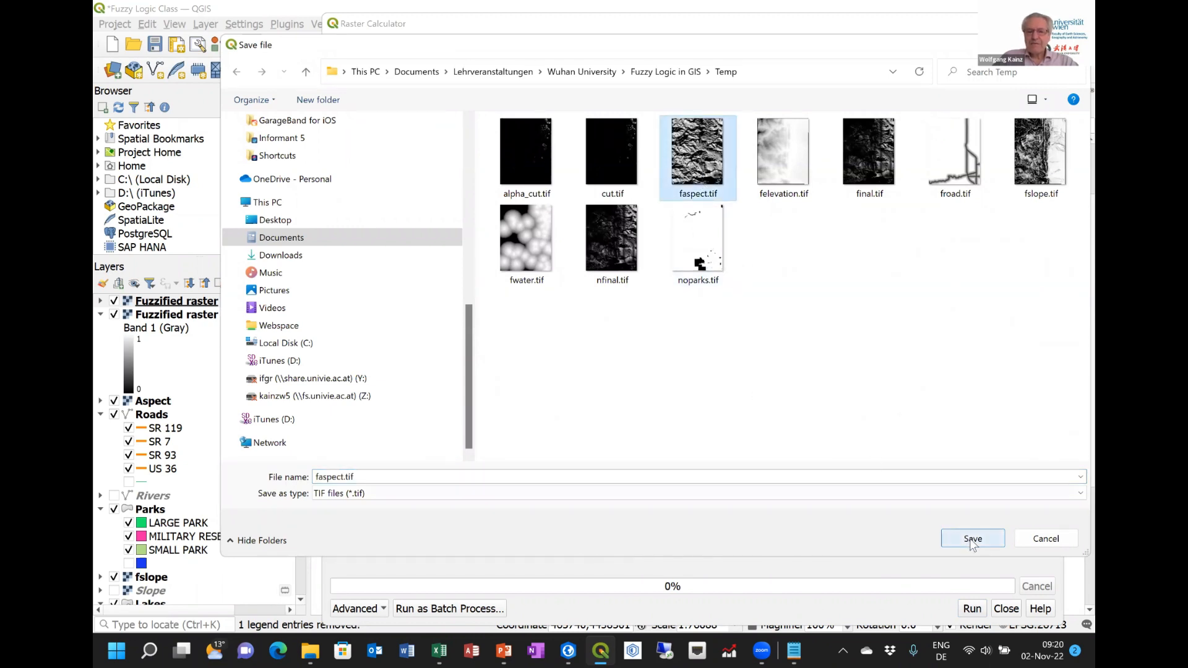
click(631, 327)
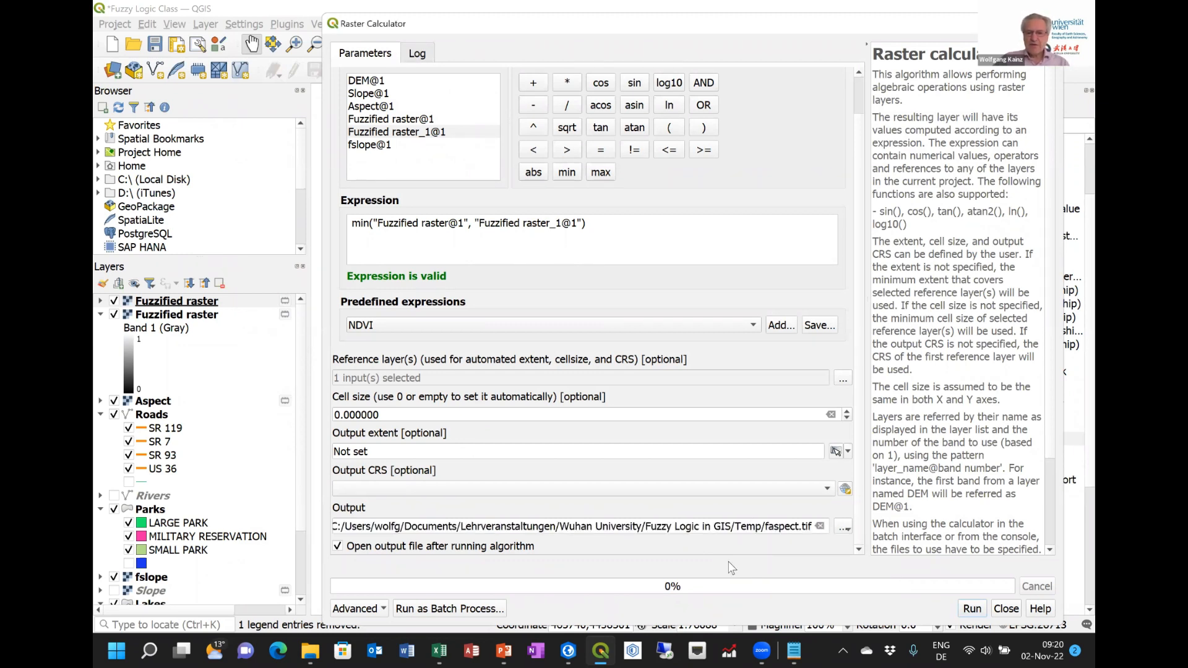
click(972, 608)
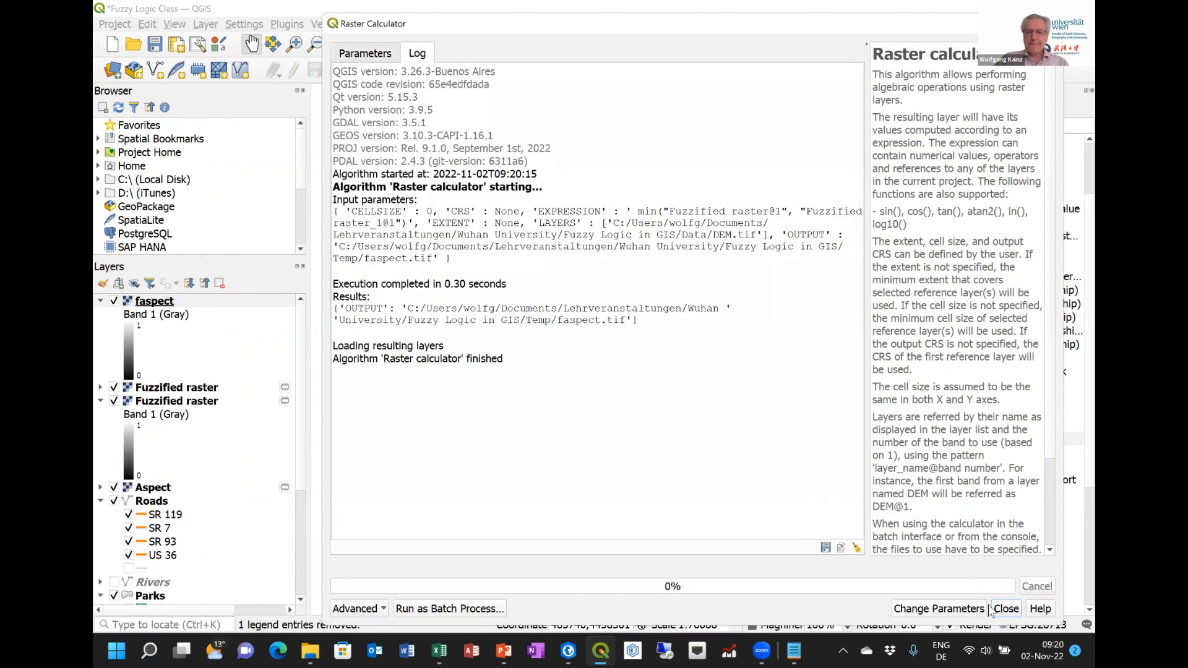
click(1005, 609)
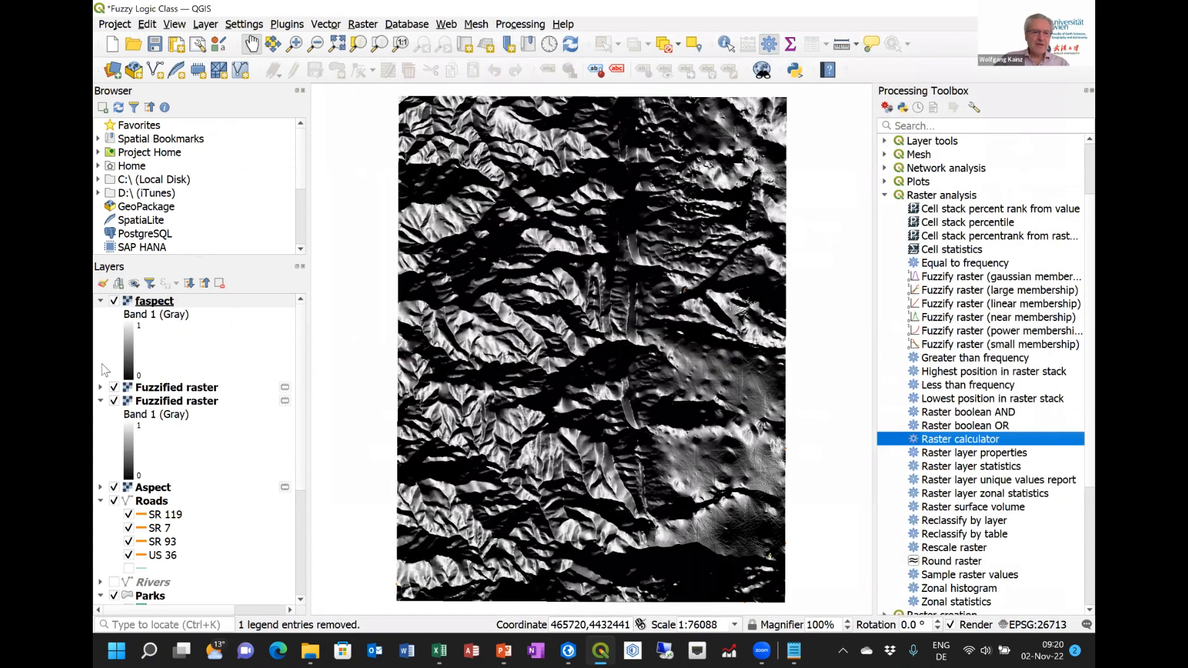
Change the faspect layer's color gradient to White to Black
double_click(131, 366)
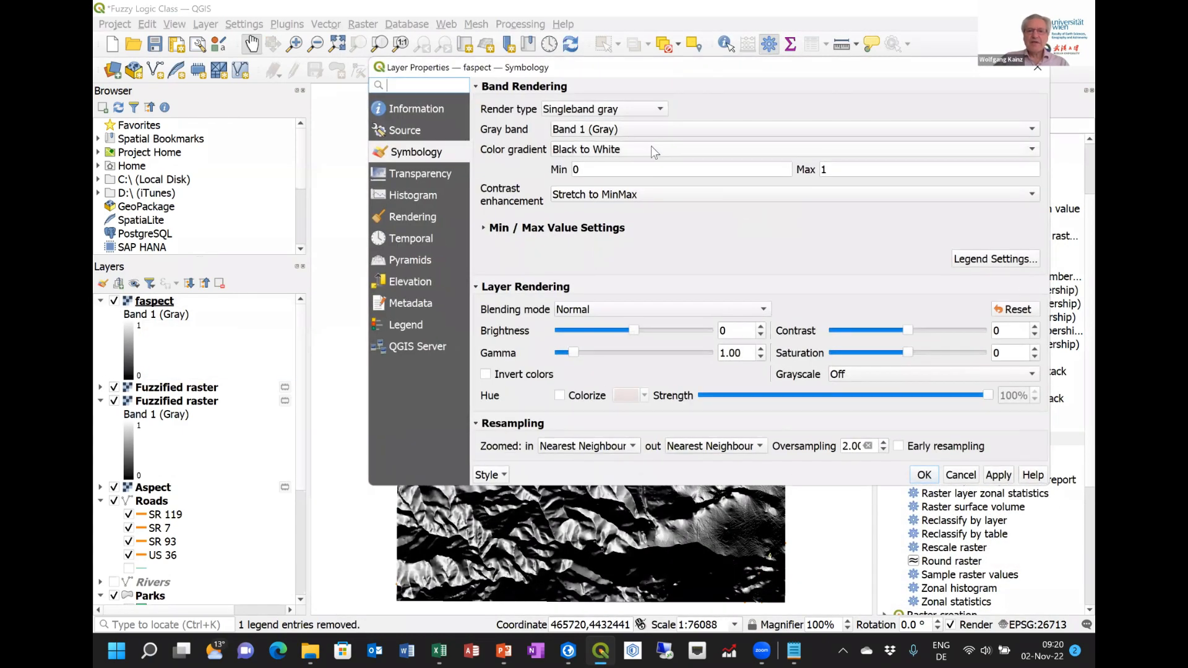
click(651, 146)
click(641, 163)
click(924, 475)
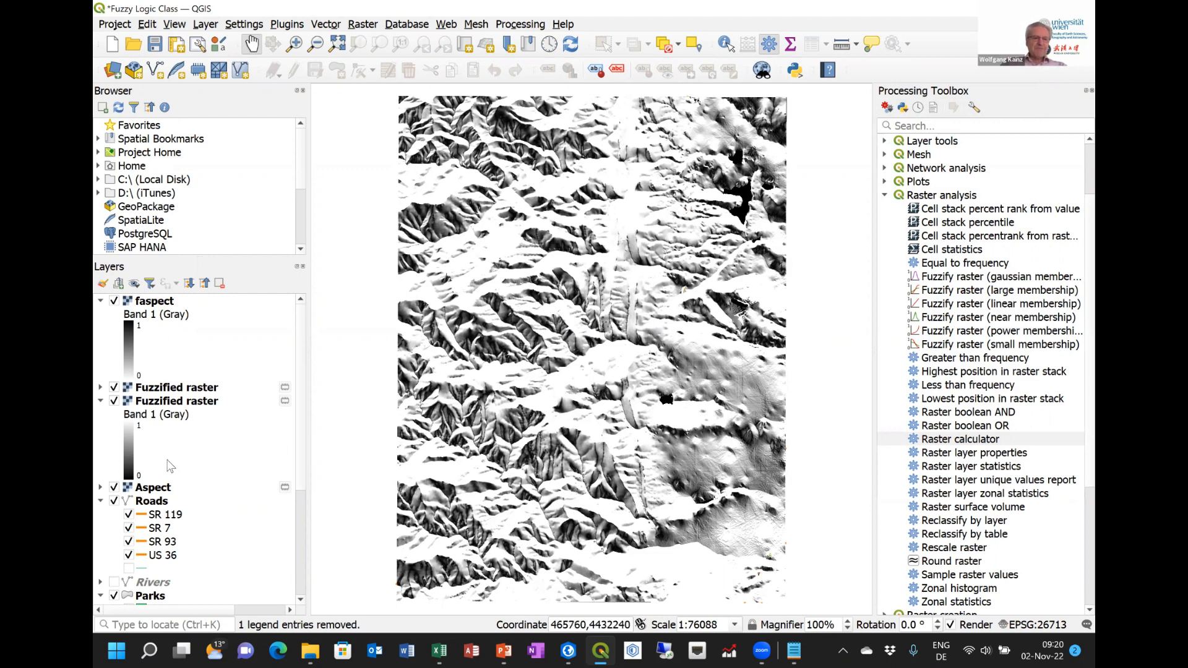
Hide both temporary Fuzzified raster layers and remove them from the project
click(113, 388)
click(114, 400)
right_click(168, 392)
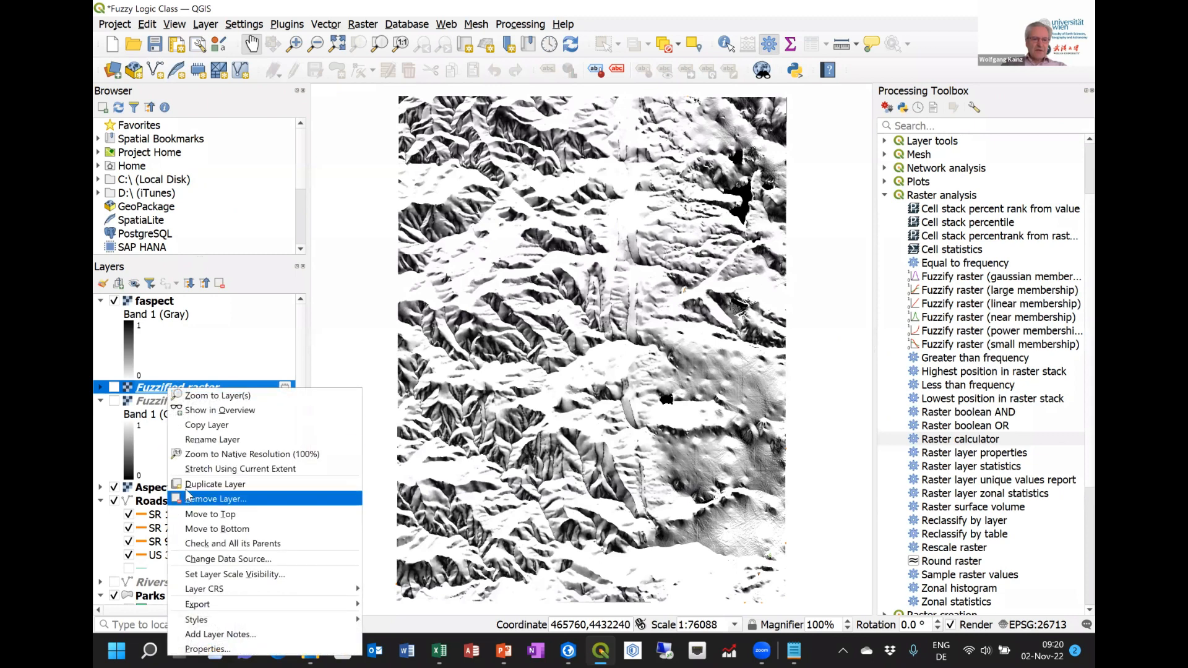
click(210, 499)
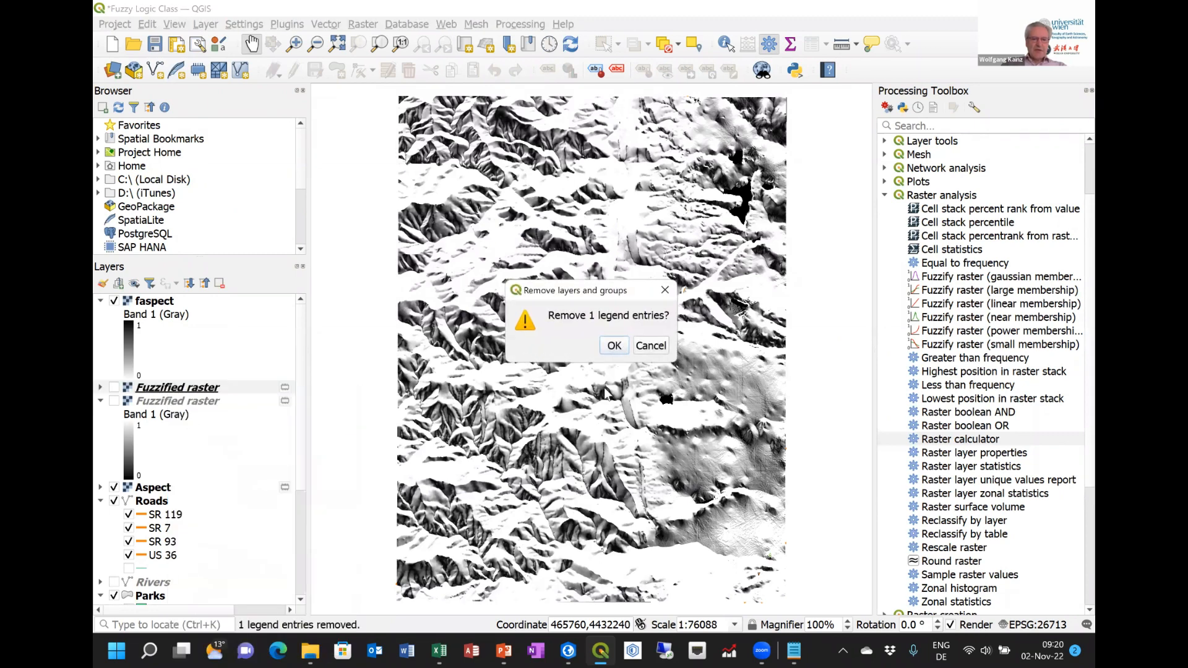
key(Return)
click(171, 387)
right_click(171, 384)
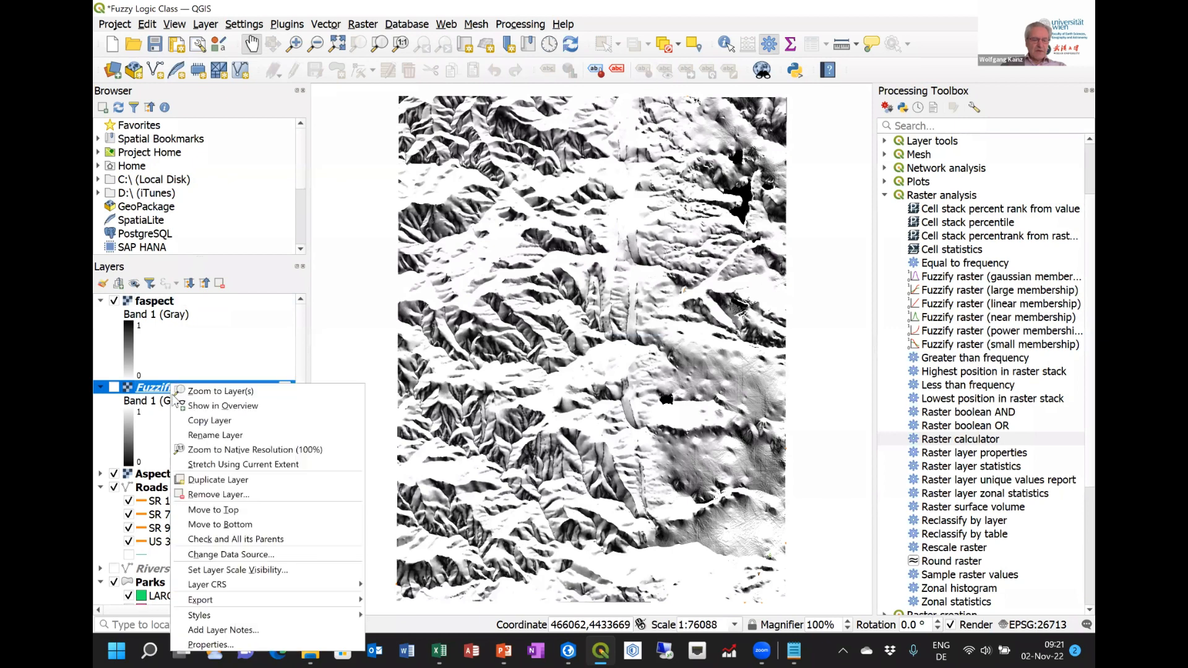
click(204, 493)
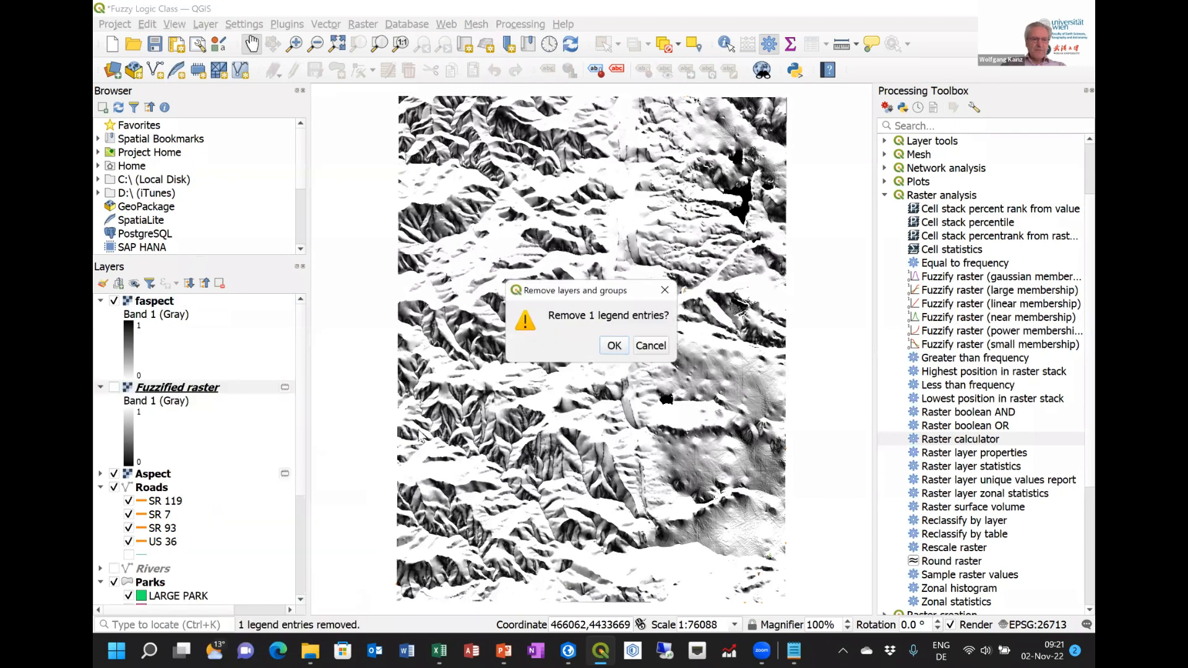
click(614, 346)
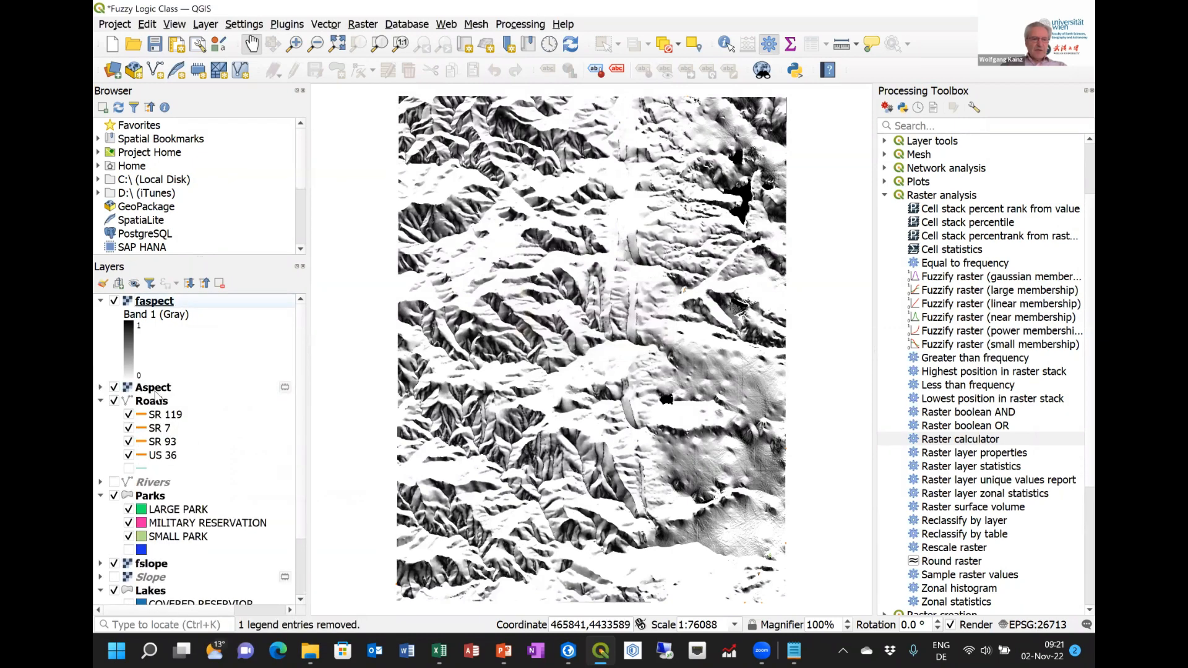
Hide the Aspect layer, collapse the faspect legend and move the fslope layer directly below faspect
click(114, 387)
click(100, 301)
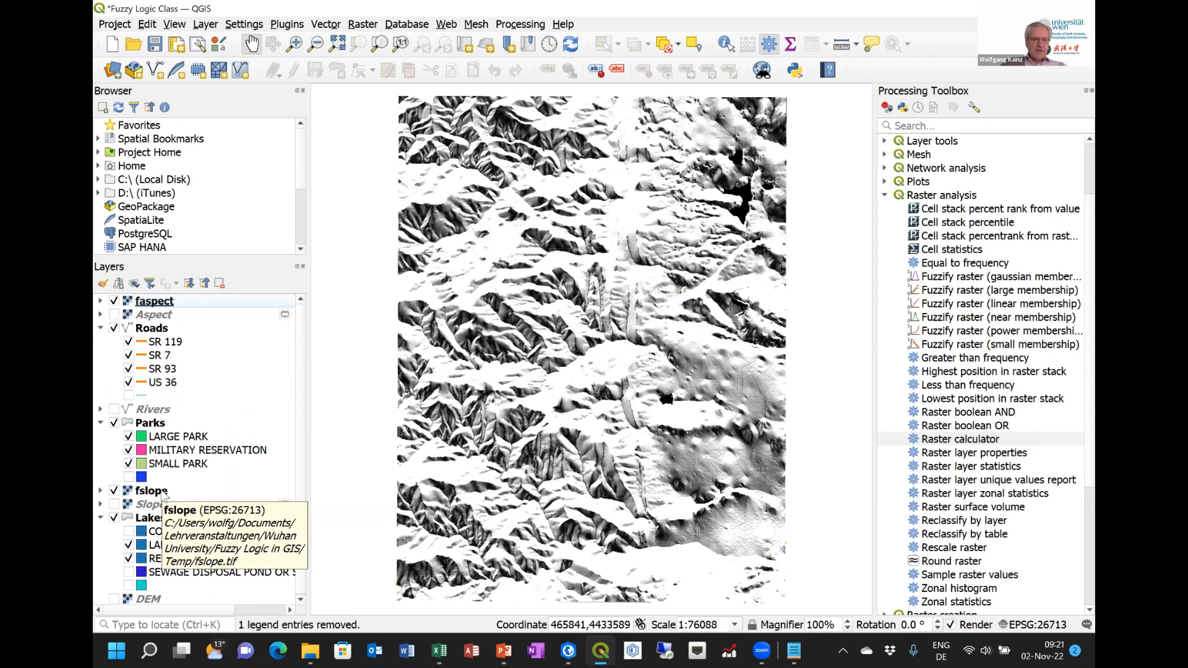
drag(192, 491, 189, 317)
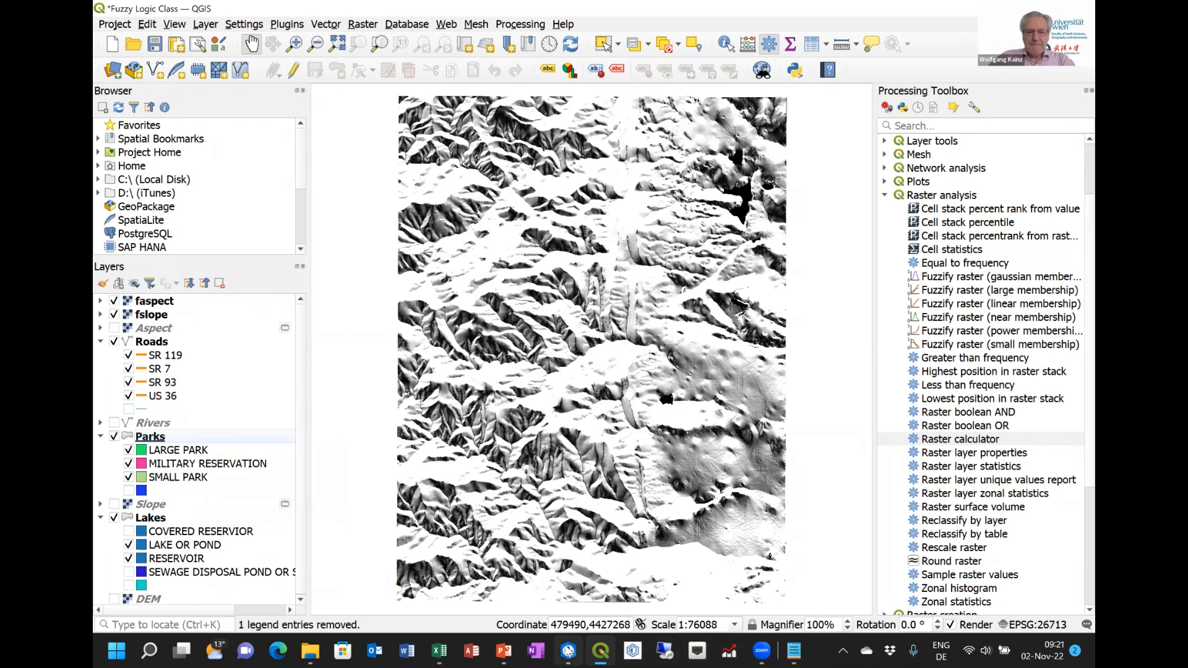
Switch to PowerPoint, present the Moderate Elevation slides up to slide 135, end the show and return to QGIS
click(502, 649)
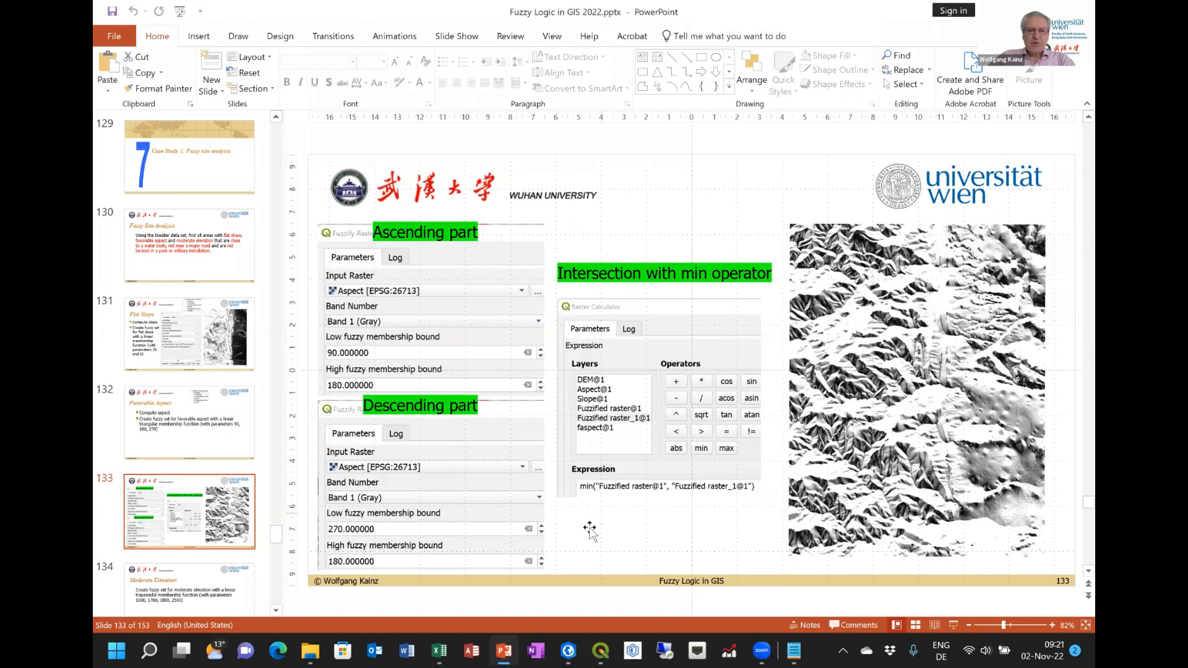
click(953, 626)
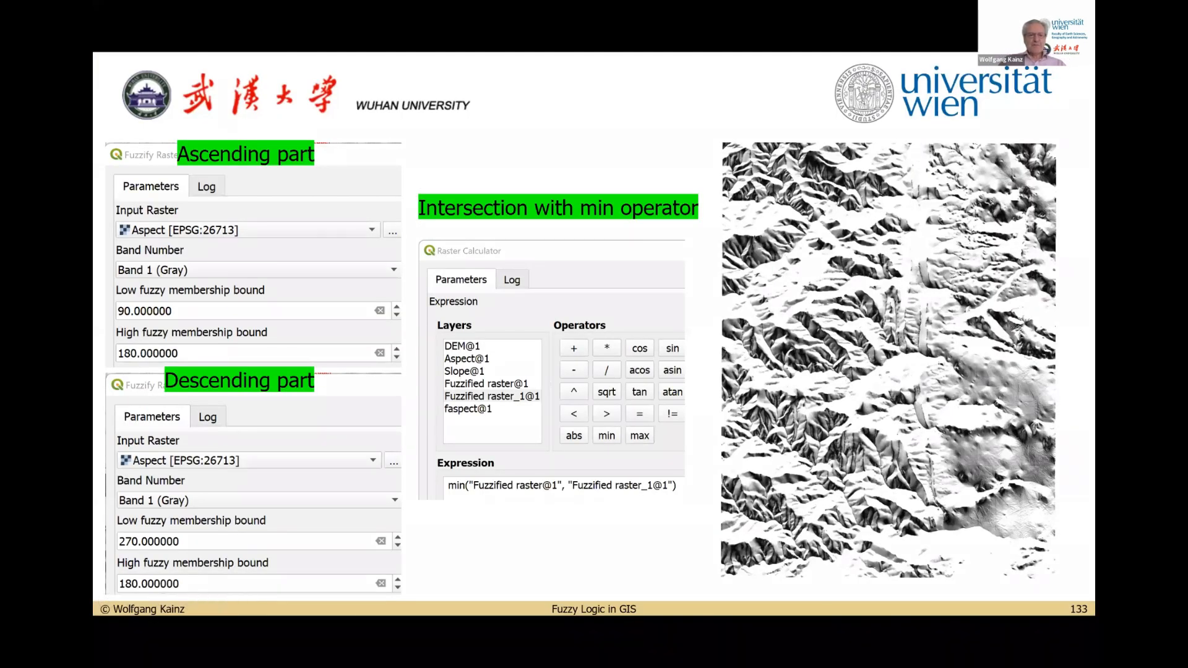
key(Right)
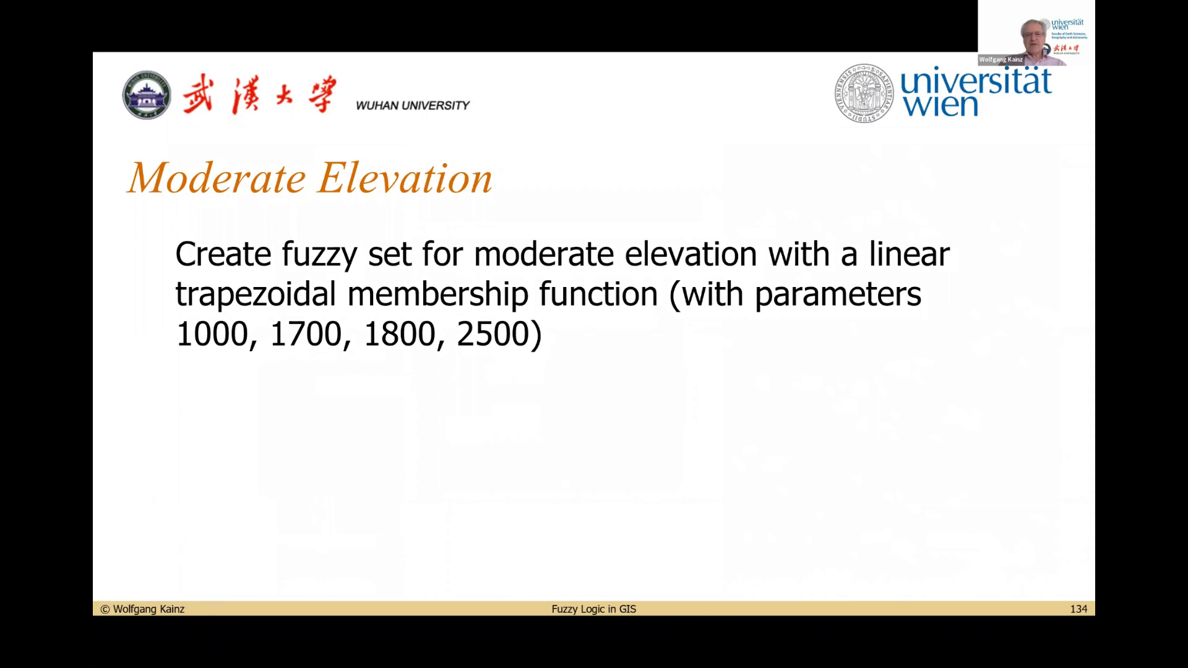
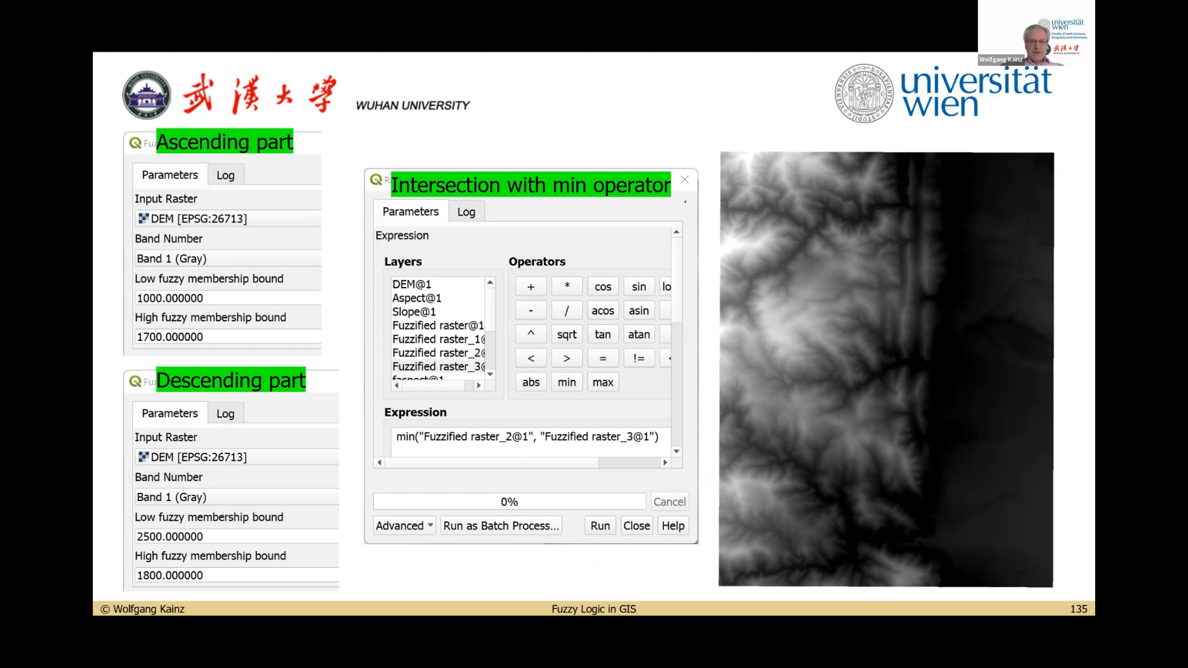
key(Escape)
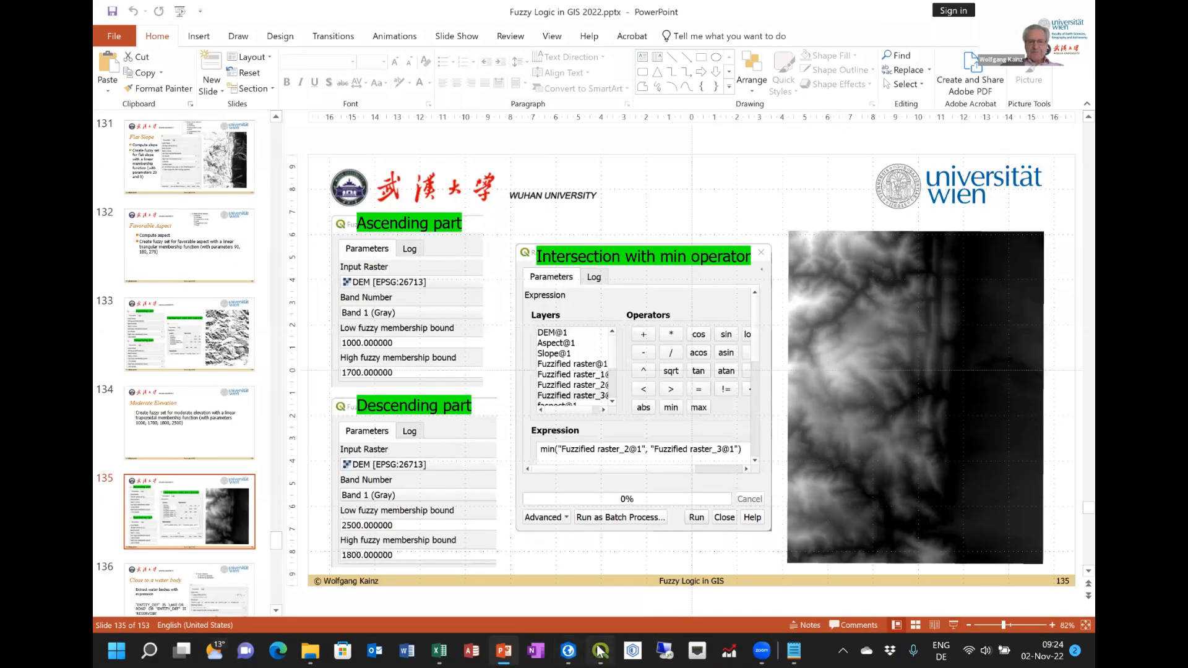
click(599, 651)
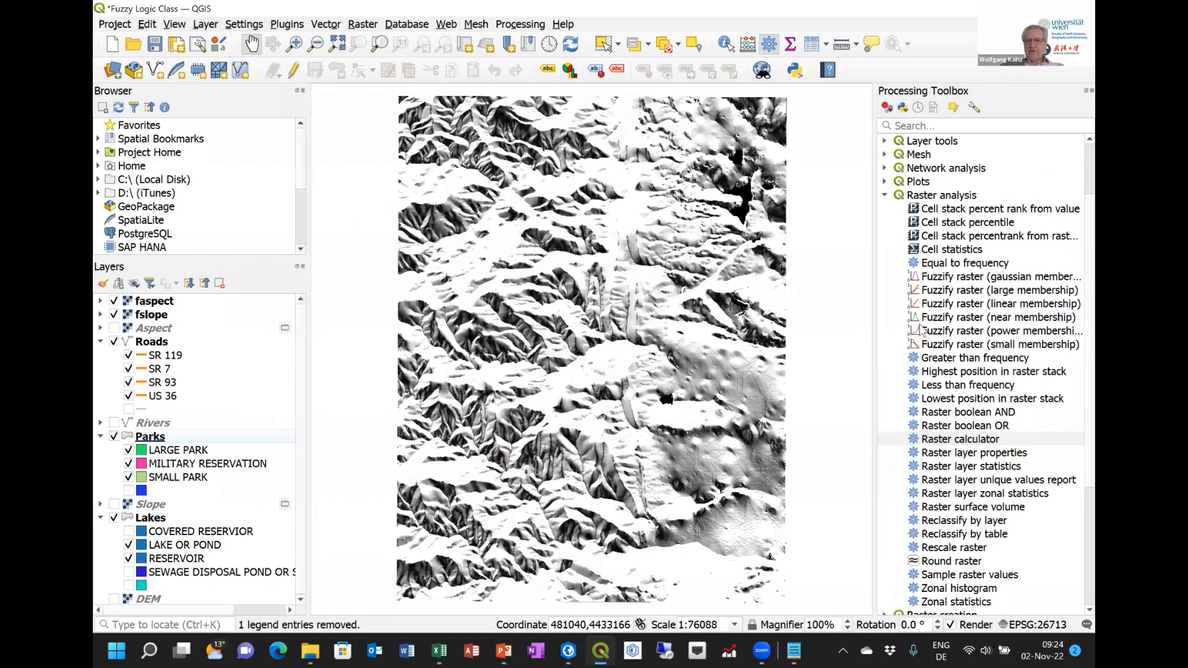
Set up a linear-membership fuzzification of the DEM with a low fuzzy membership bound of 1000
click(970, 304)
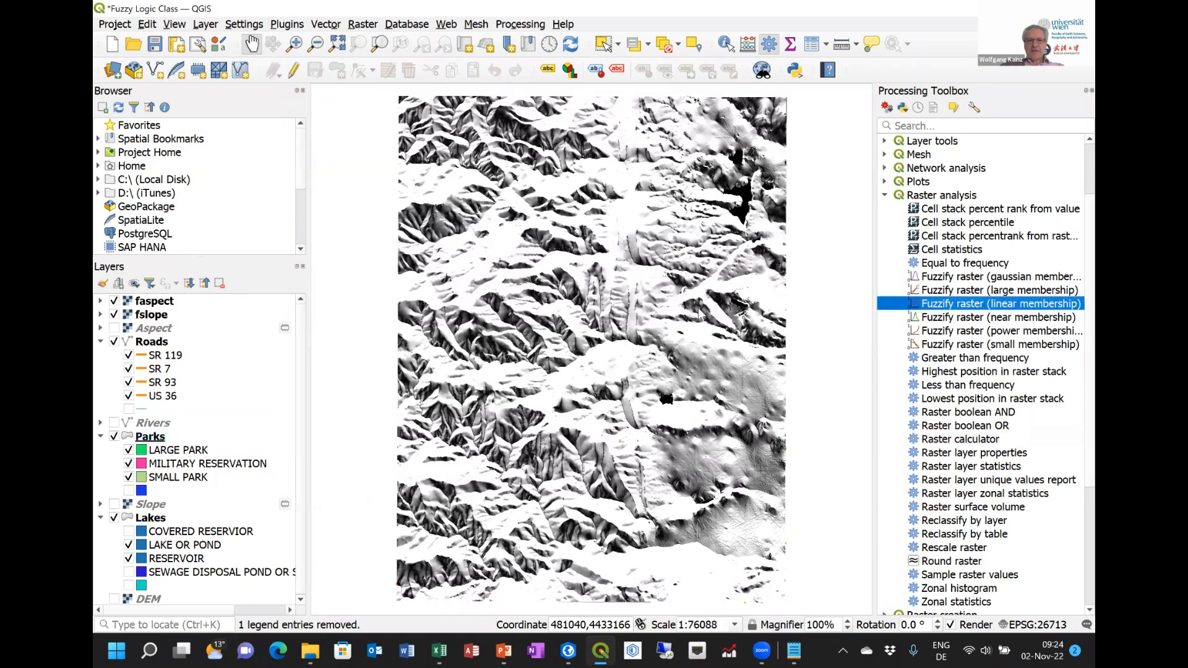
double_click(970, 304)
click(832, 96)
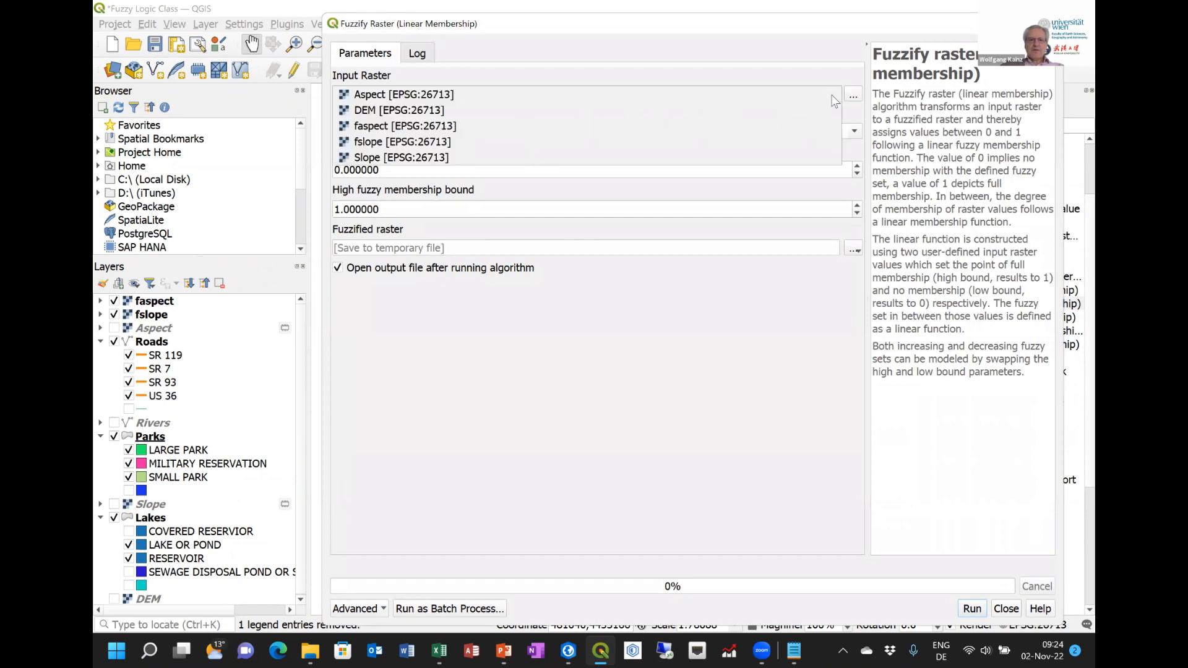
click(365, 111)
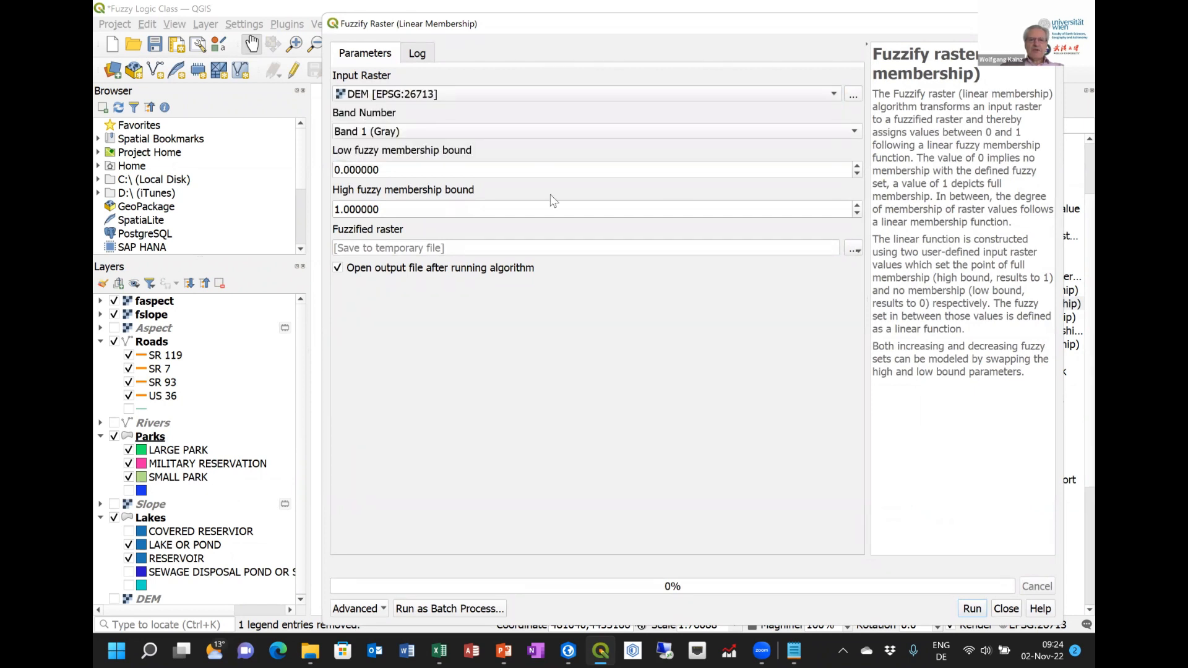
click(390, 168)
drag(390, 169, 294, 166)
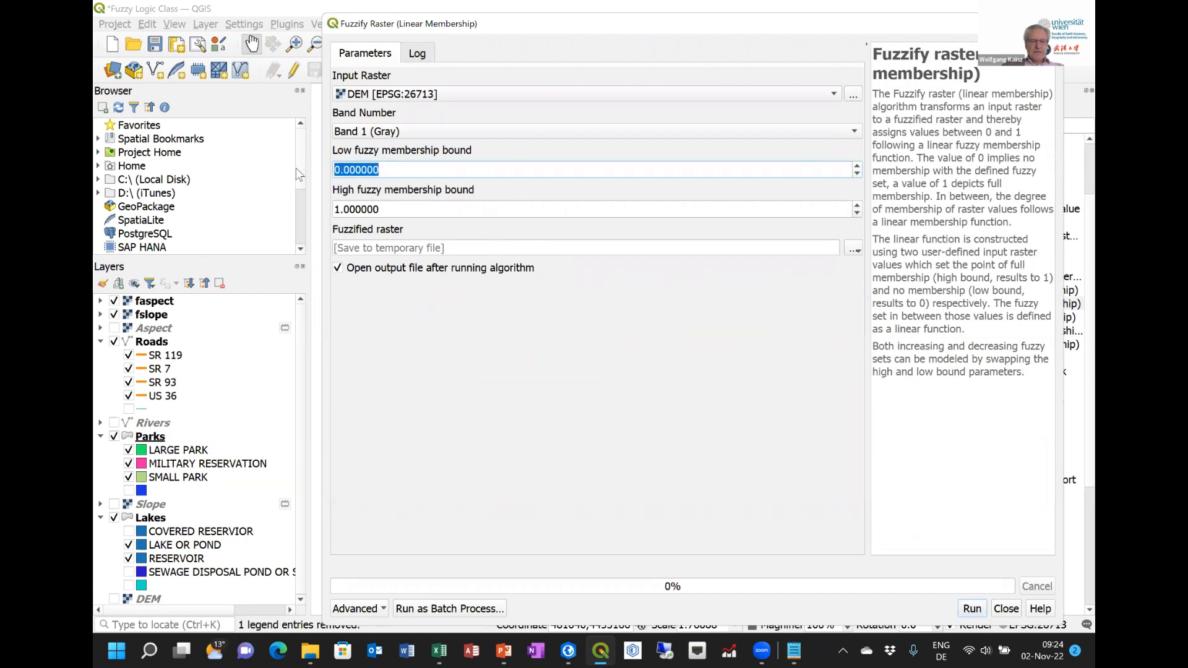
text(1000)
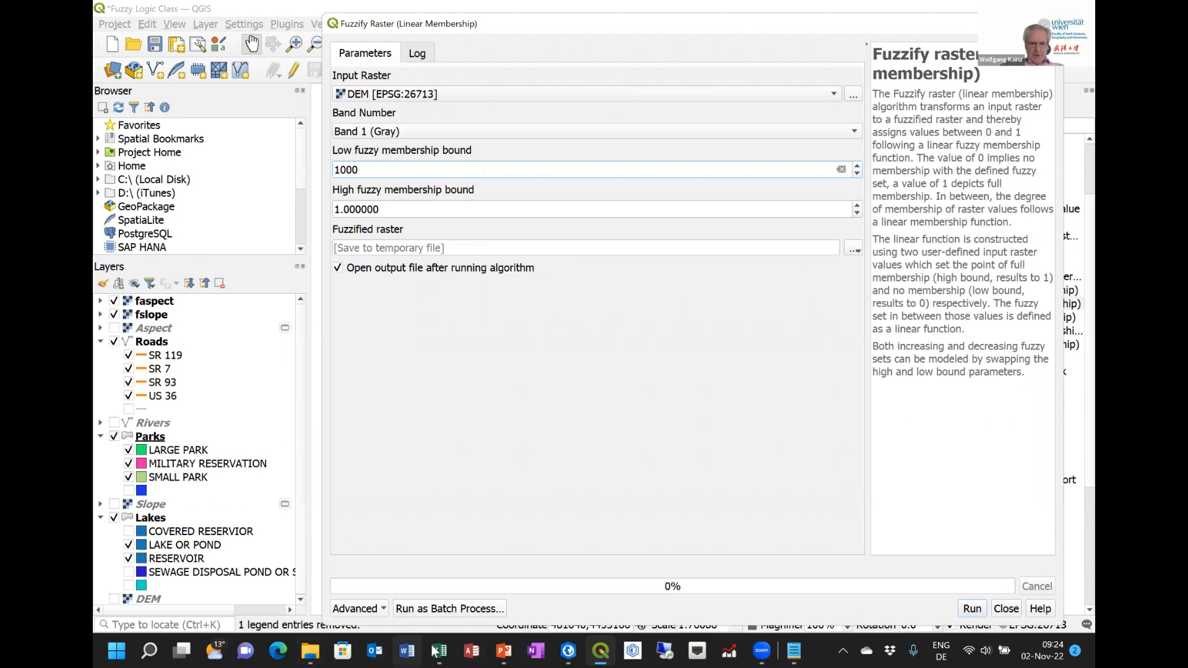
Check the parameters on PowerPoint slide 135, return to QGIS, set the high fuzzy membership bound to 1700 and run the fuzzification to a temporary file
click(506, 651)
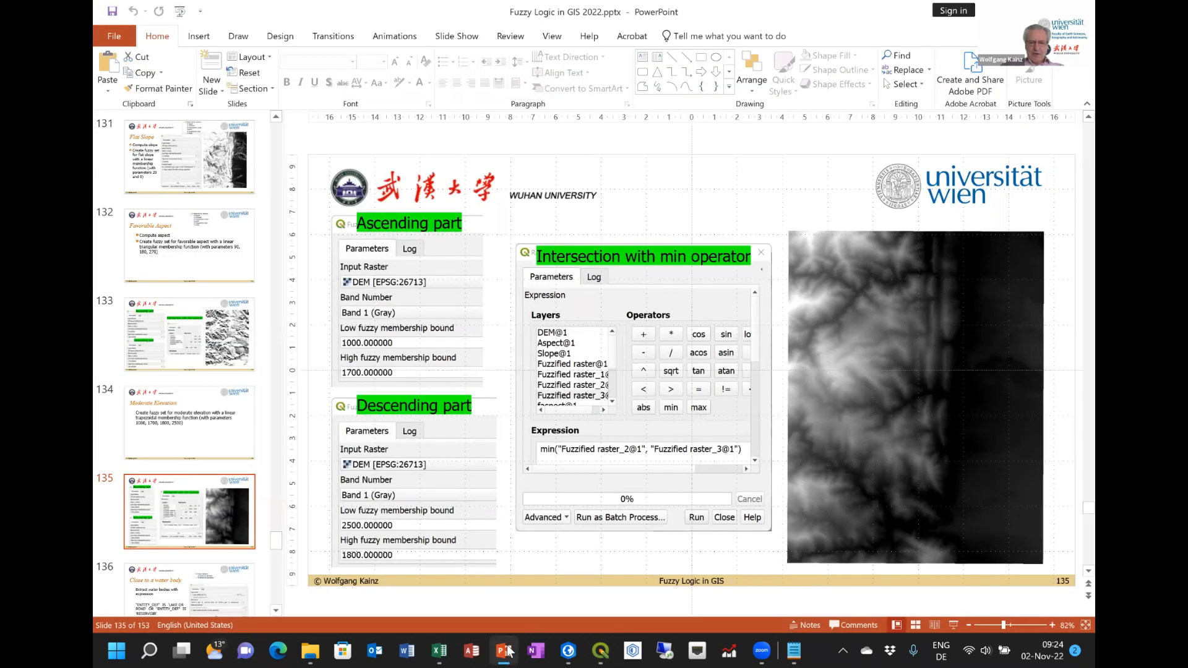
click(506, 652)
key(ctrl+a)
text(1700)
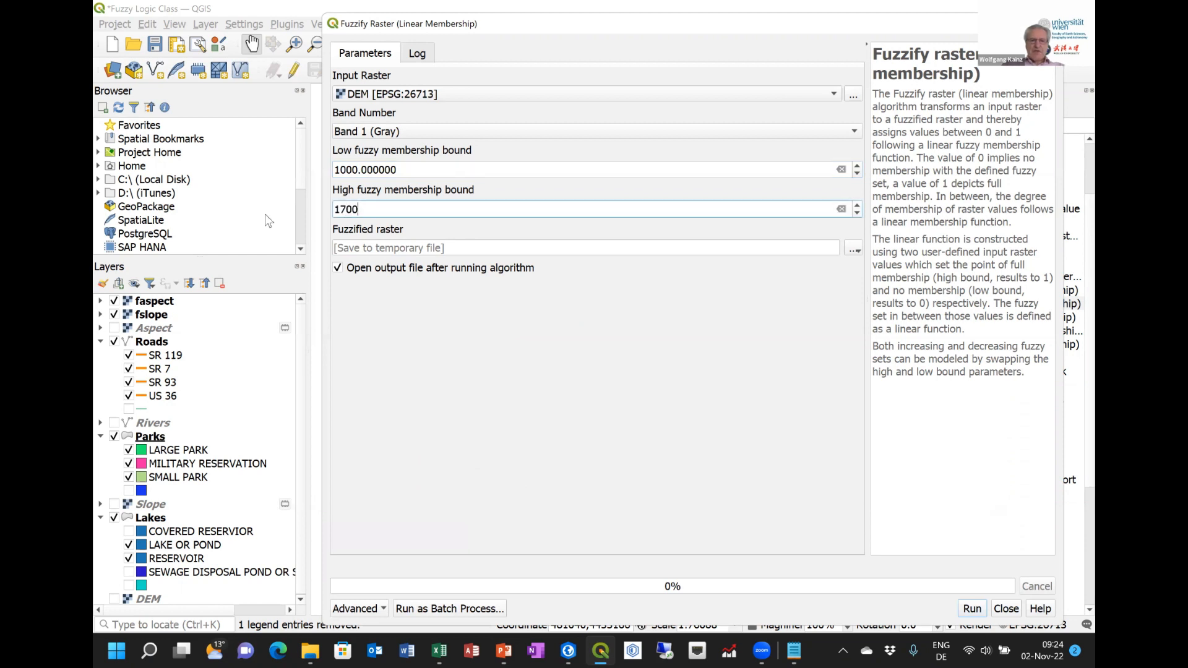
key(Tab)
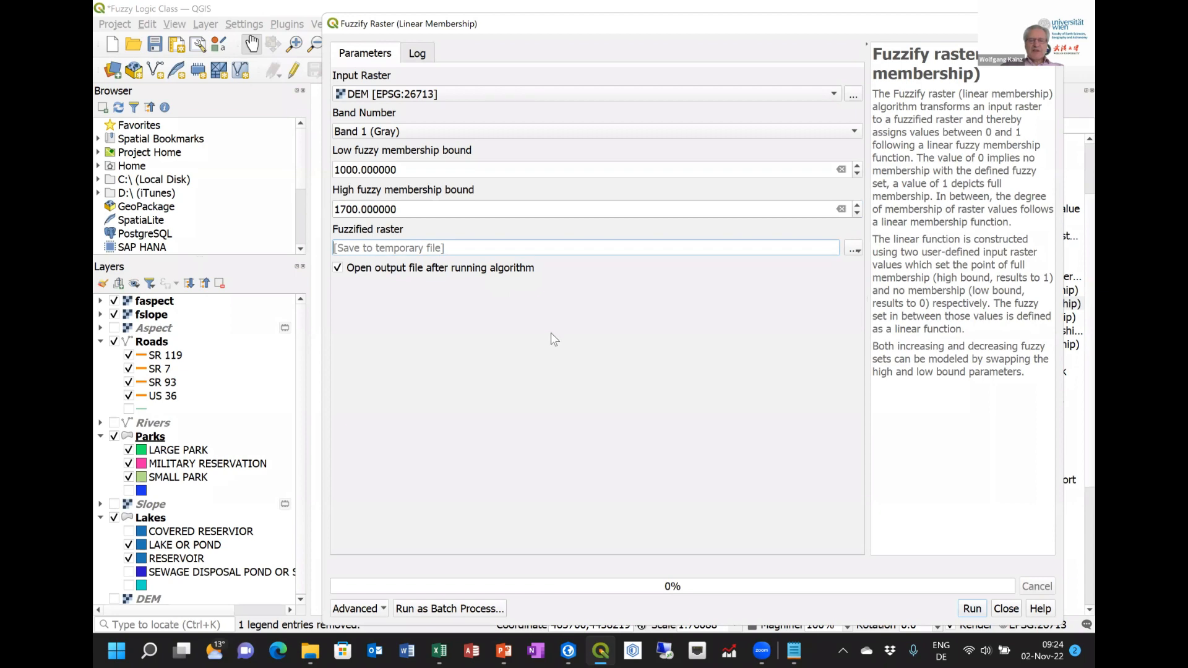
click(972, 608)
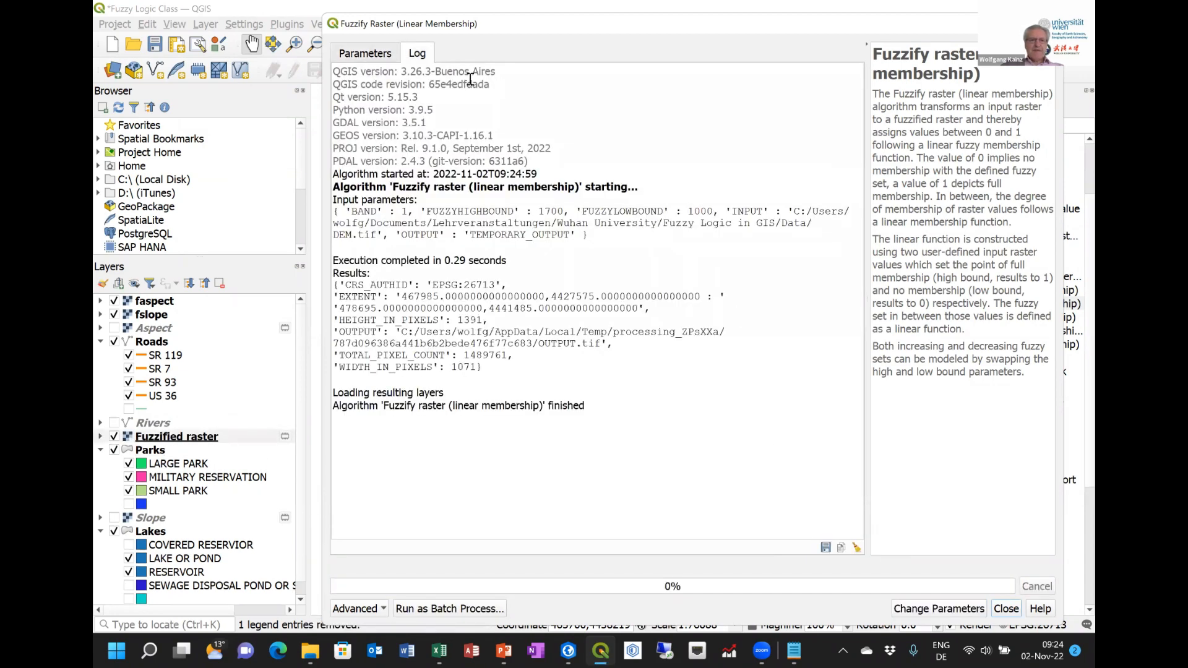
Fuzzify the DEM again for the descending part, with low bound 2500 and high bound 1800, into a temporary file
click(366, 54)
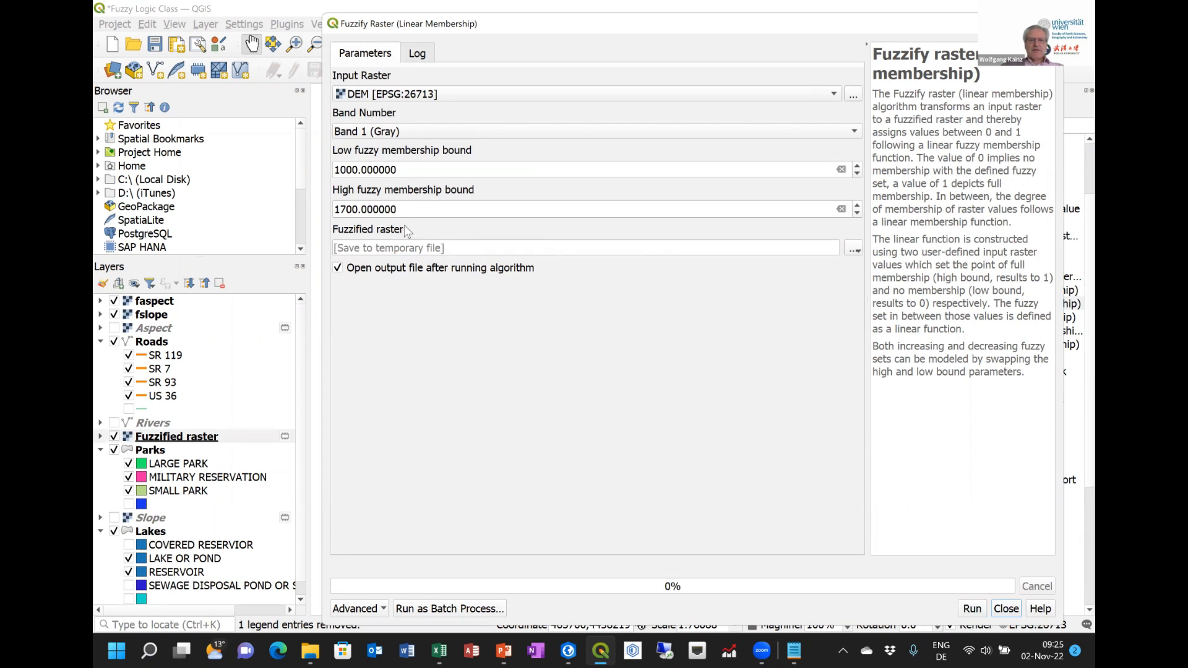
drag(403, 170, 305, 169)
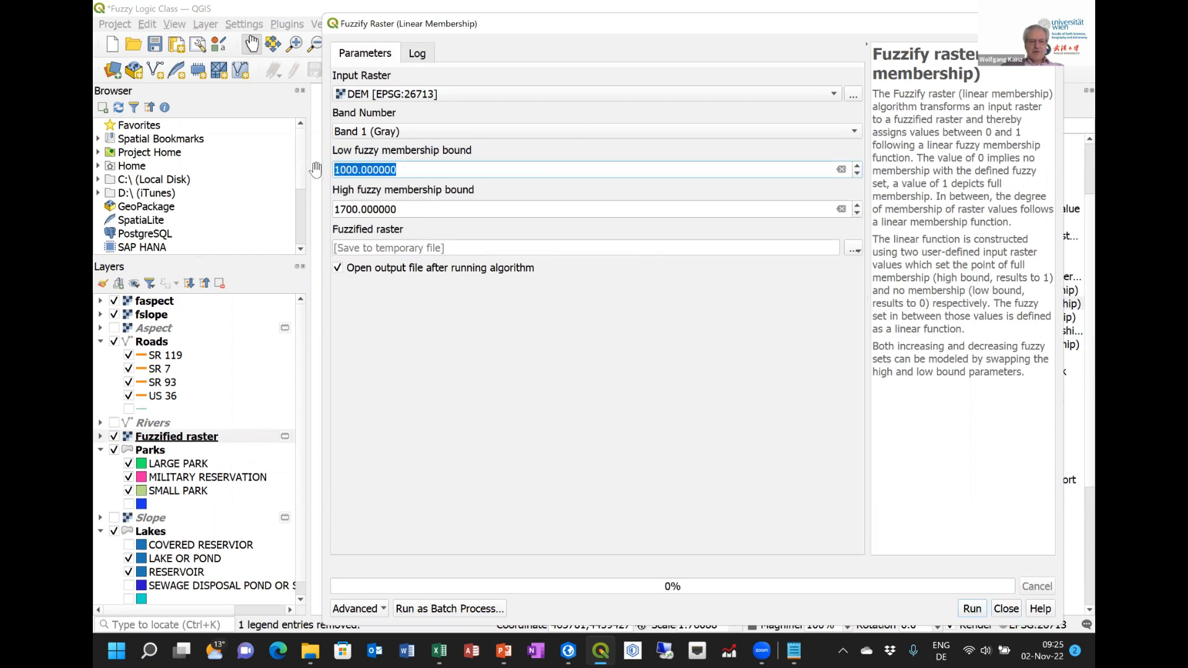
text(2500)
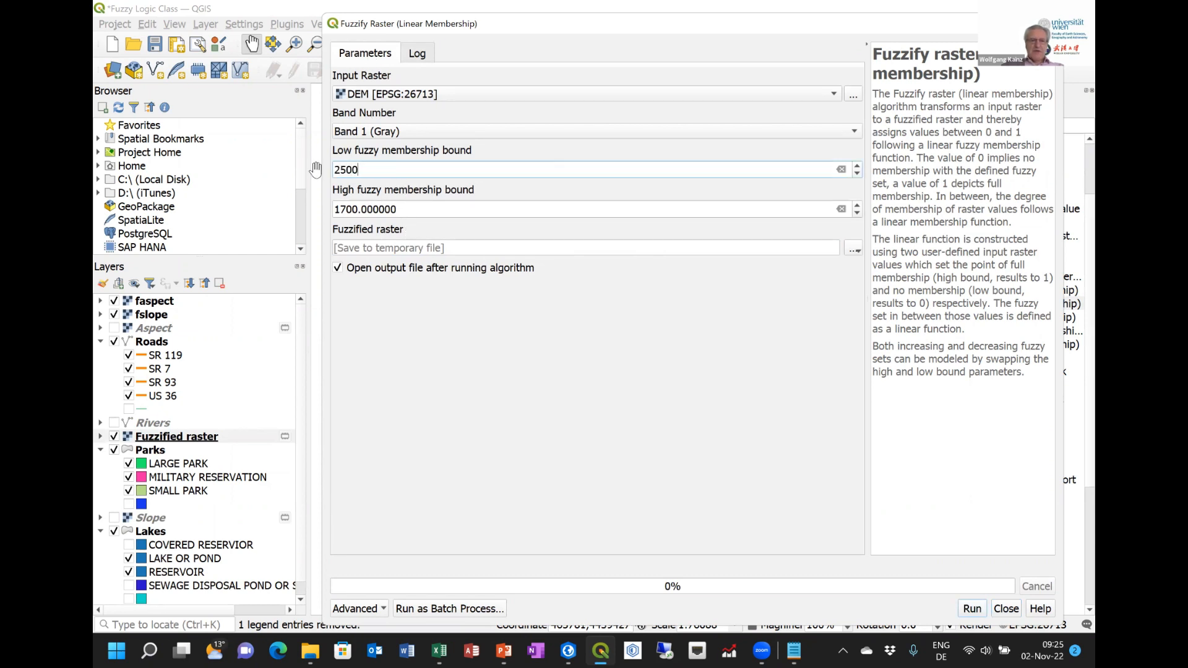
key(Tab)
text(1800)
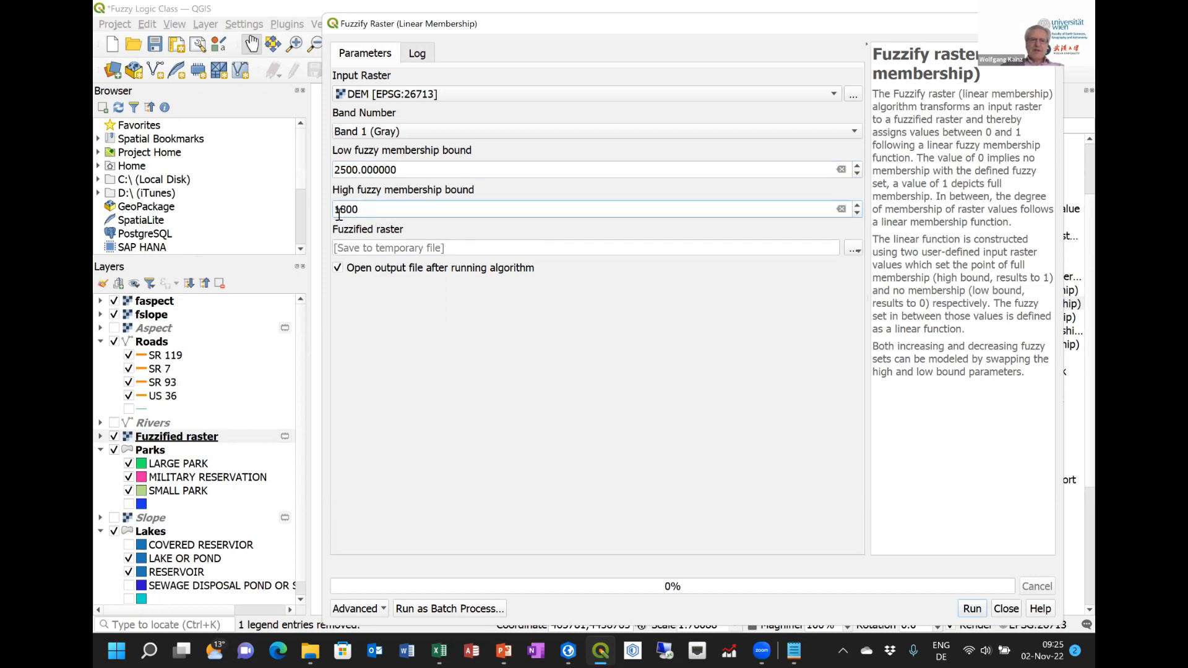
click(459, 247)
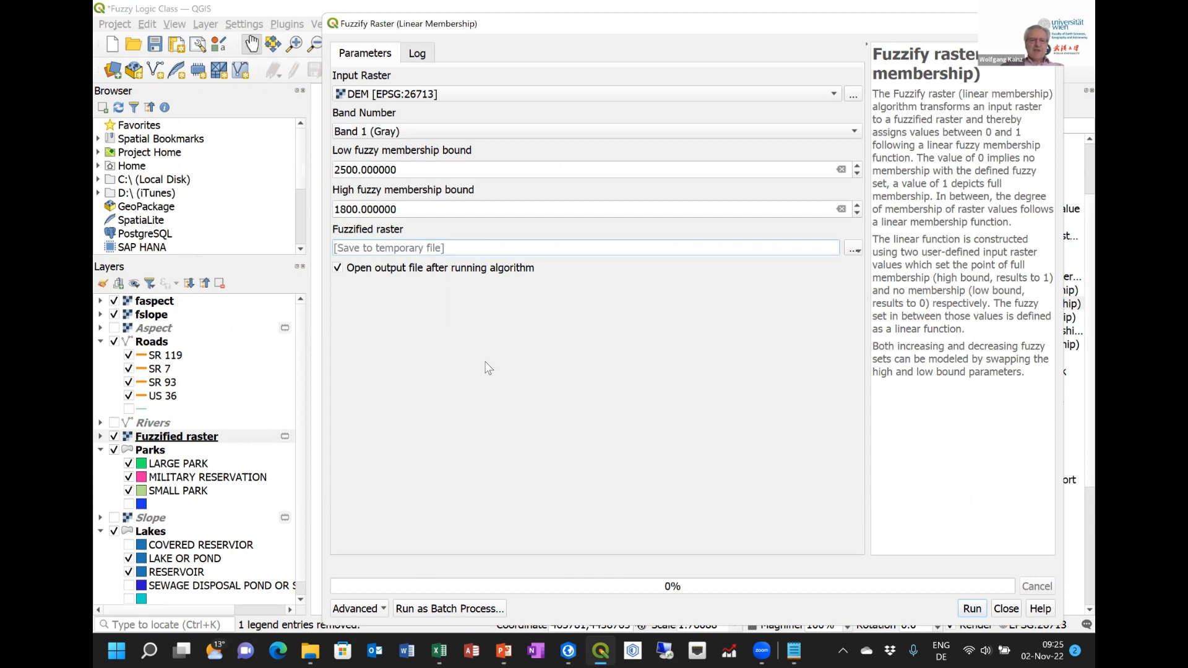
click(971, 610)
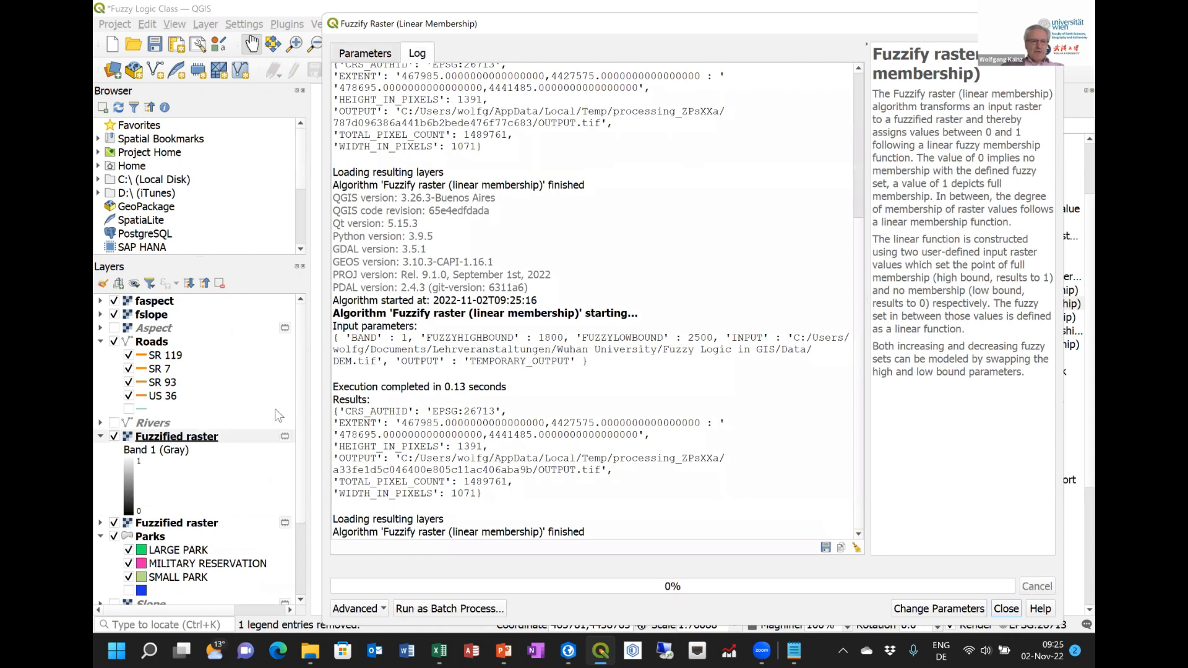
Close the fuzzification dialog and collapse the legend of the upper Fuzzified raster layer
key(Escape)
scroll(238, 464, down, 2)
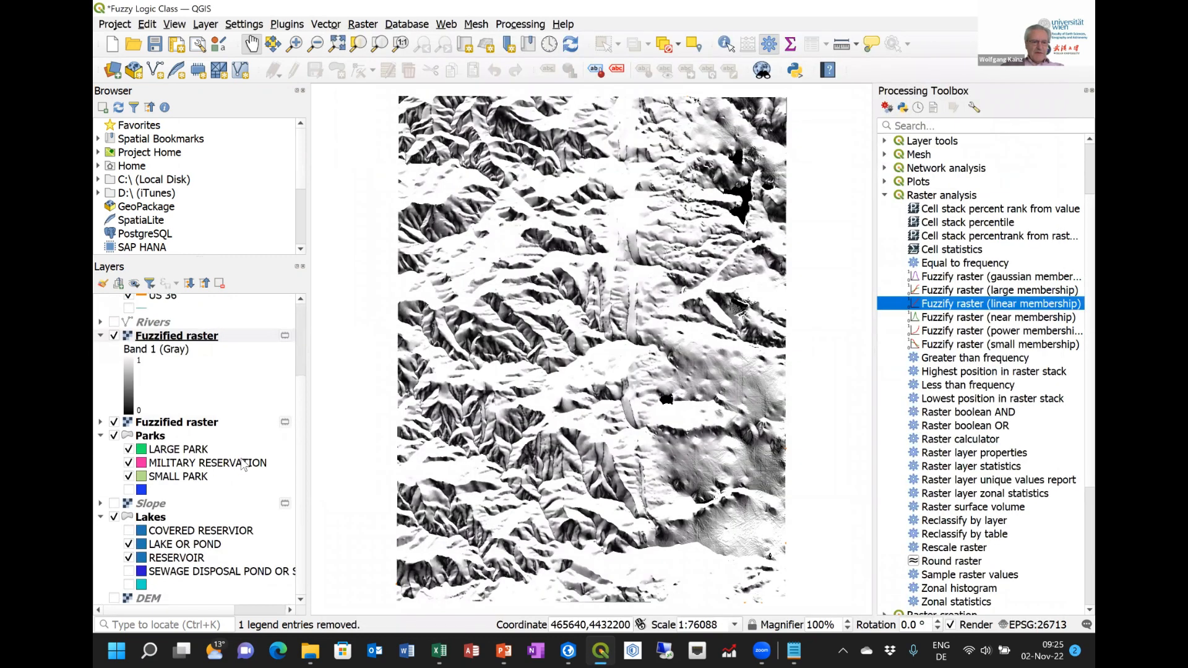
scroll(242, 463, up, 2)
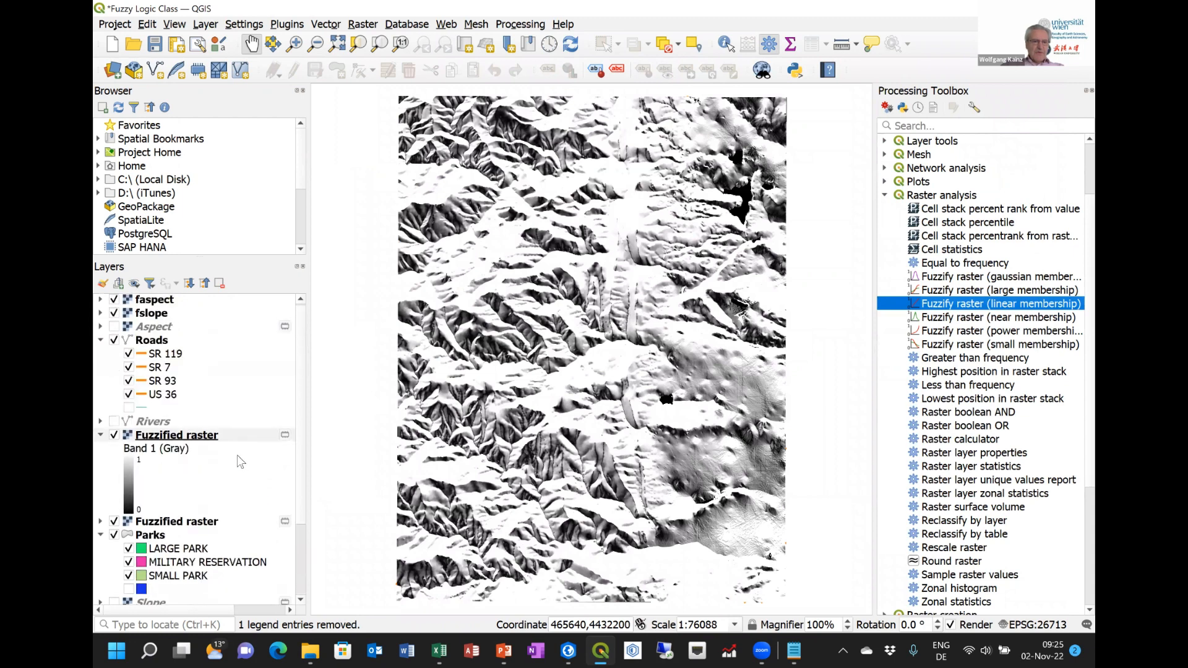
scroll(237, 454, up, 1)
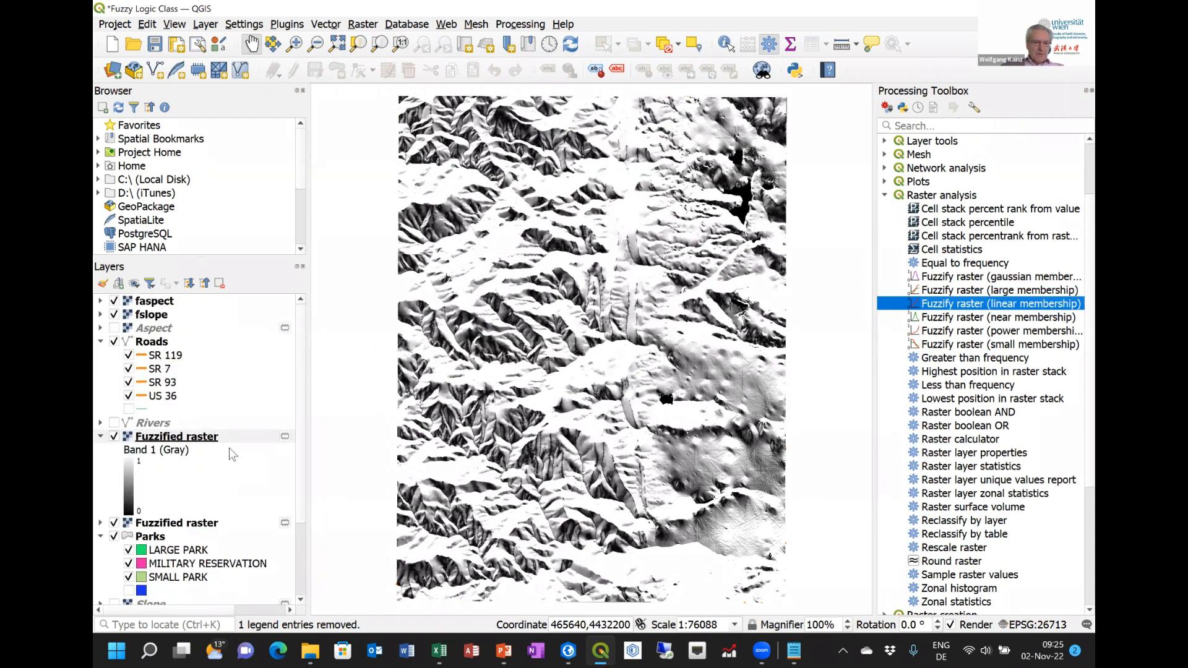
click(101, 437)
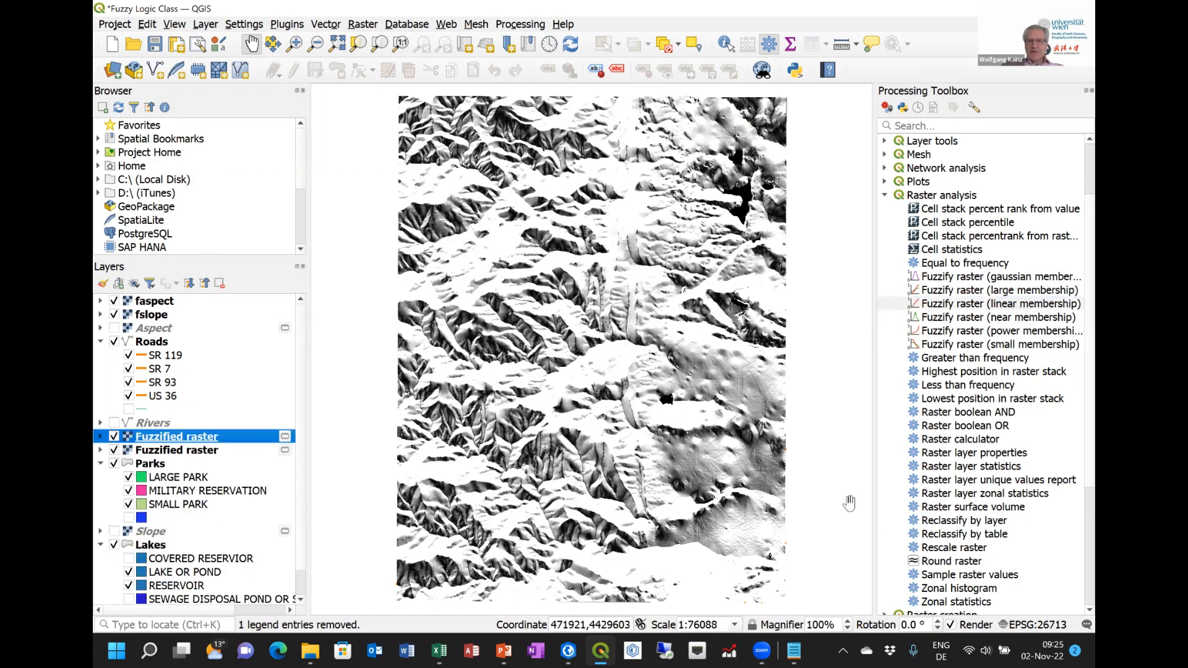
In the processing Raster calculator, build the expression min("Fuzzified raster@1", "Fuzzified raster_1@1") and choose DEM as the reference layer
double_click(962, 440)
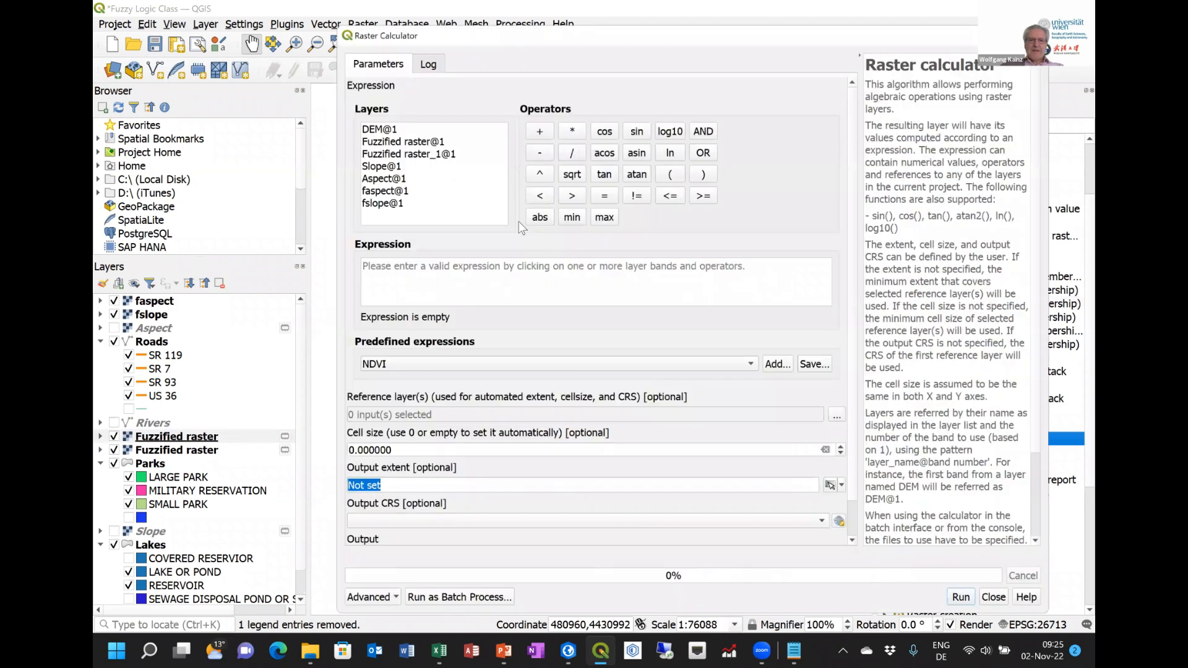
click(564, 213)
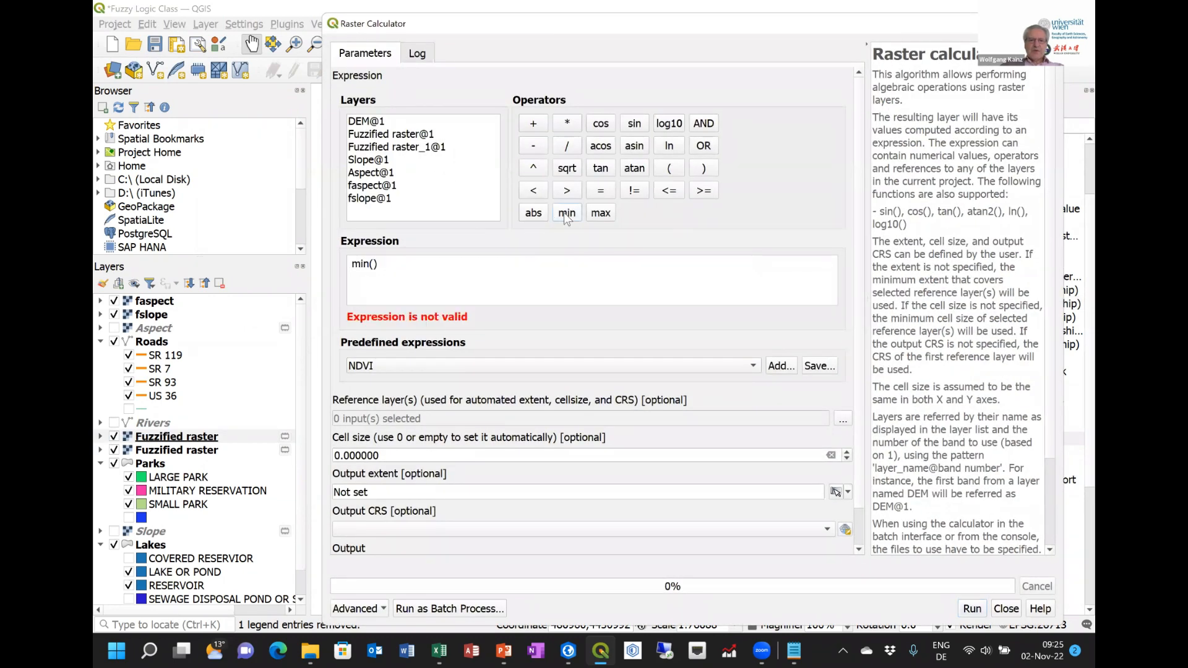
double_click(389, 135)
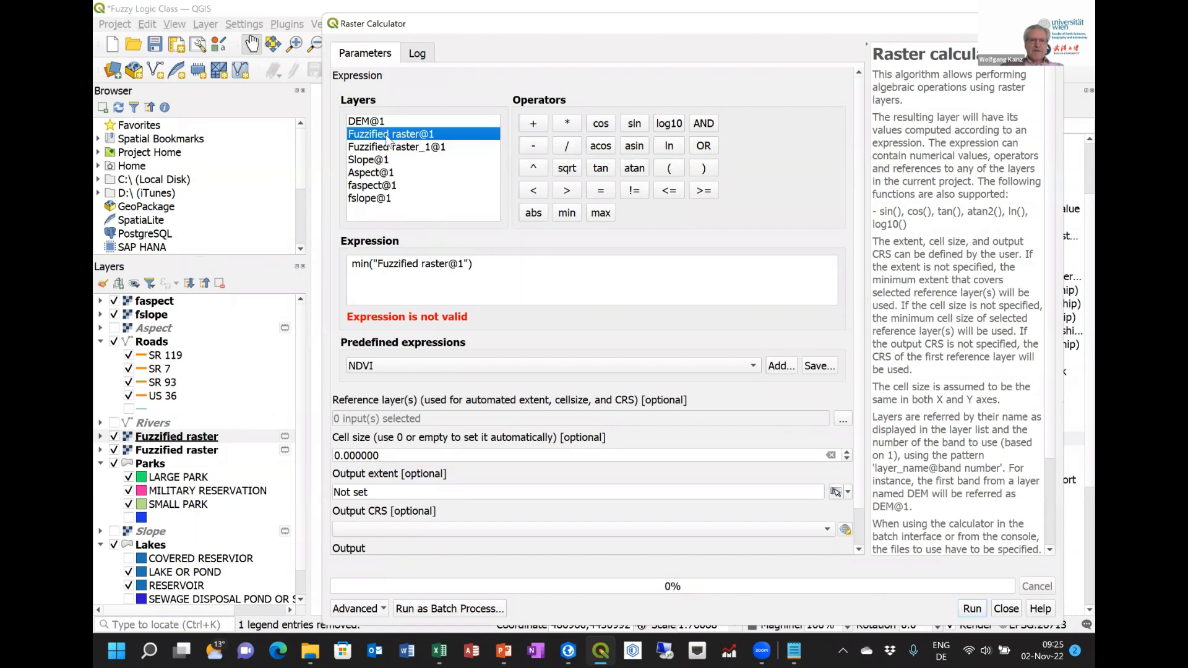
click(468, 263)
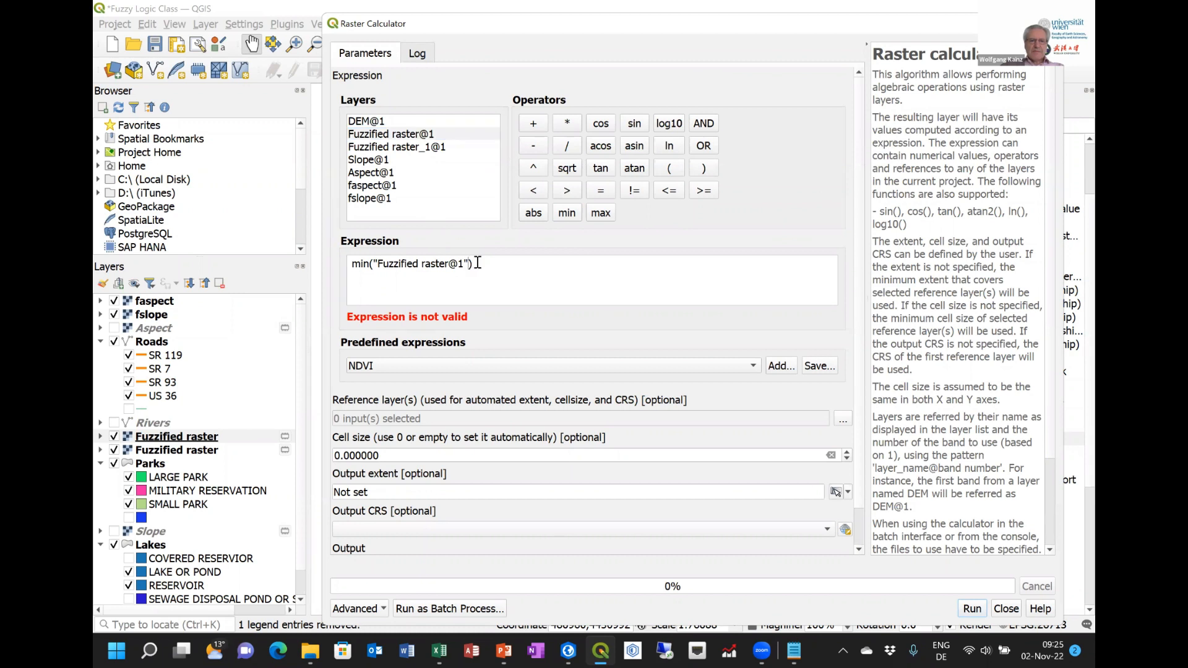
text(,)
double_click(403, 147)
click(597, 265)
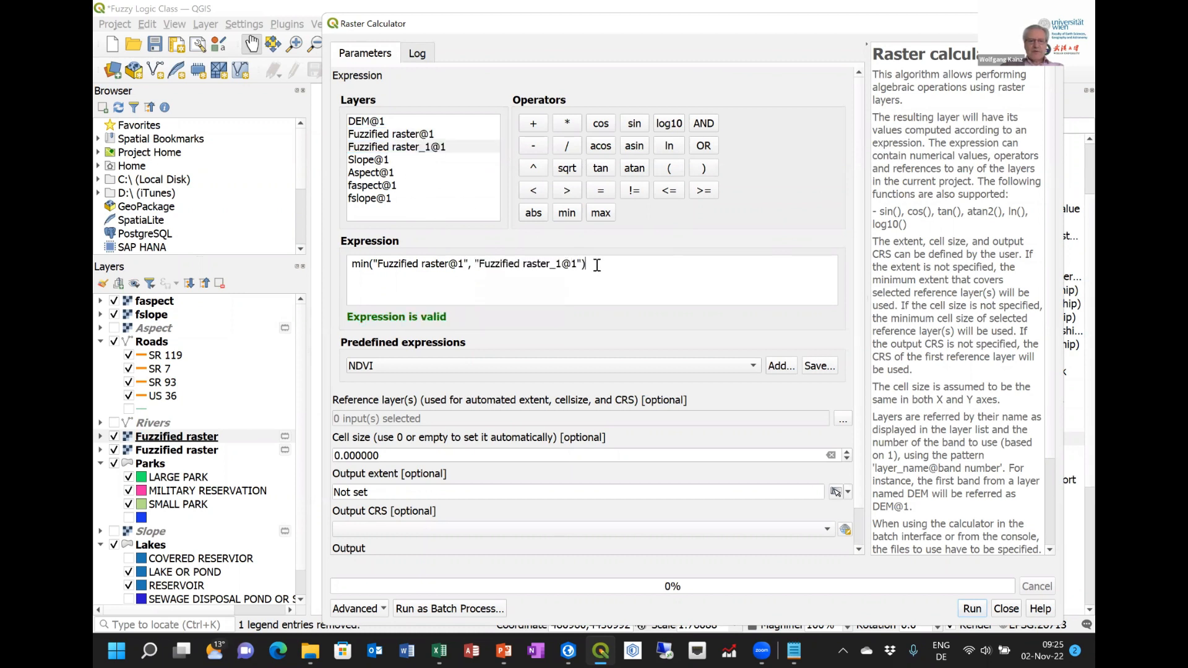
click(843, 420)
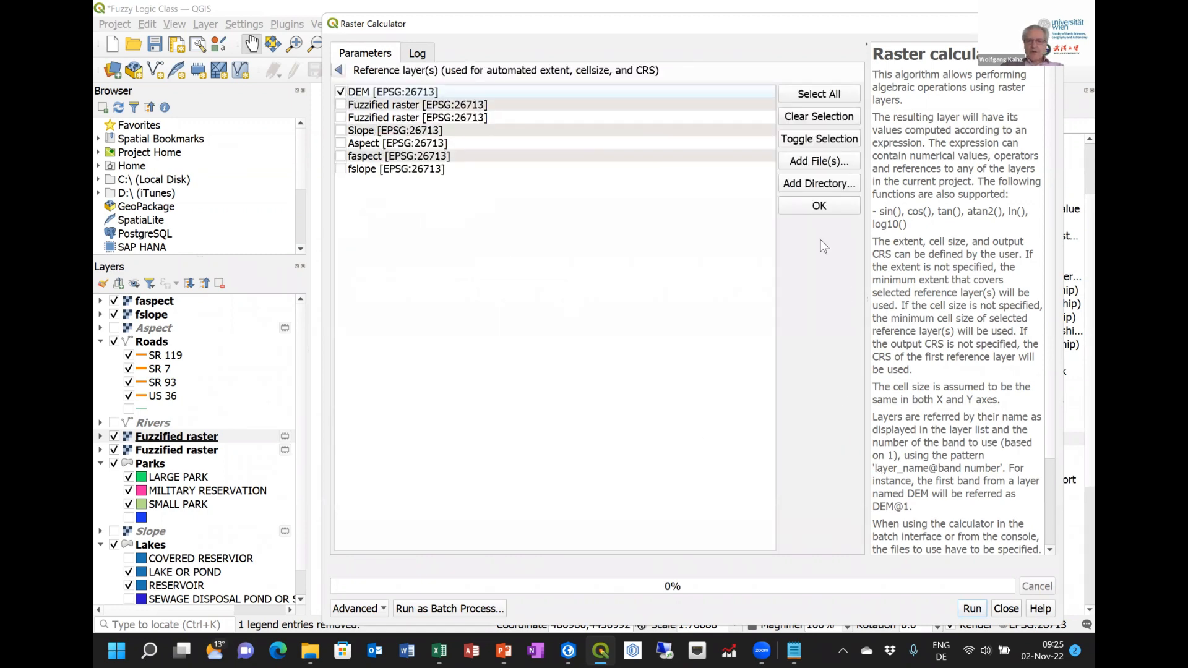
click(819, 206)
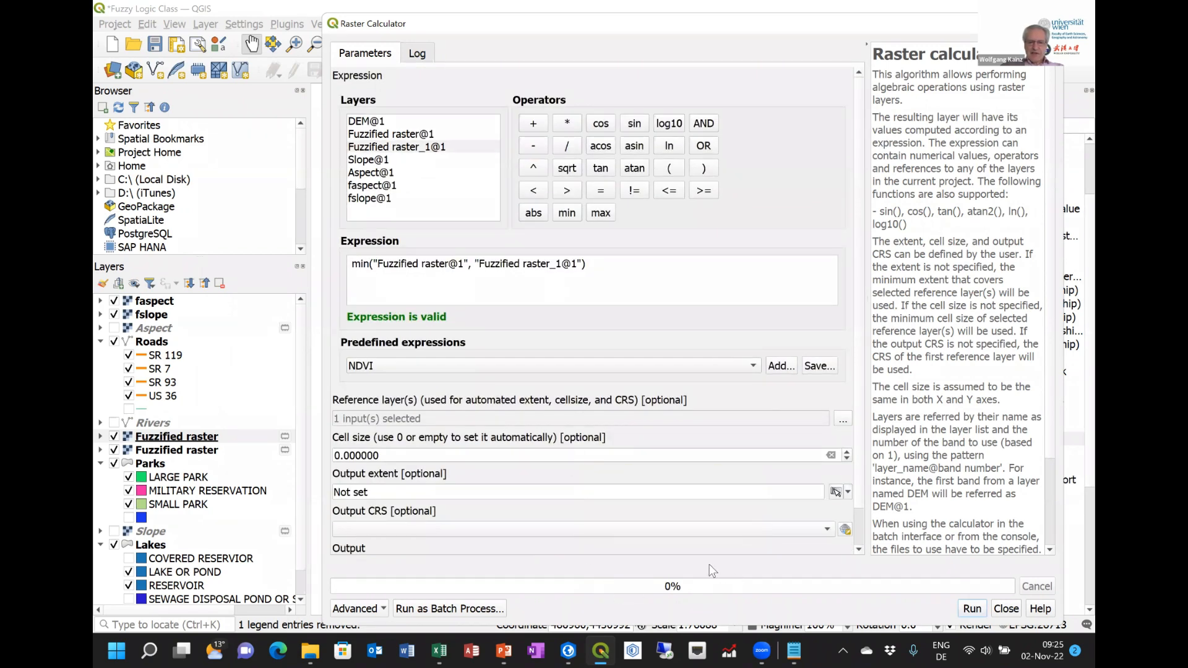
Set the output to felevation.tif in the Temp folder, replacing the existing file, then run the raster calculation and close it
click(860, 550)
click(860, 549)
click(859, 550)
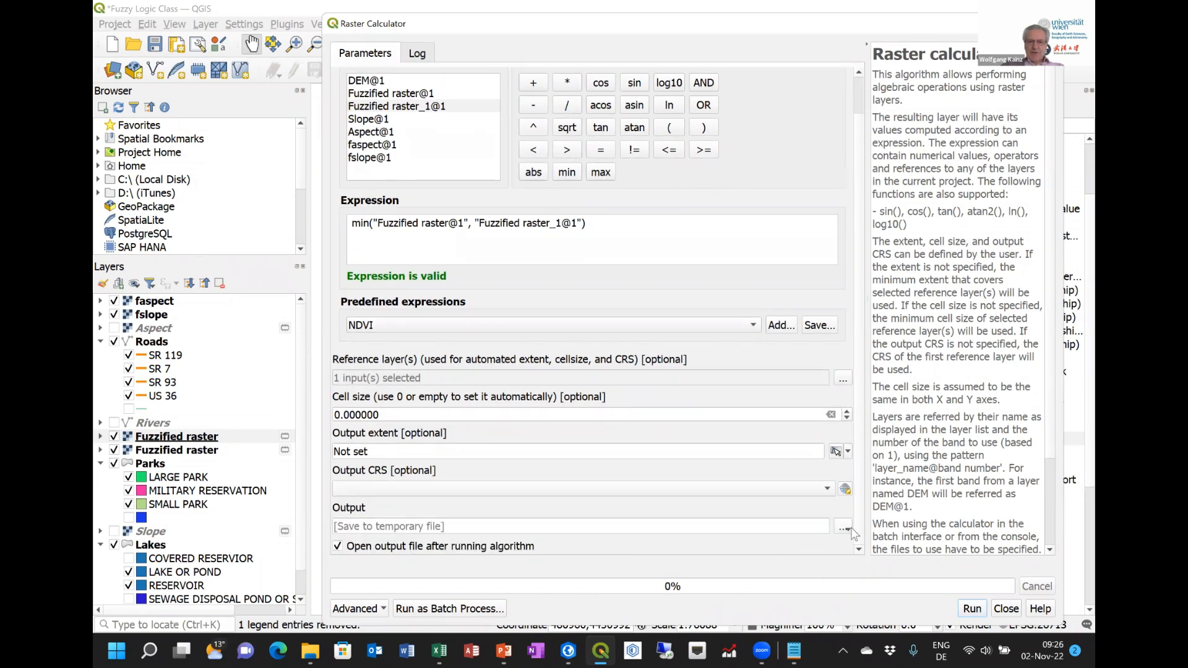
click(845, 527)
click(858, 559)
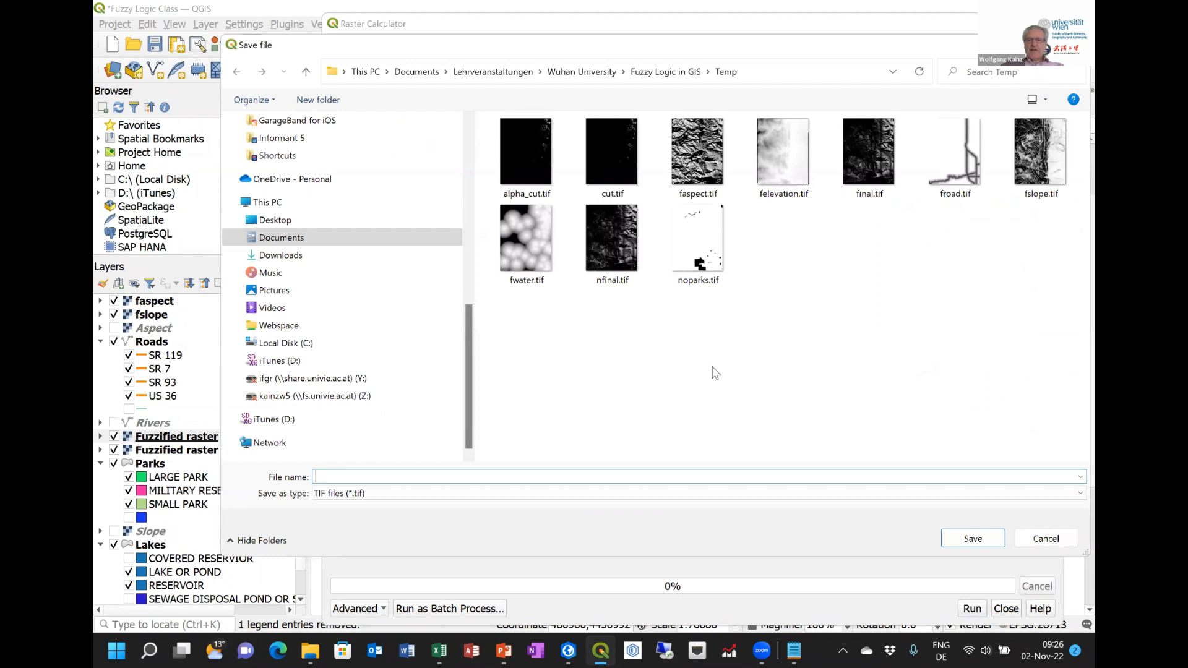
click(778, 168)
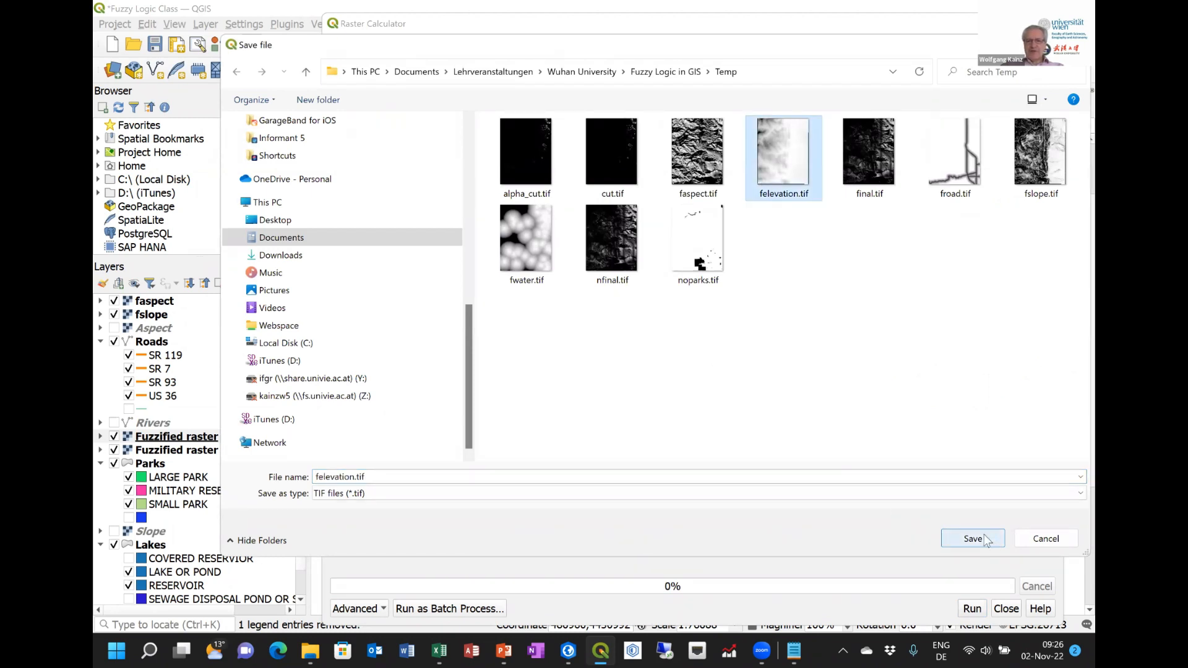
click(973, 538)
click(632, 327)
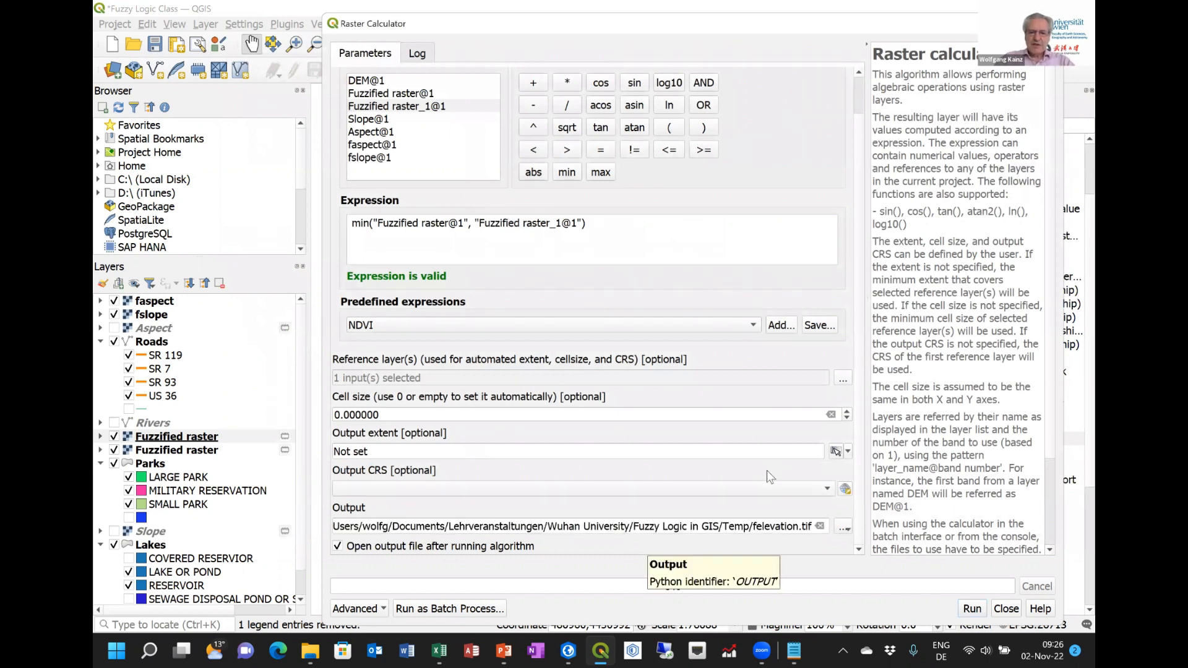
click(972, 609)
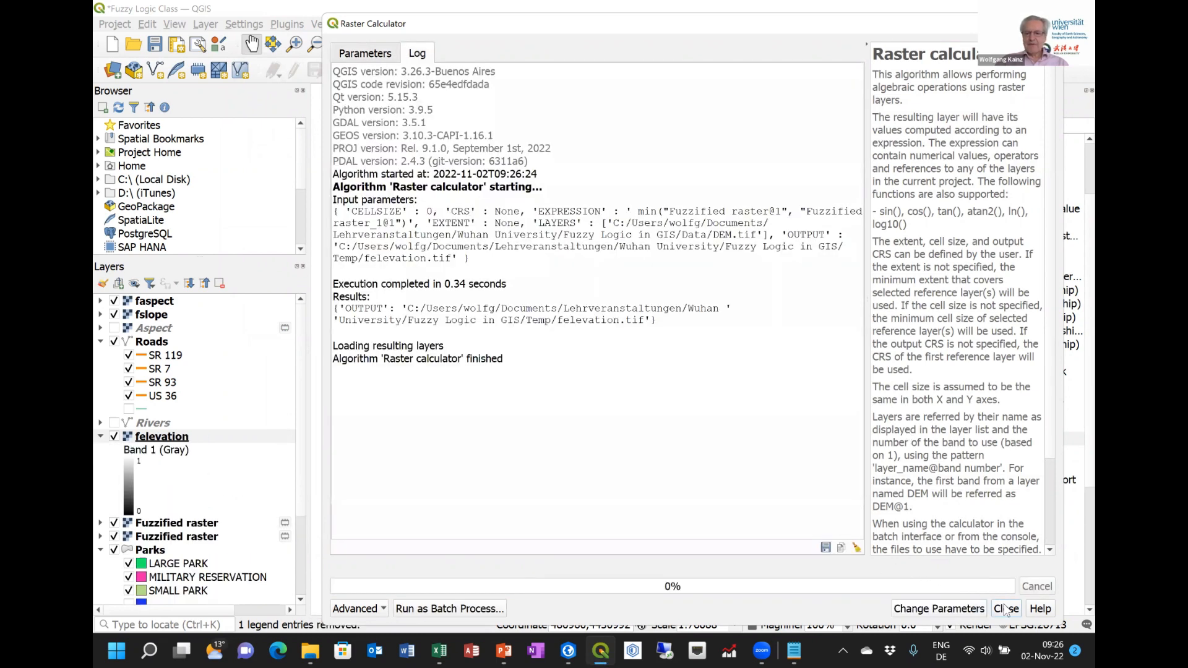
click(1006, 611)
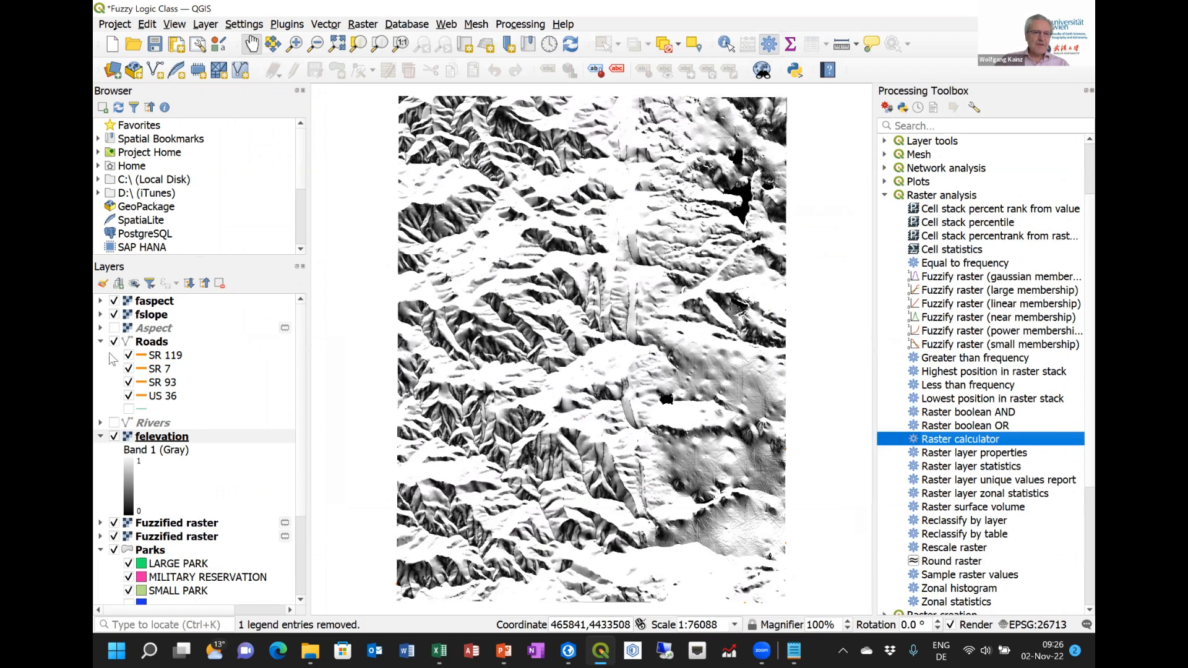
Set the felevation layer's color gradient to White to Black and apply it
click(128, 471)
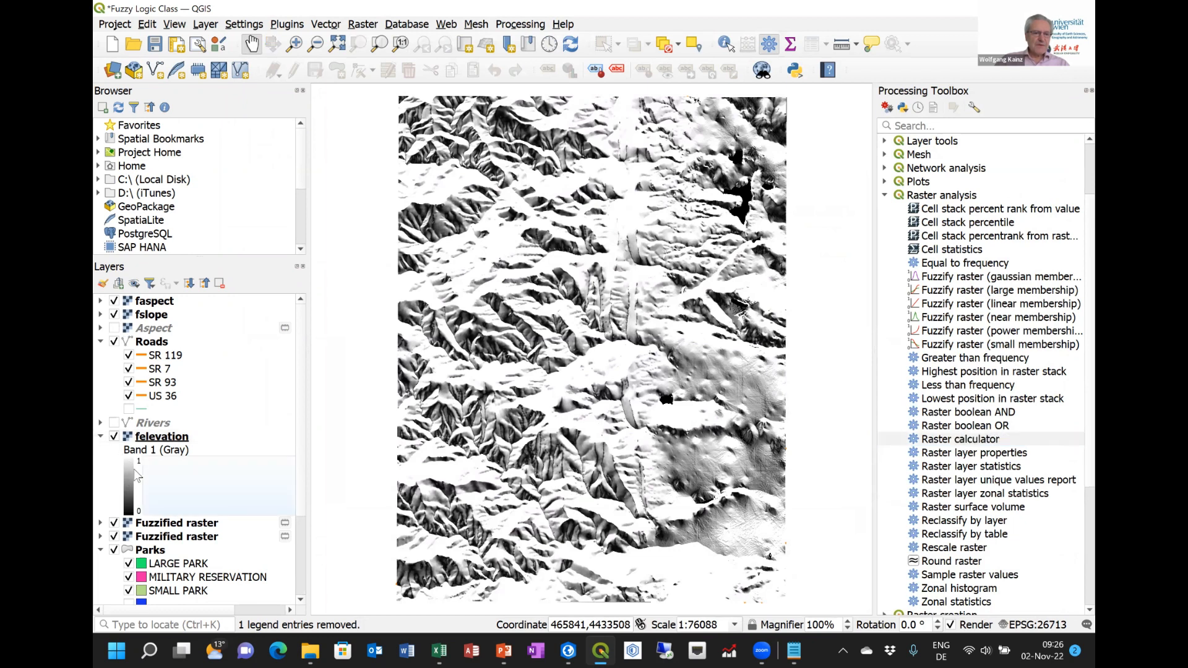
double_click(125, 470)
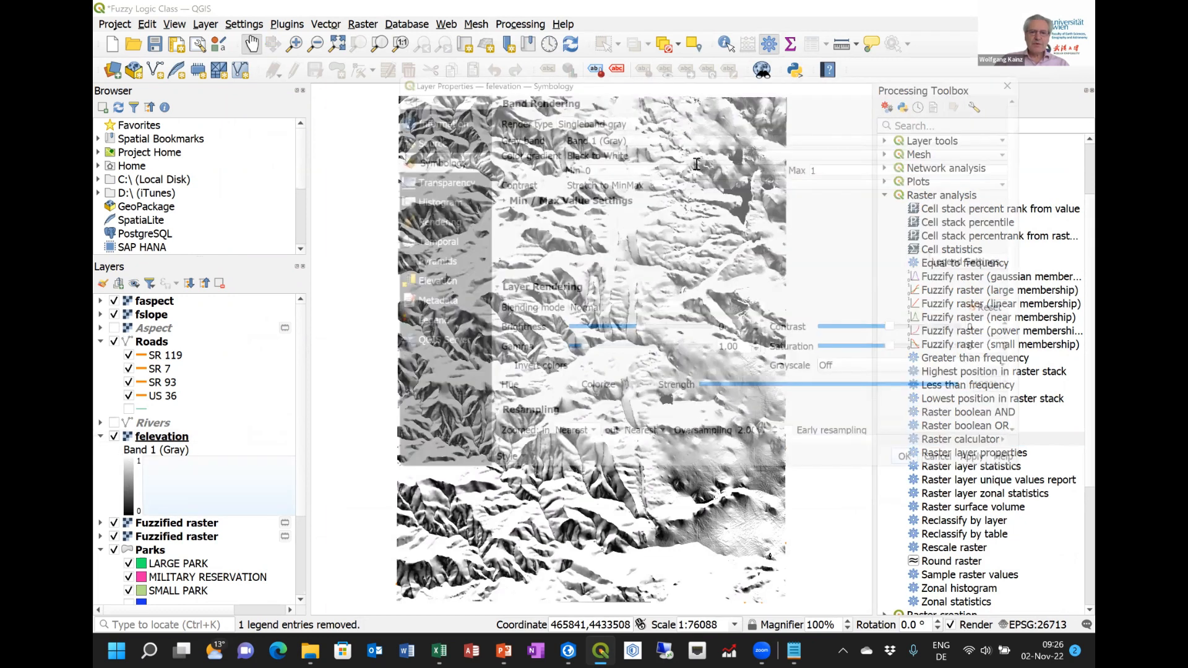
click(678, 149)
click(680, 165)
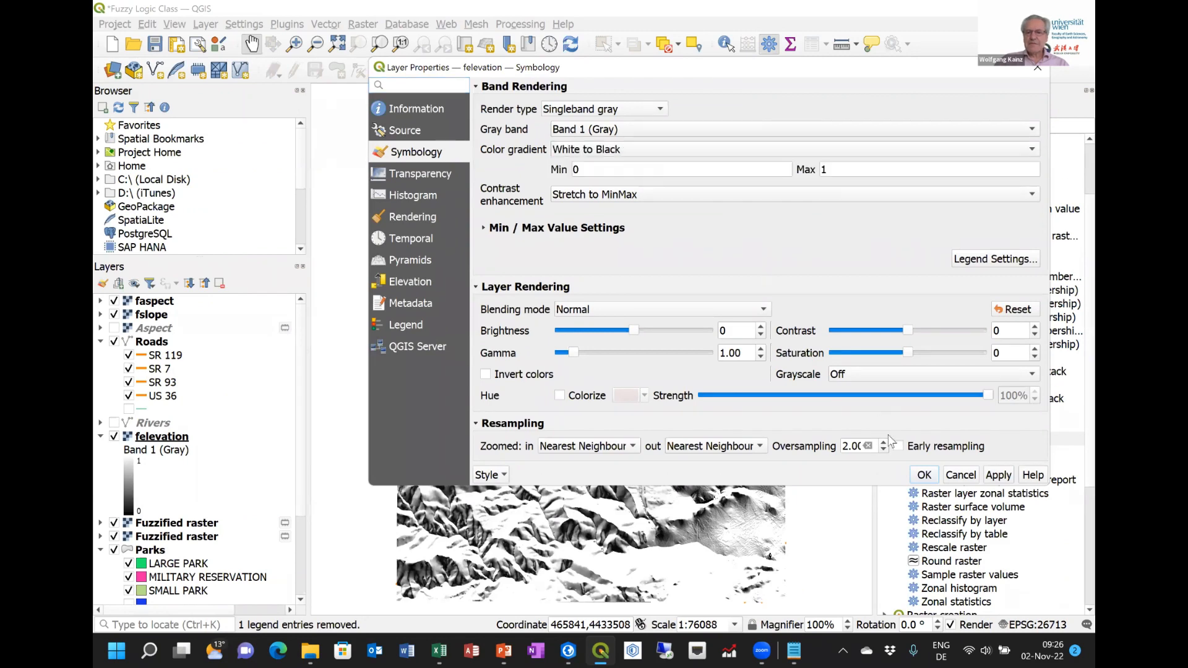
click(925, 474)
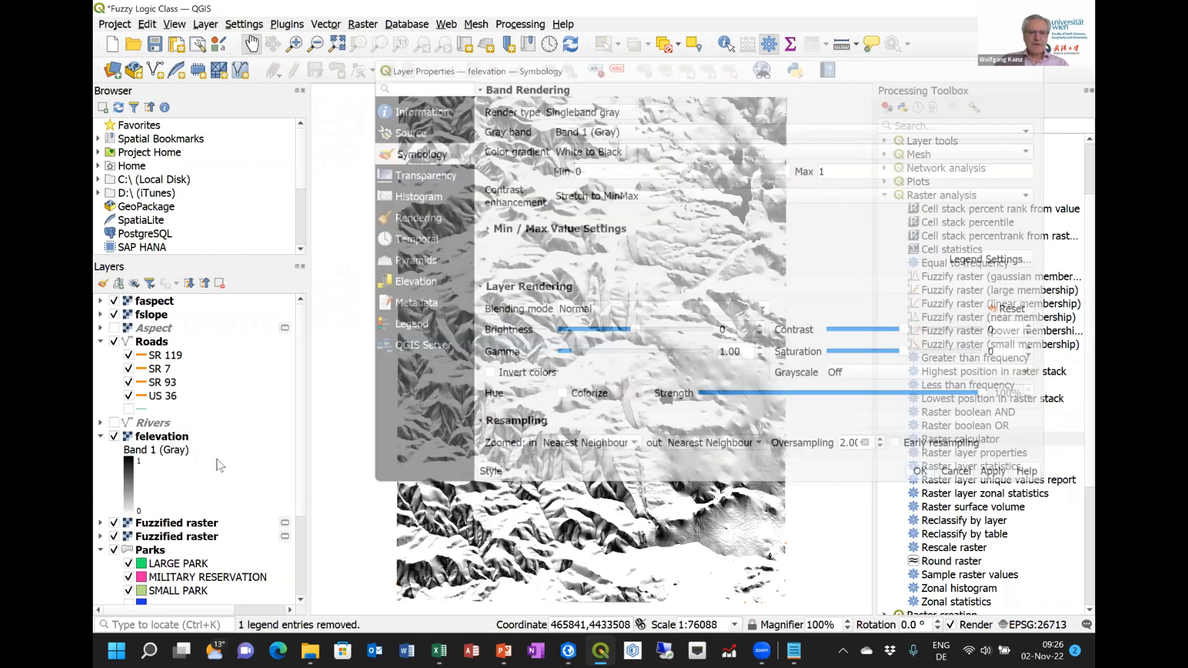
Move the felevation layer above faspect in the layer order and collapse its legend
click(155, 437)
drag(149, 306, 155, 298)
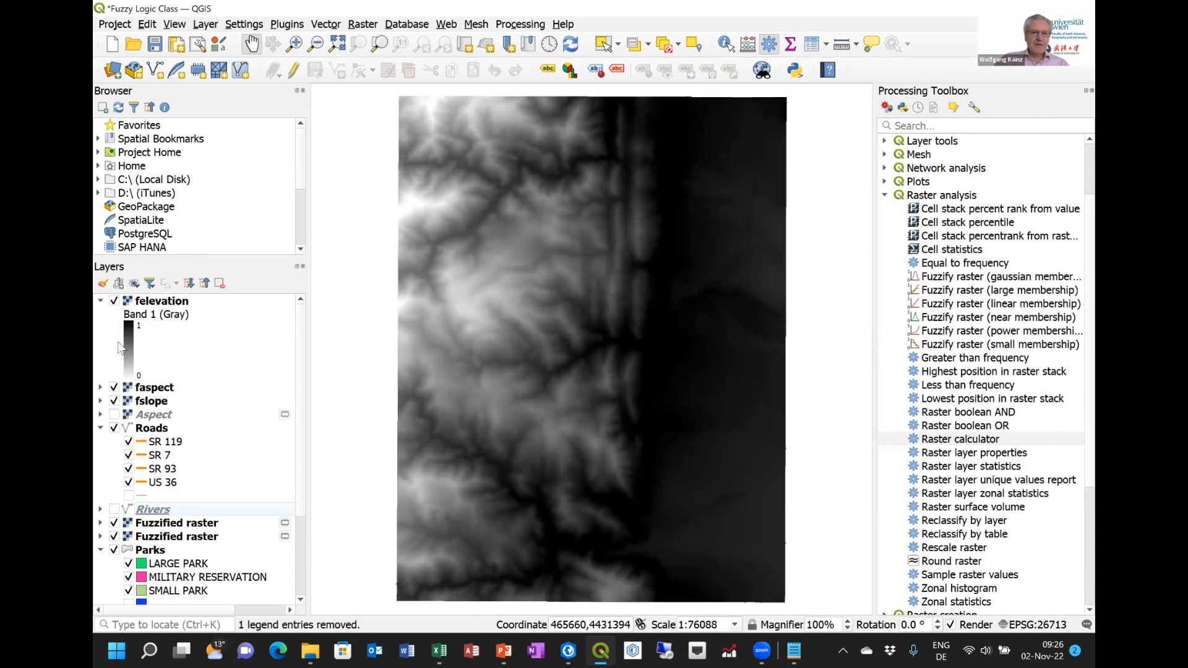
click(100, 301)
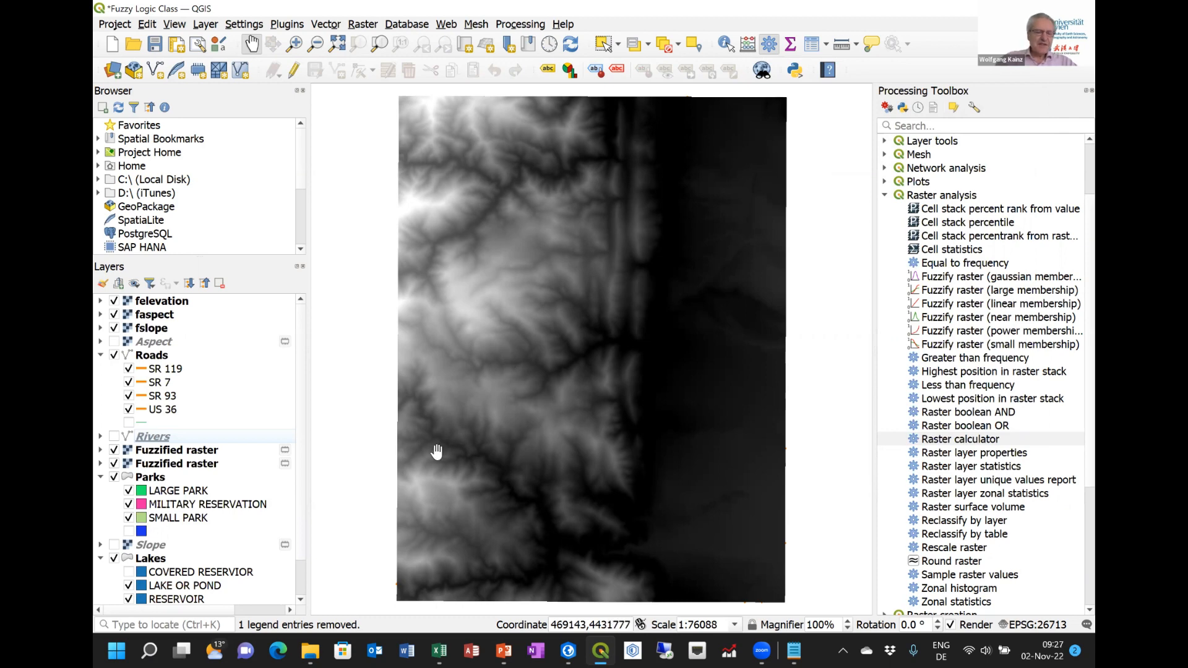
Hide the felevation, faspect and fslope layers
click(114, 300)
click(114, 314)
click(114, 328)
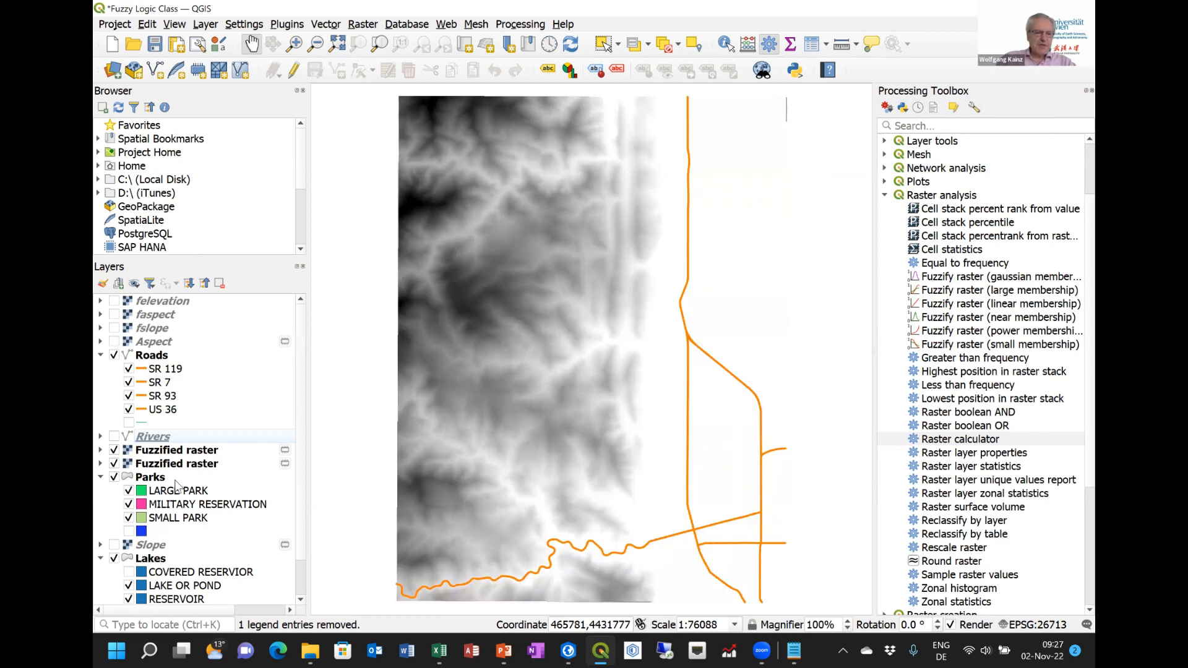
Remove both temporary Fuzzified raster layers from the project
click(178, 453)
right_click(179, 454)
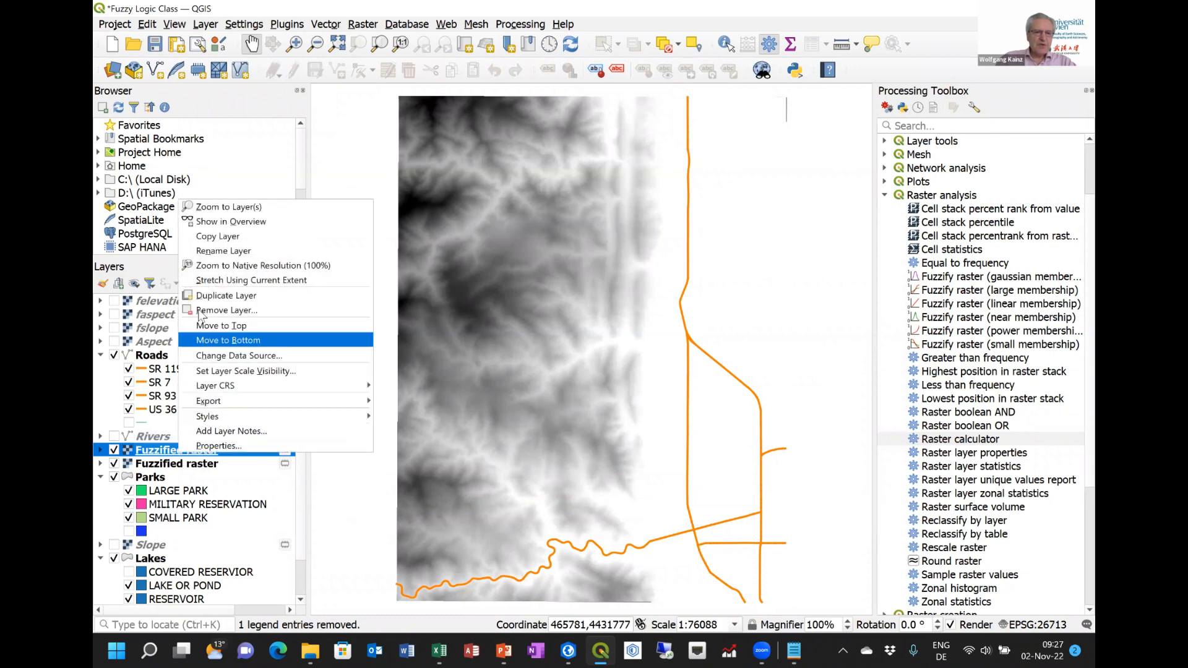
click(251, 311)
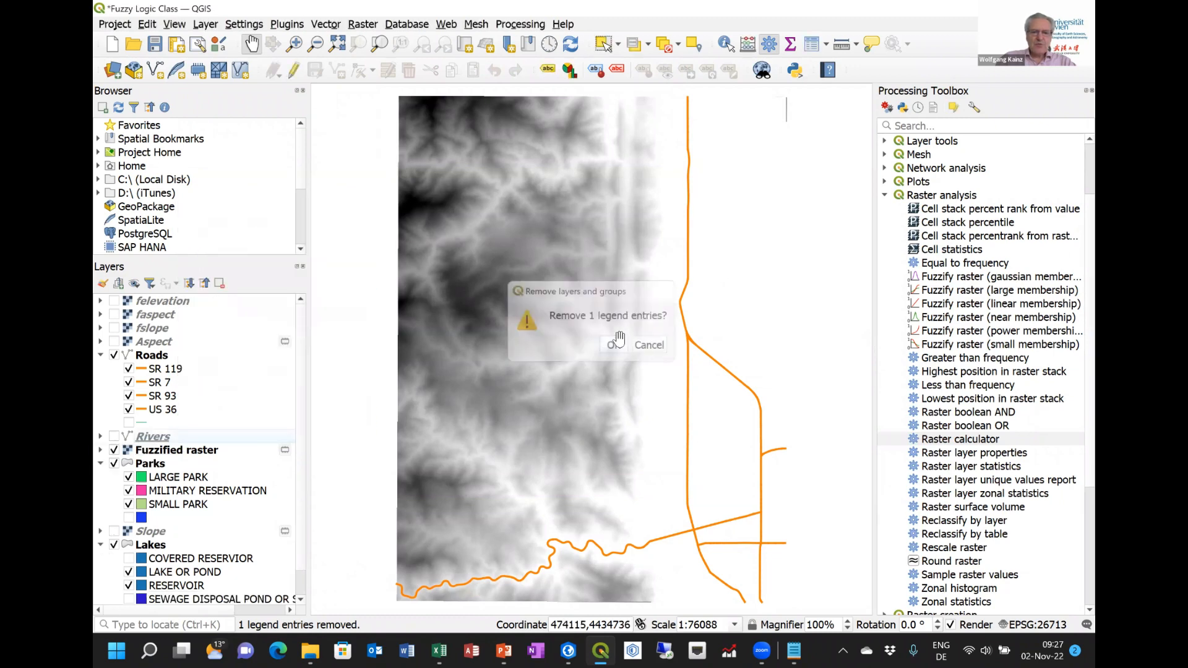
click(614, 345)
click(183, 456)
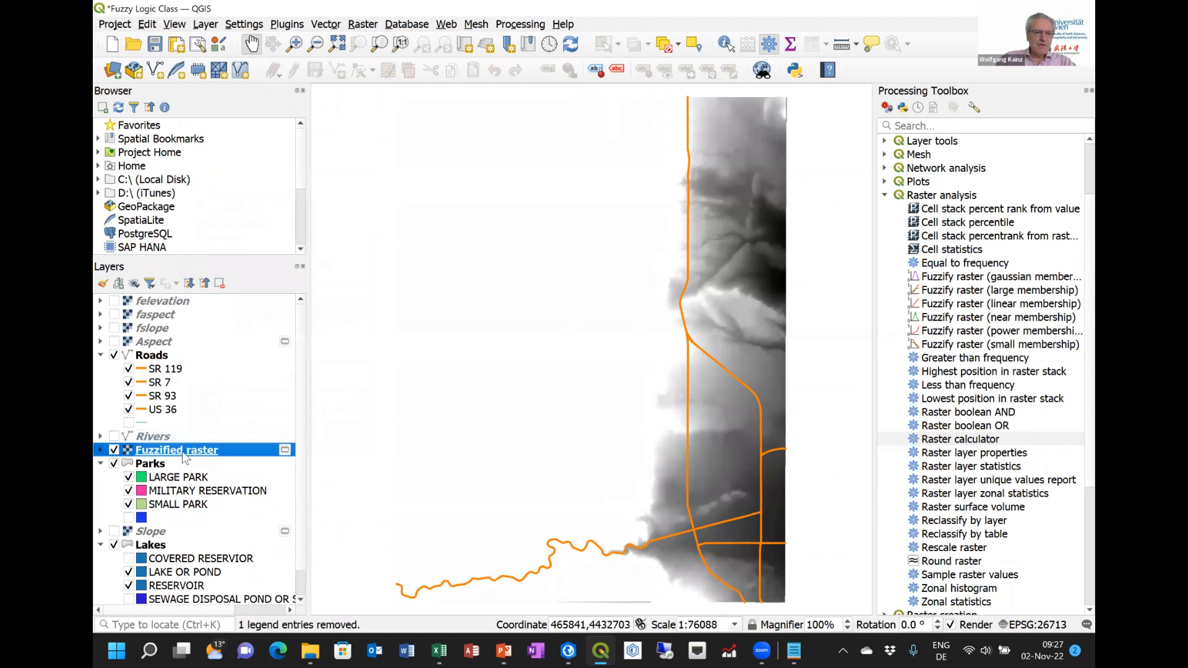
right_click(184, 457)
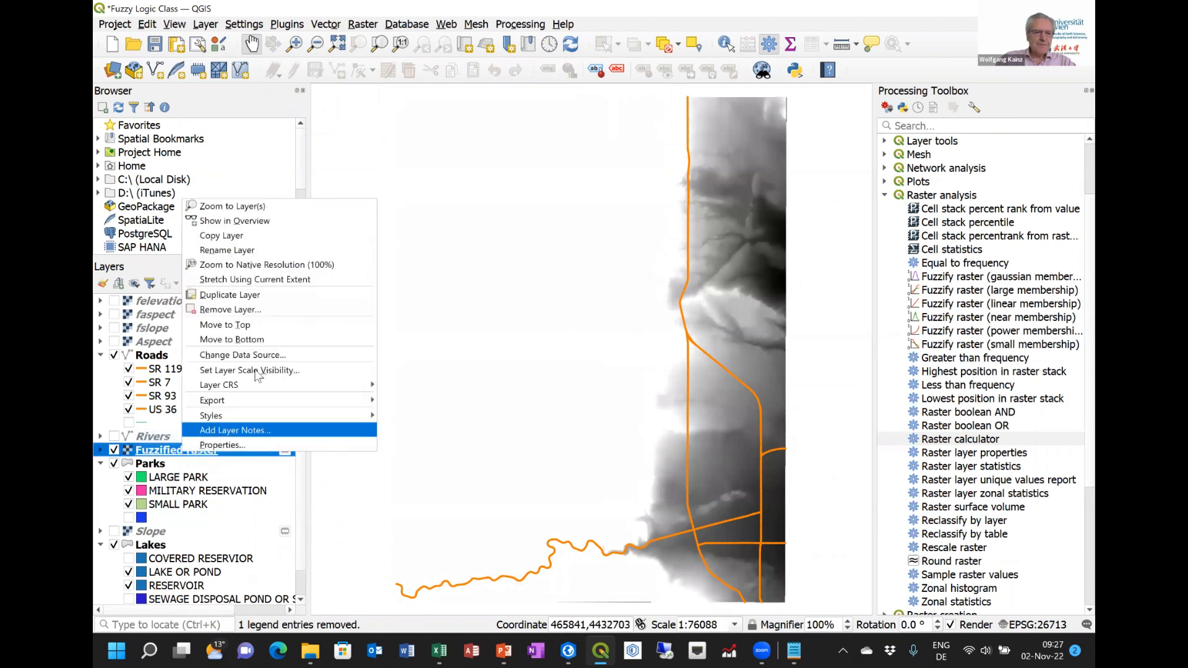
click(251, 310)
click(614, 344)
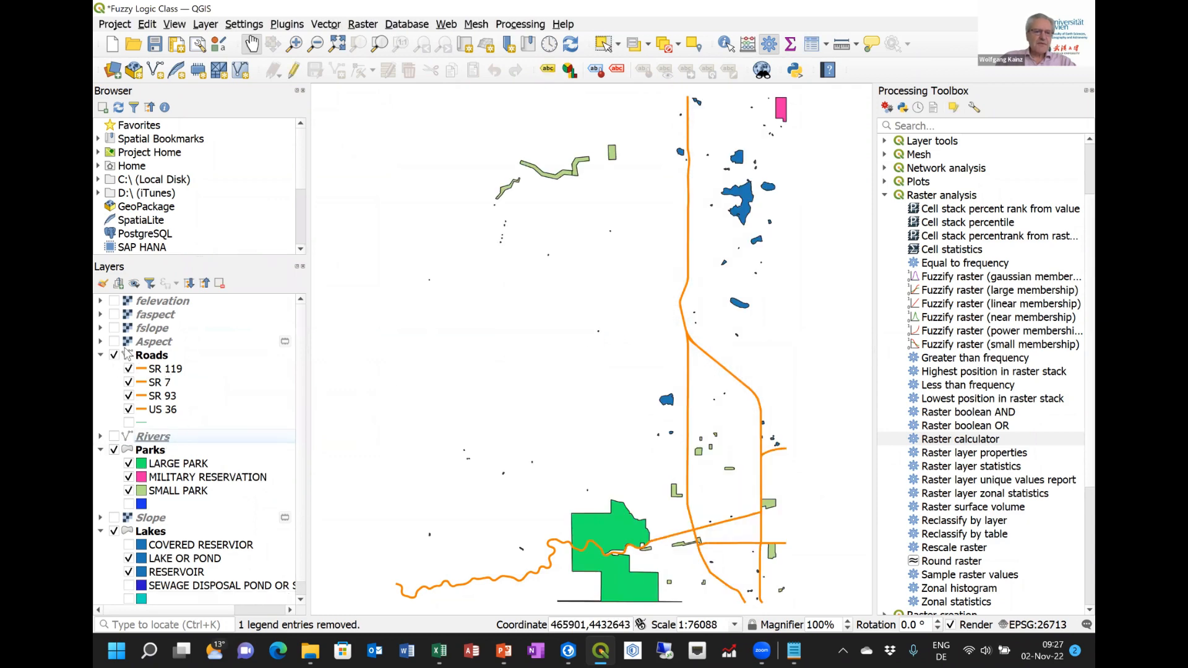
Show the fslope, faspect and felevation layers one after another to review the three fuzzy membership rasters
click(114, 328)
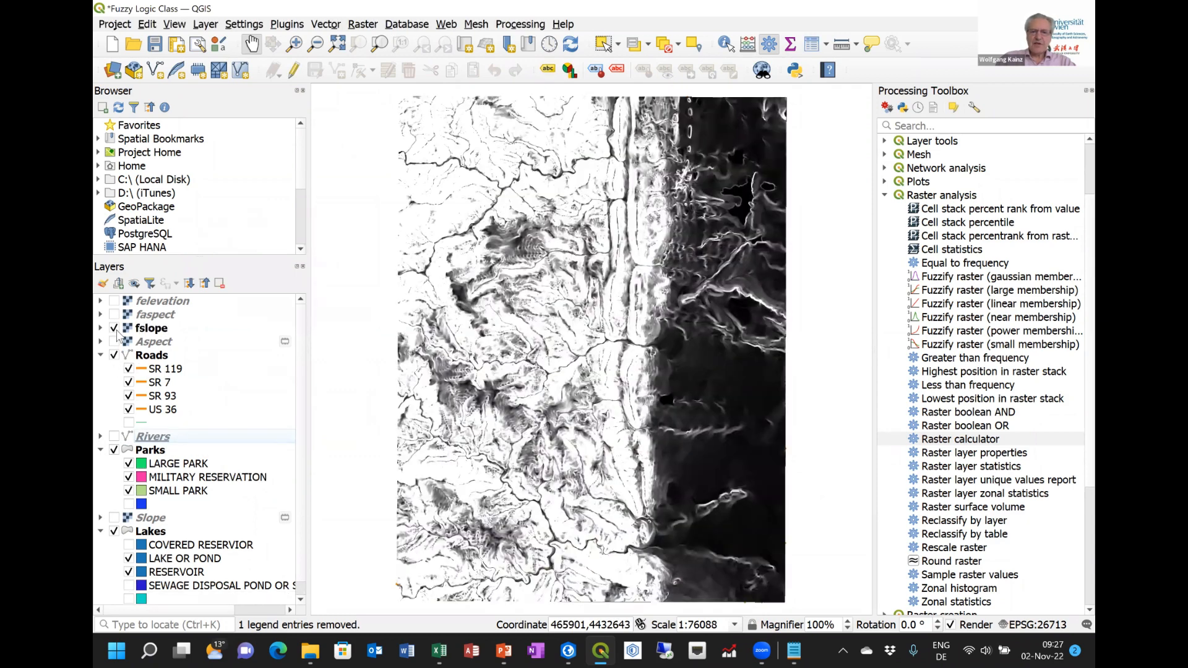
click(115, 315)
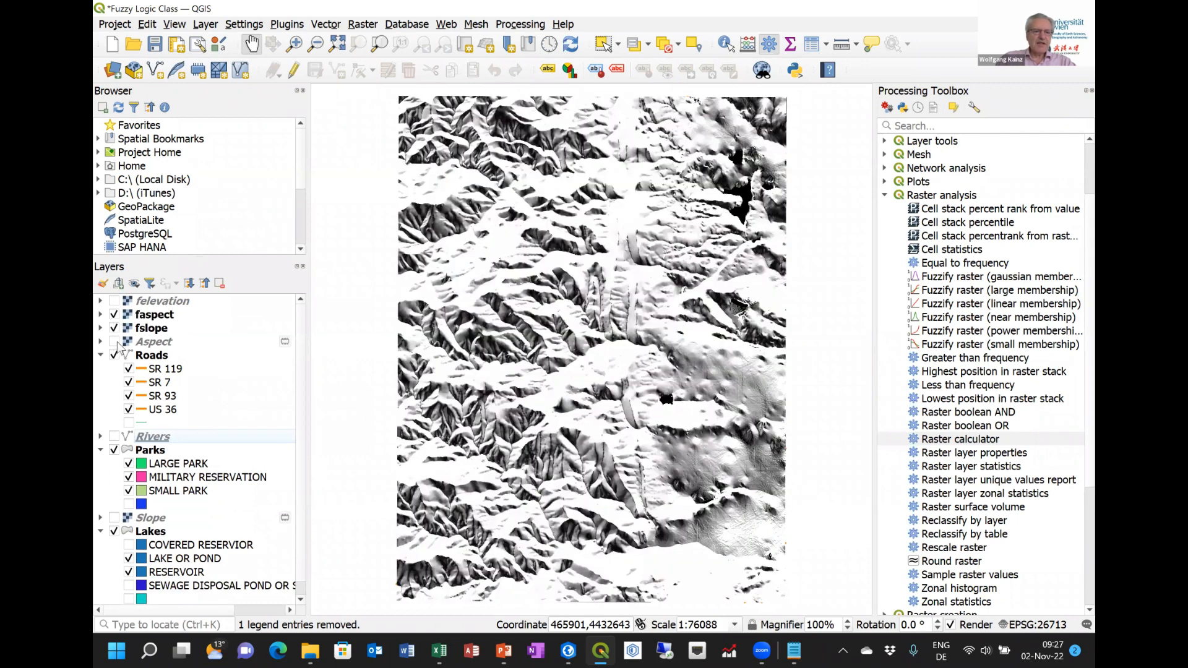
click(115, 328)
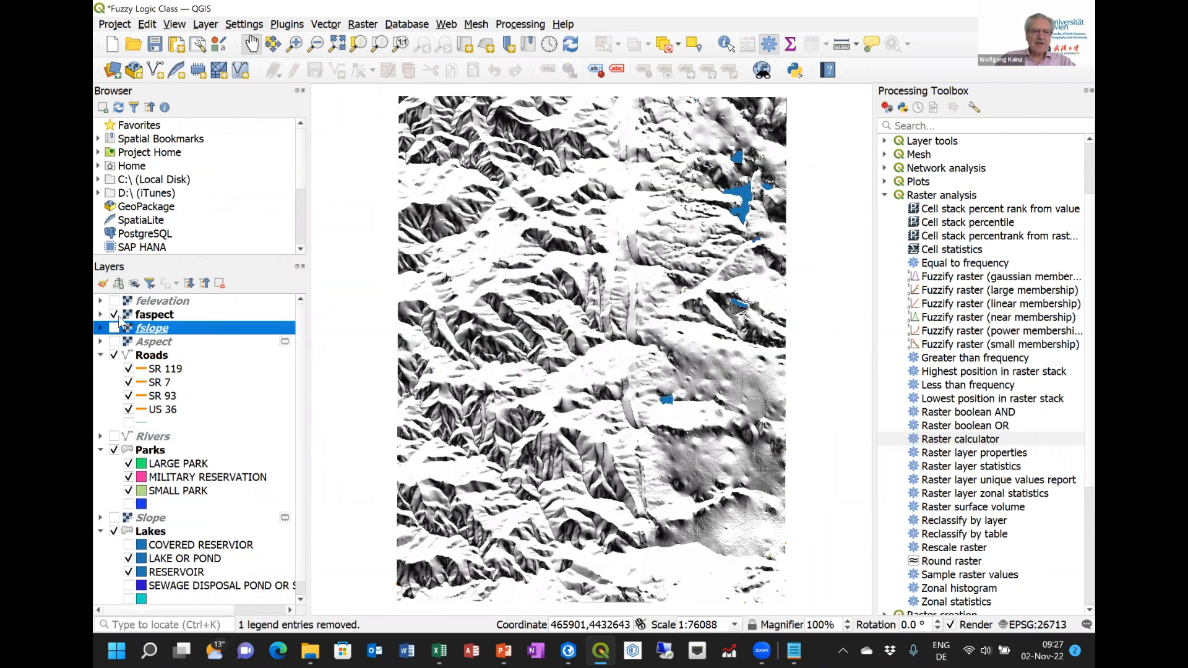
click(114, 315)
click(115, 328)
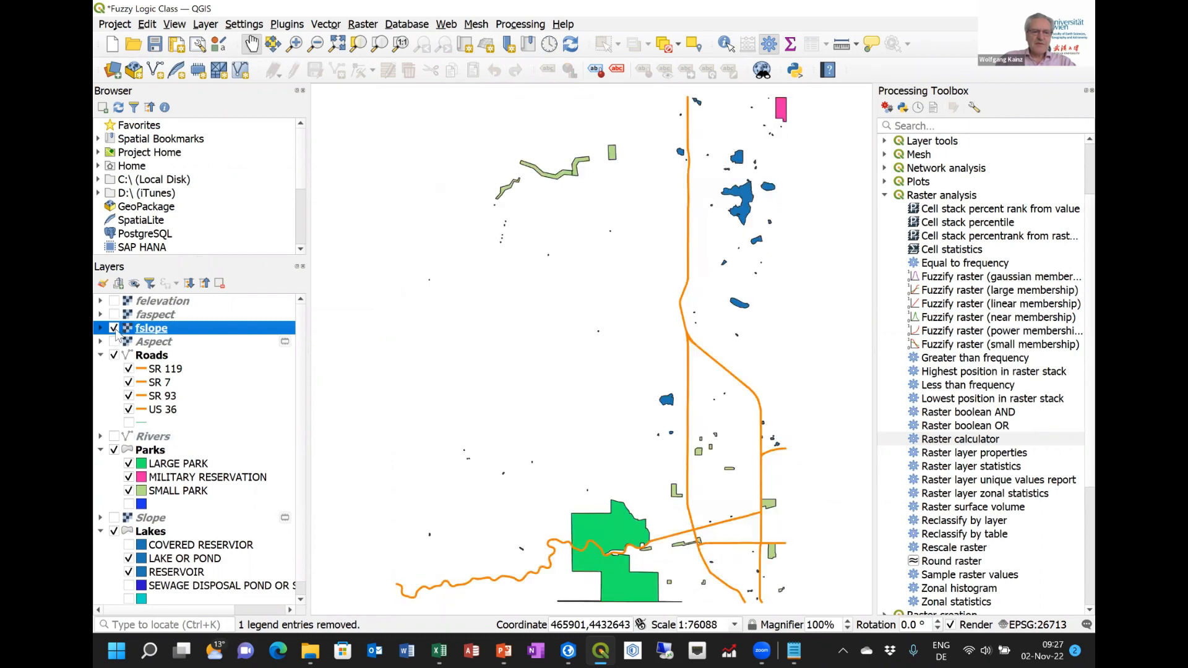
click(115, 314)
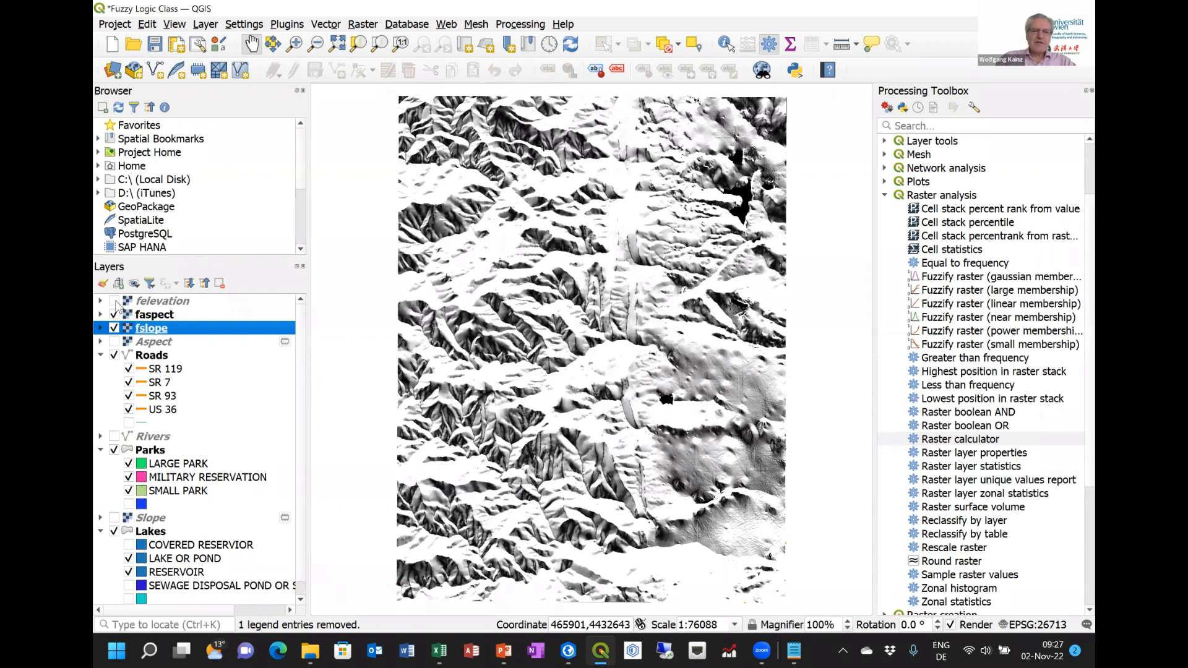
click(114, 301)
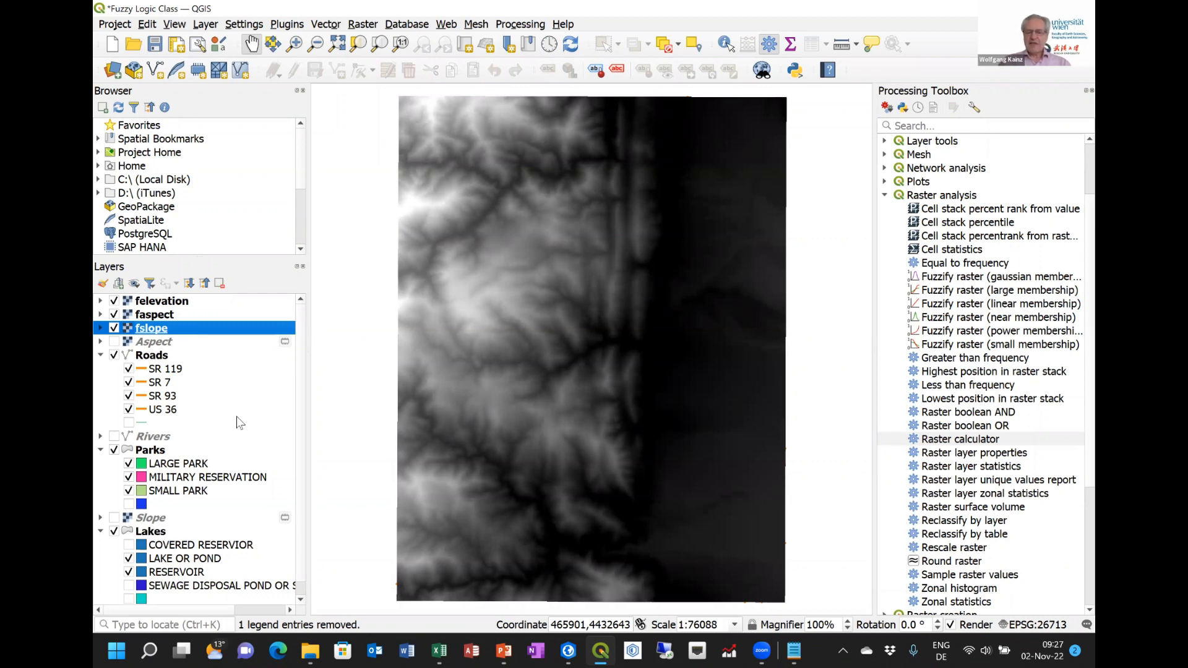
Switch to PowerPoint and select the expression "ENTITY_DEF" IS 'LAKE OR POND' OR "ENTITY_DEF" IS 'RESERVOIR' on the water body slide
key(alt+Tab)
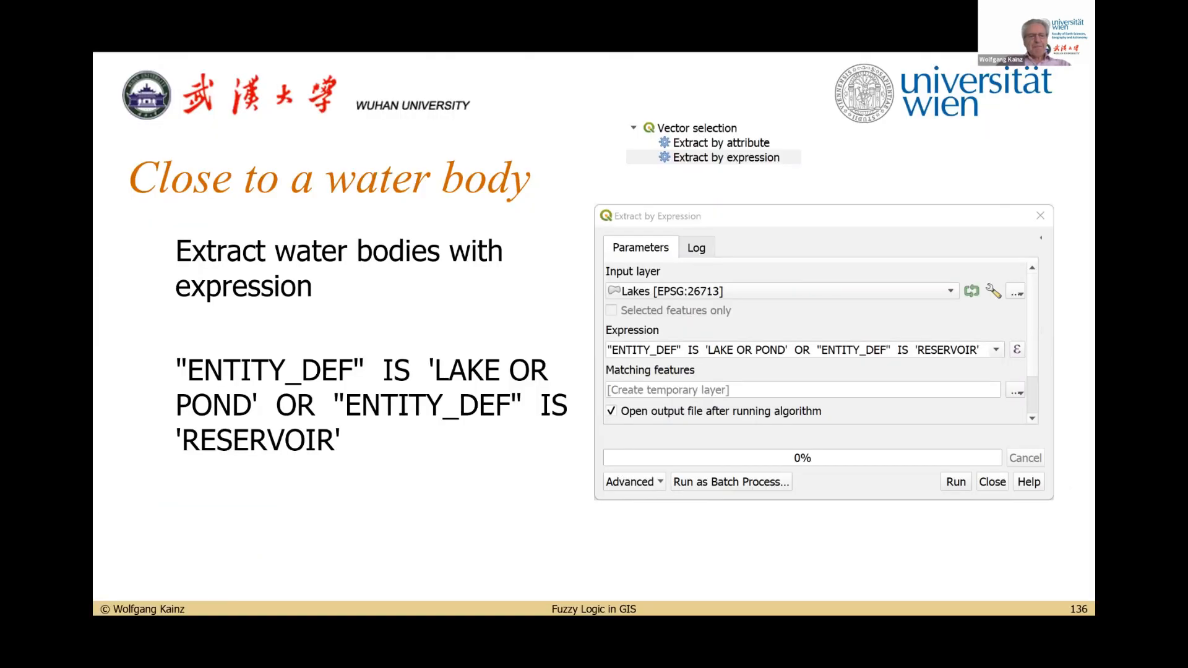
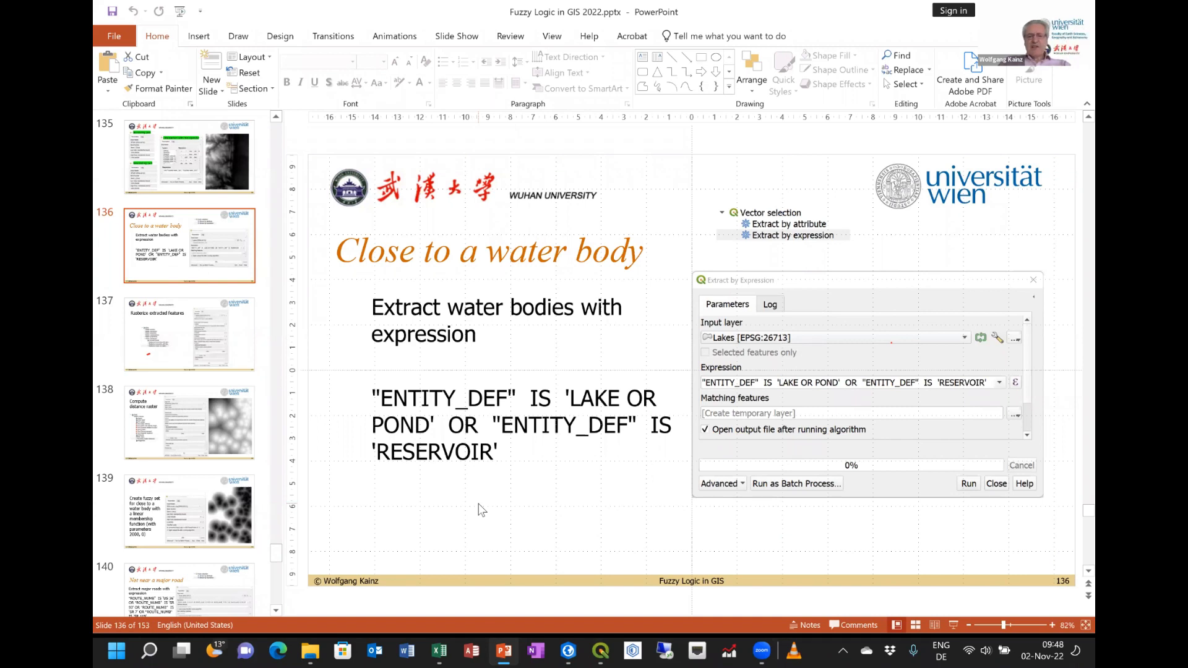
click(470, 395)
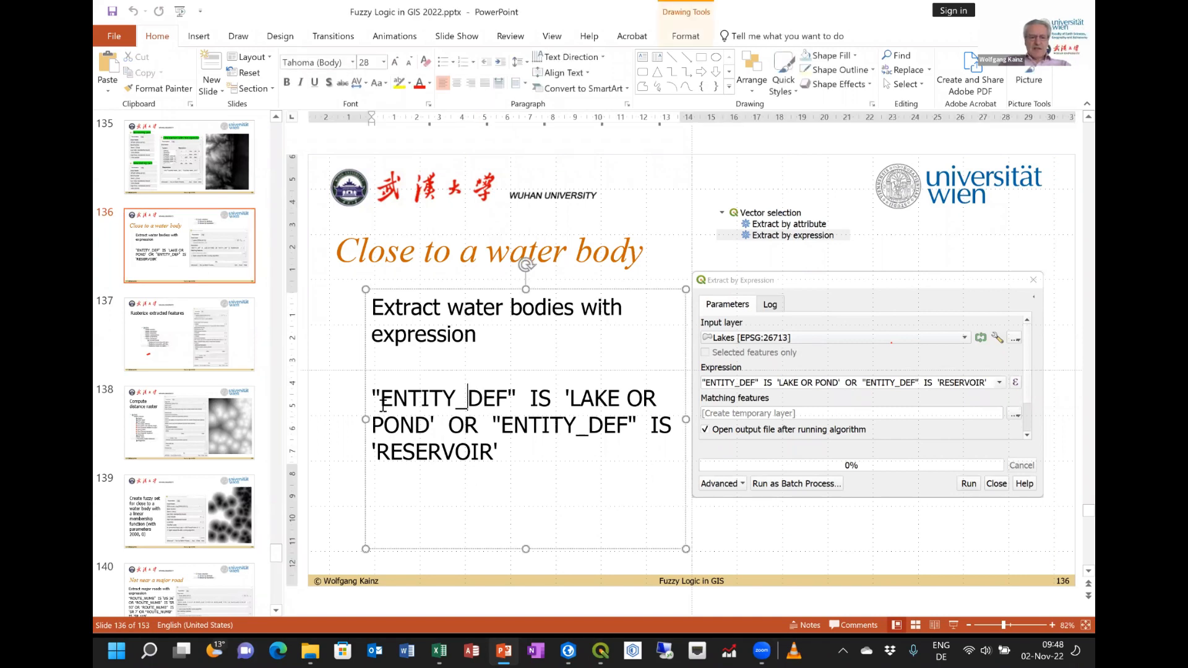
drag(372, 397, 513, 453)
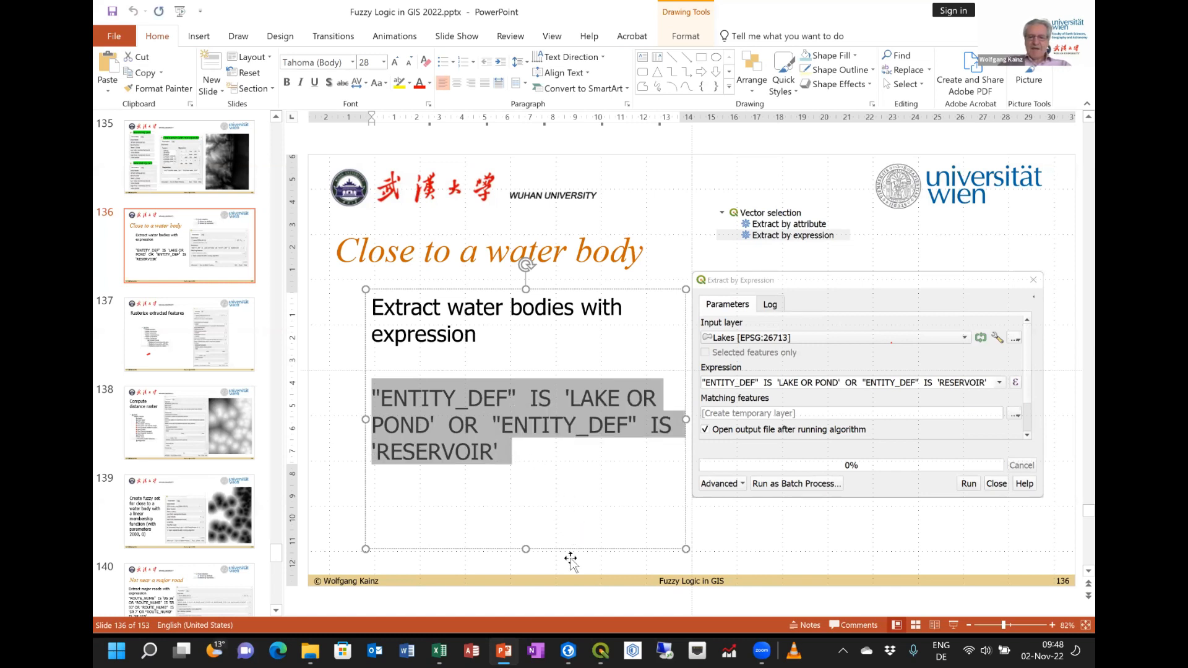
Switch back to QGIS and hide the fslope, faspect and felevation layers
click(600, 650)
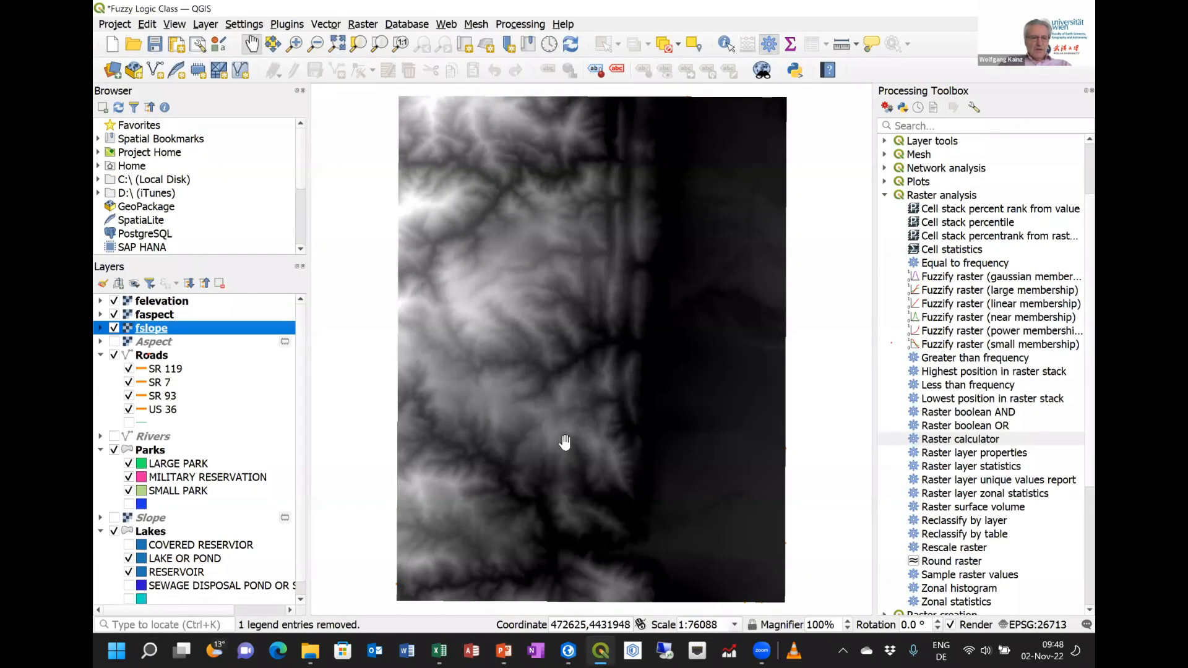
click(114, 329)
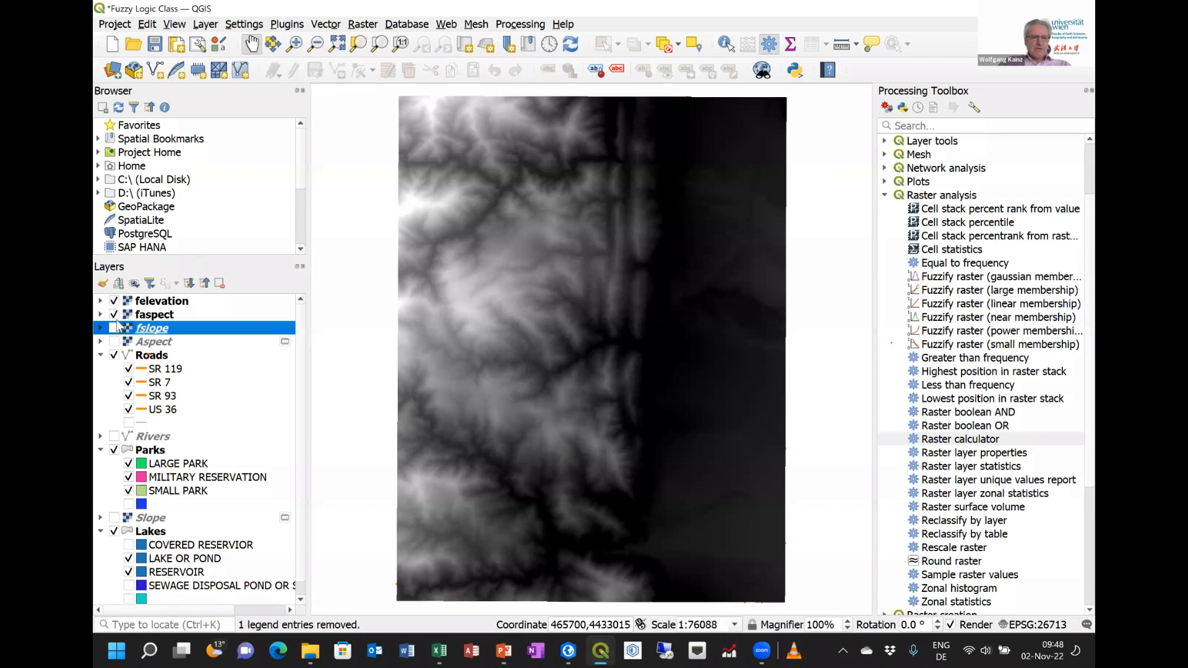
click(114, 314)
click(114, 301)
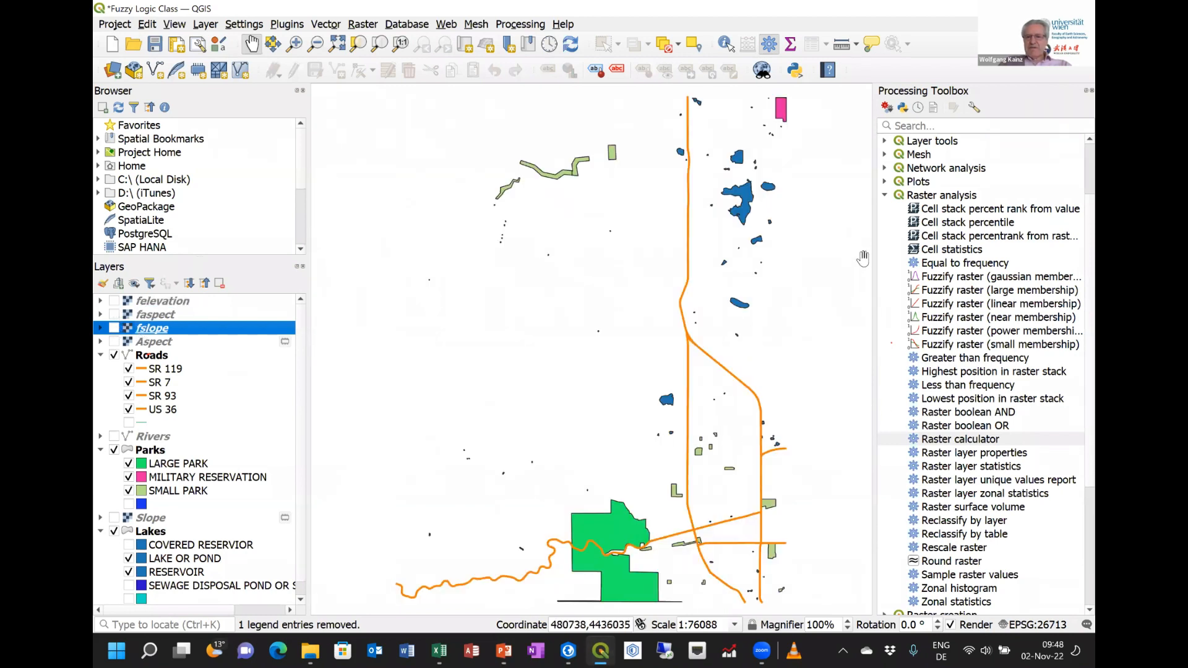
Look through the Vector analysis and Vector creation algorithms, and check the PowerPoint slide for which group contains Extract by expression
click(885, 197)
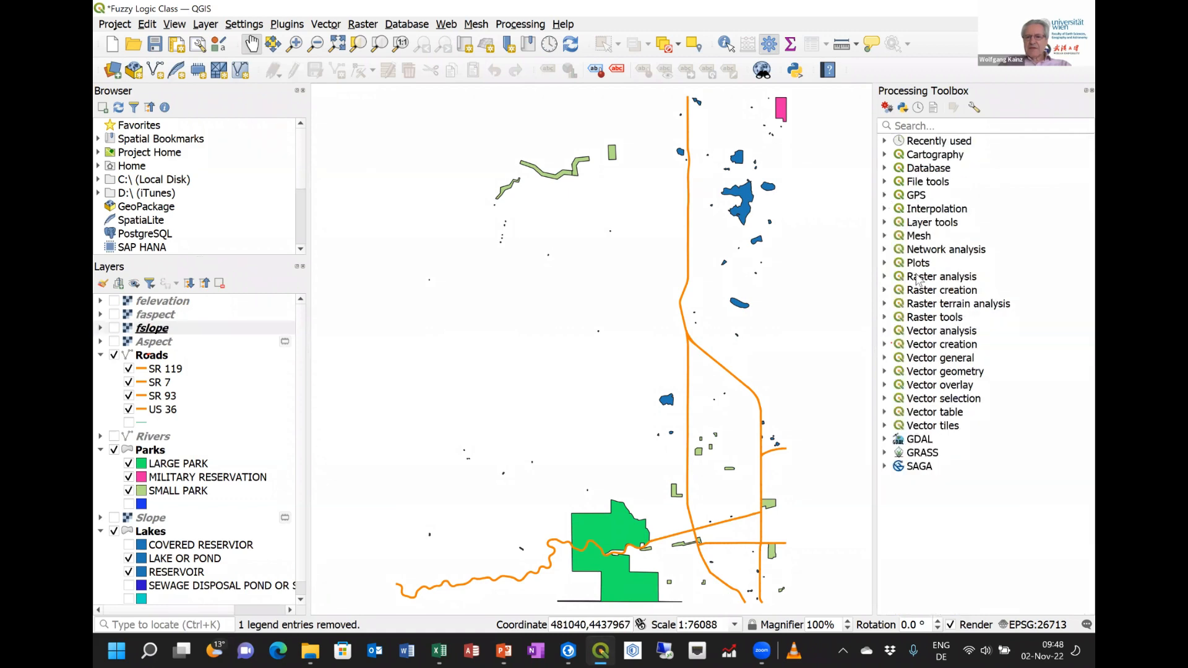
click(884, 332)
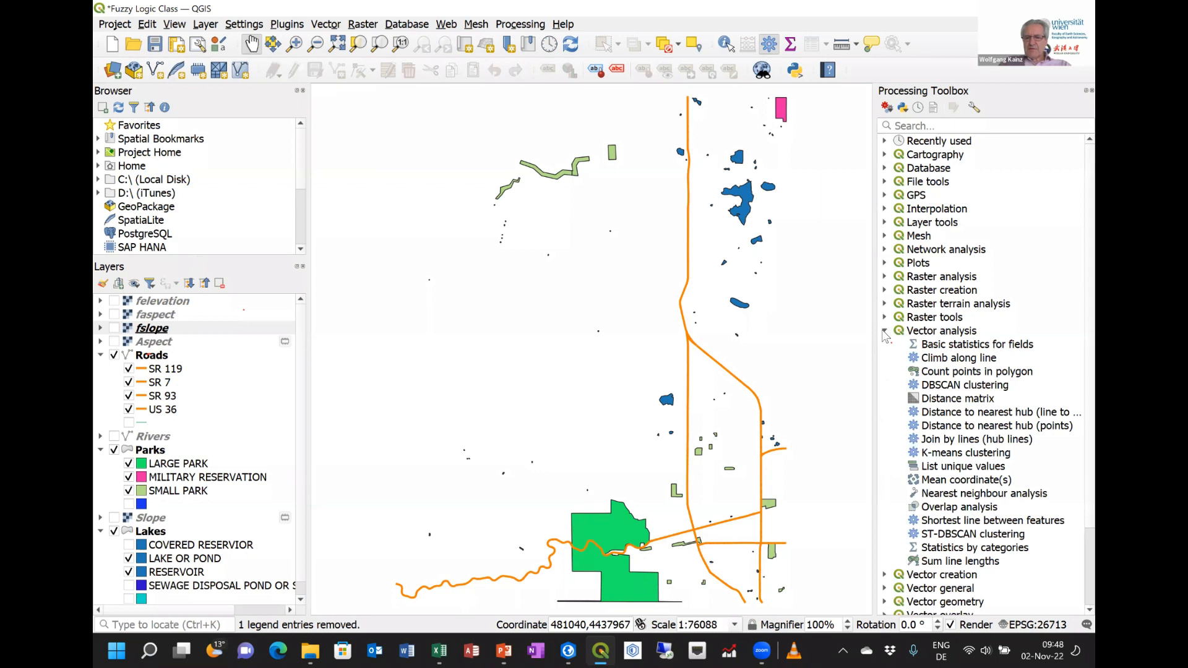
click(884, 331)
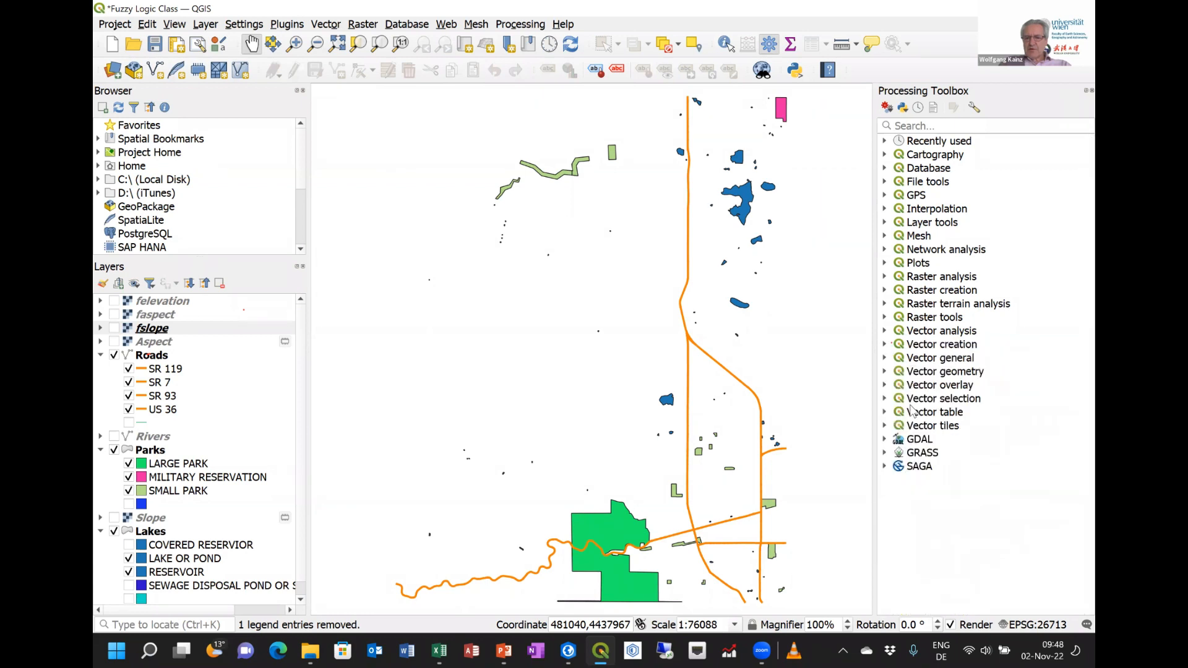
click(884, 345)
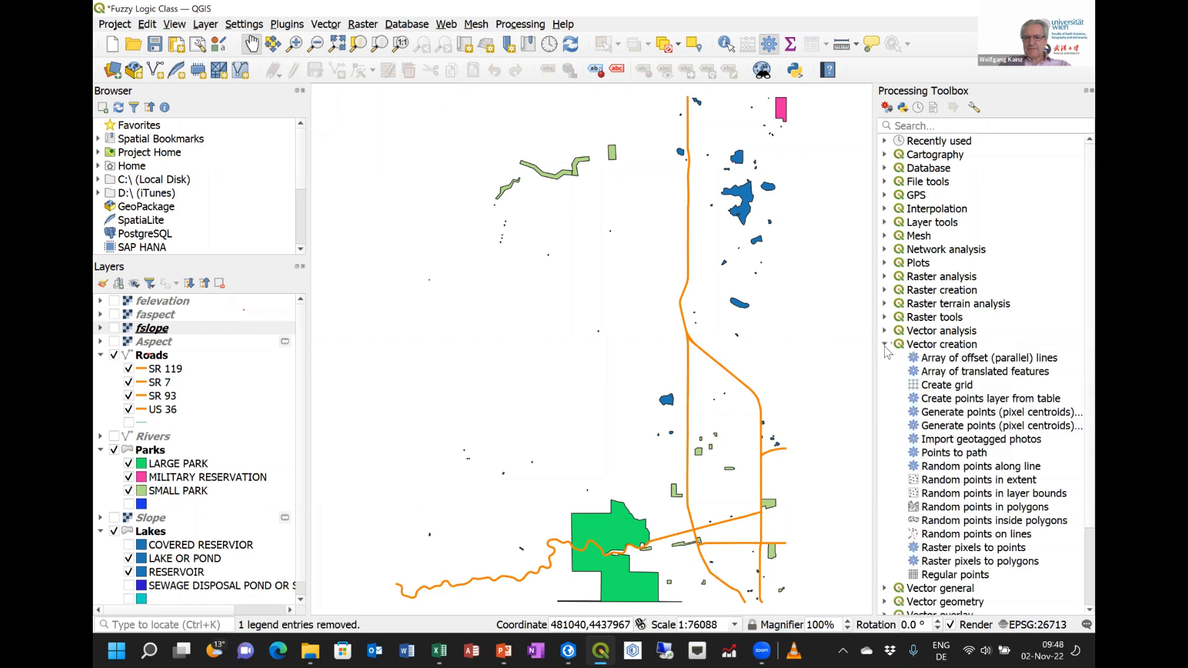
click(885, 346)
click(504, 651)
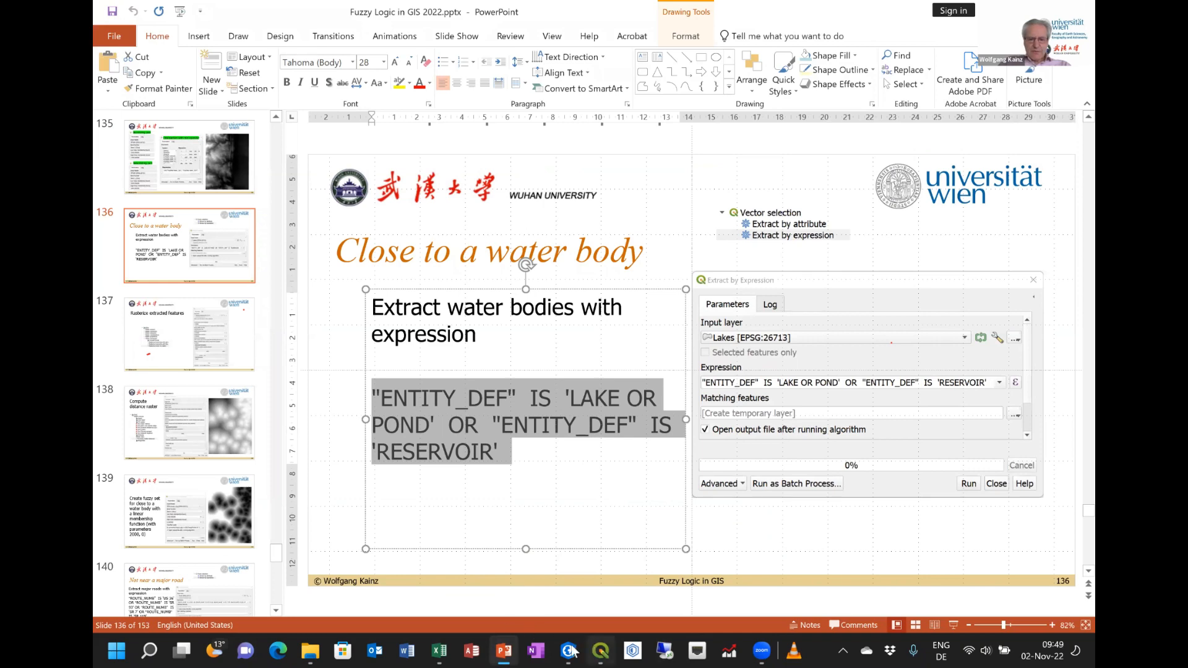
click(595, 650)
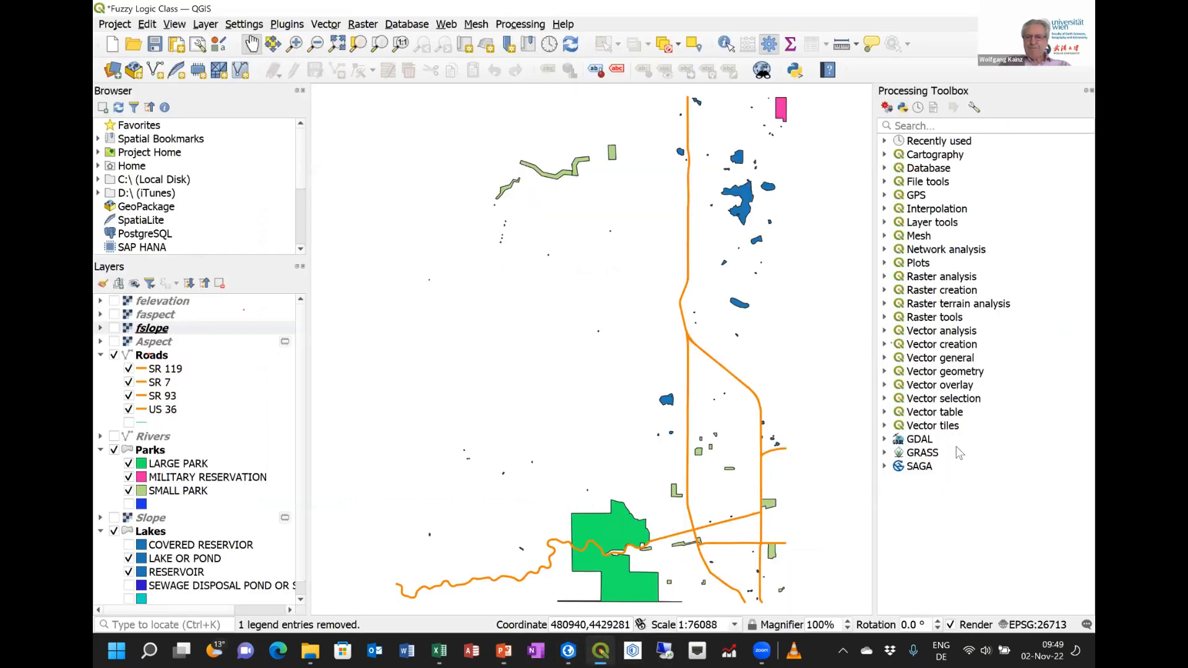
Open the Extract by expression algorithm from the Vector selection group and choose Lakes as its input layer
click(884, 398)
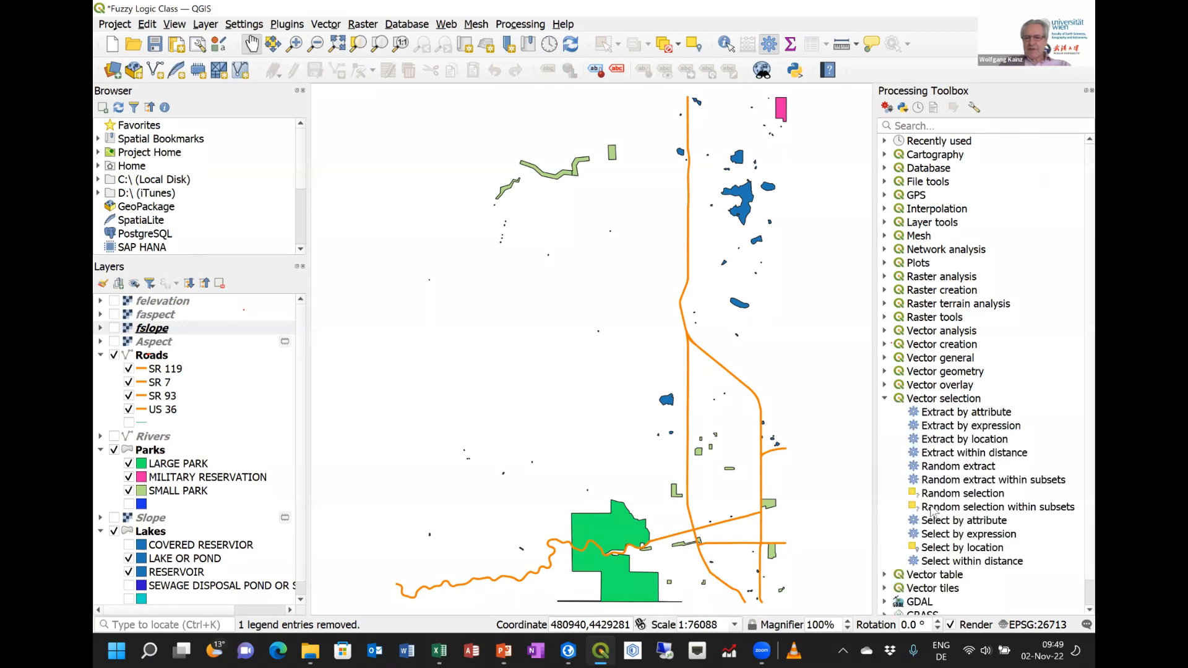
double_click(950, 426)
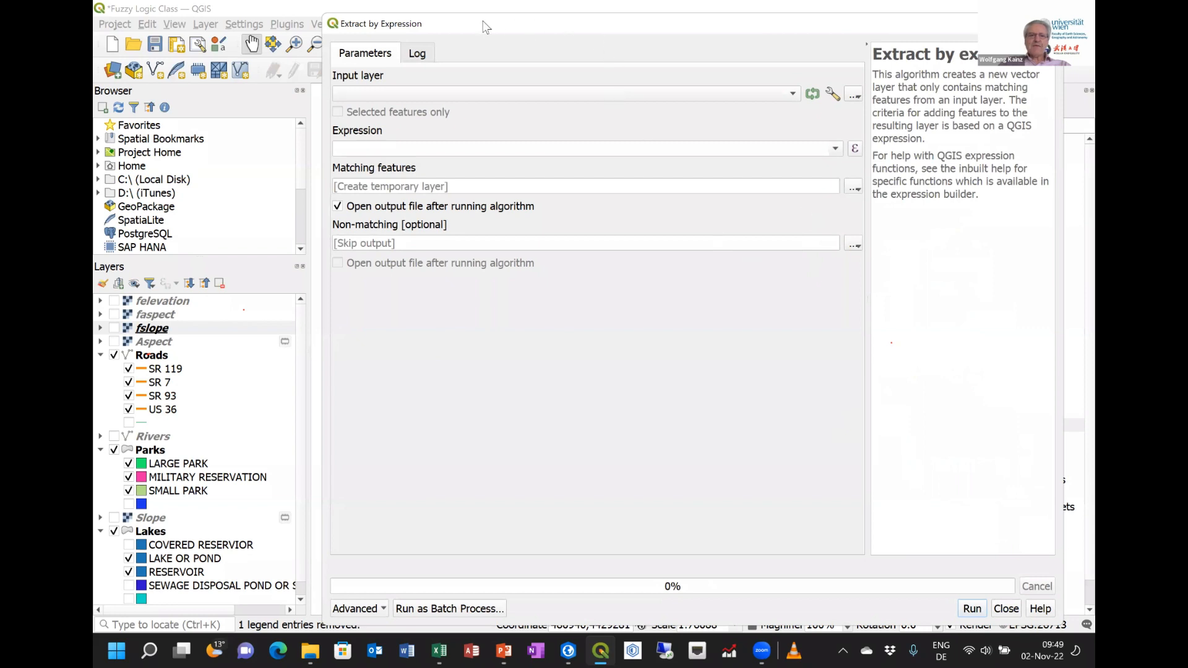
drag(459, 23, 375, 17)
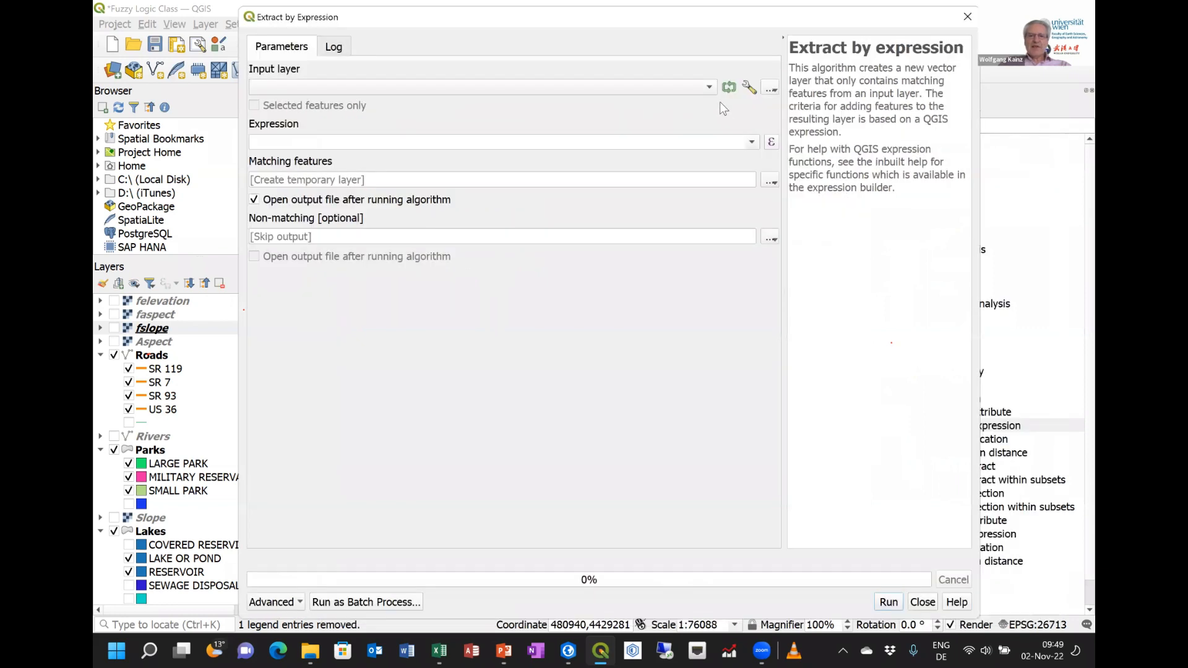
click(709, 88)
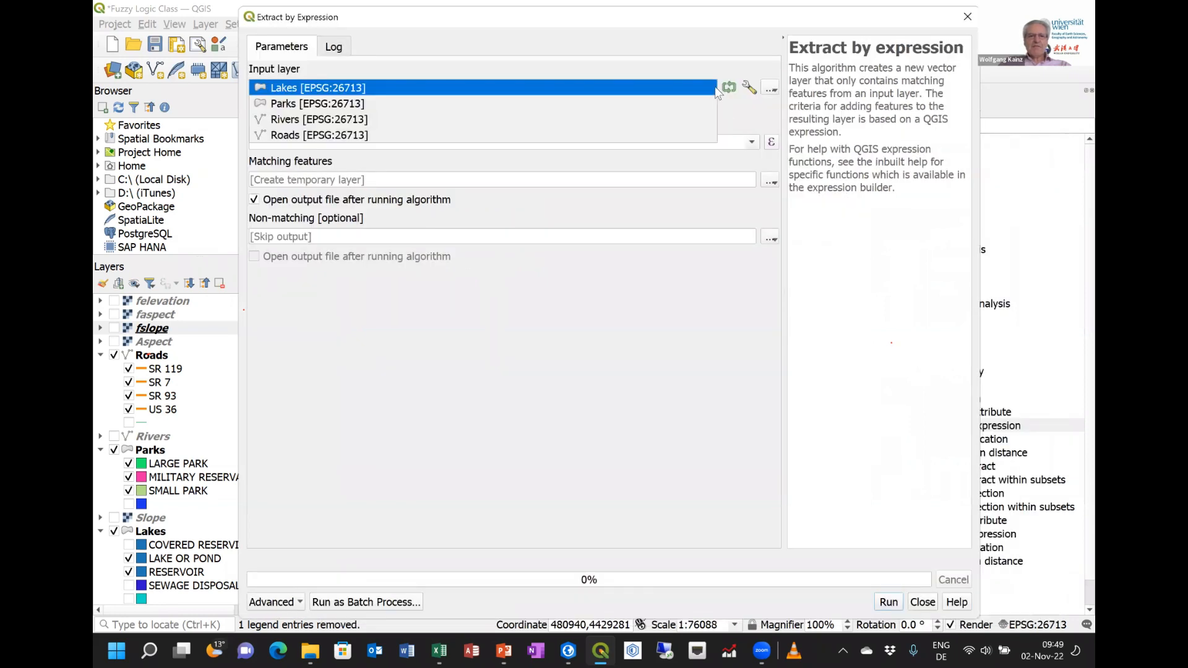
click(297, 90)
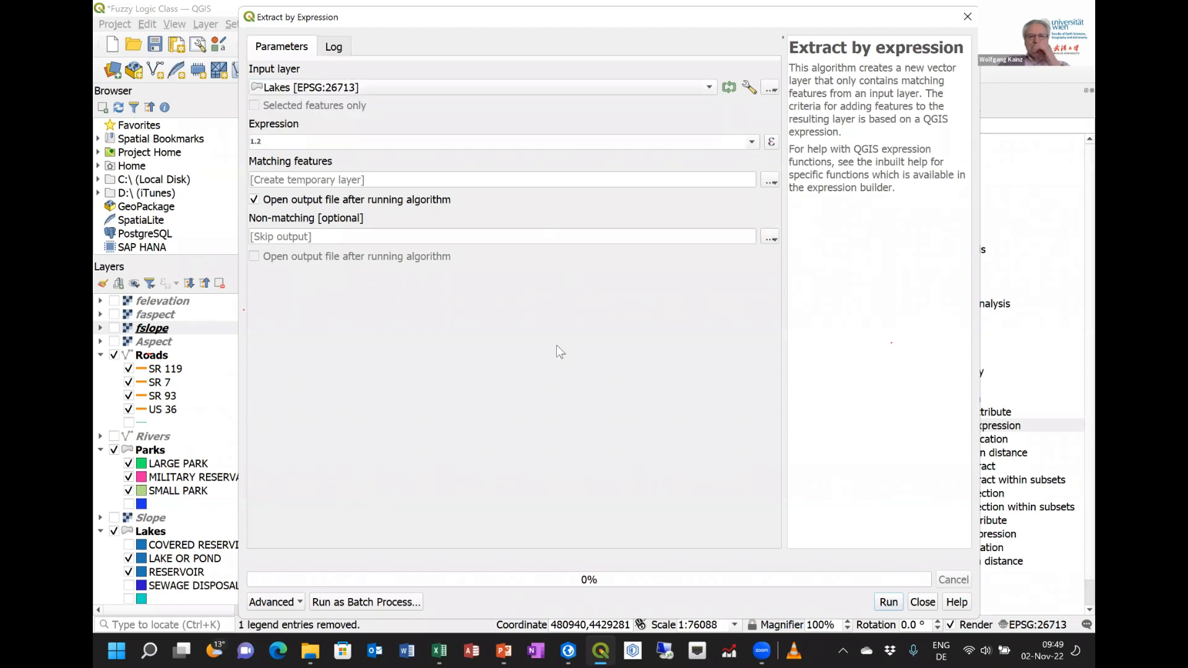
Extract the features matching "ENTITY_DEF" IS 'LAKE OR POND' OR "ENTITY_DEF" IS 'RESERVOIR' to a temporary layer and close the dialog
click(349, 142)
text("ENTITY_DEF"  IS  'LAKE OR POND'  OR  "ENTITY_DEF"  IS  'RESERVOIR')
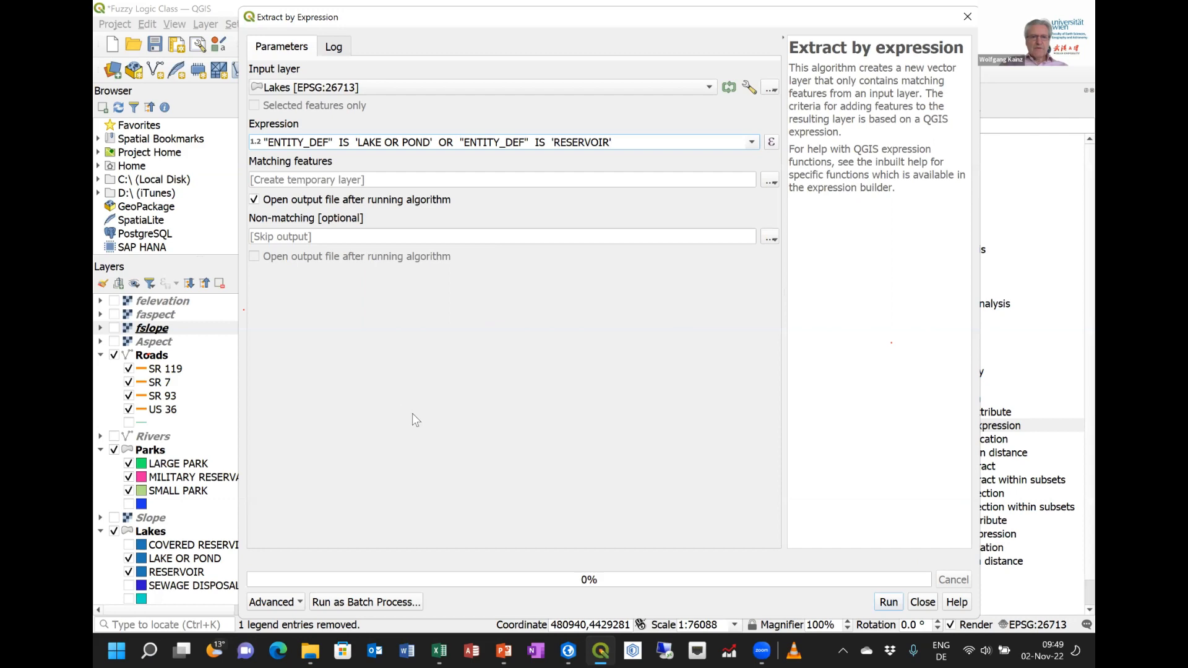
click(884, 603)
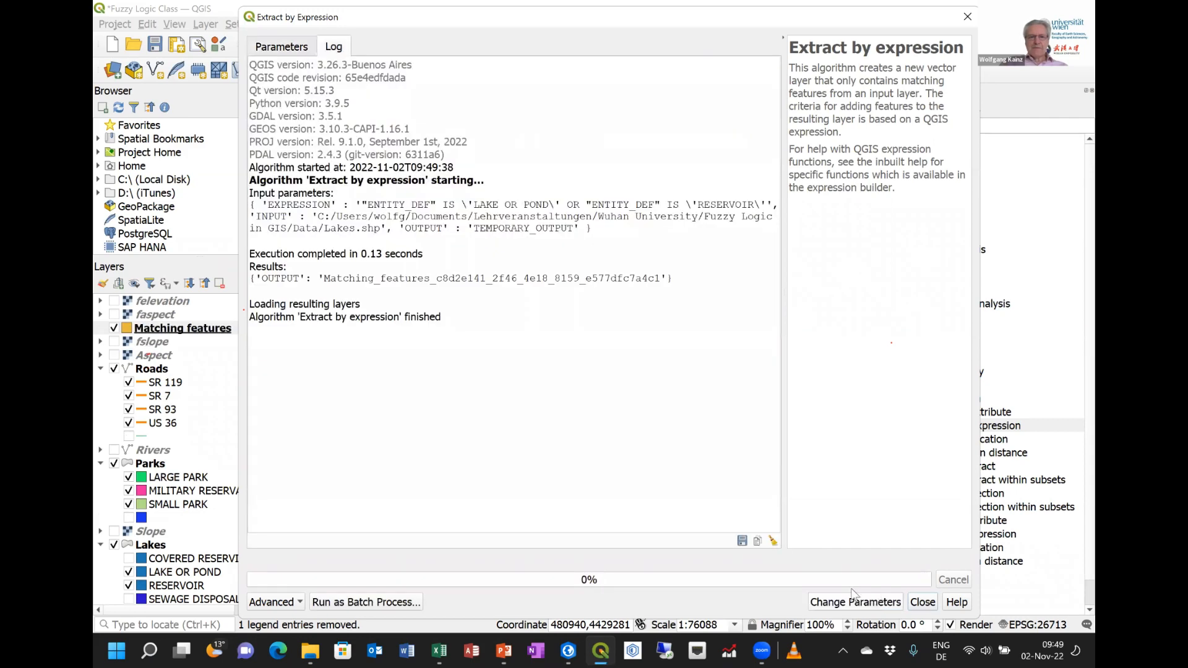
click(966, 22)
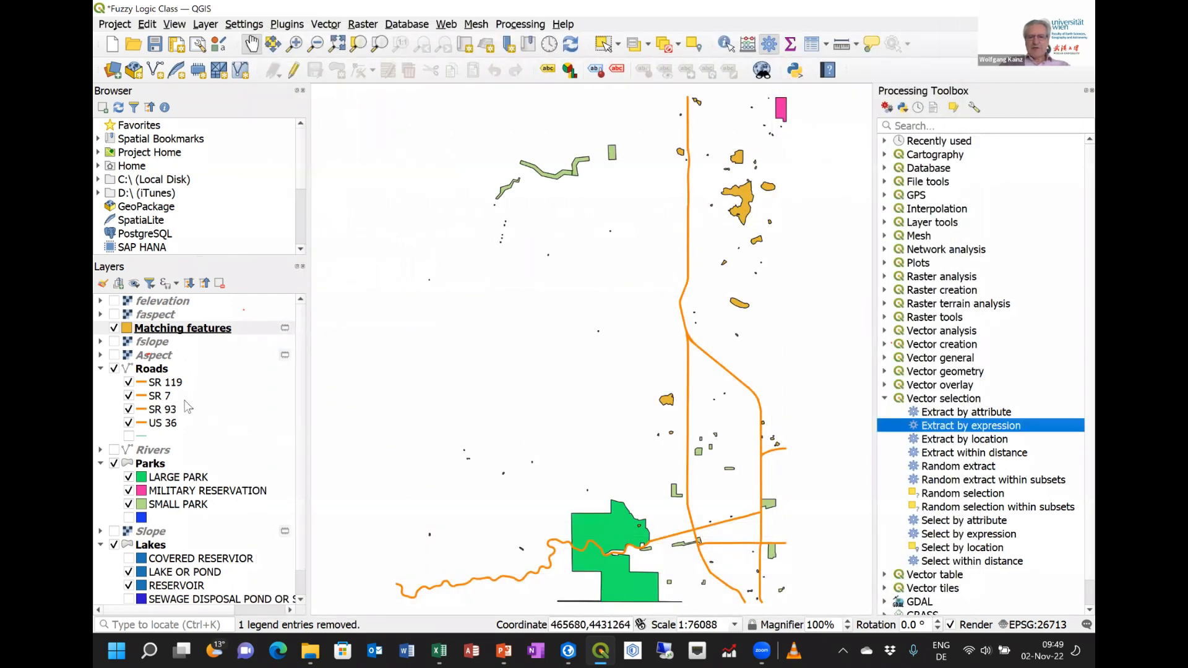
Hide the Parks, Lakes and Roads layers so only the extracted water bodies are shown, toggling Matching features off and on
click(115, 466)
click(114, 546)
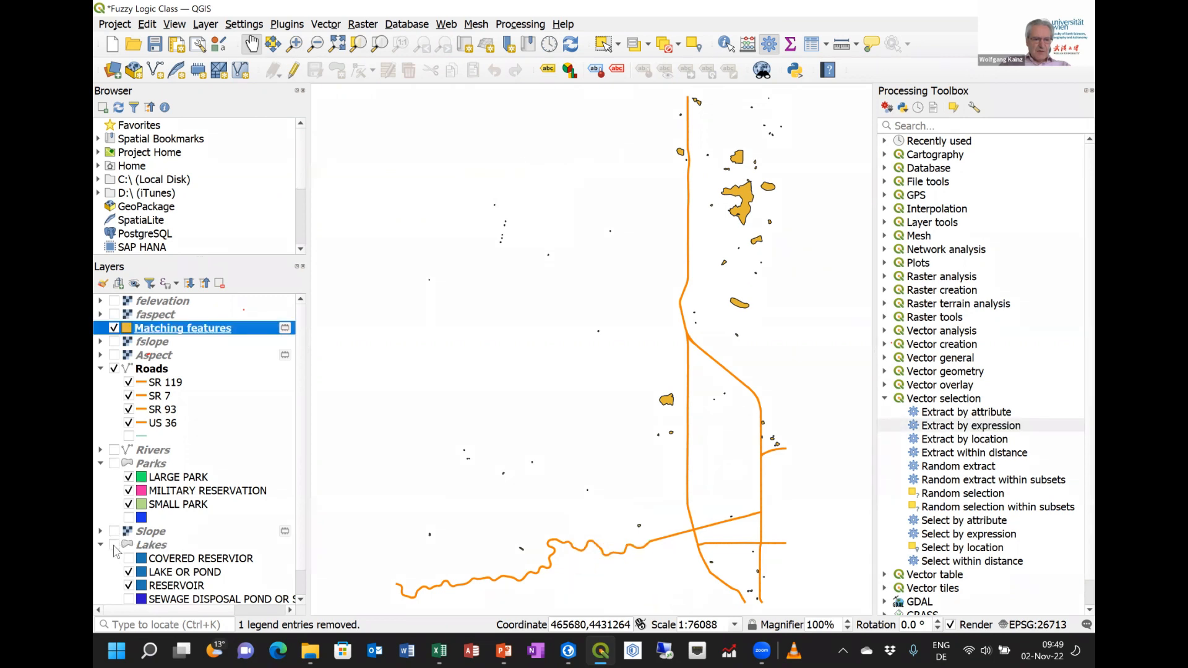
scroll(149, 556, down, 1)
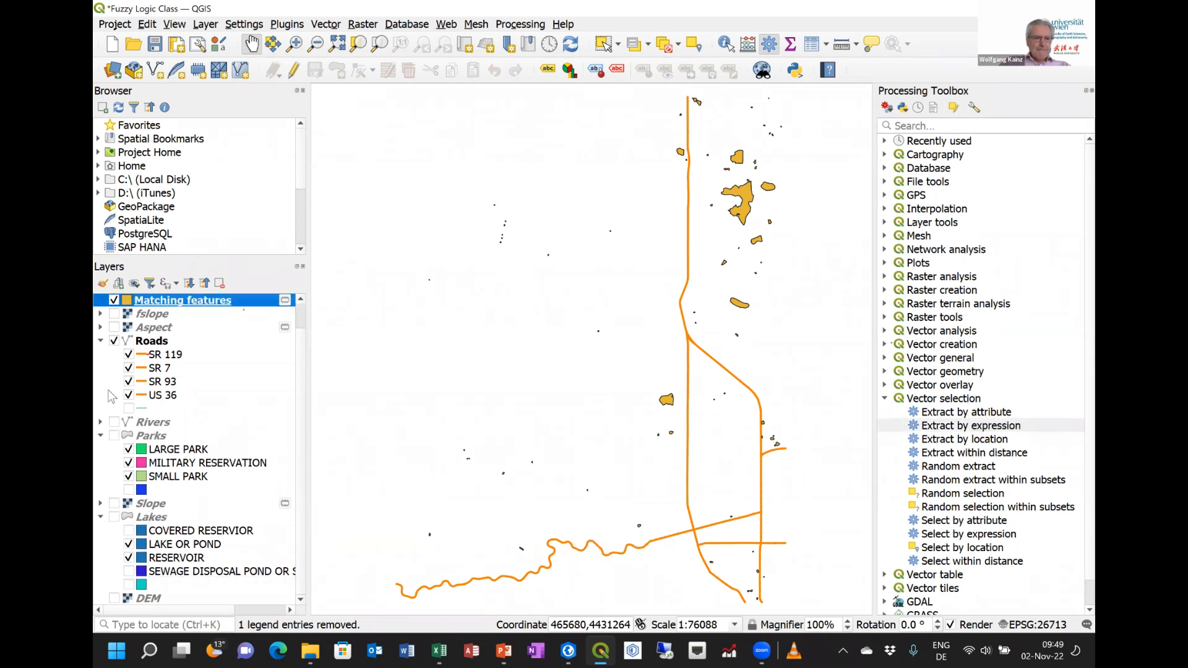
click(114, 341)
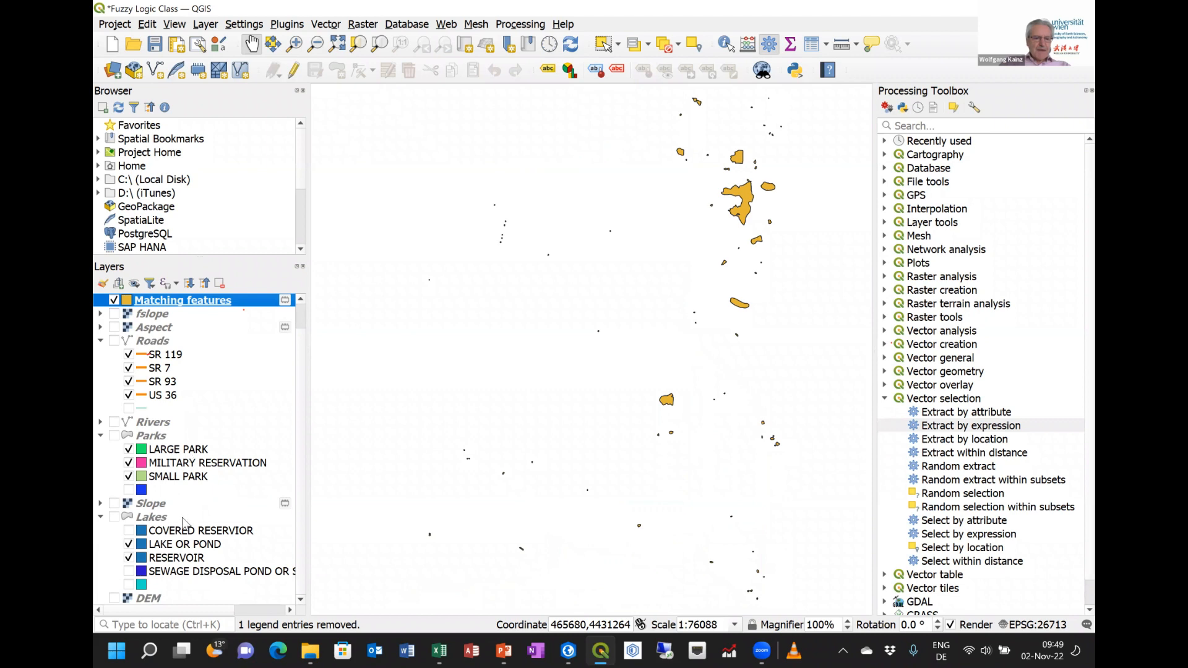
scroll(196, 519, up, 1)
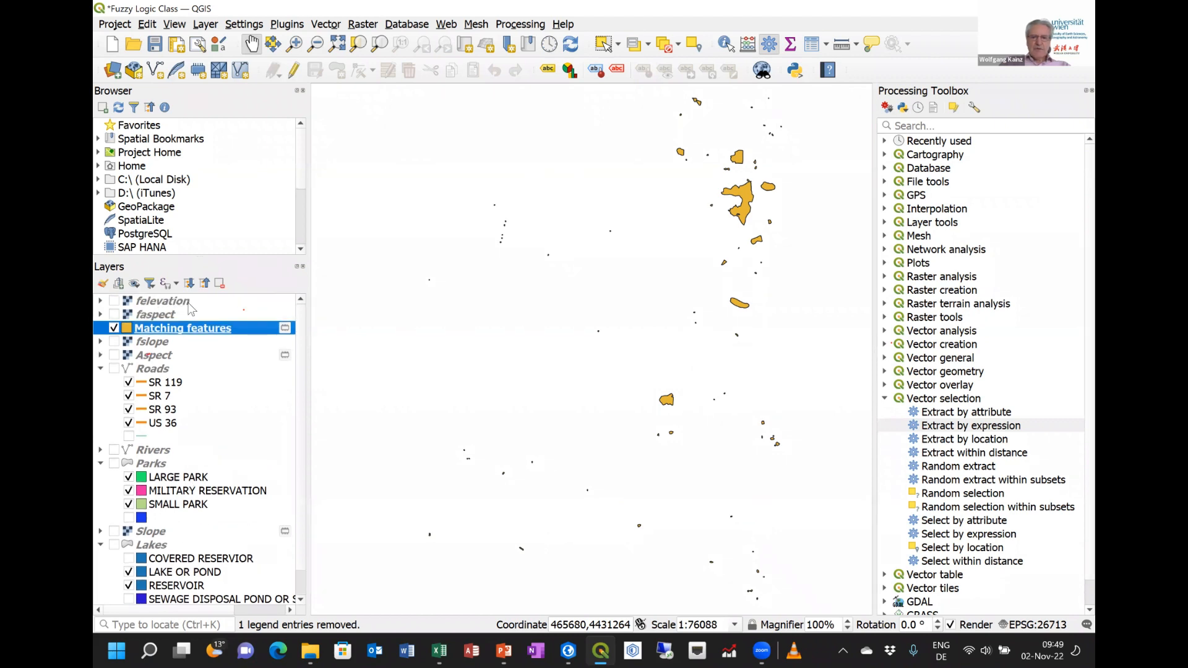
click(116, 329)
click(115, 329)
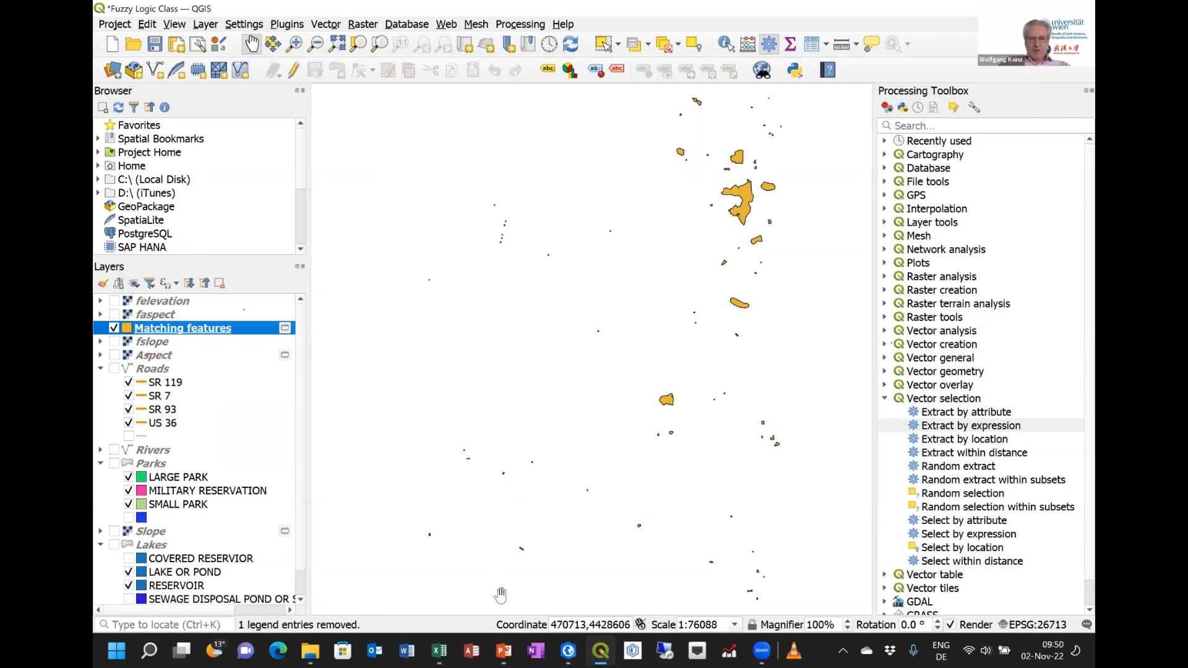
Switch to PowerPoint and show slide 137, Rasterize extracted features, to read the rasterize settings
click(513, 651)
click(541, 517)
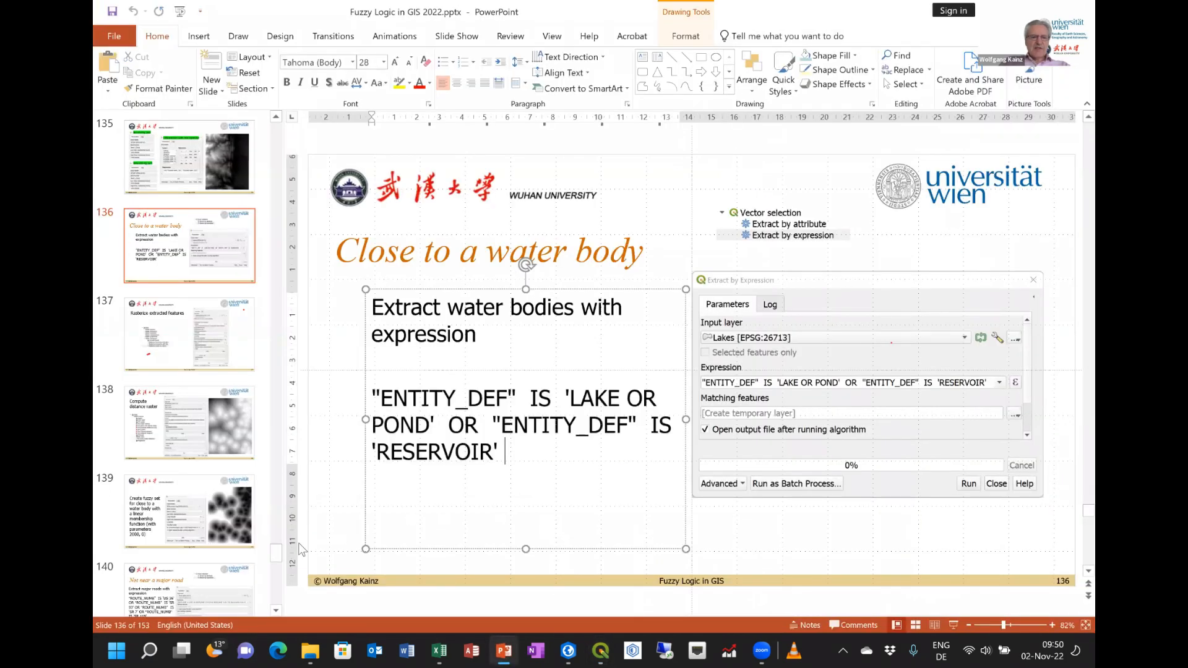
click(189, 334)
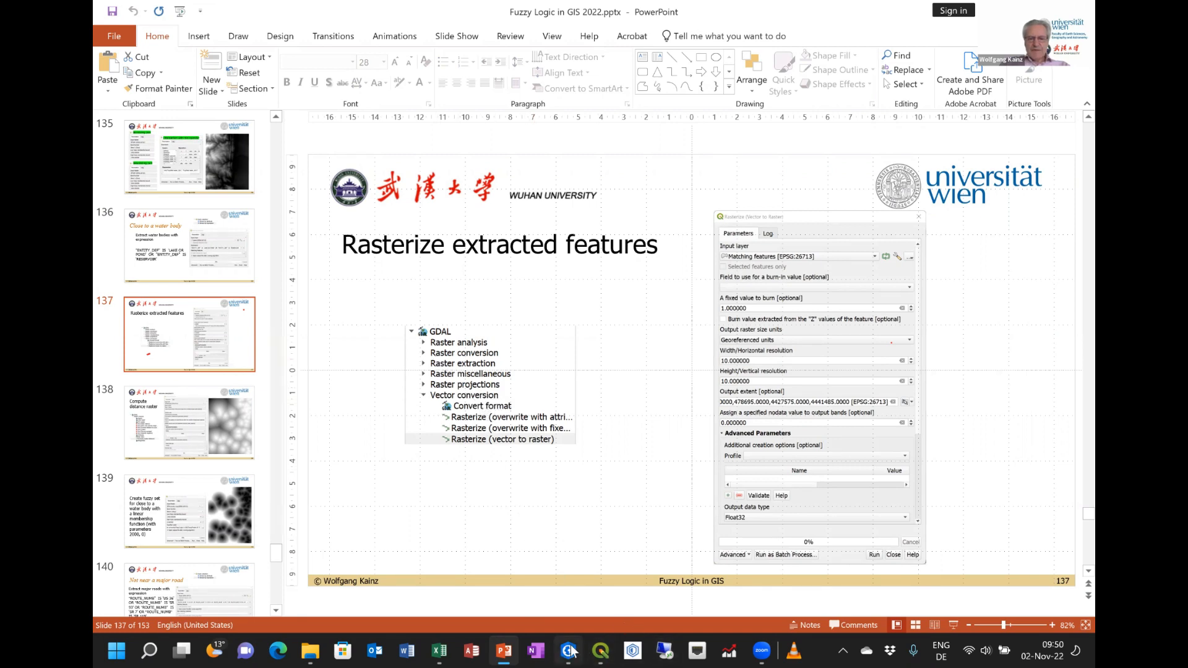
Switch back to QGIS and open the Rasterize (vector to raster) algorithm from the GDAL Vector conversion group
click(600, 649)
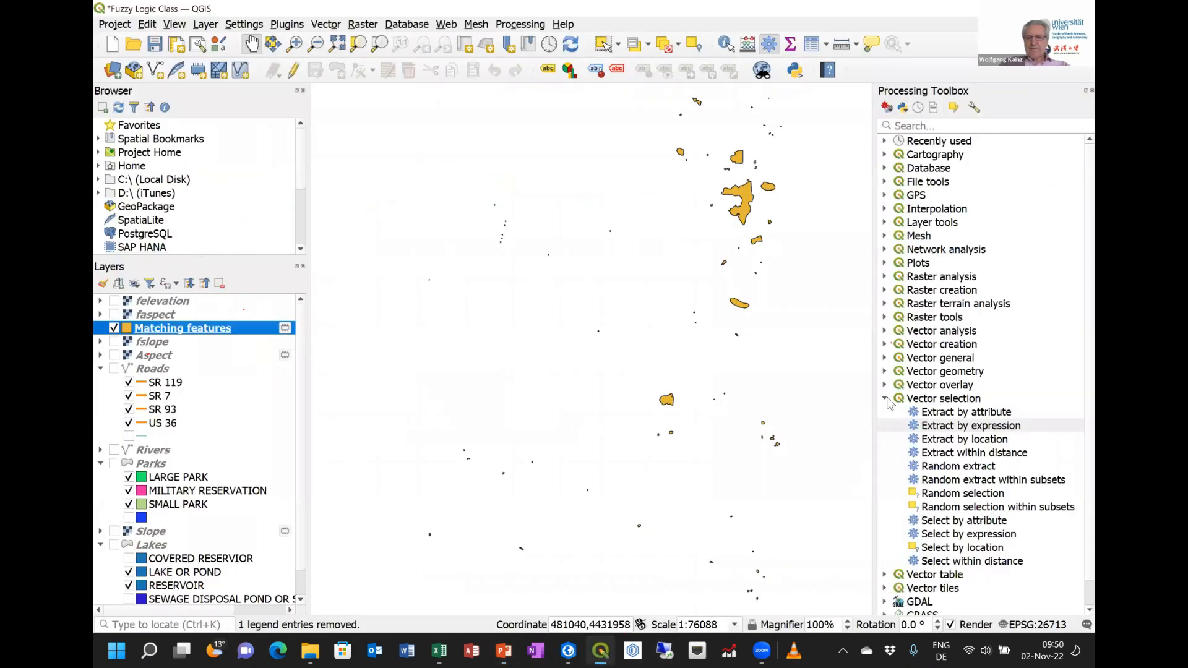
click(884, 398)
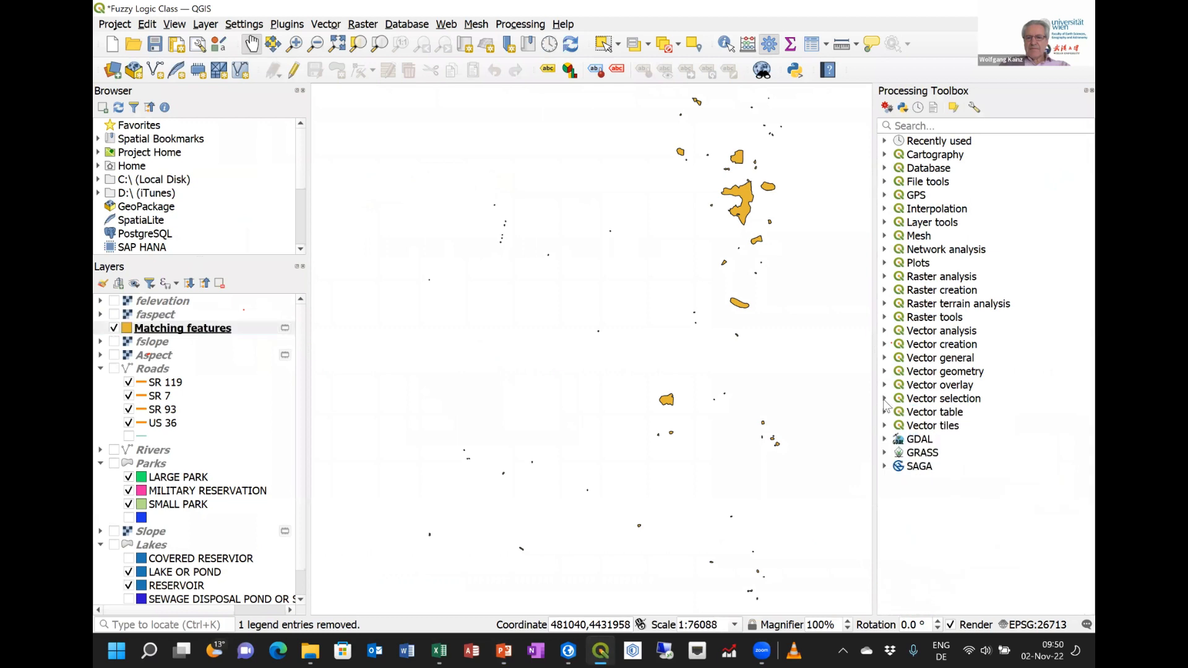
click(884, 439)
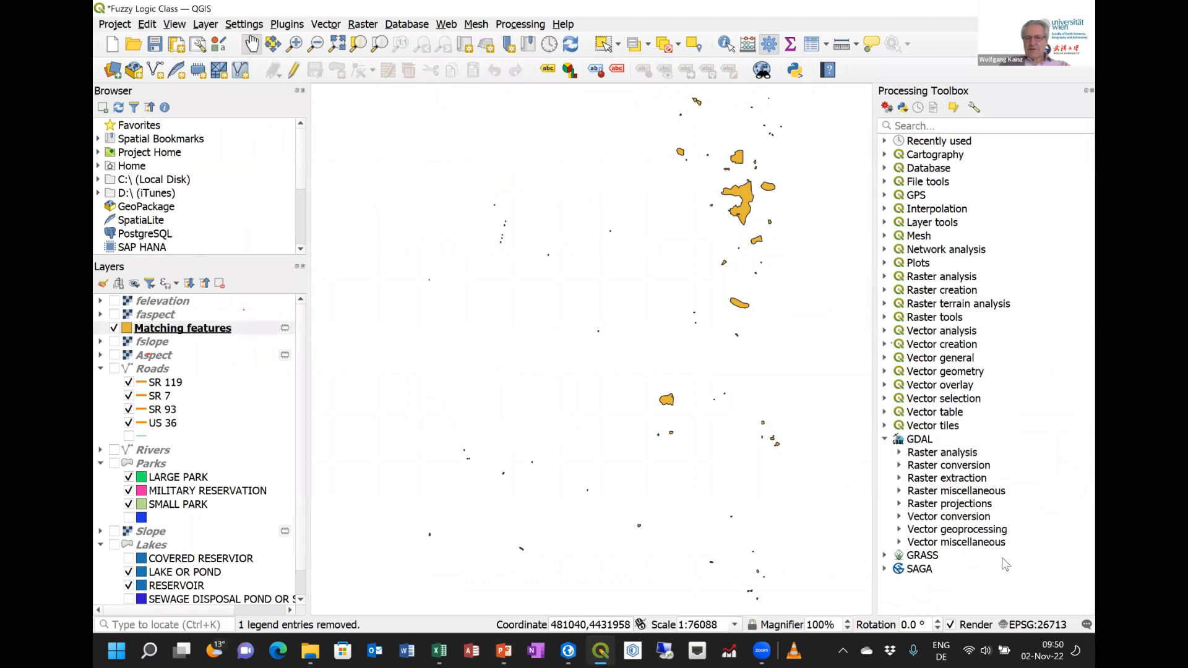
click(899, 517)
scroll(976, 512, down, 1)
click(999, 544)
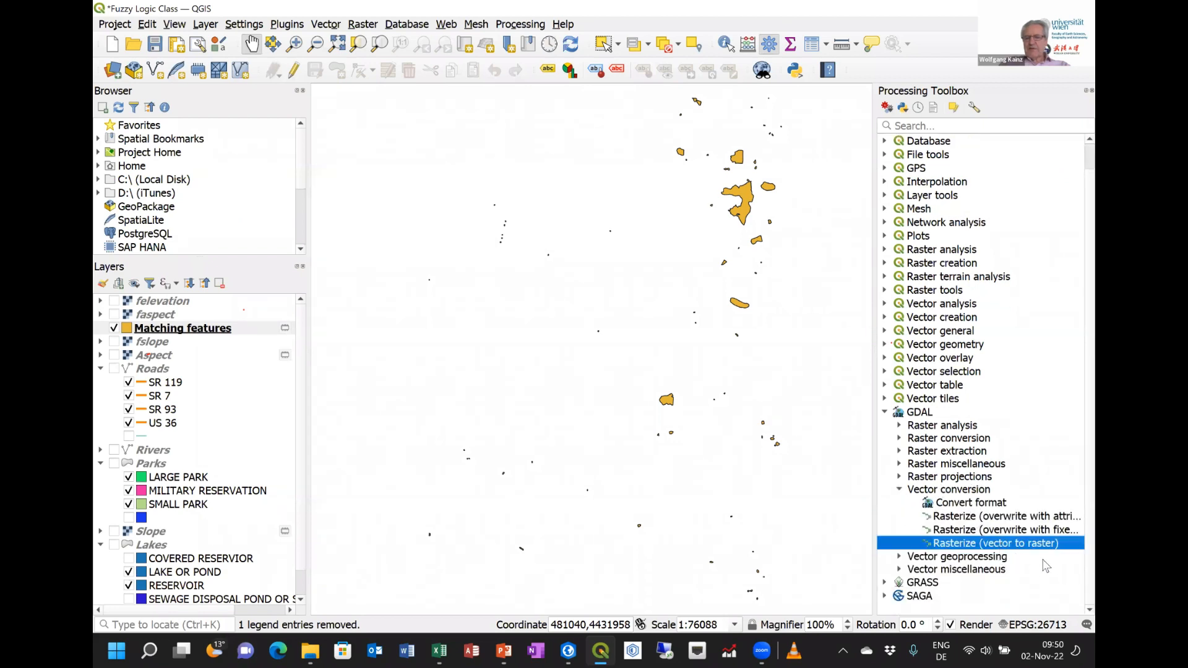
double_click(990, 544)
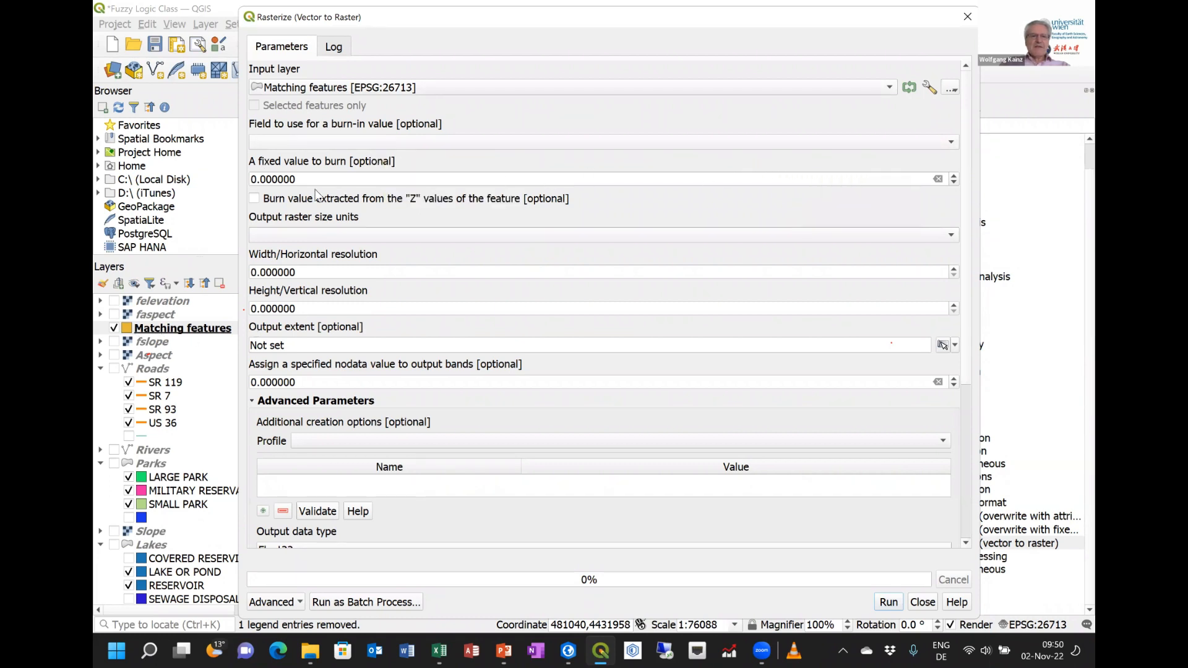
Set the fixed burn value to 1 and the output raster size units to Georeferenced units
drag(307, 180, 167, 176)
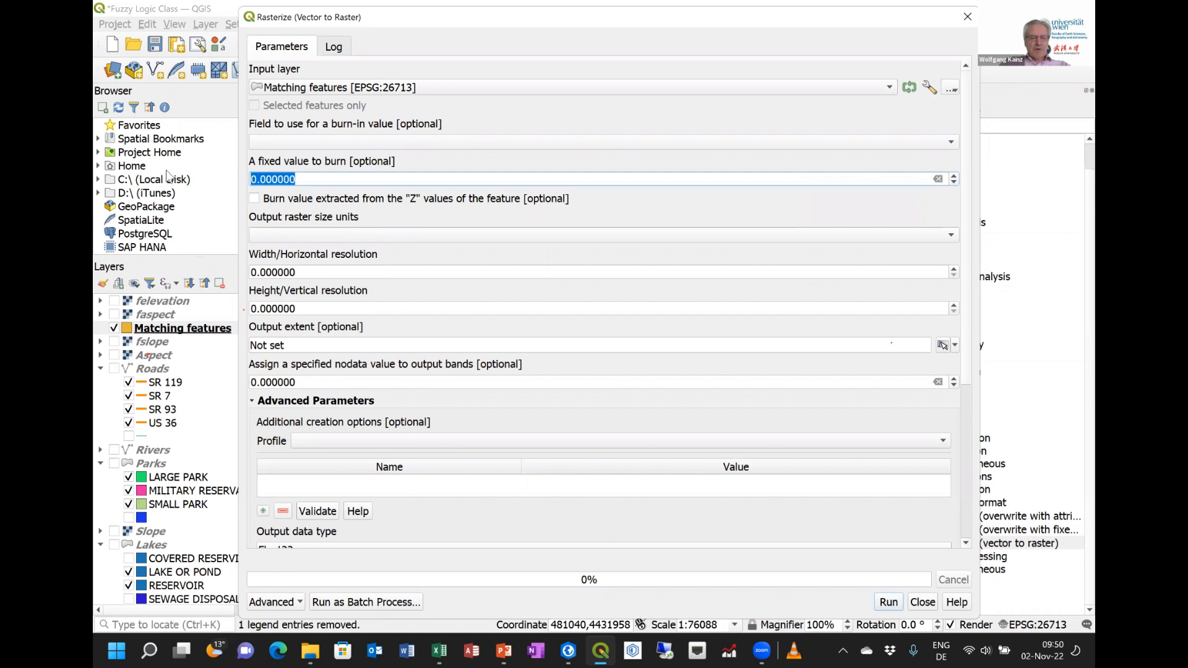
text(1)
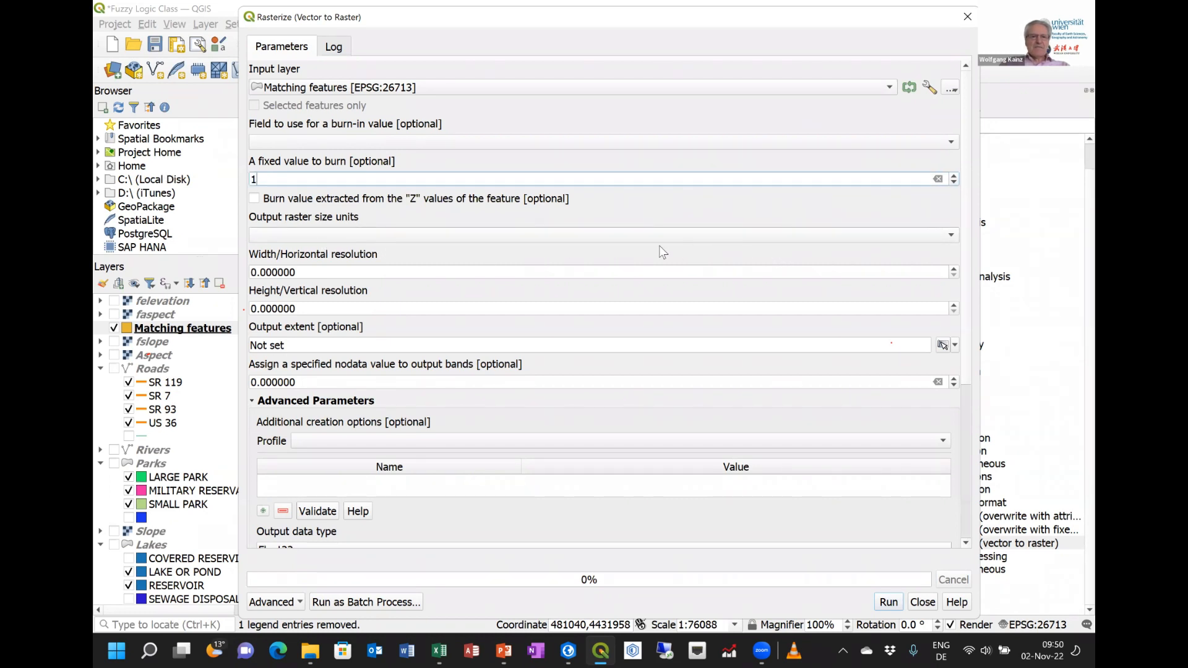
click(524, 235)
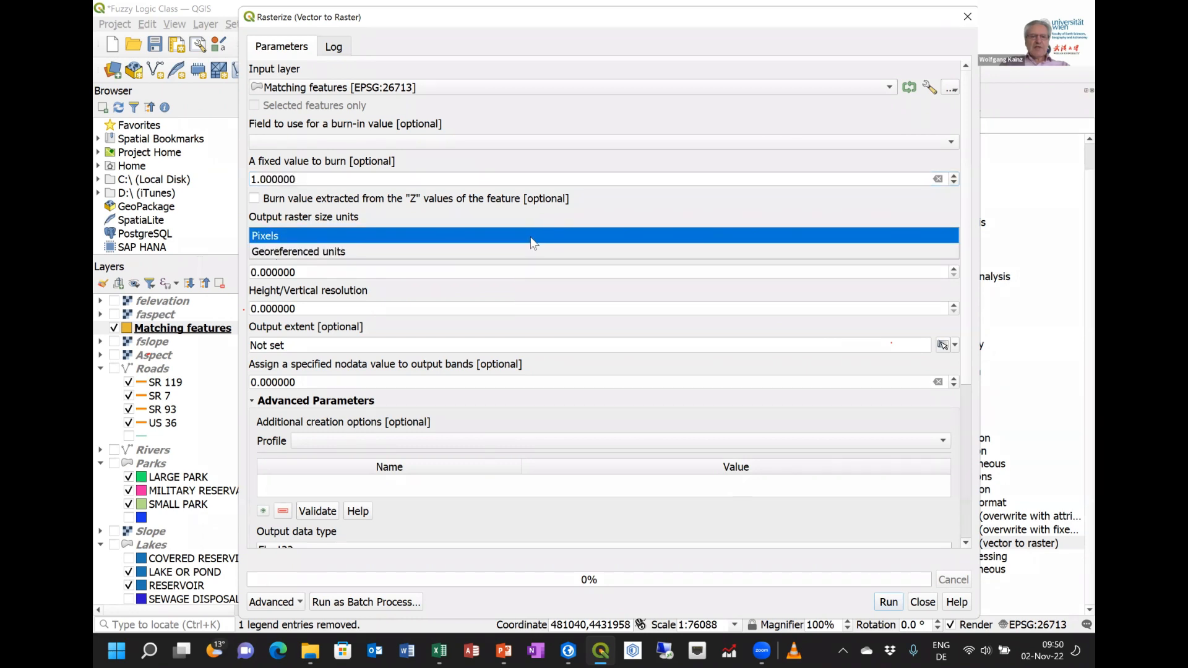
click(362, 254)
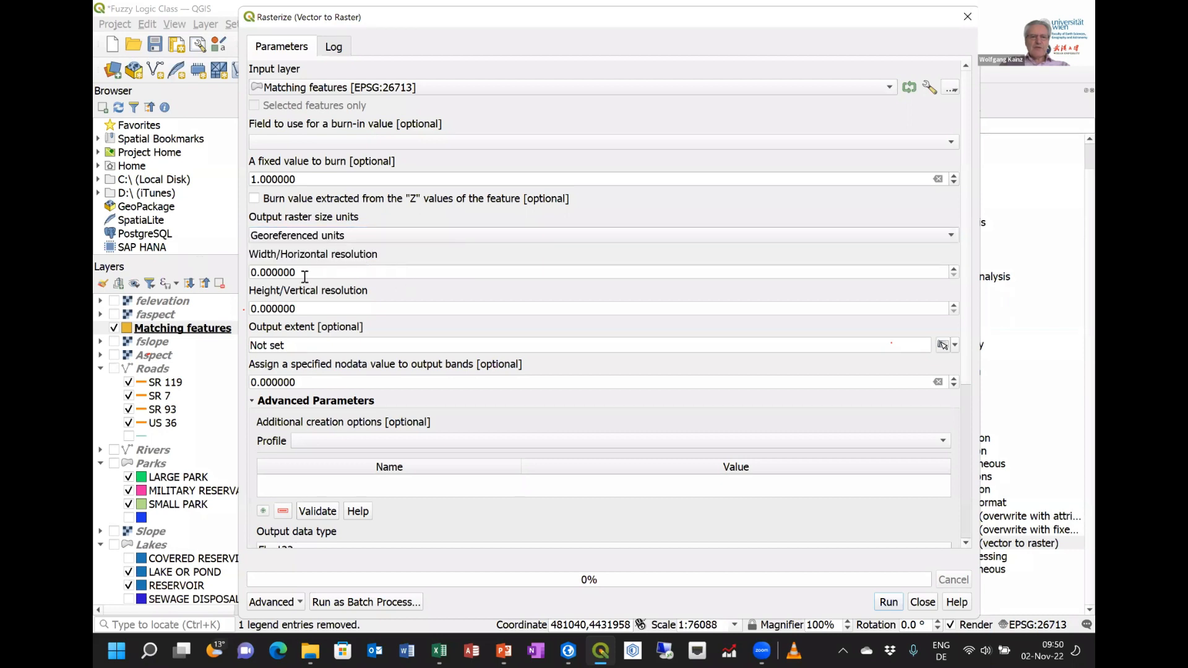
Set the horizontal resolution to 10 and enter 0.00000010 as the vertical resolution
drag(308, 272, 214, 269)
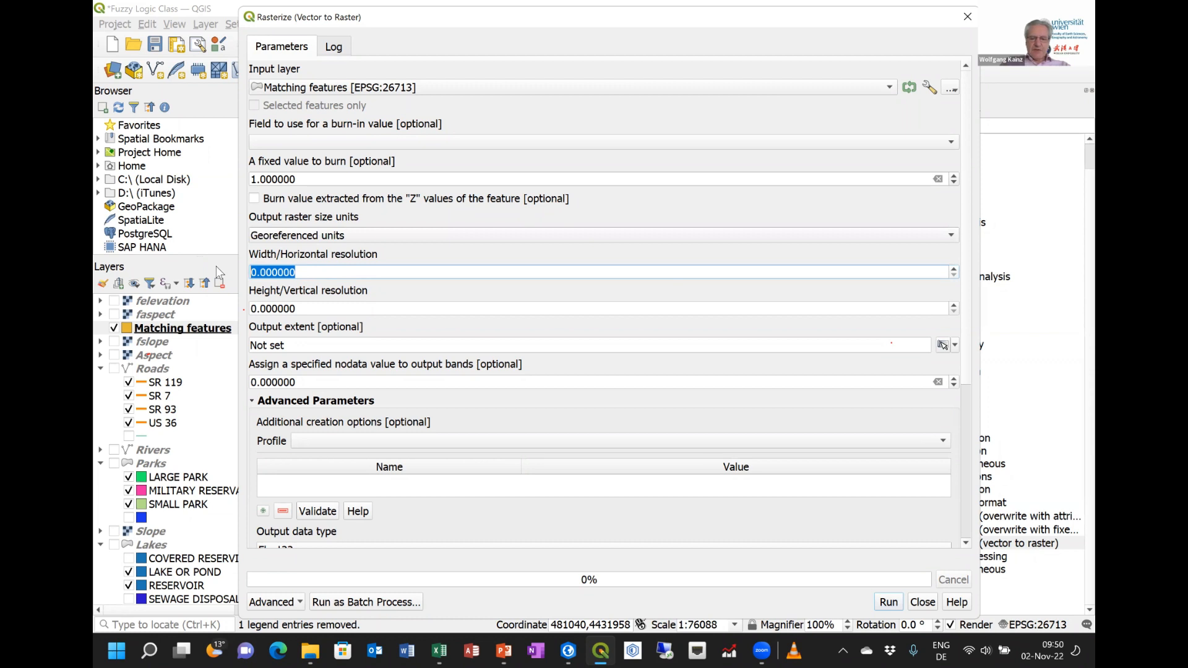
text(10)
click(305, 310)
drag(295, 308, 240, 309)
text(0.00000010)
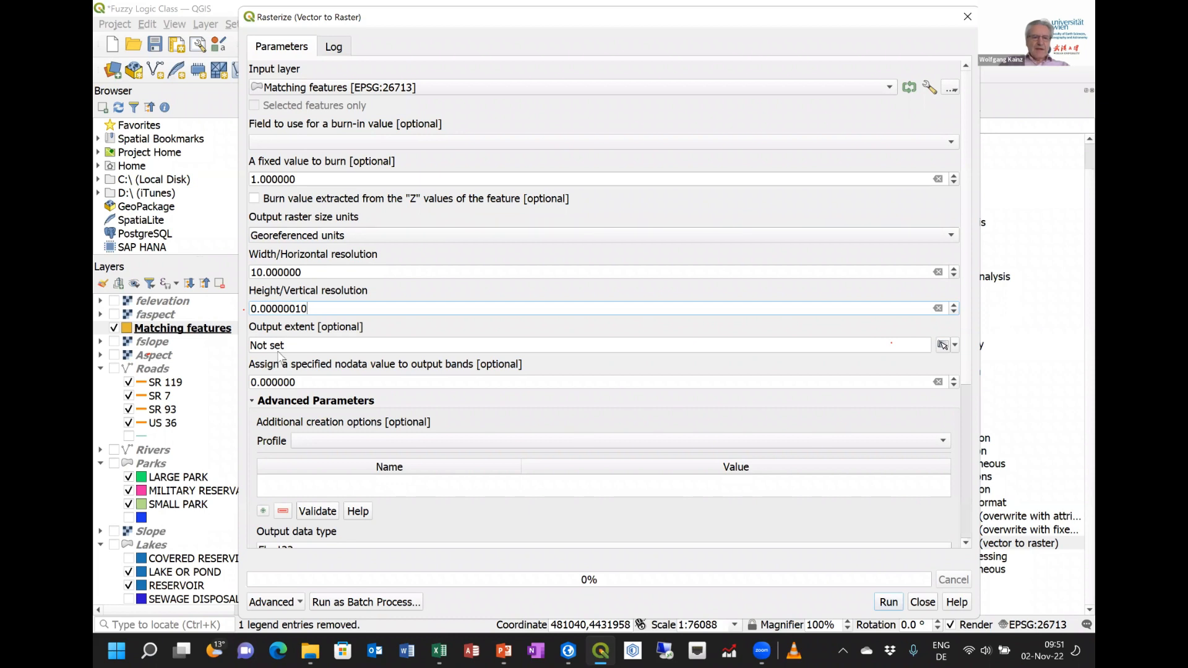
Set the output extent of the rasterization by calculating it from the DEM layer
click(956, 346)
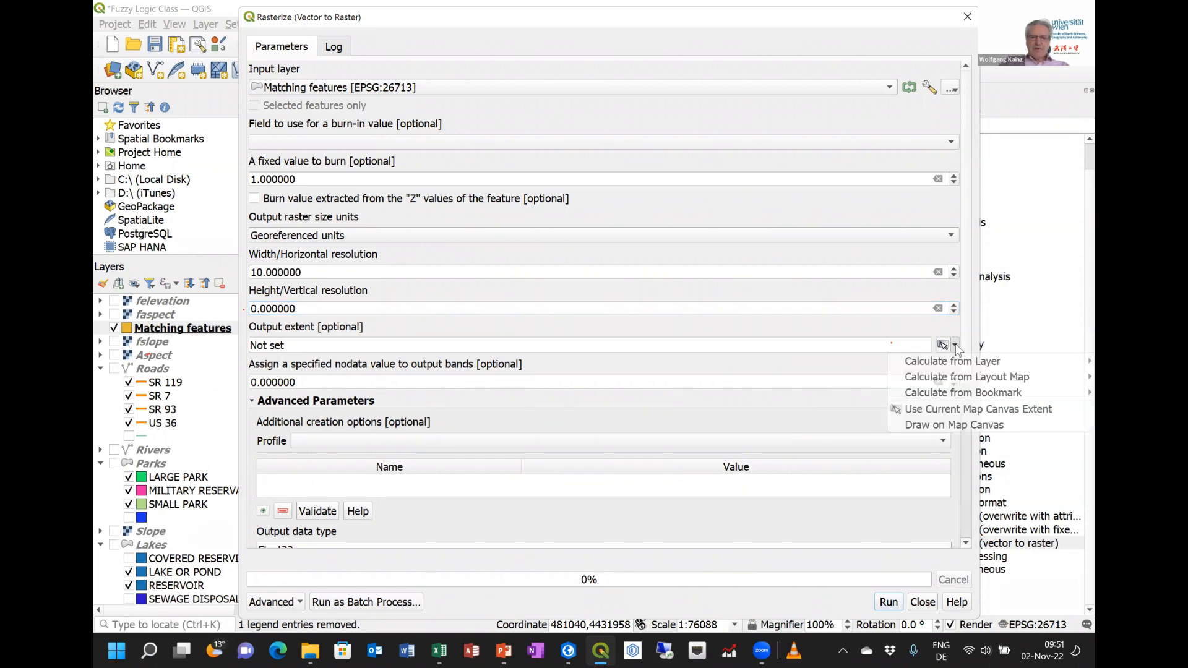
mouse_move(944, 367)
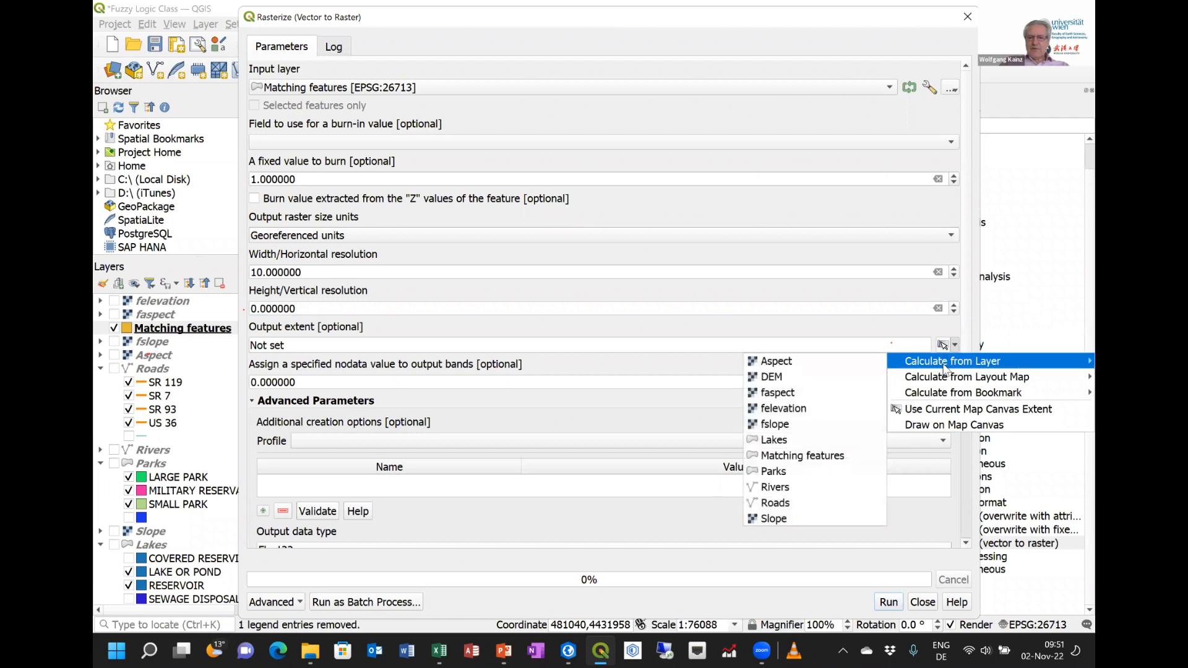
click(835, 382)
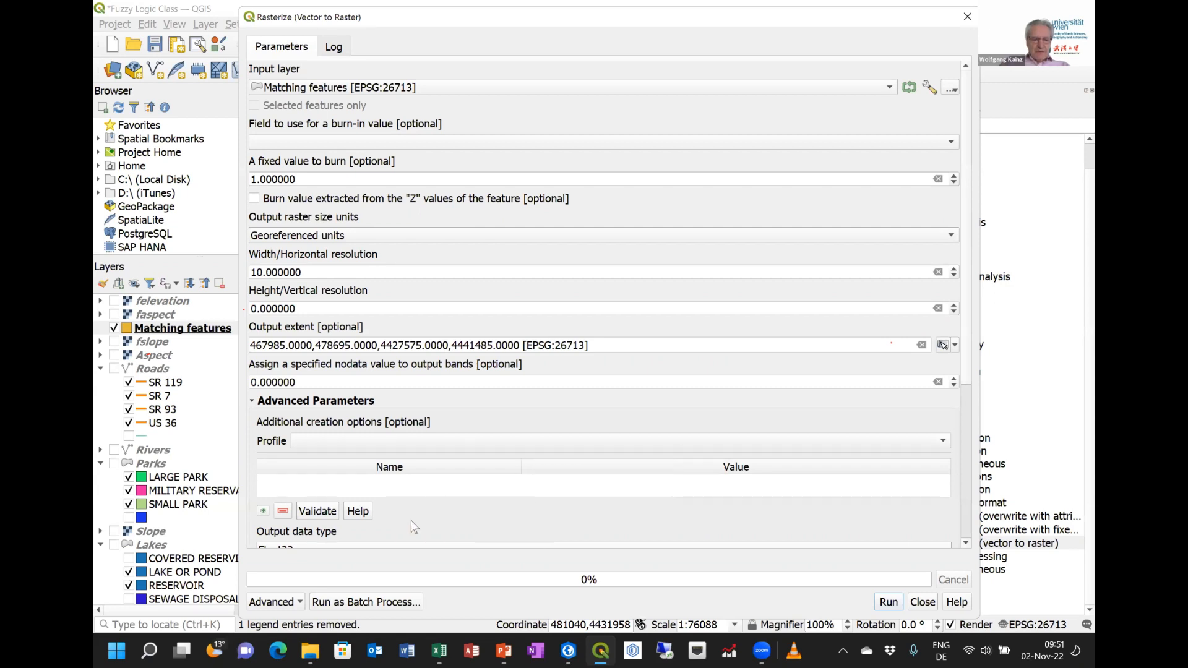
Review the remaining Rasterize parameters and the GDAL console call, comparing them with the "Rasterize extracted features" slide in PowerPoint before returning to QGIS
scroll(966, 548, down, 5)
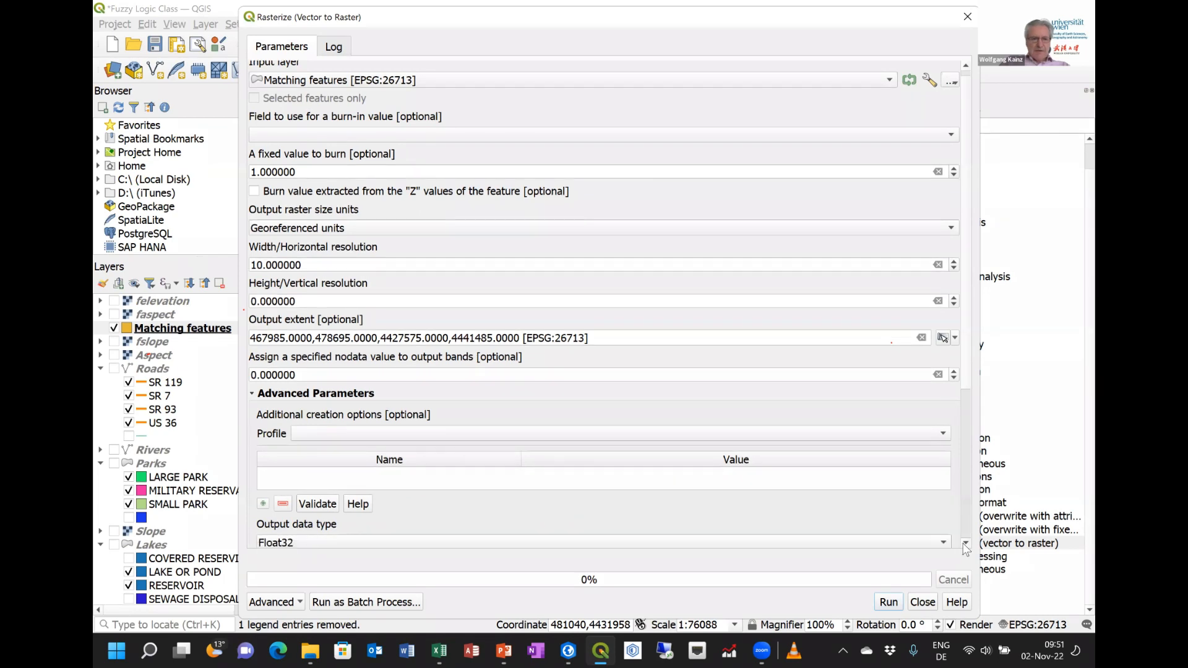
scroll(968, 549, down, 1)
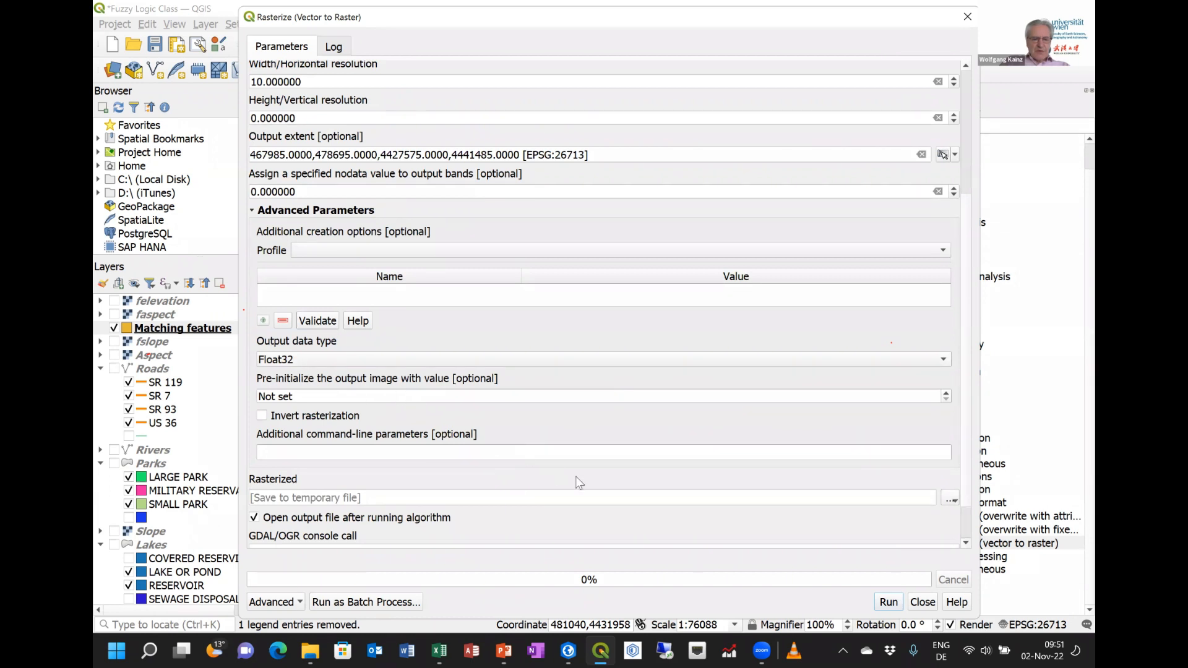
click(503, 649)
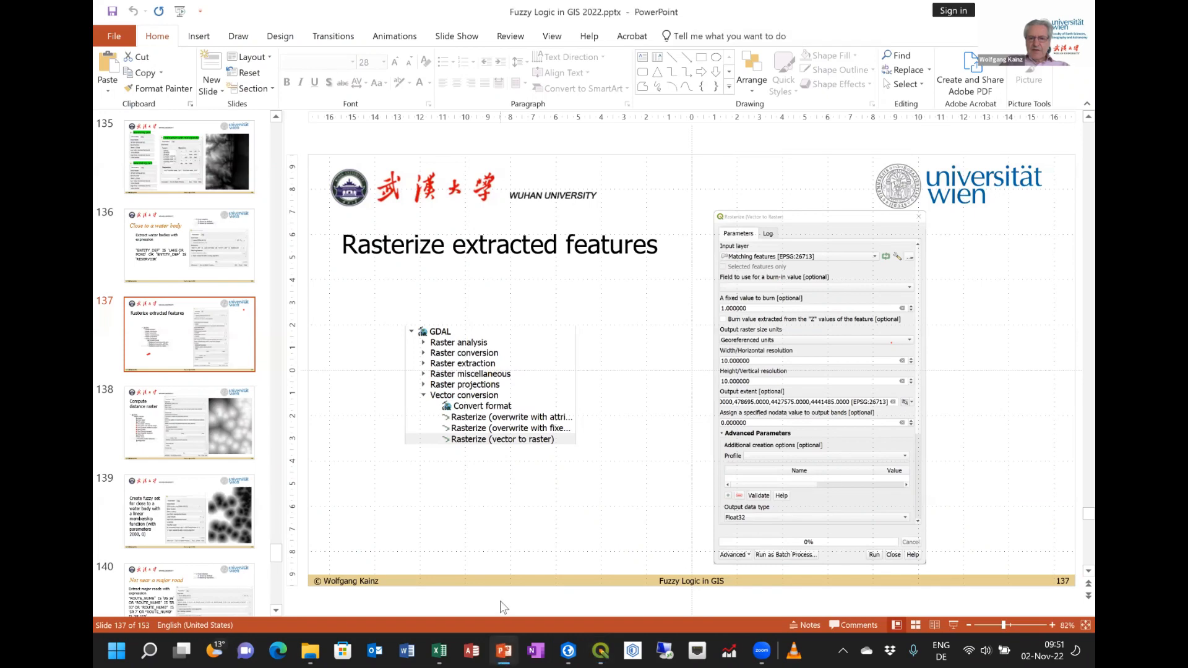
click(600, 650)
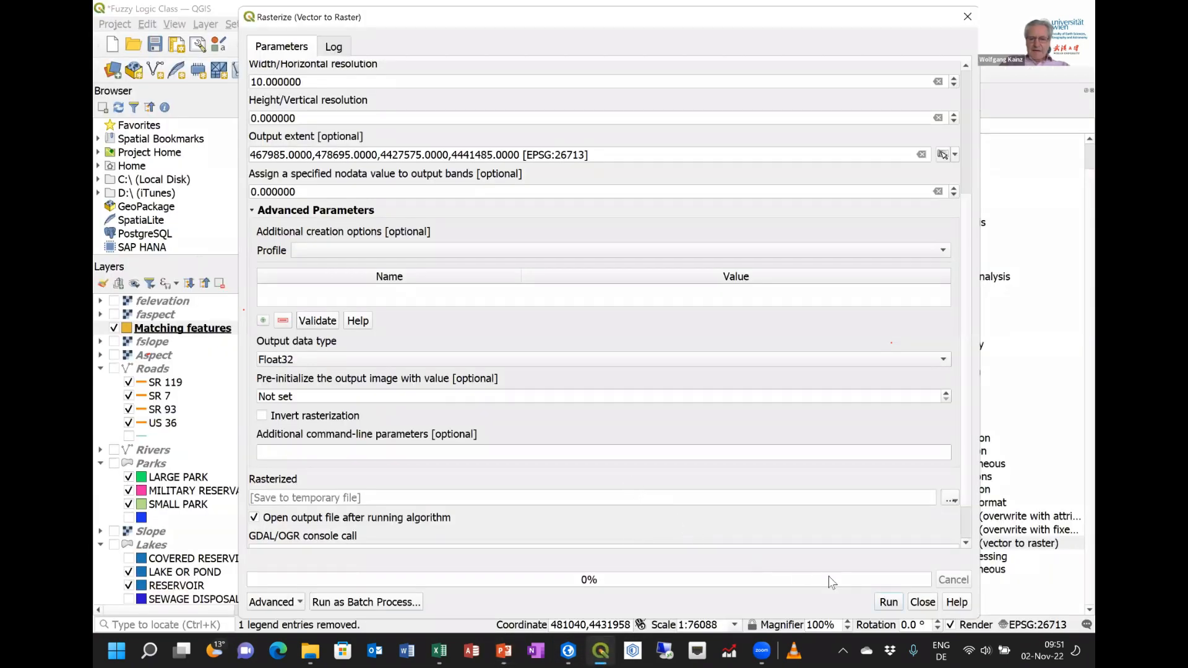
scroll(963, 546, down, 3)
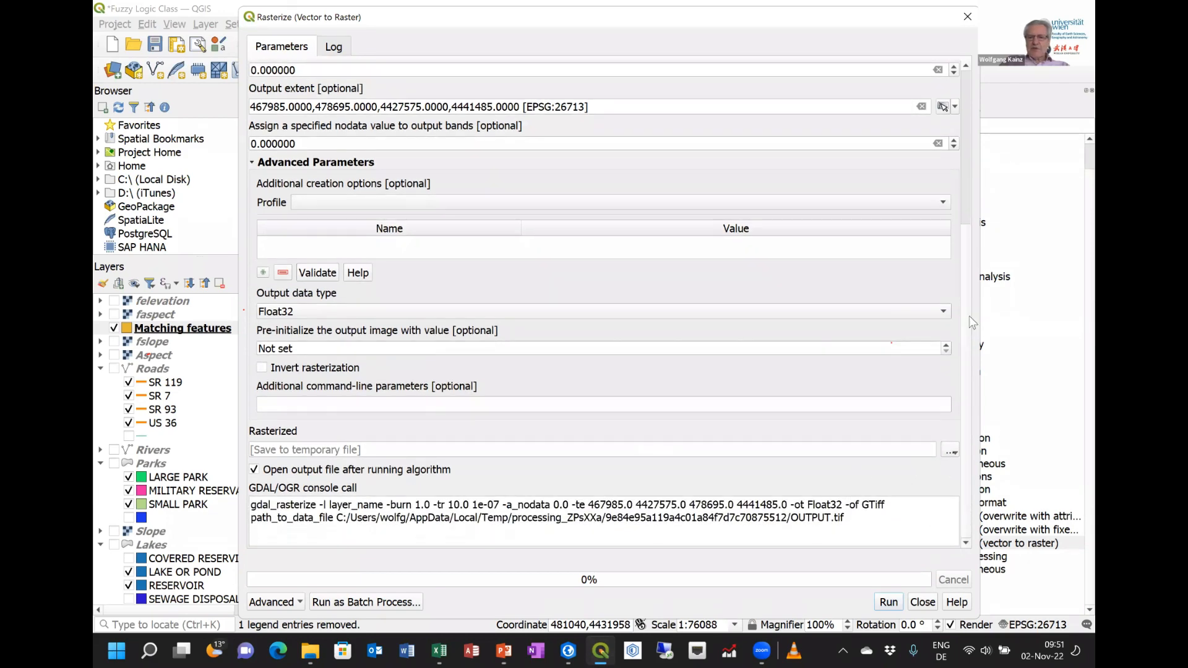
scroll(962, 291, up, 3)
scroll(967, 251, up, 1)
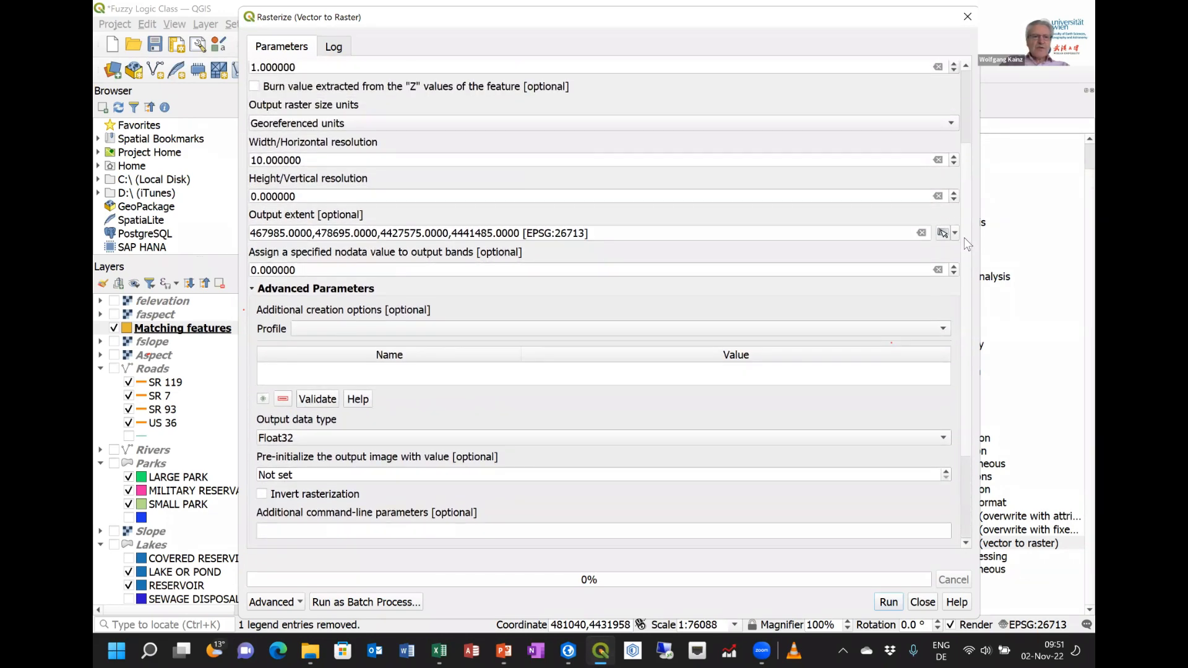
scroll(967, 243, up, 1)
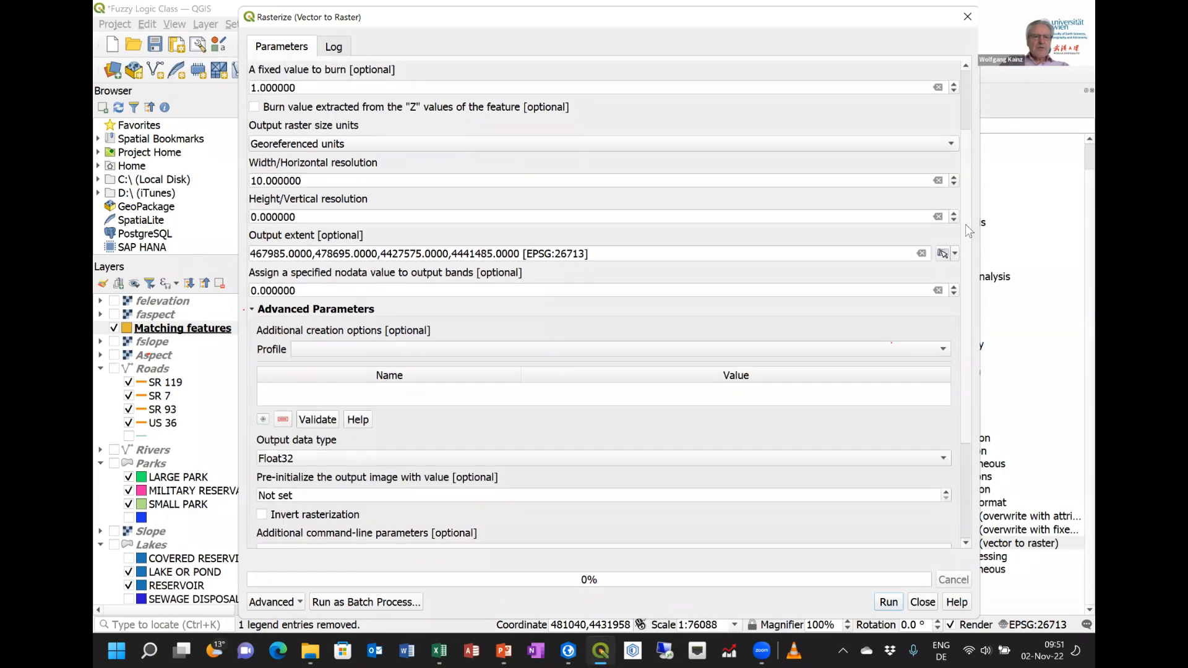
scroll(990, 242, down, 2)
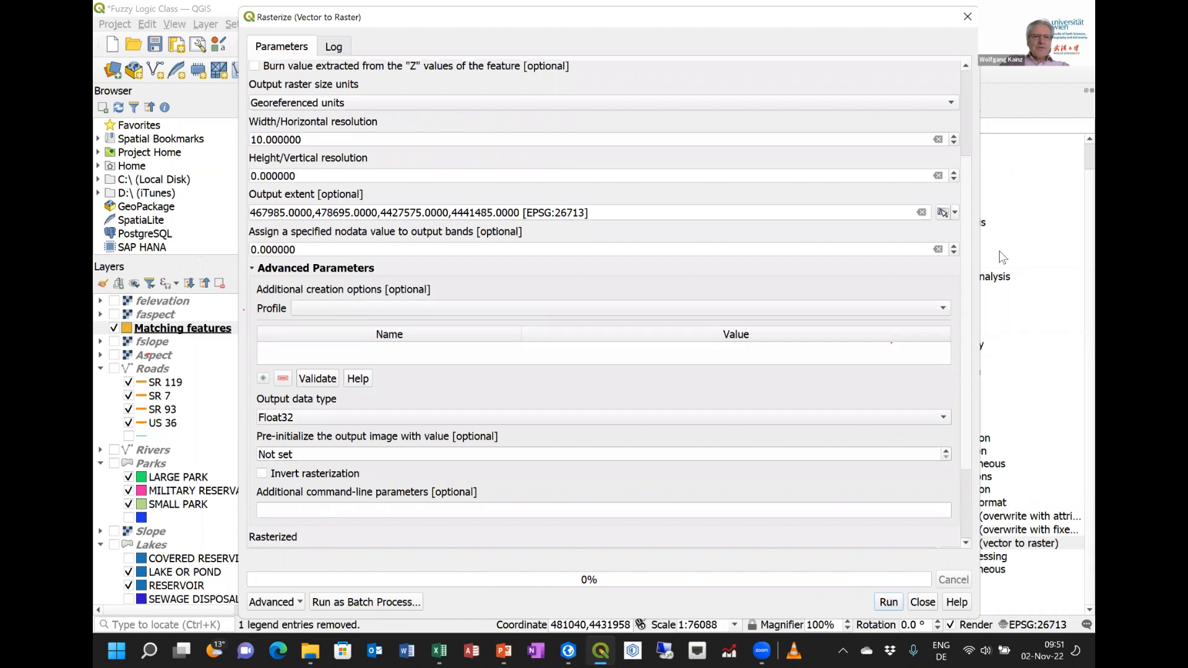
scroll(1012, 241, up, 2)
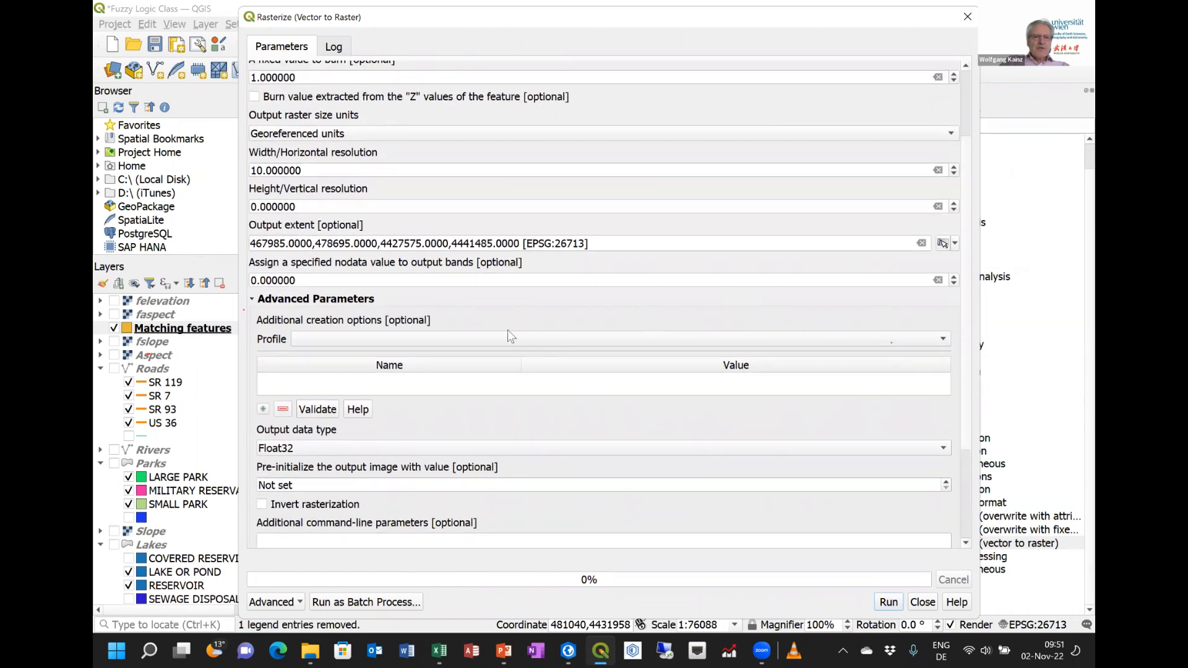
Set the height/vertical resolution of the rasterization to 10
double_click(299, 206)
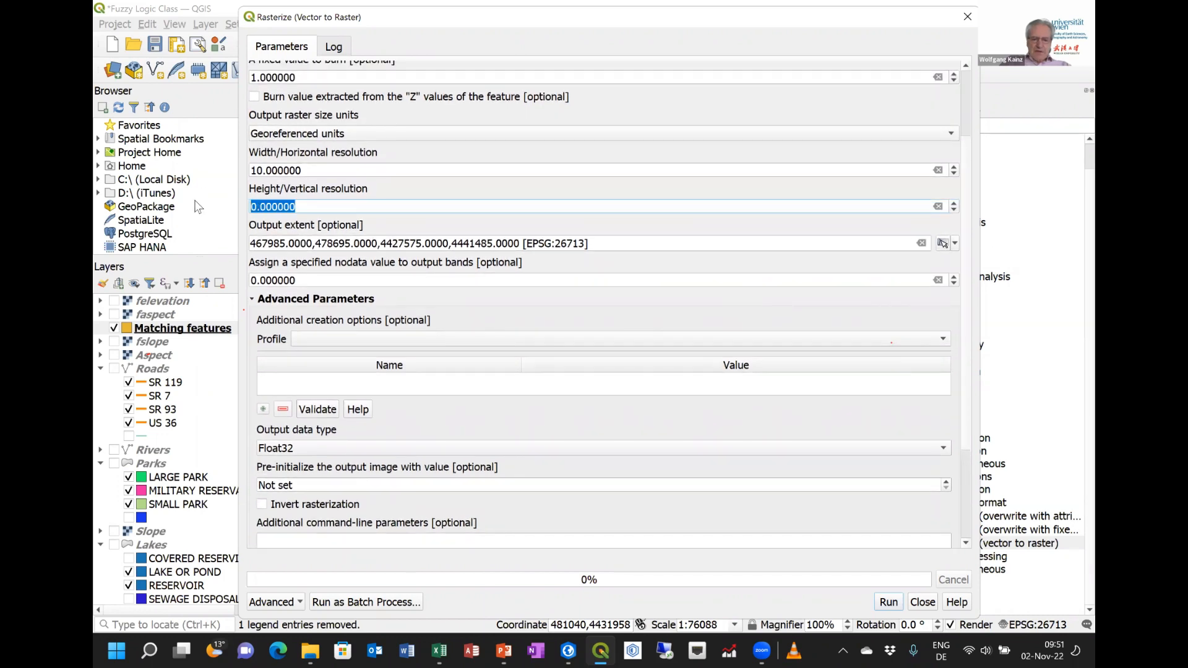
text(10)
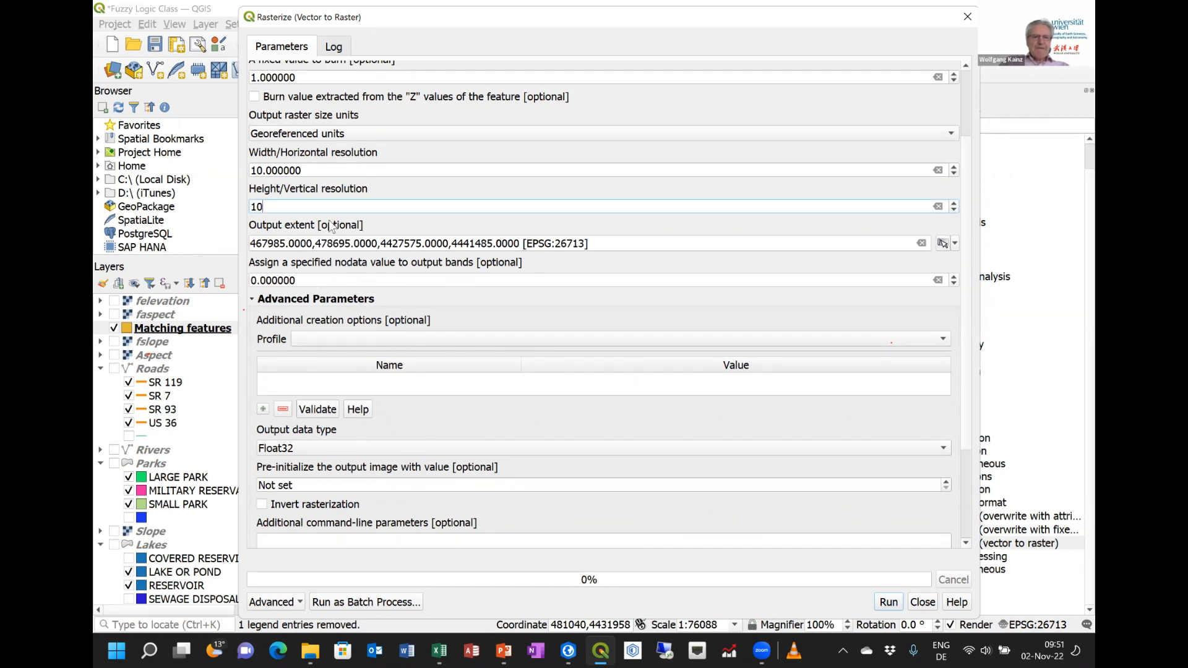
click(367, 173)
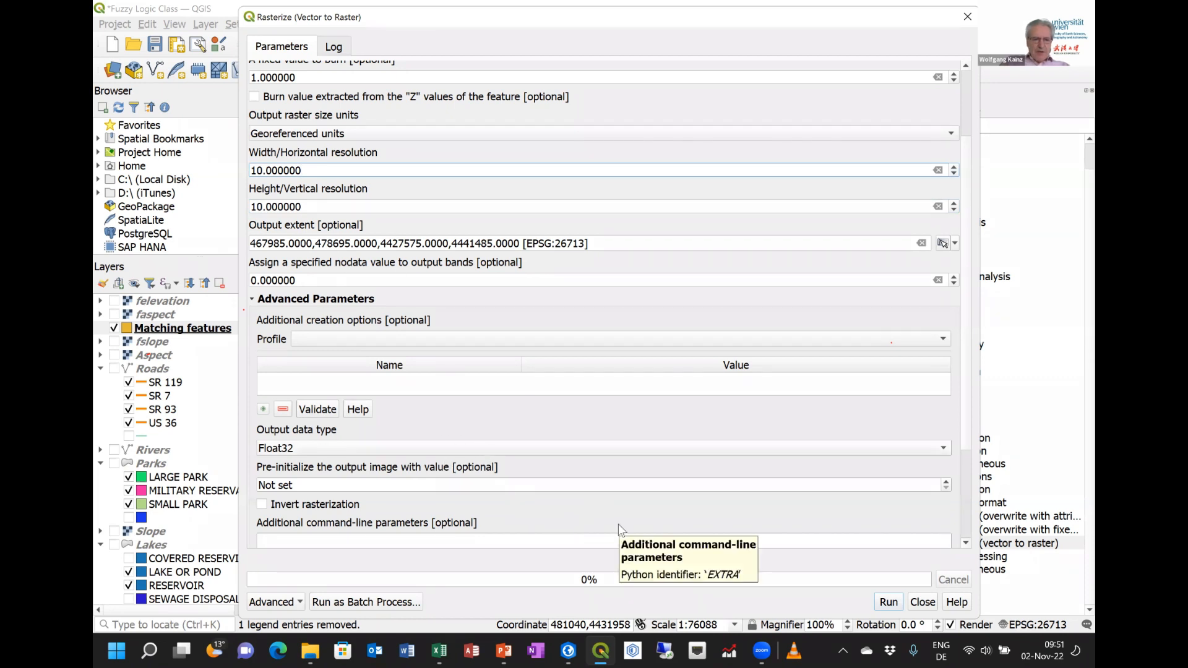
Run the rasterization with the current parameters and hide the Matching features layer
click(888, 602)
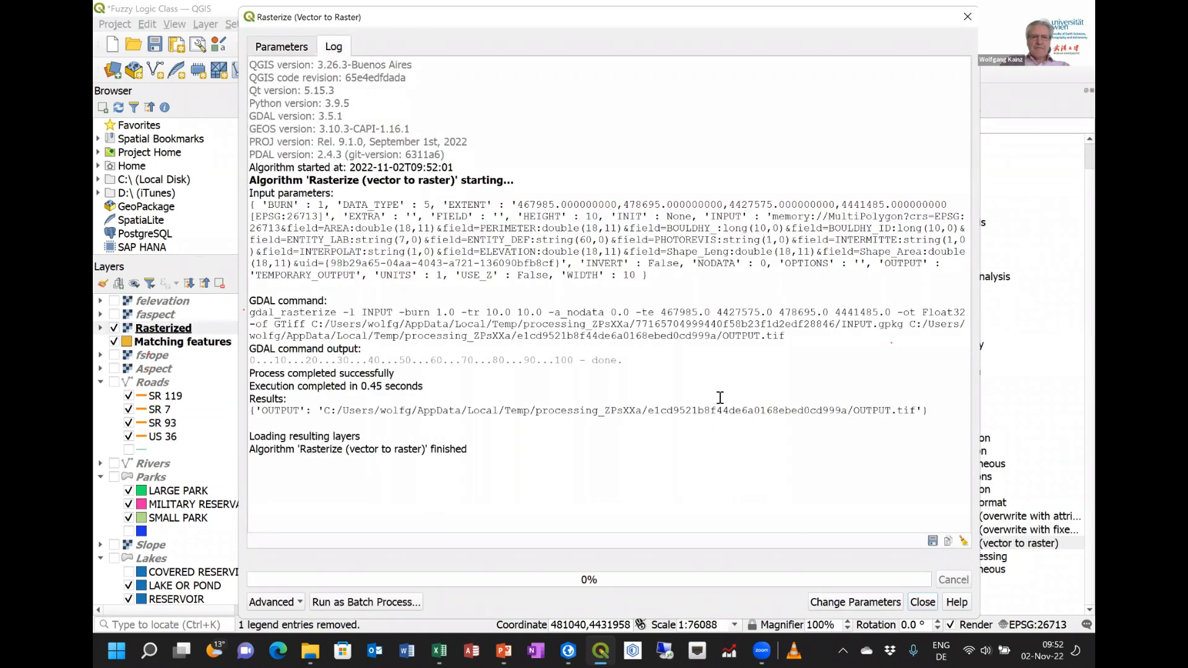
click(967, 18)
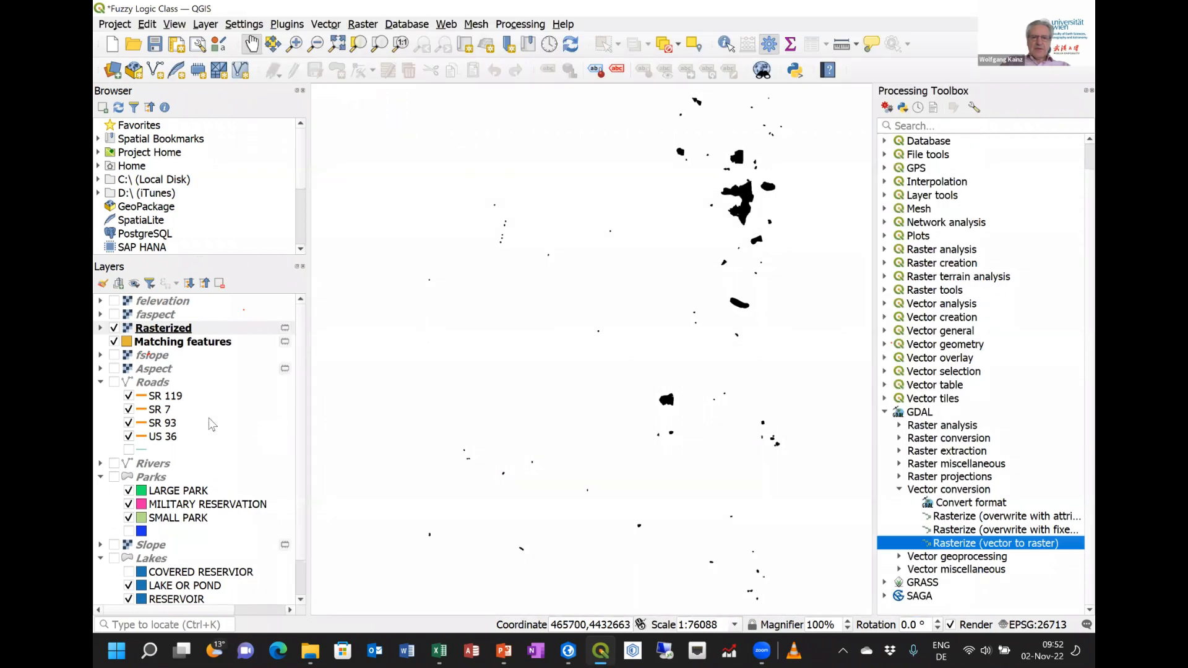
click(114, 342)
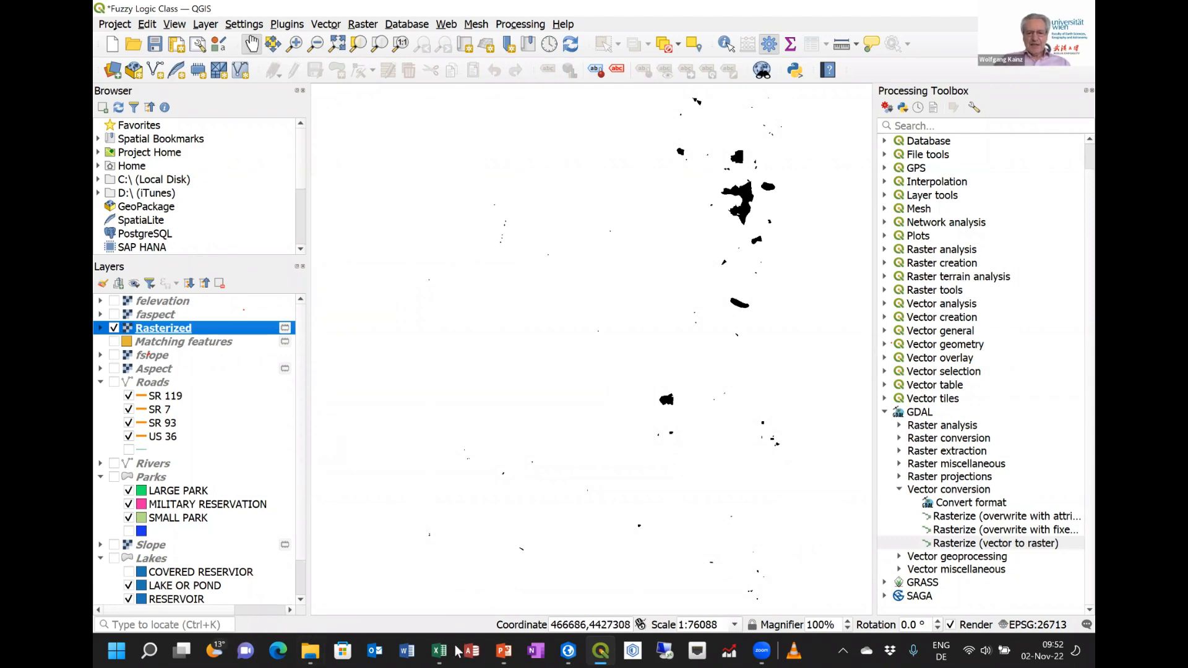
Switch to PowerPoint to read the "Compute distance raster" slide, and return to QGIS
click(504, 650)
click(168, 458)
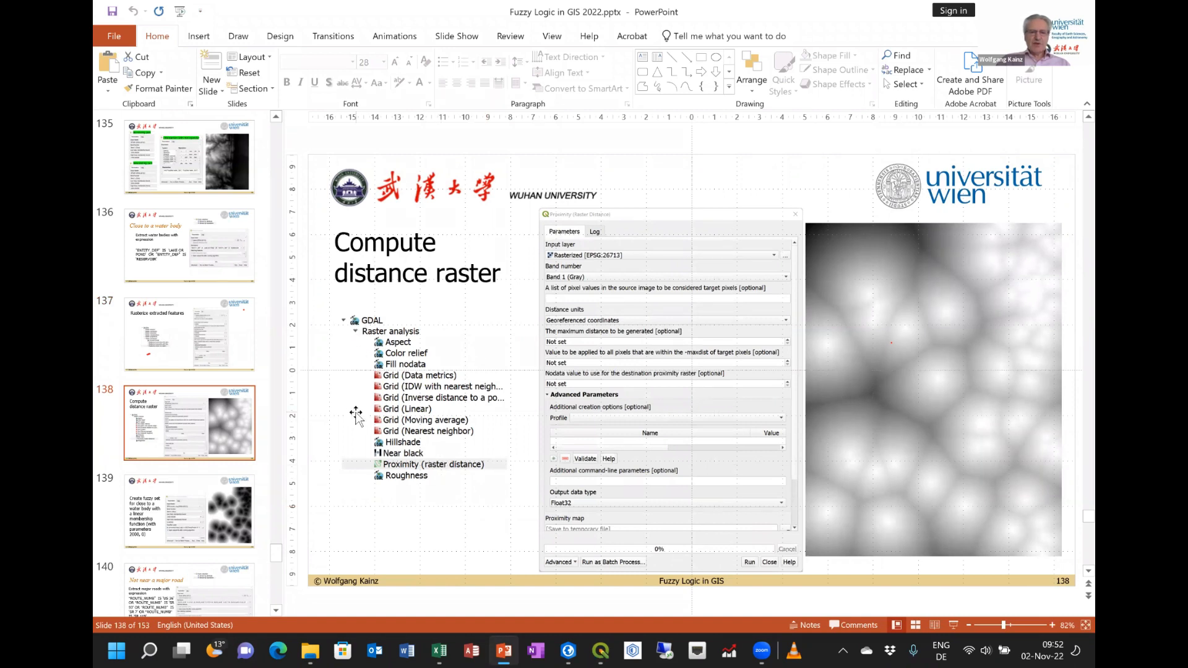
click(600, 649)
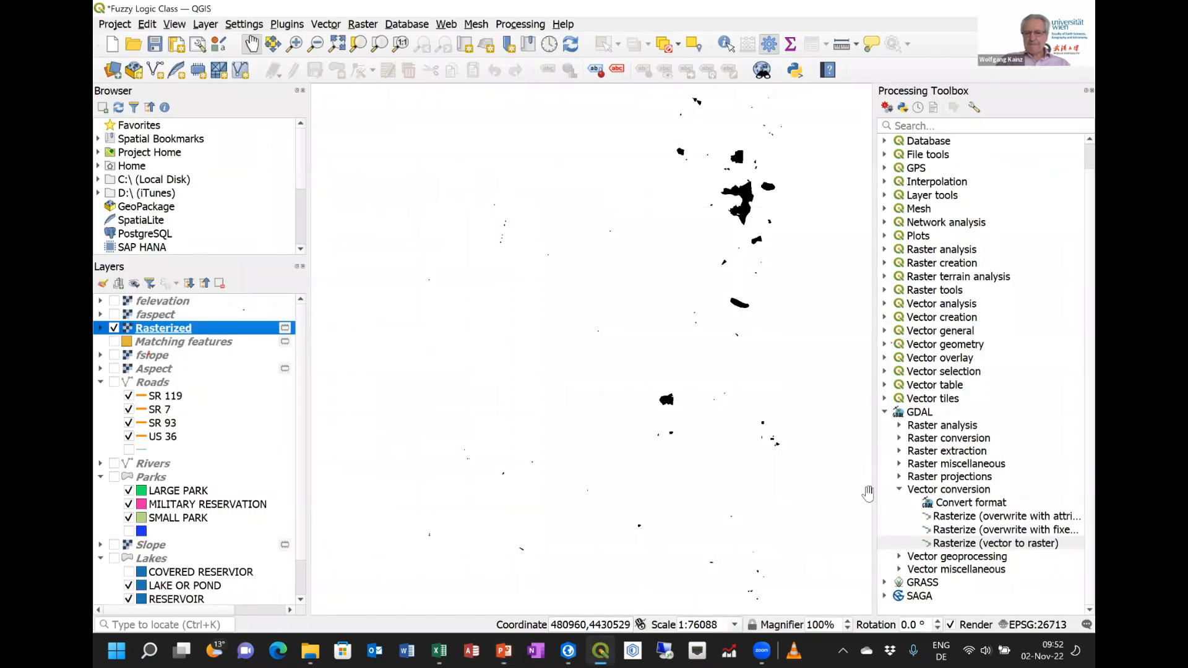
Search the GDAL raster conversion, projections and miscellaneous groups for the raster distance algorithm
click(900, 490)
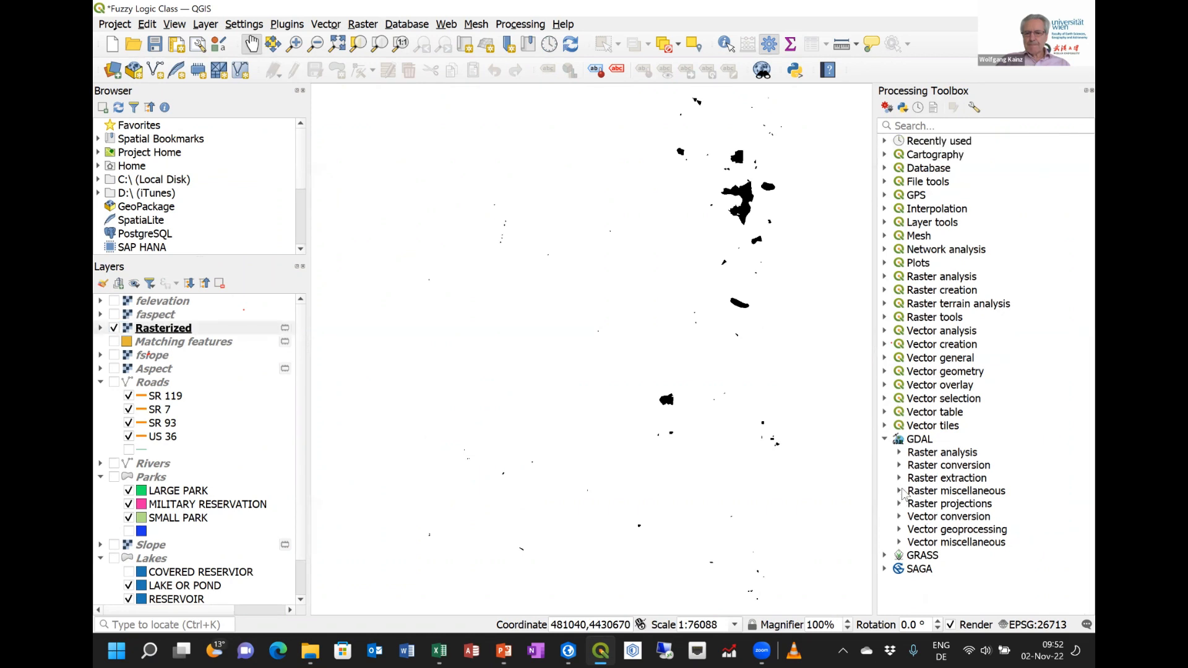
click(899, 465)
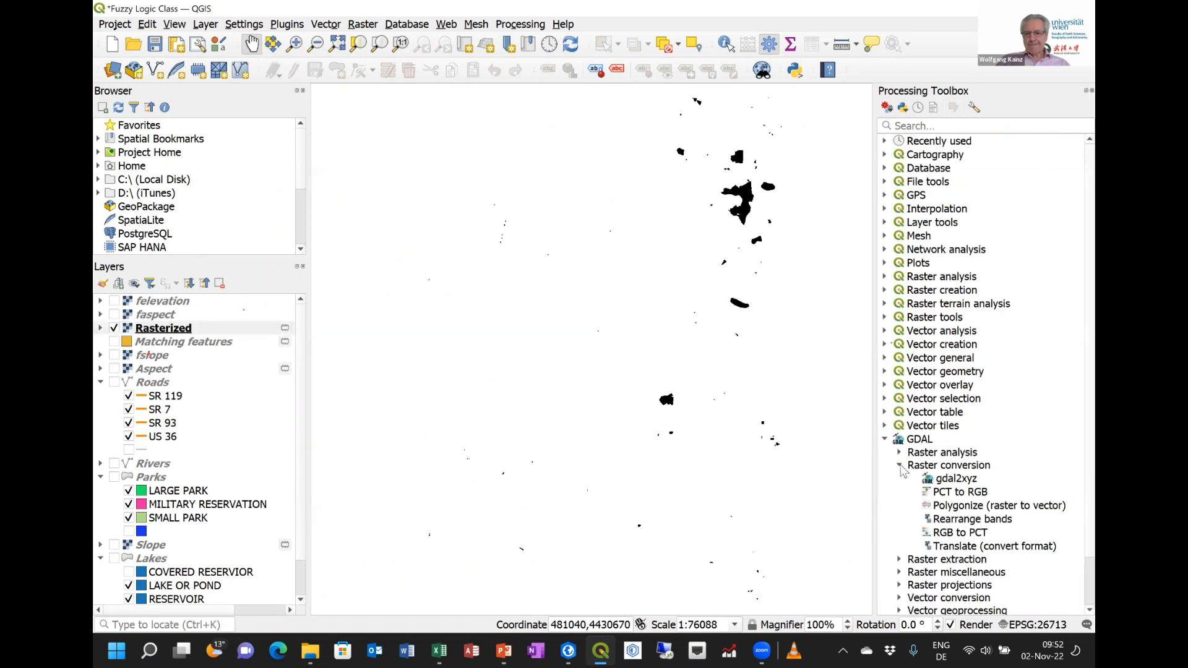
click(900, 467)
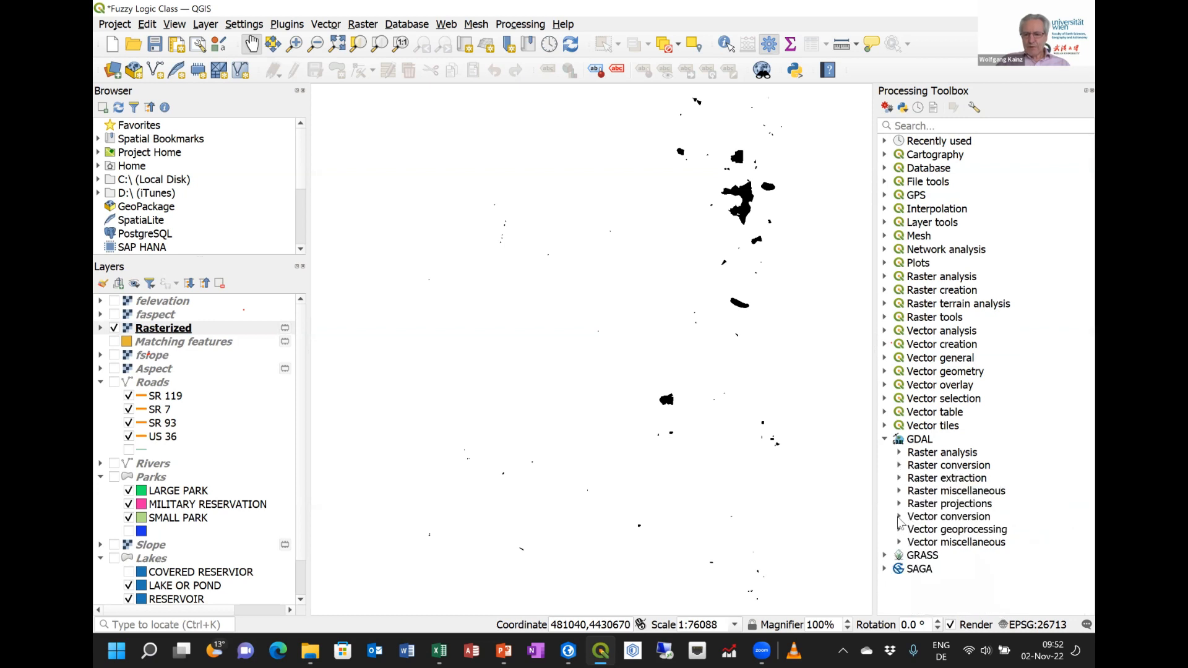
click(900, 504)
click(900, 504)
click(898, 491)
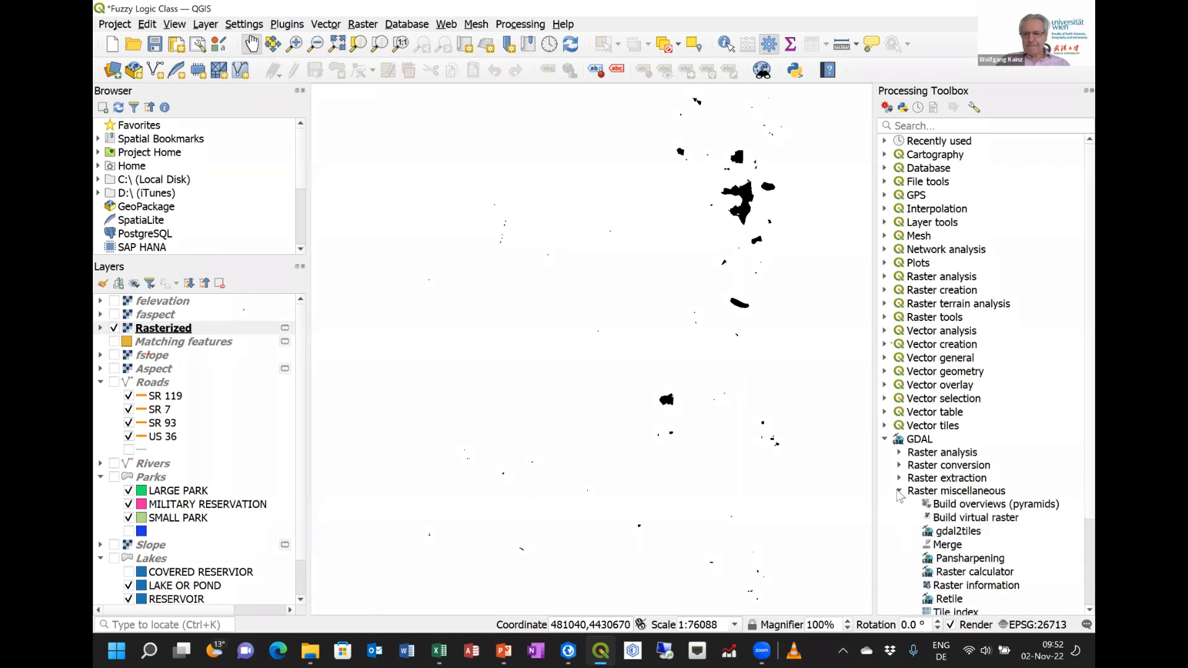
scroll(953, 517, down, 1)
scroll(950, 515, down, 2)
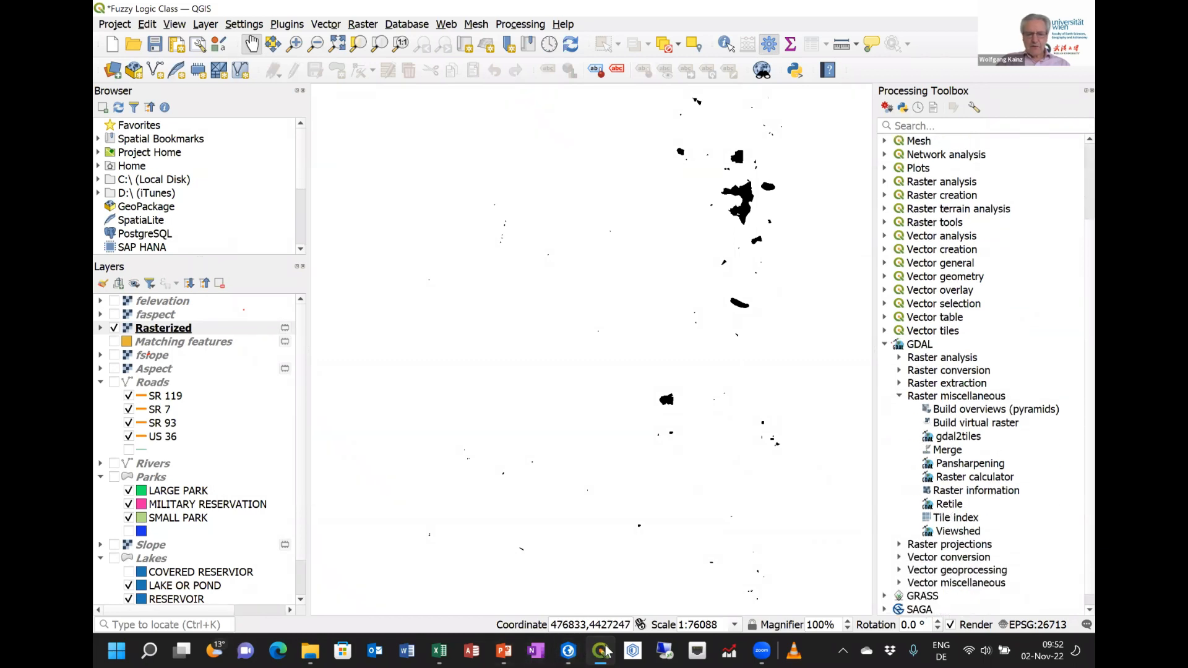
Check the PowerPoint slide again for the group holding the Proximity algorithm, and return to the QGIS toolbox
key(alt+Tab)
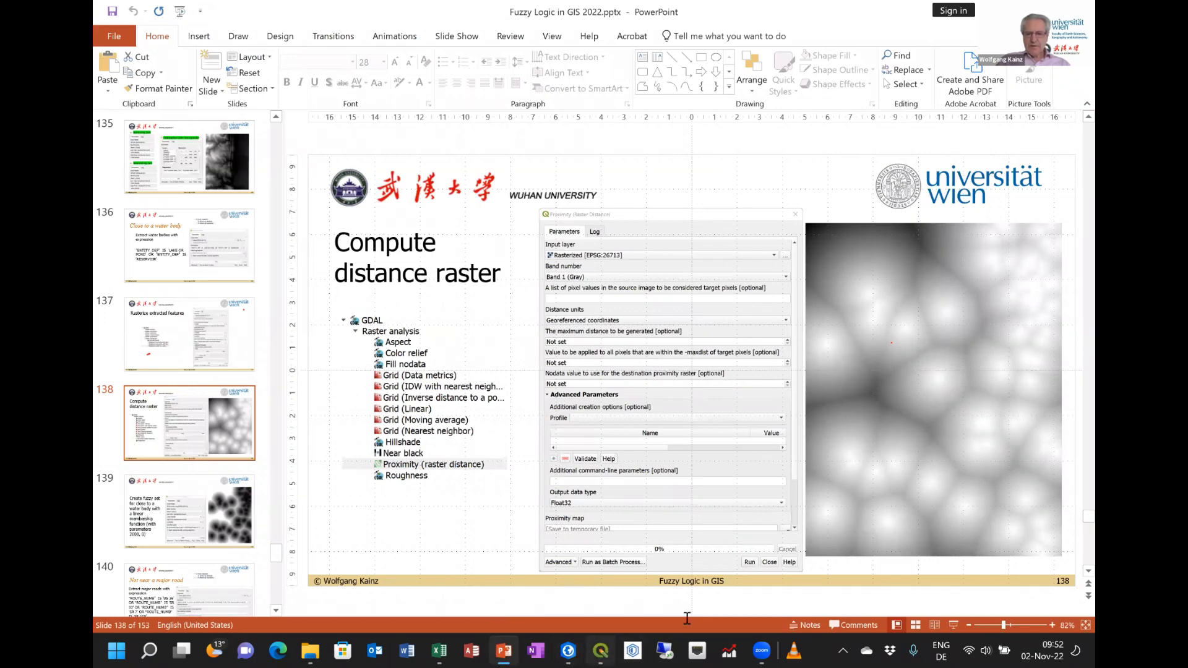
click(600, 649)
click(898, 397)
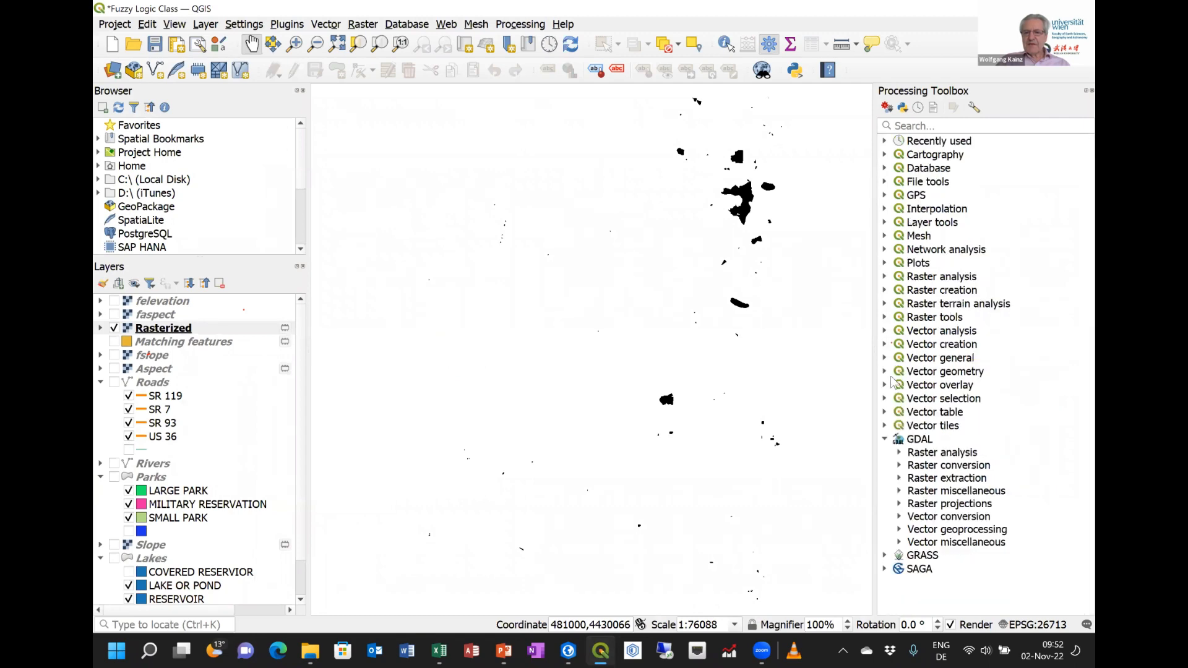
Open the Proximity (raster distance) algorithm from GDAL Raster analysis and set its distance units to Georeferenced coordinates
click(899, 452)
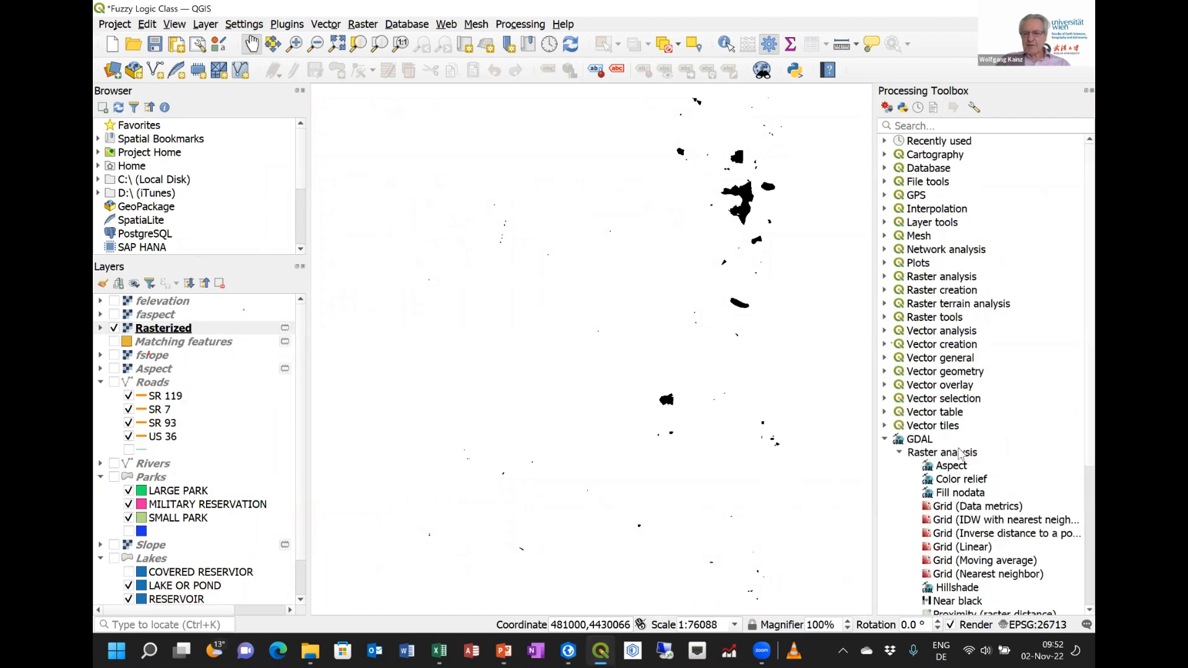
scroll(953, 489, down, 3)
click(969, 508)
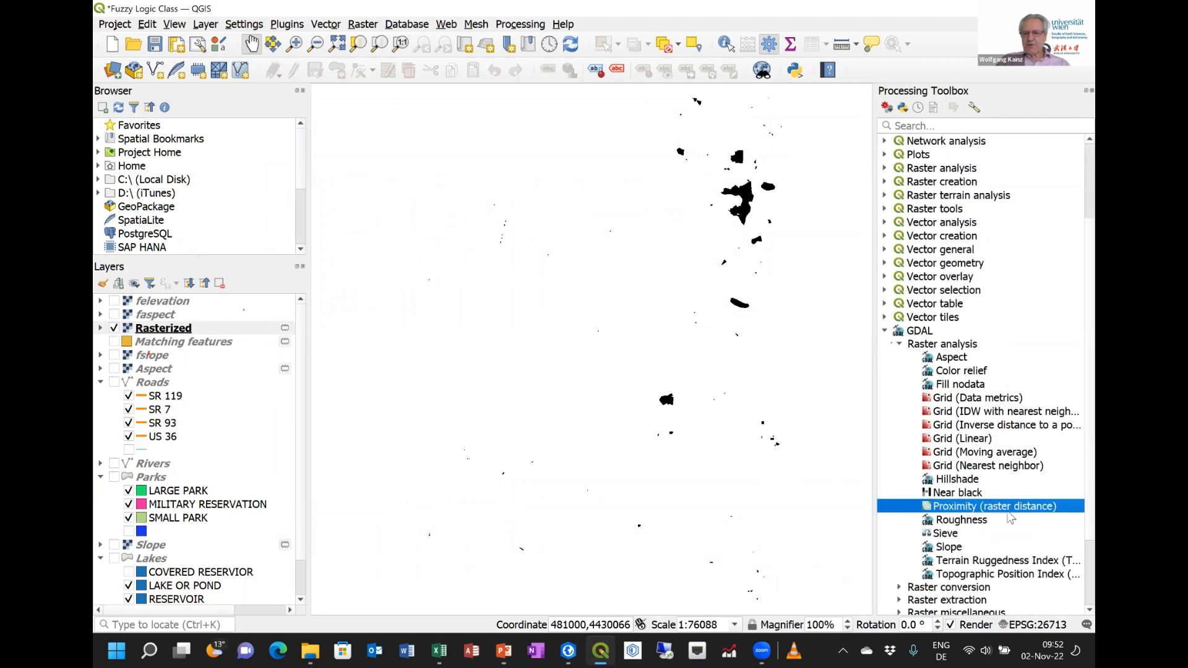
double_click(997, 511)
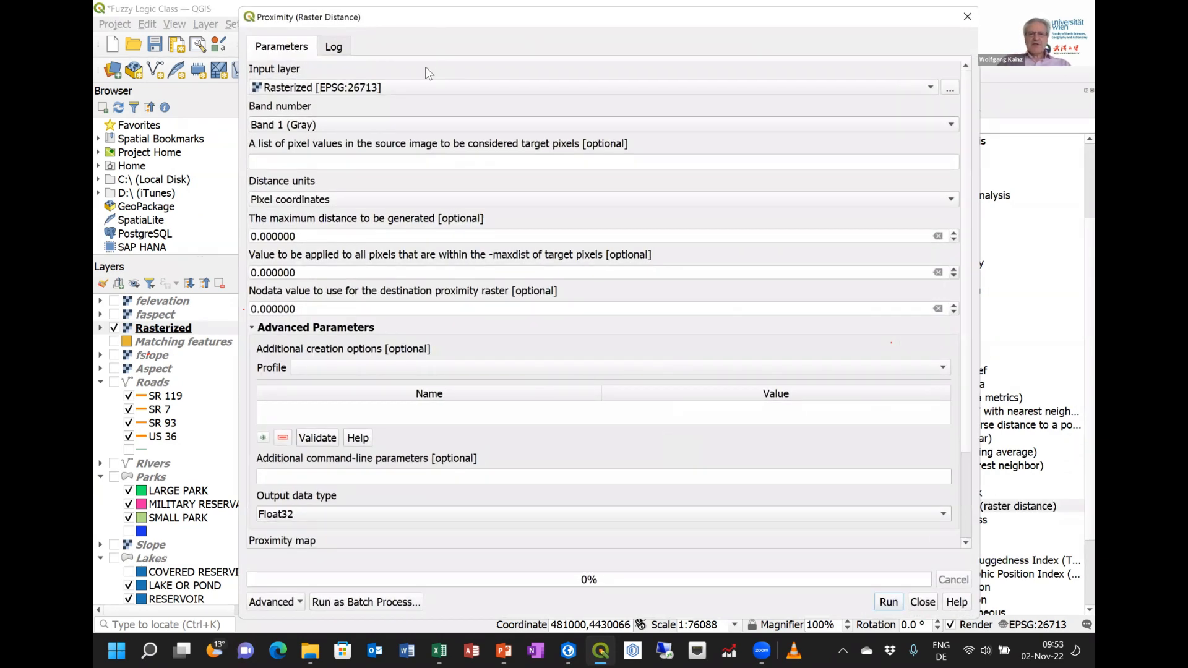
click(362, 204)
click(359, 188)
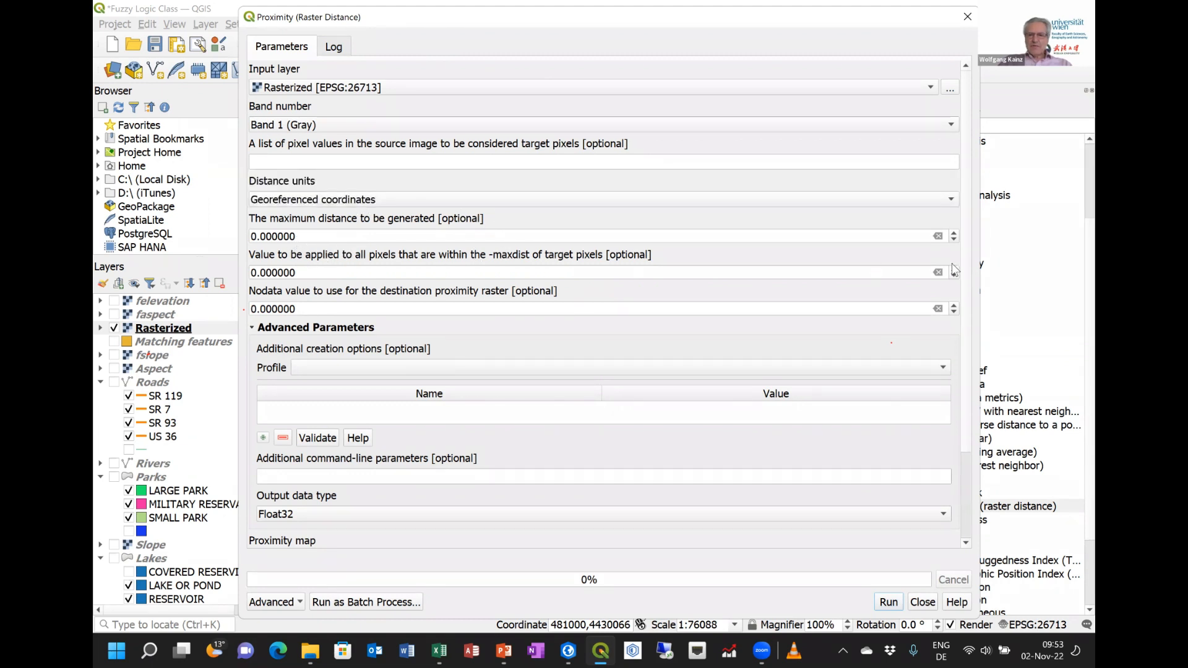
Clear the maximum distance, the within-maxdist value and the nodata value to Not set, and check the settings against the PowerPoint slide
click(938, 236)
click(938, 272)
click(938, 308)
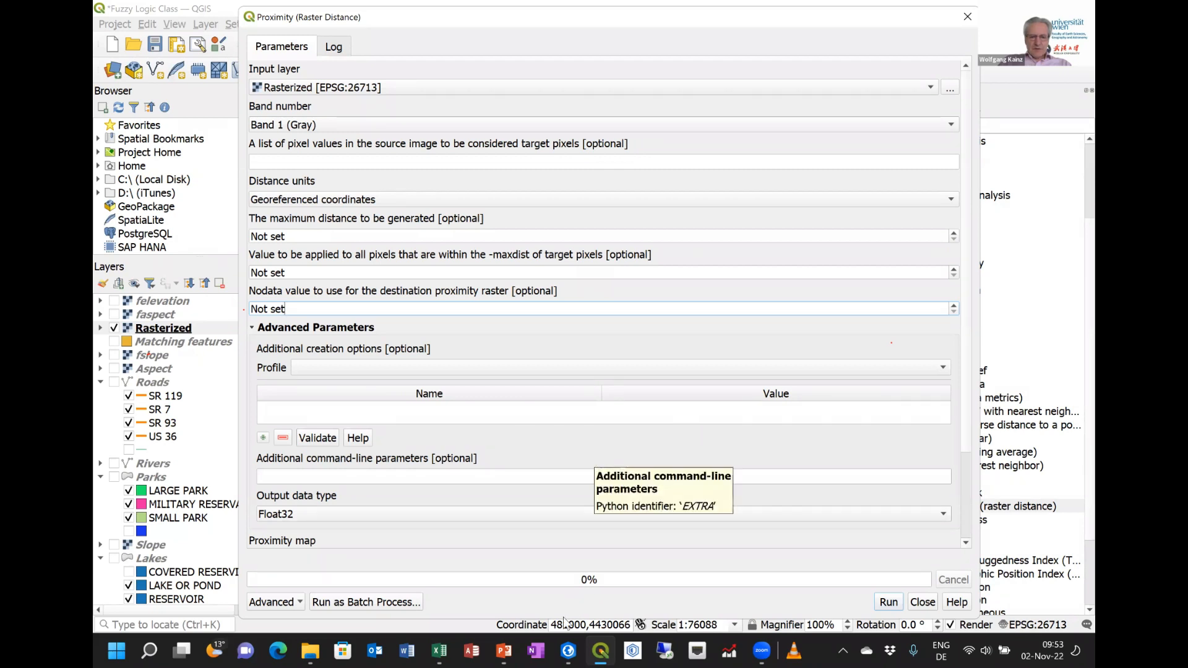
click(503, 649)
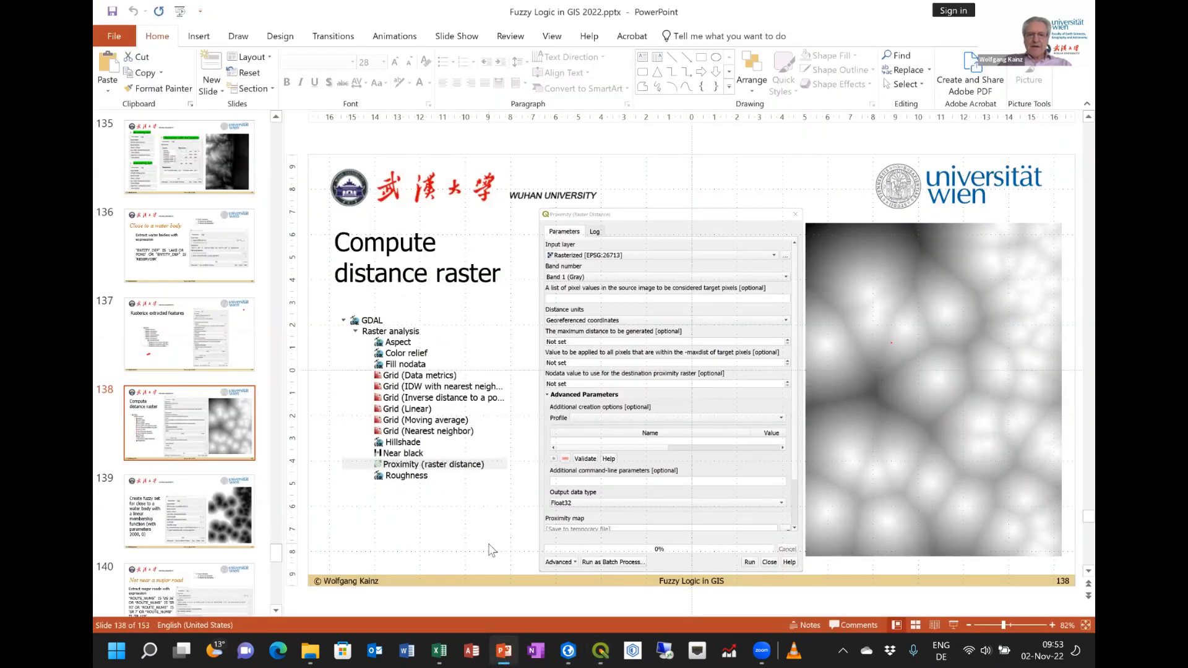
click(600, 649)
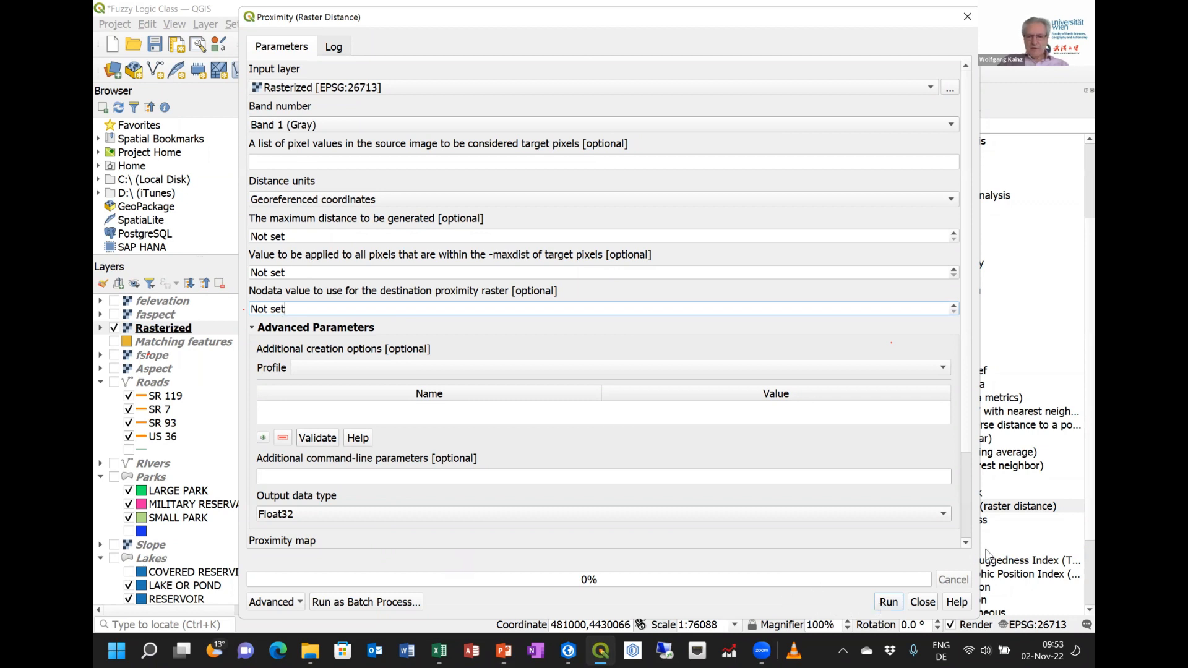
Run Proximity (raster distance) on the Rasterized layer with a temporary output file and close the dialog
click(966, 543)
click(966, 543)
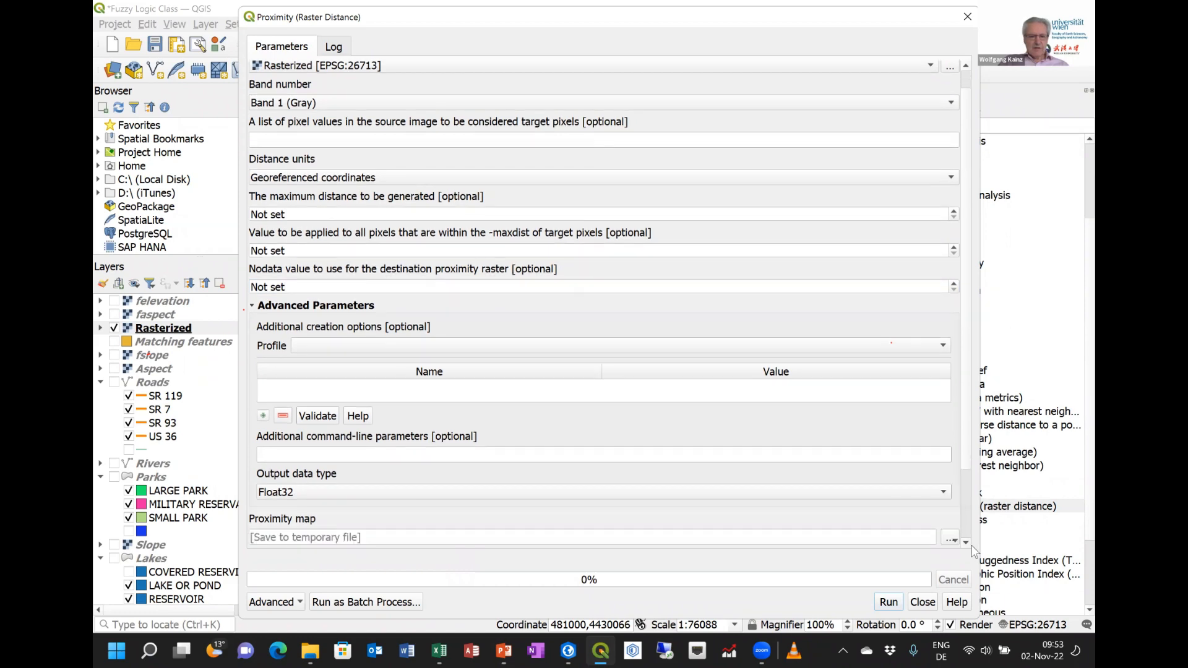
click(890, 603)
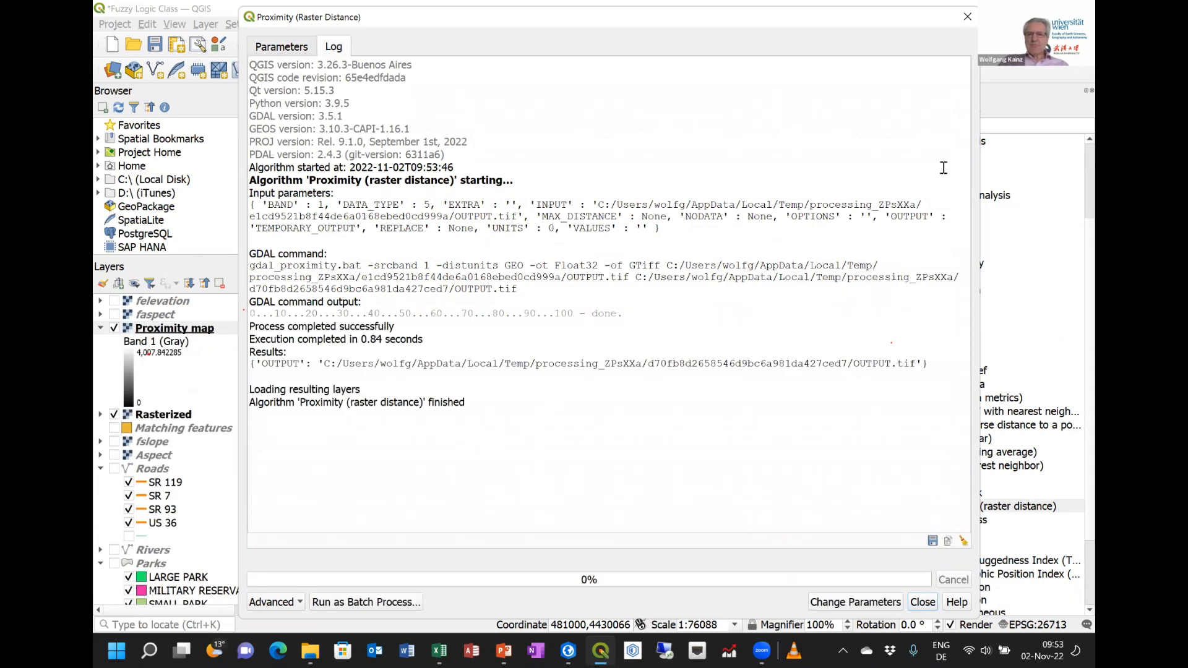
key(Escape)
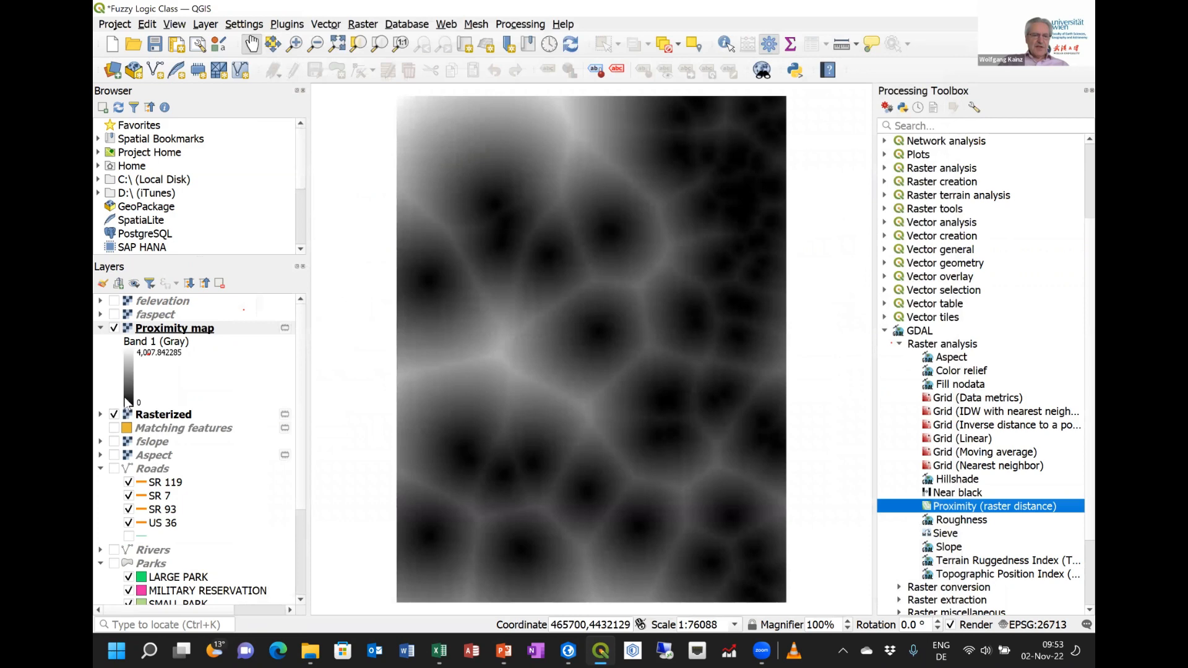
Set the Proximity map layer's color gradient to White to Black
double_click(127, 370)
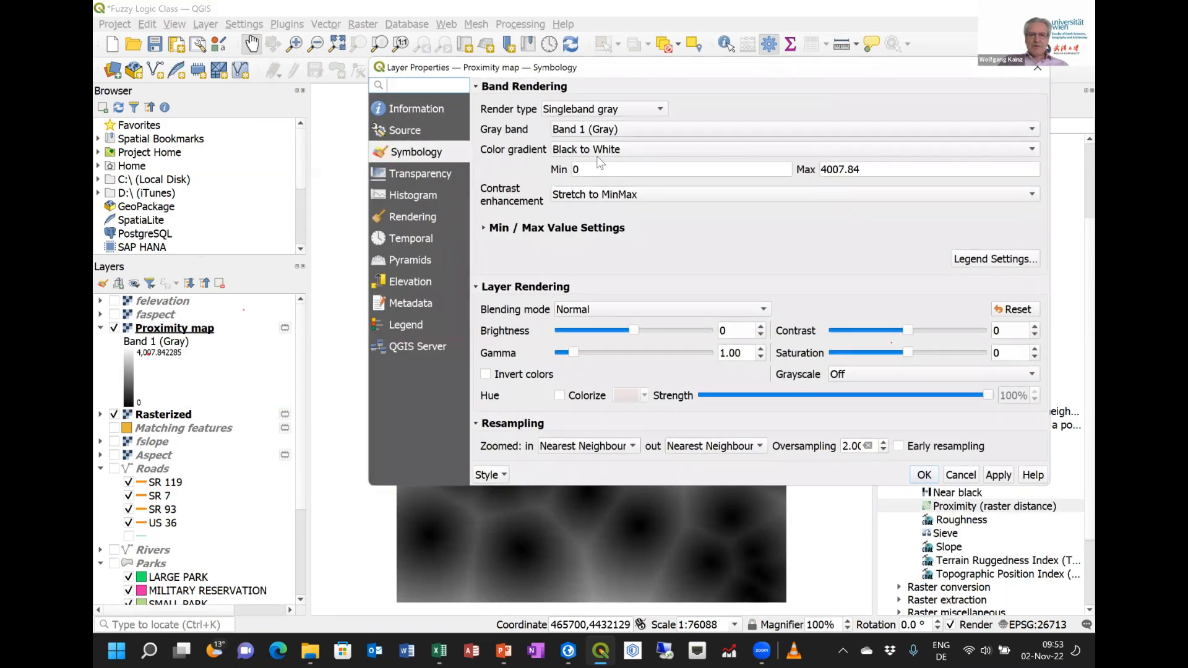
click(599, 151)
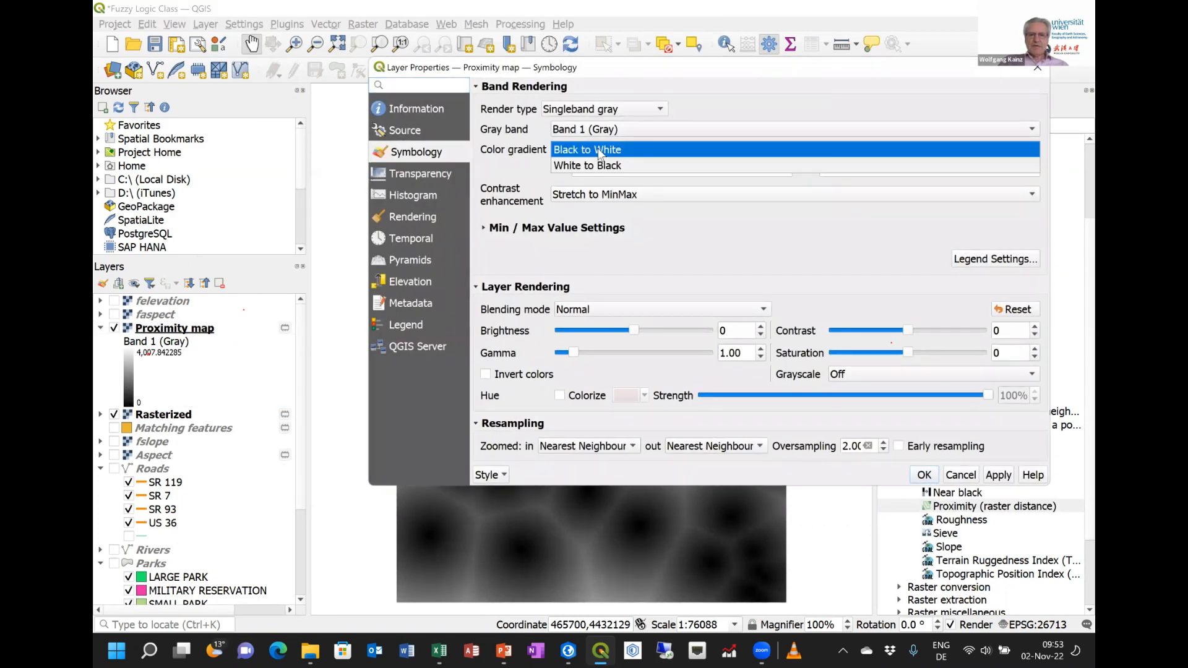
click(600, 162)
click(923, 475)
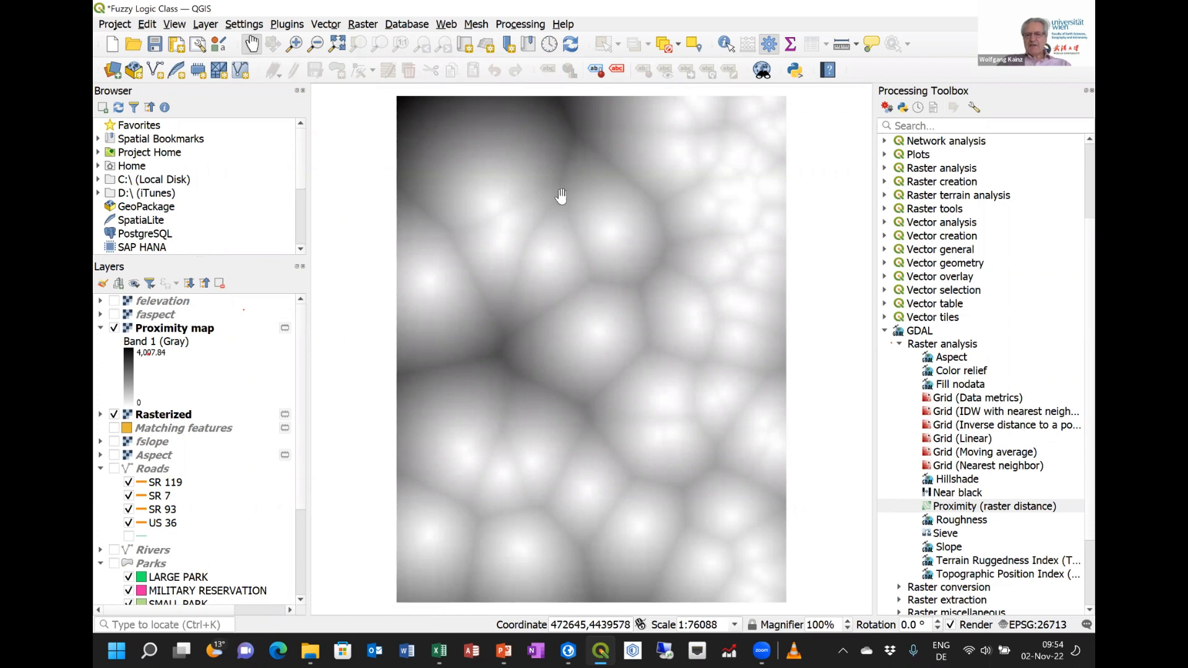
Open the Fuzzify raster (linear membership) tool and choose Proximity map as its input raster
click(885, 331)
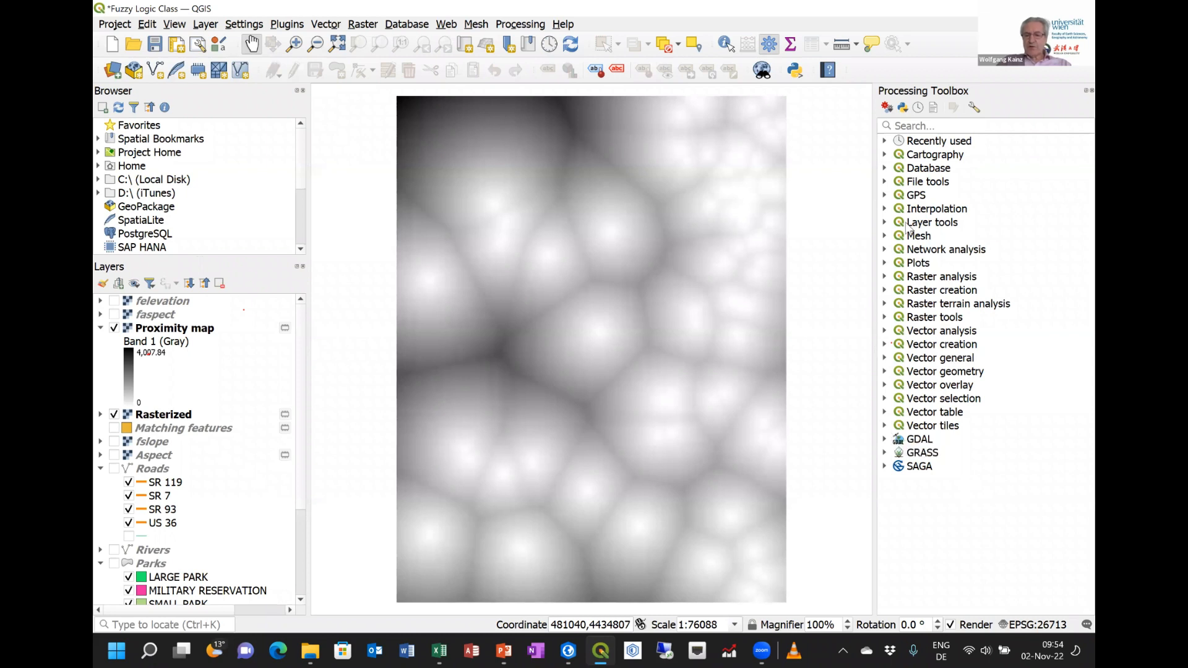
click(885, 277)
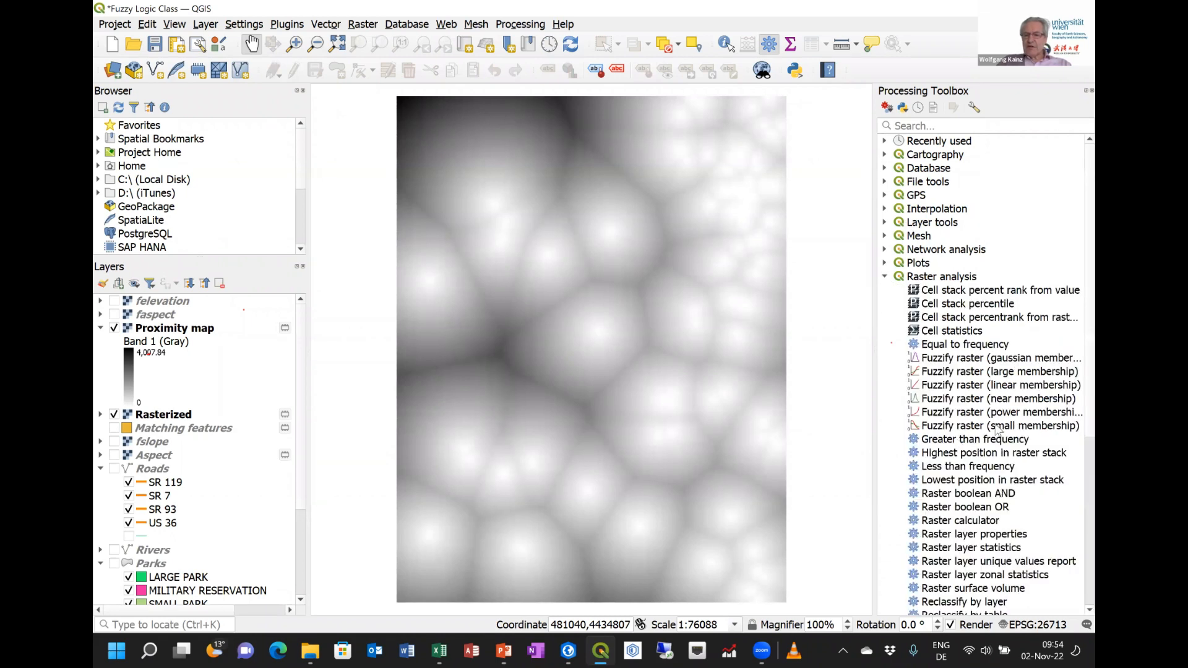
click(1012, 384)
double_click(1012, 385)
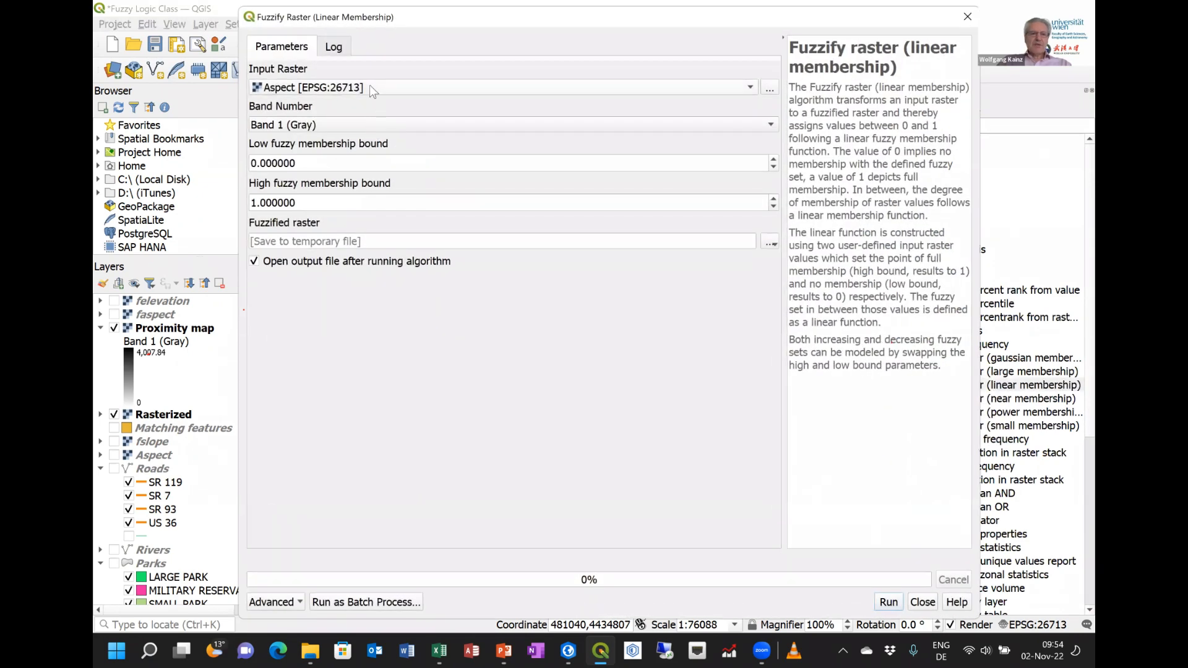
click(370, 87)
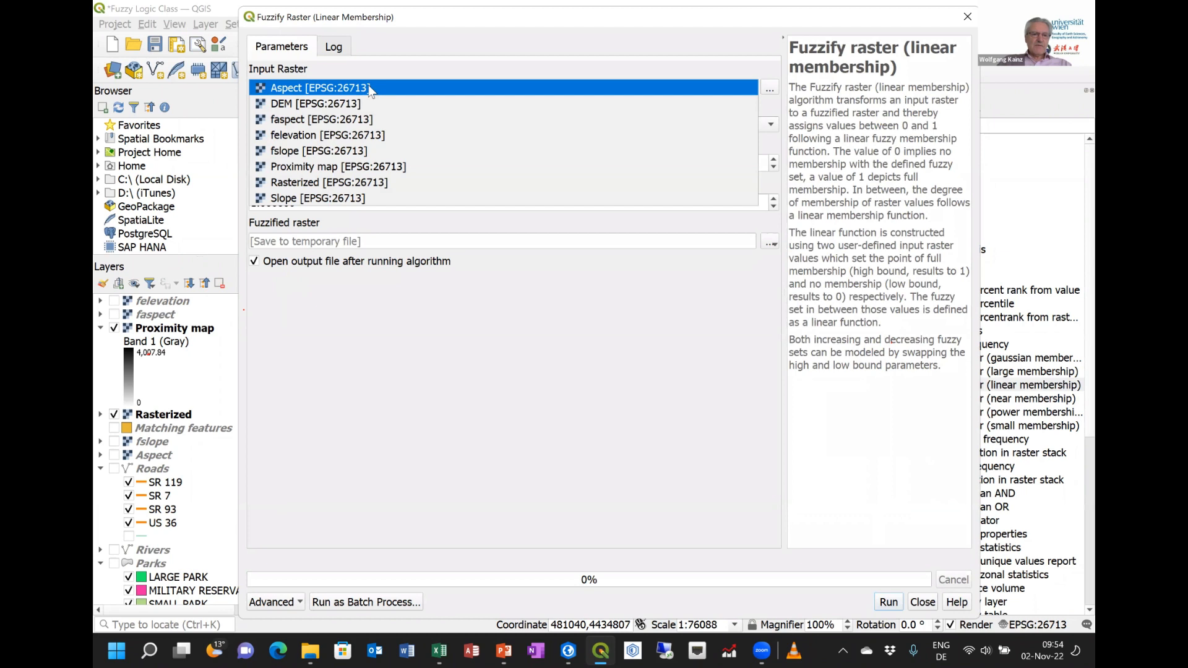
click(355, 167)
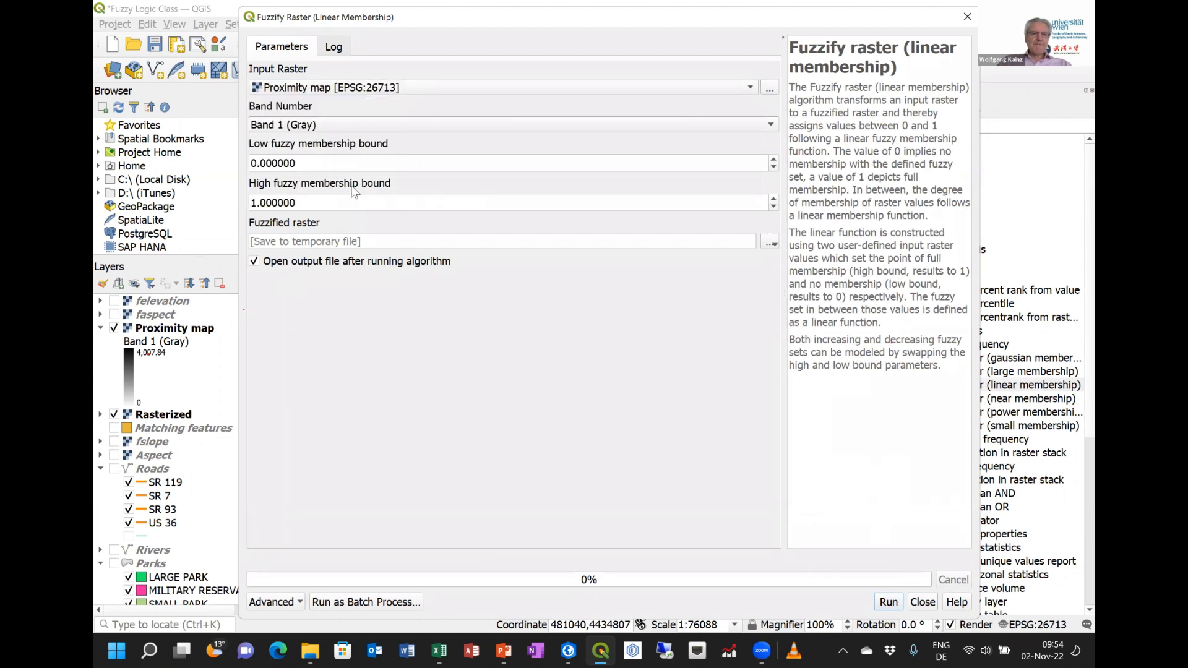
Set the low fuzzy membership bound to 2000 and the high bound to 0
double_click(292, 162)
text(2000)
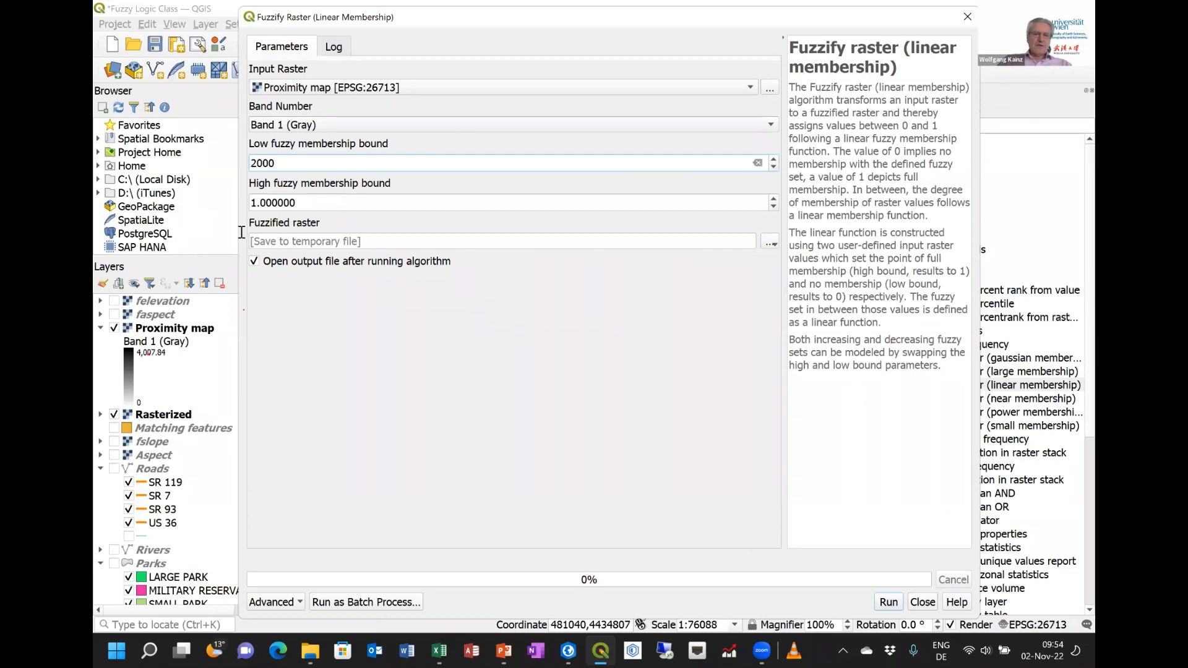
click(303, 204)
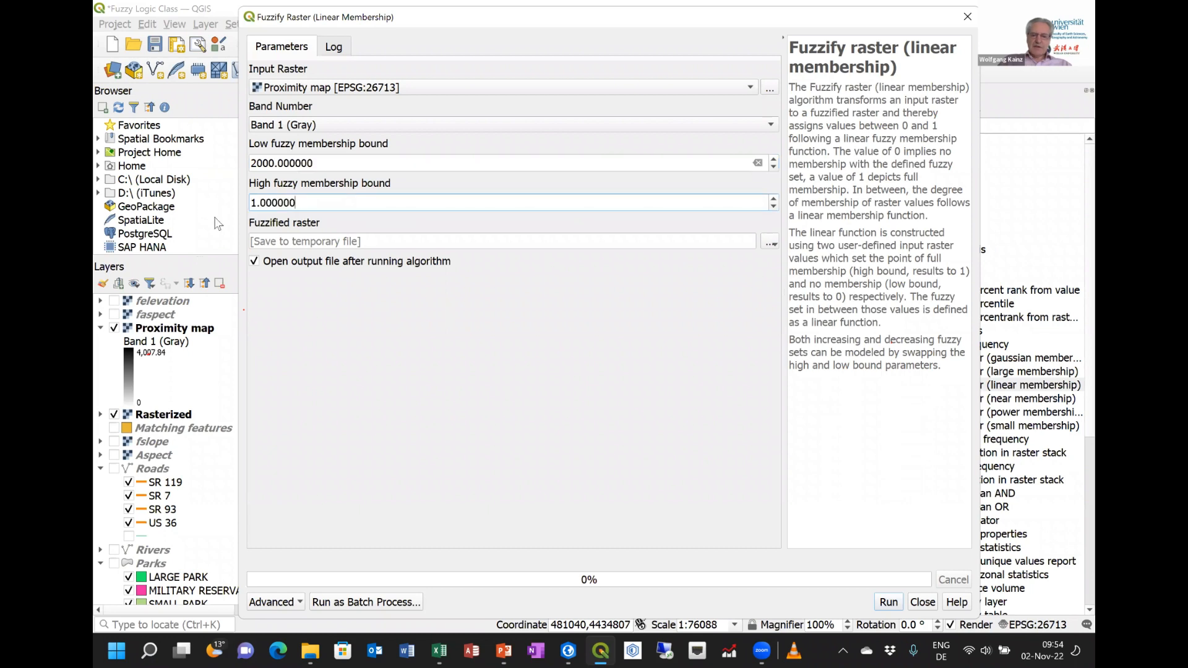
text(0)
click(376, 247)
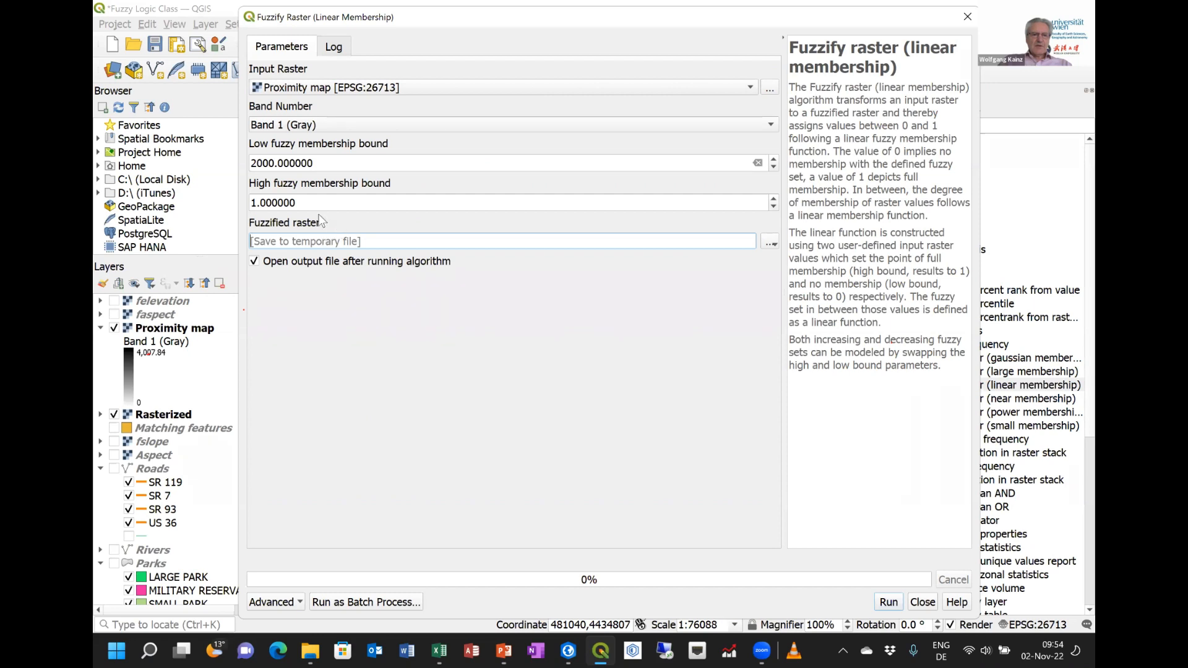
drag(305, 202, 223, 203)
text(0)
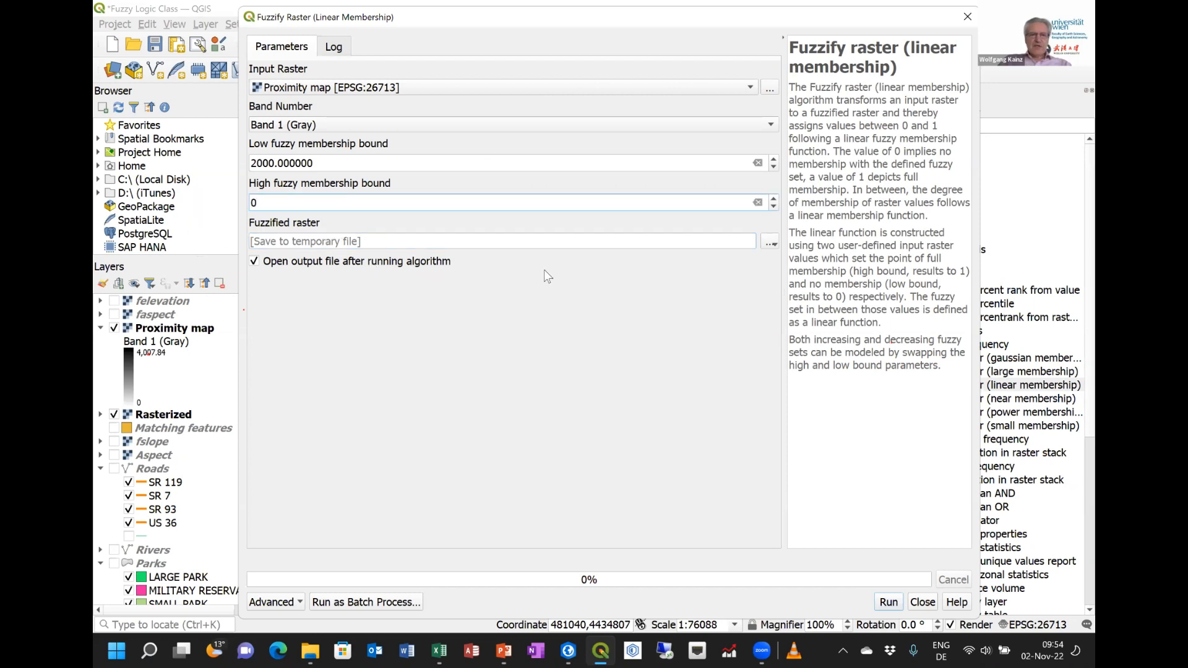
Save the fuzzified raster as fwater.tif in the Temp folder, replacing the existing file, and run the fuzzification
click(770, 245)
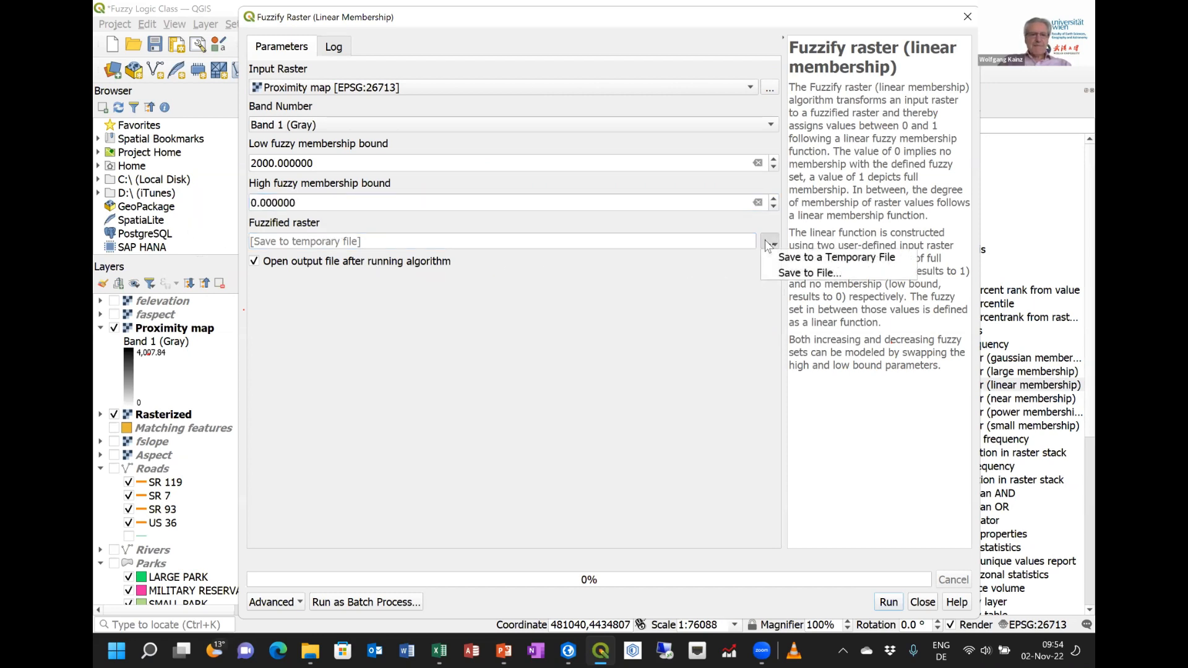
click(781, 276)
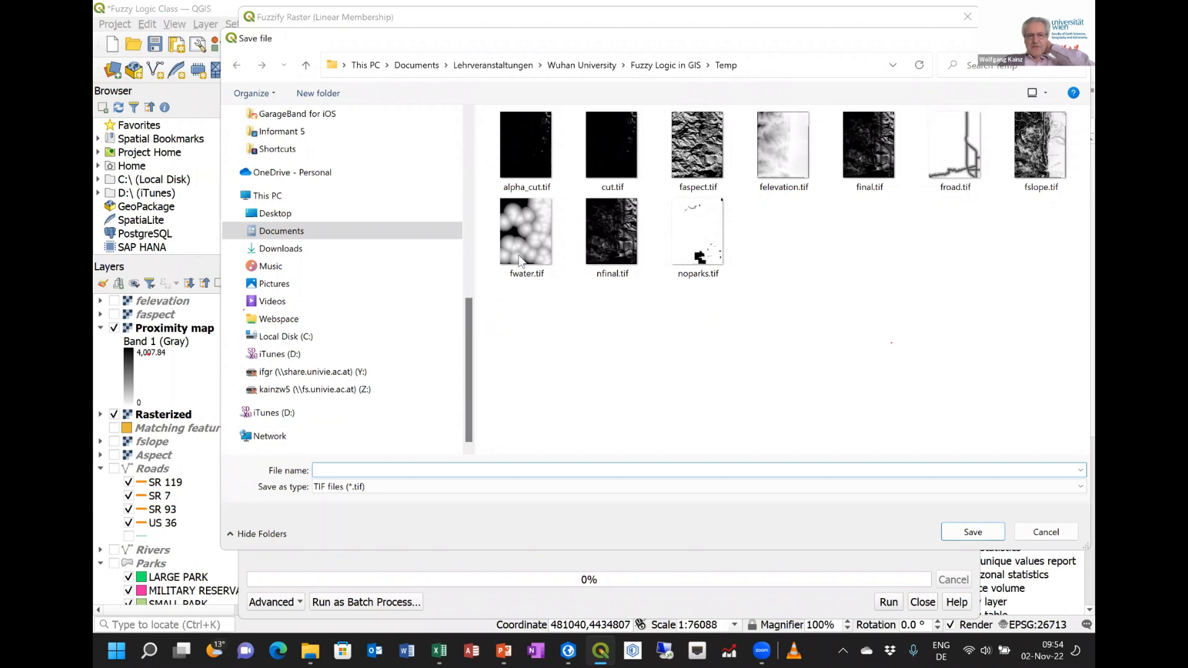
click(522, 235)
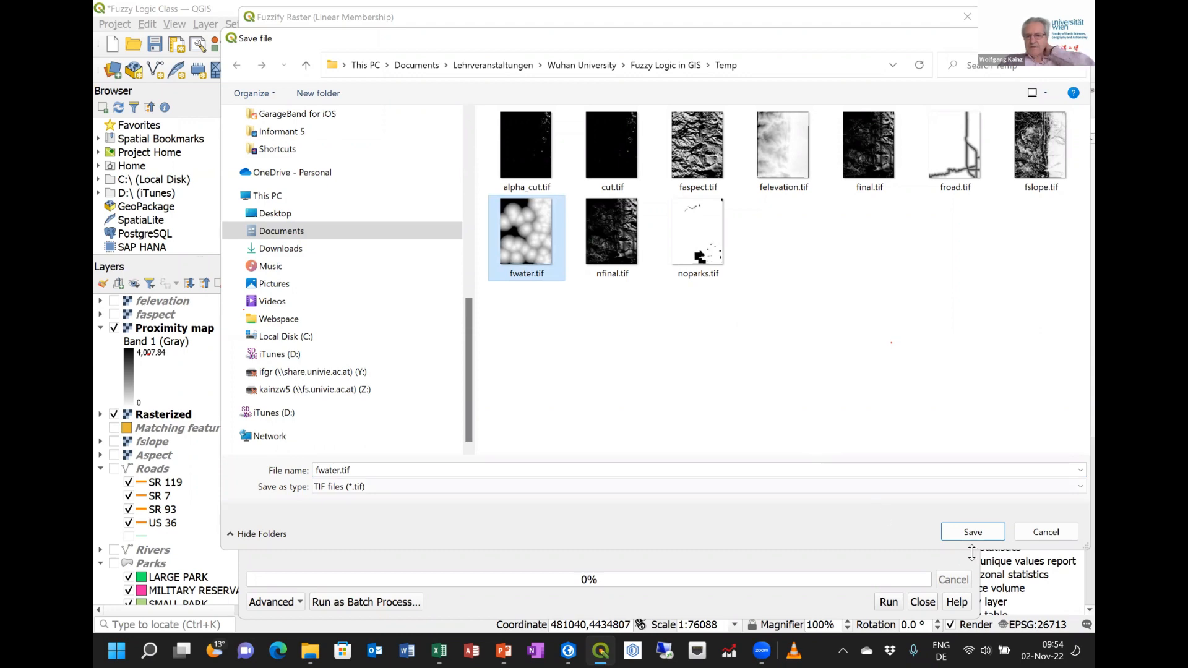
click(956, 524)
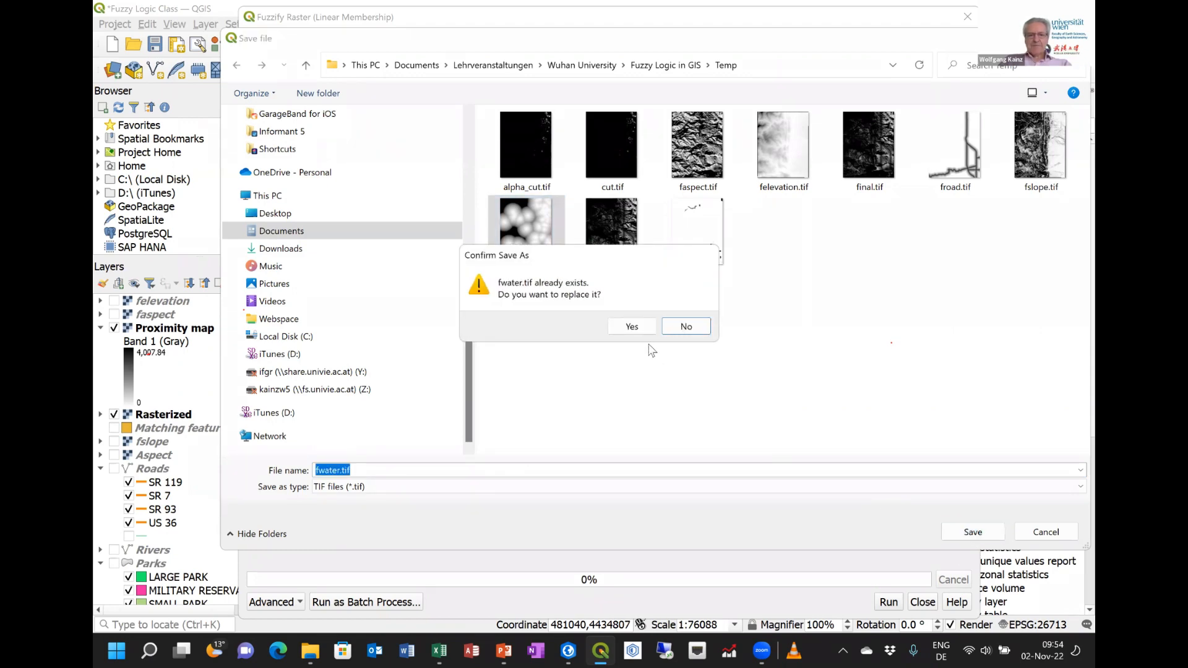
click(634, 326)
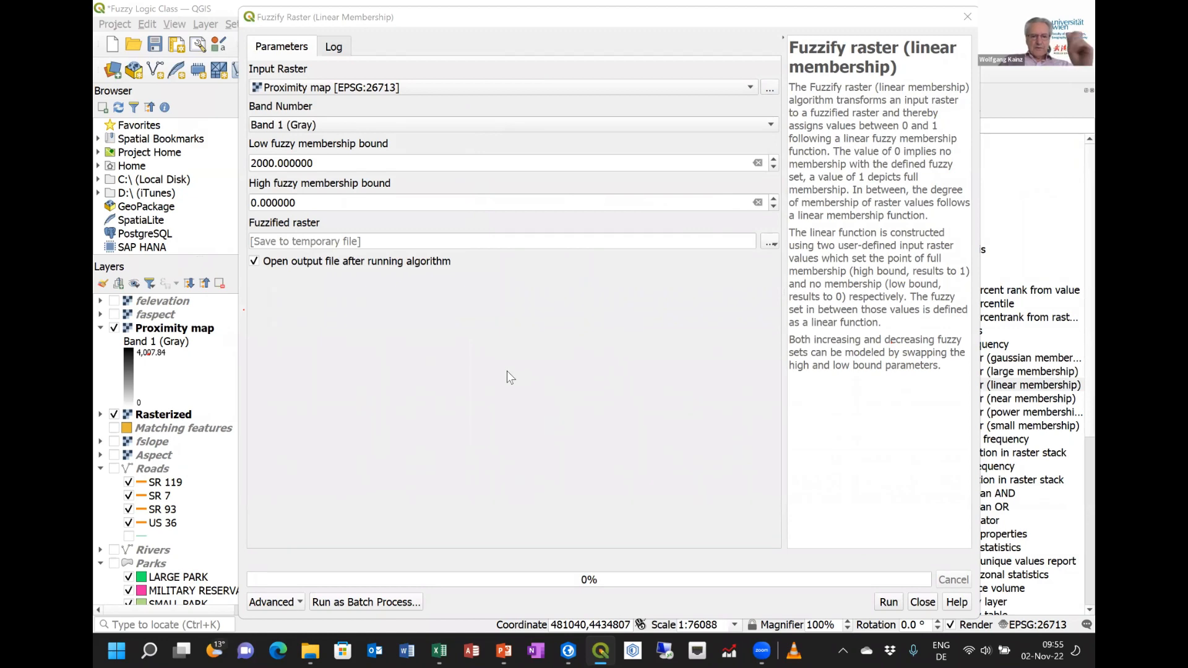
click(887, 602)
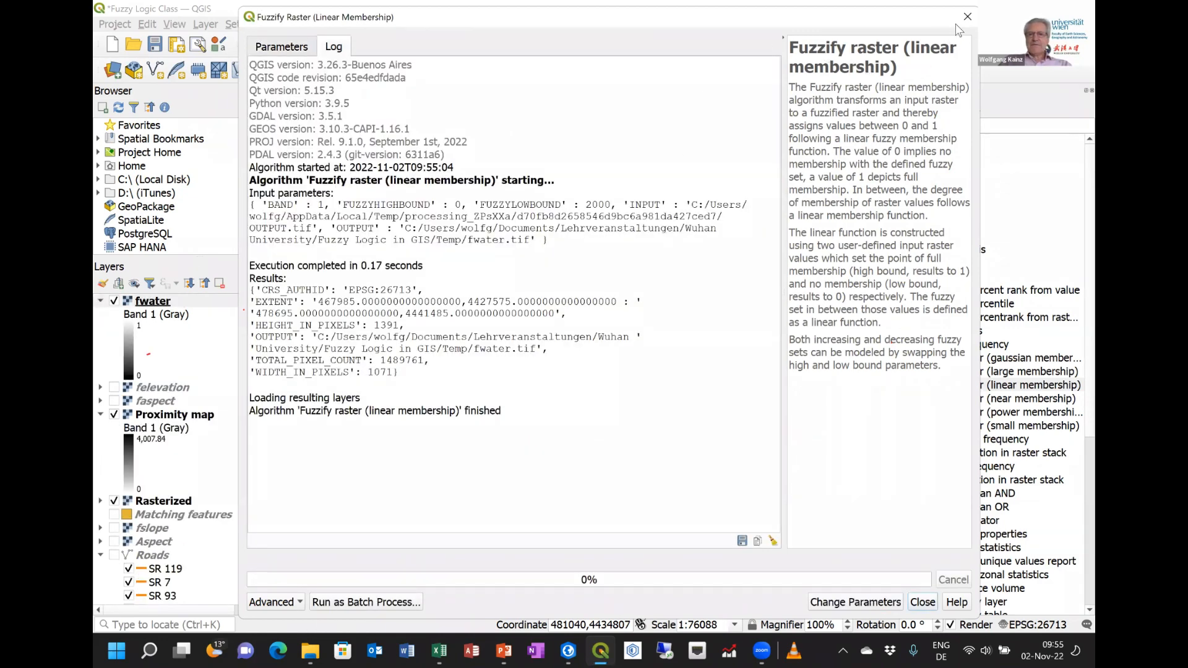
key(Escape)
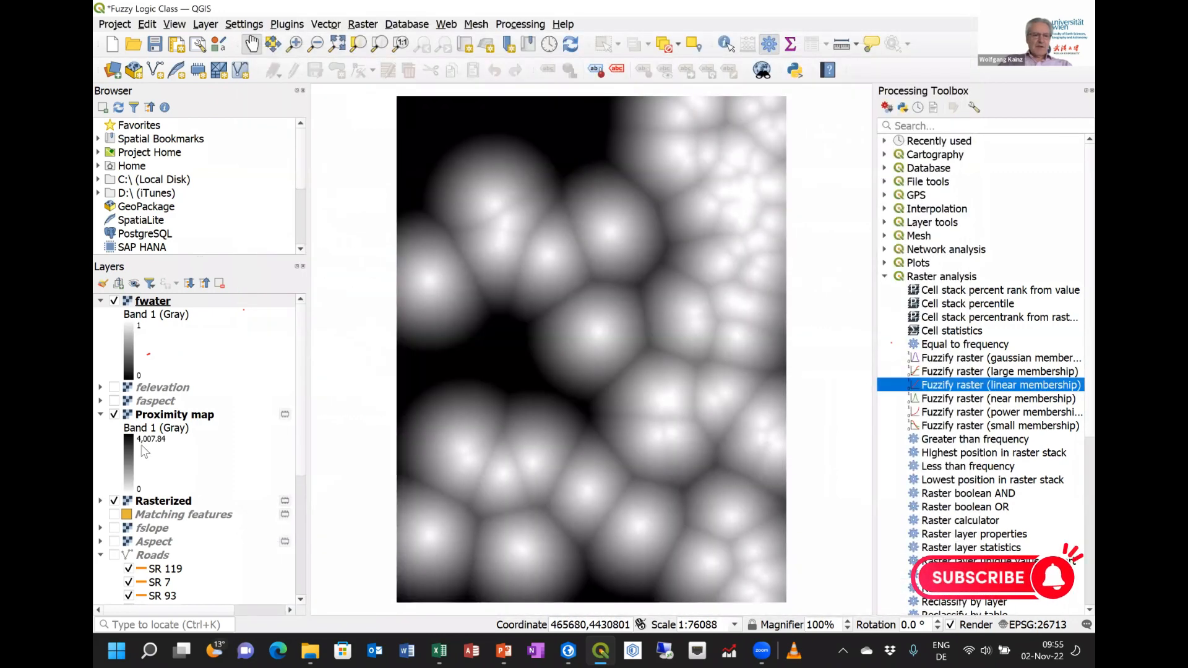
Hide the Proximity map layer and set the fwater layer's color gradient to White to Black
click(113, 414)
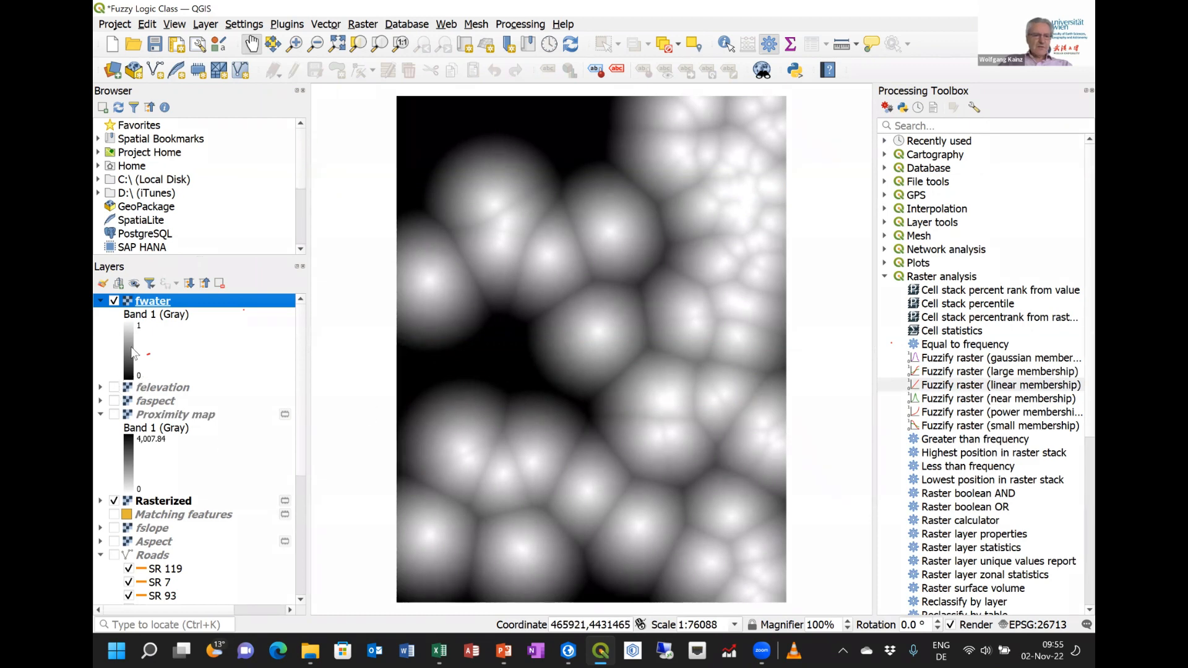
double_click(139, 367)
click(609, 150)
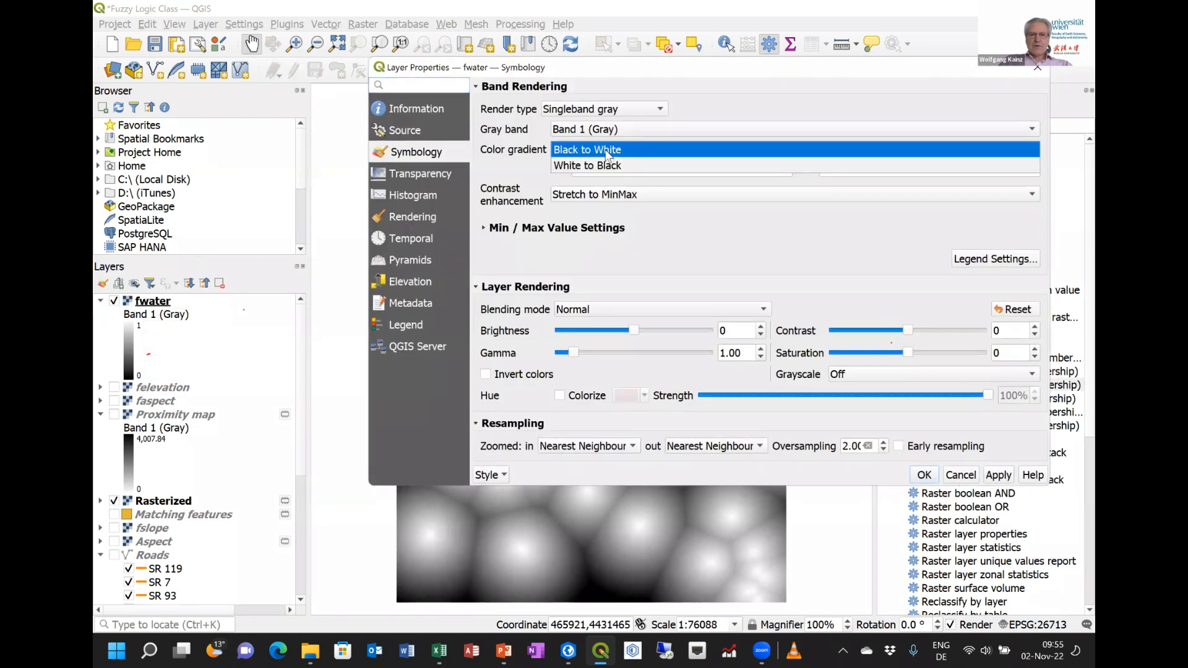
click(605, 166)
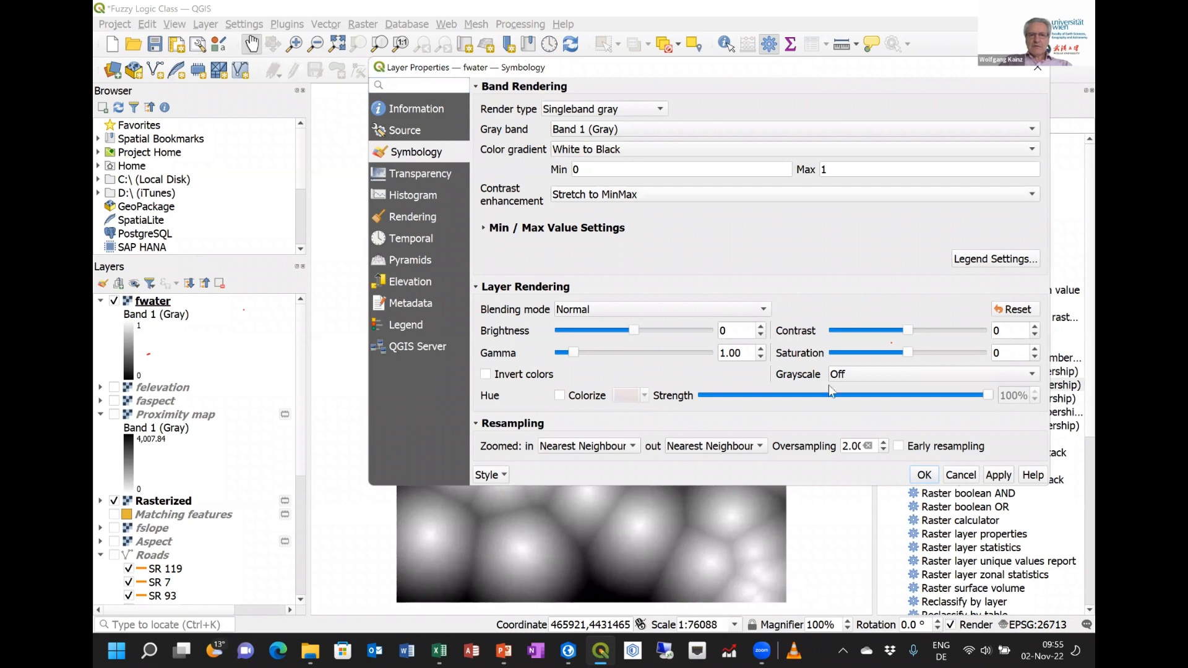
click(921, 475)
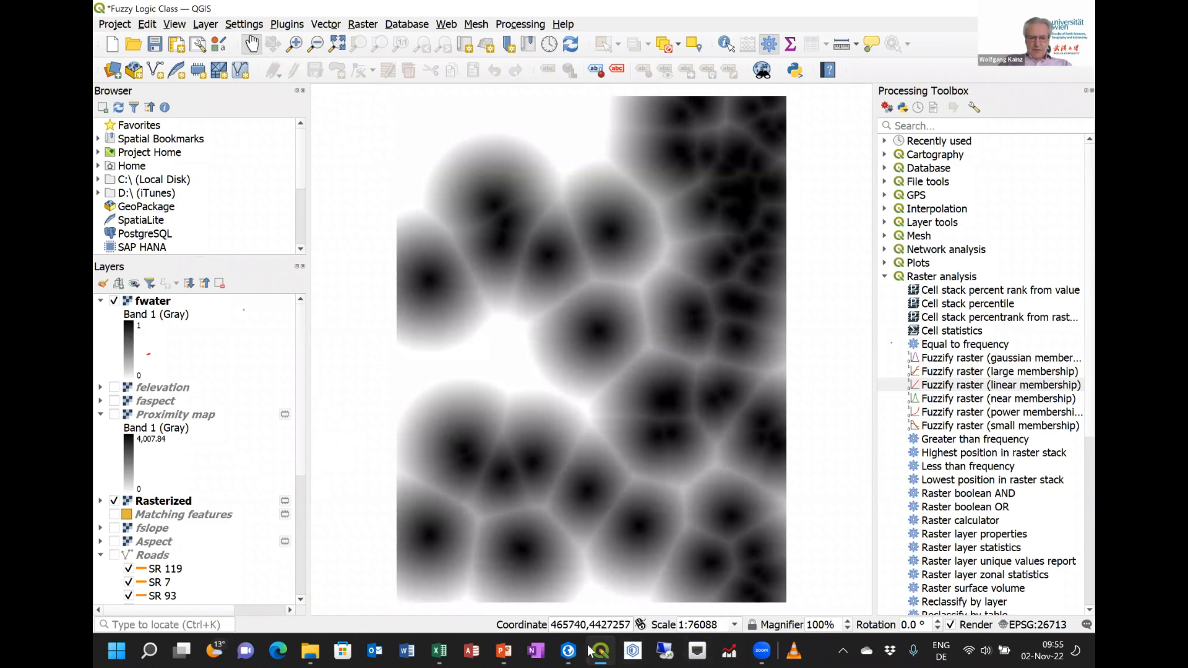
Check the distance raster slide in the PowerPoint presentation and return to QGIS
click(503, 649)
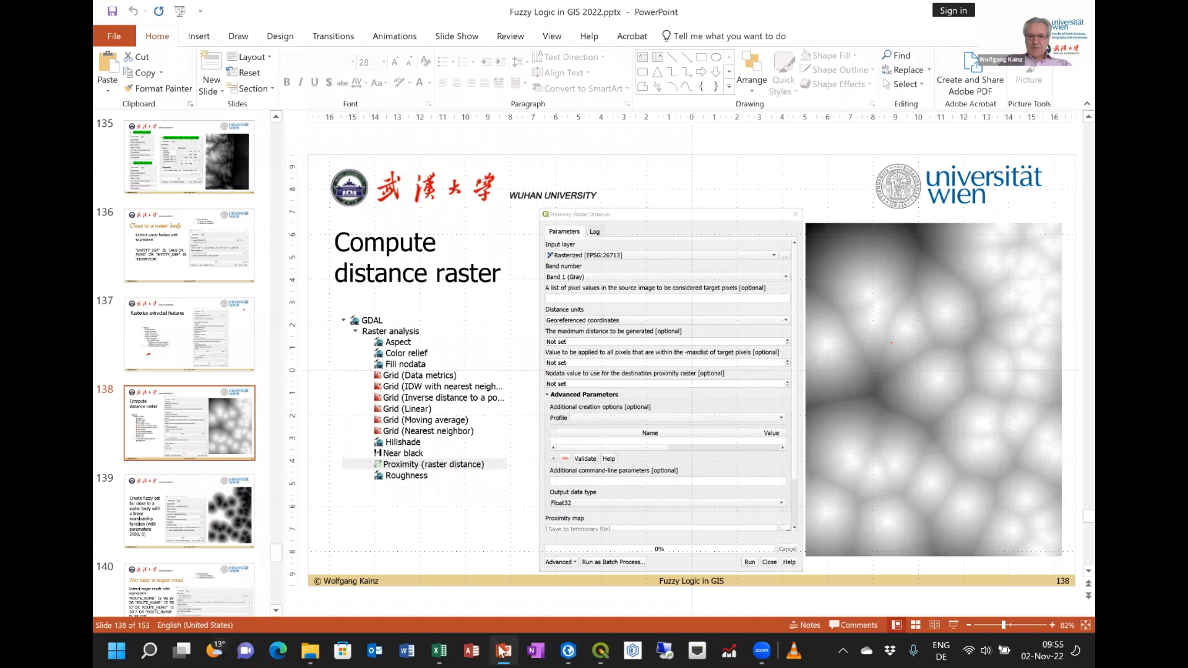
click(600, 649)
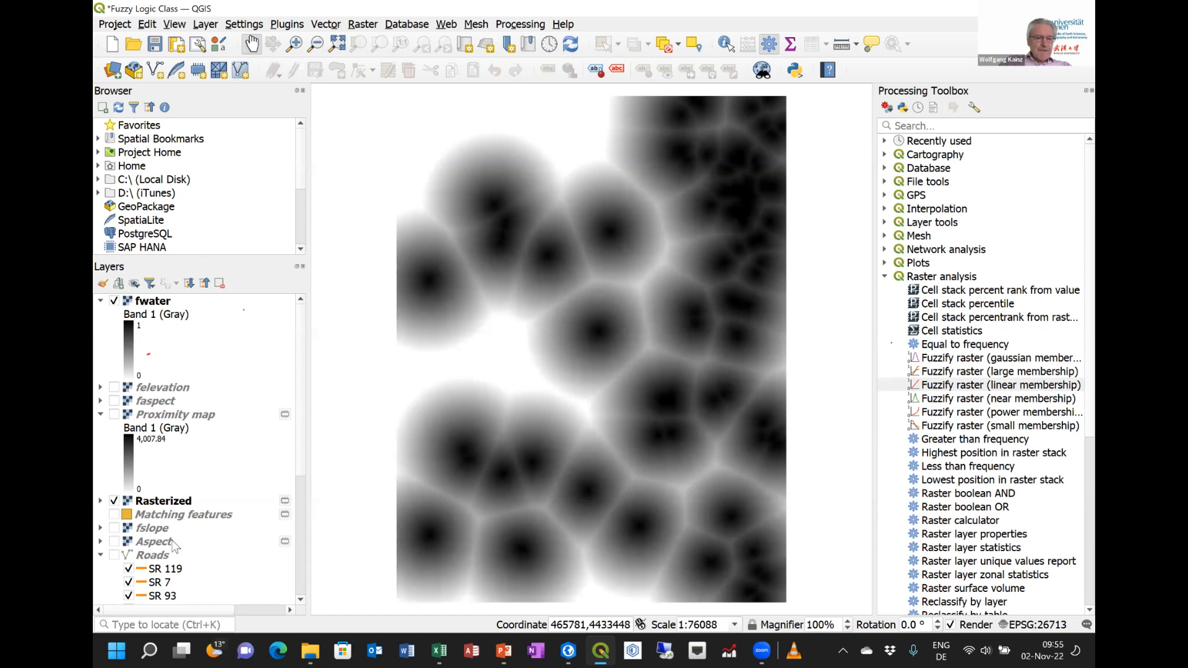
Move the Lakes layer to the top of the layer order, above fwater
scroll(173, 544, down, 3)
scroll(173, 543, down, 2)
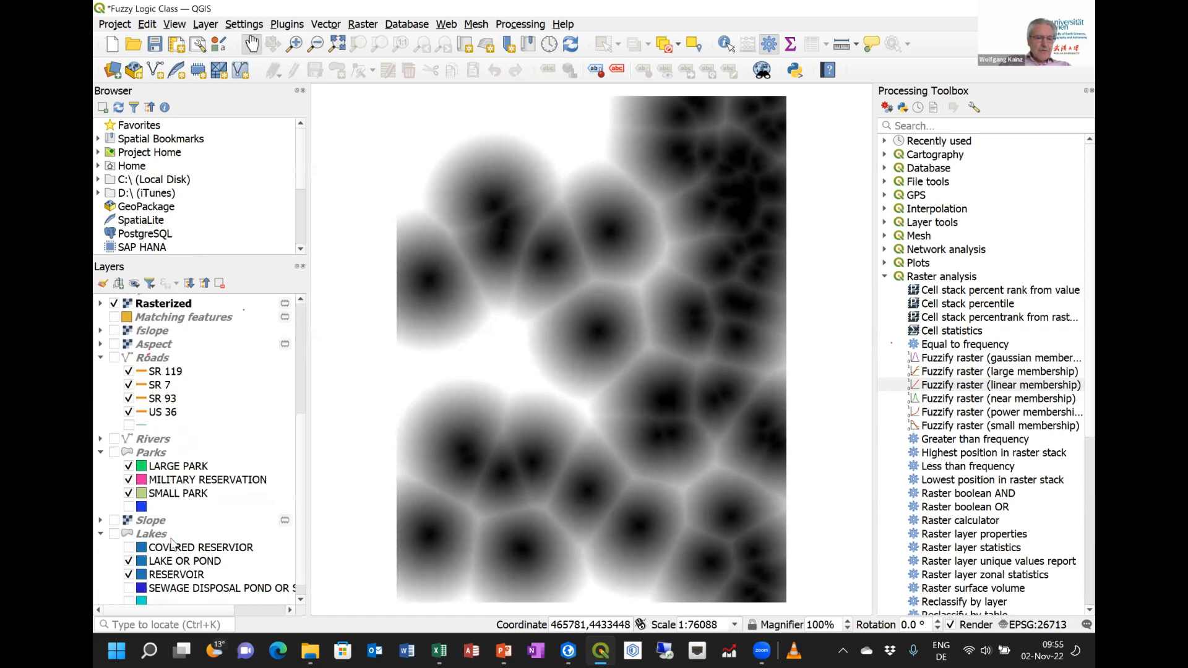
click(147, 535)
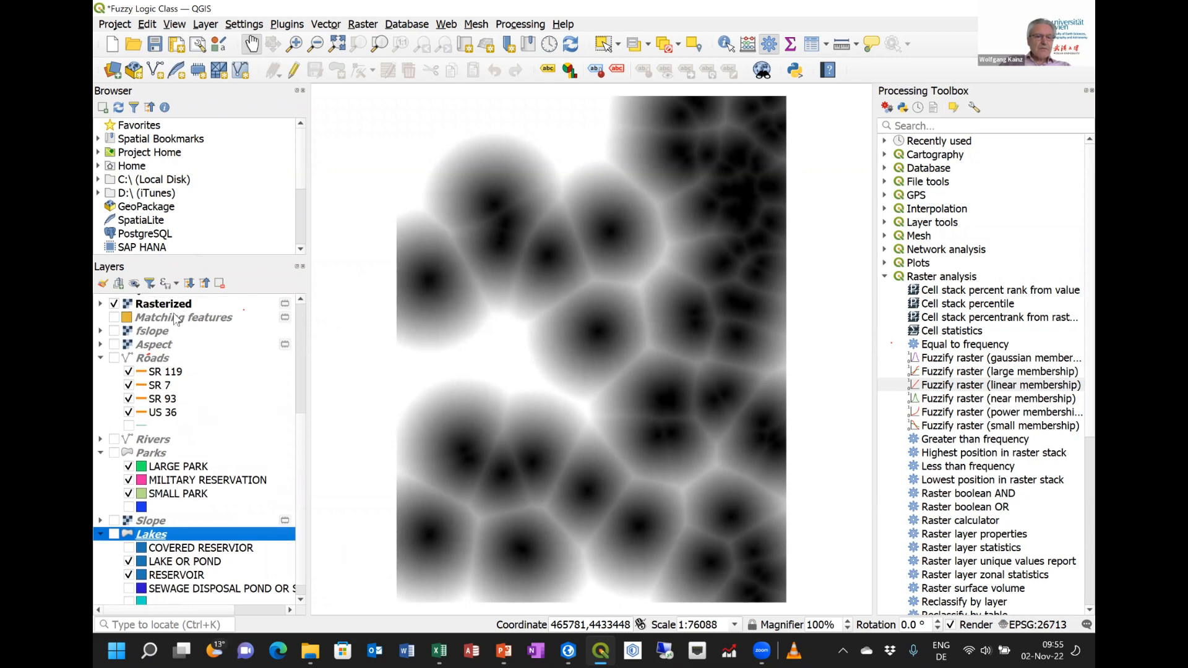
scroll(176, 320, up, 5)
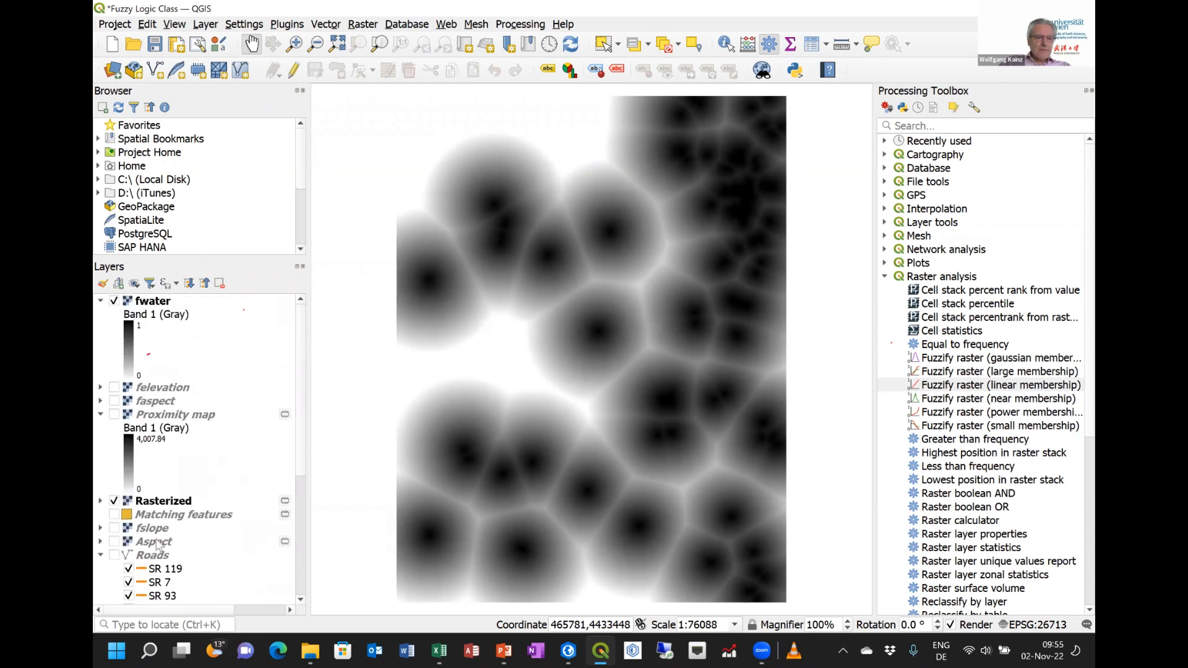
scroll(160, 545, down, 3)
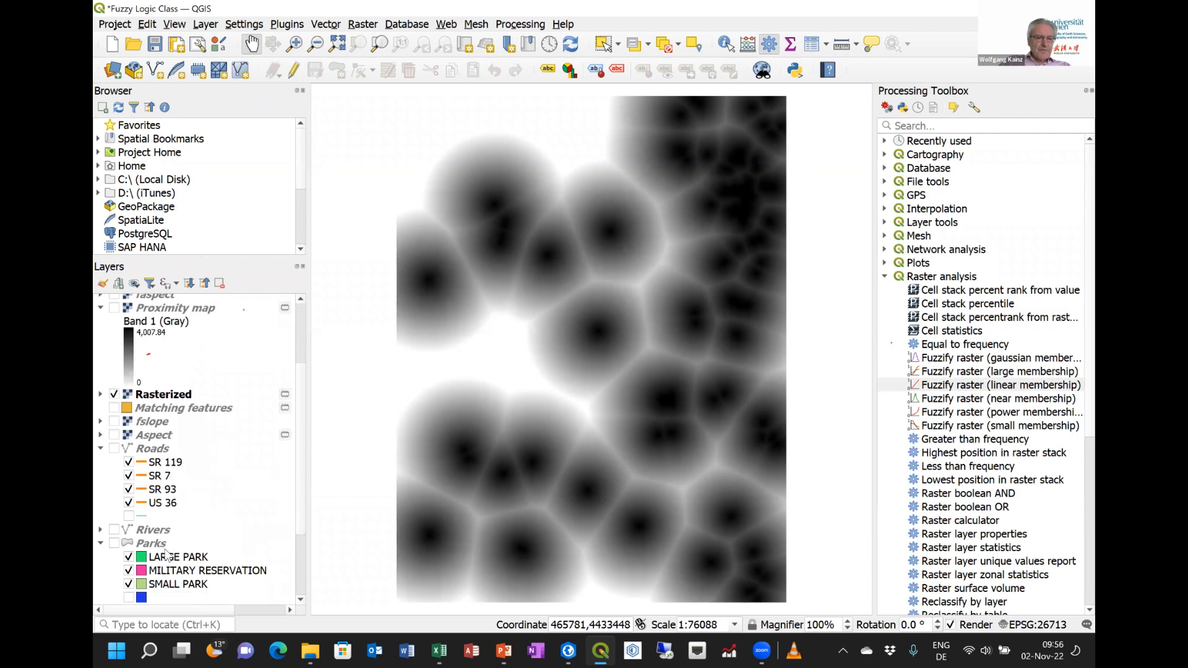
scroll(165, 549, down, 3)
drag(148, 524, 129, 323)
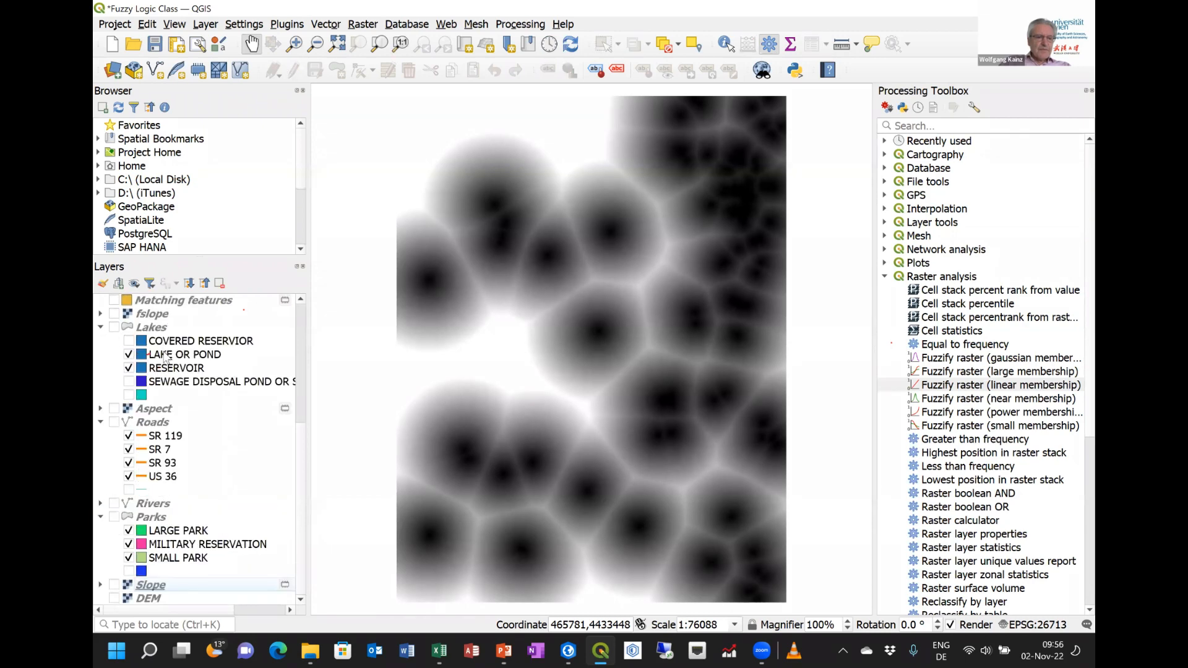
scroll(126, 458, up, 6)
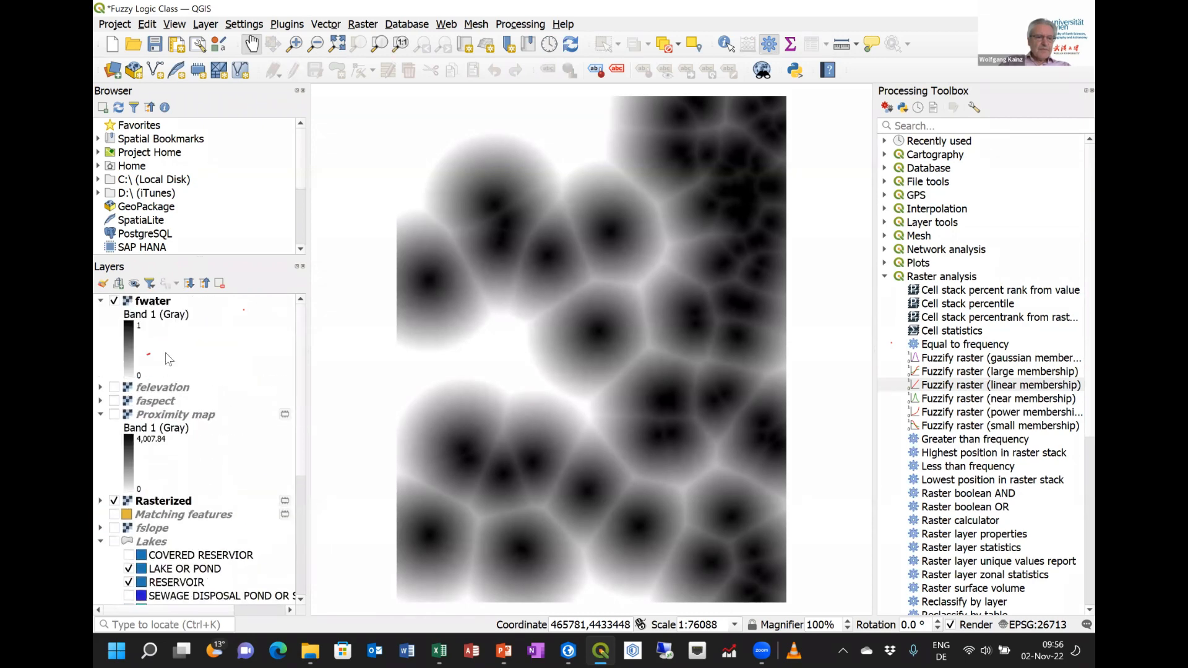
click(155, 542)
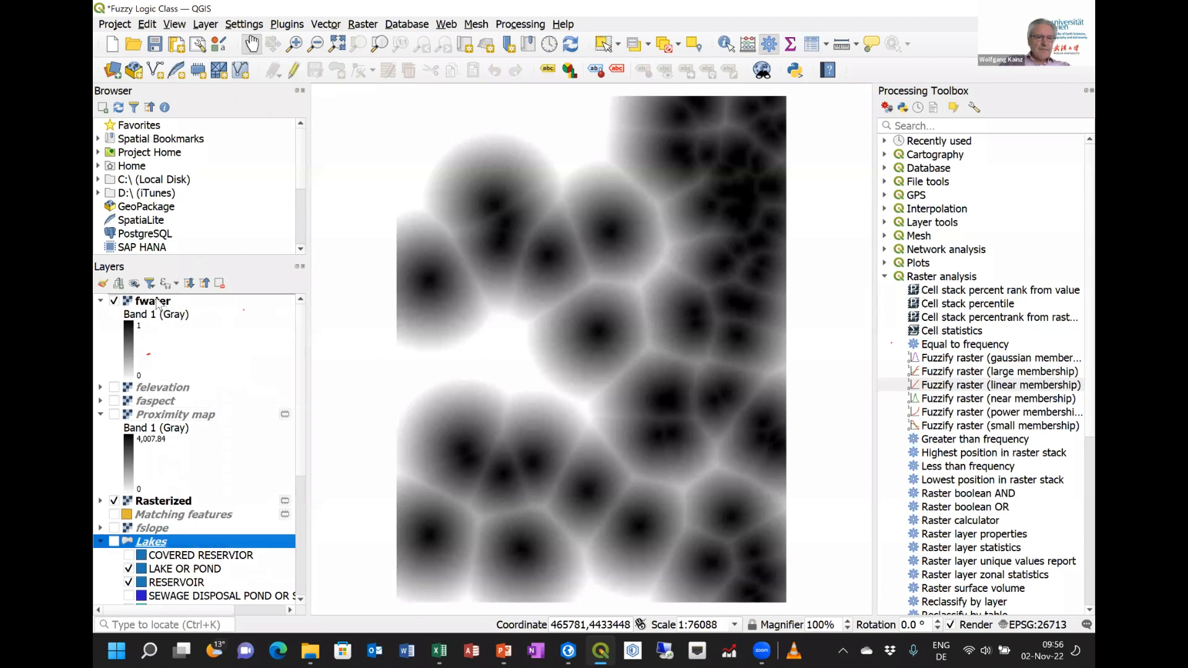
drag(157, 303, 156, 303)
Display the Lakes layer over fwater to compare the water bodies with the fuzzy raster, and hide it again
click(118, 306)
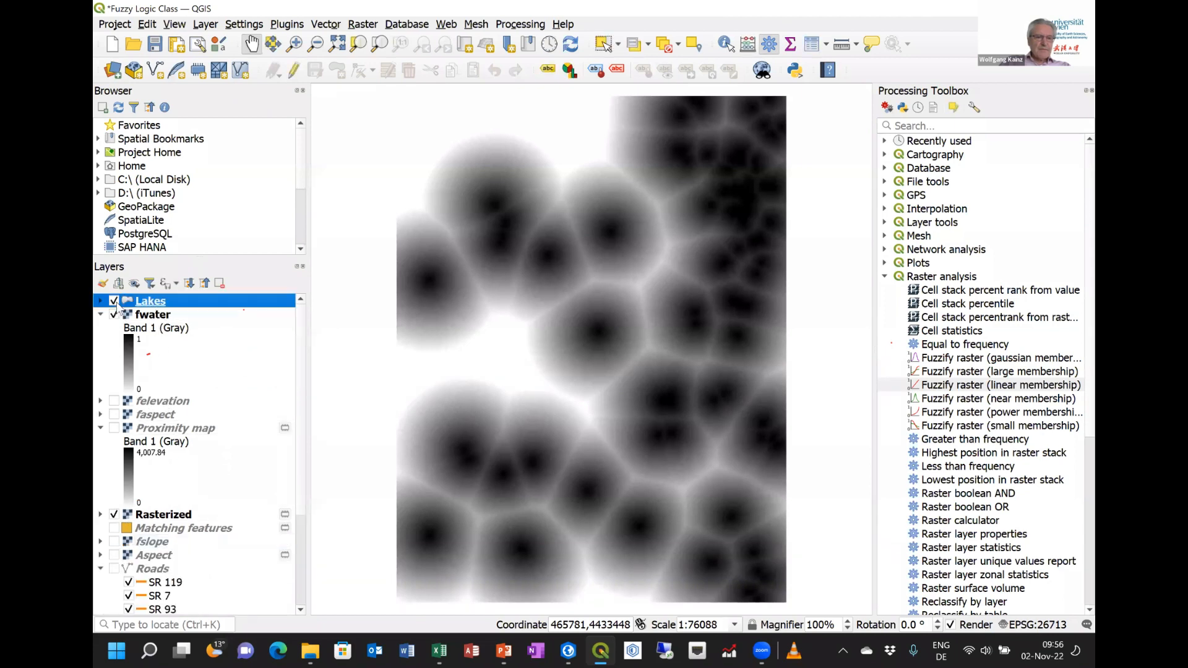
click(115, 301)
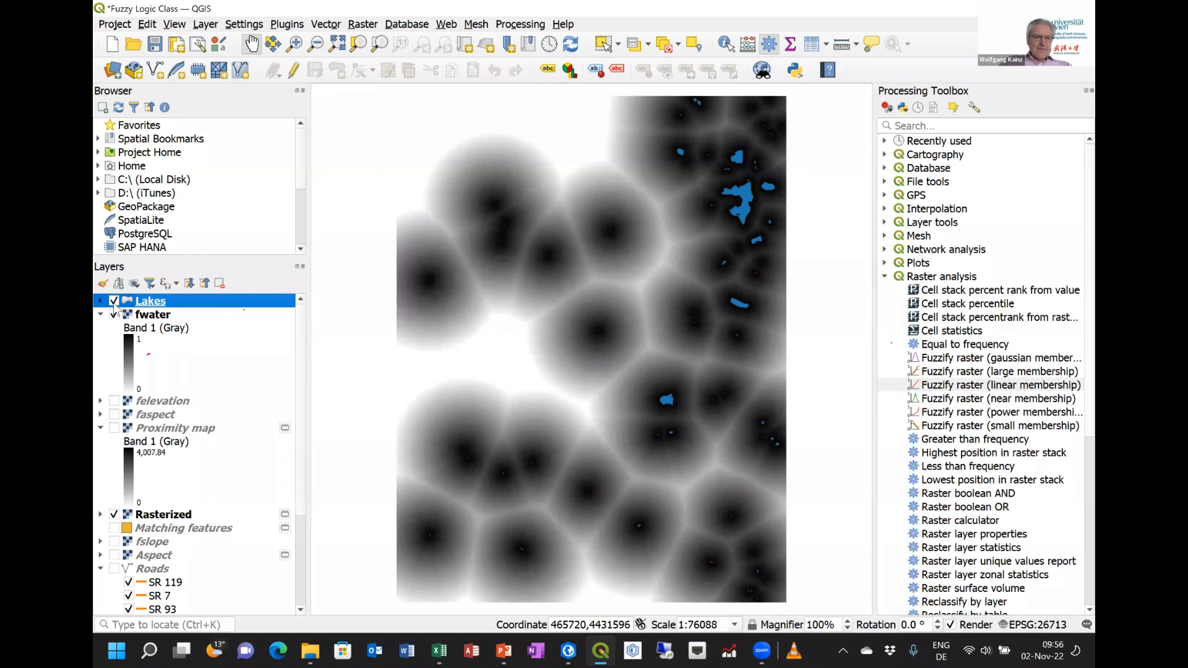
click(114, 301)
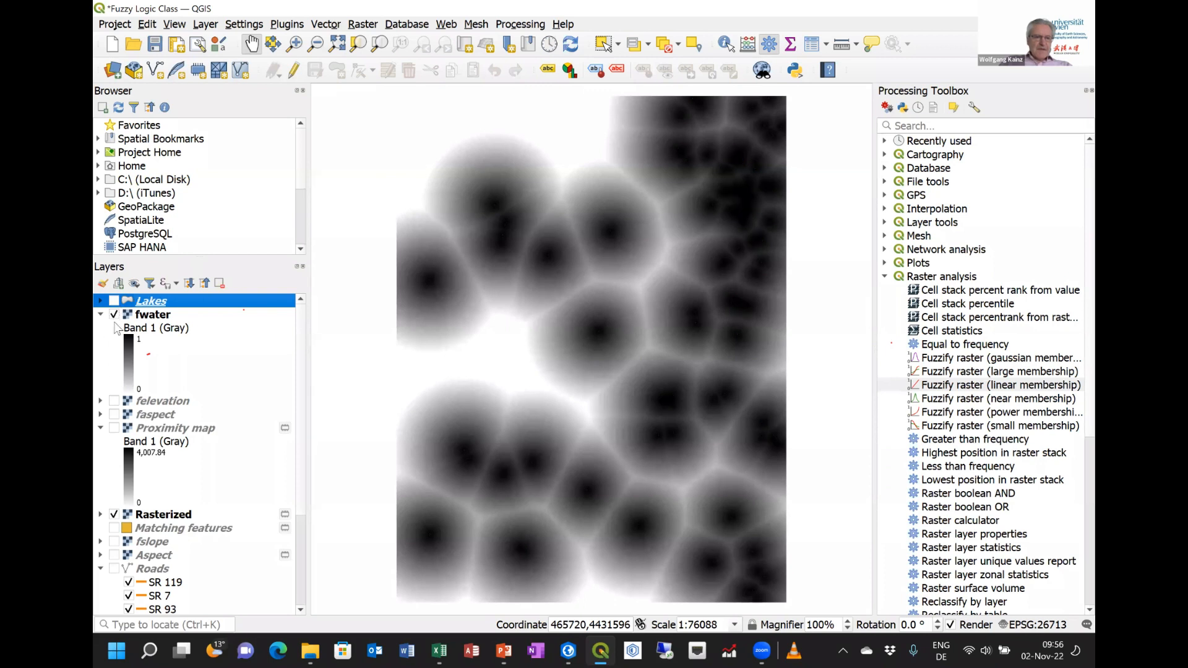
Remove the Proximity map layer from the project
click(147, 428)
right_click(147, 429)
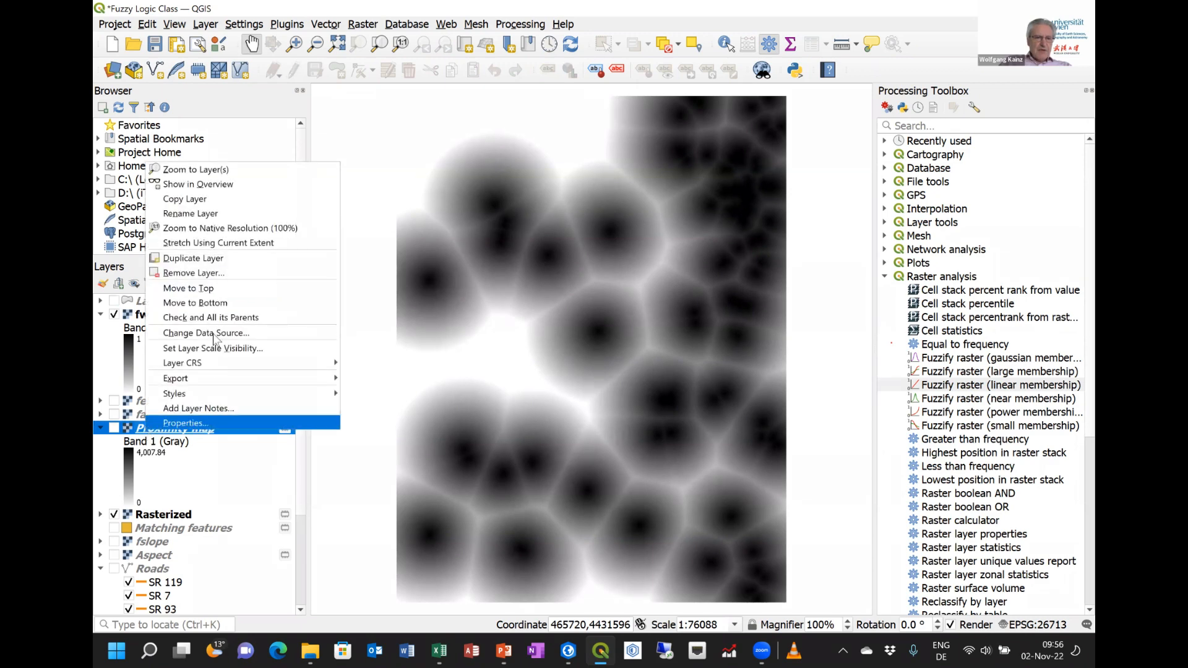
click(224, 274)
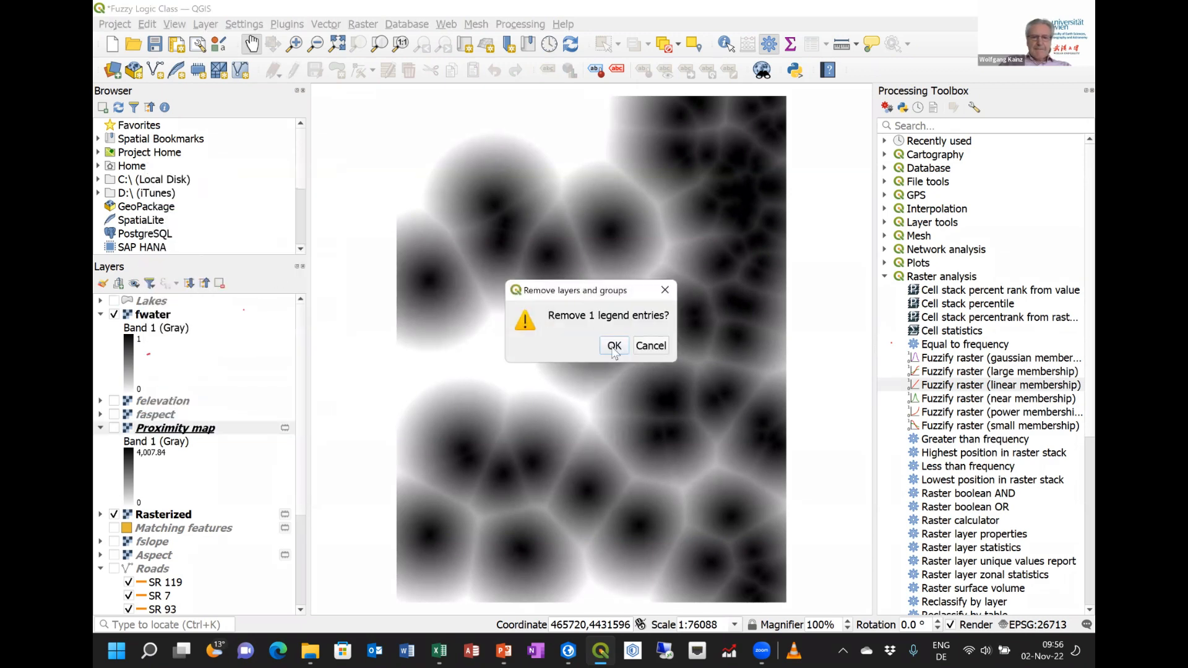
click(614, 346)
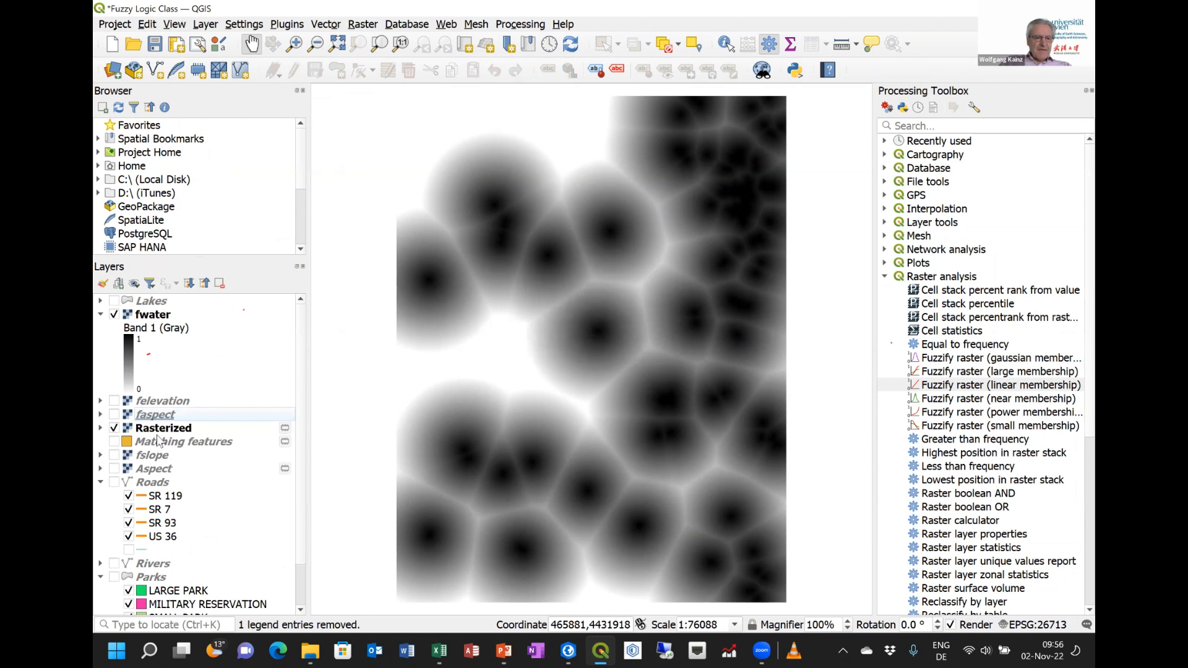
Remove the Rasterized layer from the project
click(158, 429)
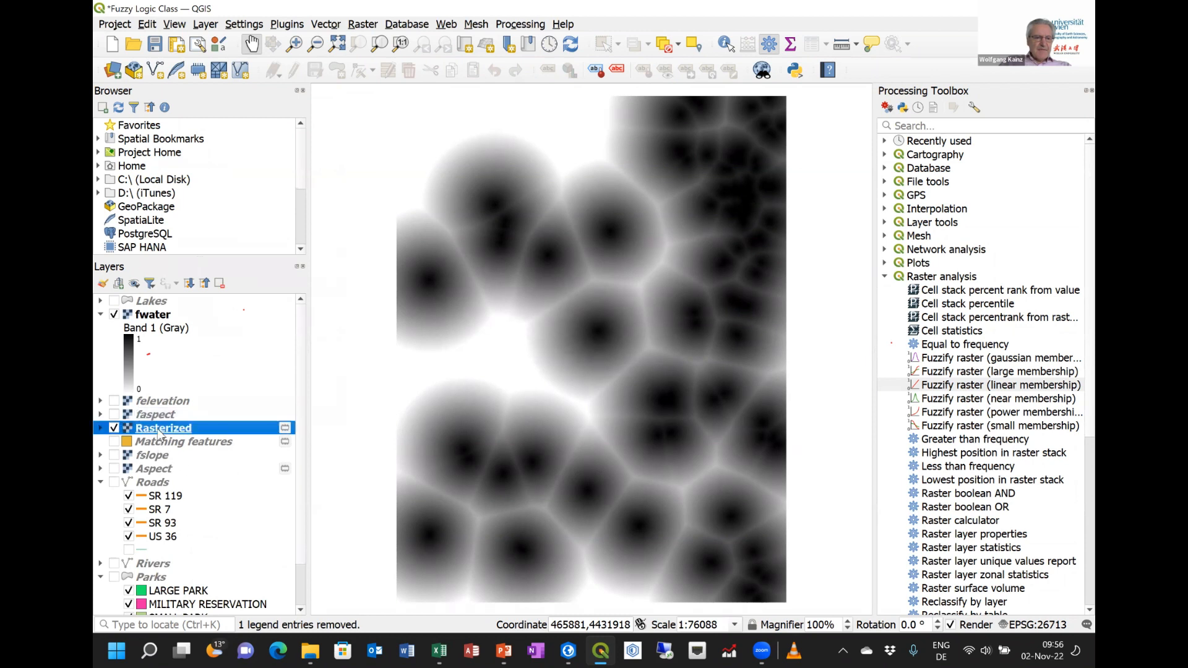
right_click(159, 433)
click(221, 288)
click(613, 350)
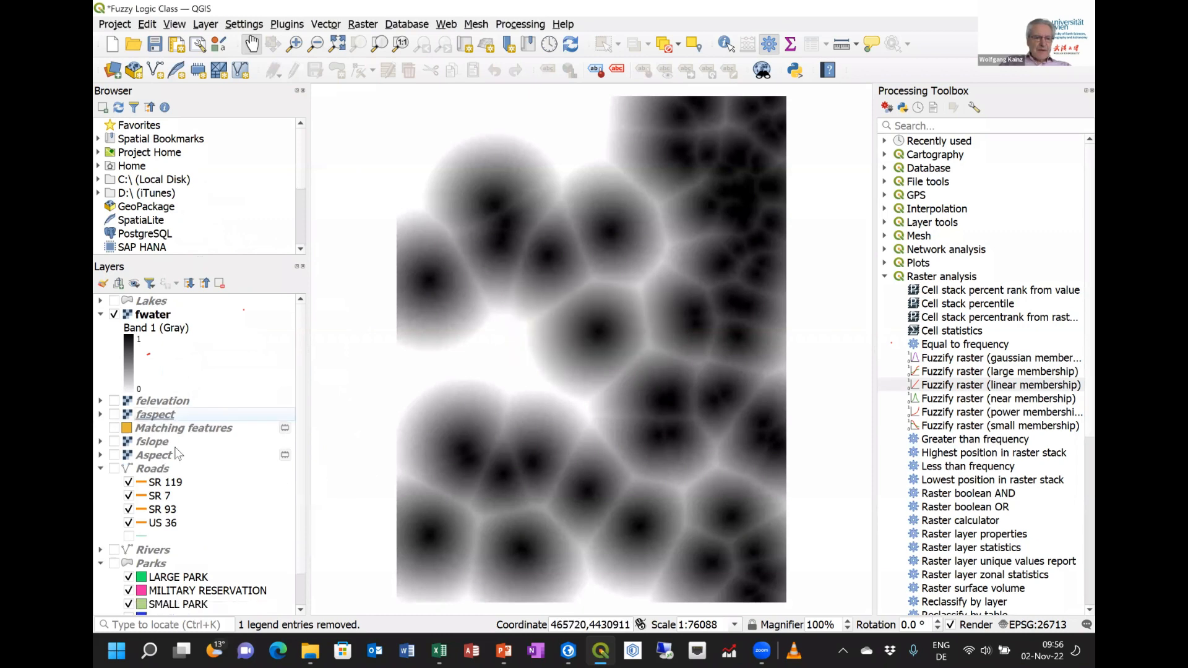
Remove the Matching features layer of extracted water bodies from the project
click(196, 433)
right_click(196, 430)
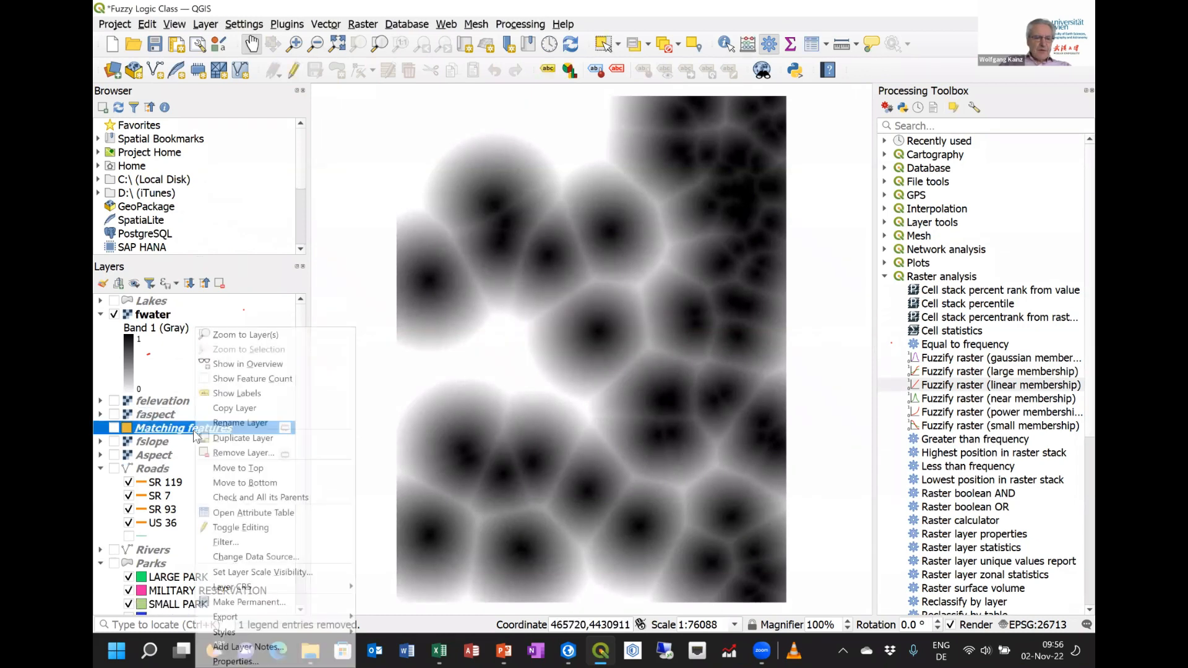
click(232, 454)
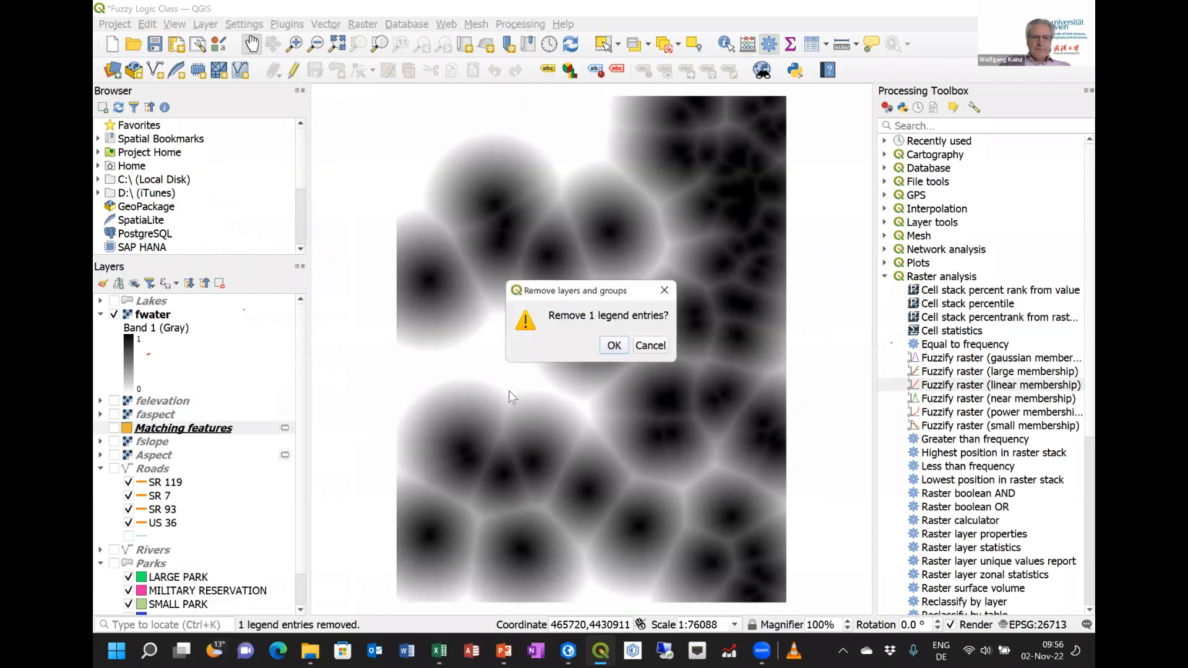
click(614, 350)
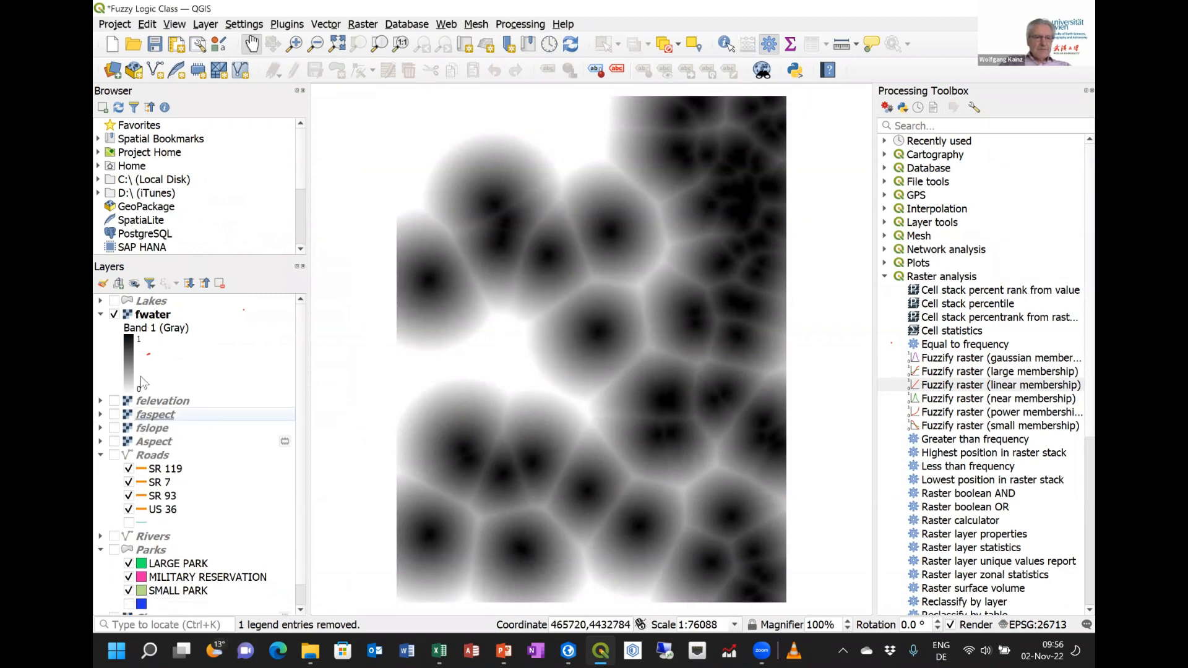
Move the Lakes layer down the layer order to just below Aspect
click(149, 303)
drag(158, 379, 190, 456)
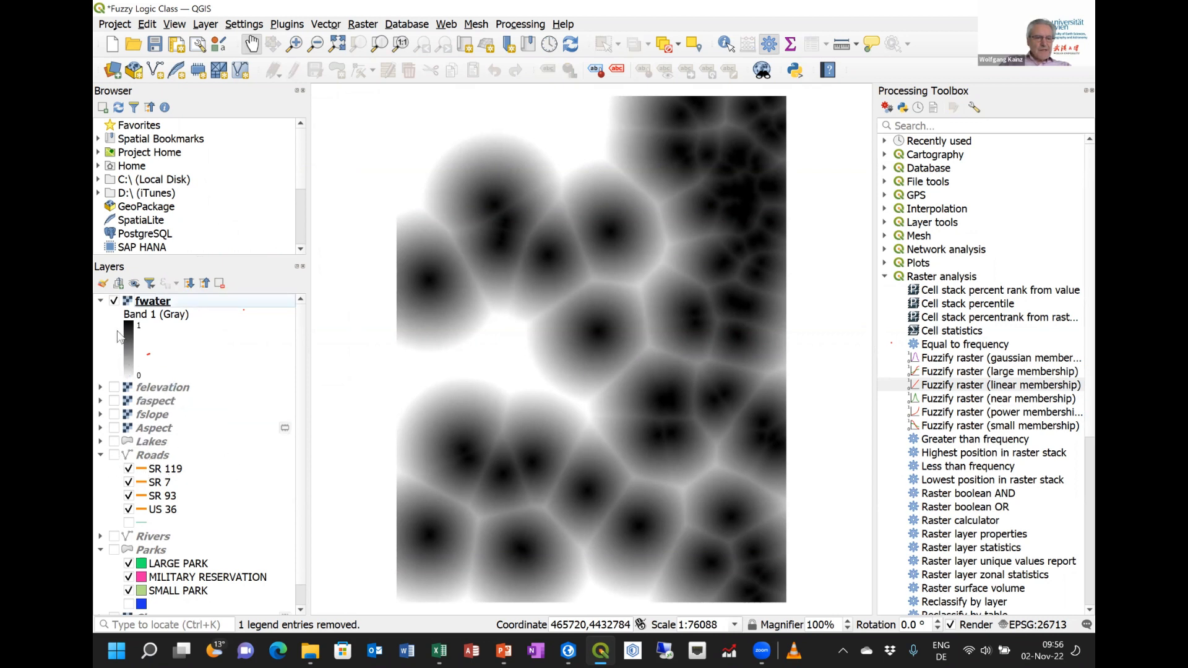
Collapse the fwater legend and turn off the layer's visibility
click(100, 301)
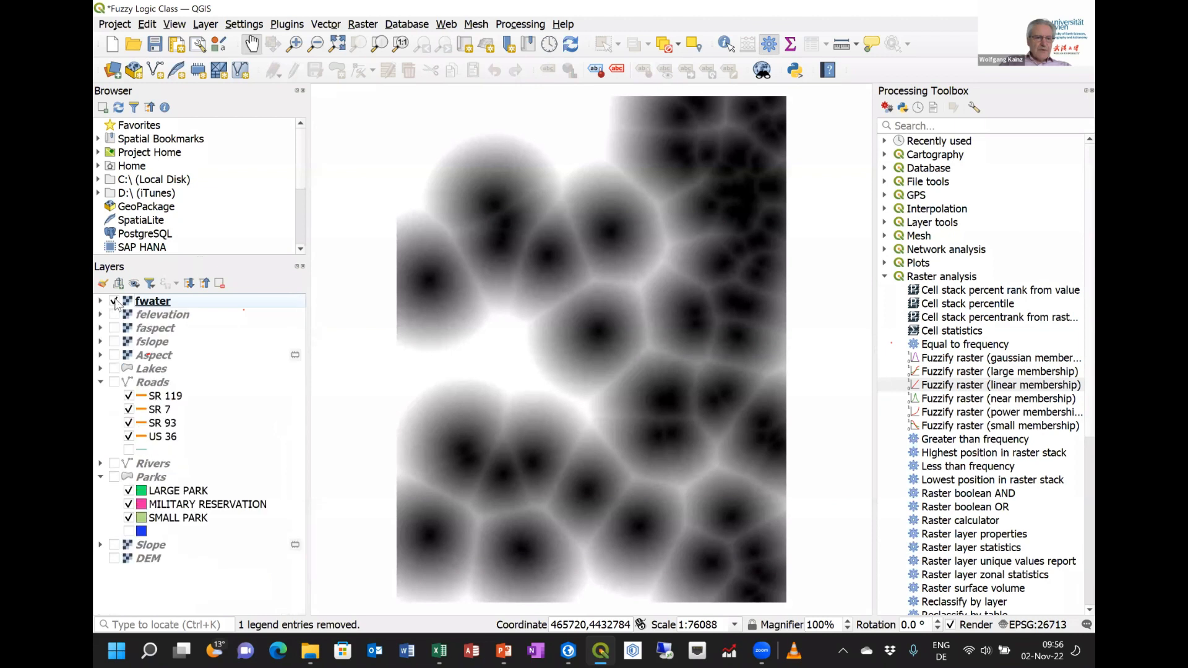
click(100, 301)
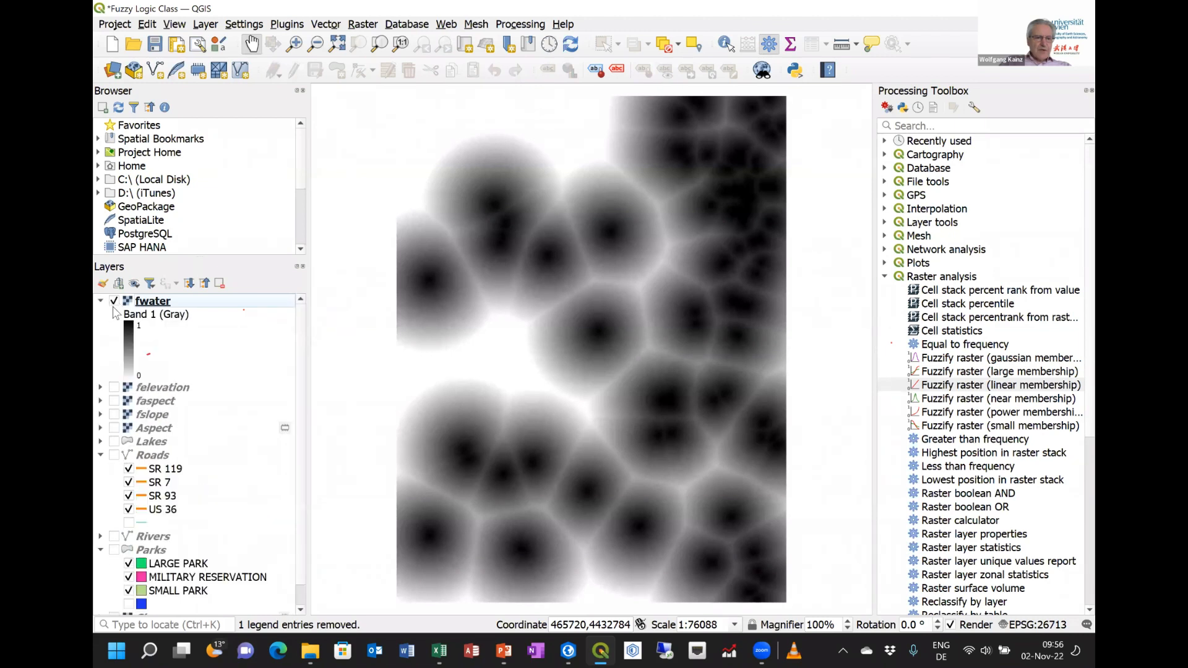
click(114, 301)
click(101, 301)
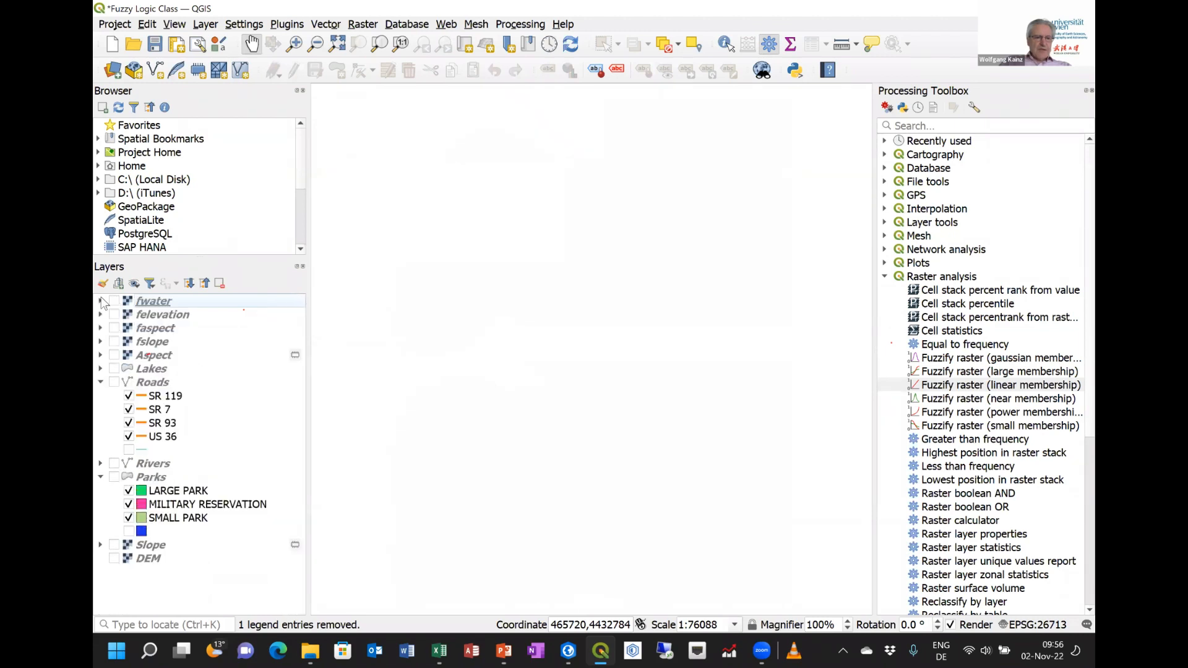
click(114, 302)
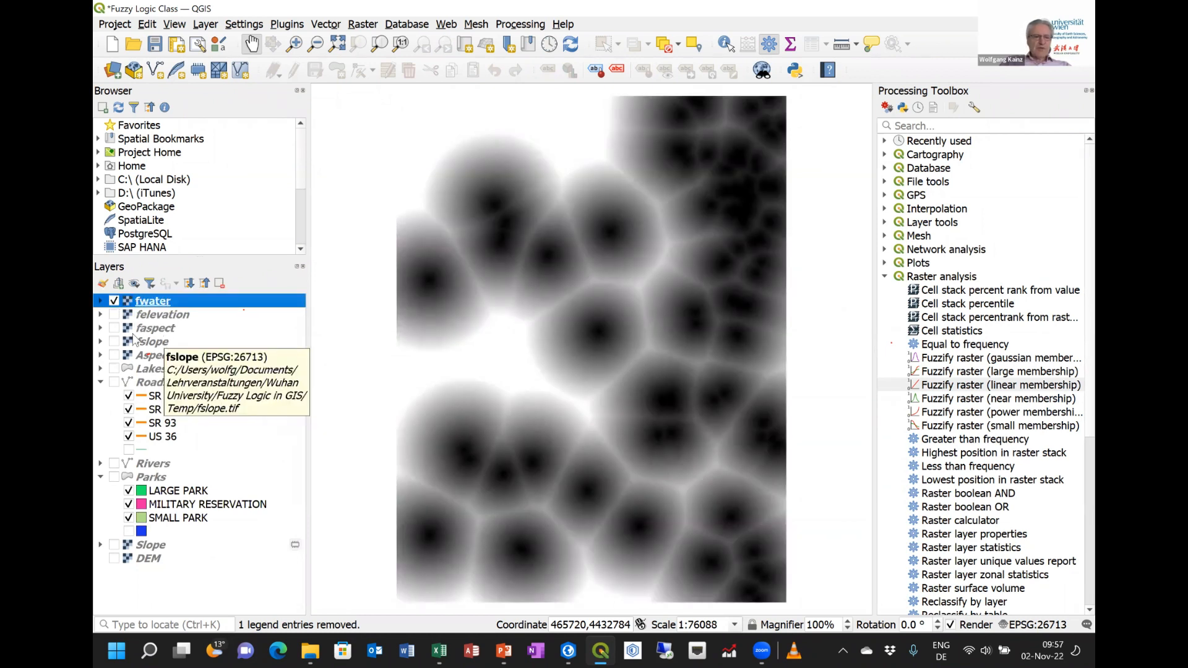
click(114, 301)
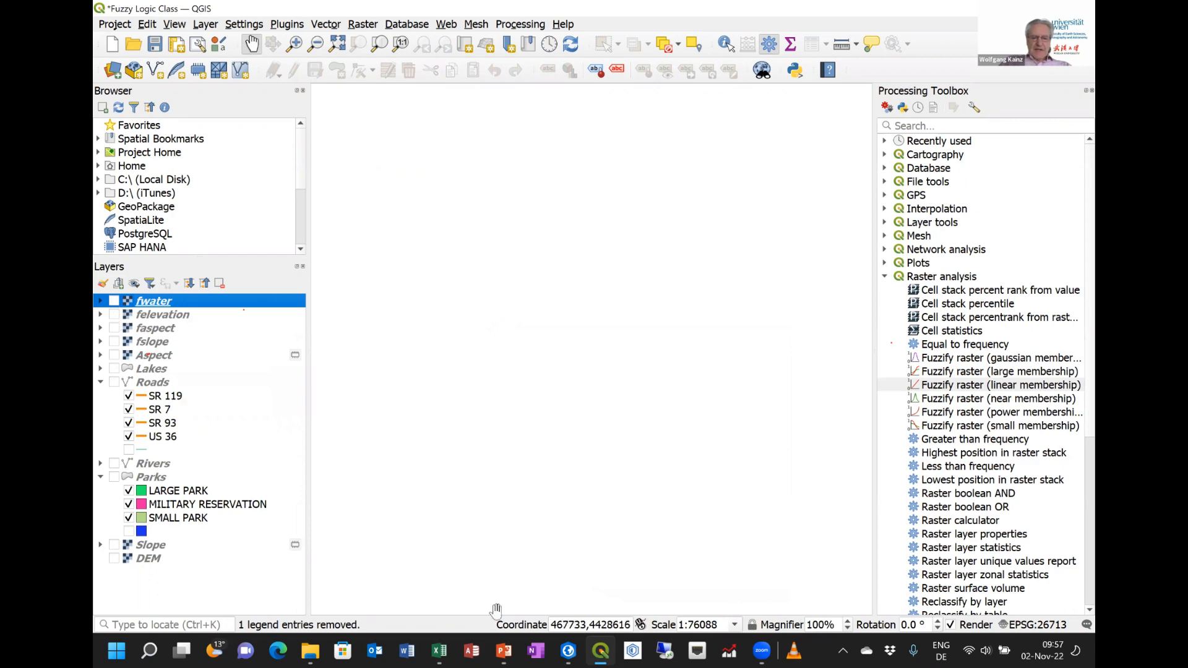
Switch to PowerPoint and start the slide show from the "Compute distance raster" slide
click(505, 650)
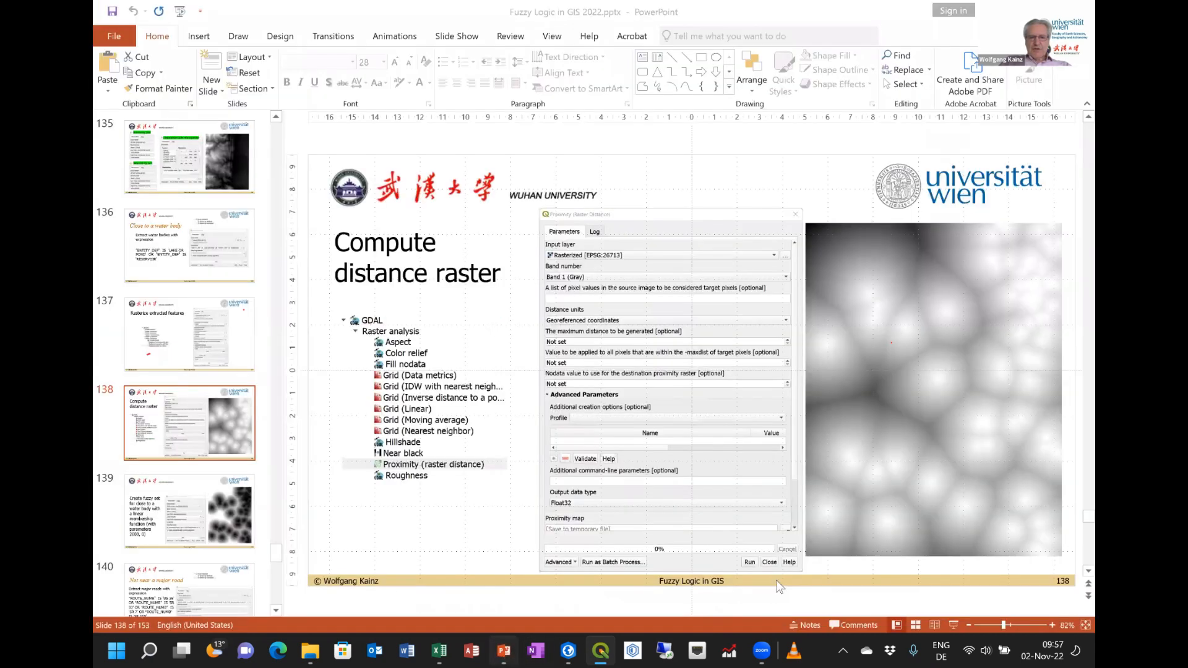
click(951, 625)
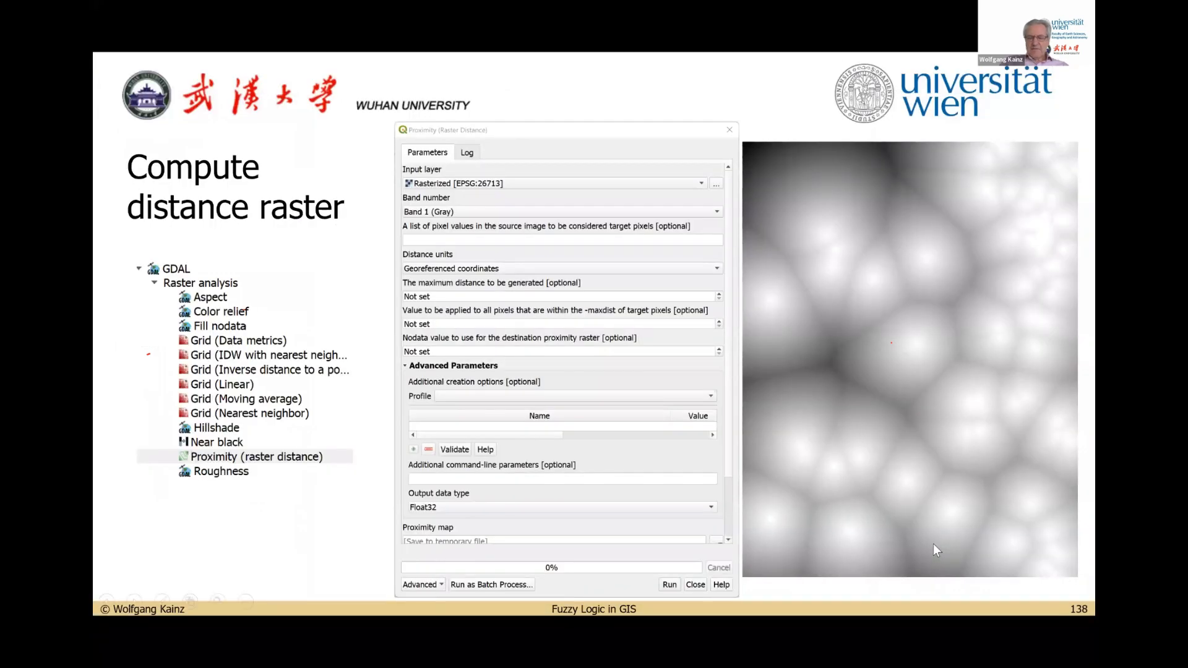
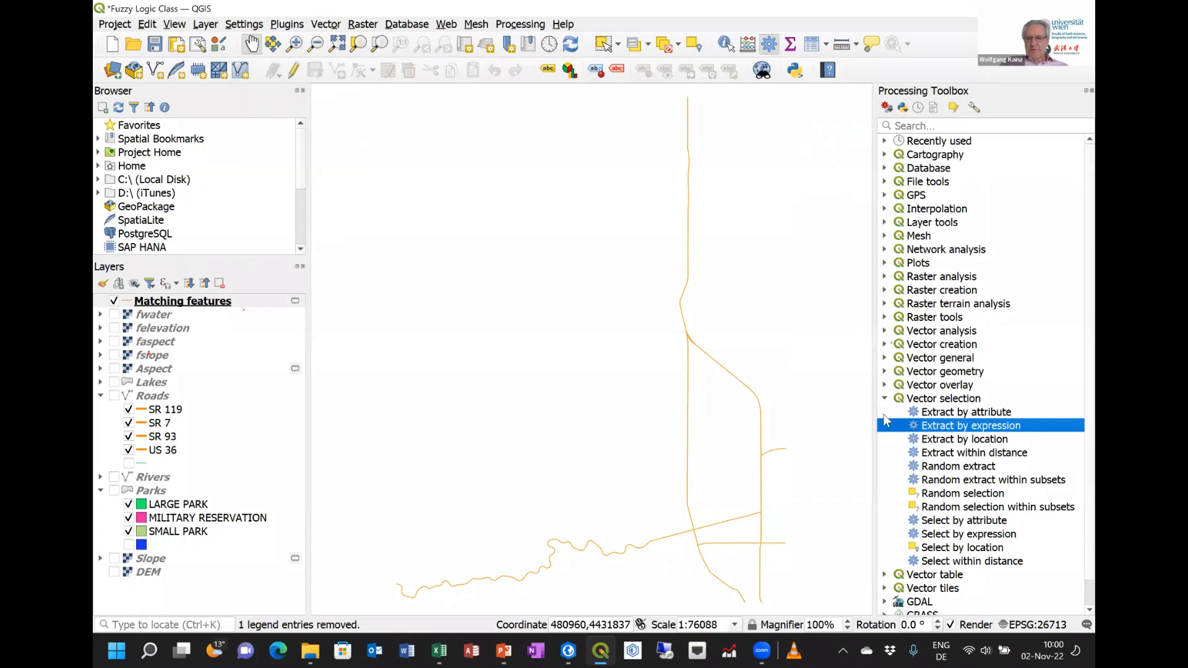
Open GDAL's Rasterize (vector to raster) tool for the Matching features road layer and set the fixed burn value to 1
click(885, 400)
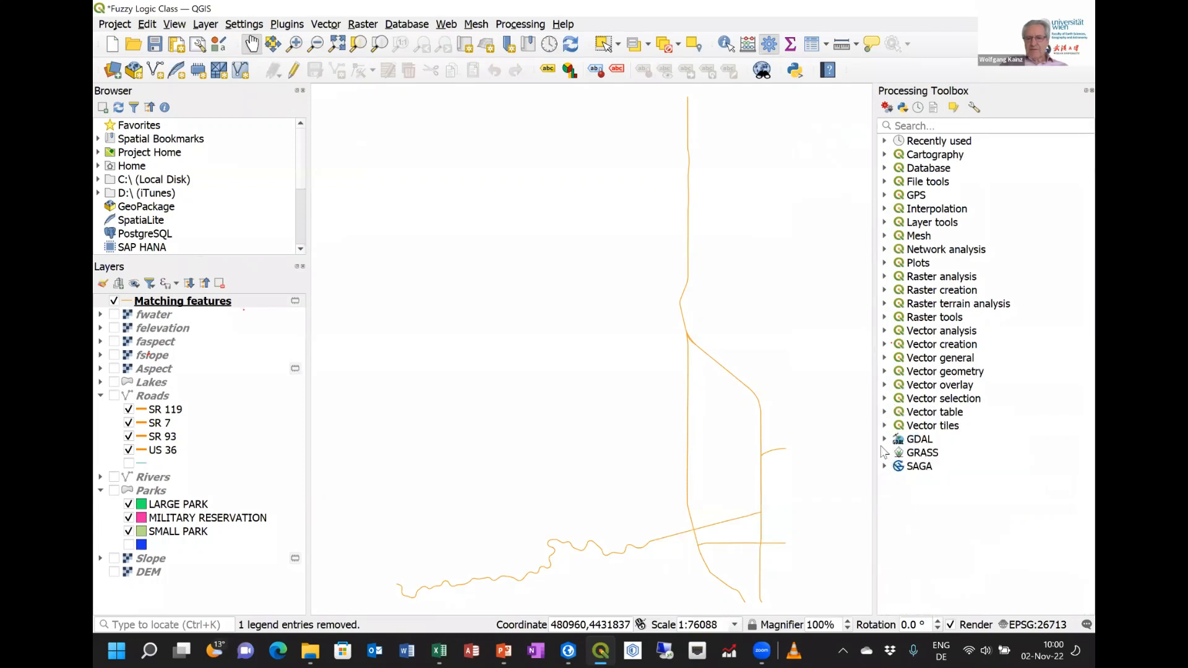
click(884, 440)
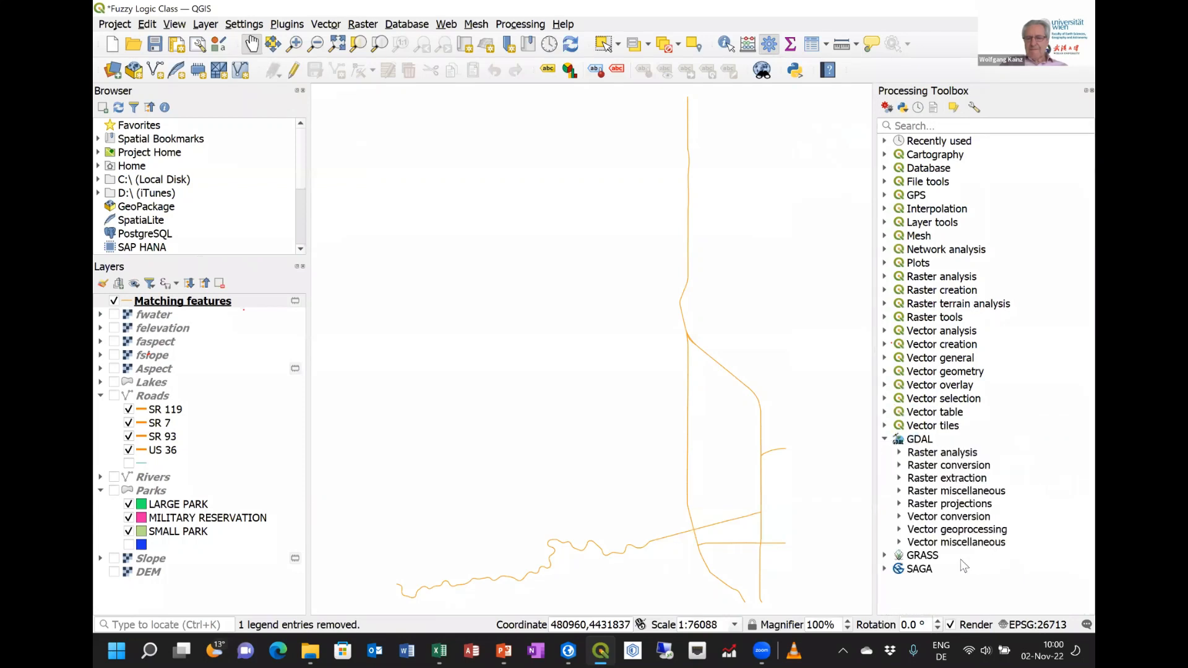
click(898, 517)
scroll(977, 575, down, 1)
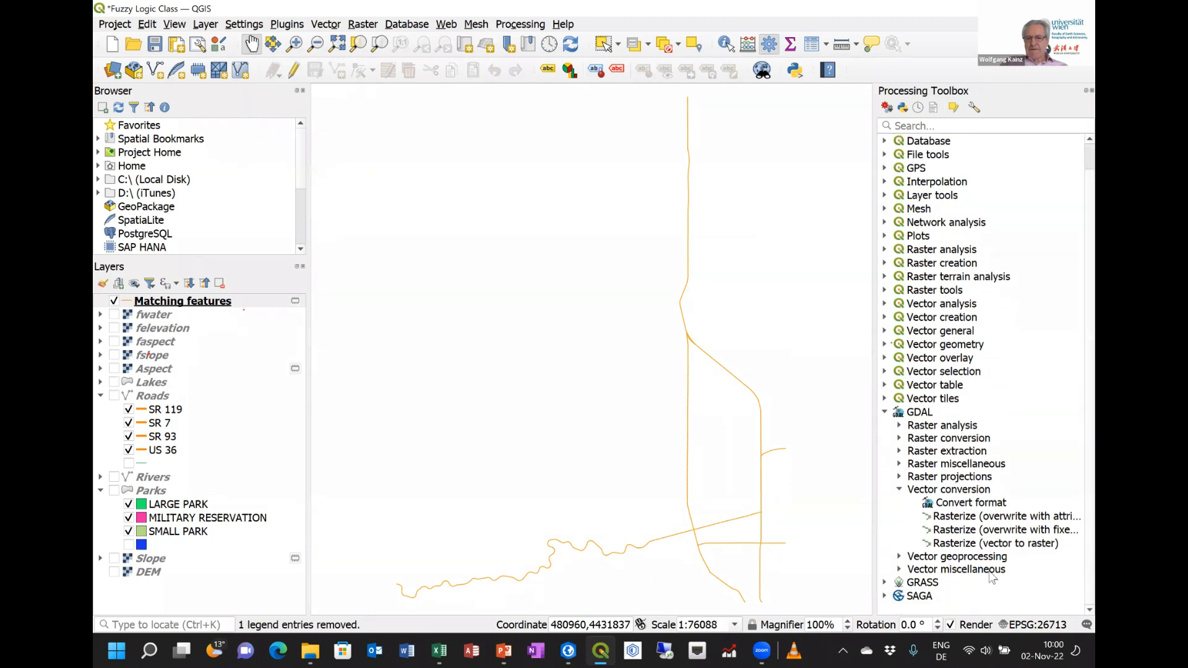
double_click(992, 546)
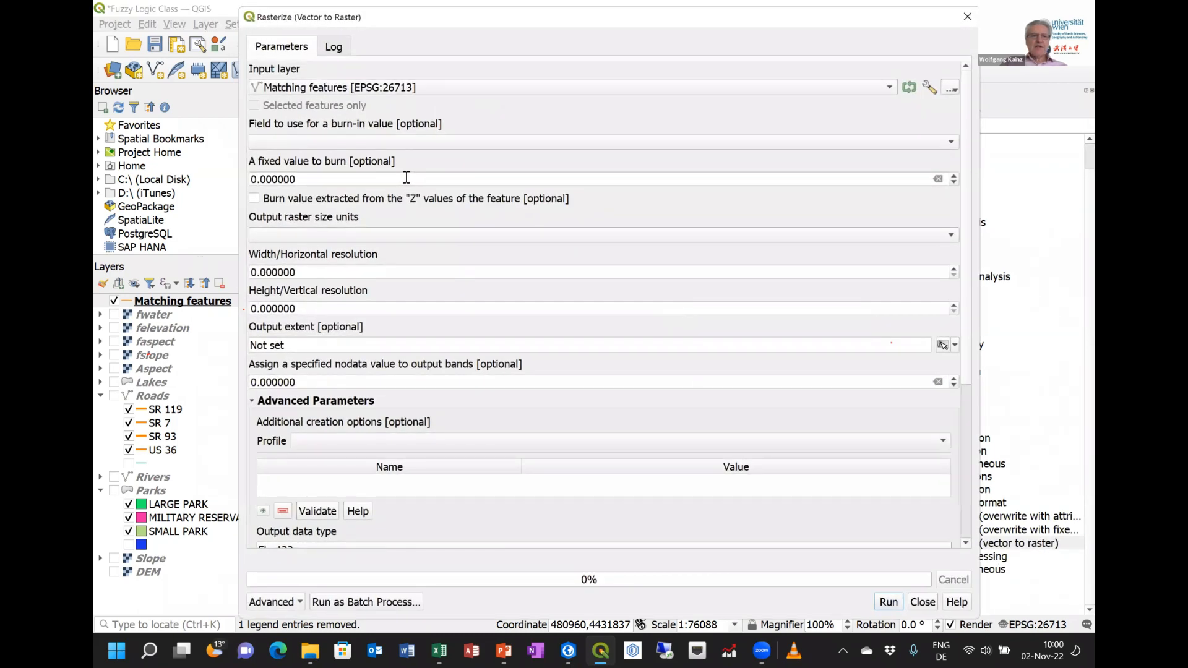
double_click(310, 179)
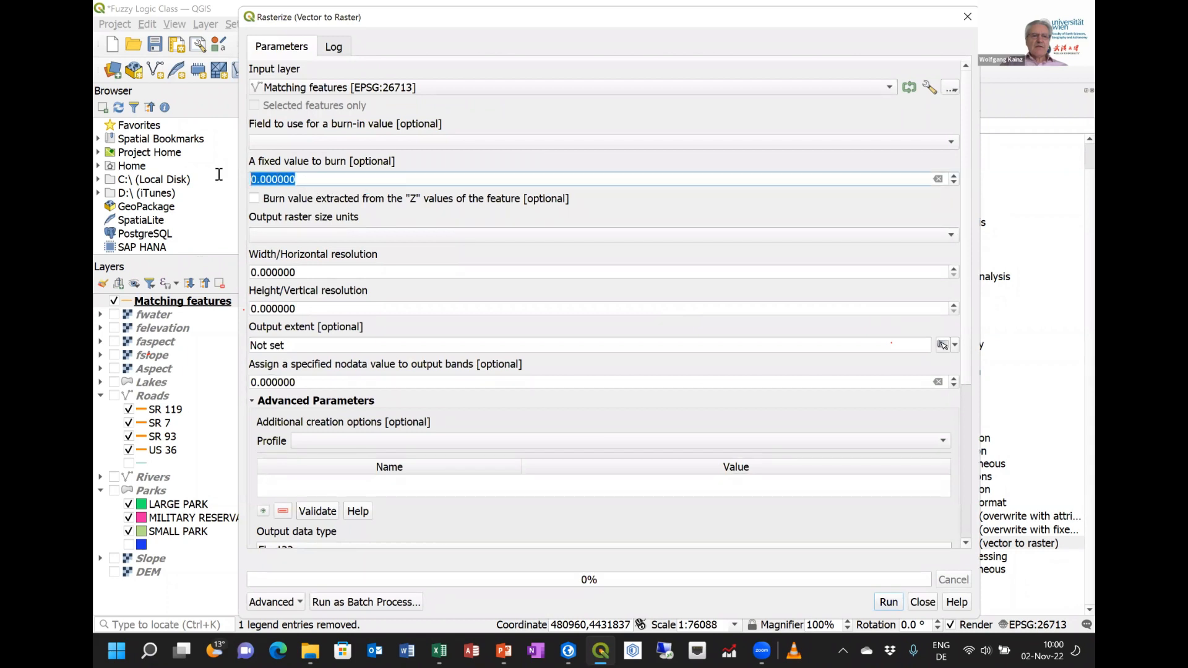
text(1)
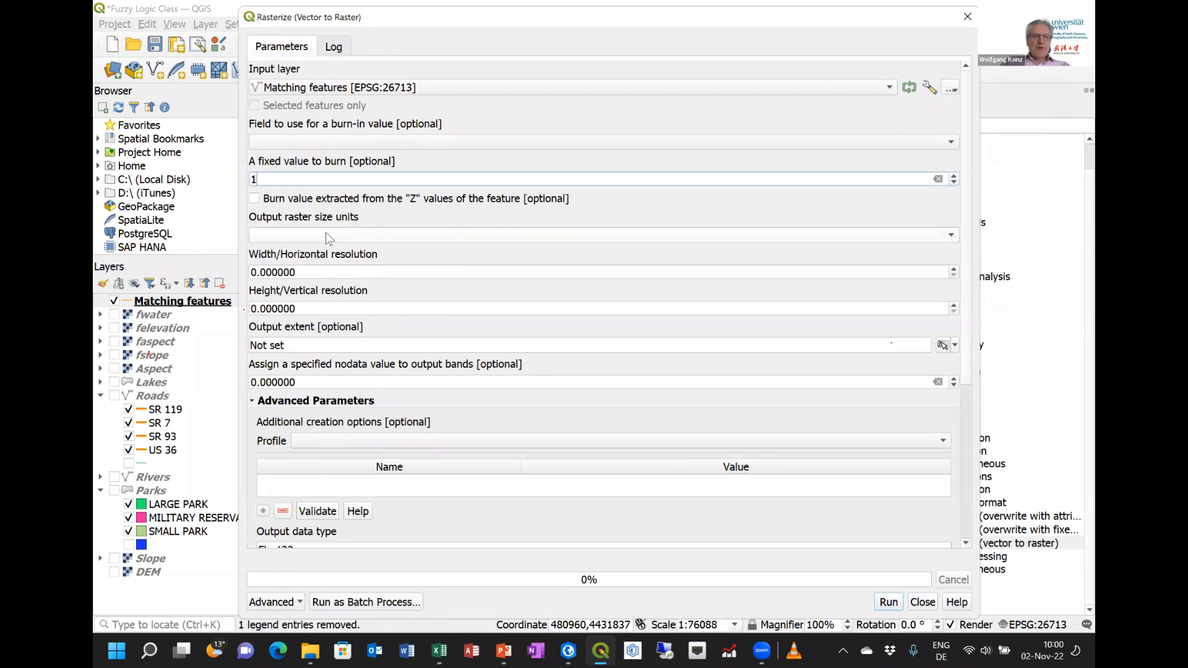
Set the output raster size to georeferenced units with a horizontal and vertical resolution of 10
click(325, 232)
click(327, 253)
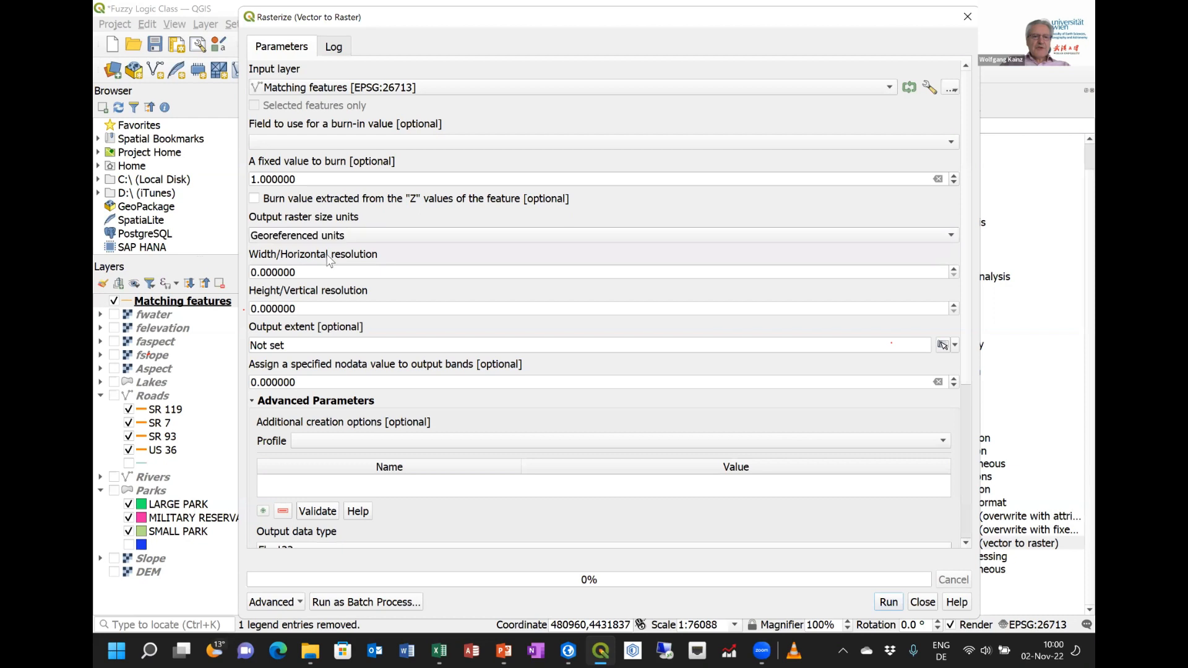
drag(296, 272, 225, 267)
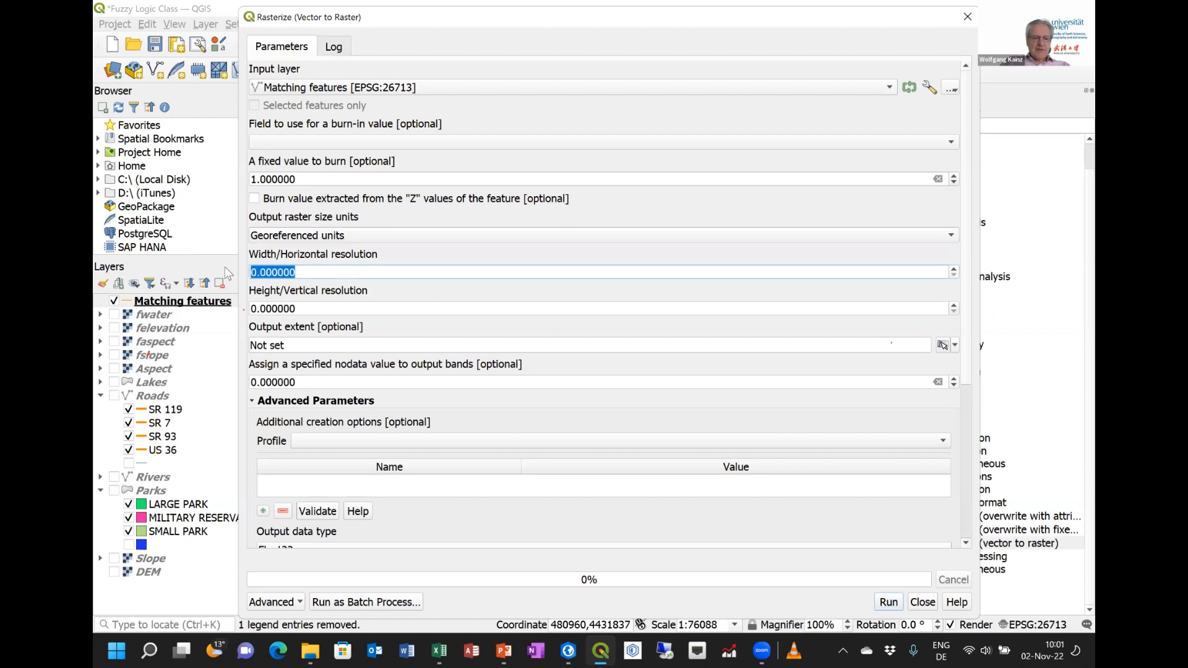
text(10)
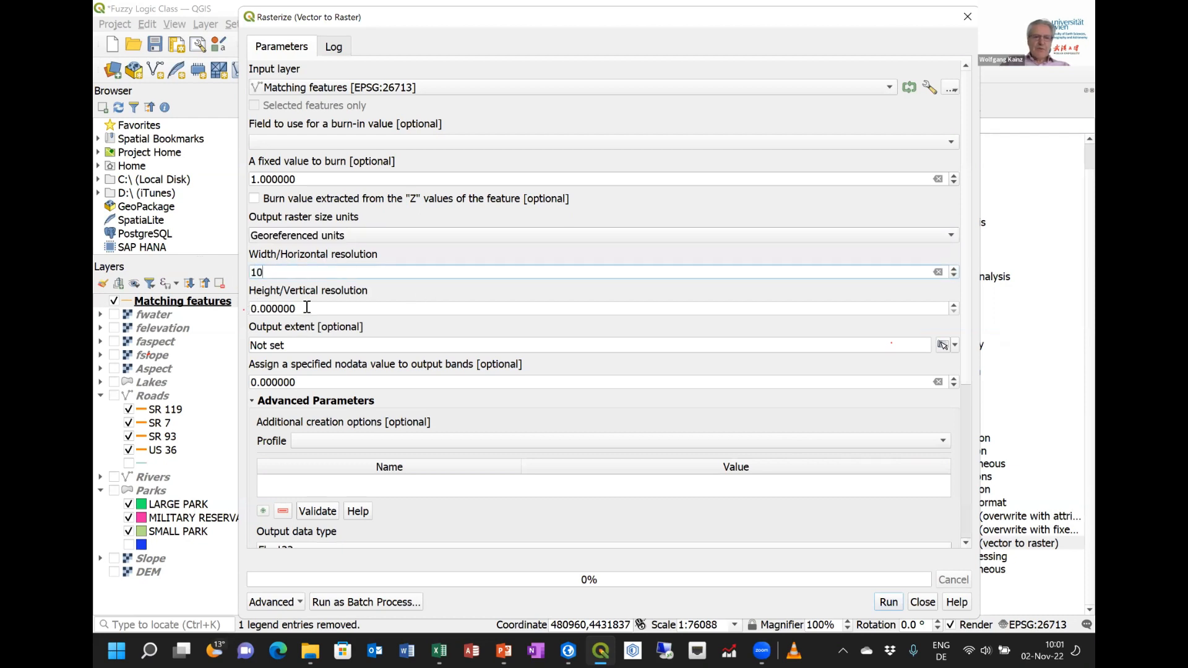
drag(306, 309, 166, 297)
text(10)
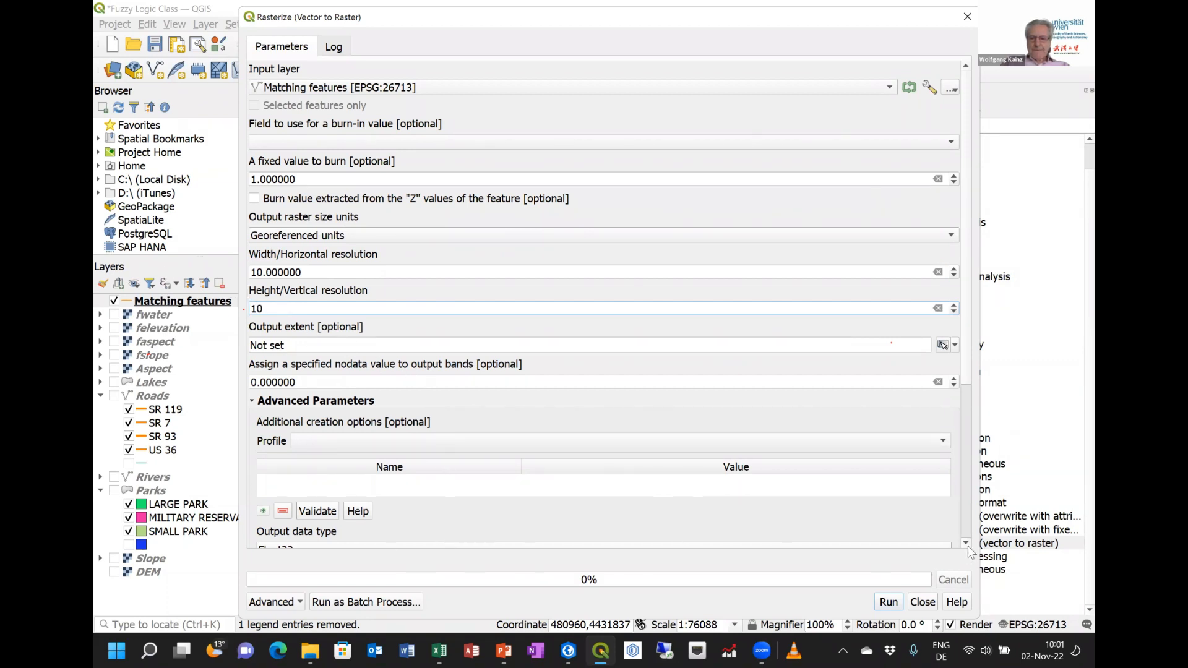
scroll(418, 523, down, 3)
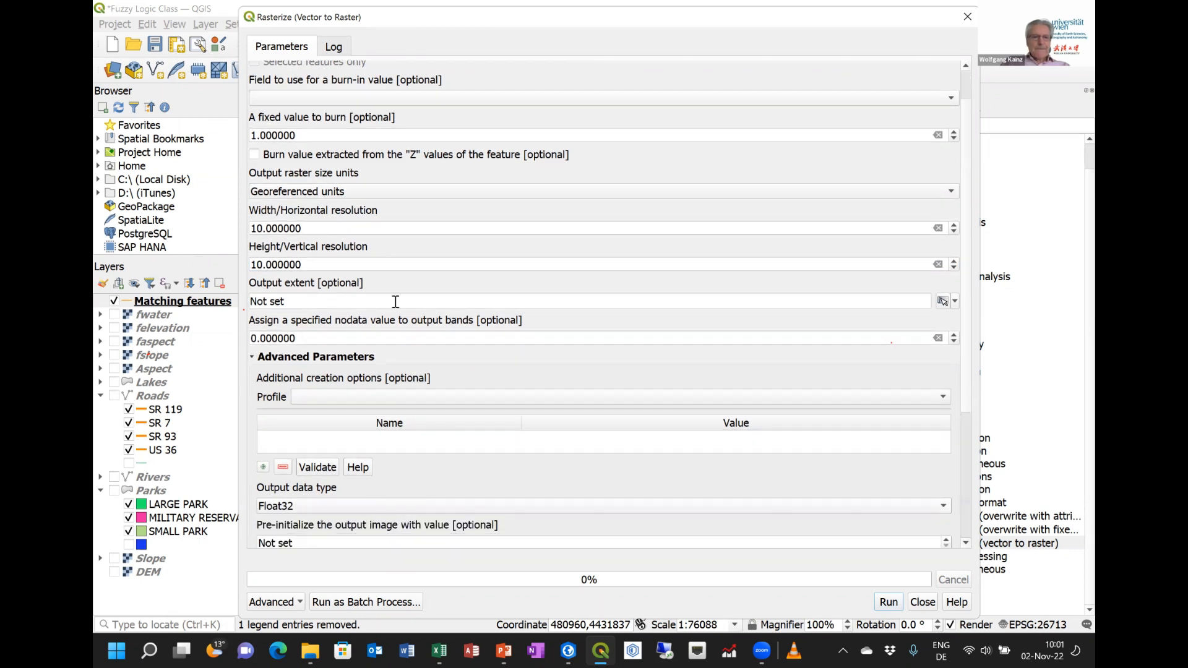
click(358, 303)
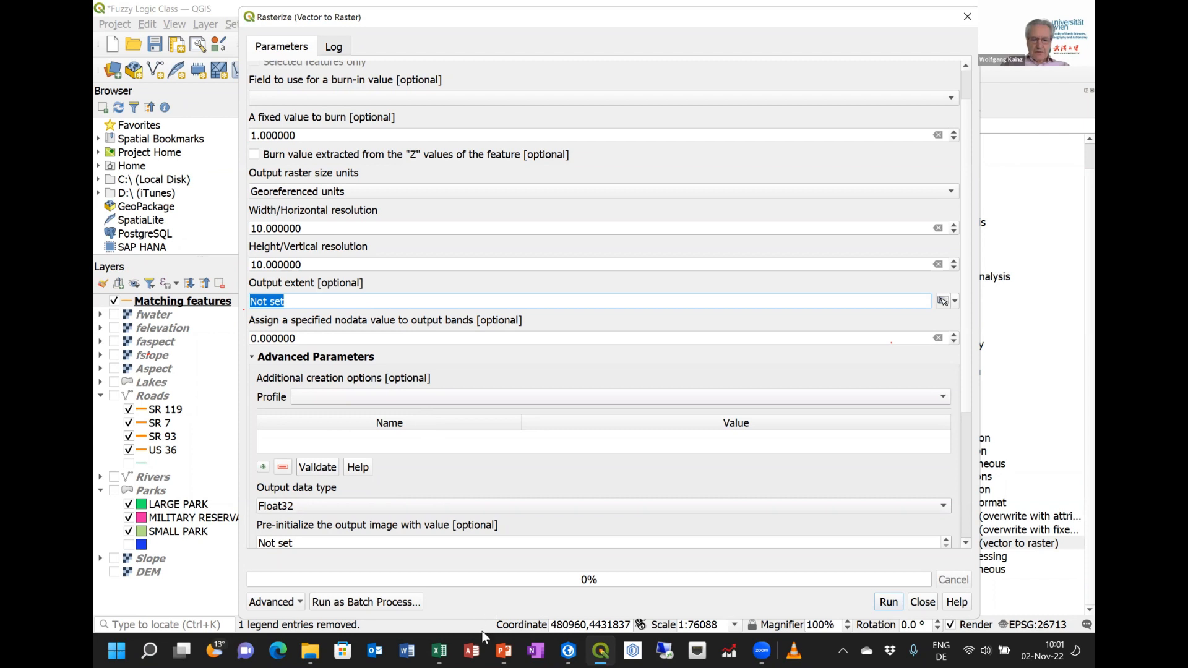
scroll(328, 167, up, 2)
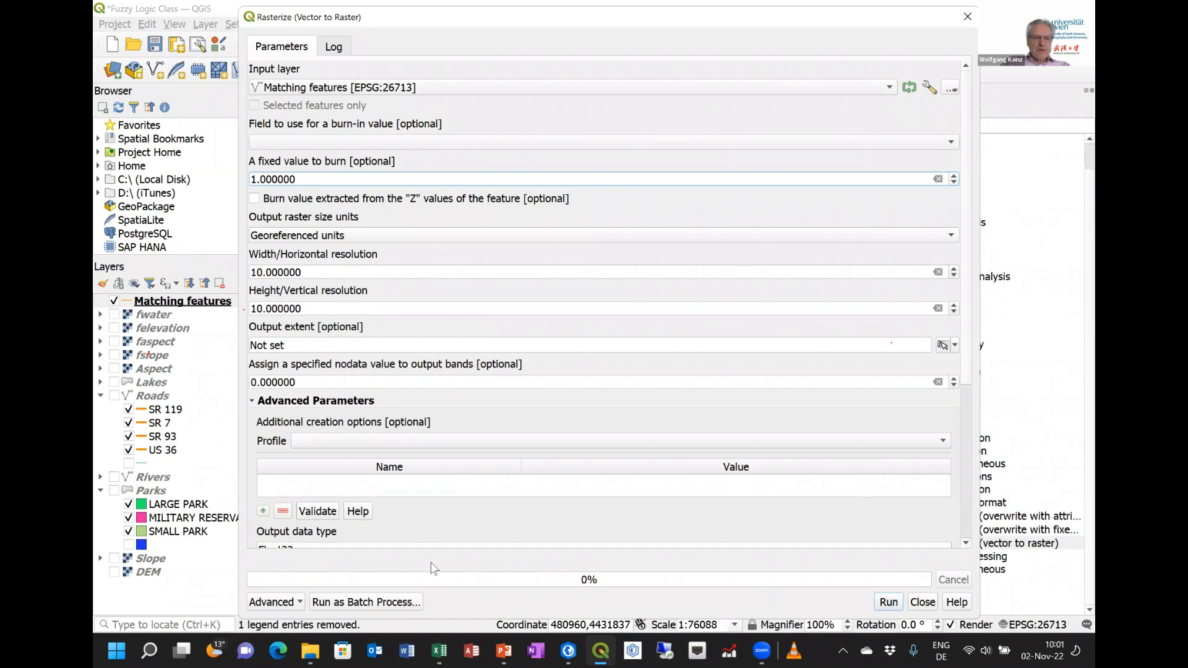
scroll(322, 487, down, 3)
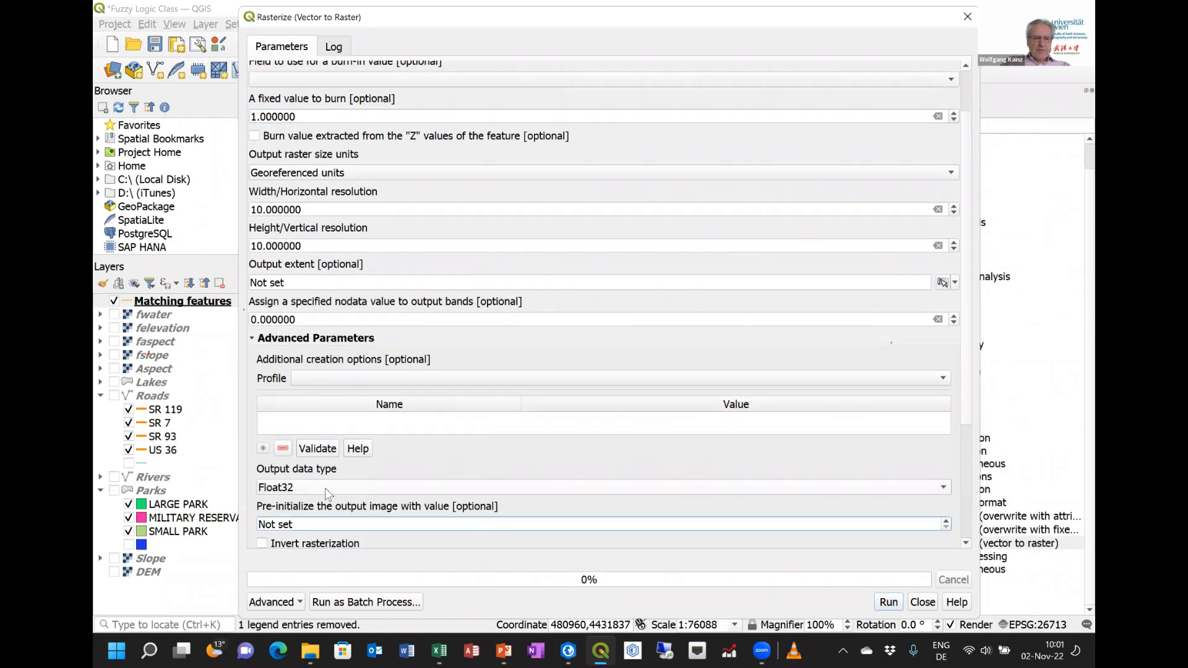
Consult the "Rasterize extracted features" slide in PowerPoint, return to QGIS, and run the rasterization with the output extent left unset
click(503, 650)
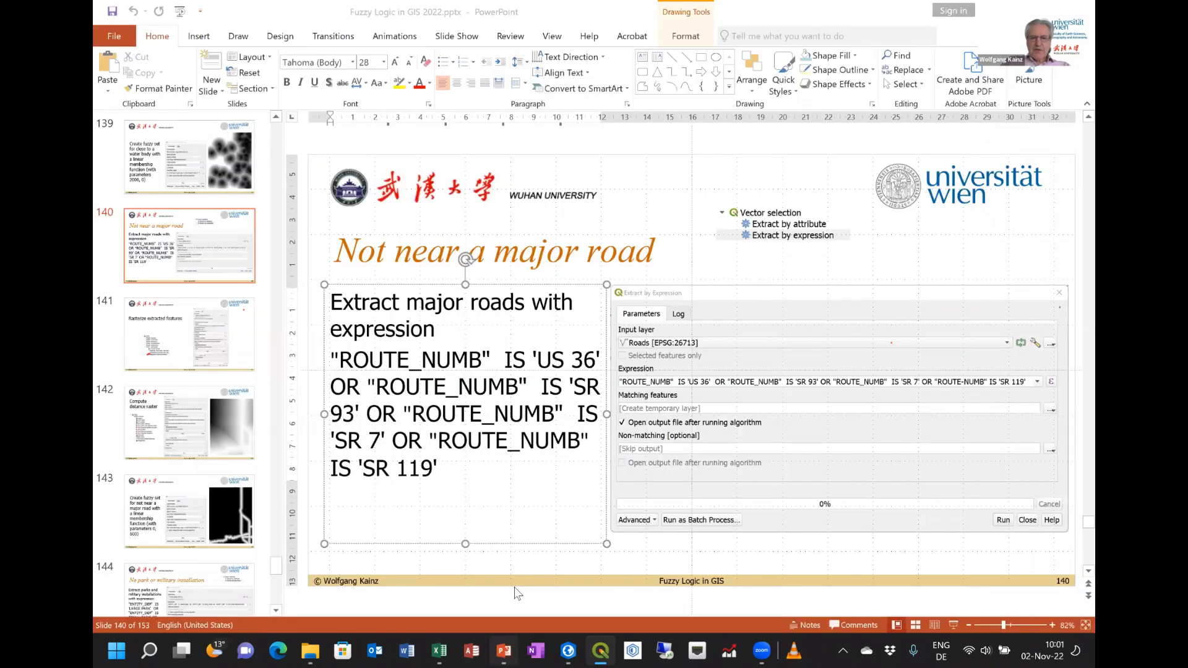
click(210, 349)
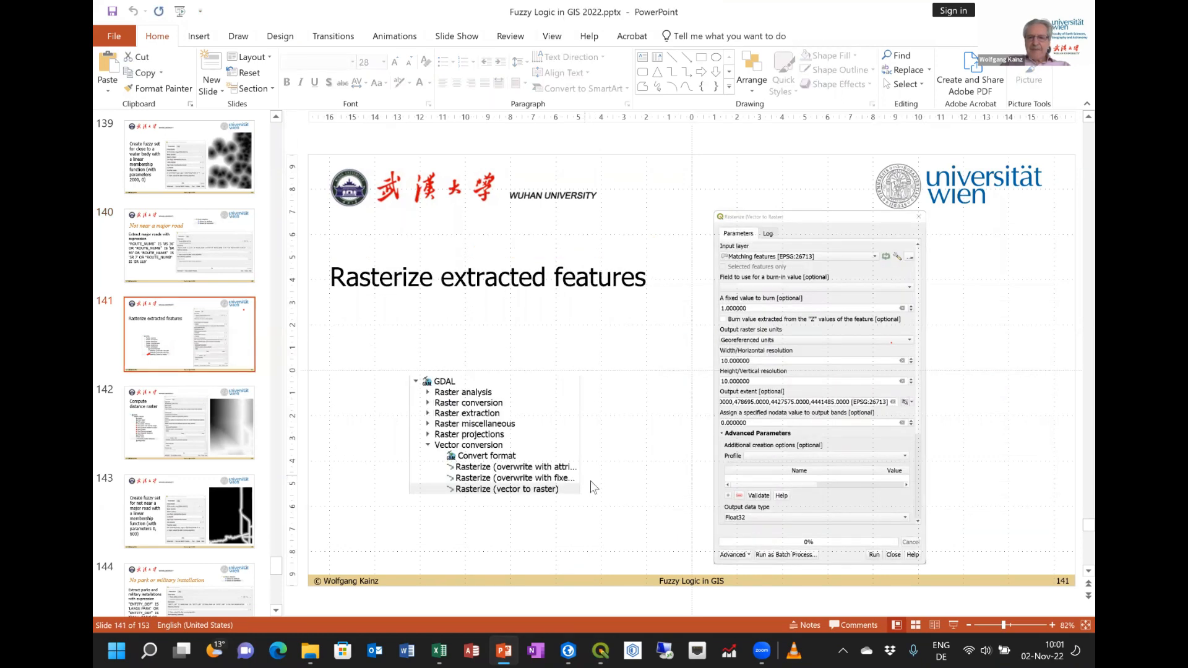
click(600, 650)
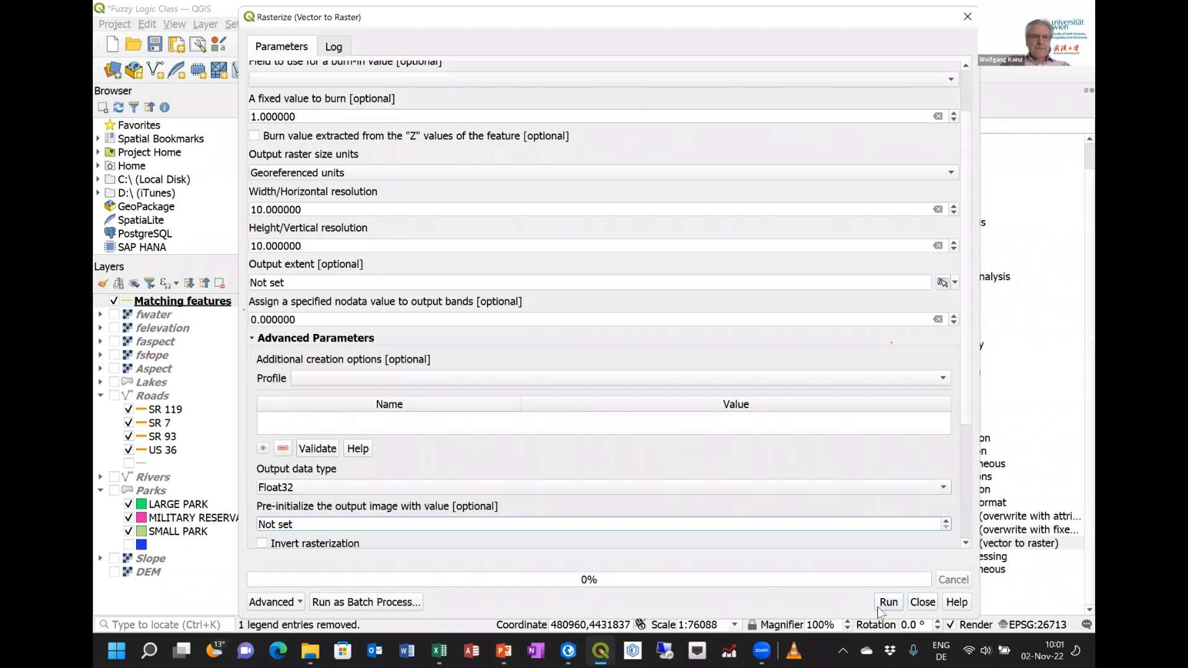
click(886, 606)
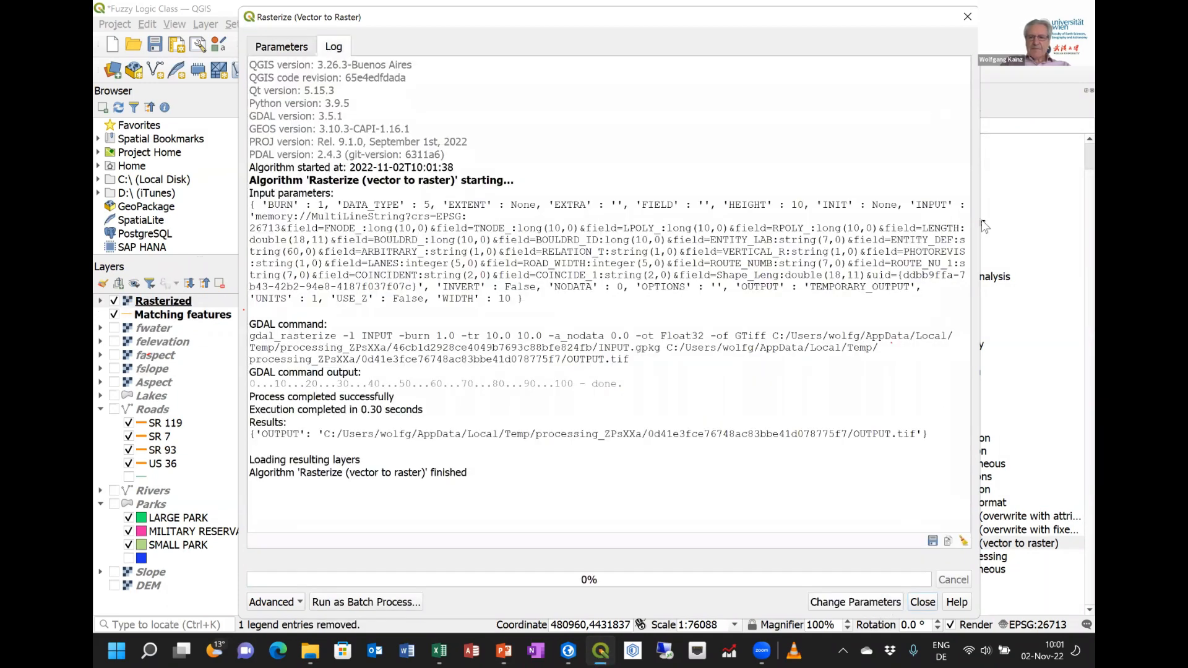
click(967, 16)
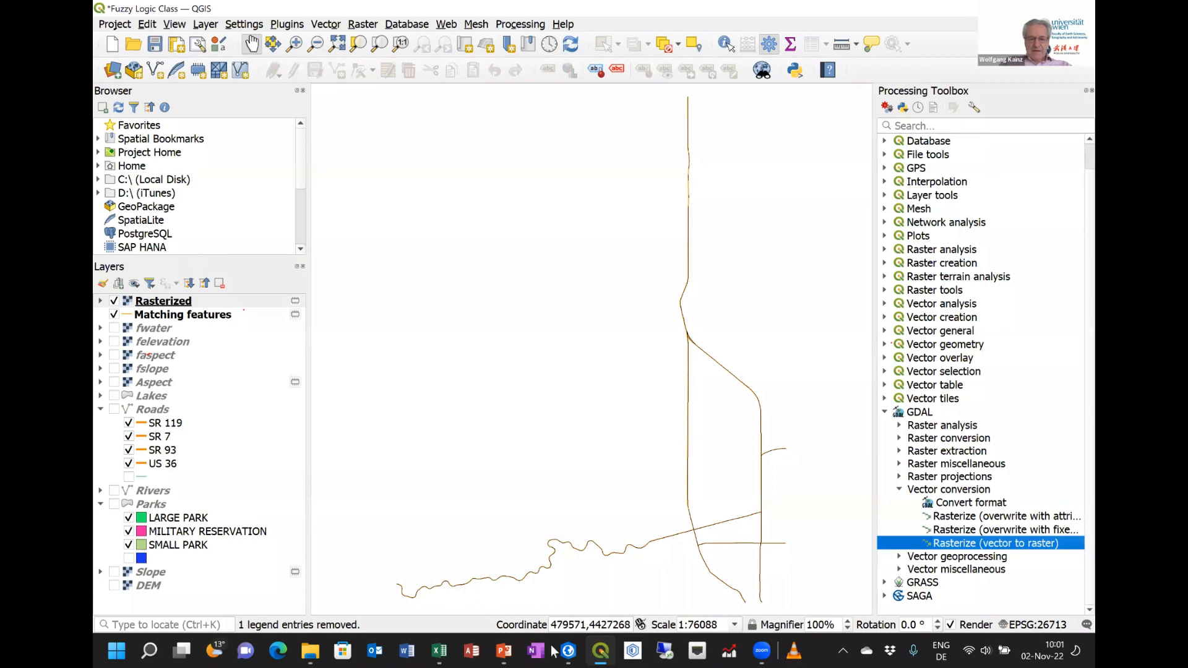
Consult the "Compute distance raster" slide in PowerPoint, then open GDAL's Proximity (raster distance) tool in QGIS
click(502, 650)
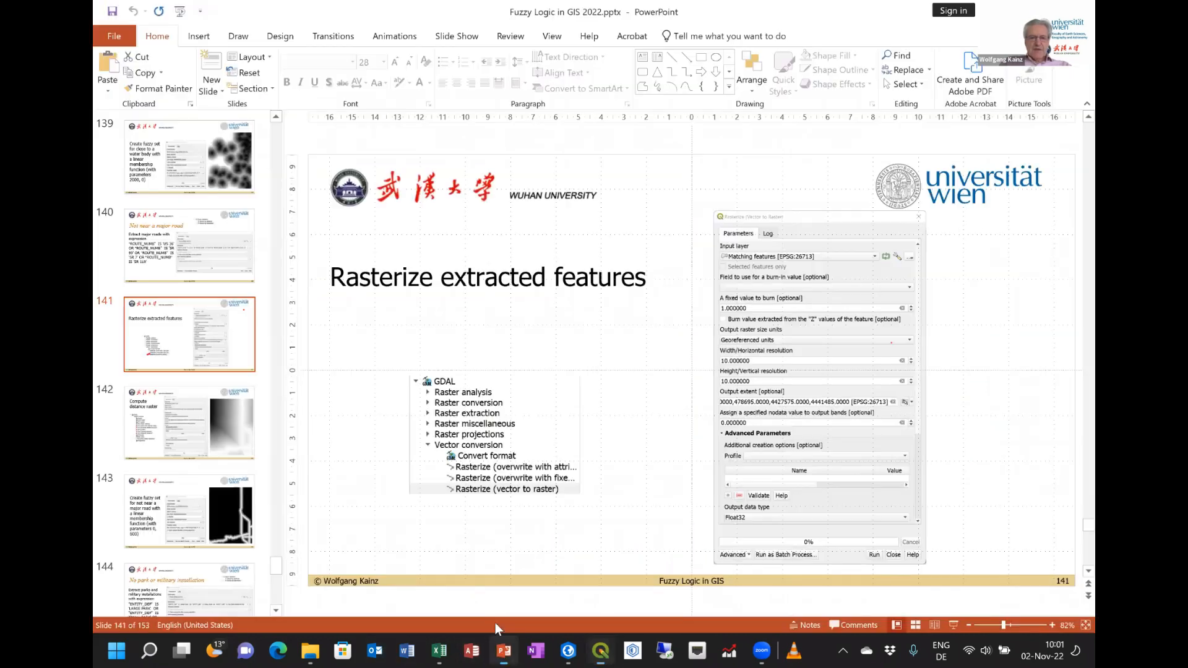
click(162, 436)
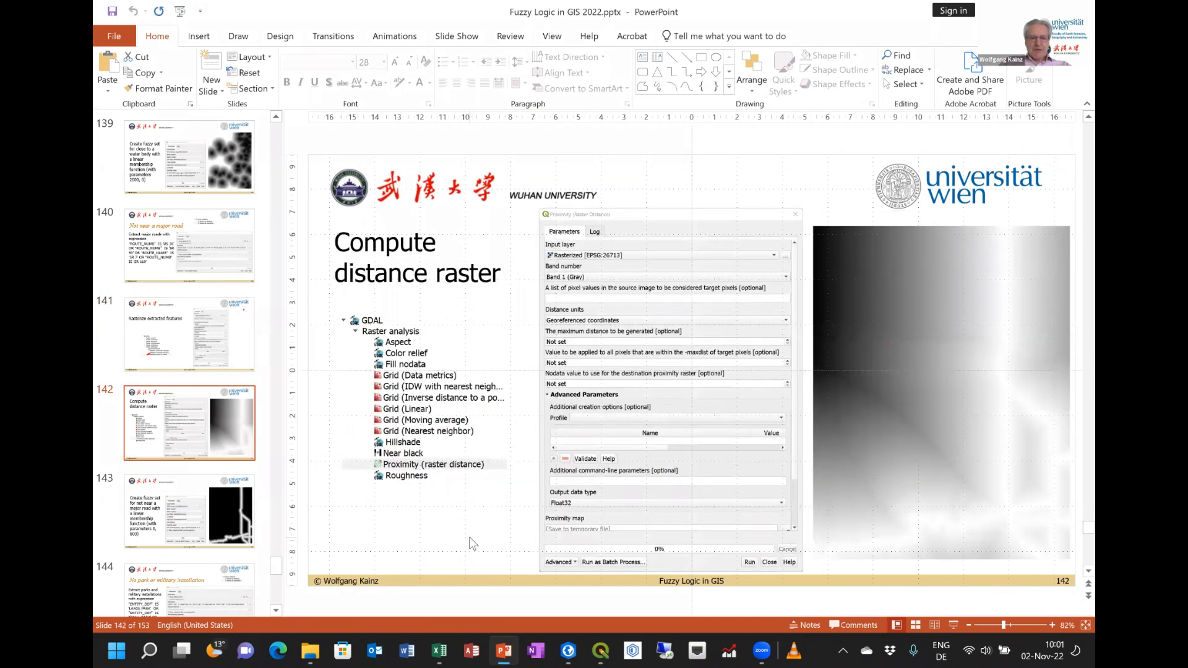
click(598, 650)
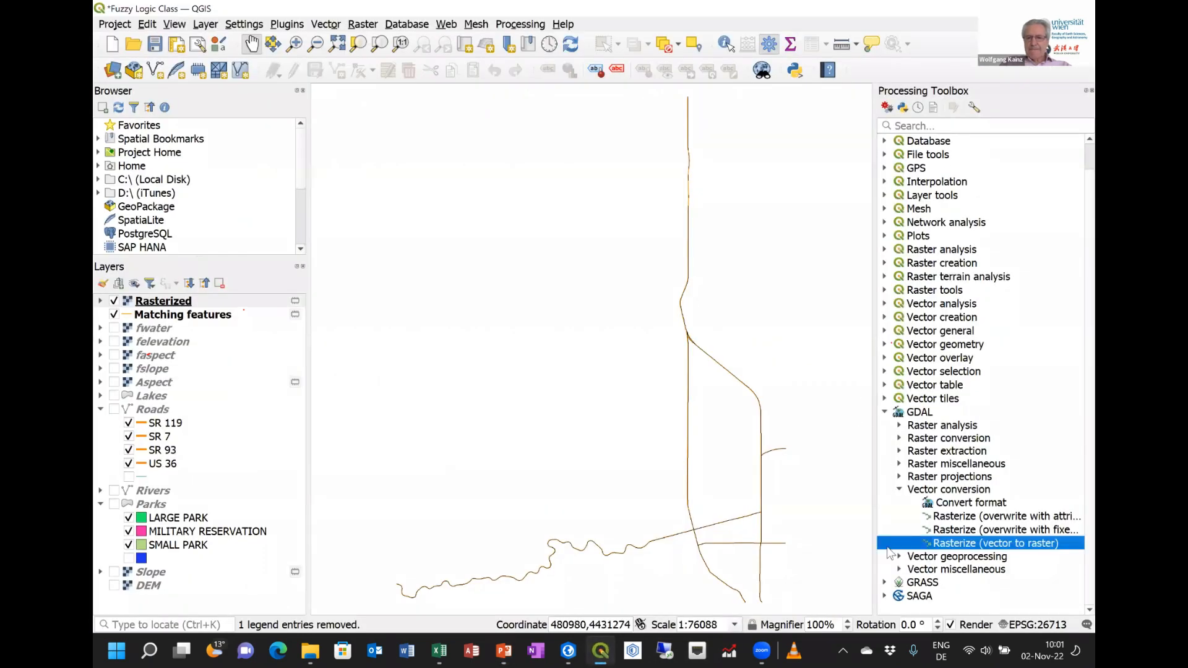
click(899, 426)
scroll(974, 443, down, 3)
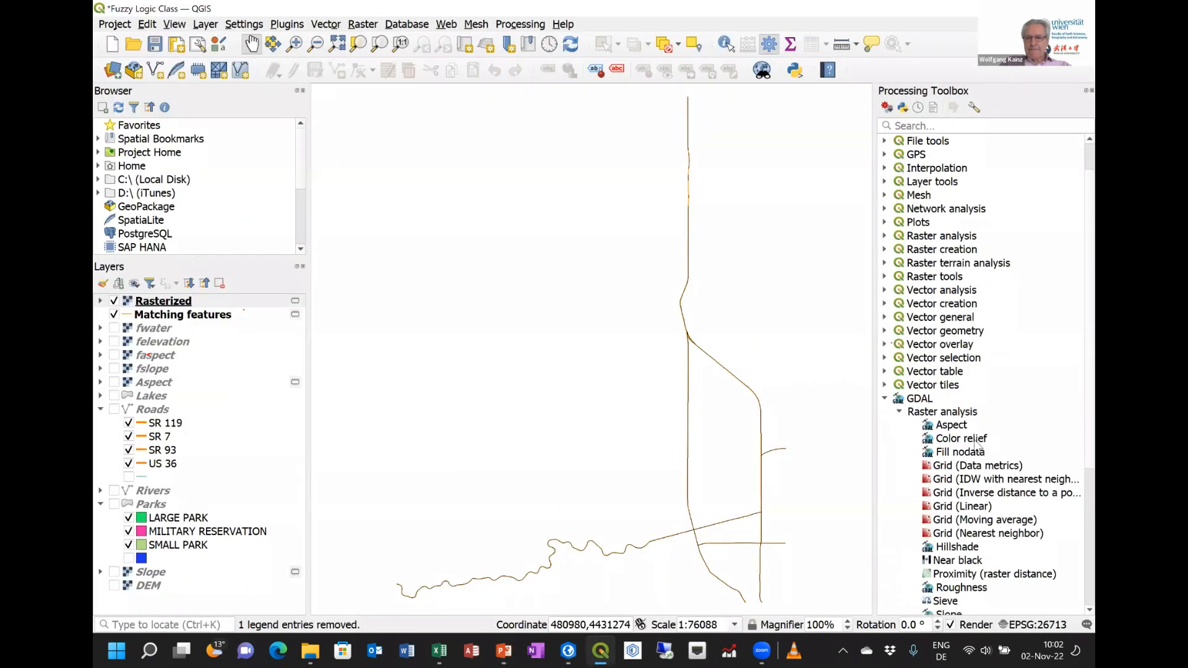
double_click(1004, 493)
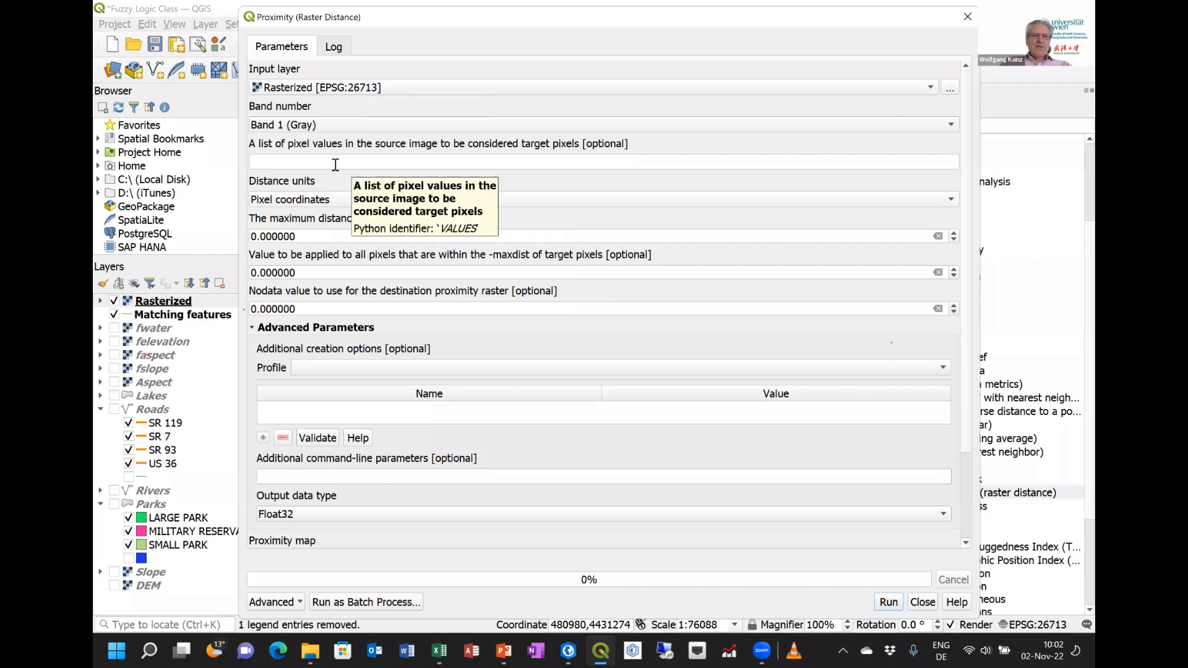
Set the distance units to georeferenced coordinates and clear the maximum distance, the value applied within it, and the nodata value
click(343, 202)
click(357, 187)
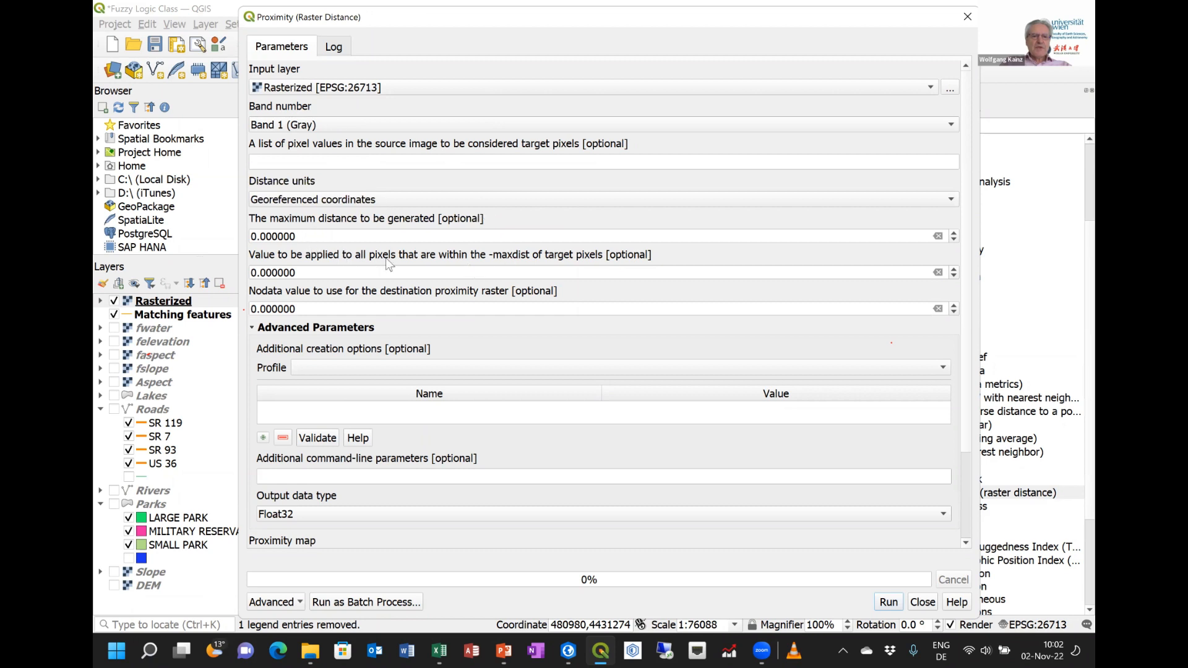
click(937, 235)
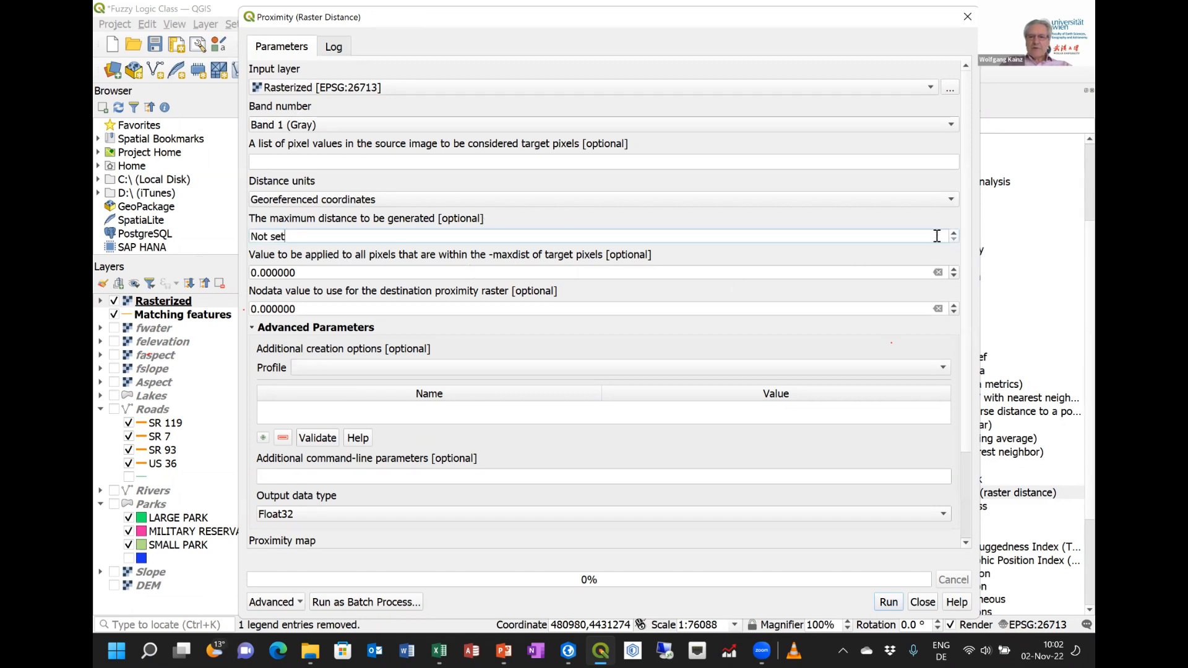
click(939, 273)
click(937, 308)
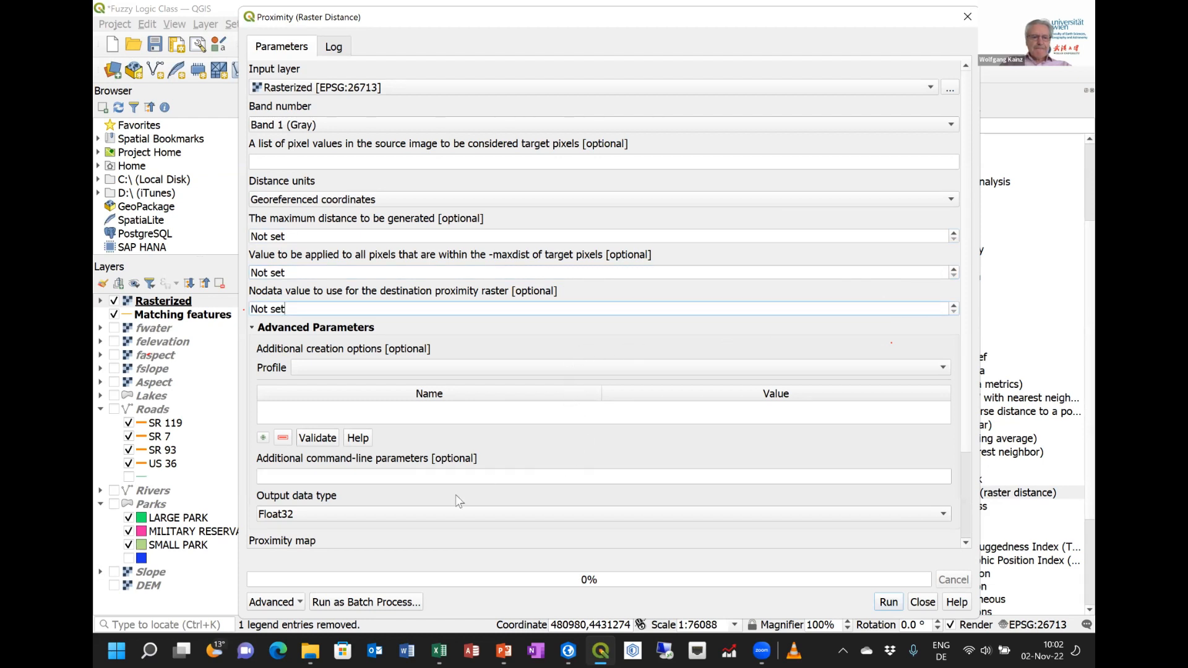
click(966, 543)
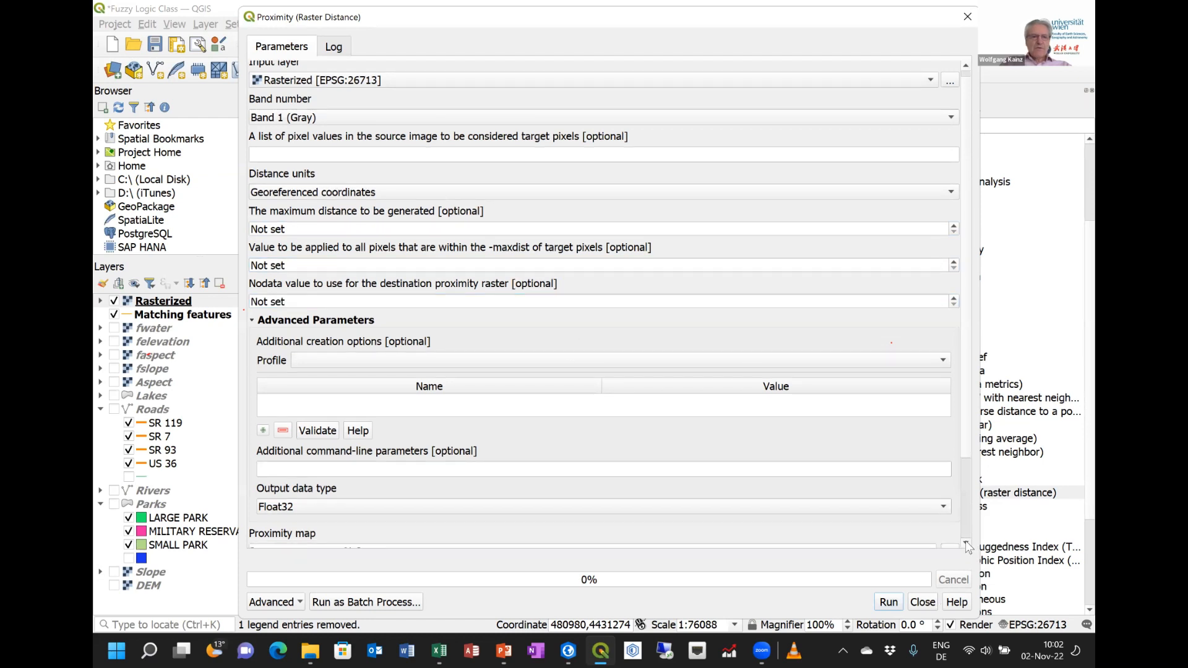
scroll(968, 543, down, 3)
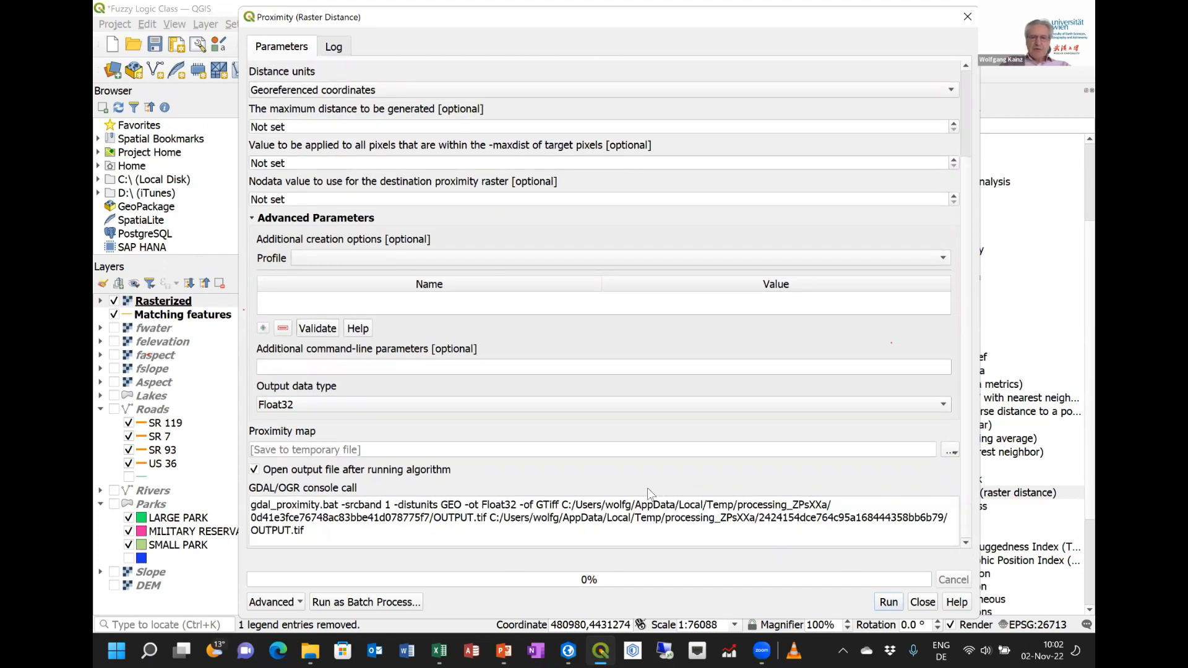
scroll(611, 471, up, 3)
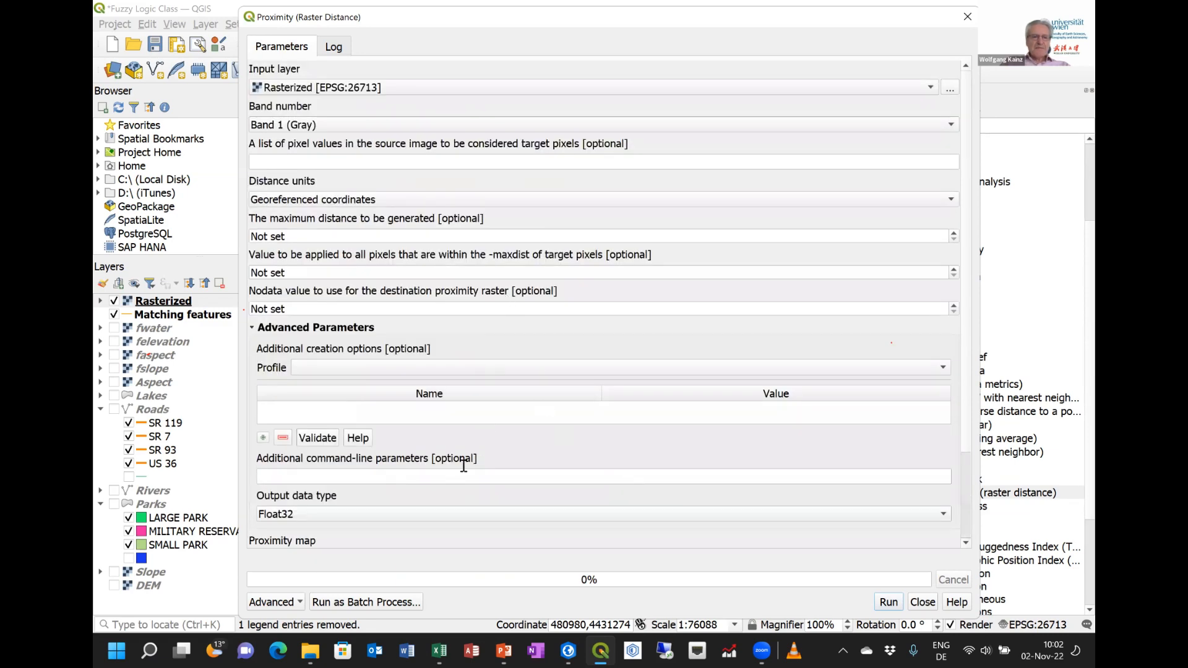
Recheck the proximity settings on the PowerPoint slide, return to QGIS, and compute the distance raster from the Rasterized layer
click(504, 650)
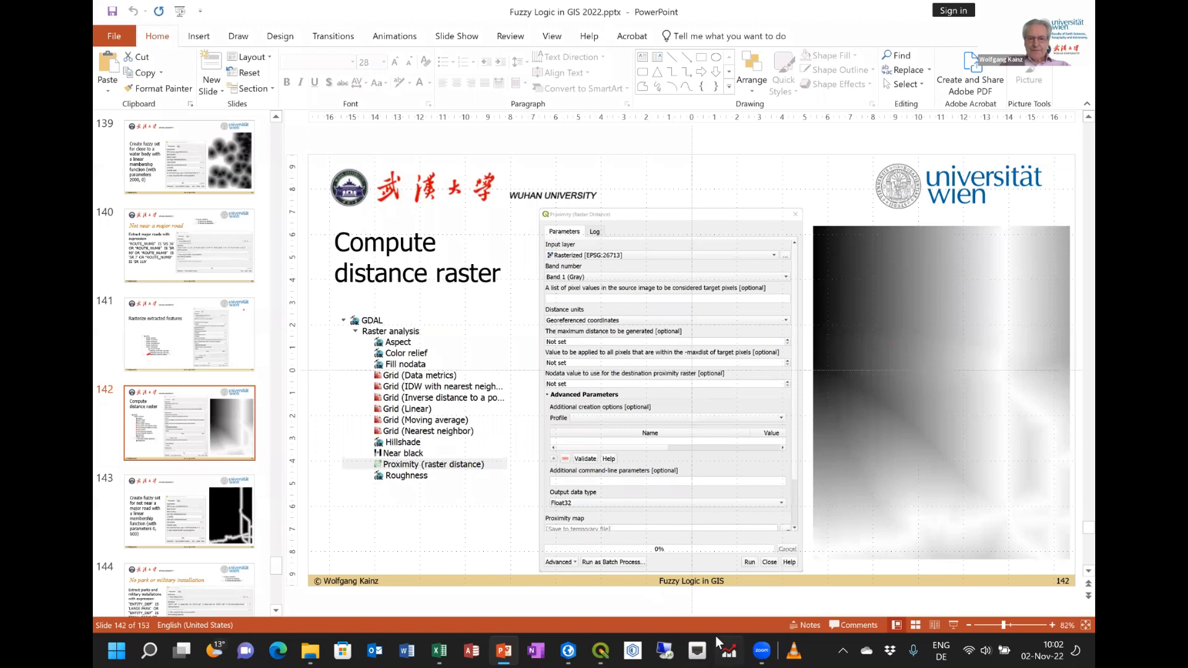
click(599, 650)
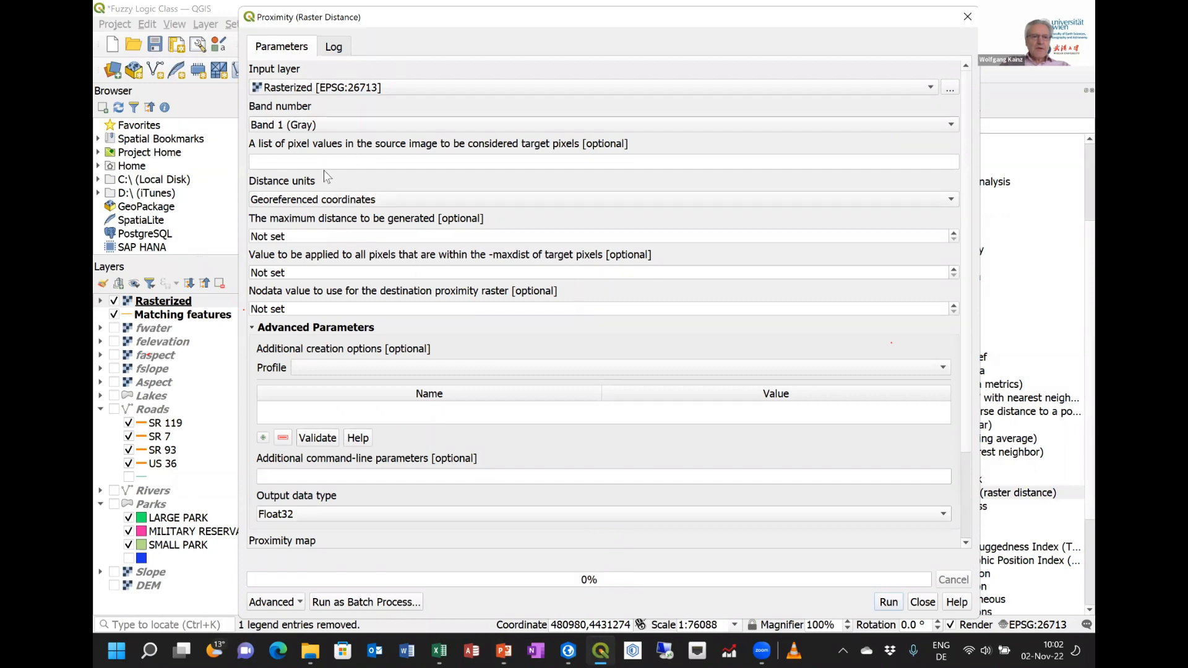
click(887, 602)
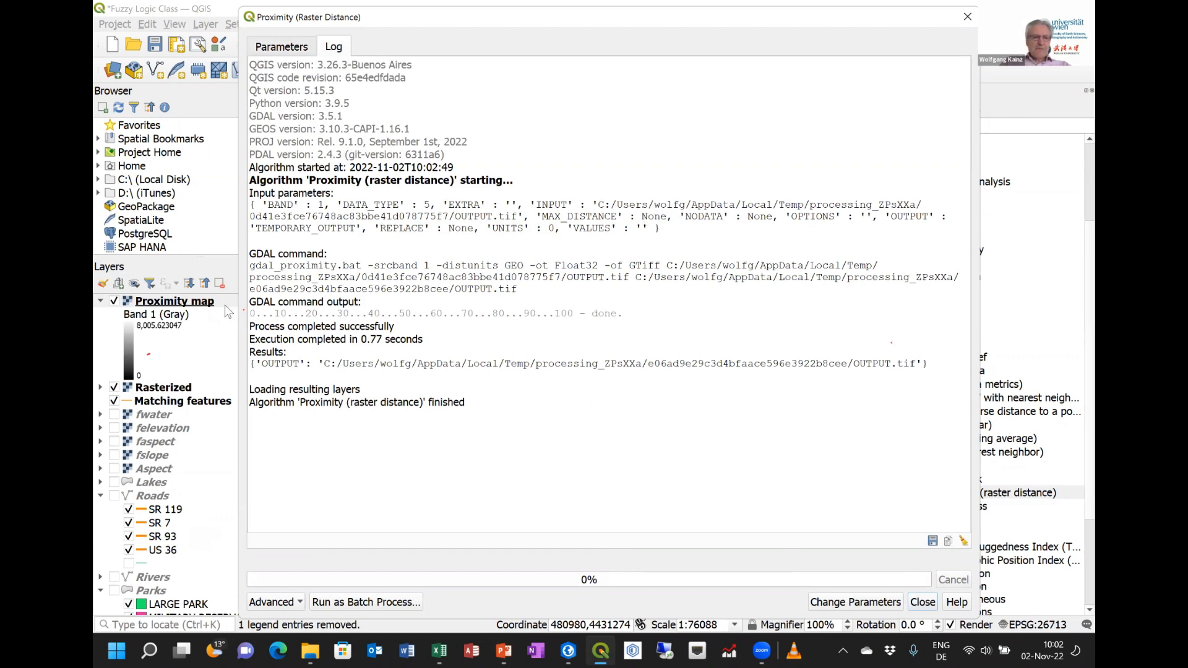
click(966, 17)
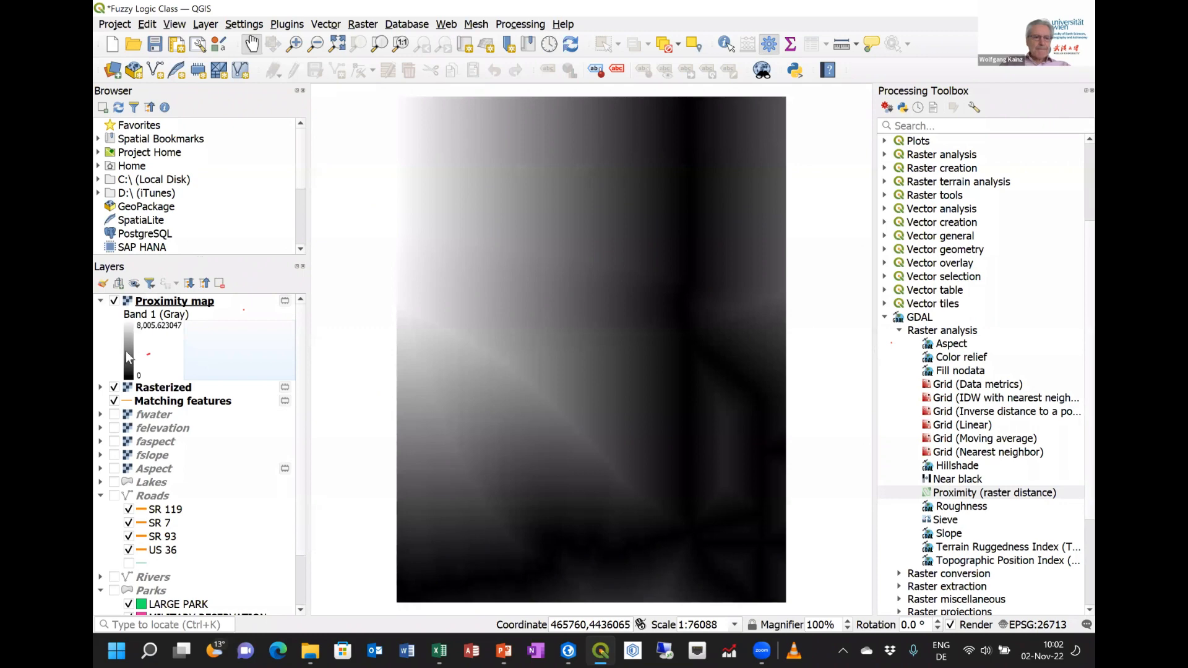
Change the Proximity map layer's color gradient to White to Black
double_click(125, 351)
click(660, 149)
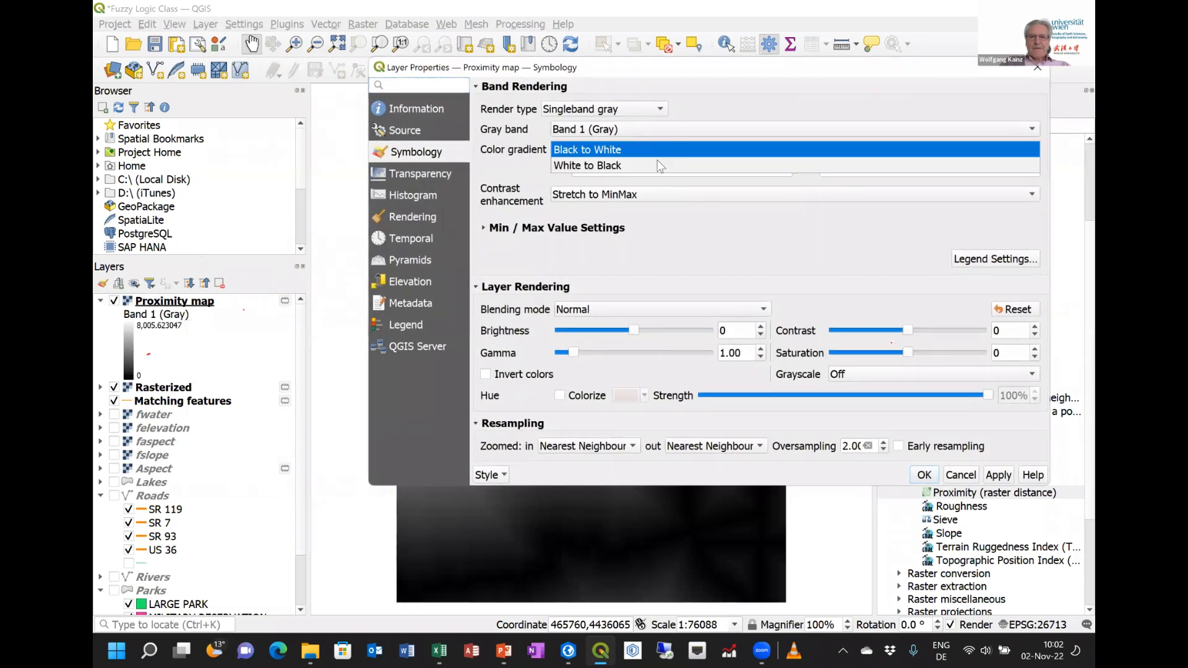
click(660, 166)
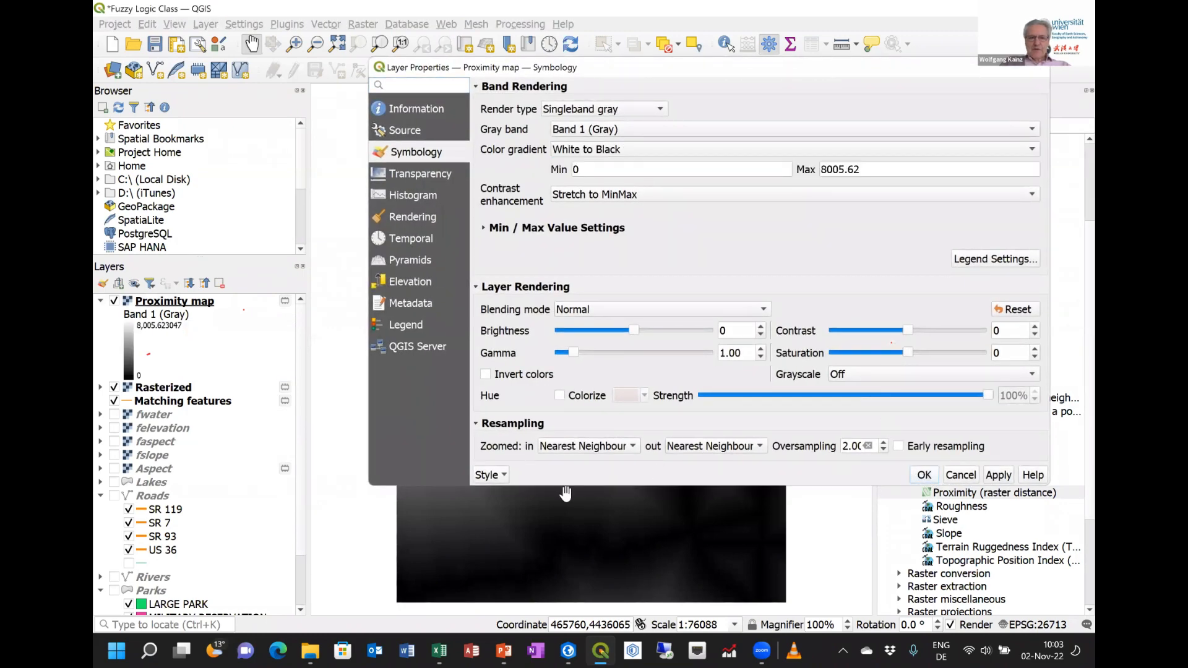
key(Return)
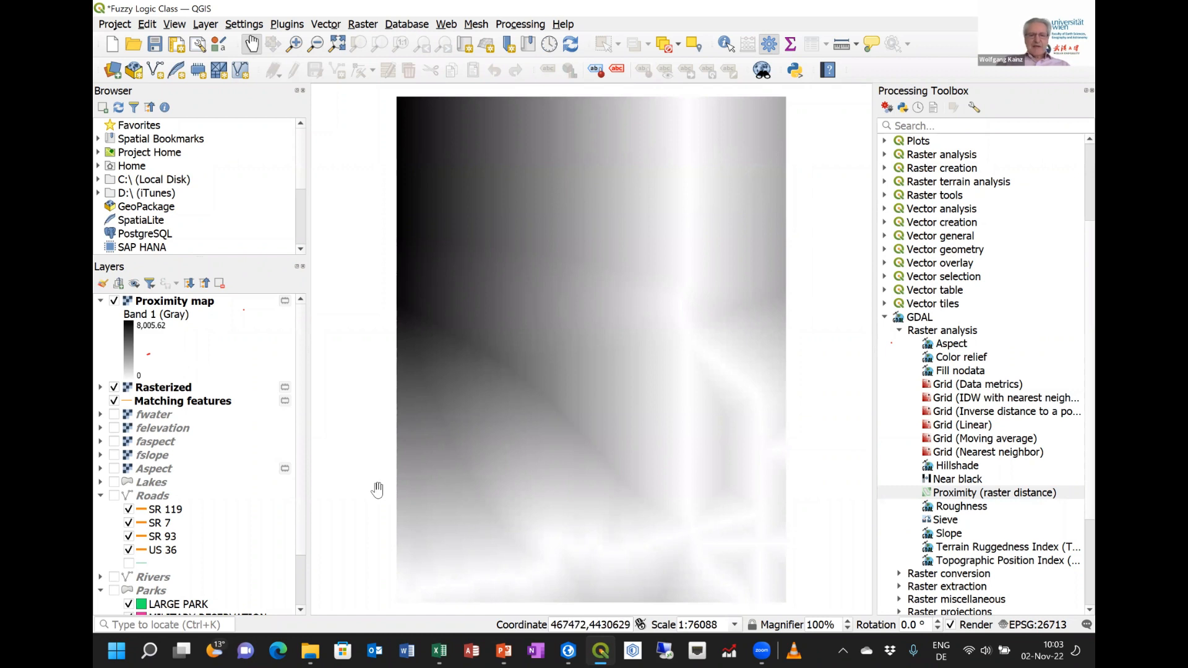
Open the Fuzzify raster (linear membership) tool from QGIS raster analysis and choose Proximity map as the input raster
scroll(952, 367, up, 2)
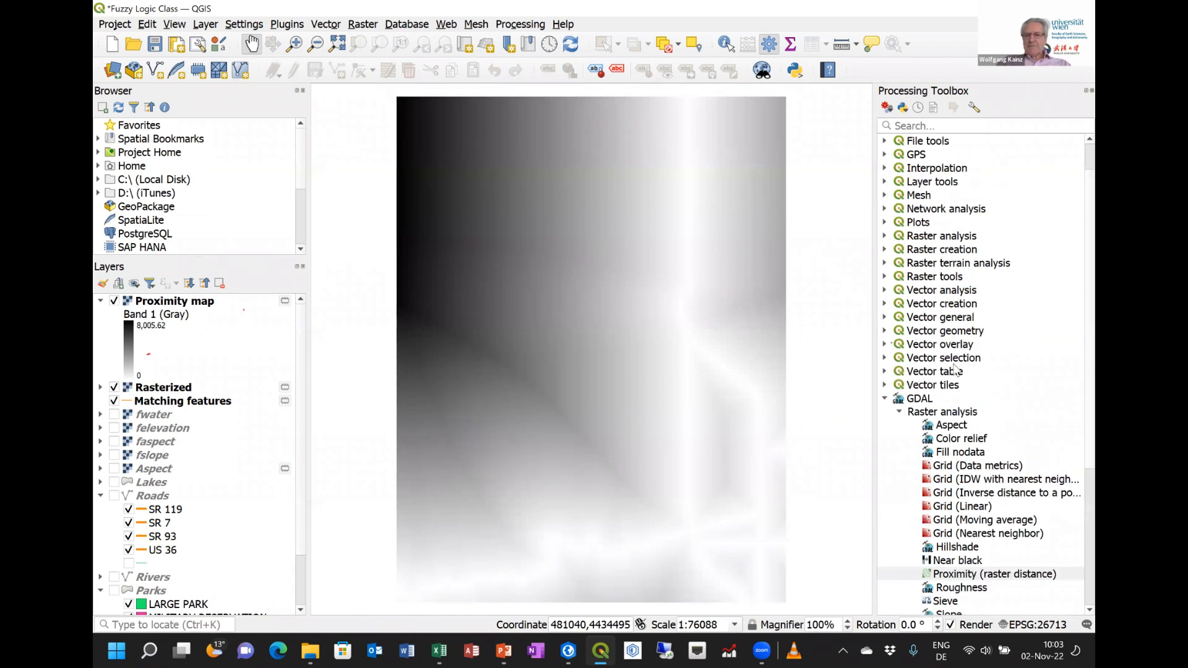
scroll(953, 368, up, 1)
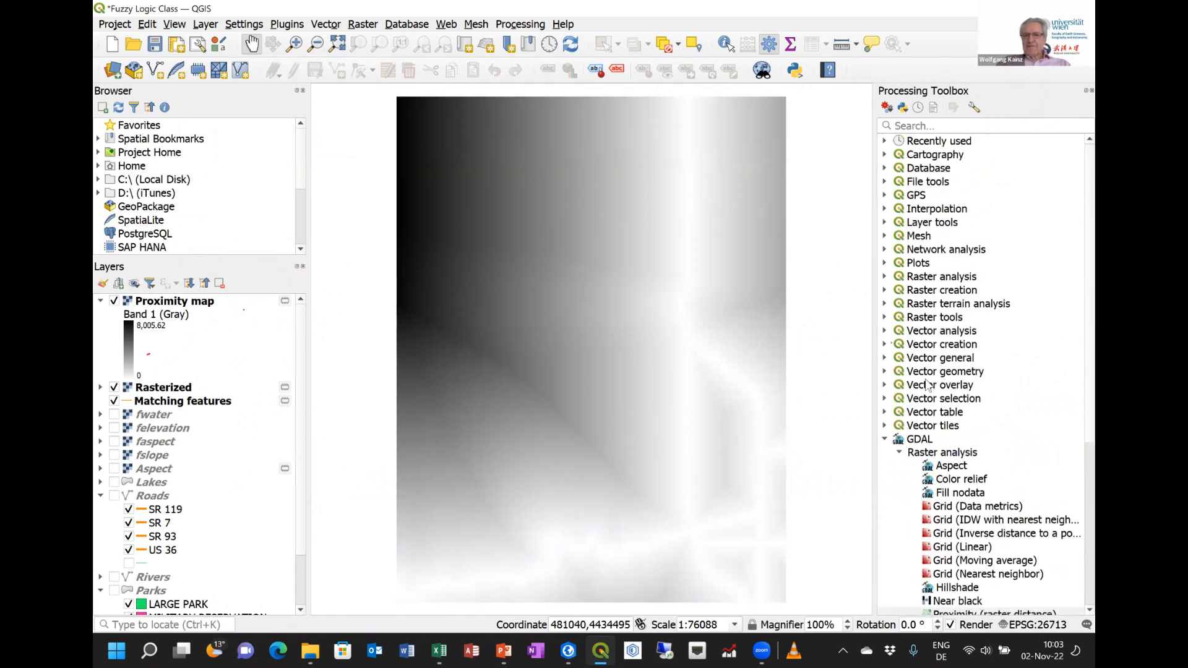
click(884, 278)
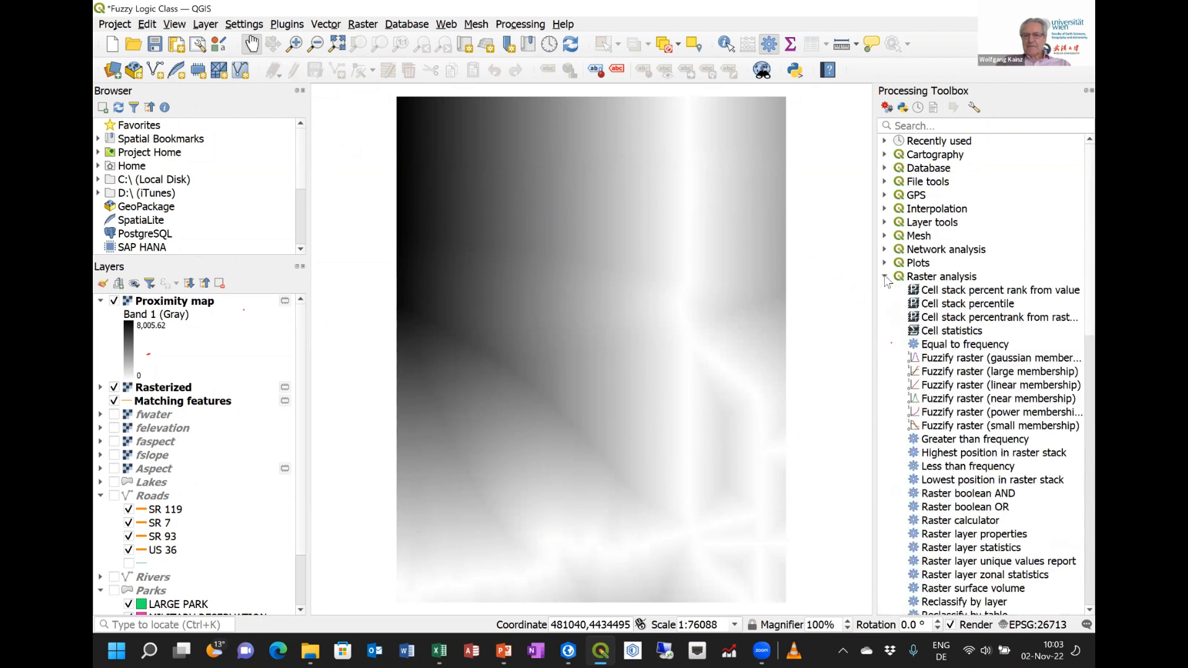
double_click(999, 386)
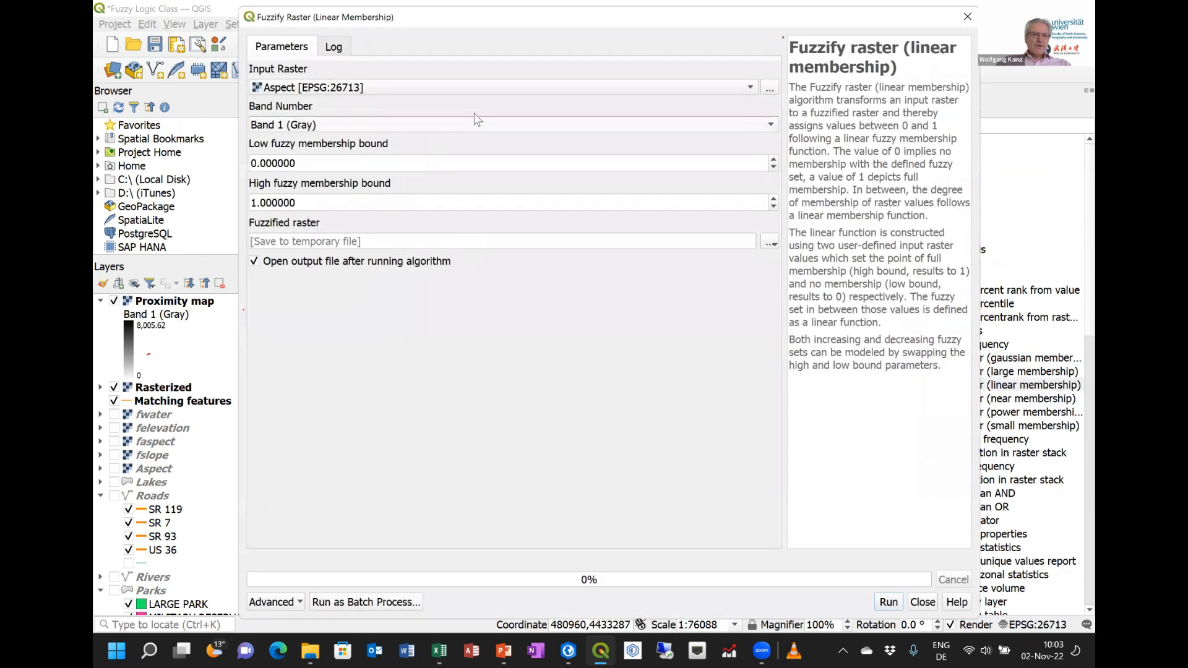
click(510, 87)
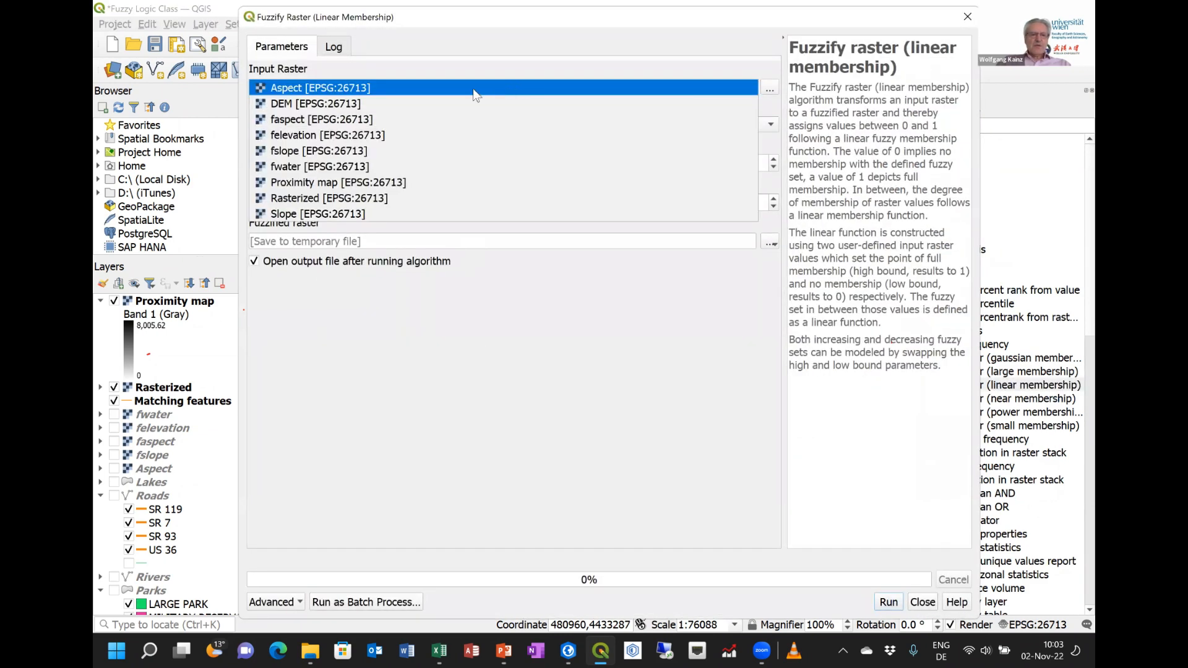
click(347, 186)
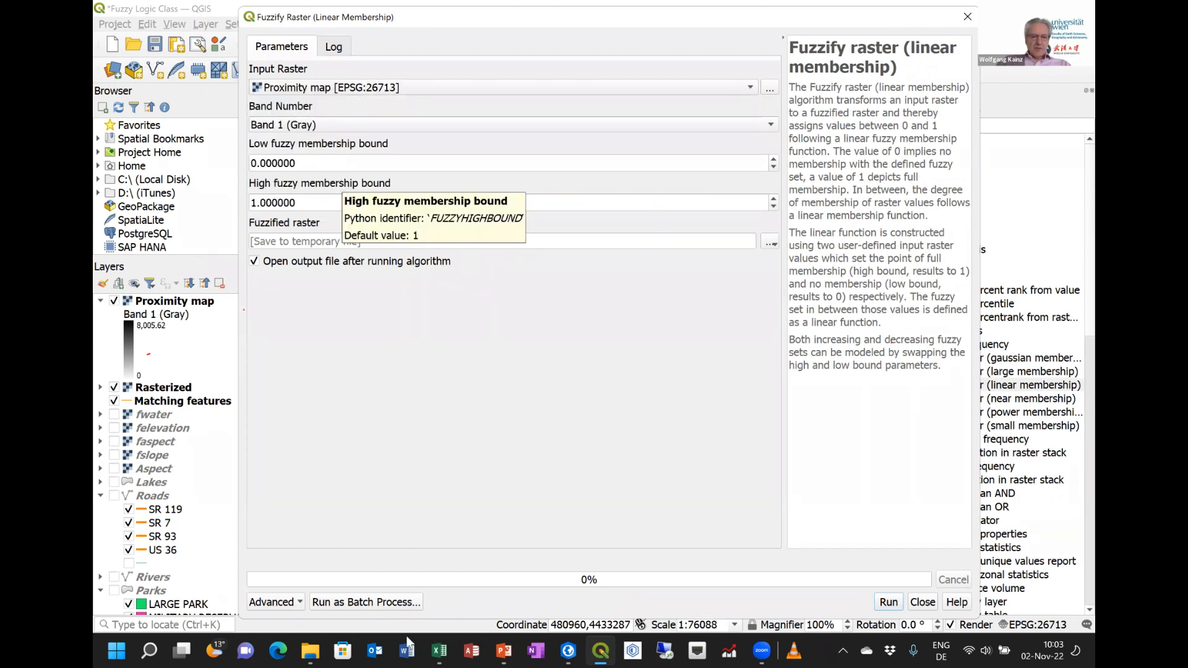
Consult the not-near-a-major-road slide in PowerPoint, return to QGIS, and set the high fuzzy membership bound to 600
click(504, 650)
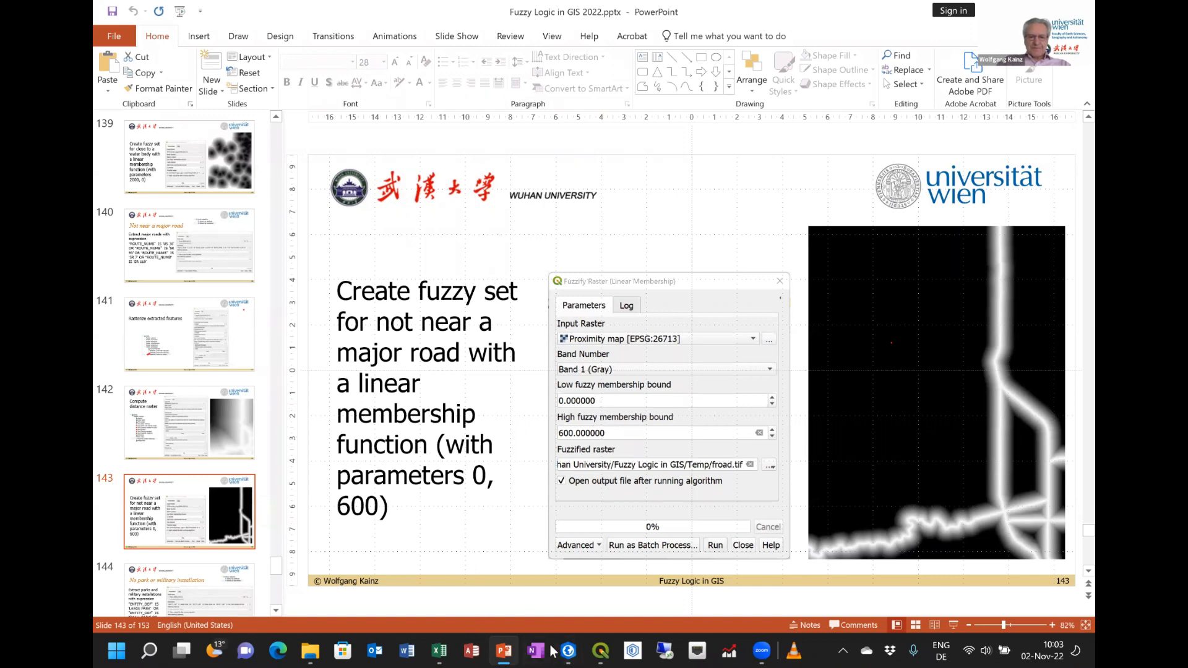
click(607, 649)
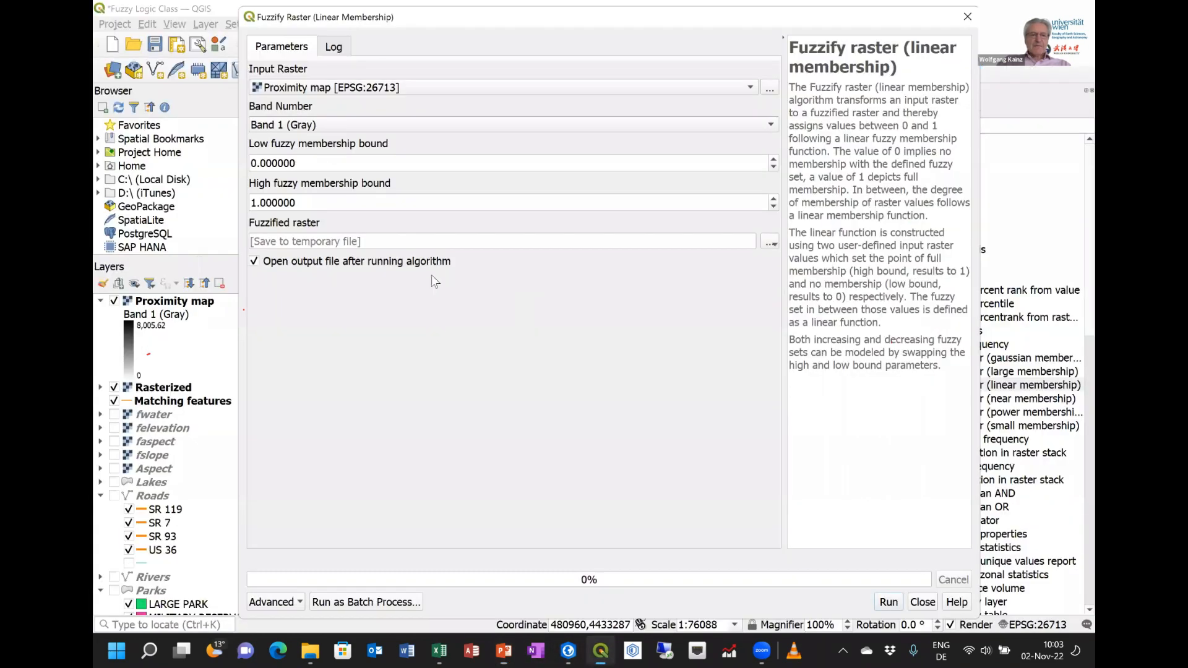
double_click(317, 204)
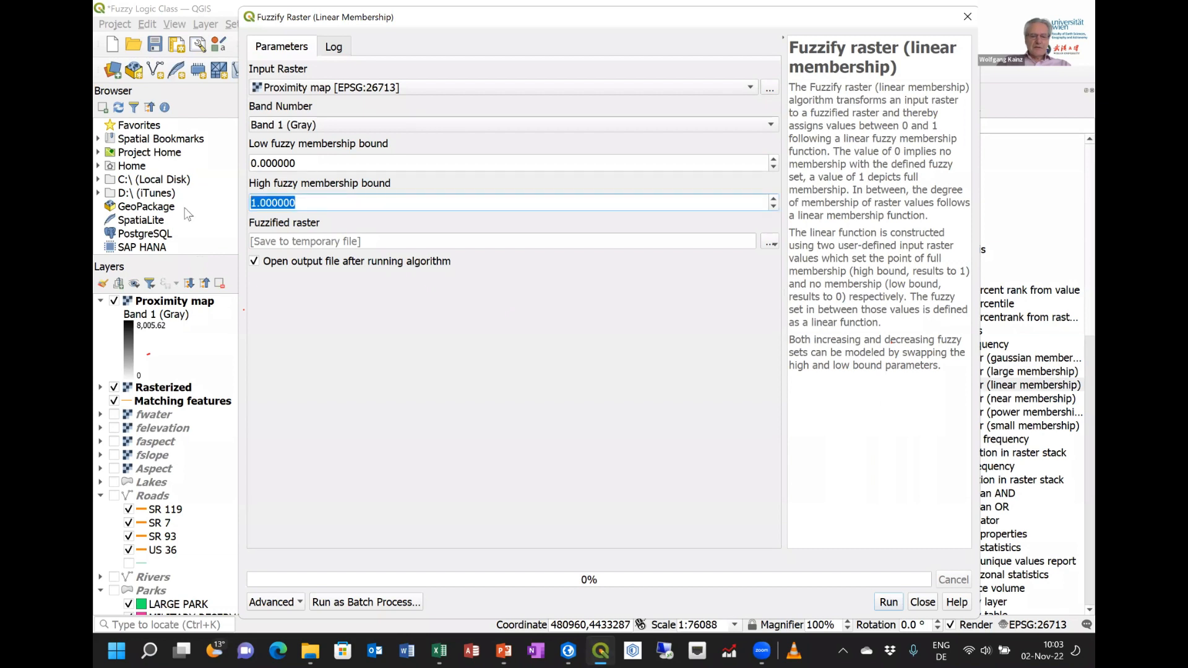
text(6)
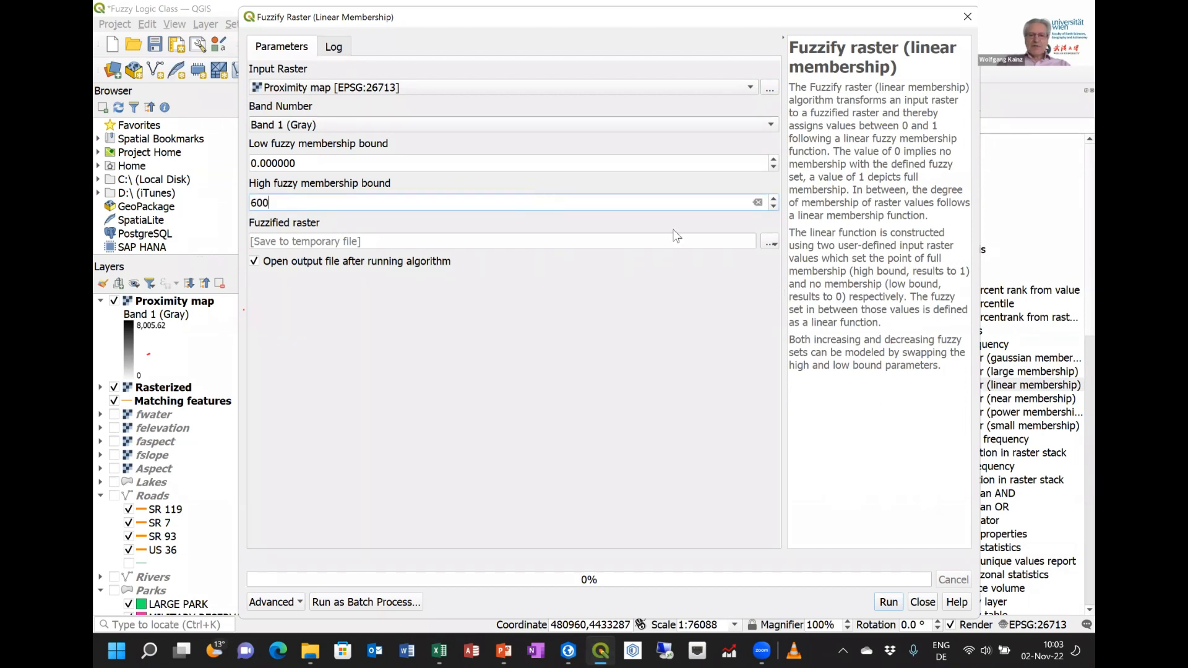
text(00)
Save the fuzzified raster as froad.tif in the Temp folder, replacing the existing file, and run the linear fuzzification
click(770, 243)
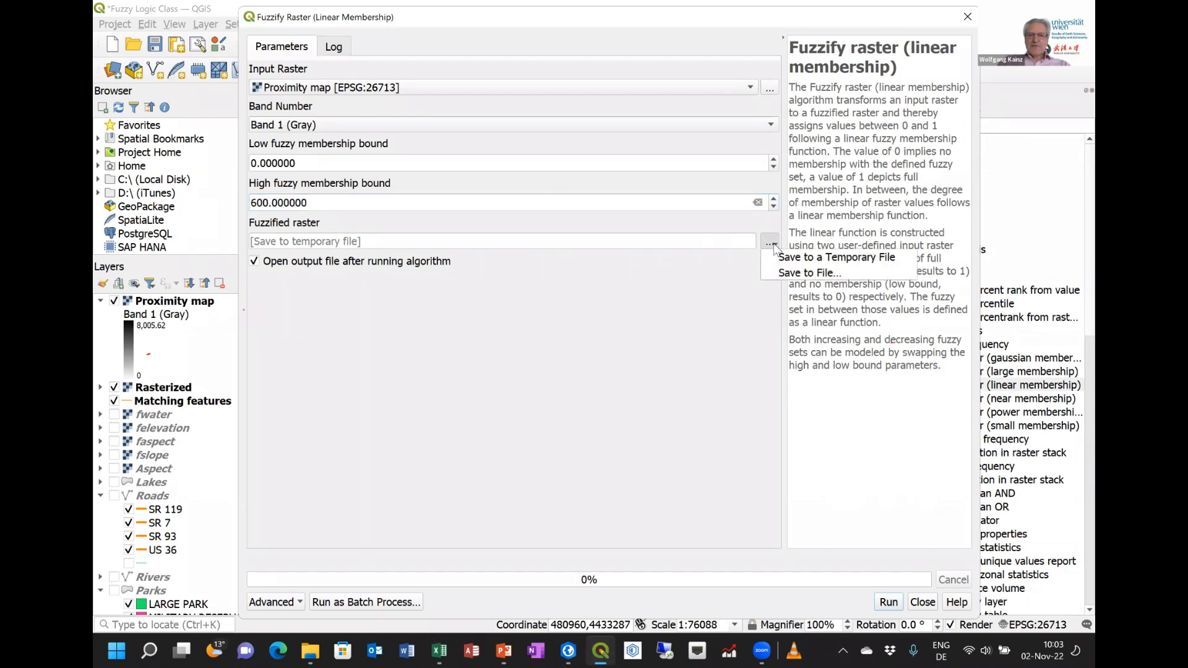
click(790, 273)
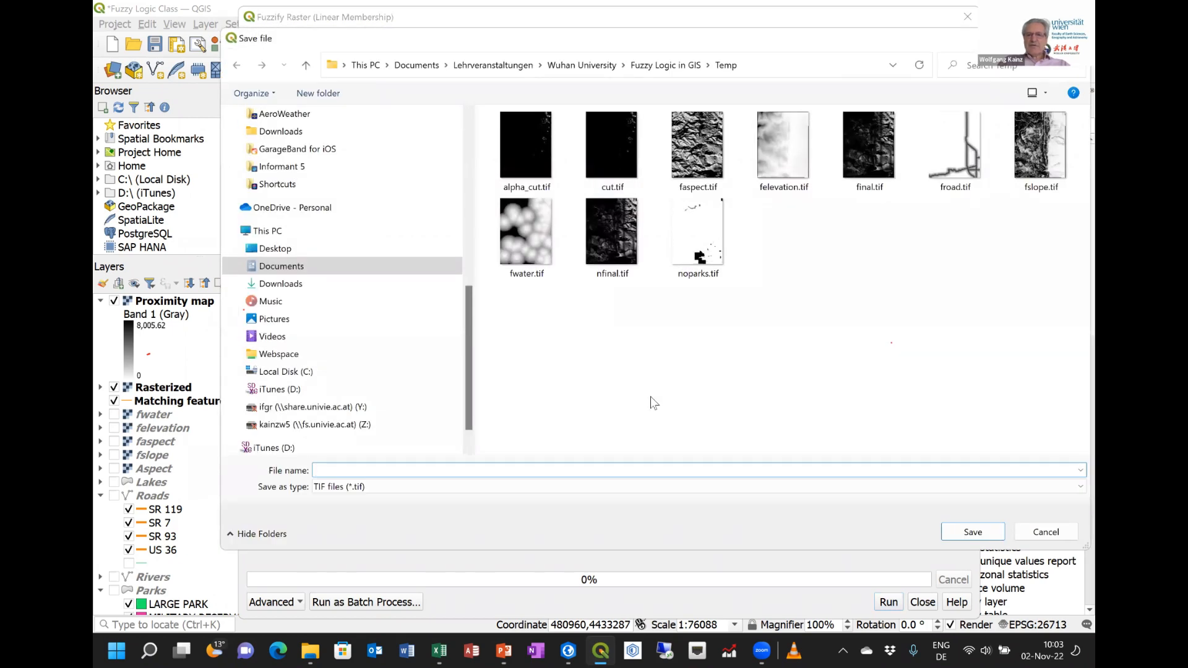
click(954, 162)
click(973, 532)
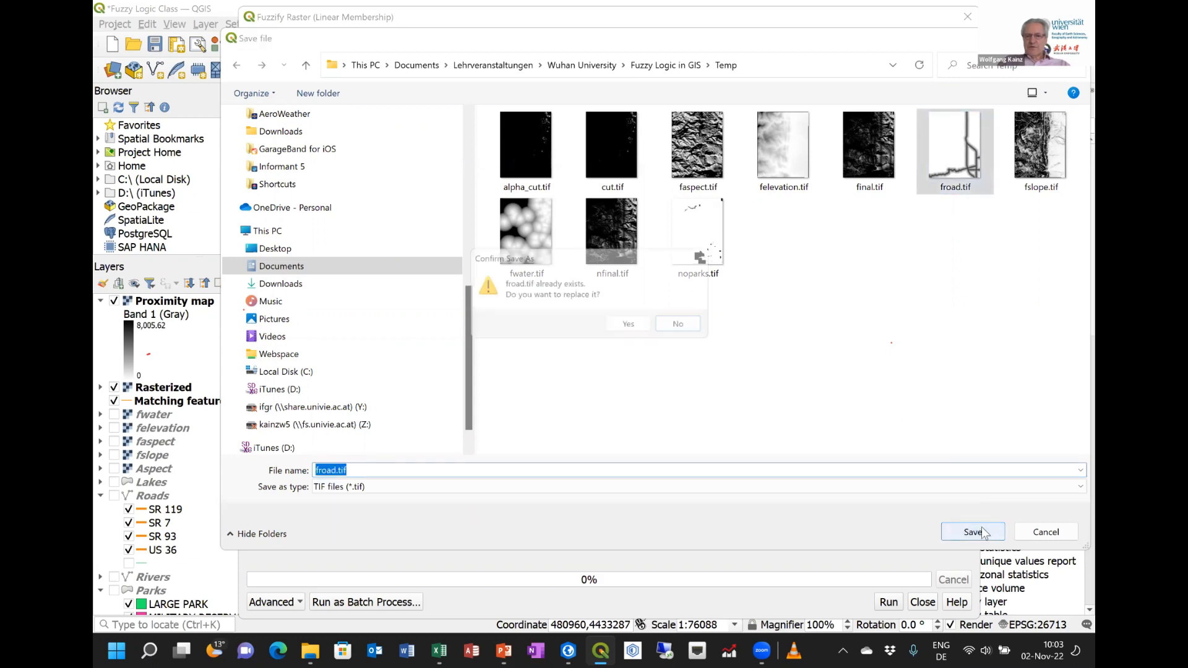
click(631, 326)
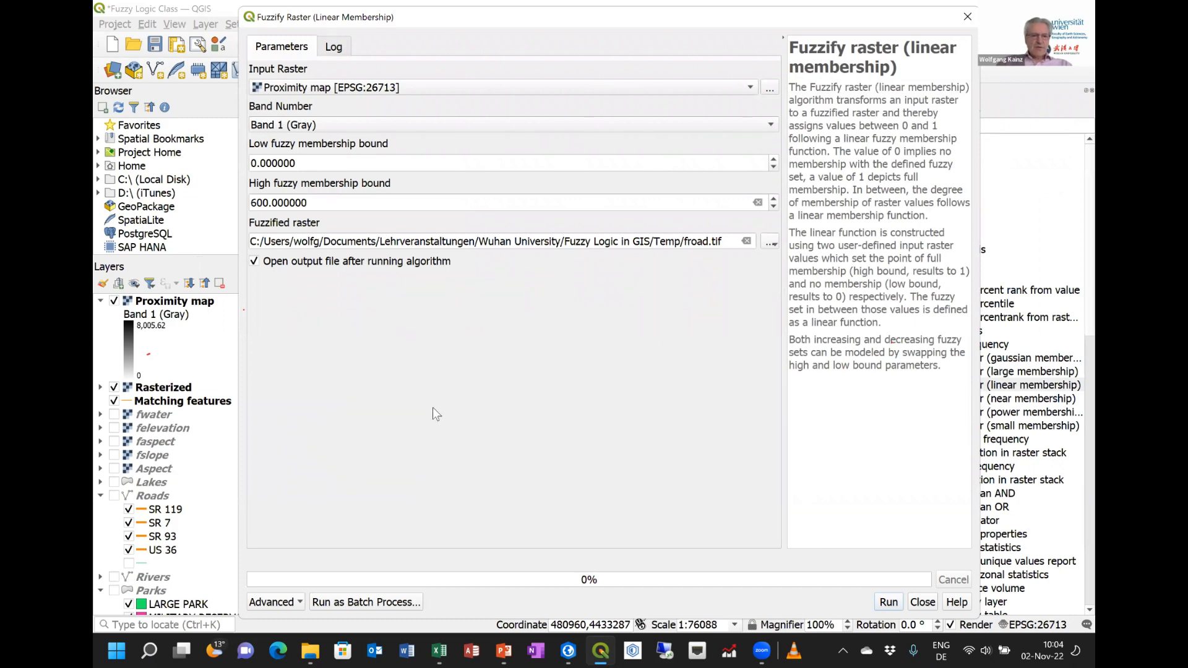
click(887, 602)
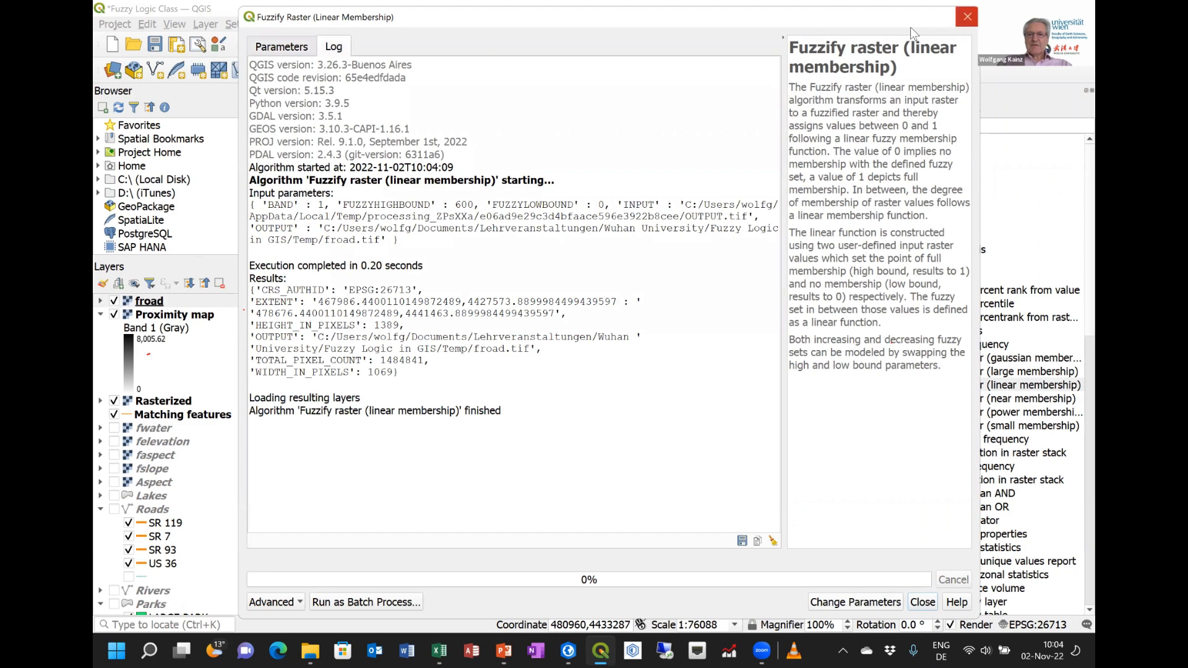
click(967, 17)
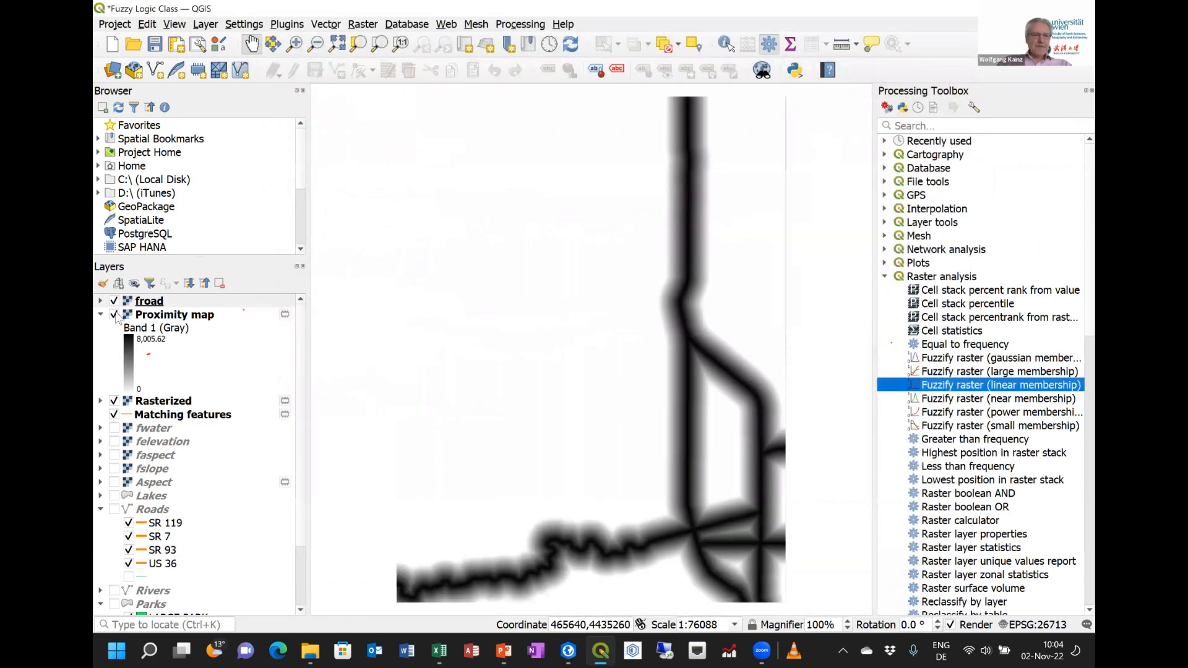
Hide the Proximity map, Rasterized, and Matching features layers
click(114, 314)
click(114, 402)
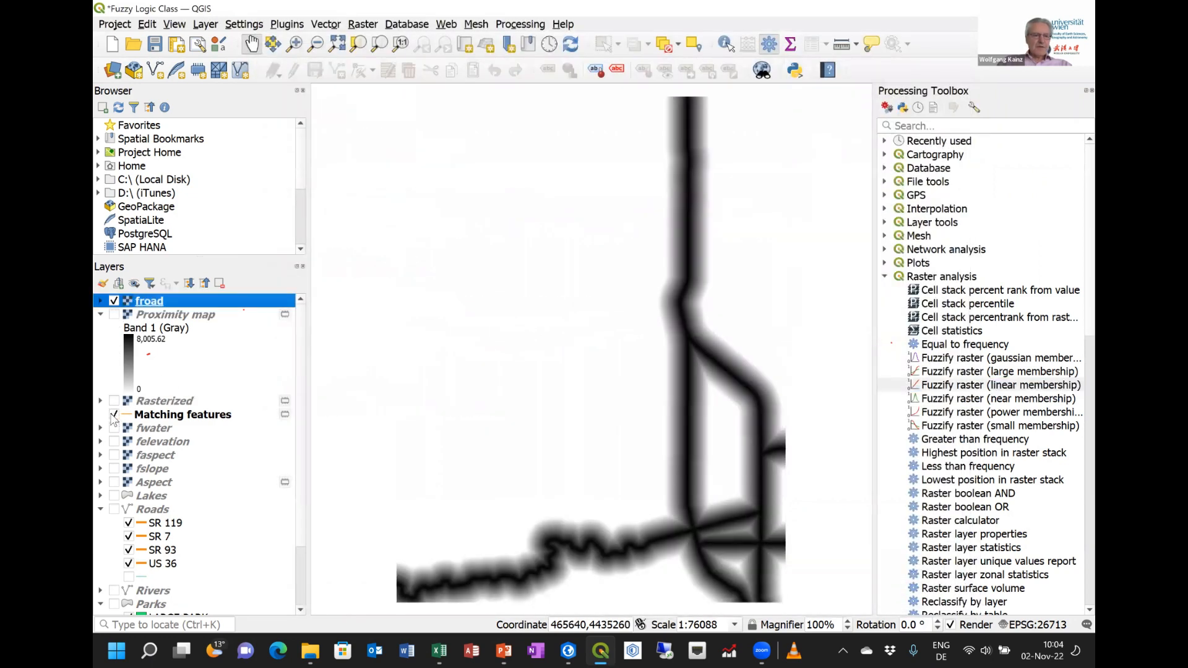
click(113, 415)
Expand the froad layer's legend, change its color gradient to White to Black, and dismiss the warning message
click(100, 301)
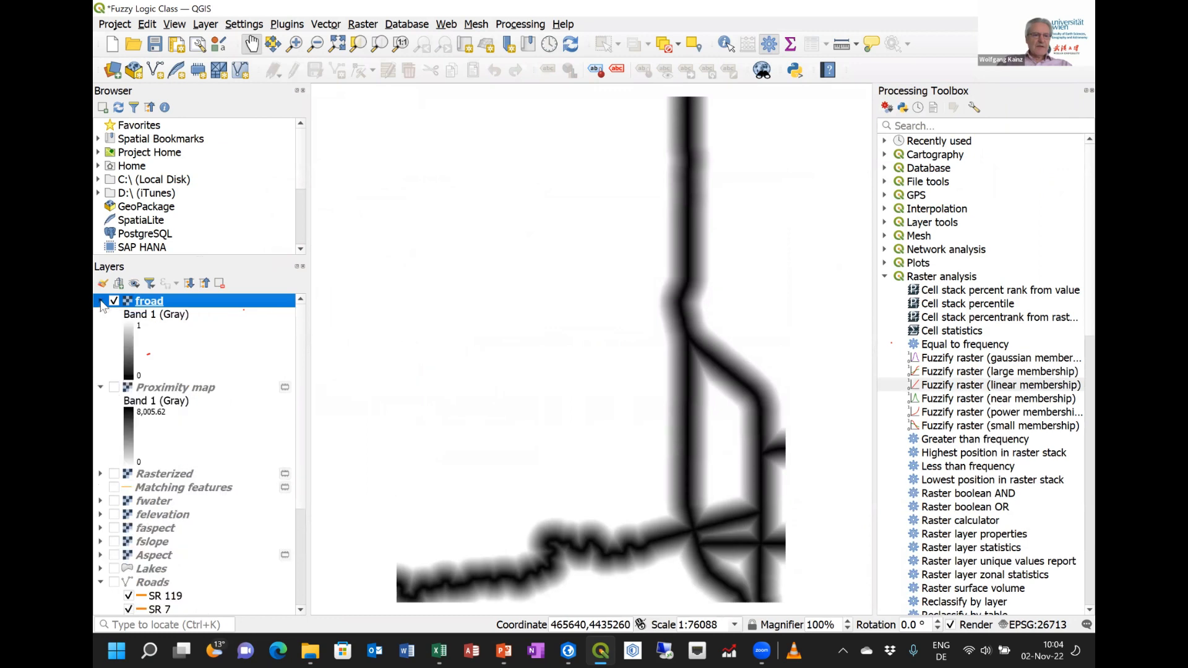
double_click(140, 352)
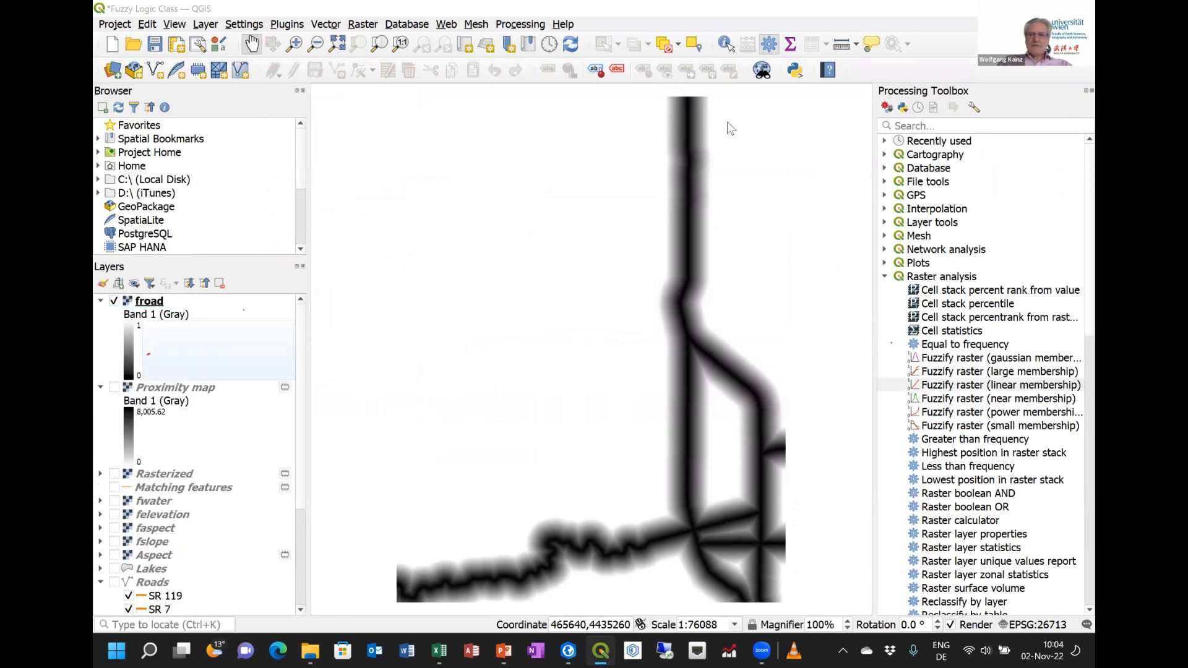
click(637, 147)
click(644, 160)
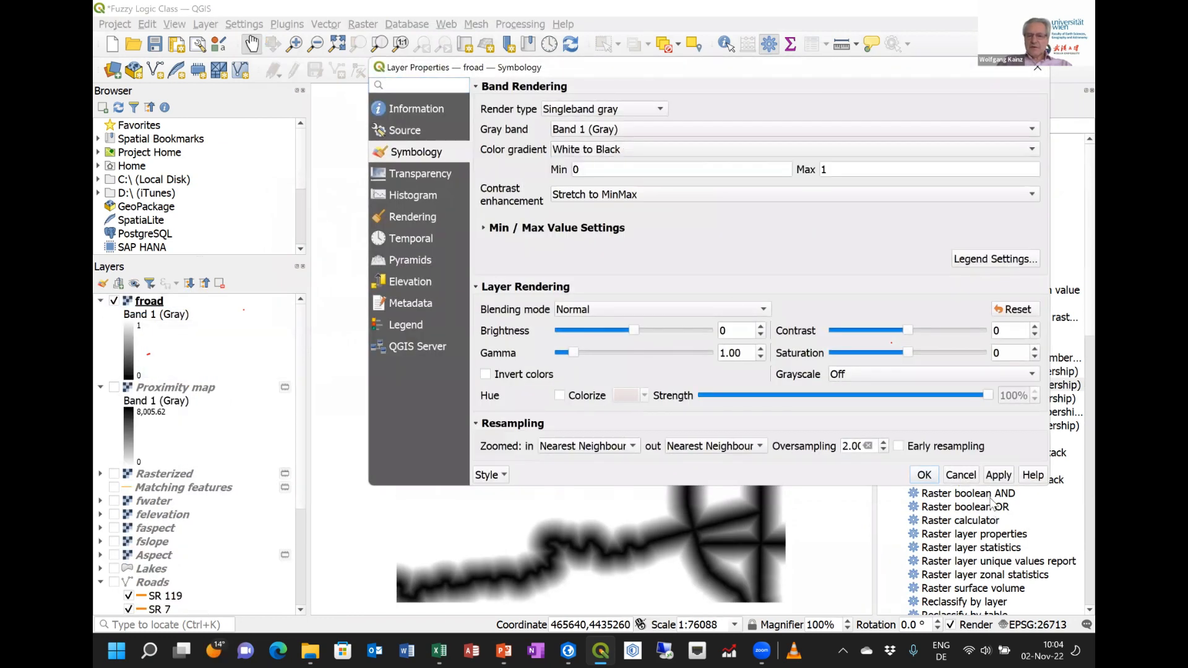
click(923, 475)
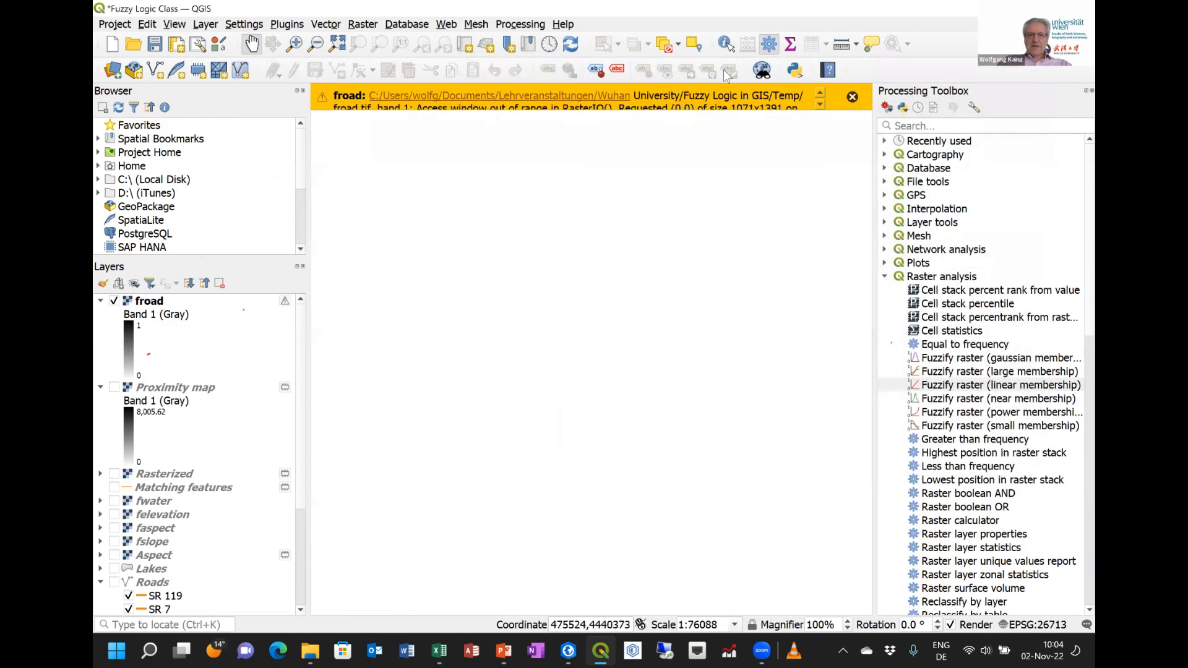
click(852, 97)
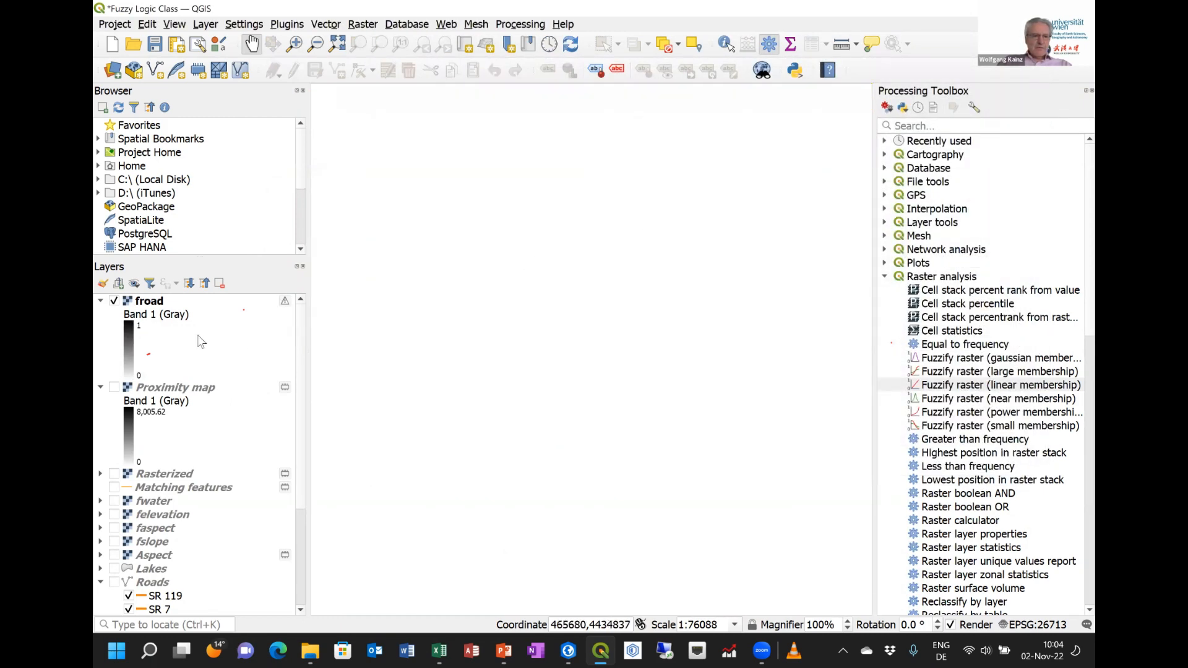
Check how froad renders by switching its visibility off and on, with the Proximity map layer shown for comparison
click(114, 301)
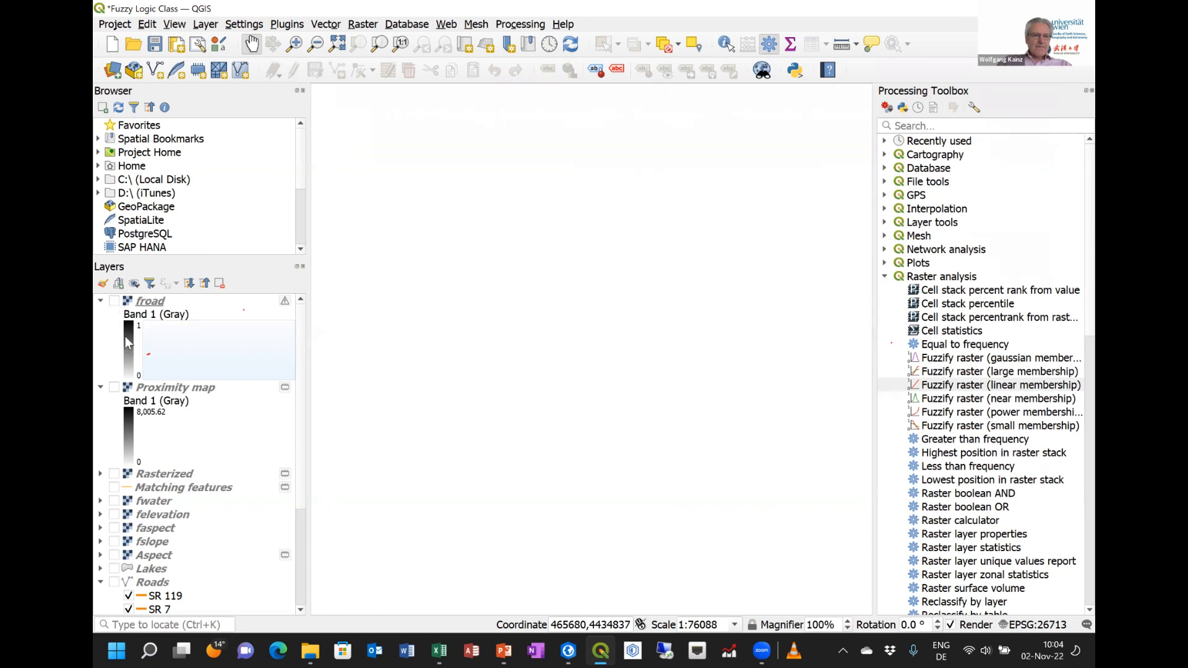
click(114, 302)
click(157, 303)
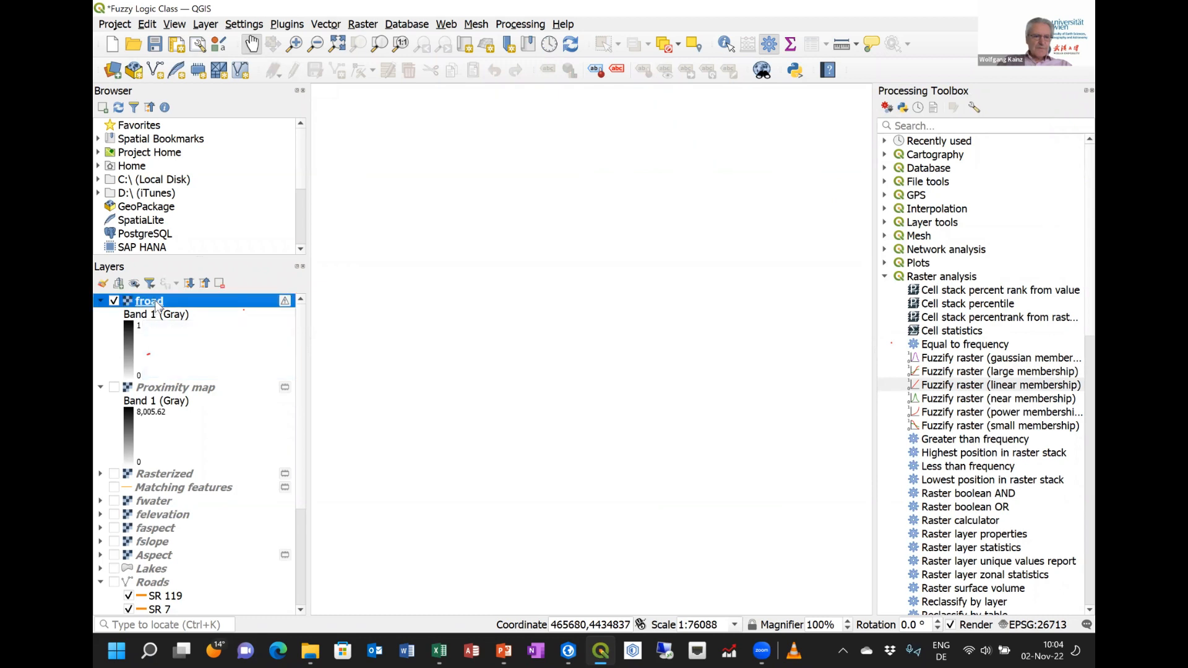
click(114, 387)
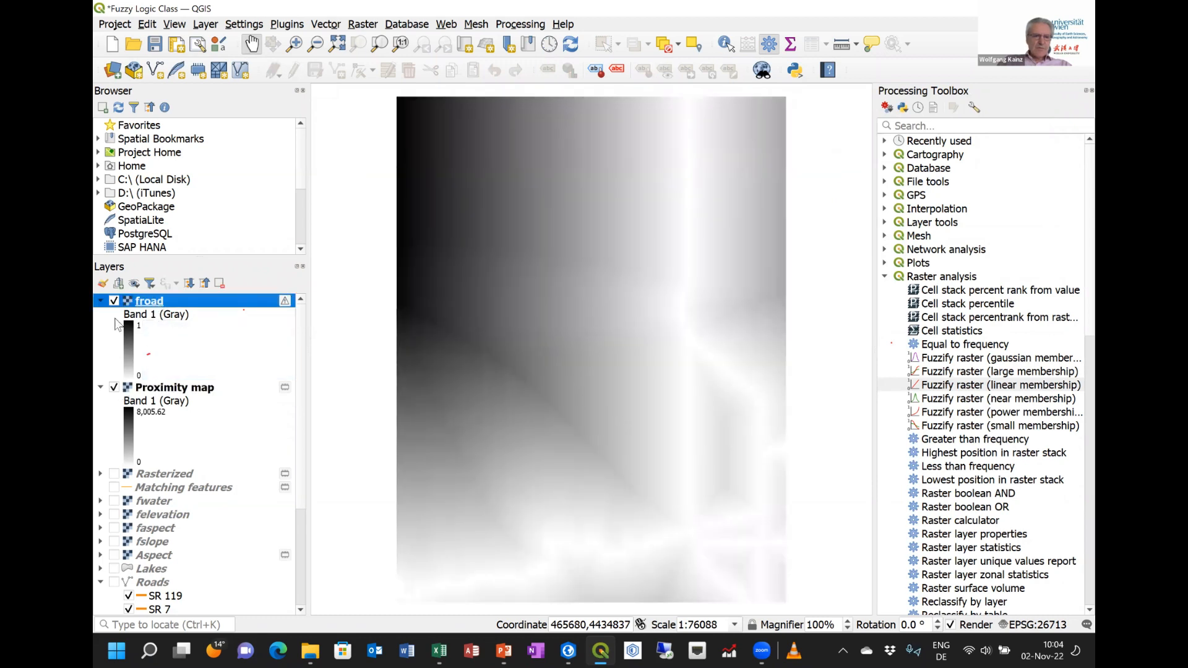
click(115, 302)
click(115, 303)
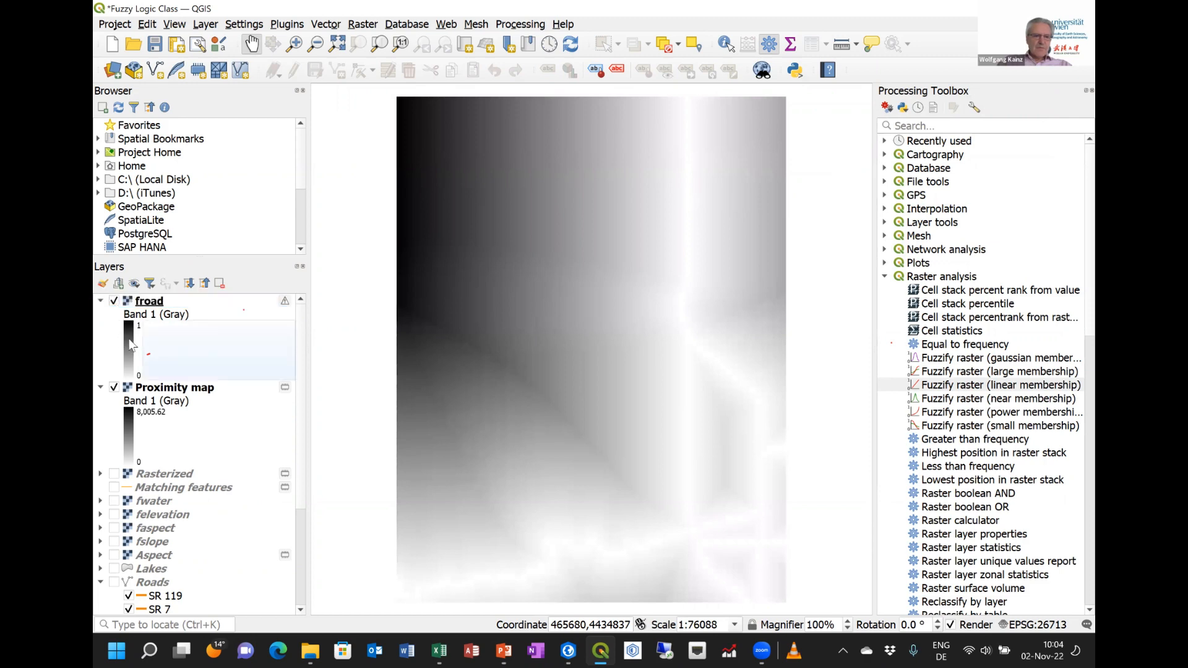
Reapply froad's existing symbology settings and recheck its display by toggling the layer's visibility and legend
double_click(166, 335)
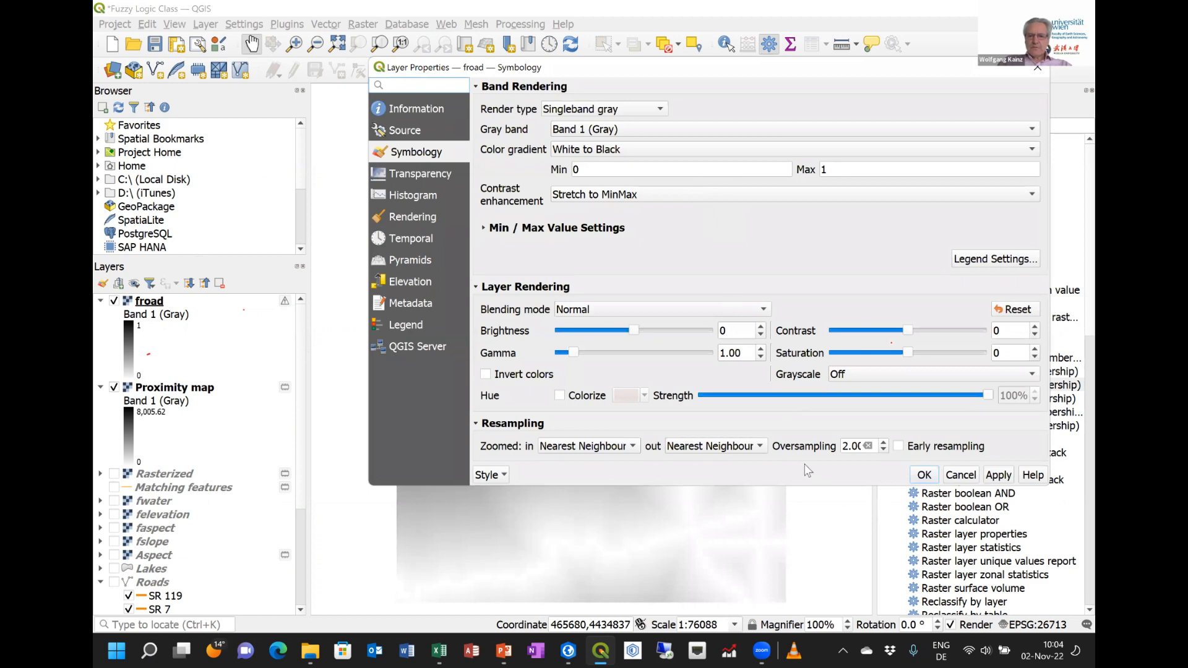
click(923, 475)
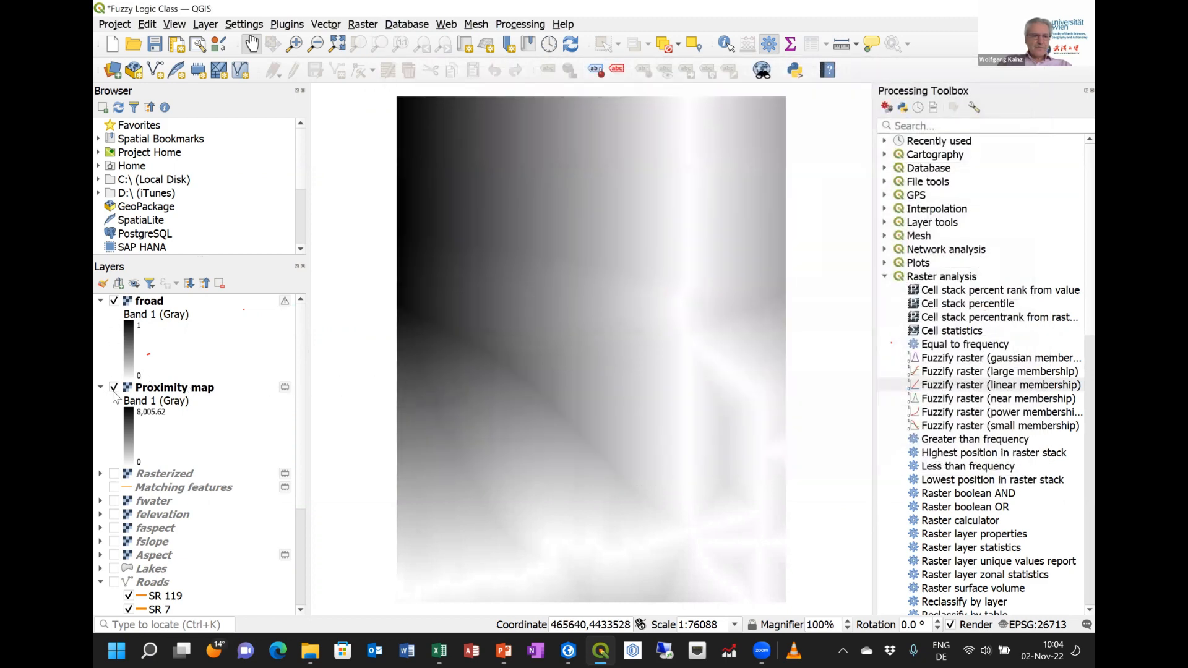
click(114, 301)
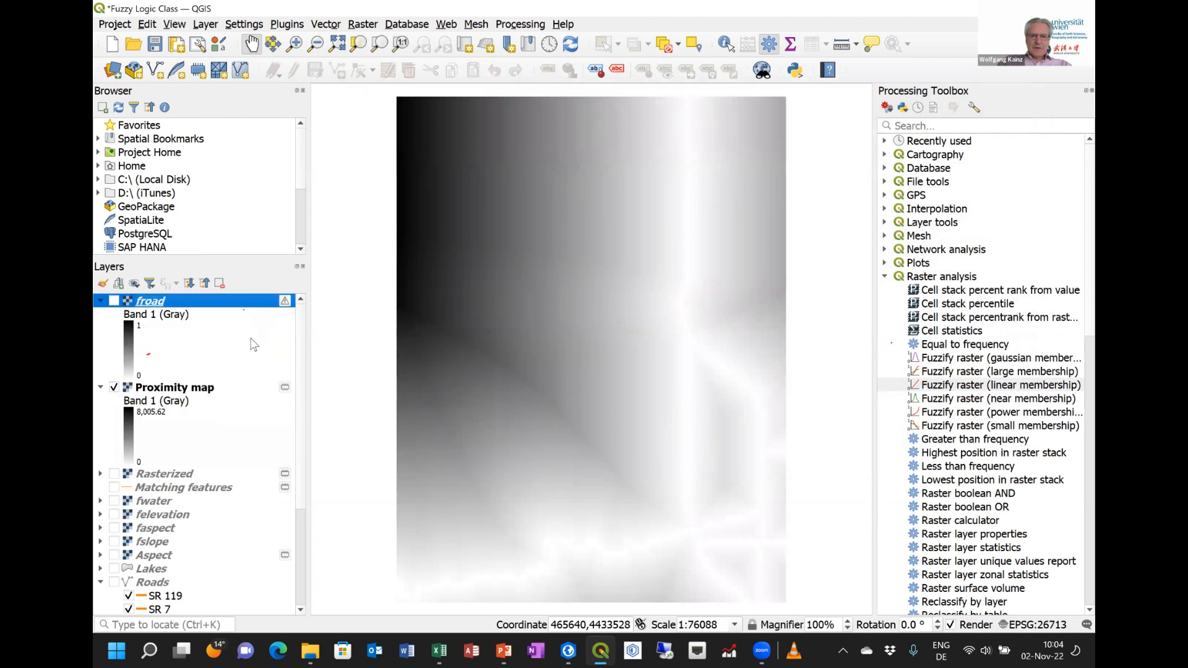
click(100, 301)
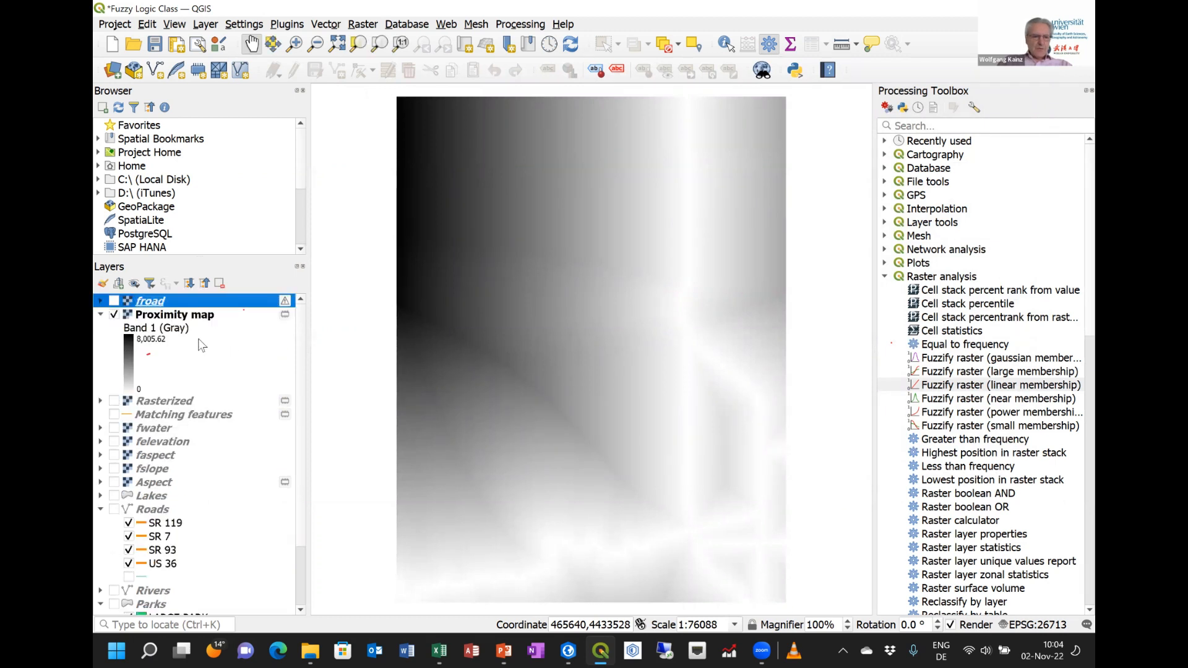
click(113, 302)
click(101, 301)
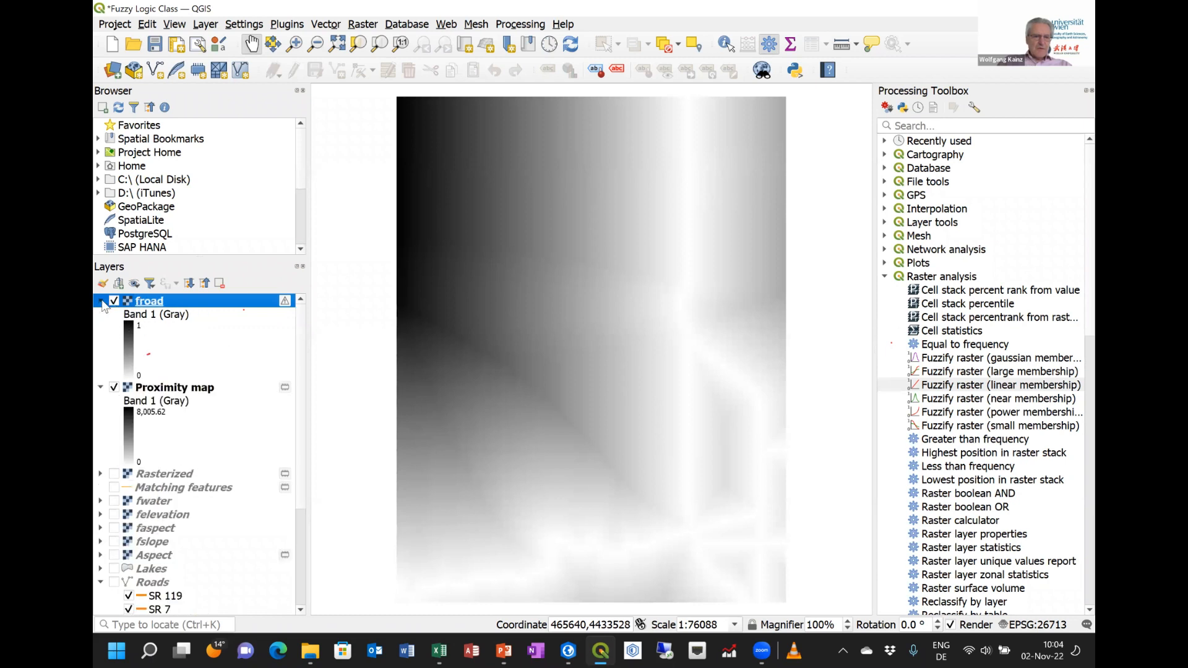
click(132, 353)
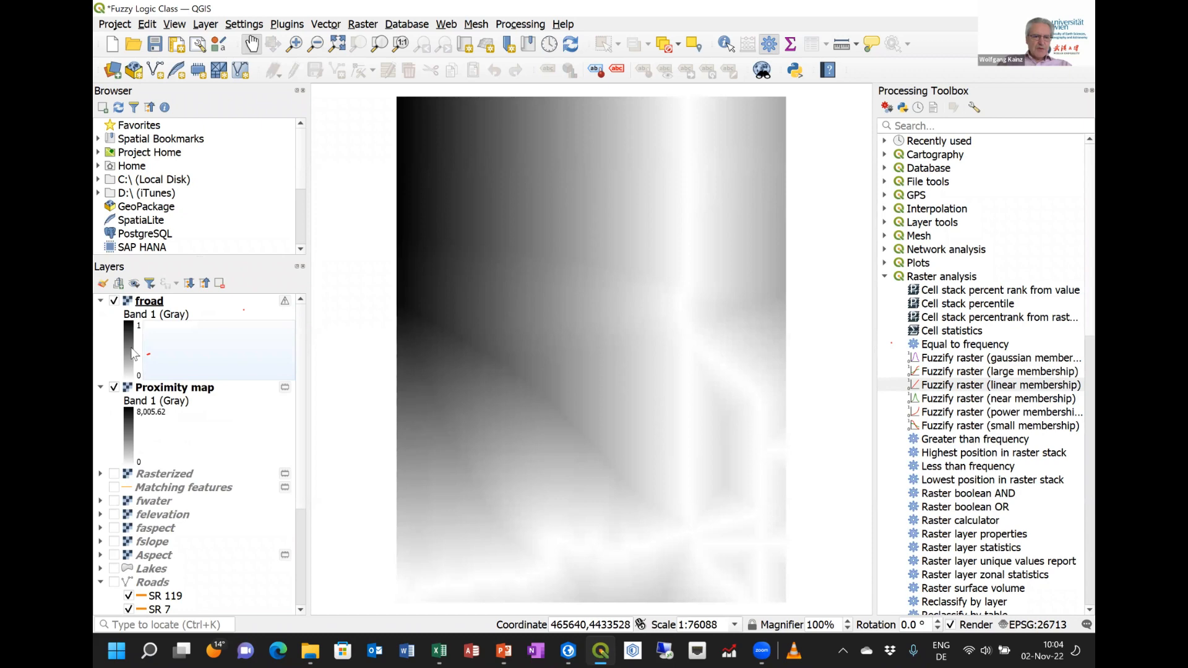
Set froad's contrast enhancement to Stretch and Clip to MinMax, hide the layer, and recheck its symbology settings
double_click(131, 353)
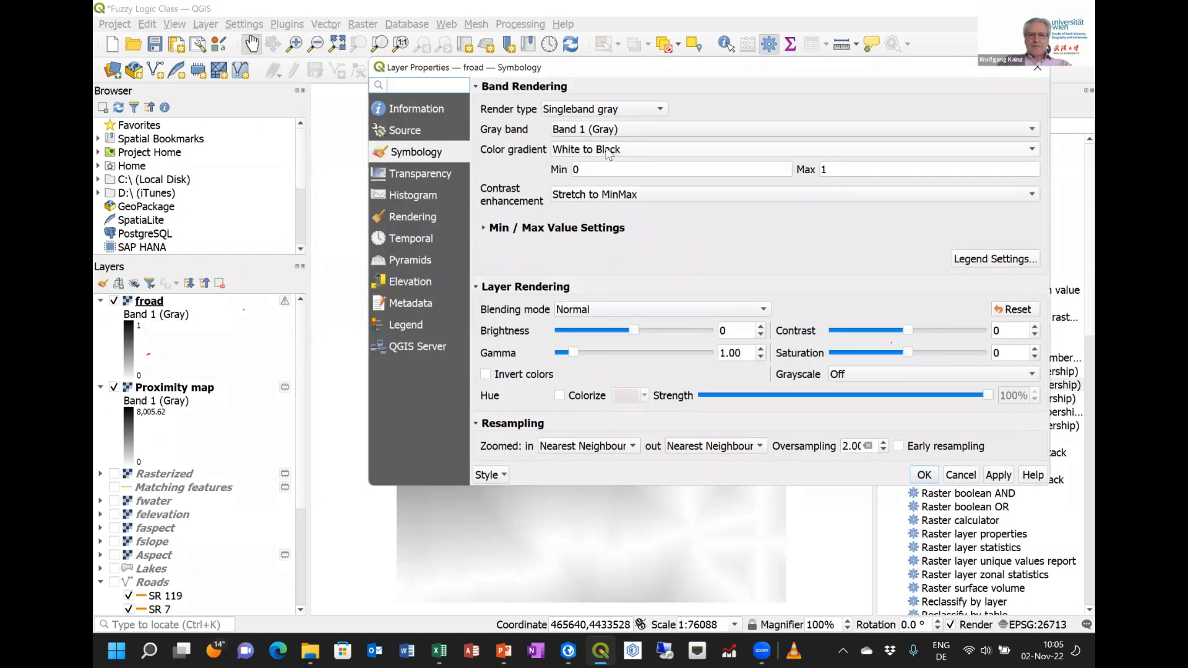
click(608, 153)
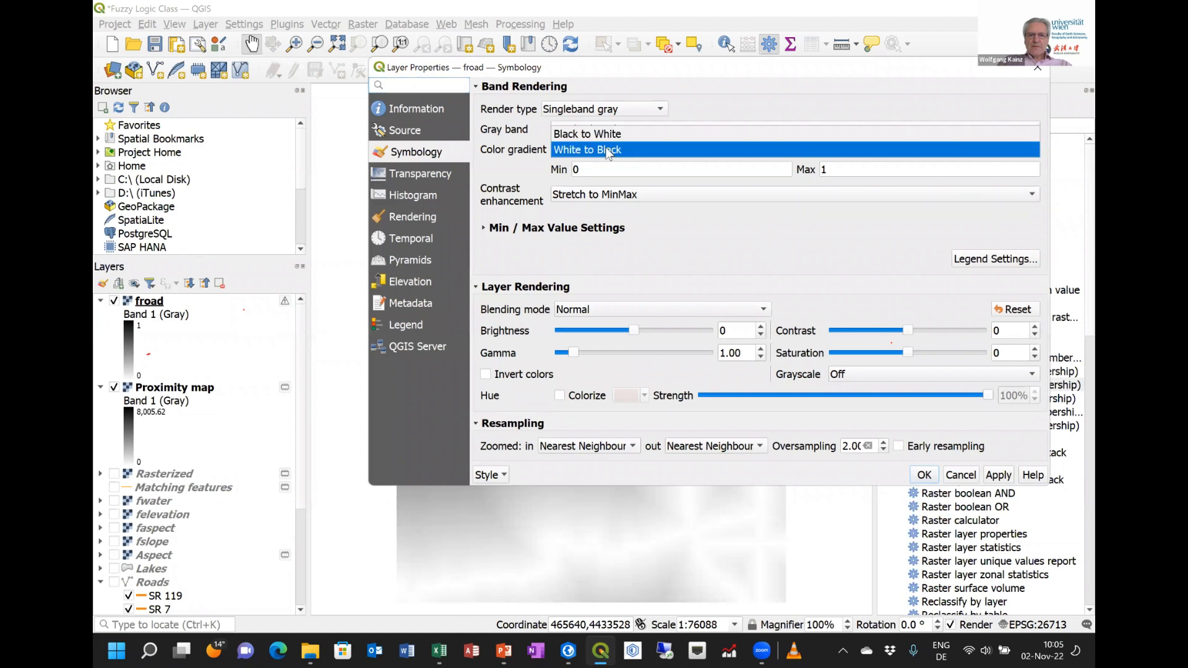
click(619, 197)
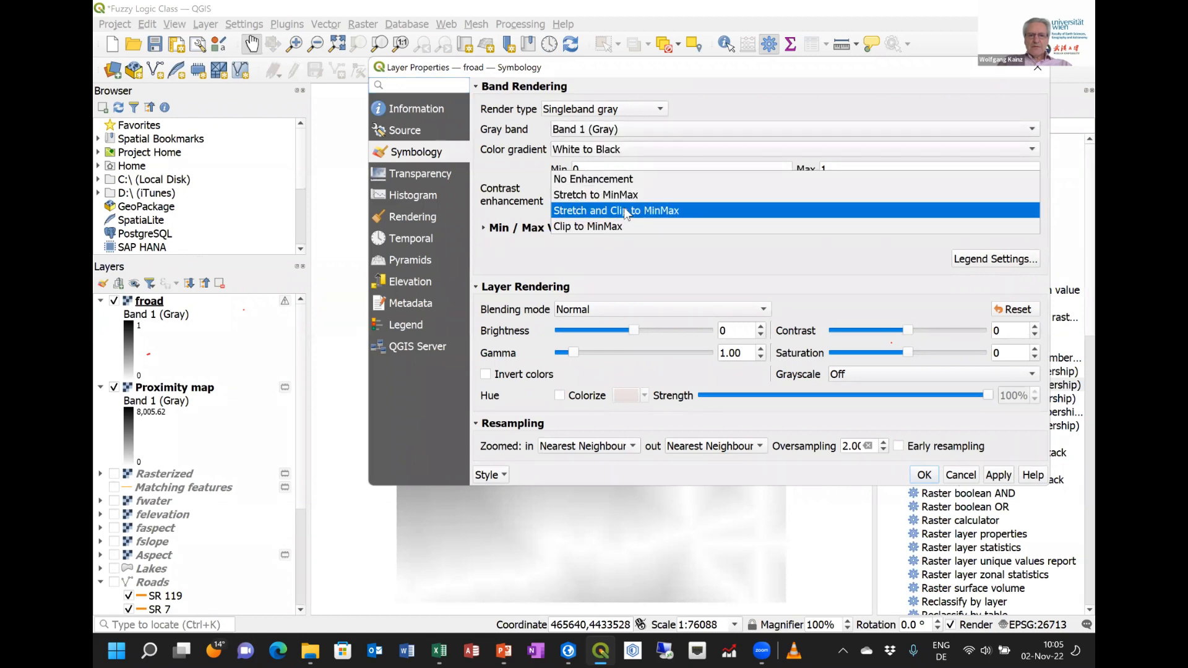
click(625, 211)
click(924, 474)
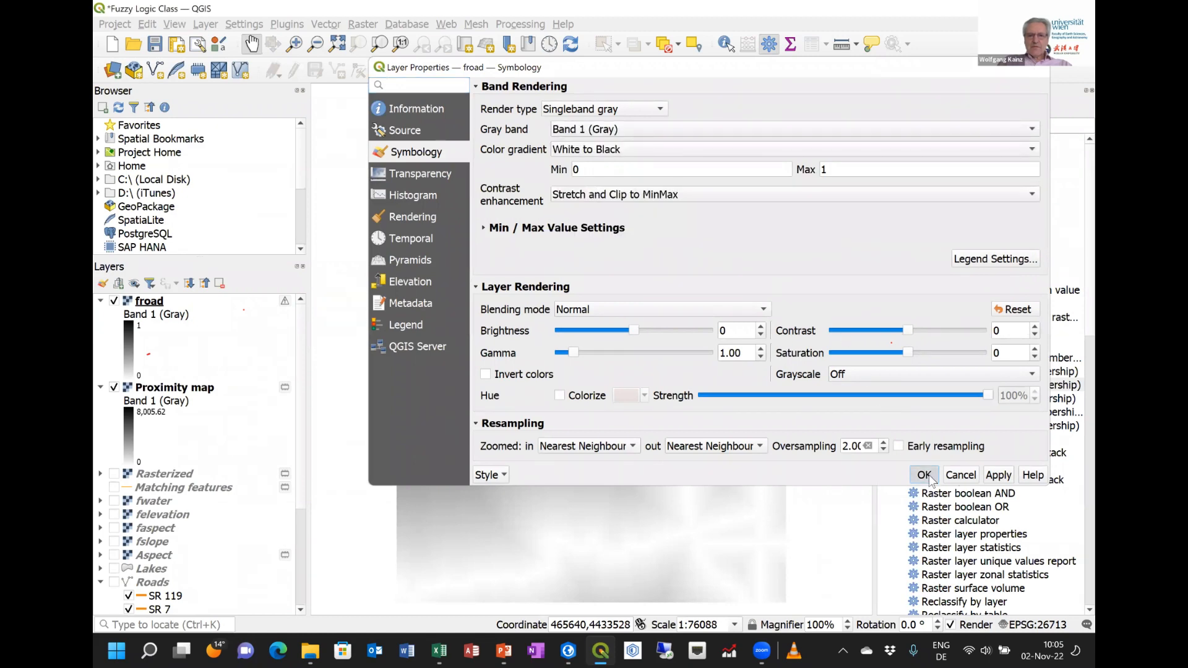
click(114, 301)
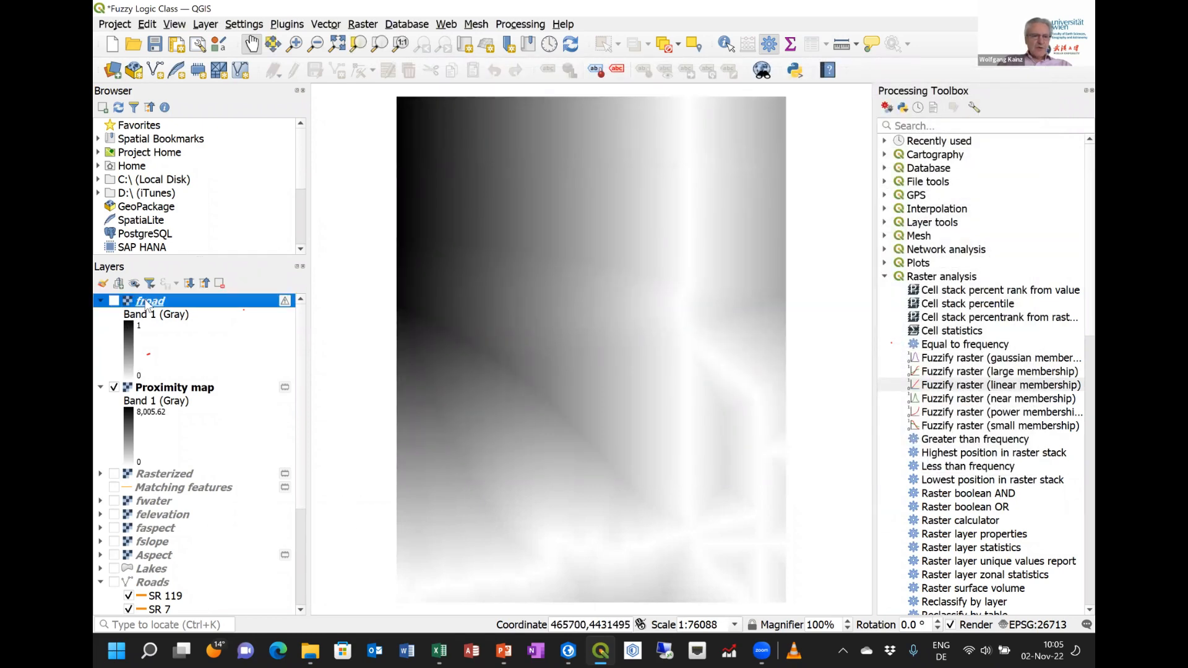
double_click(149, 302)
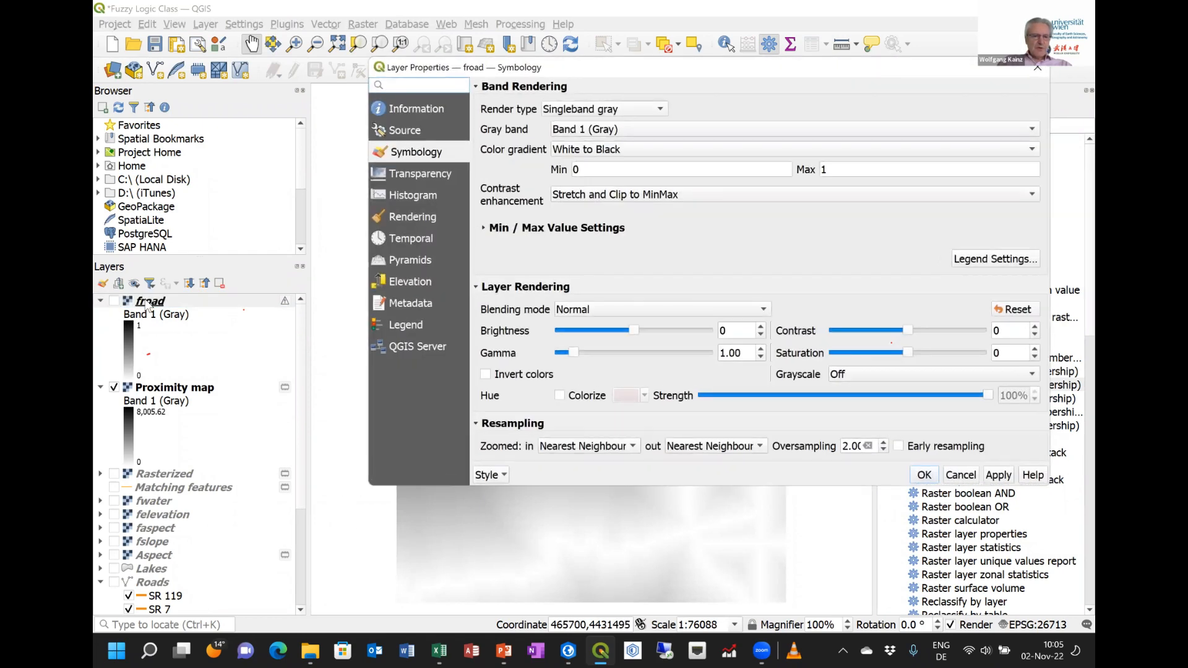
click(959, 475)
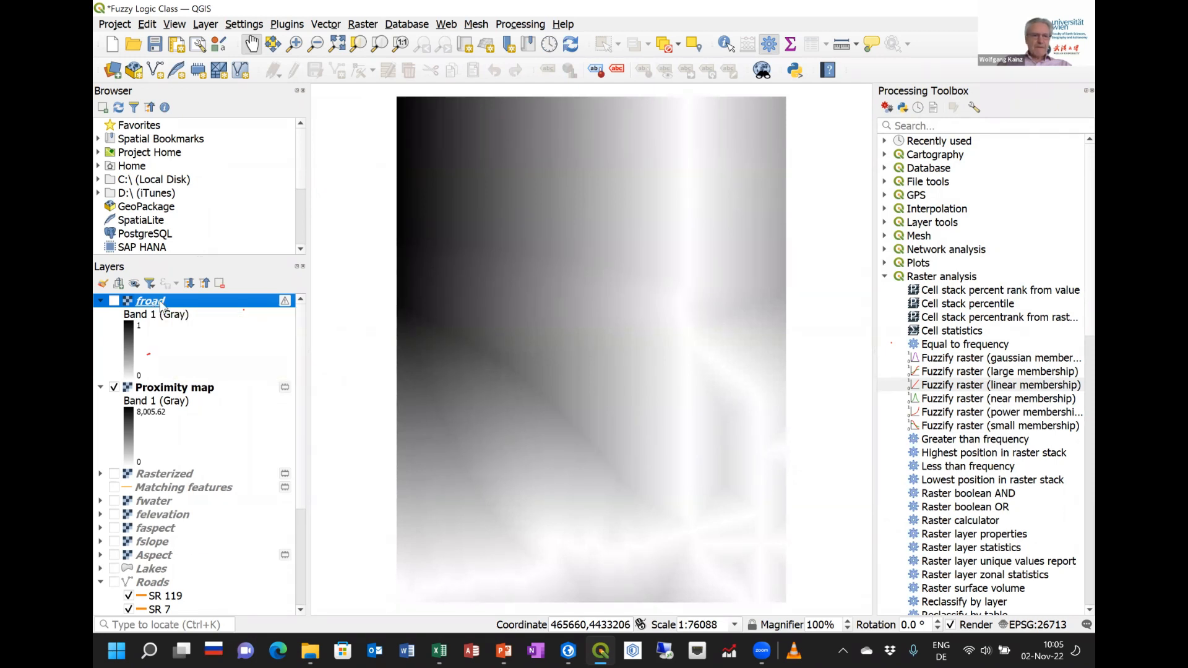
Remove the froad layer from the project
right_click(161, 303)
click(197, 411)
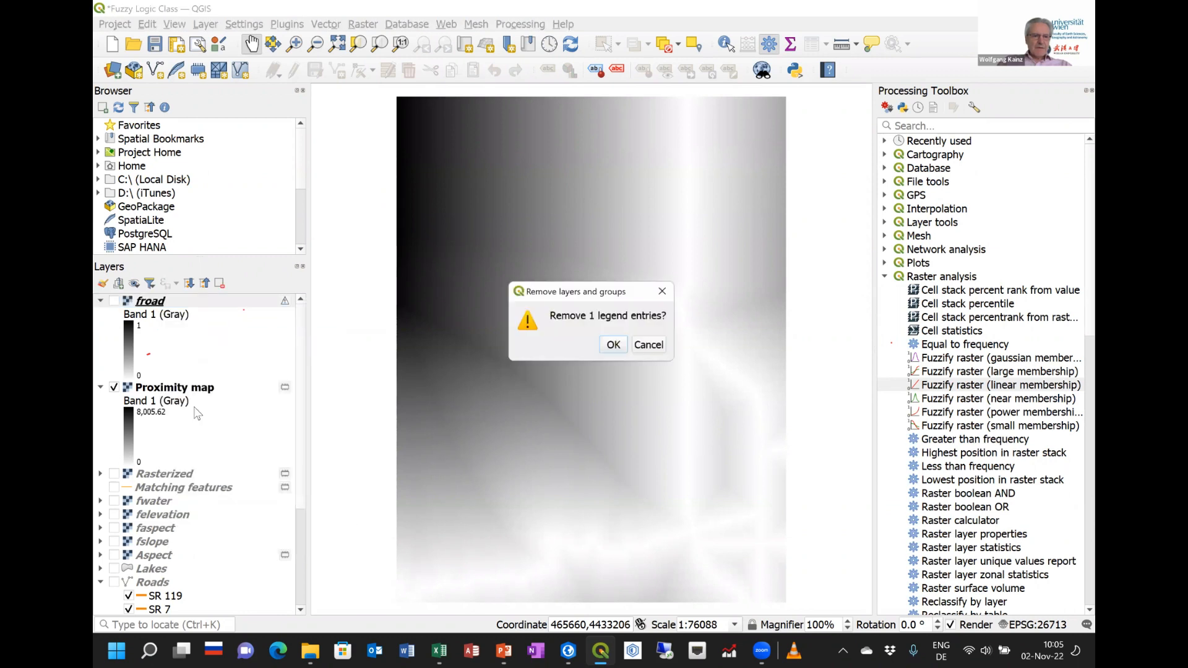
click(611, 347)
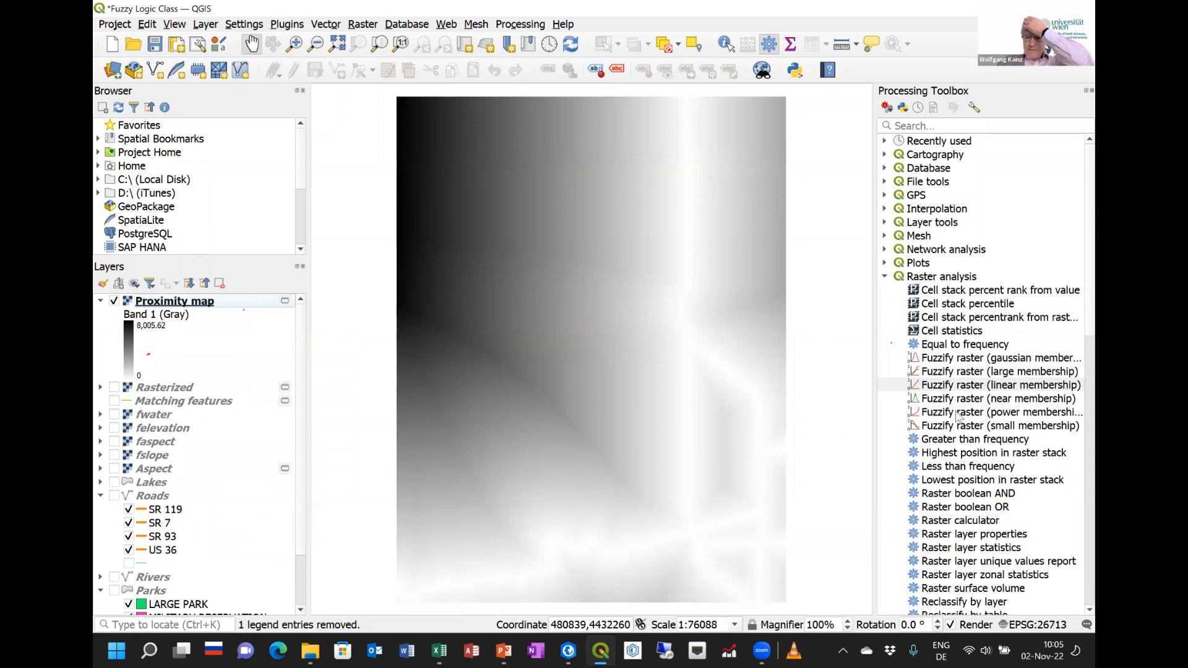
Set up a linear-membership Fuzzify raster on the Proximity map with low bound 0 and high bound 600
double_click(958, 386)
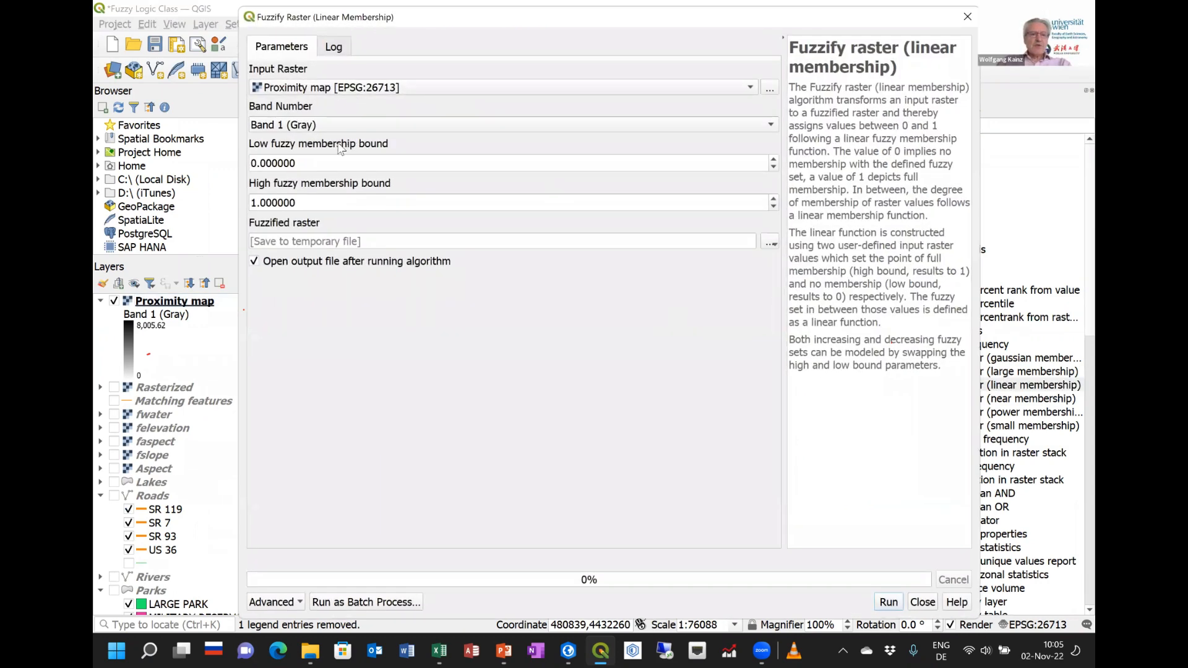
double_click(304, 205)
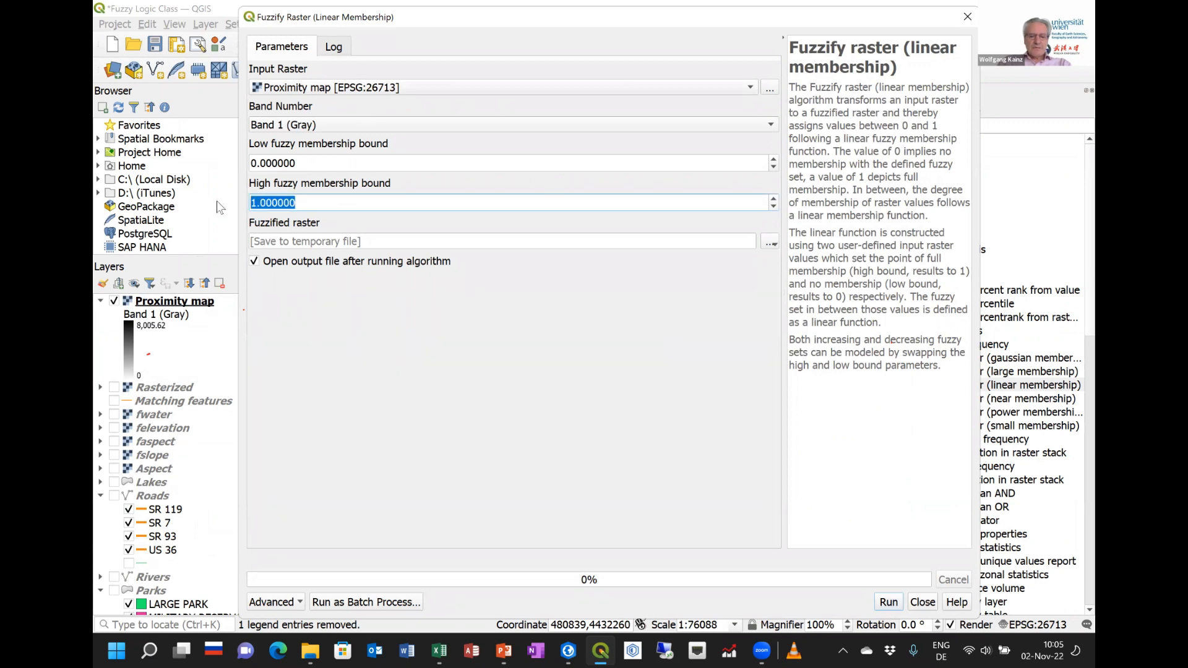
text(600)
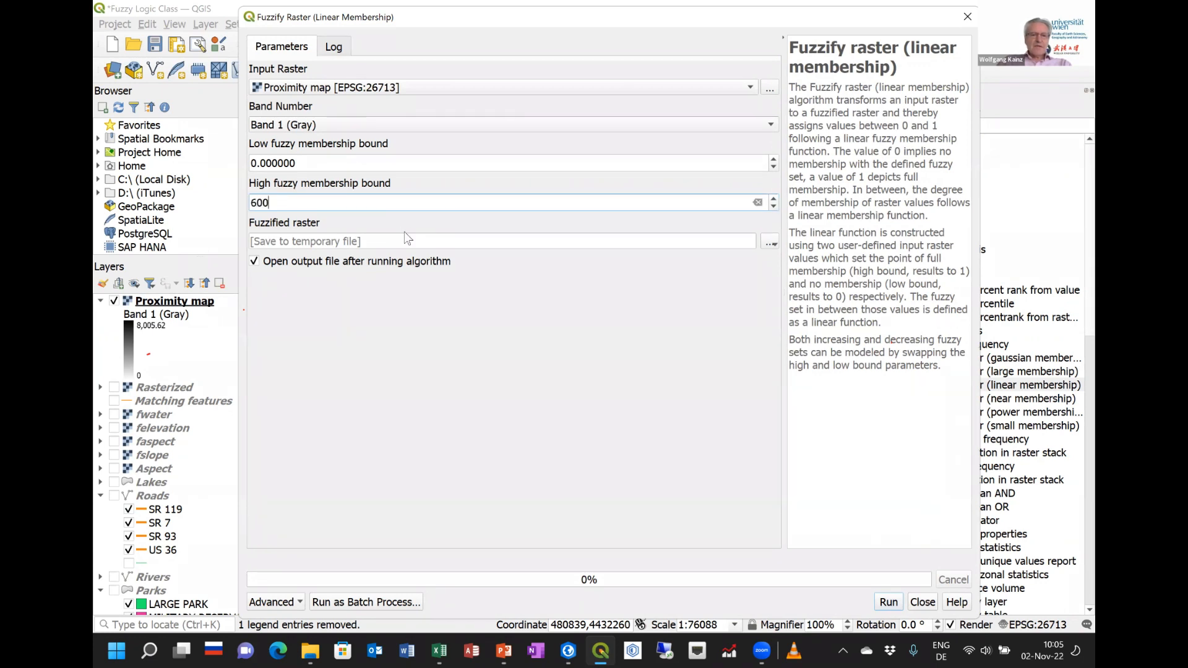
click(407, 162)
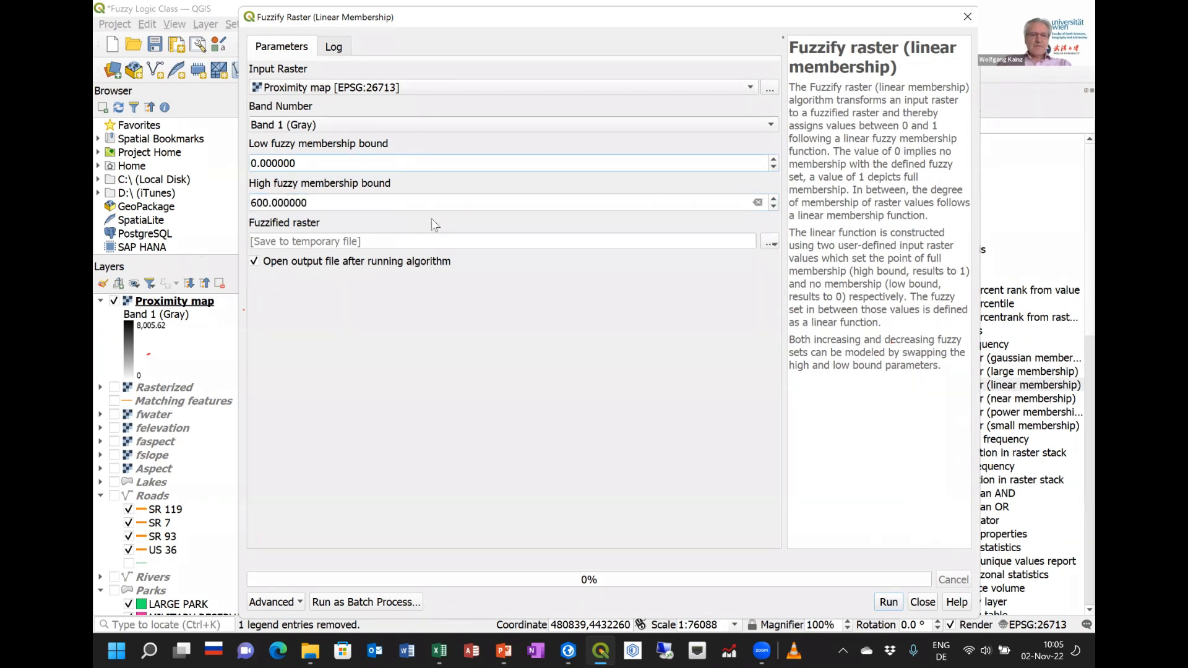
Set the fuzzified raster output to froad.tif in the Temp folder, replacing the existing file
click(771, 244)
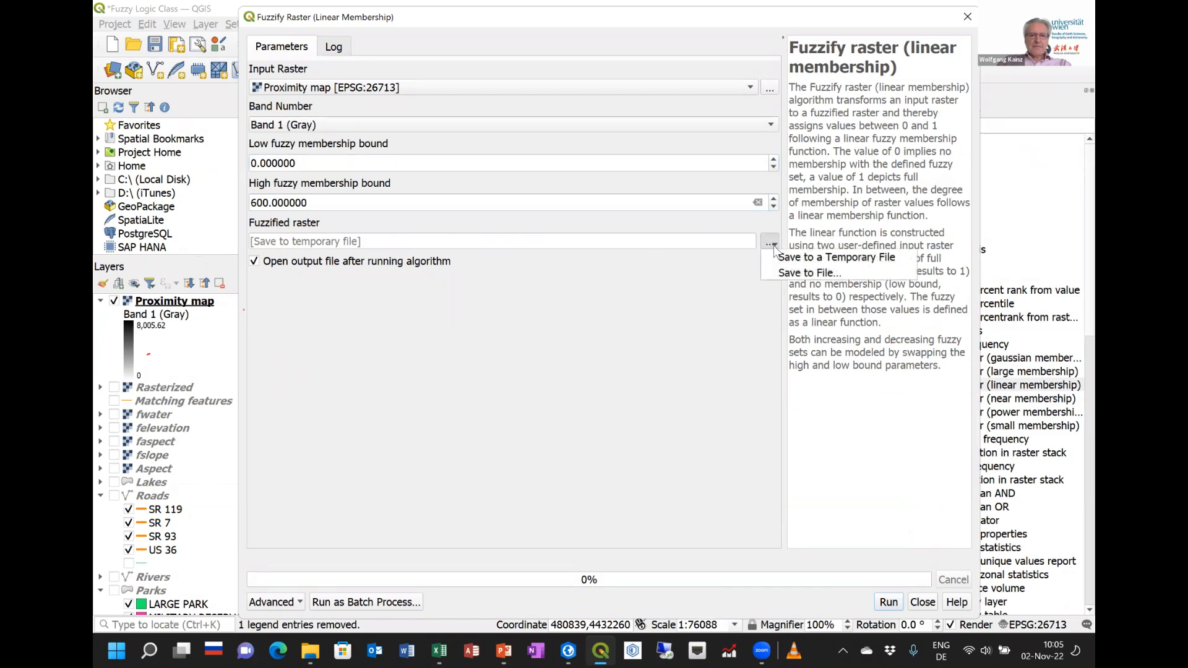
click(786, 274)
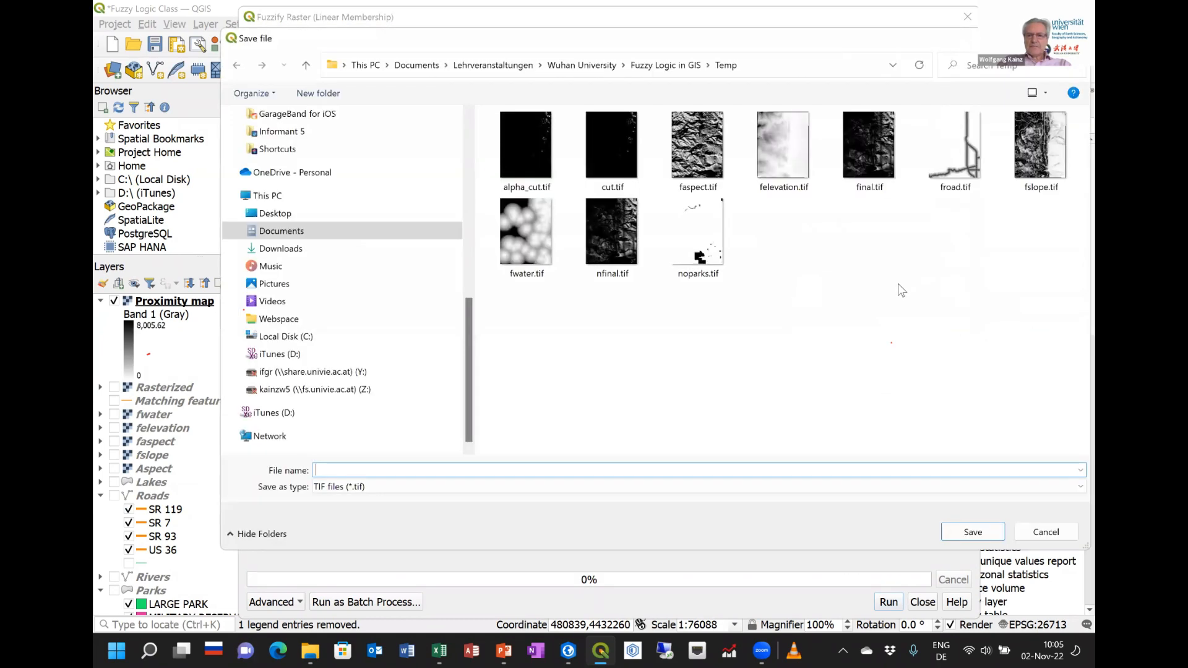
click(952, 167)
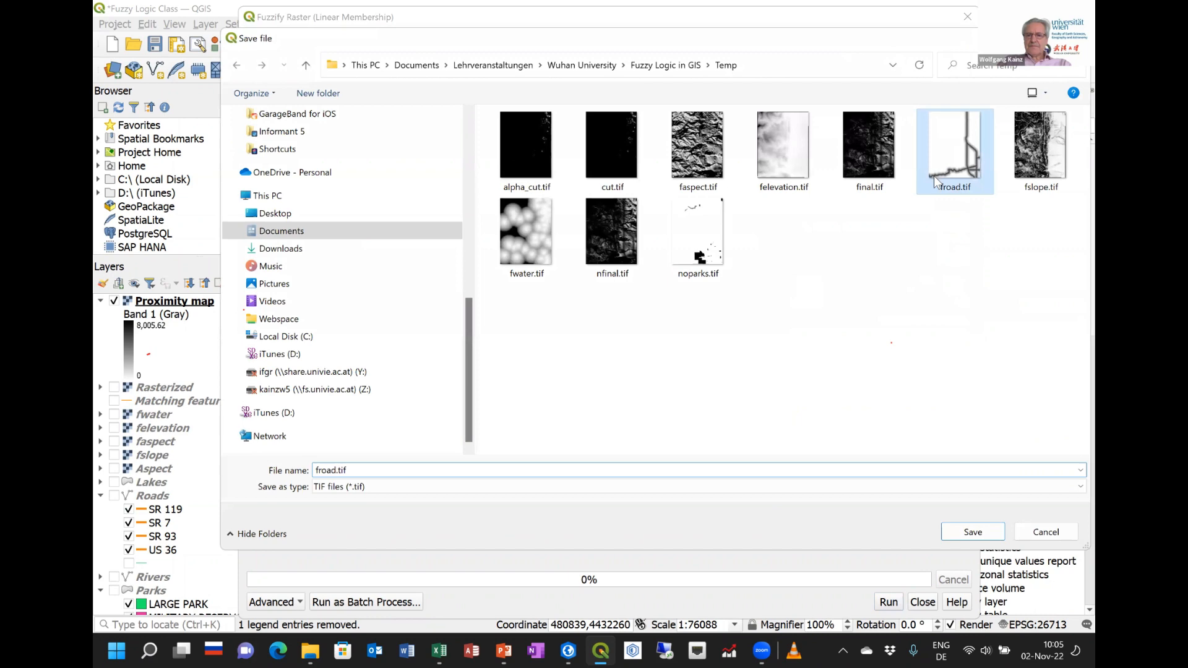
click(996, 534)
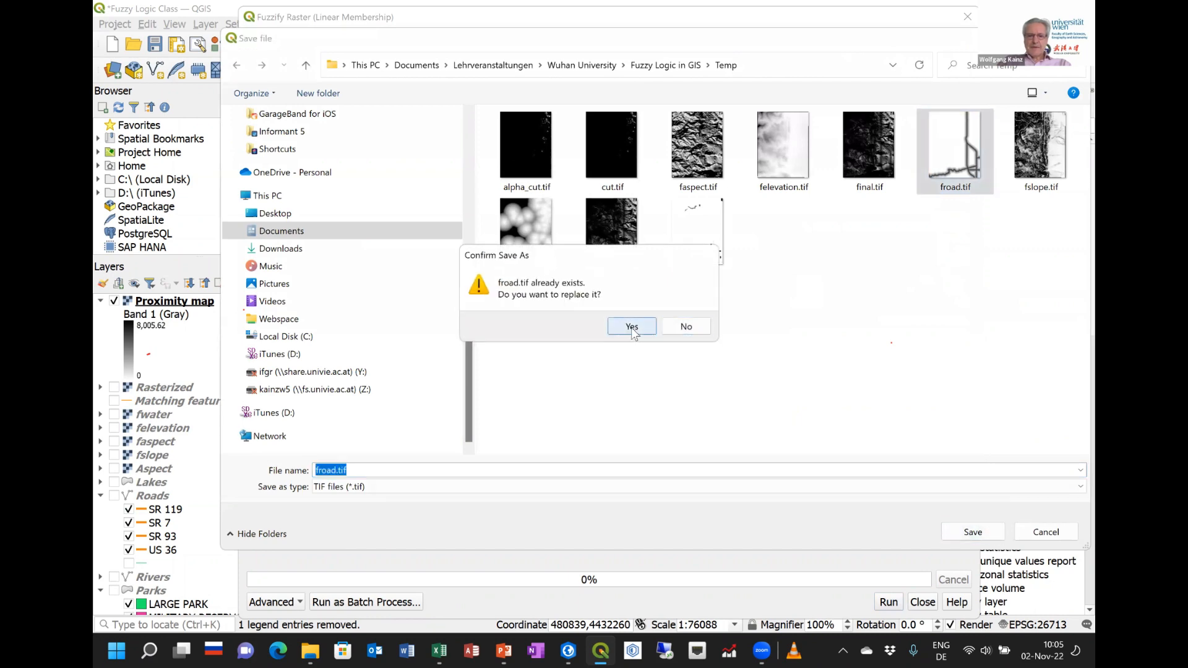
click(632, 327)
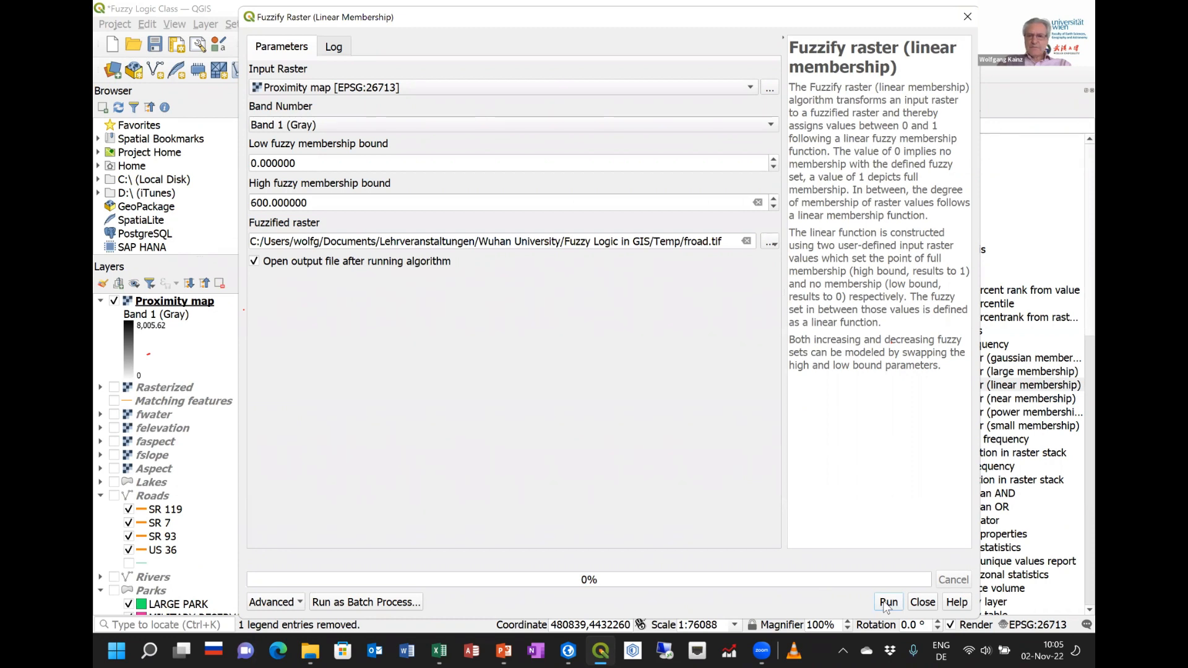
Run the linear-membership fuzzification and close its dialog
click(887, 602)
click(284, 47)
click(889, 605)
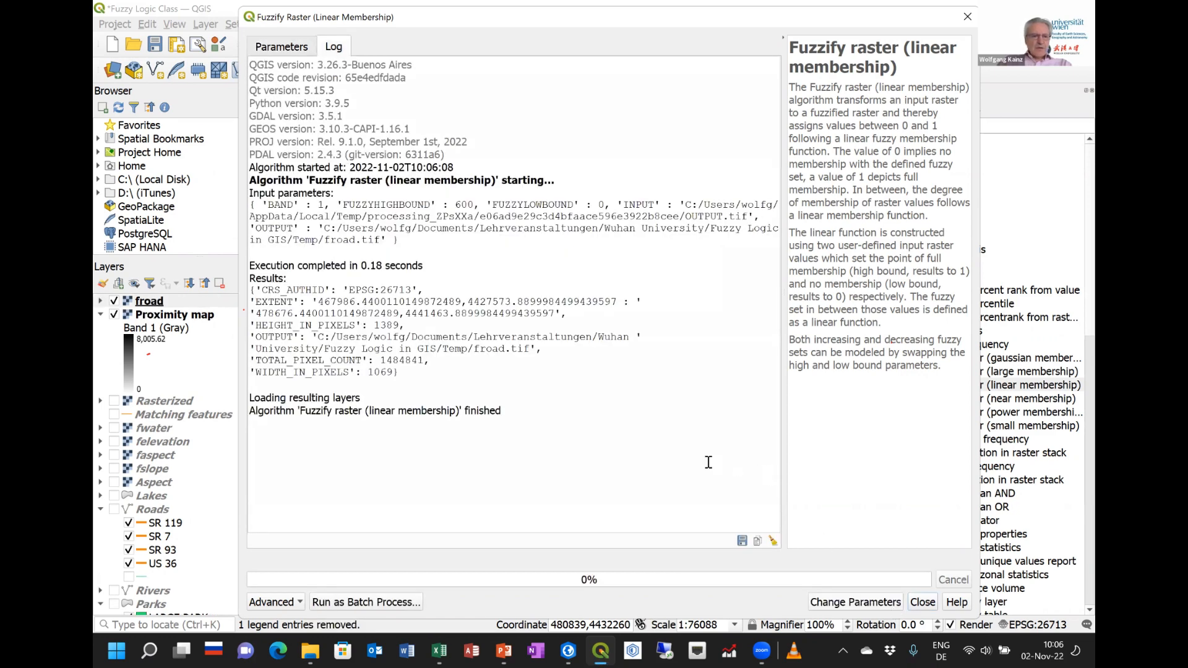
click(923, 601)
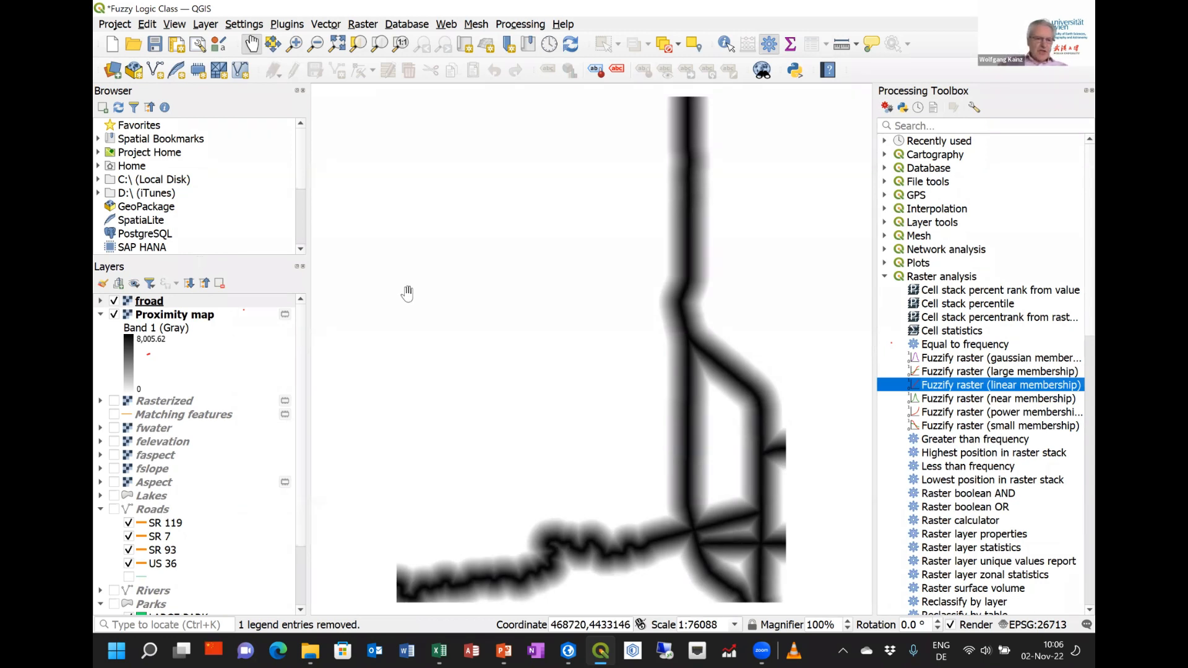
Hide the Proximity map layer and remove it from the project
click(115, 316)
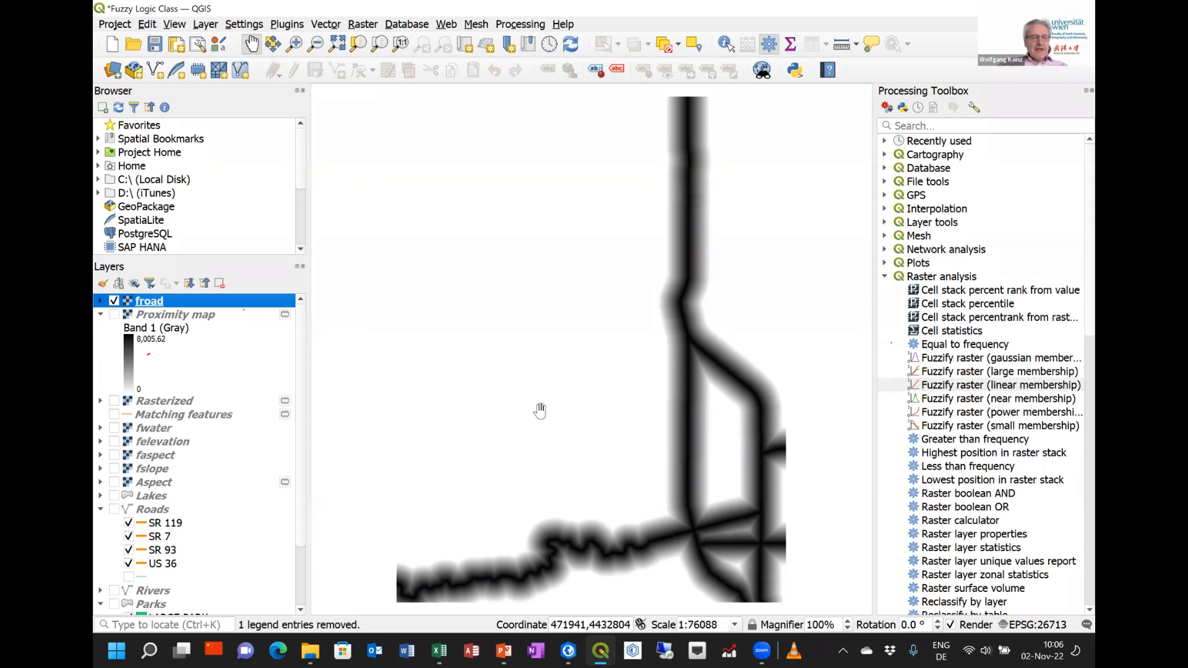
click(163, 319)
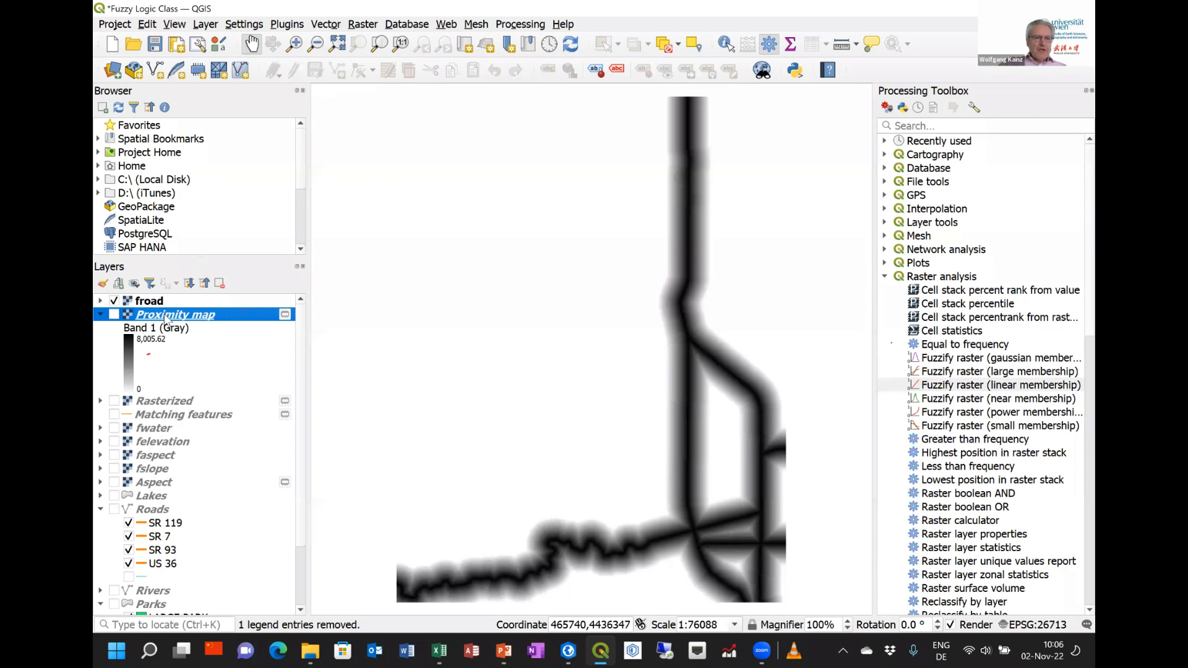
right_click(165, 320)
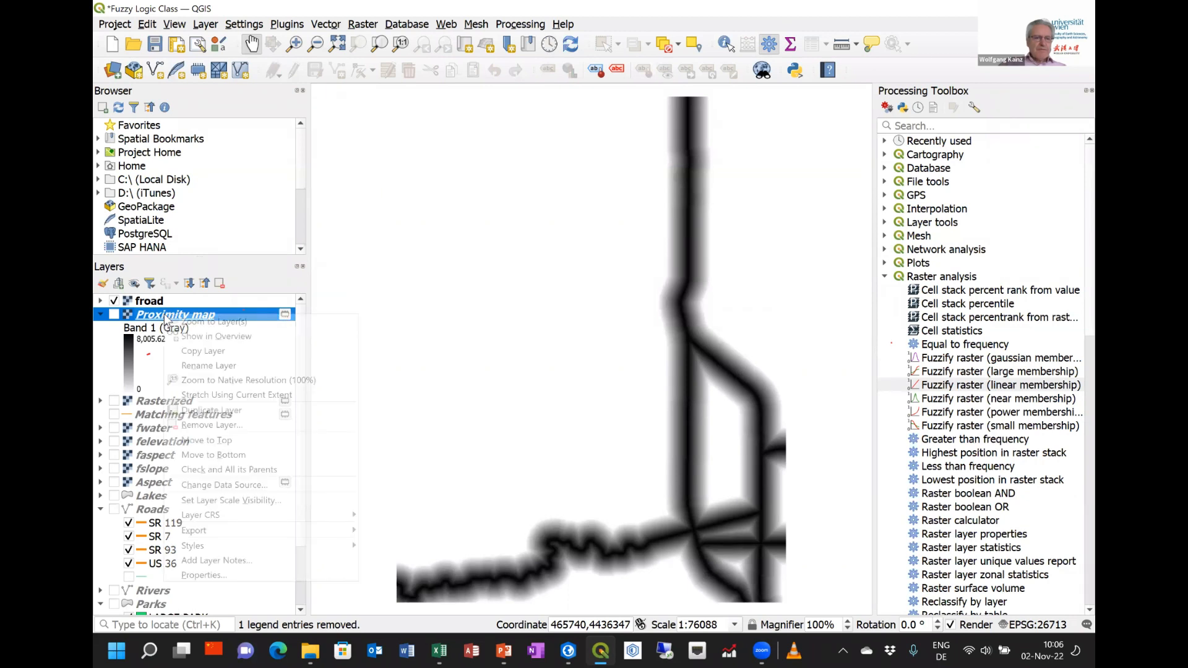
click(210, 424)
click(614, 346)
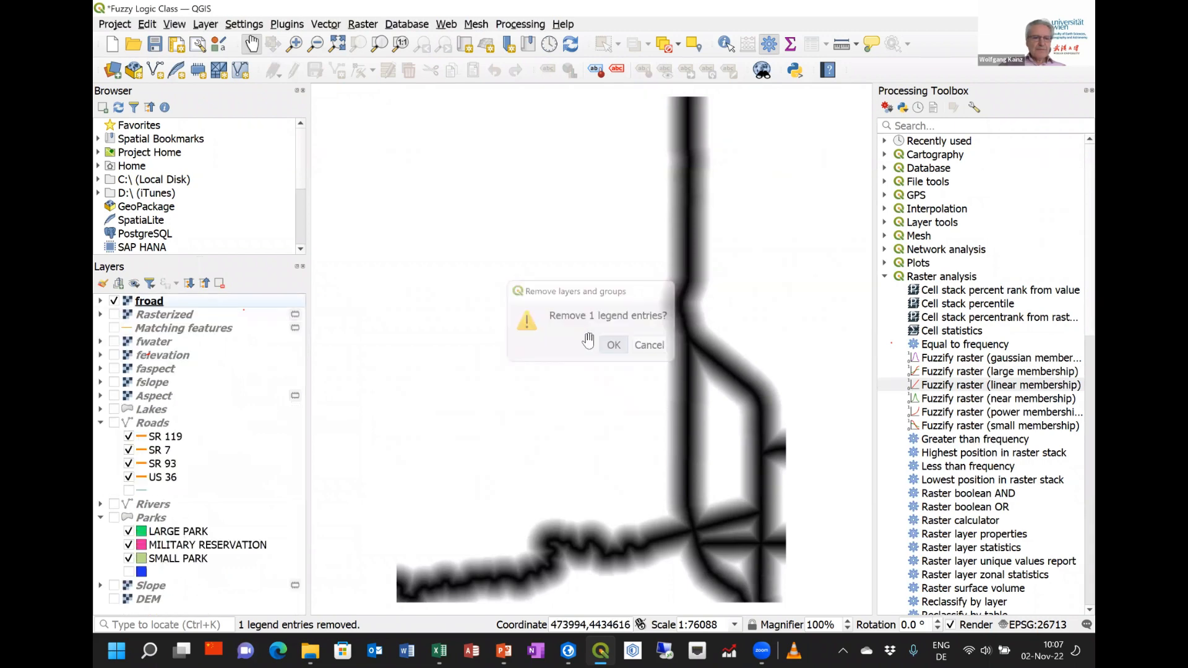
Remove the Rasterized and Matching features layers, and hide the froad layer
right_click(167, 318)
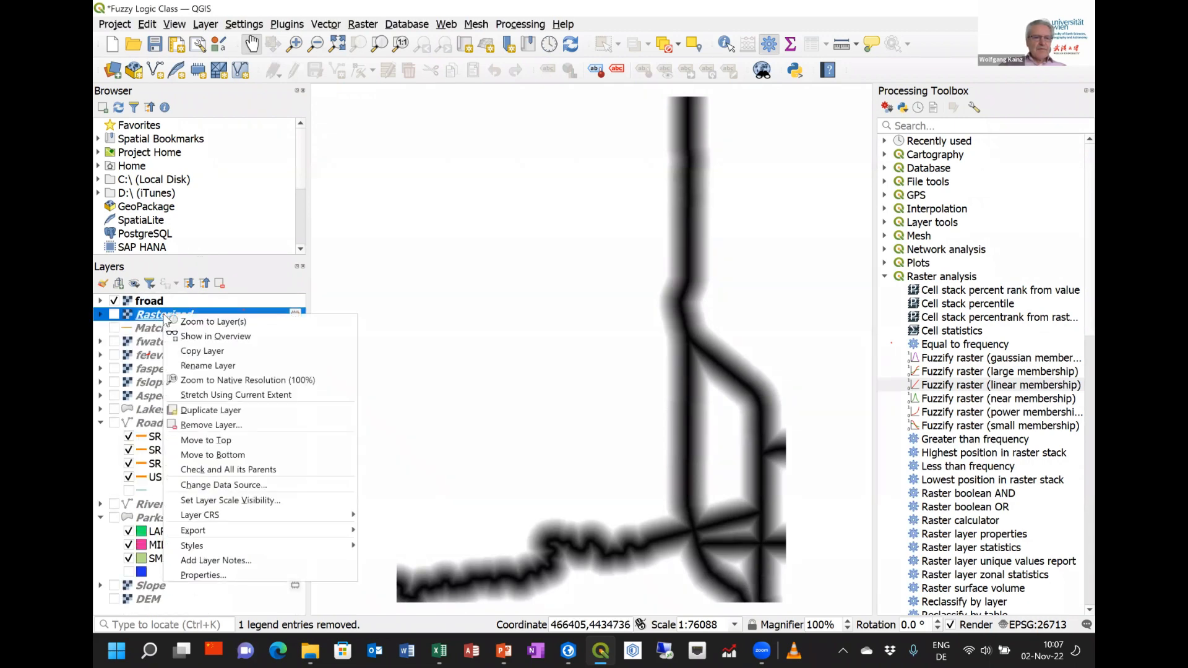
click(204, 424)
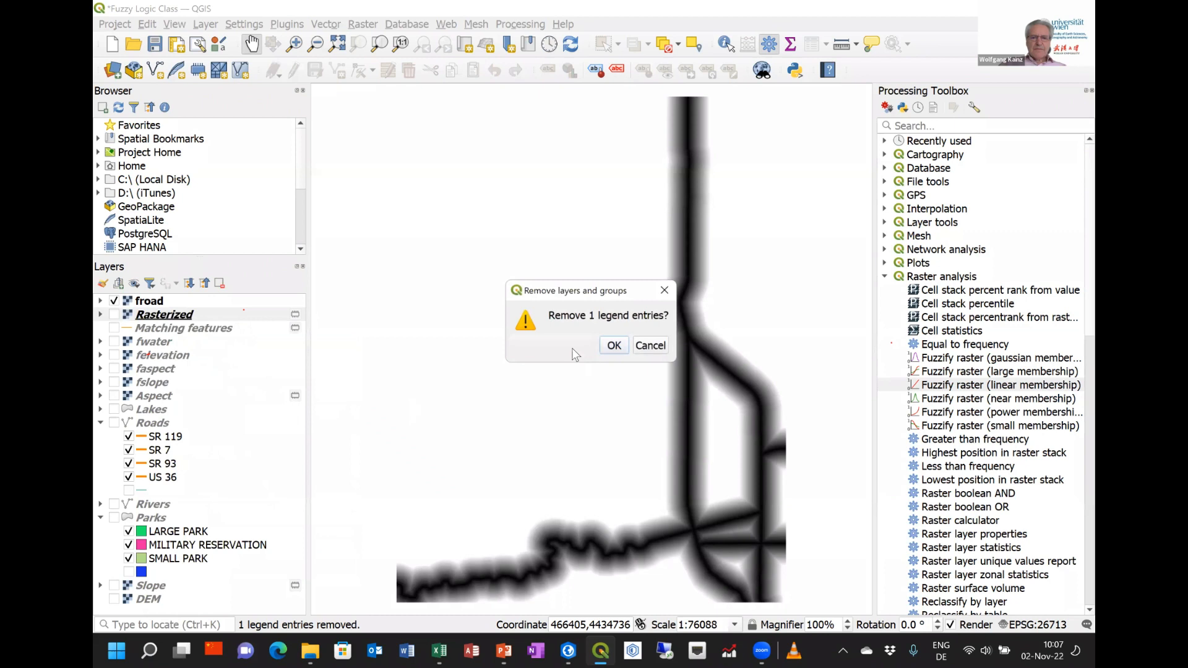
click(613, 349)
right_click(164, 317)
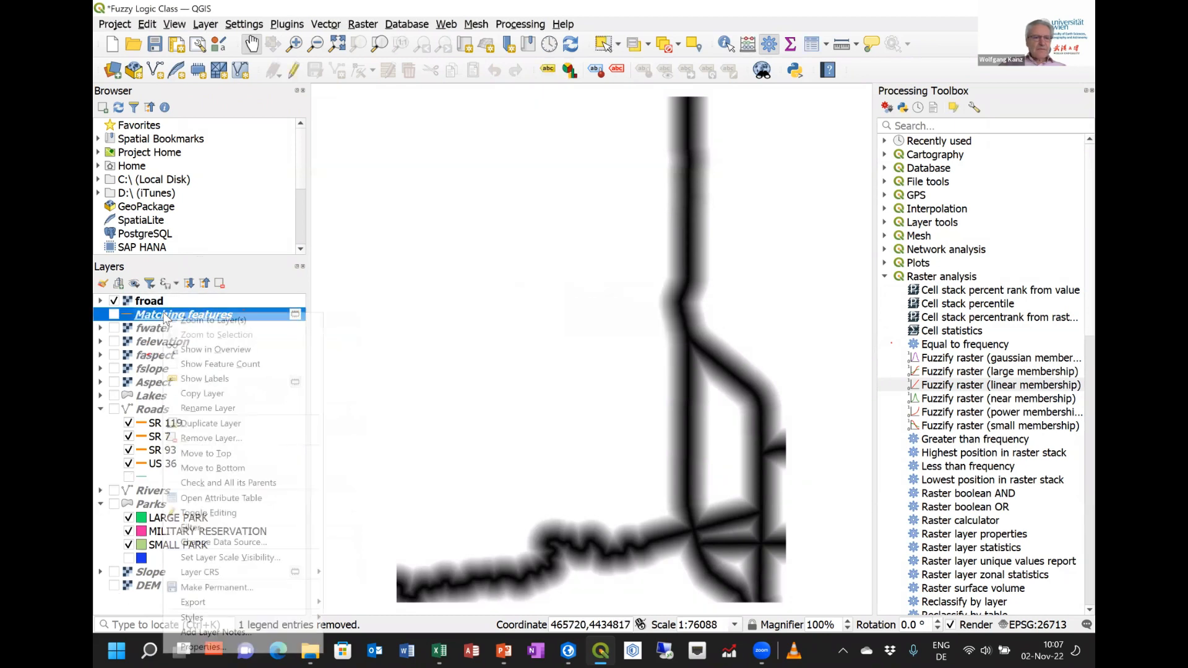
click(204, 438)
click(614, 350)
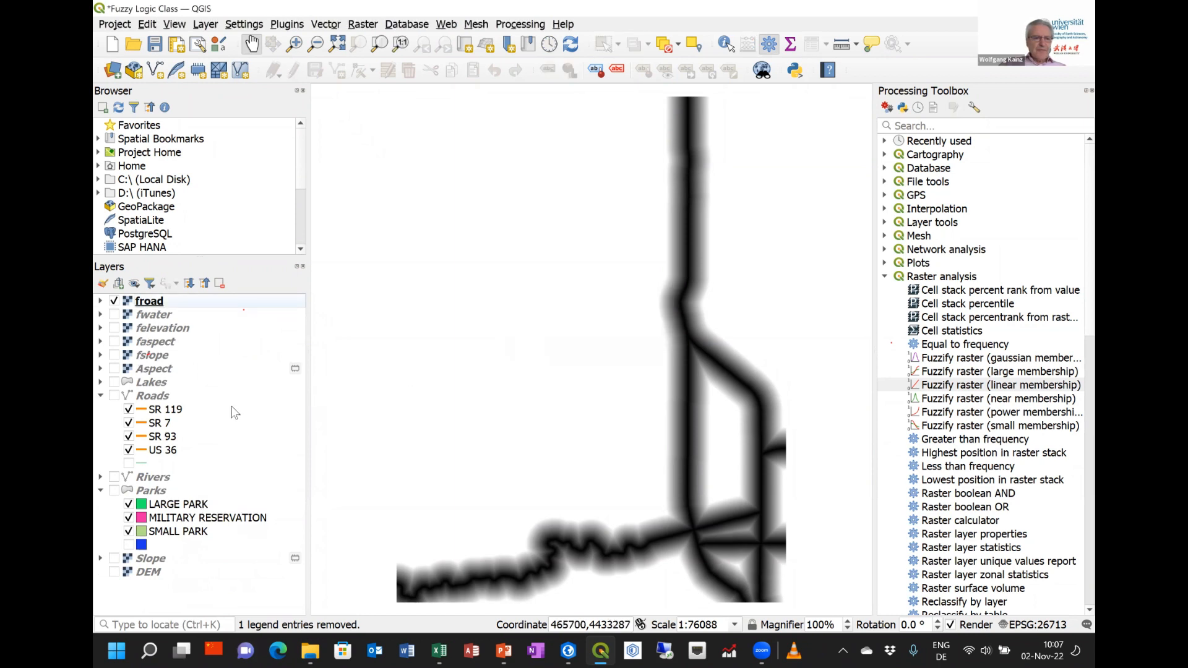
click(114, 301)
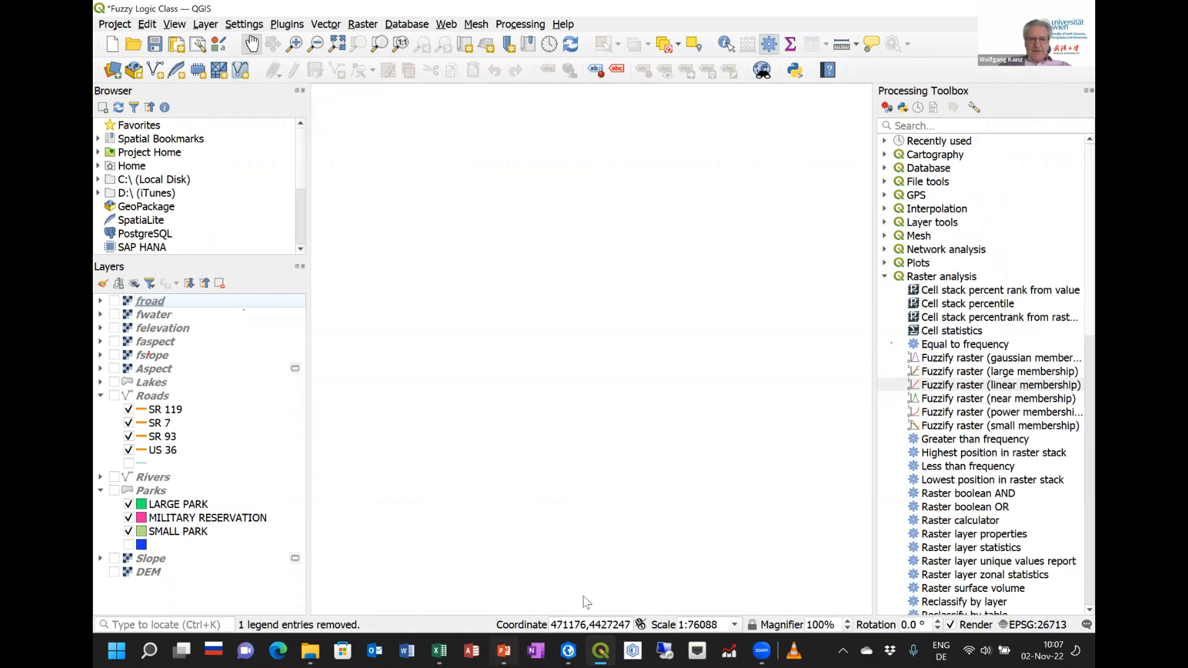
Switch to the PowerPoint presentation, start the slide show at the current slide, and advance to the "No park or military installation" slide
click(503, 651)
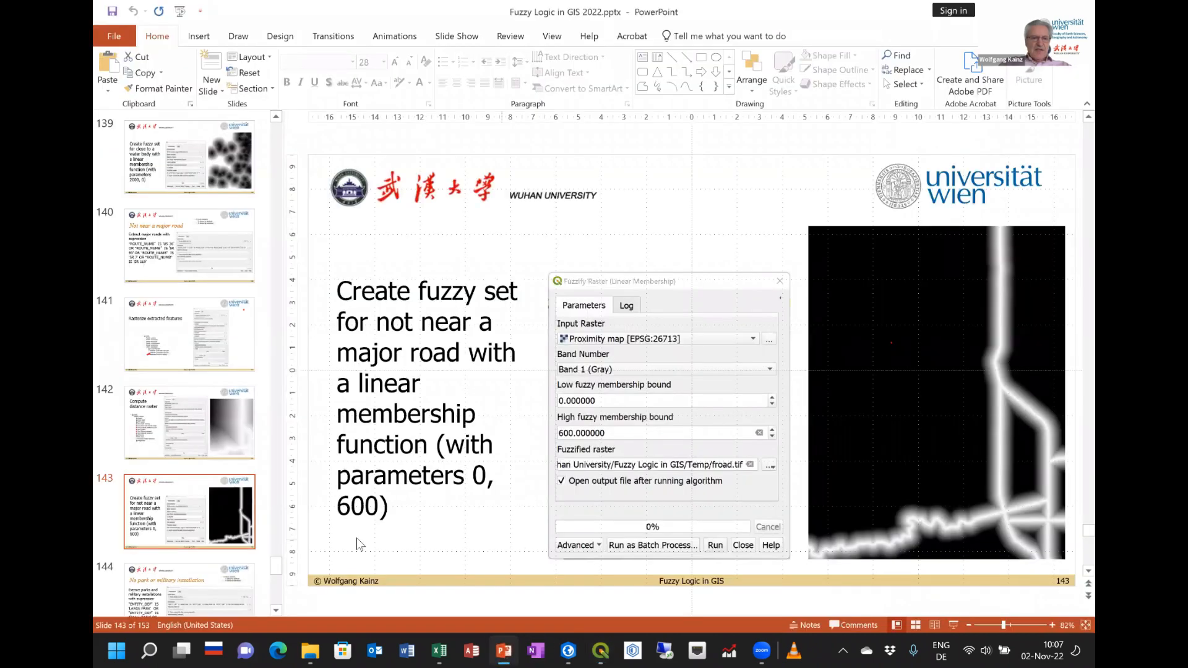
click(954, 625)
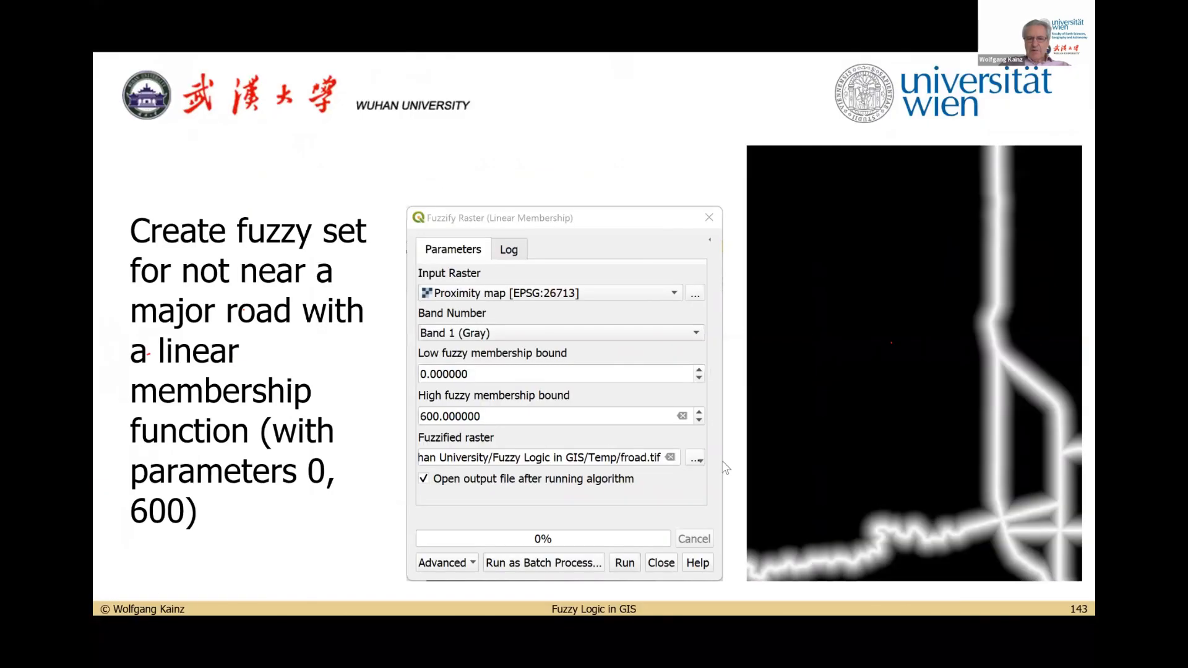
key(Right)
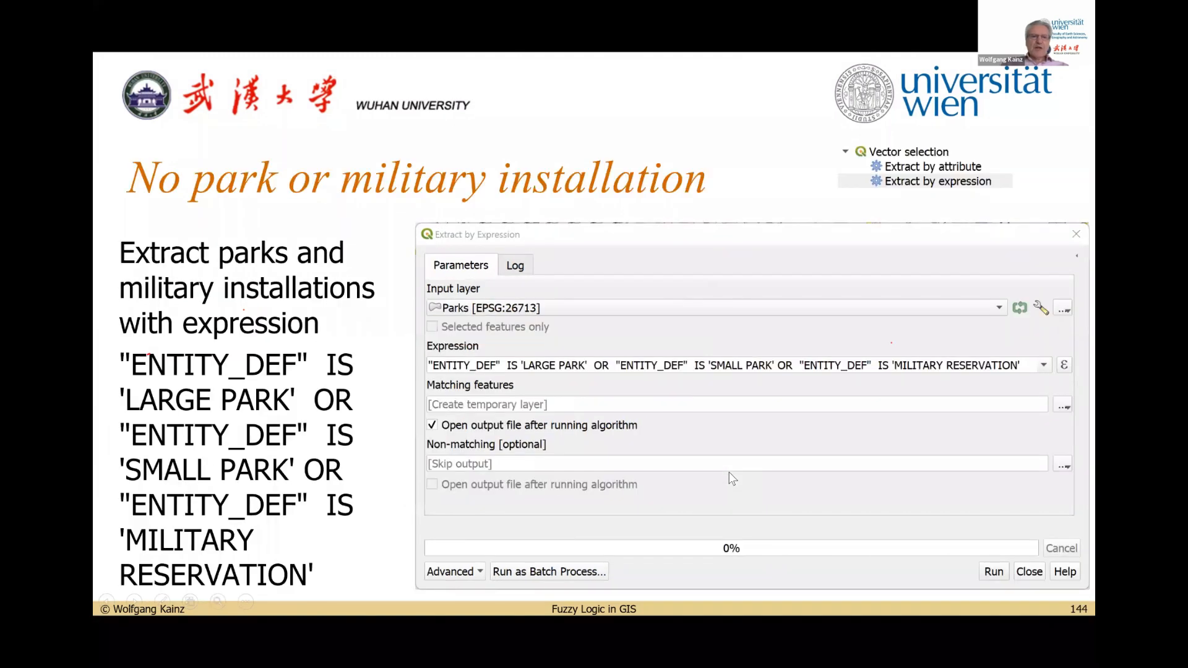
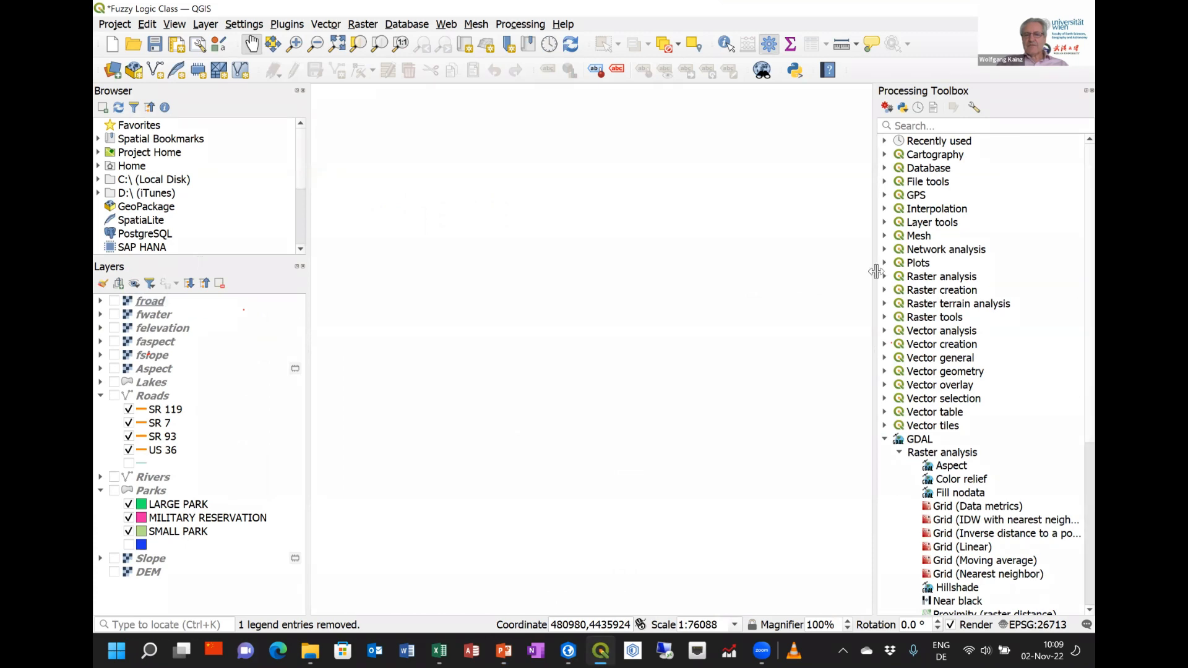
click(885, 332)
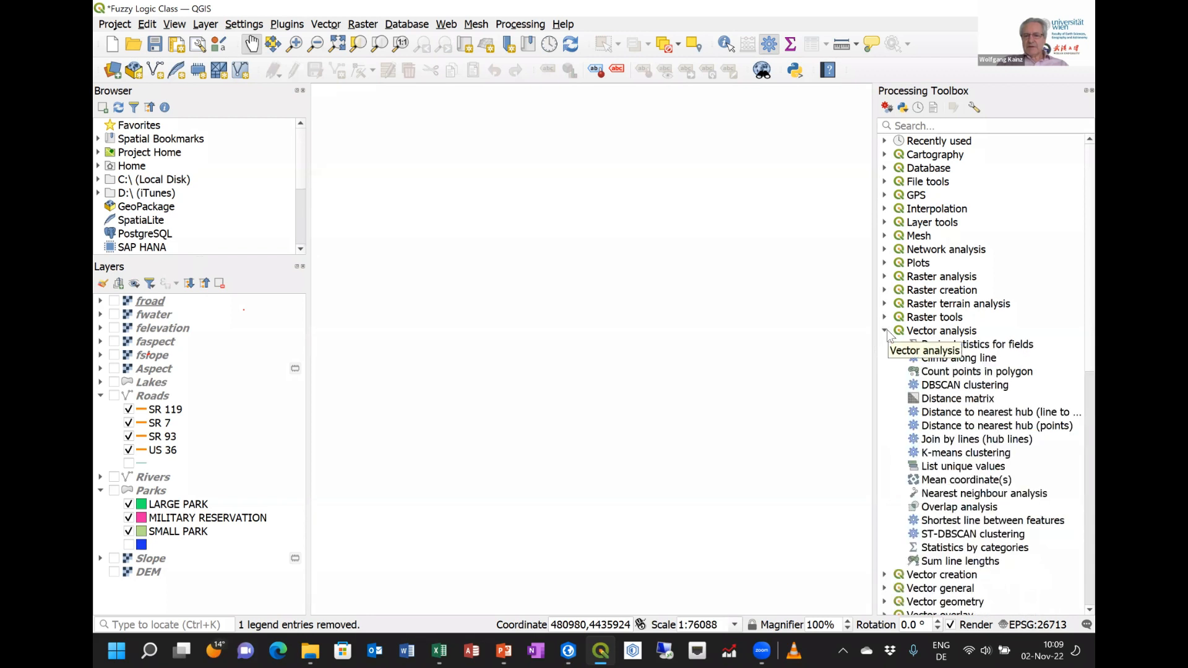
click(885, 331)
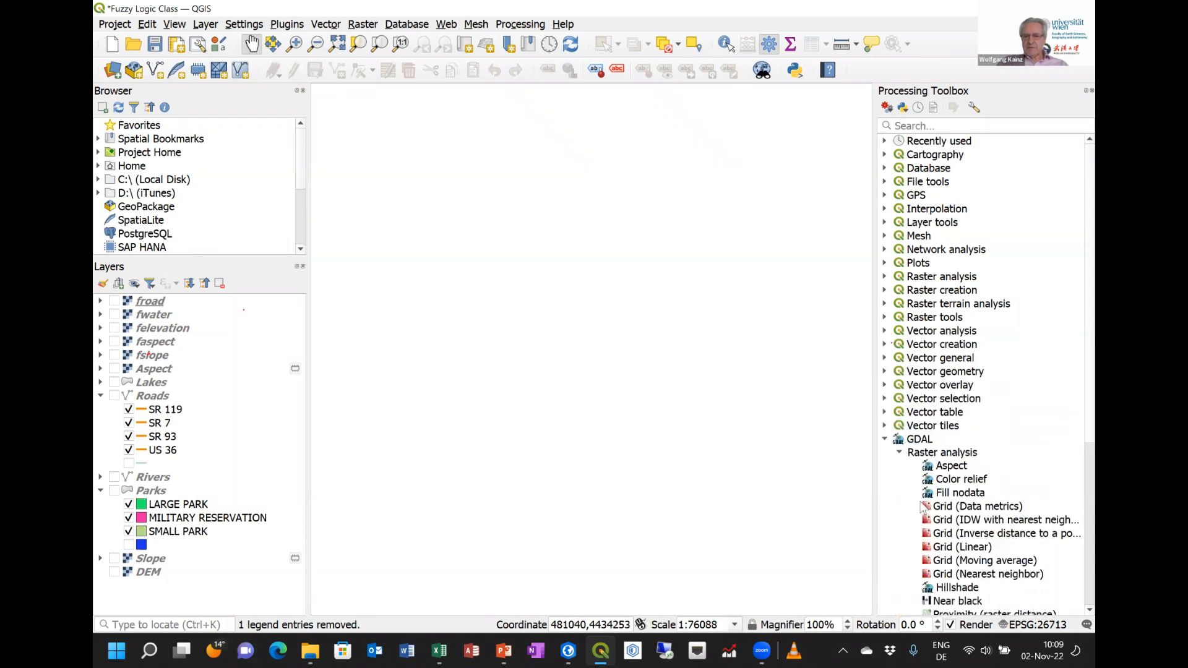
Get the parks and military installations expression from the PowerPoint slide, and open the Extract by expression tool in QGIS
click(899, 452)
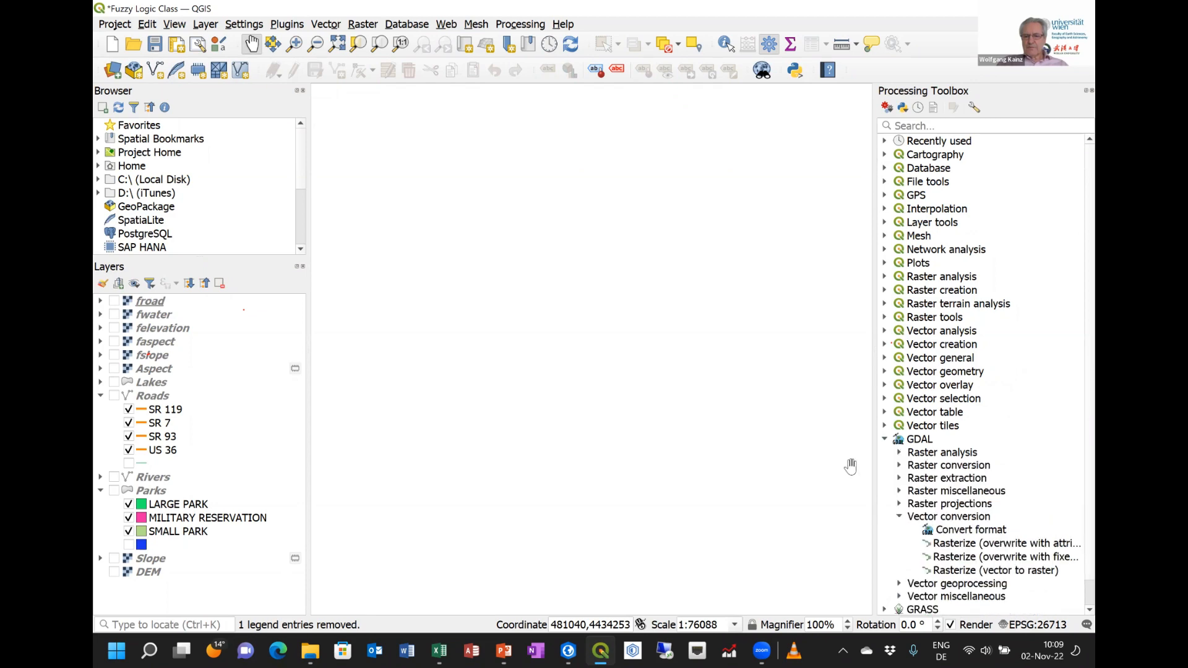
click(505, 650)
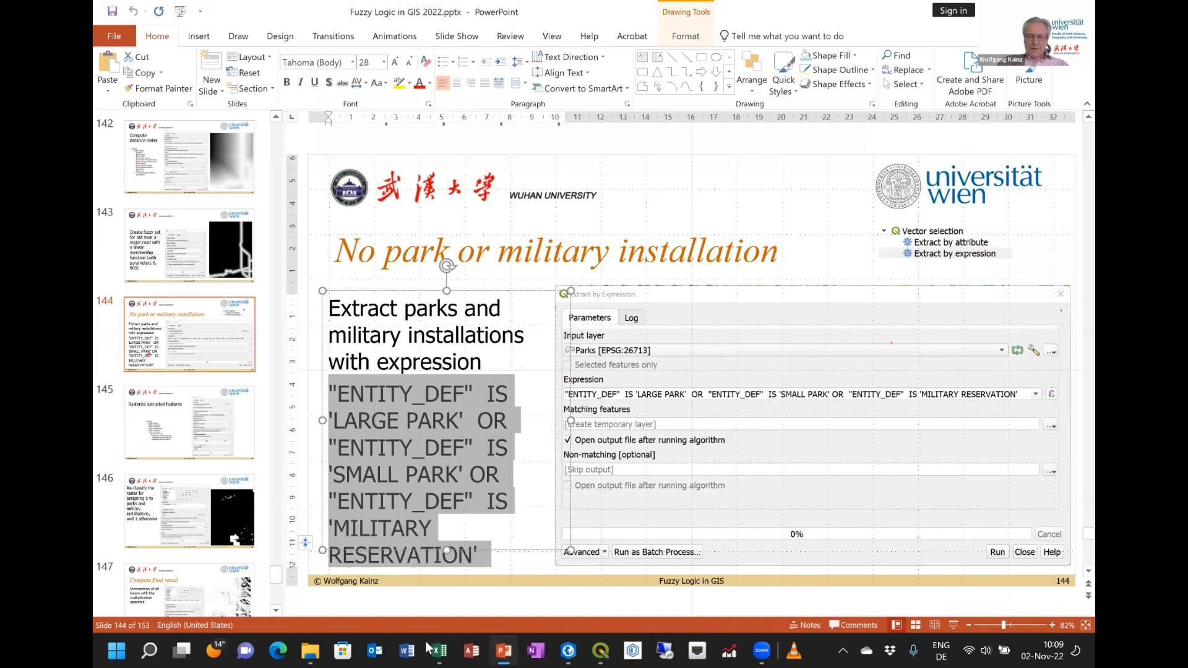
click(598, 649)
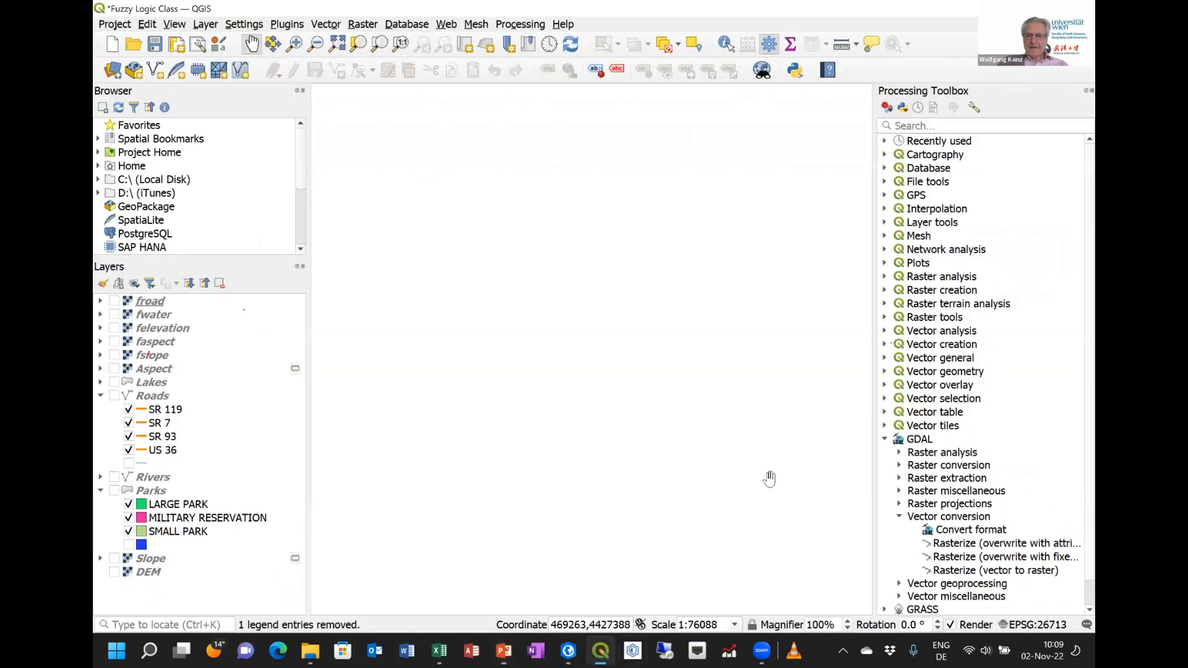
click(884, 399)
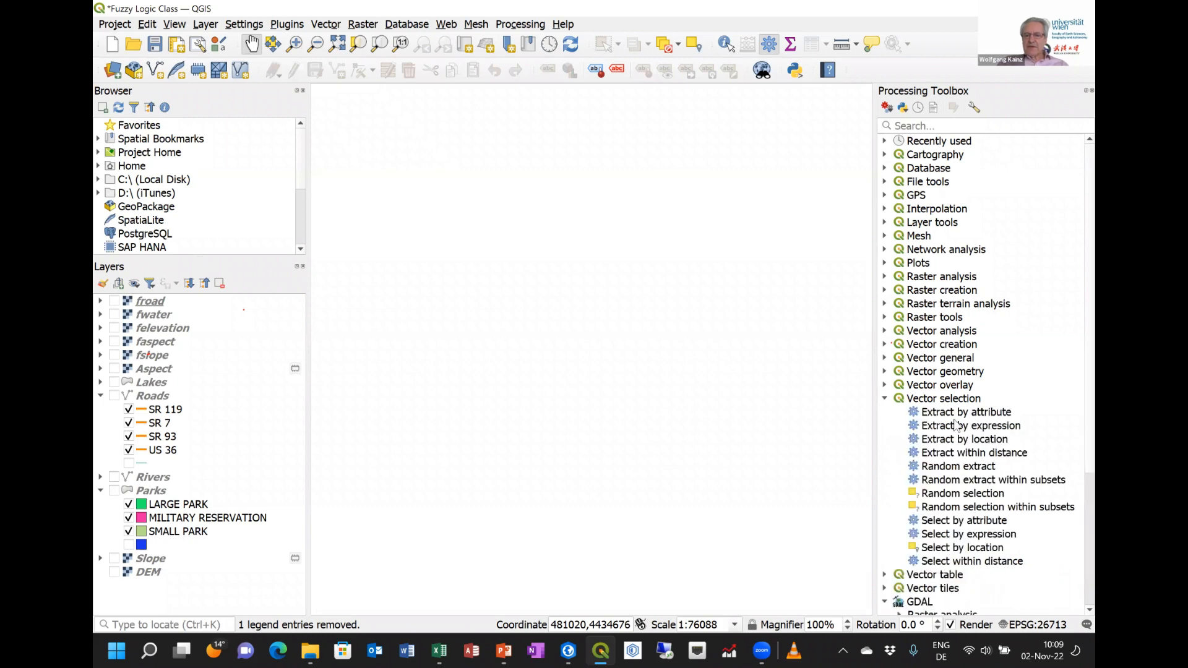
double_click(956, 425)
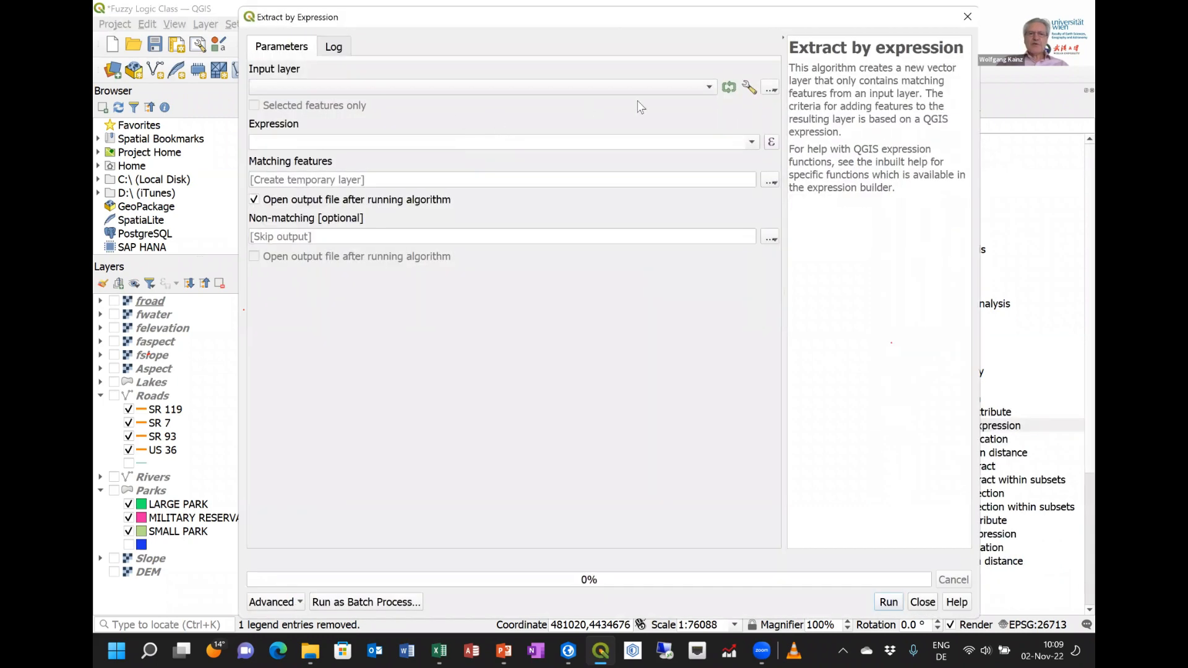
Extract features whose ENTITY_DEF is LARGE PARK, SMALL PARK or MILITARY RESERVATION from the Parks layer into a temporary layer, and close the dialog
click(708, 89)
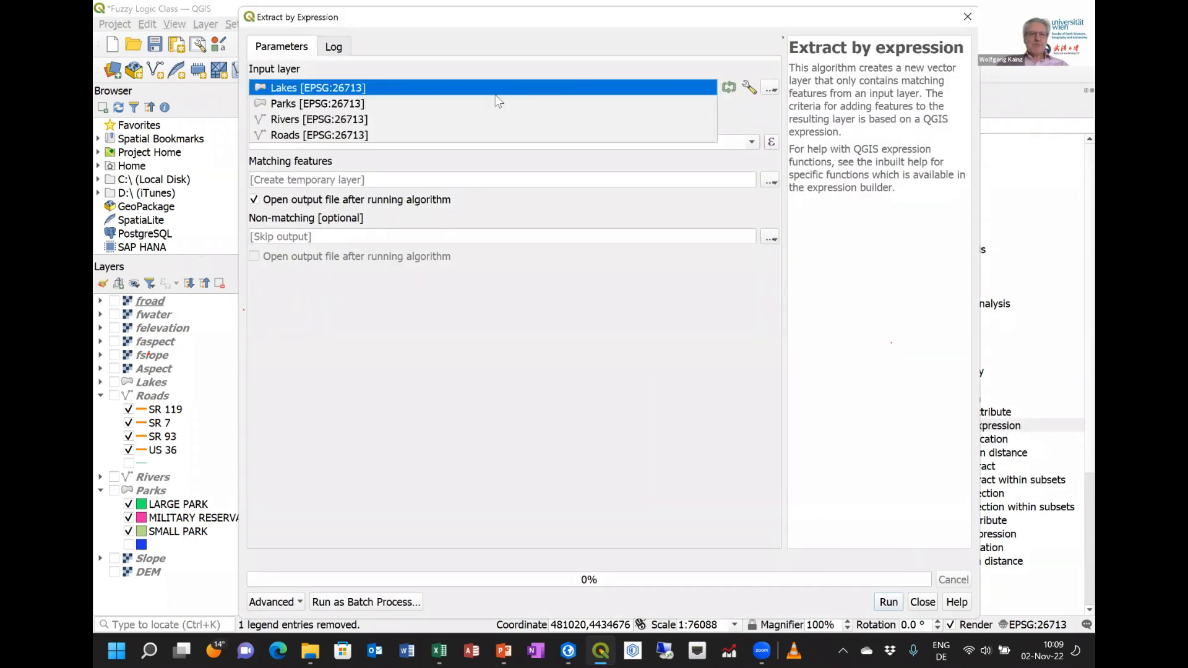
click(322, 104)
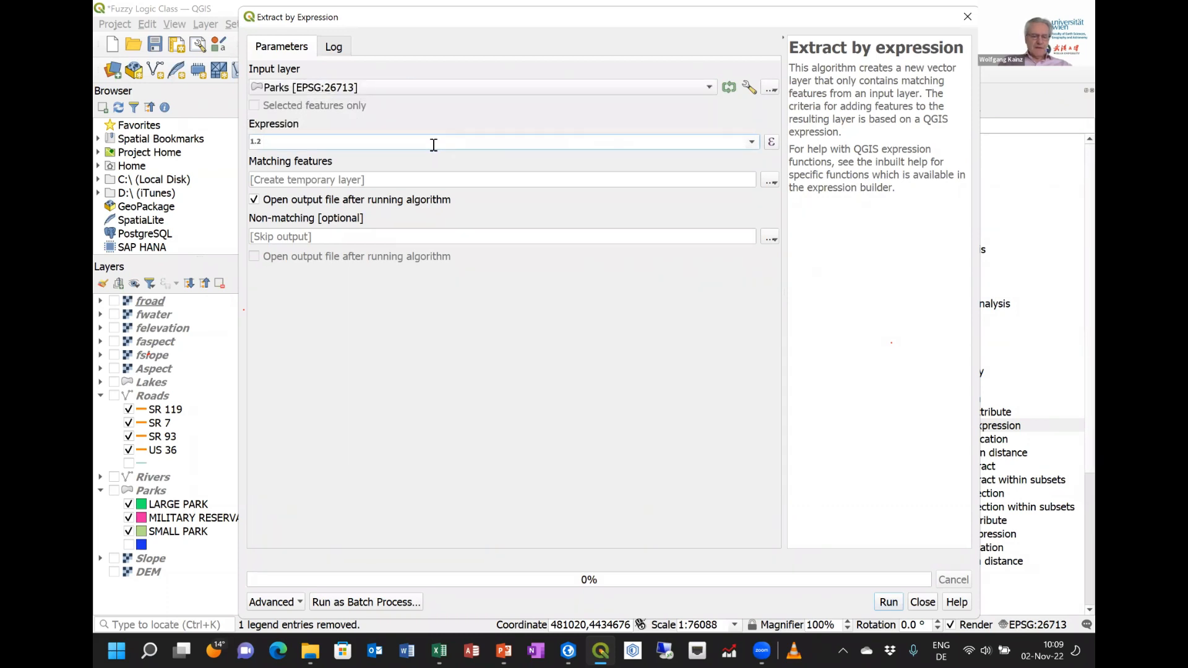
key(ctrl+v)
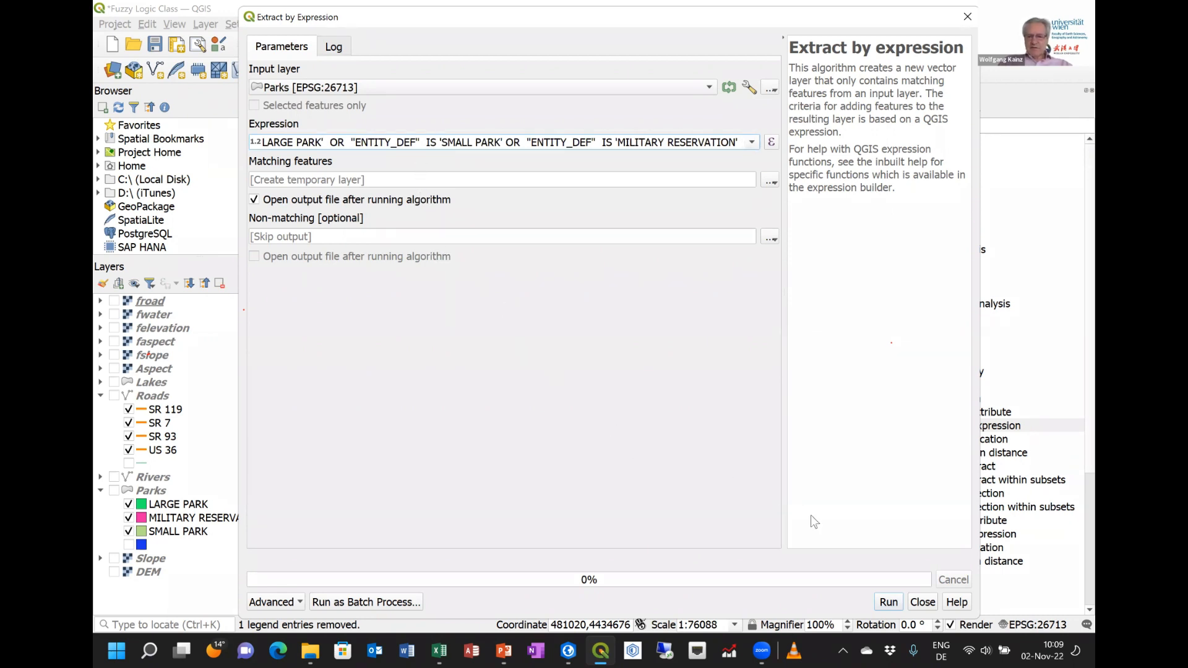
click(887, 602)
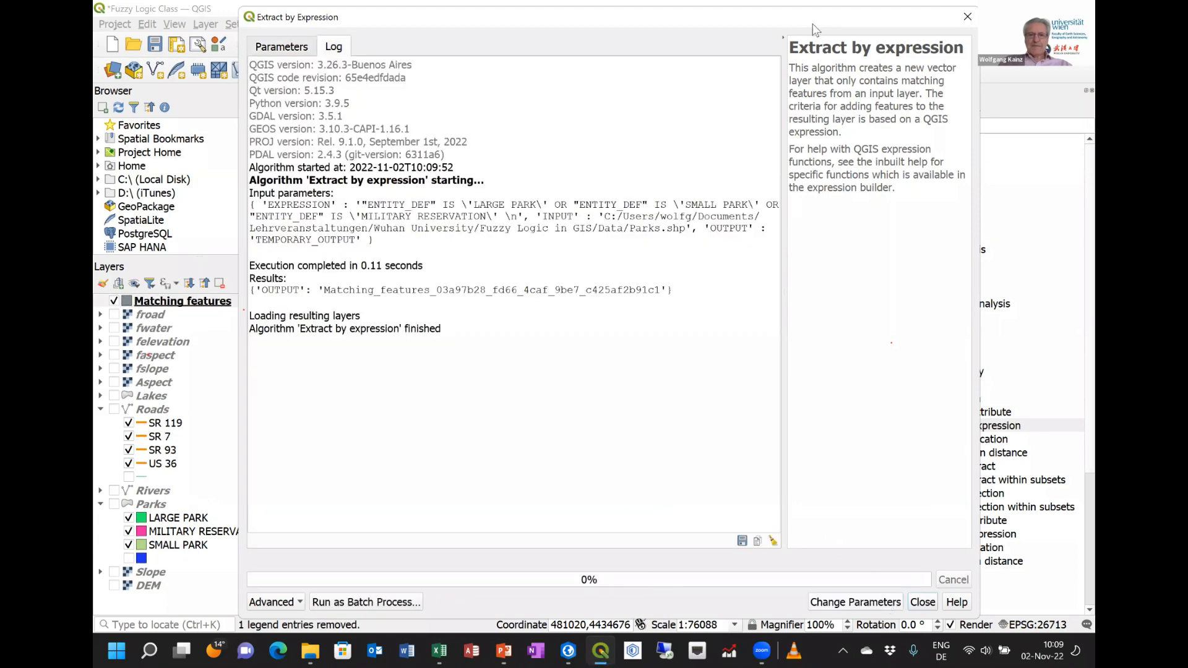
click(972, 21)
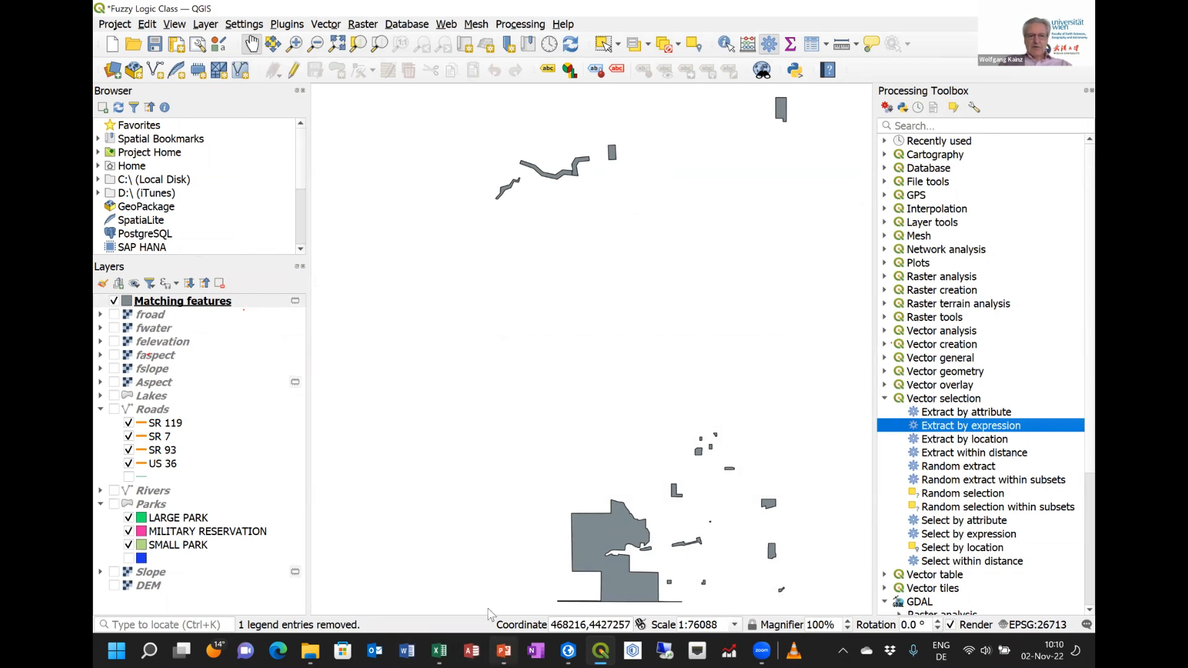
Check the "Rasterize extracted features" slide in PowerPoint, and open the GDAL Rasterize (vector to raster) tool in QGIS
click(504, 650)
click(175, 444)
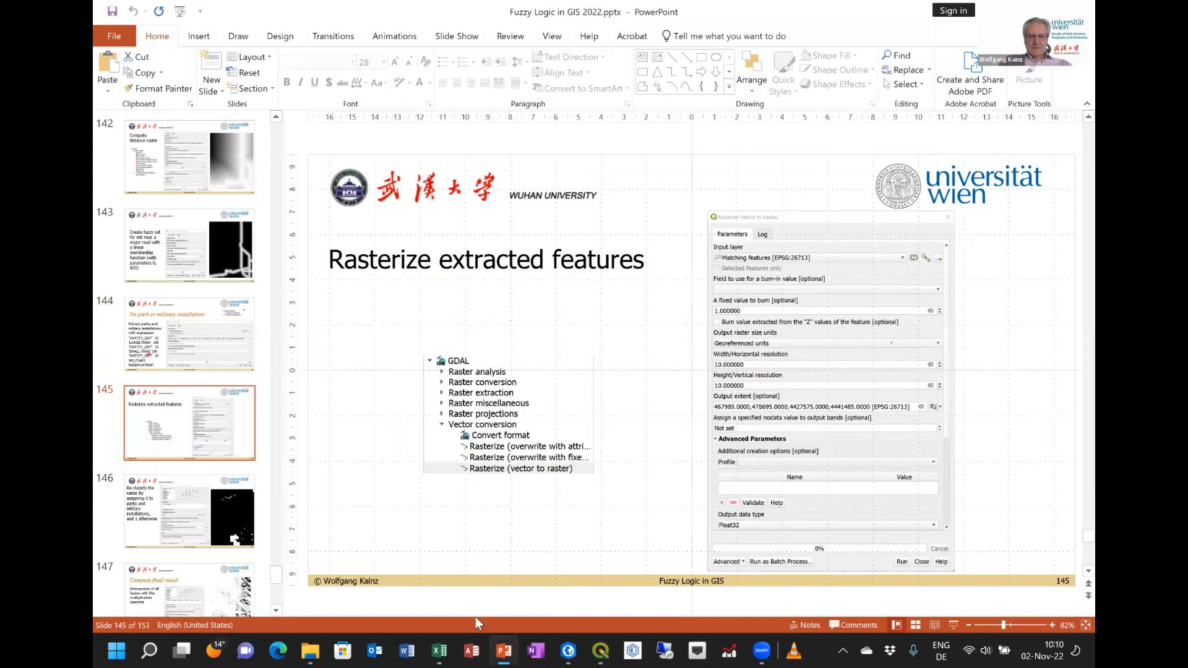
click(599, 650)
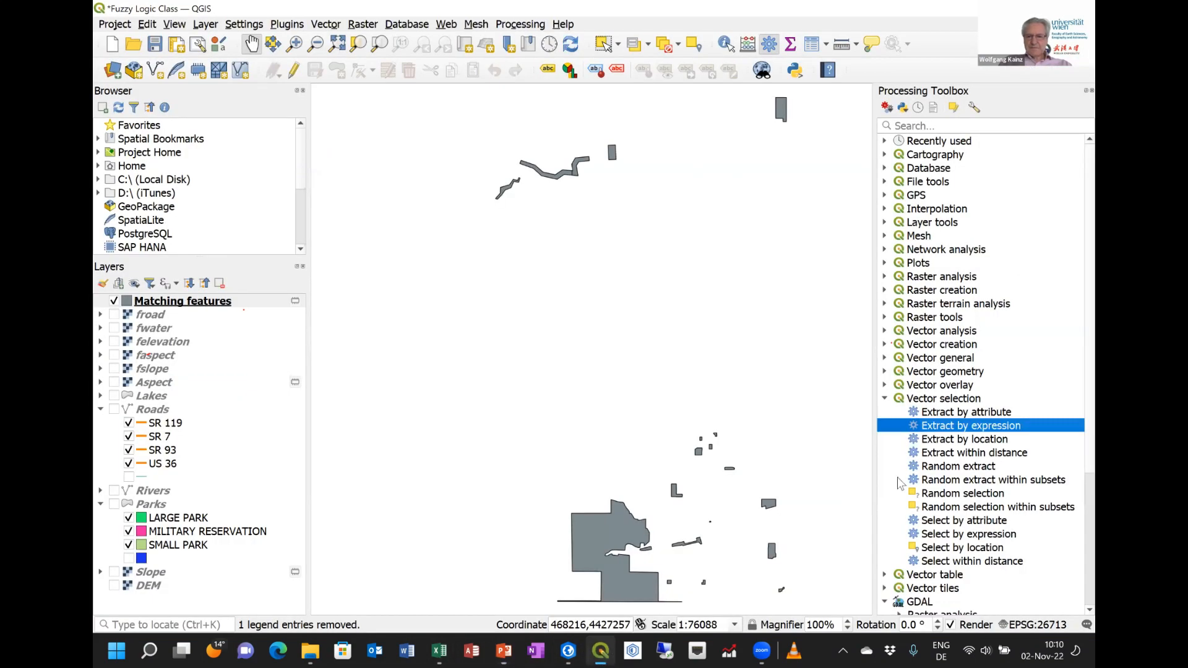
click(885, 399)
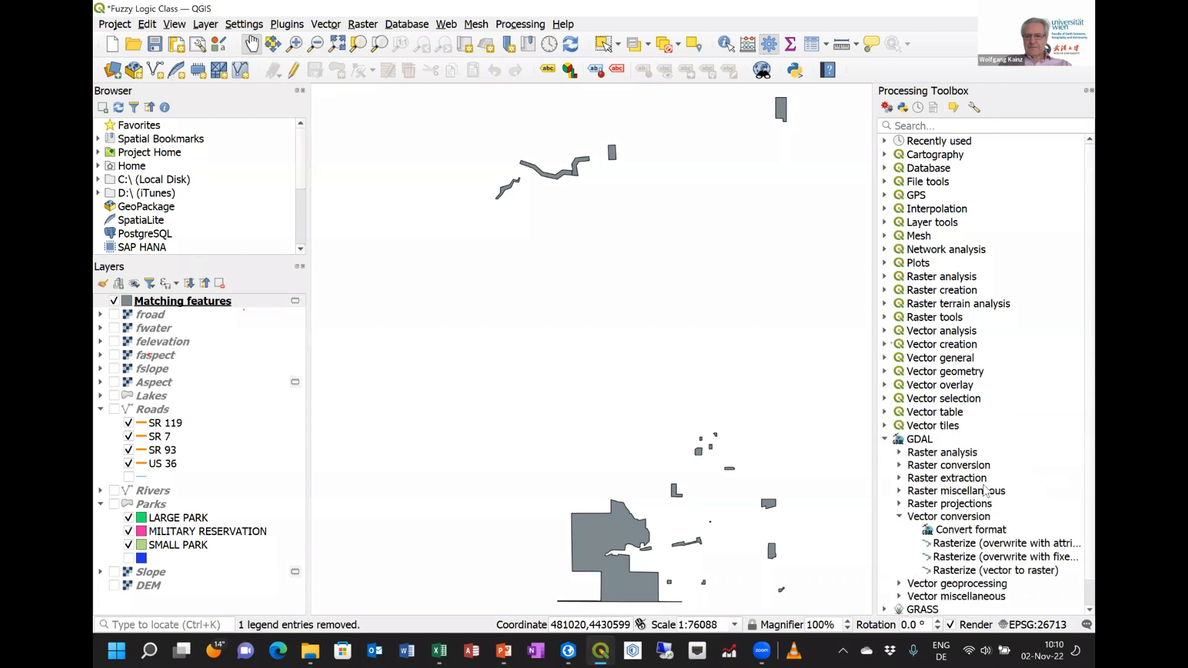
scroll(984, 489, down, 1)
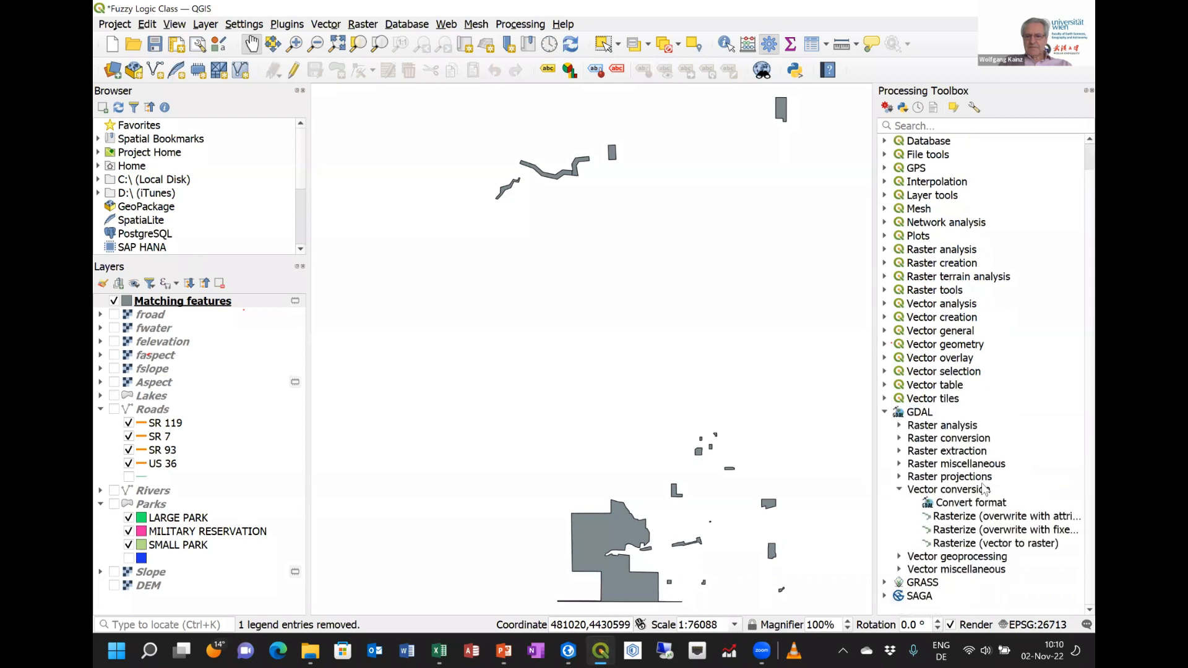
double_click(984, 544)
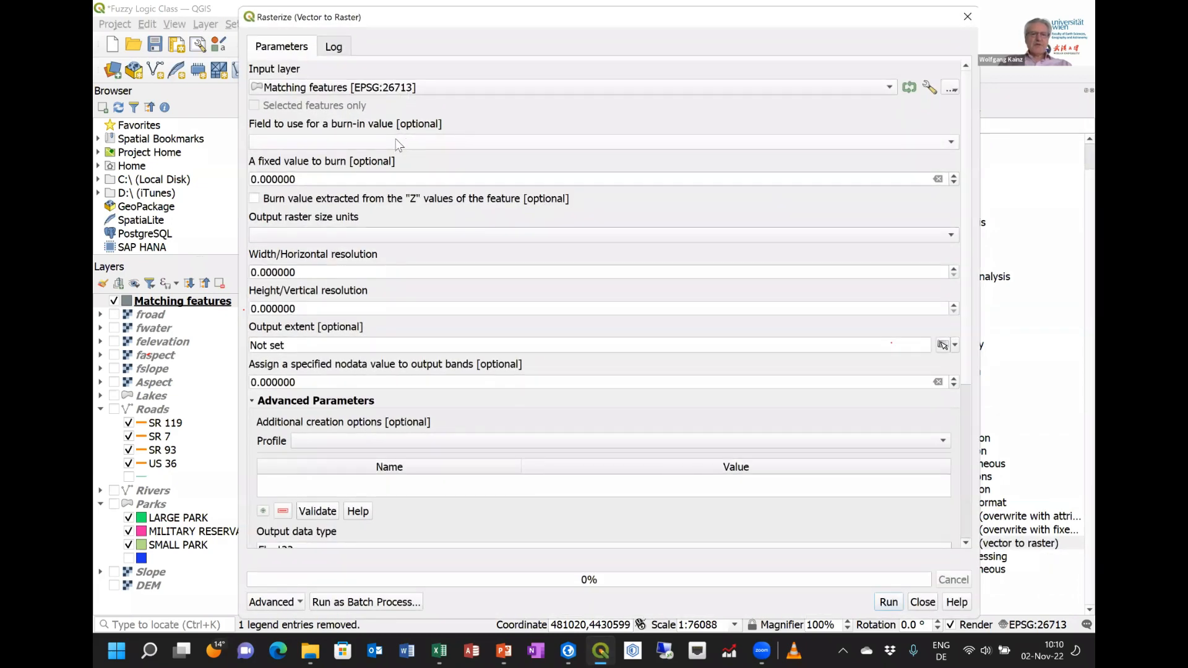
Set the fixed burn value to 1 and the output raster size units to Georeferenced units for Matching features
double_click(326, 179)
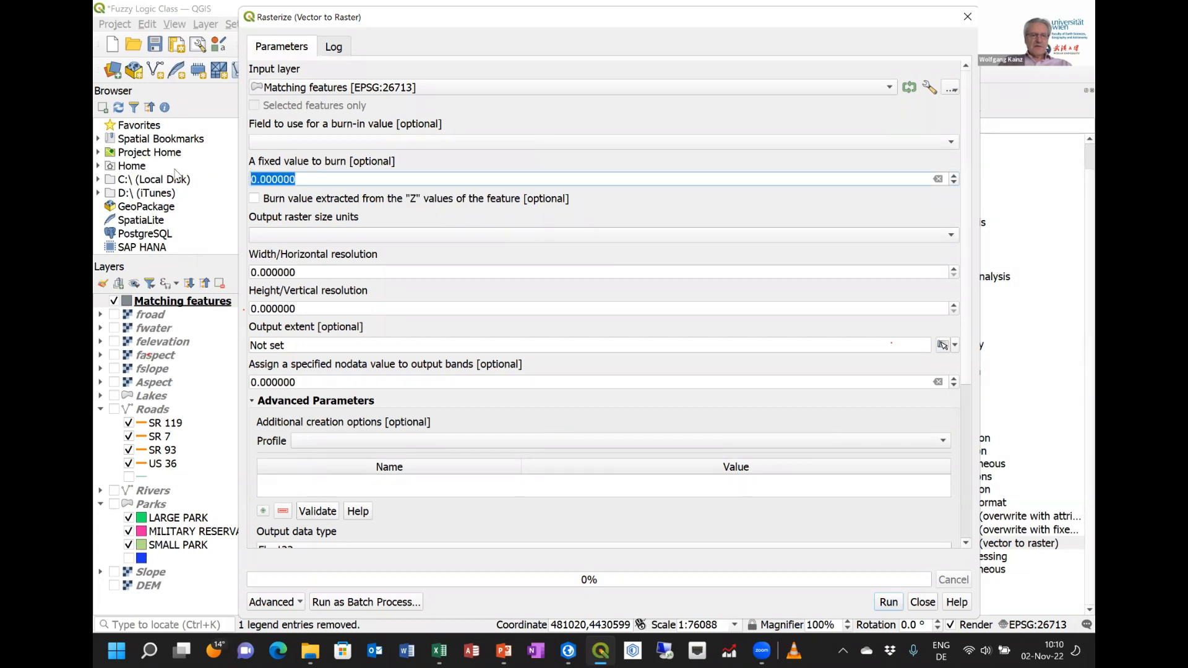
text(1)
click(323, 235)
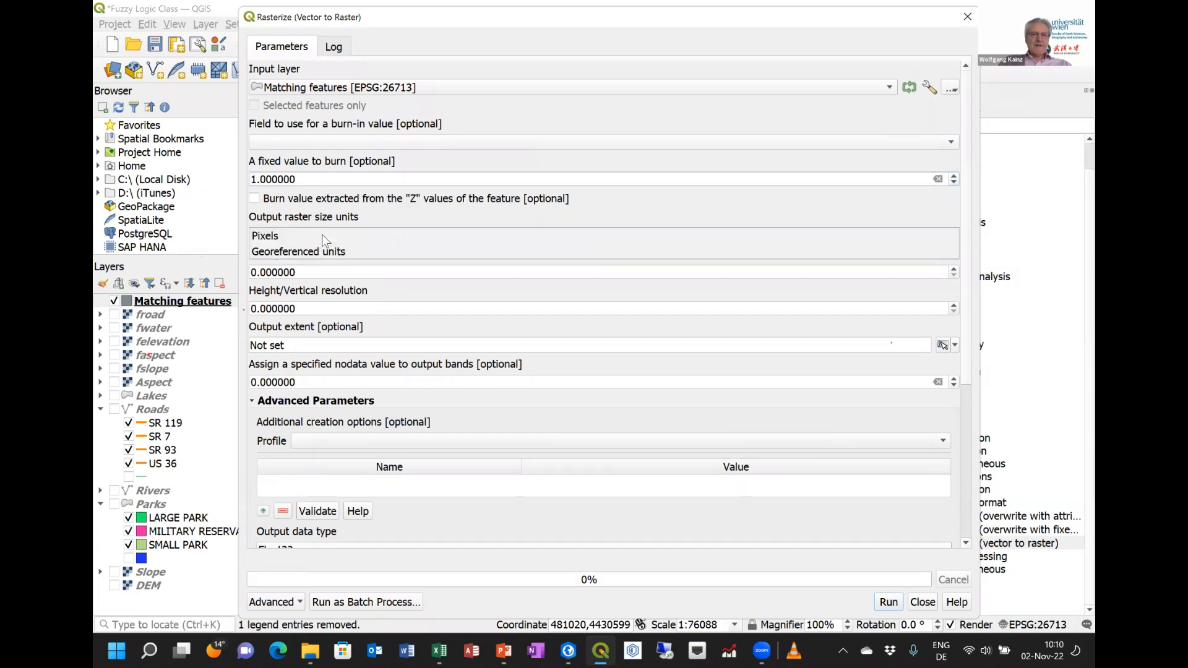
click(324, 251)
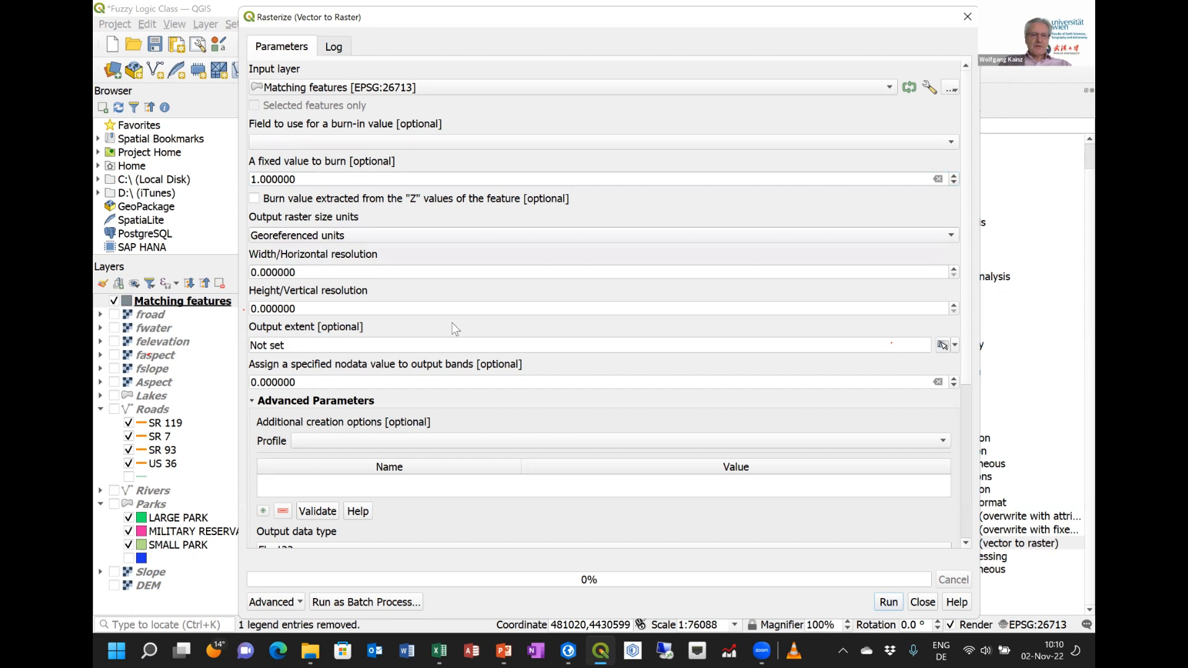
Set both the horizontal and vertical resolution of the output raster to 10
double_click(319, 273)
text(10)
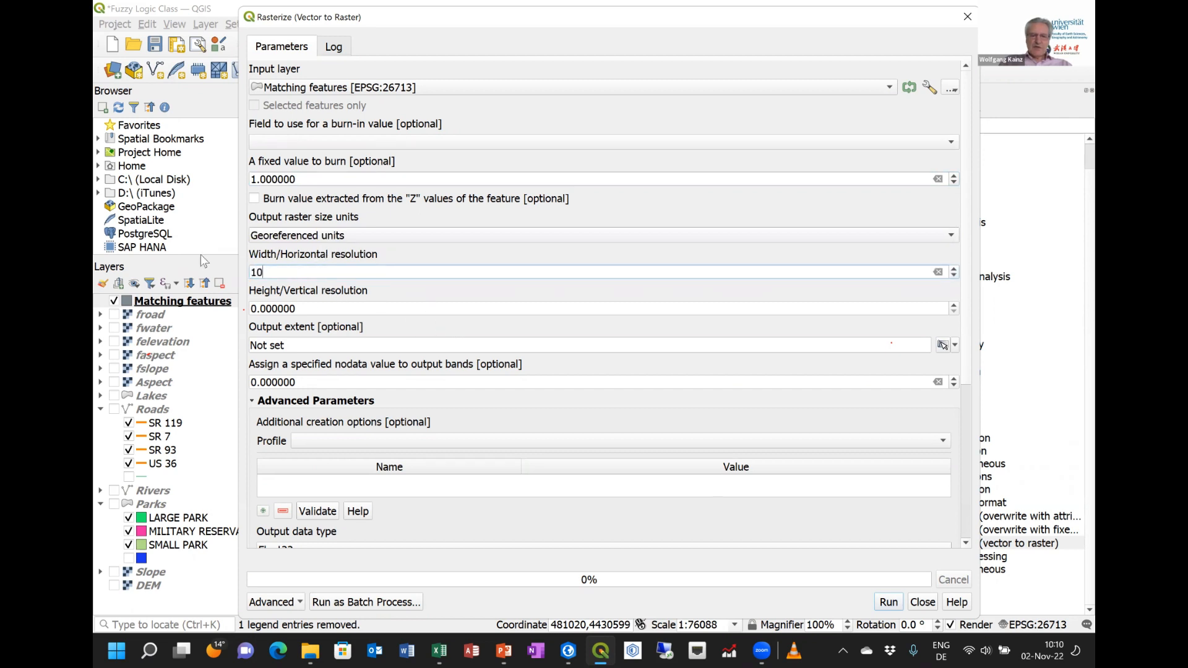
click(300, 309)
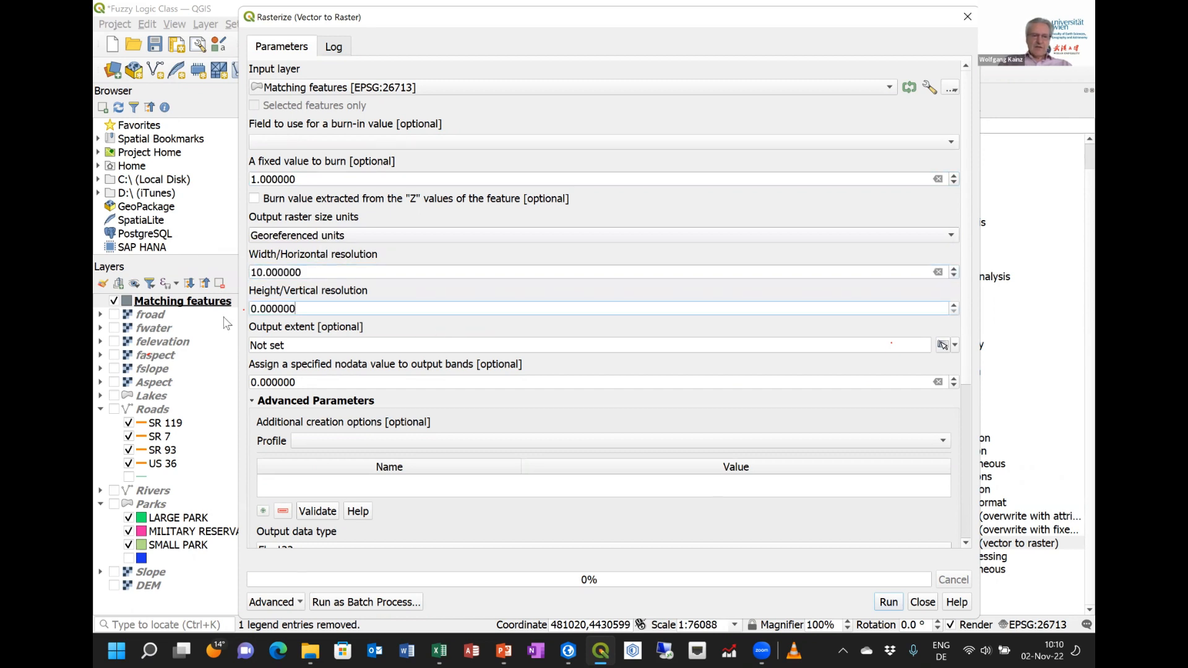
text(10)
key(BackSpace)
key(BackSpace)
key(BackSpace)
key(BackSpace)
key(BackSpace)
key(BackSpace)
key(BackSpace)
key(BackSpace)
key(BackSpace)
key(BackSpace)
text(10)
Calculate the output extent from the DEM layer, run the rasterization and close its dialog
triple_click(319, 345)
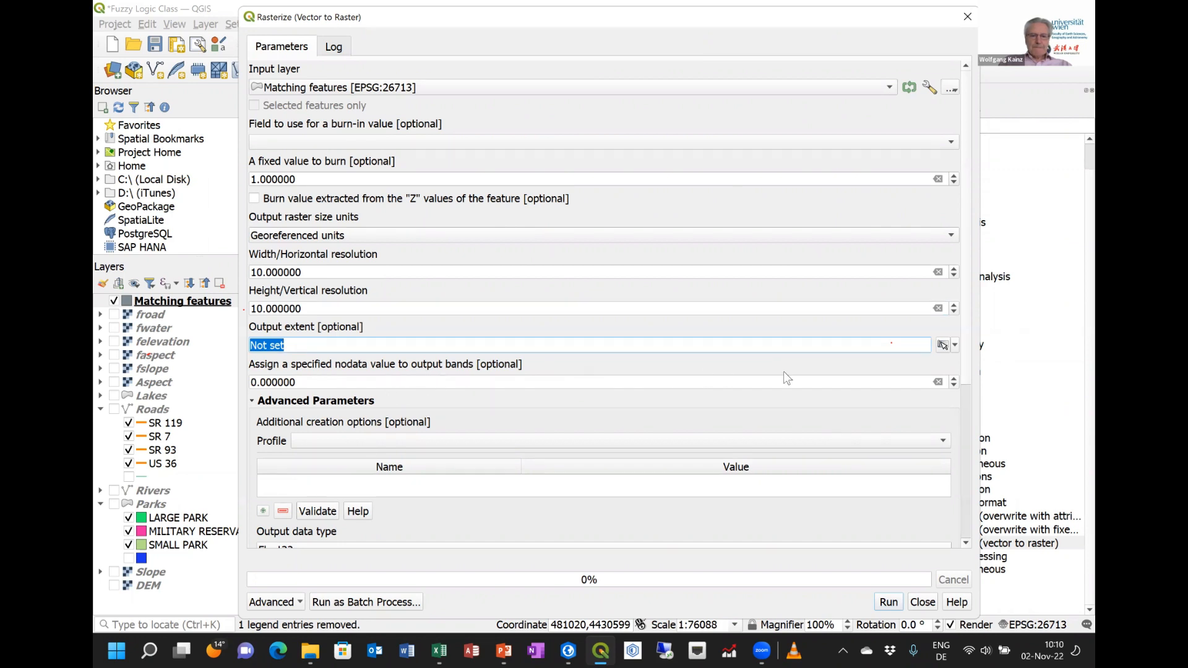
click(954, 346)
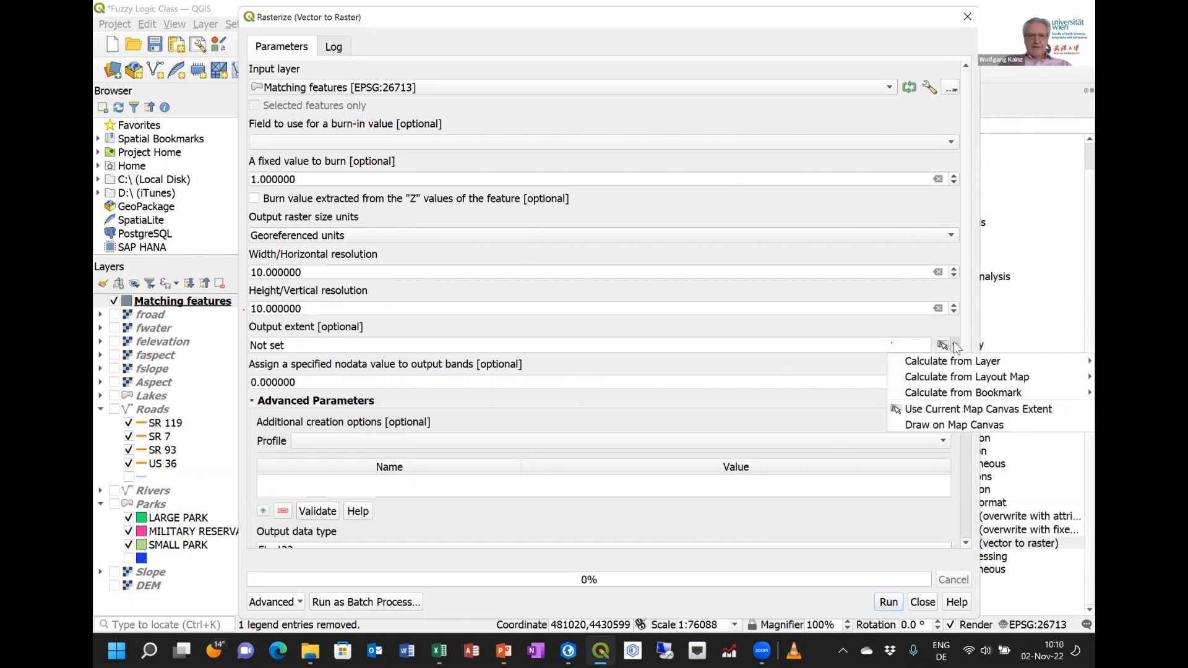
mouse_move(961, 362)
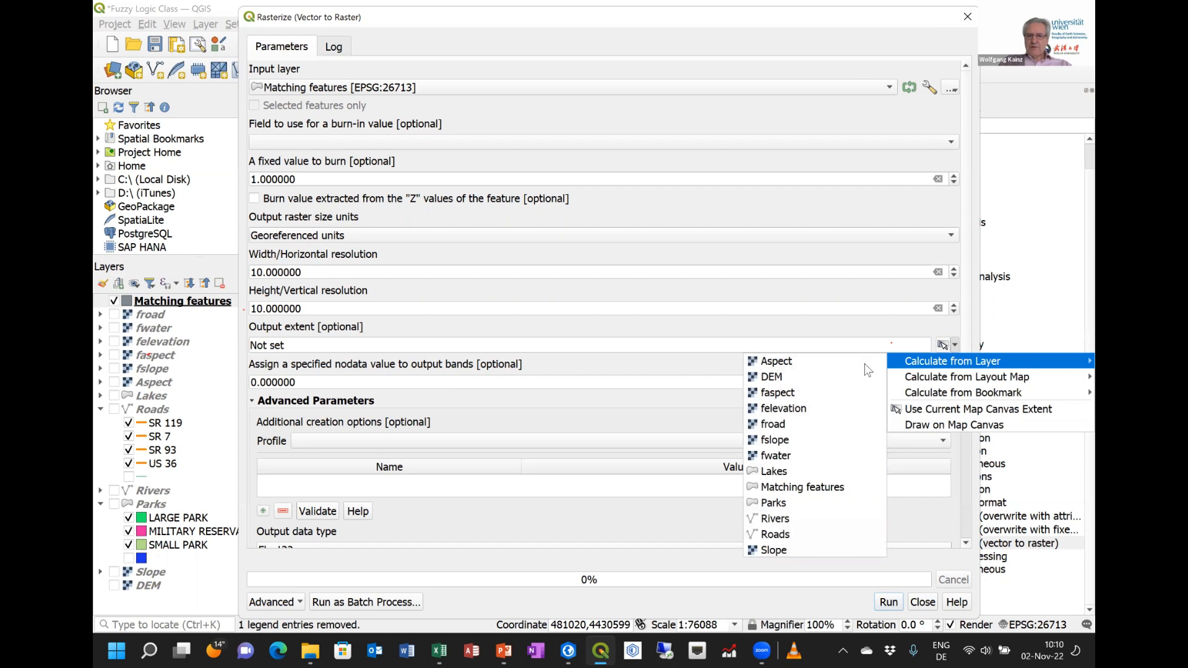
click(829, 380)
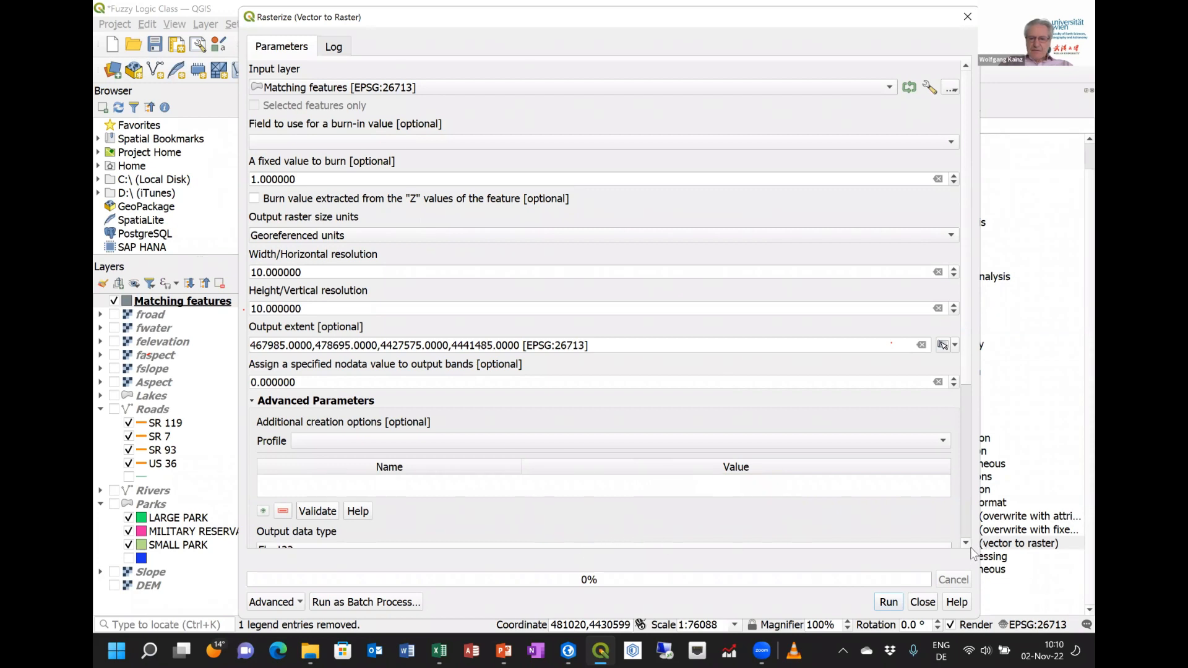
scroll(970, 542, down, 3)
scroll(970, 542, down, 1)
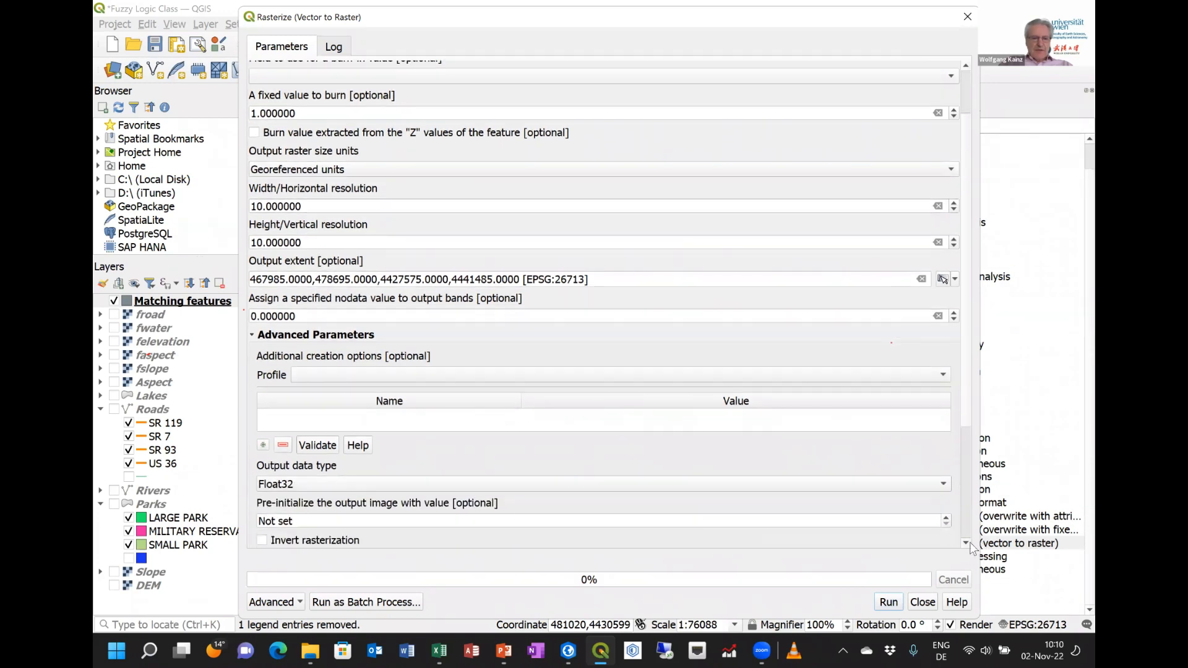
drag(969, 409, 970, 343)
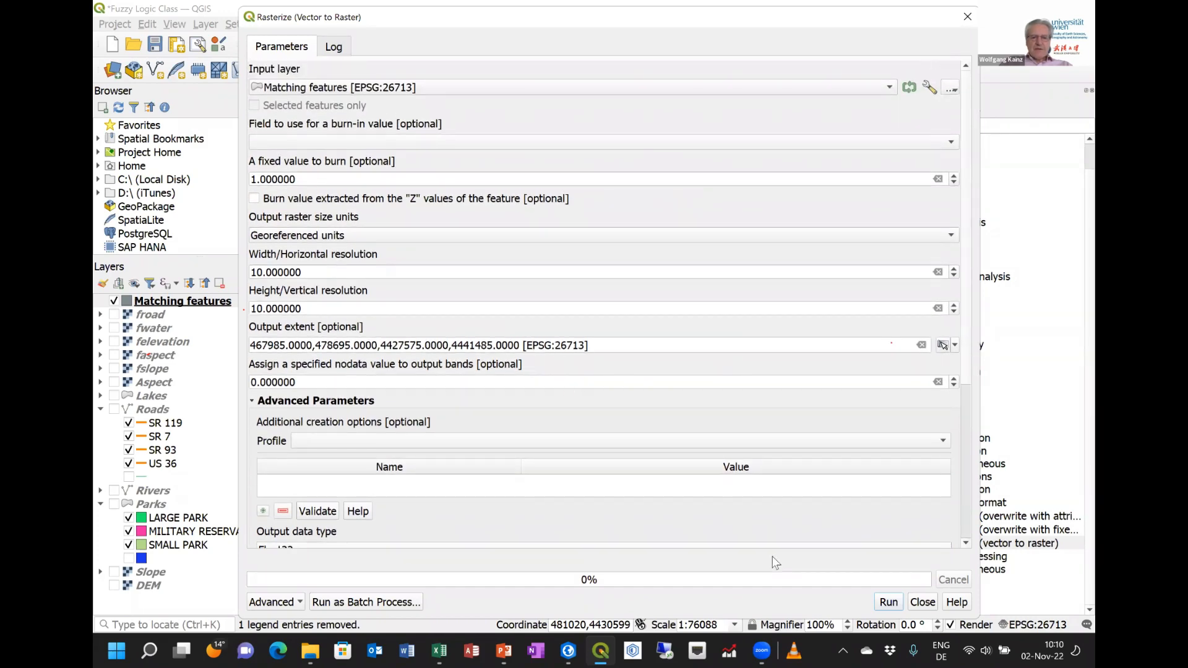
click(888, 602)
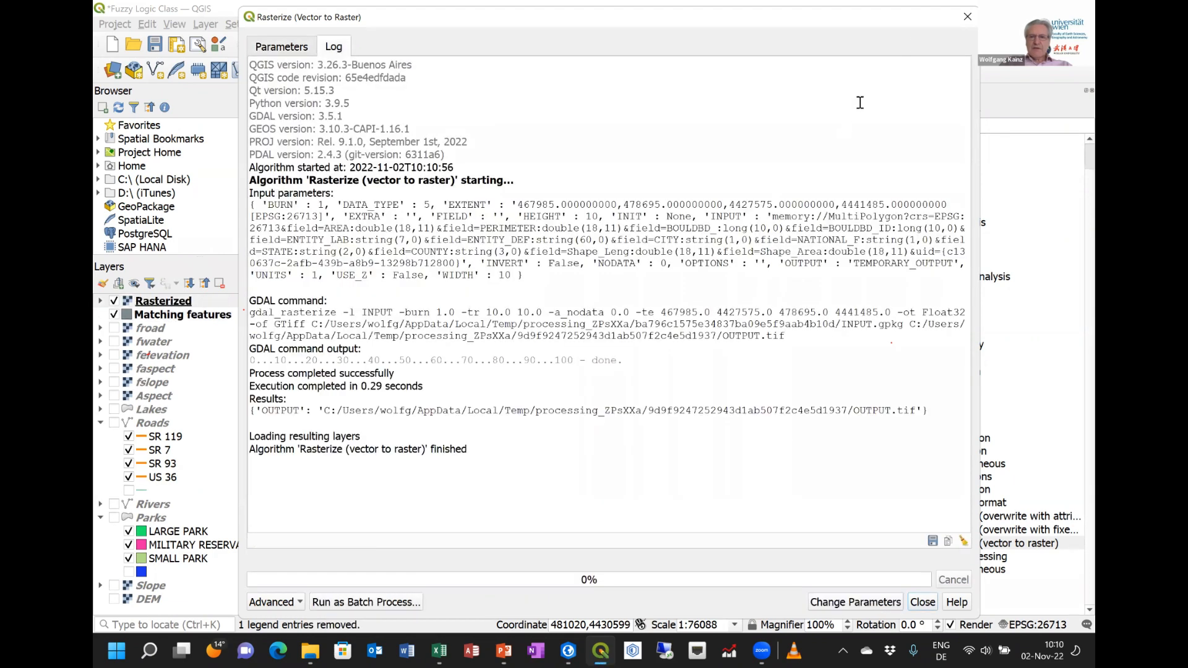
click(967, 17)
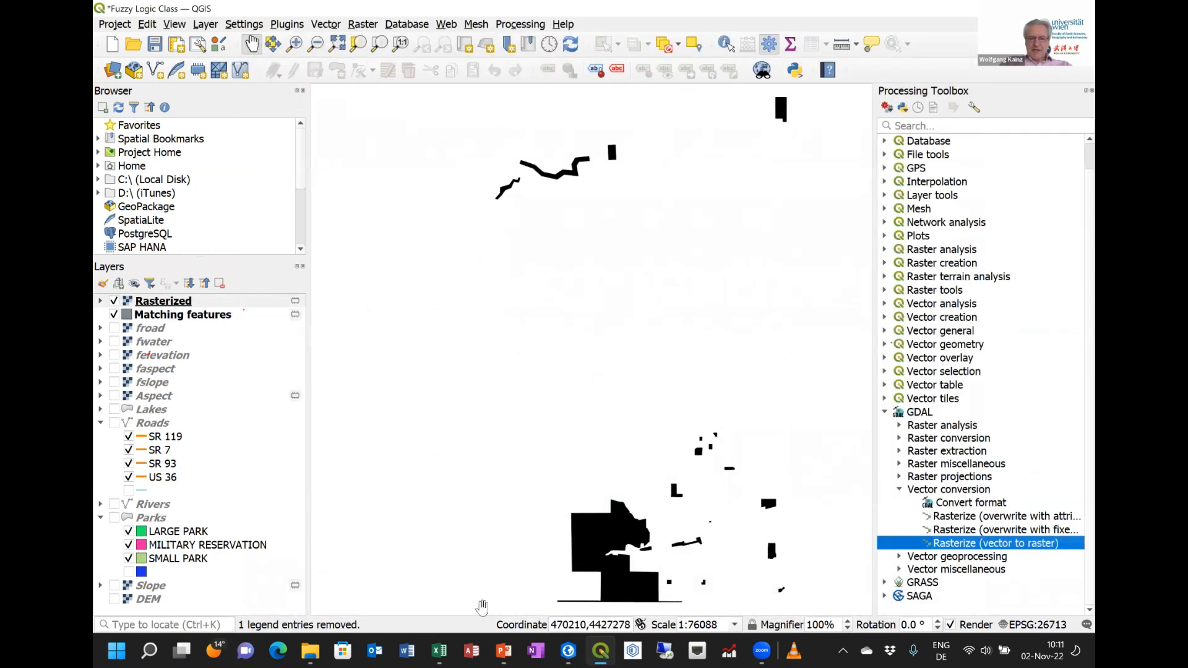
Check the raster re-classification slide in PowerPoint, and open the Raster calculator from the QGIS raster analysis tools
click(505, 651)
click(171, 511)
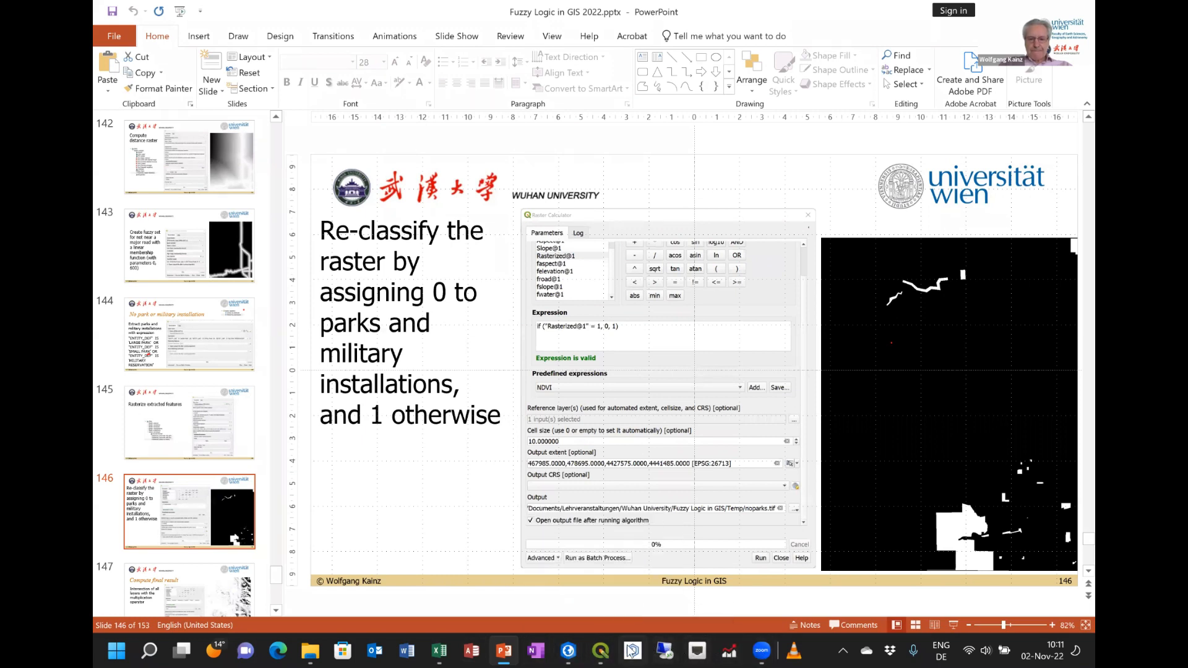
click(600, 651)
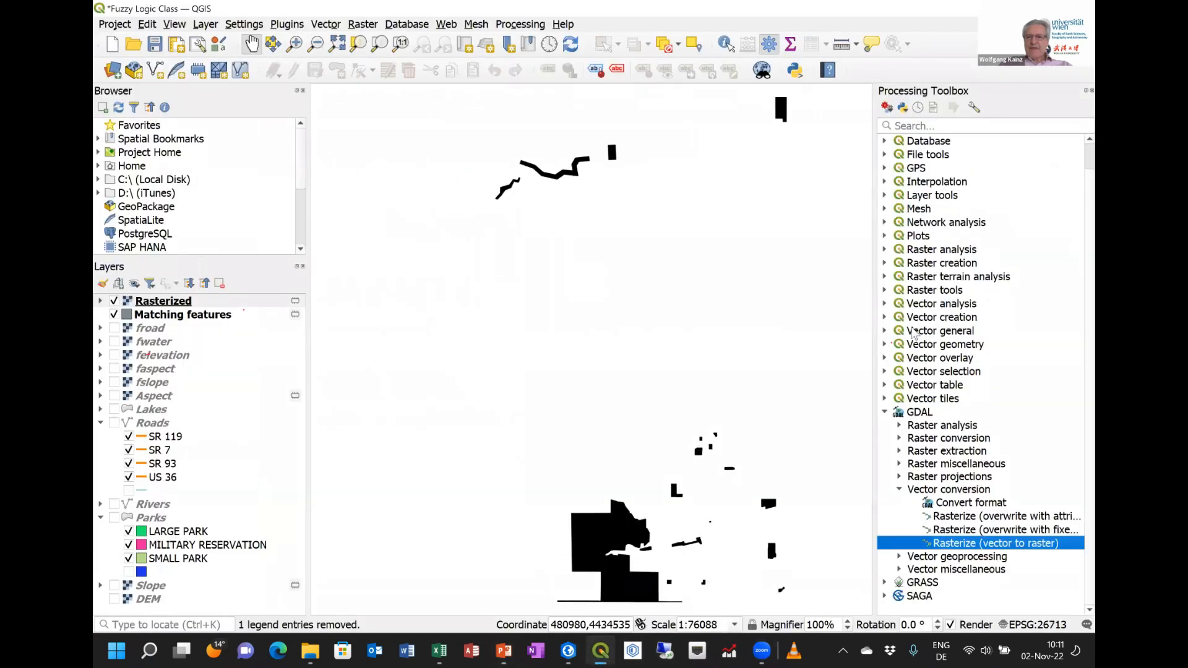
click(884, 251)
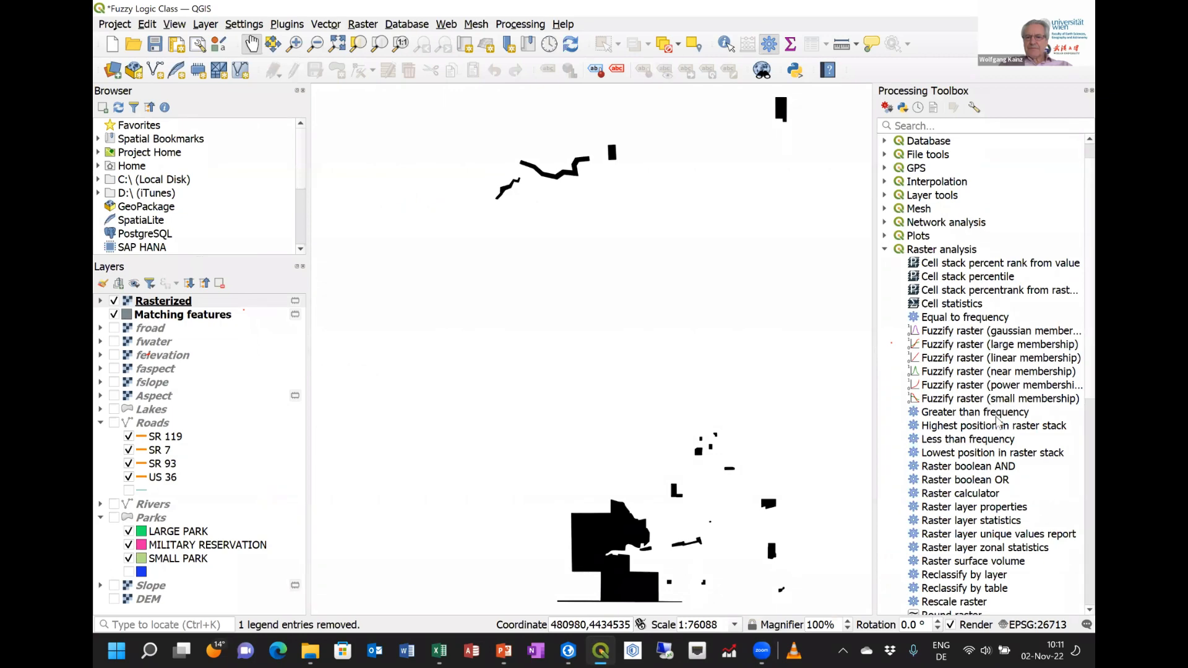
click(996, 494)
double_click(996, 495)
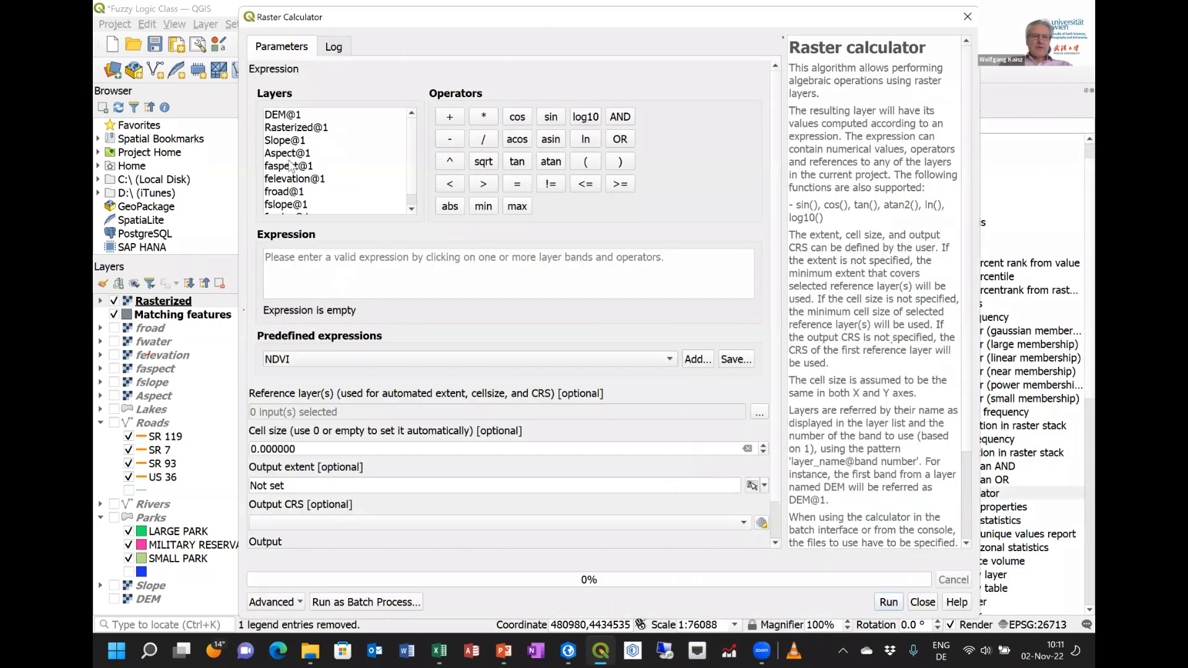
Enter the raster calculator expression if ("Rasterized@1" = 1, 0, 1) to turn park cells to 0 and all others to 1
click(295, 256)
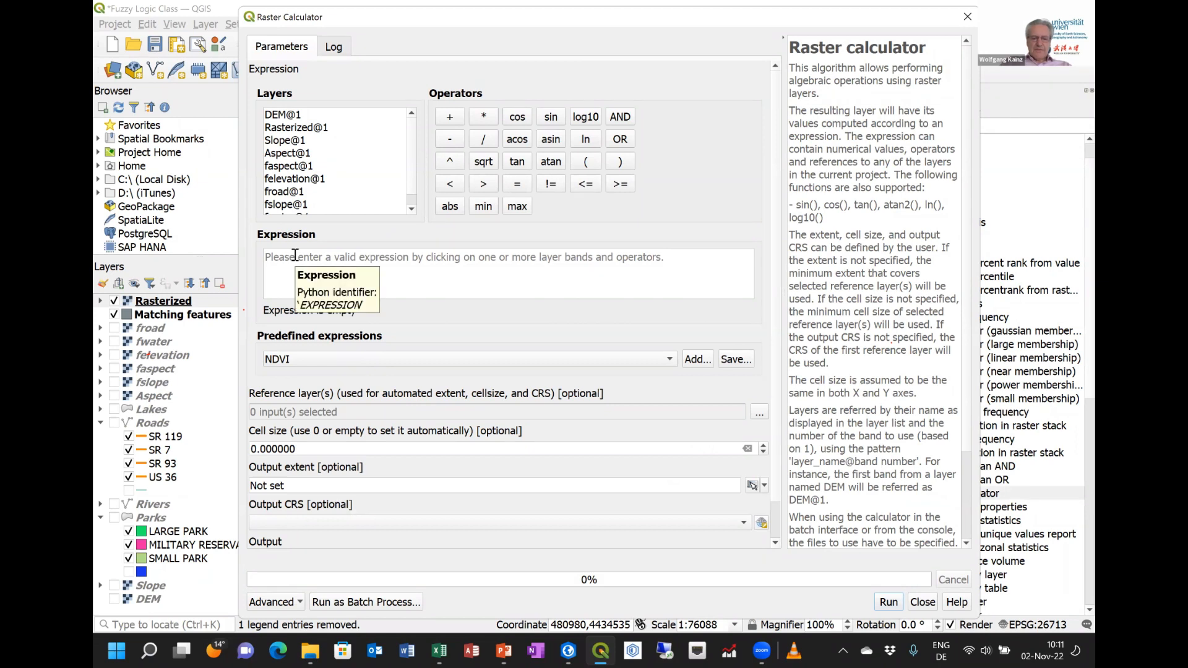
text(if ()
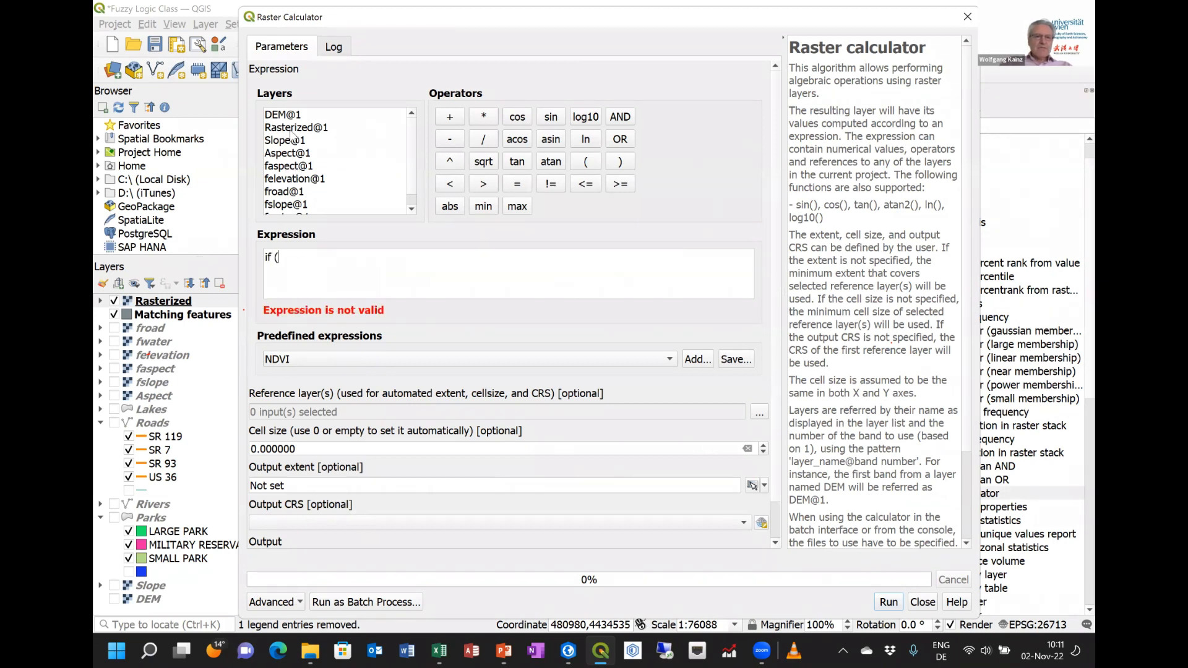
click(291, 128)
double_click(291, 128)
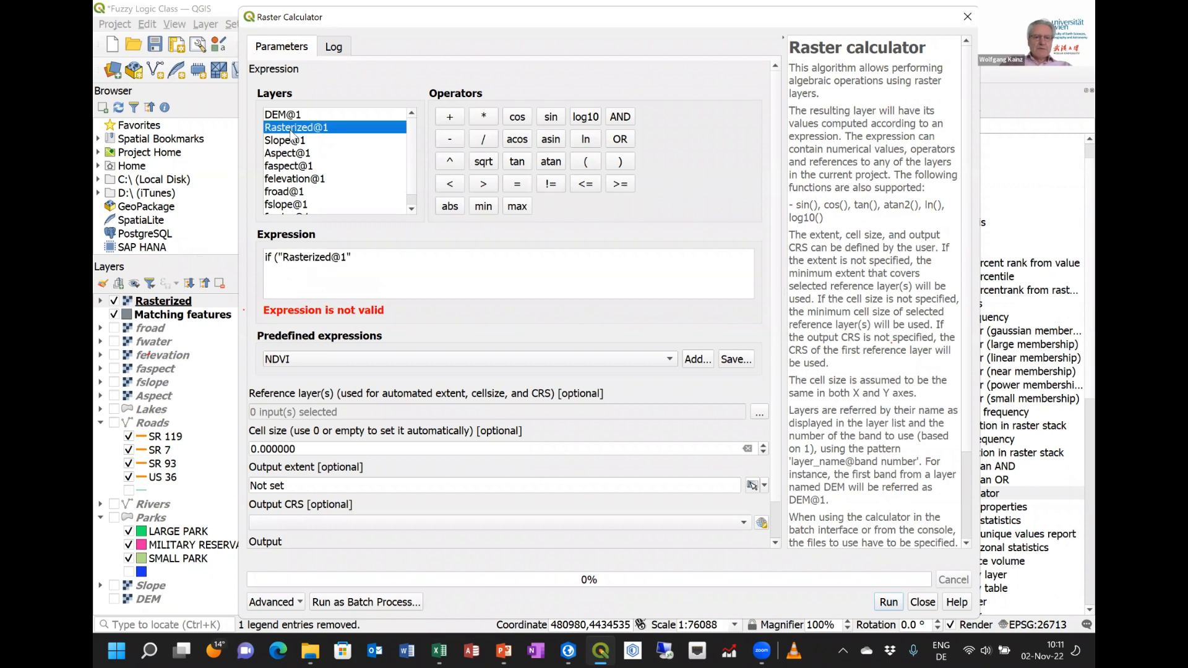
click(371, 261)
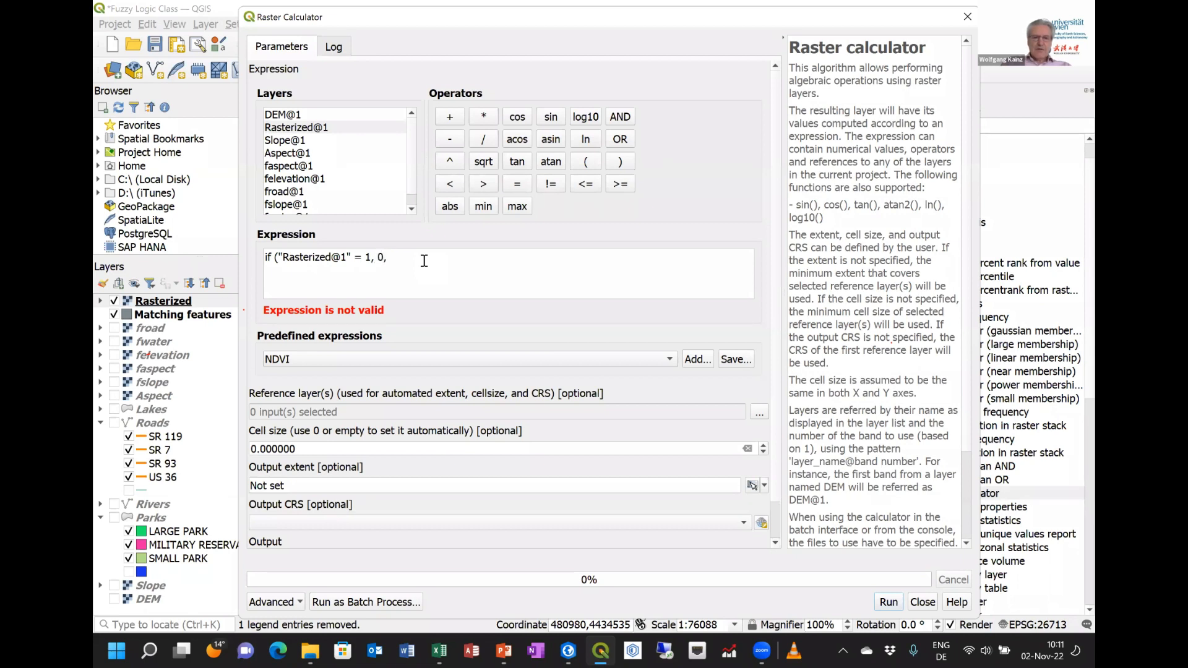
text())
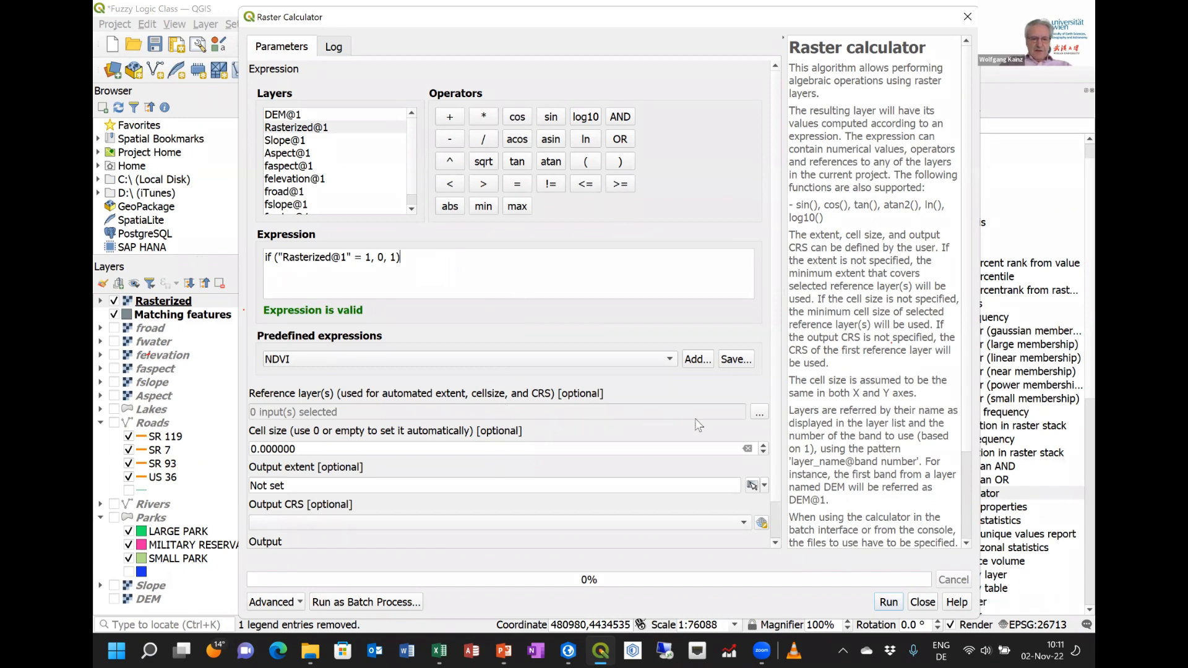
Set DEM as the reference layer for the calculation's extent, cell size and CRS
click(759, 412)
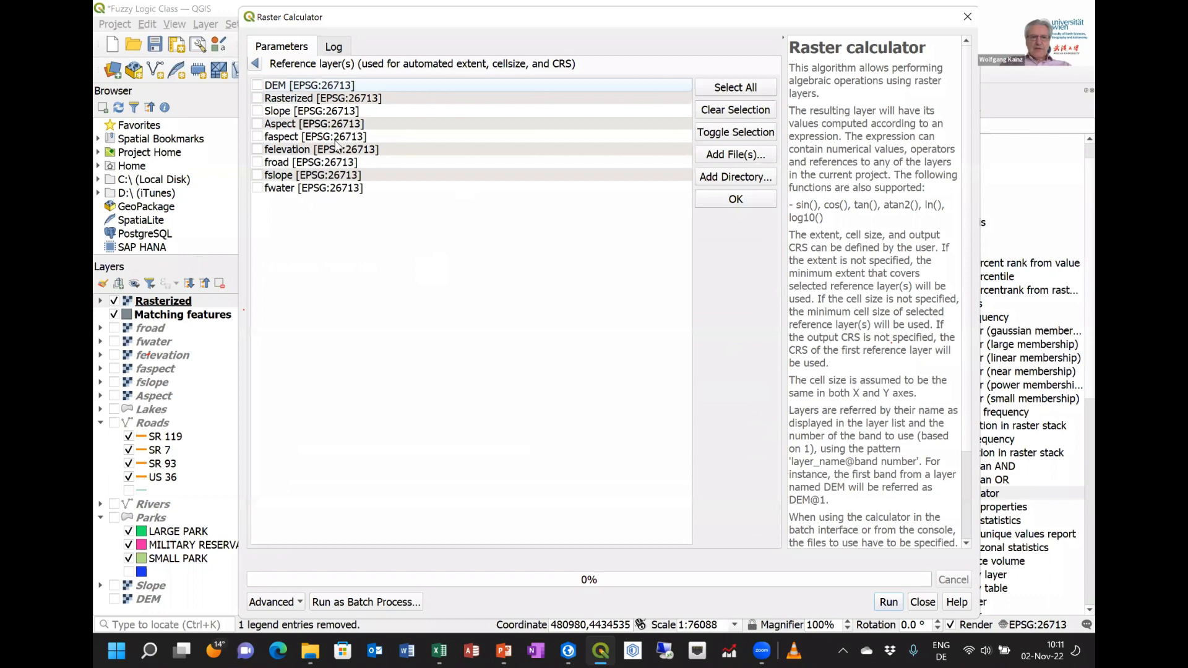
click(258, 85)
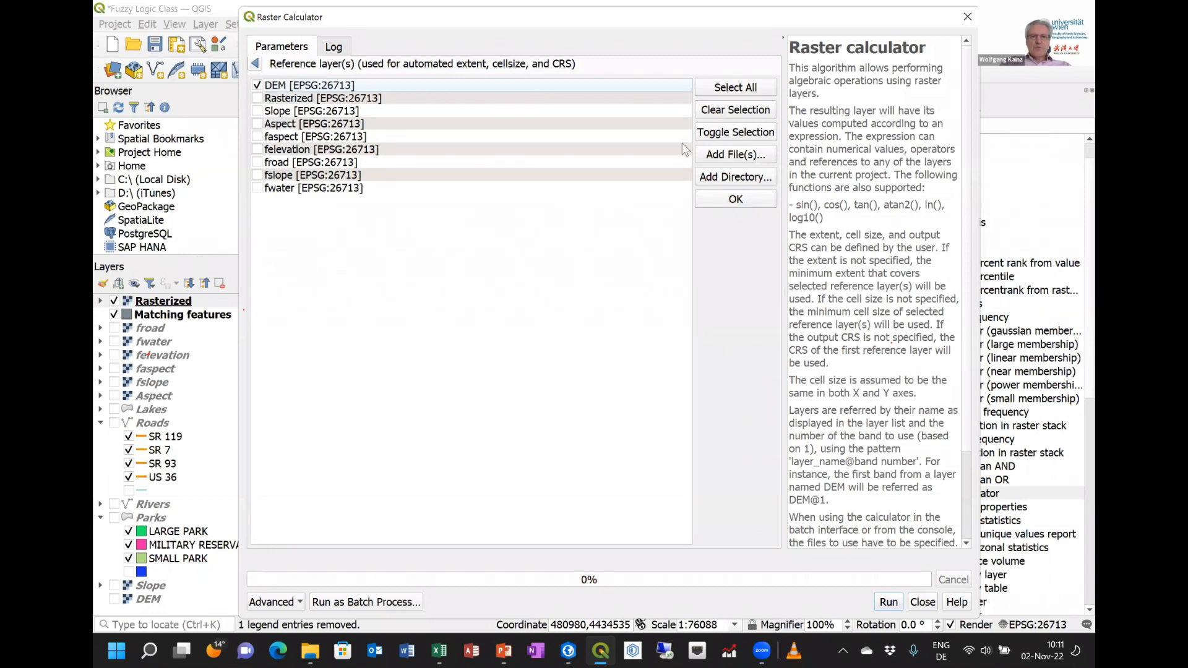
click(733, 201)
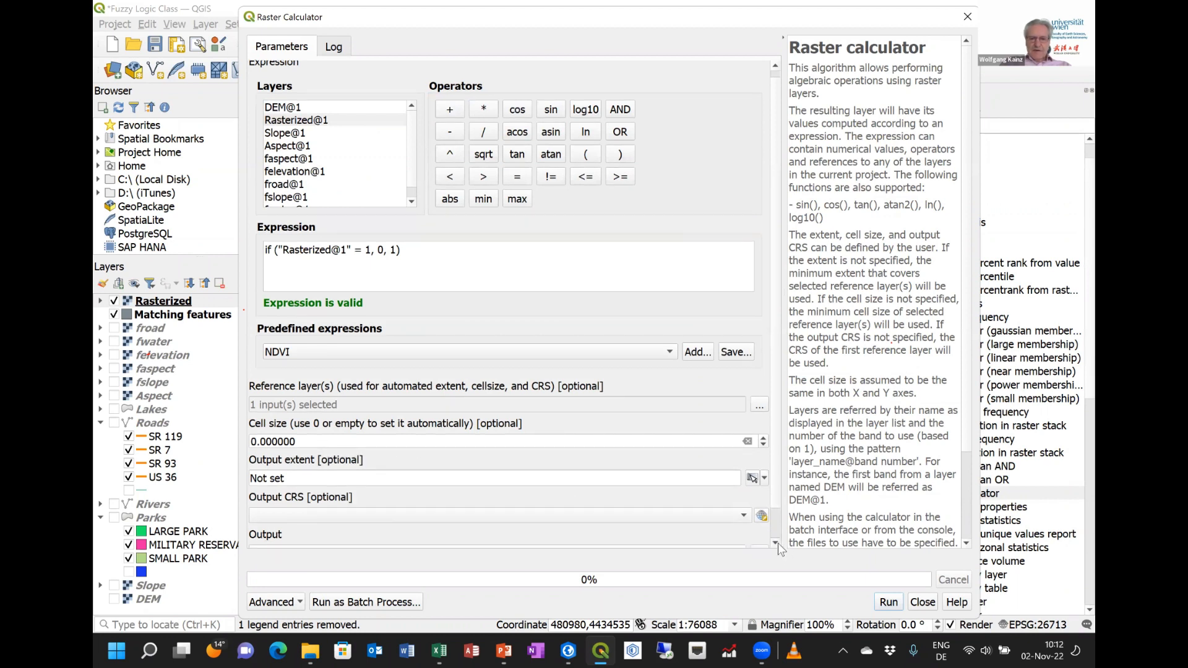
Set the output to noparks.tif in the Temp folder, replacing the existing file, run the calculation and close its dialog
scroll(775, 542, down, 1)
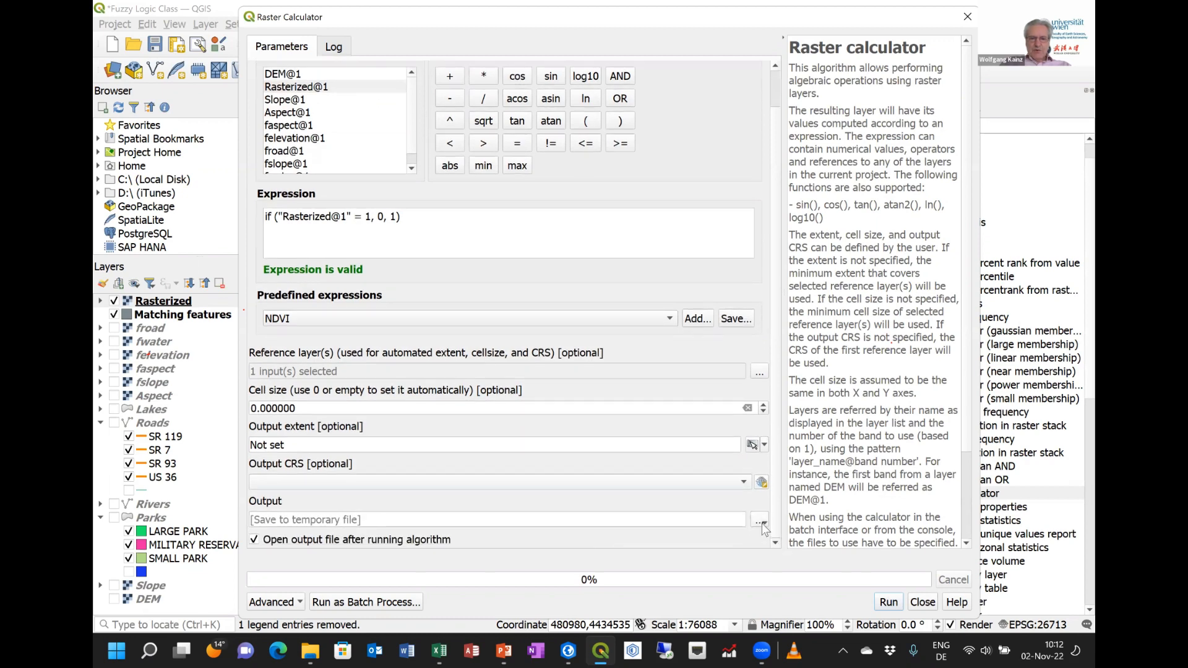
click(761, 524)
click(776, 550)
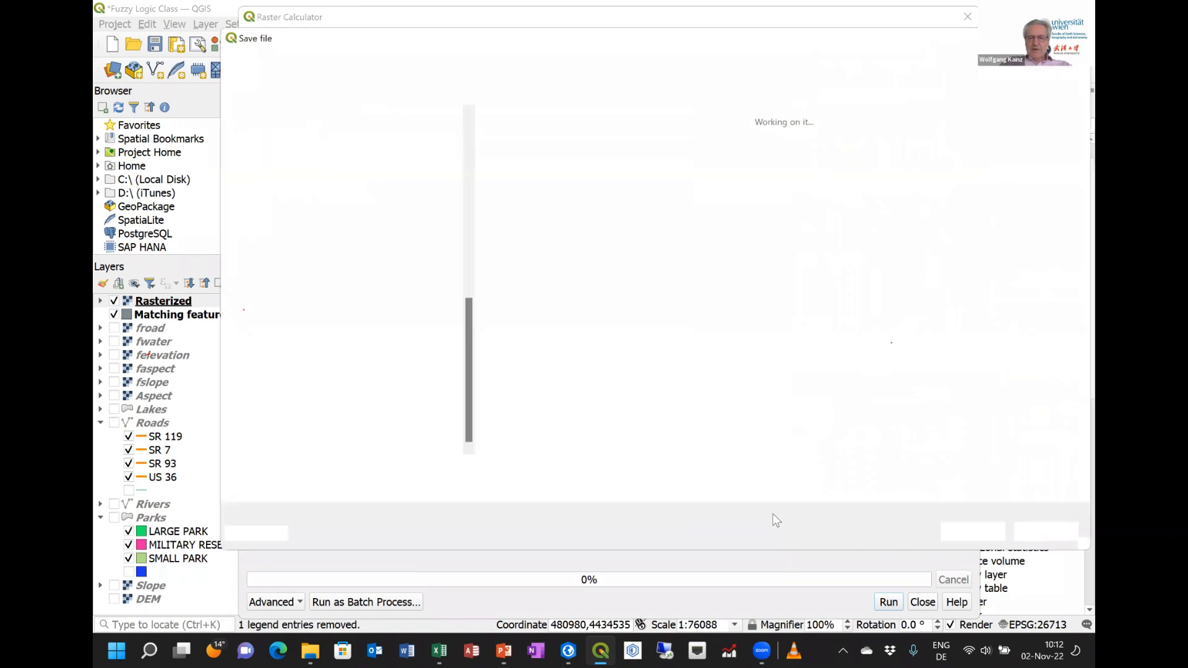
click(697, 249)
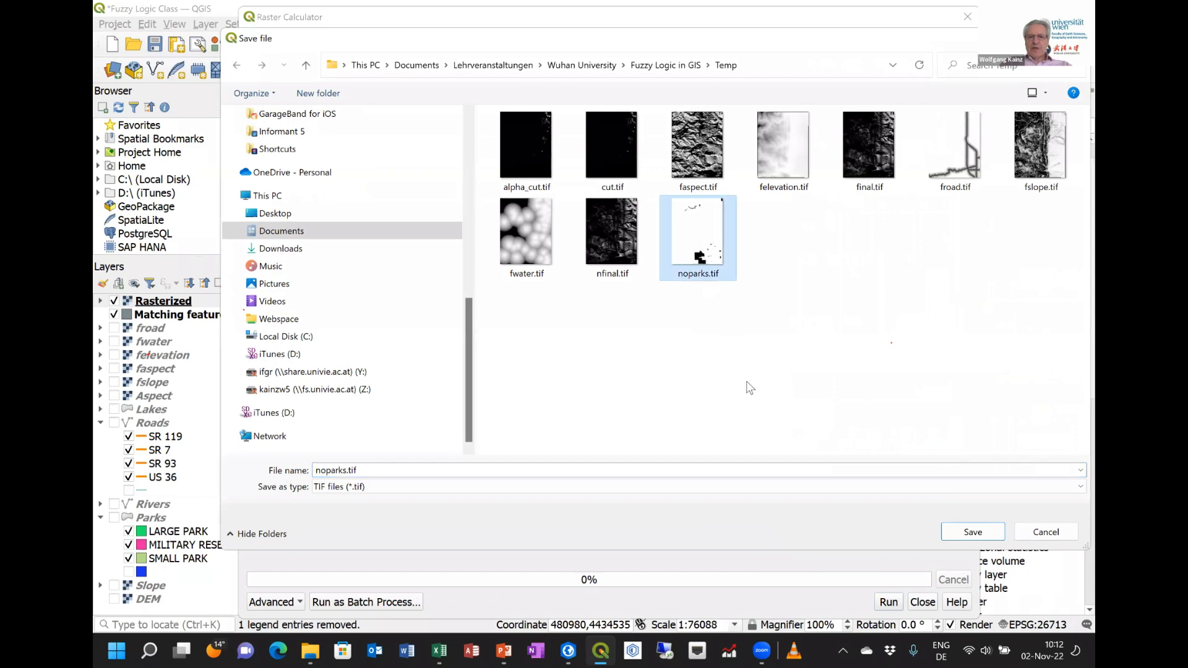
click(968, 533)
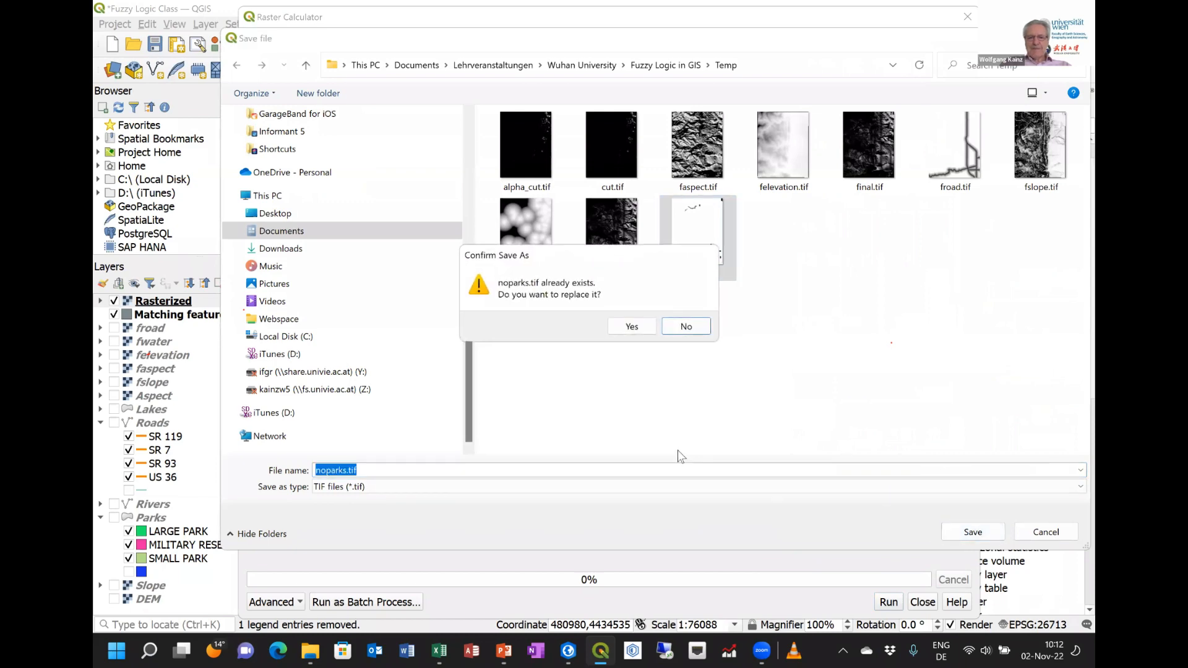
click(636, 324)
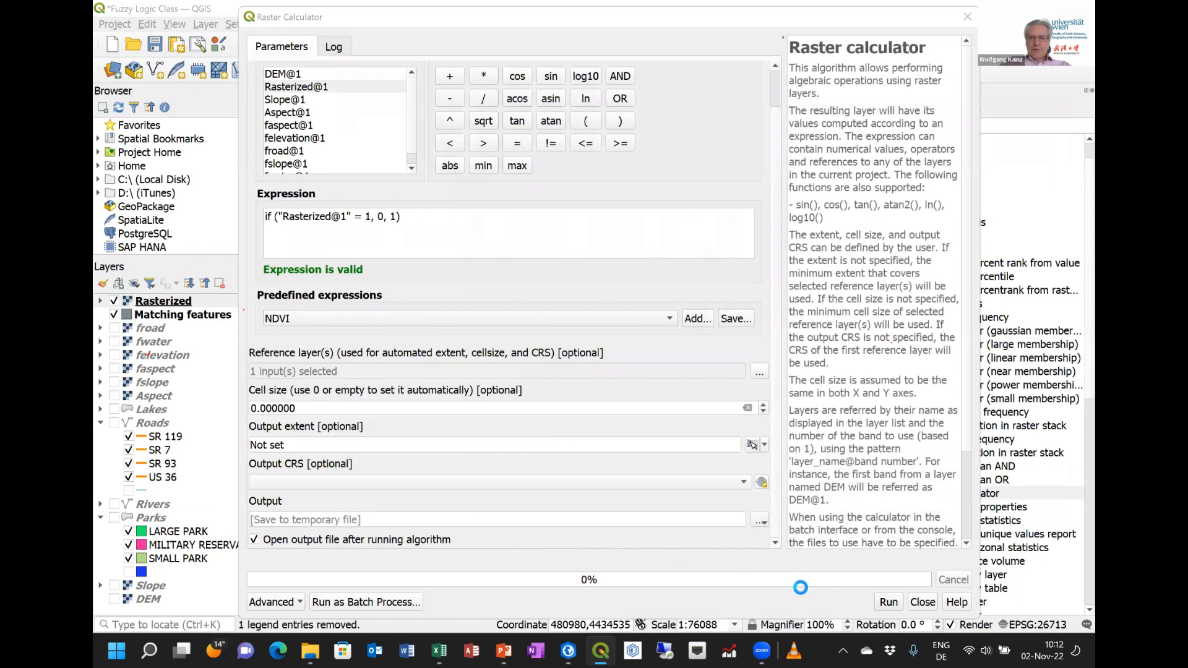
click(885, 602)
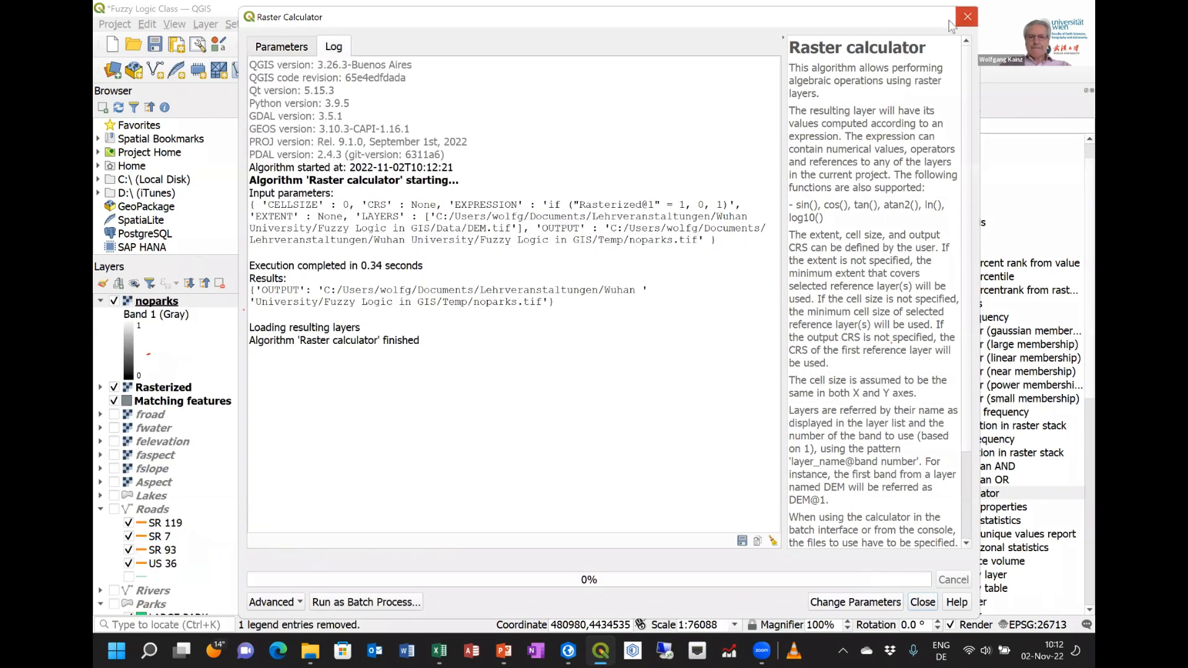
click(967, 17)
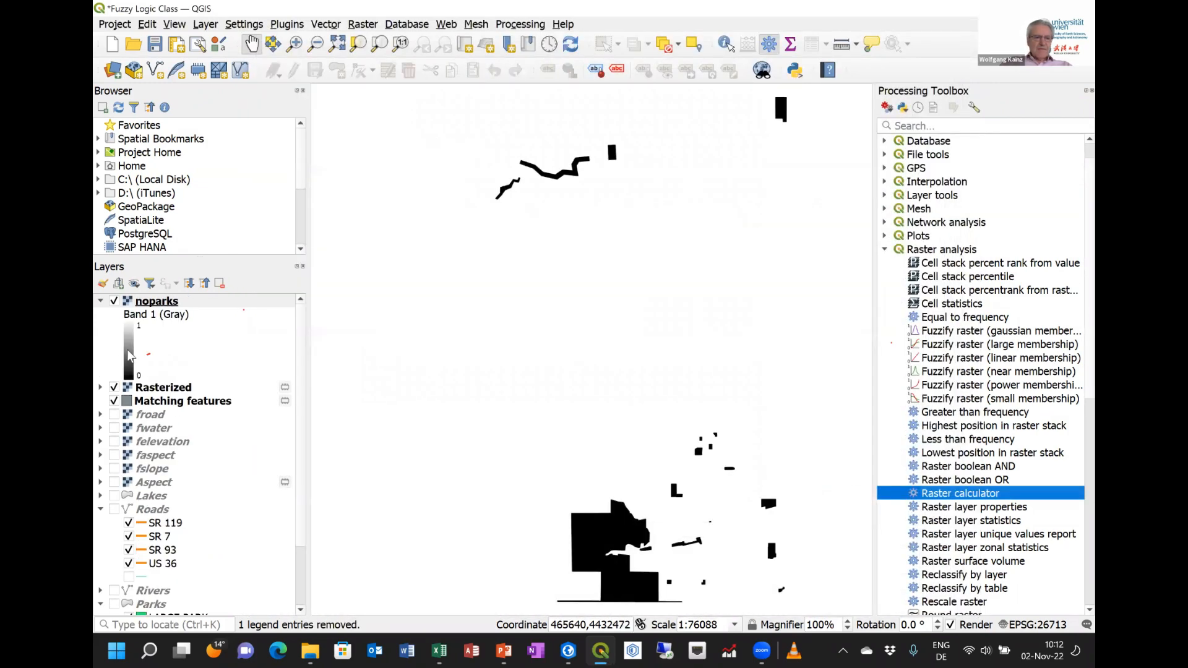
Set the noparks layer's color gradient to White to Black and apply the symbology
click(130, 356)
double_click(130, 355)
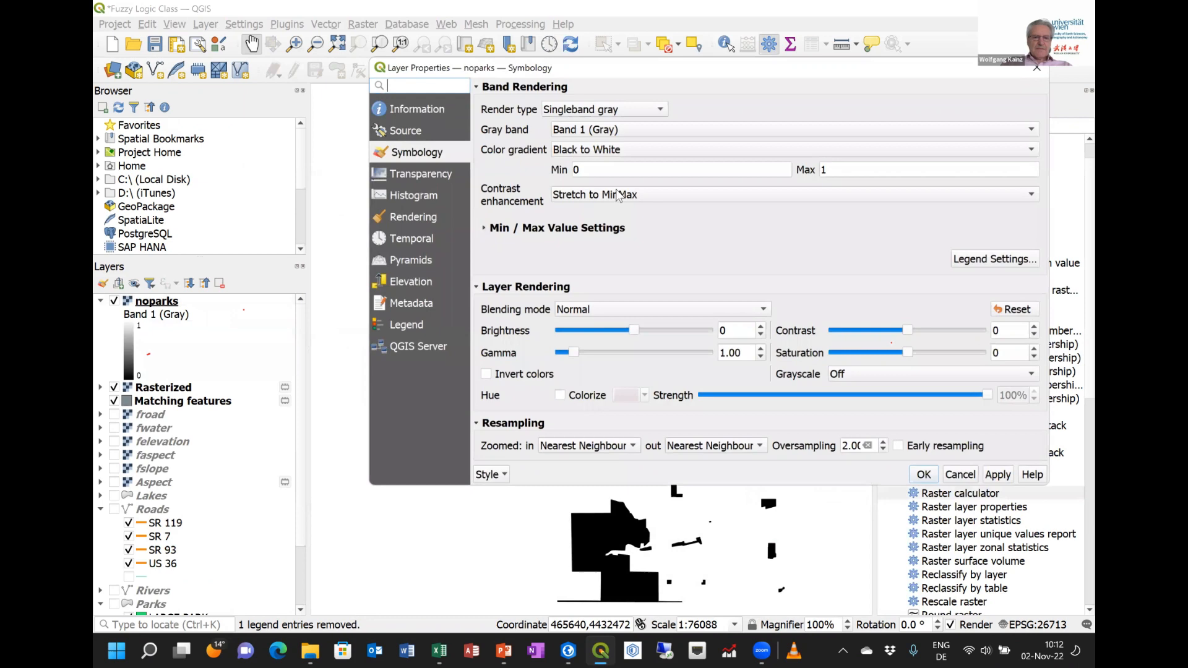
click(651, 155)
click(648, 166)
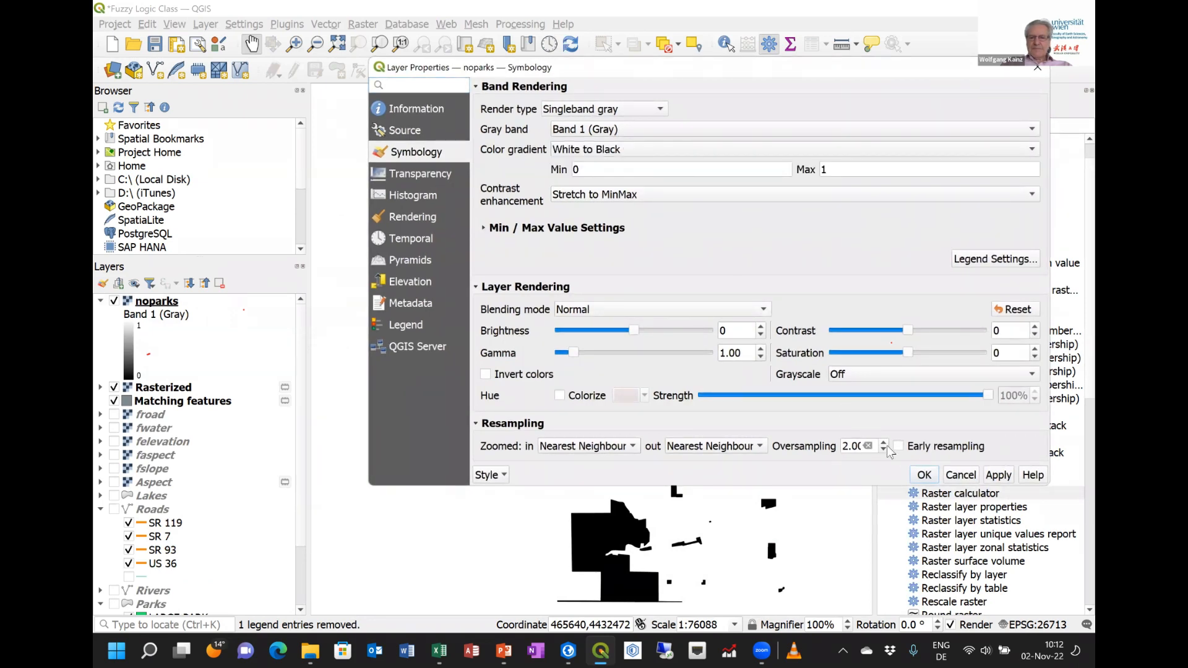
click(924, 475)
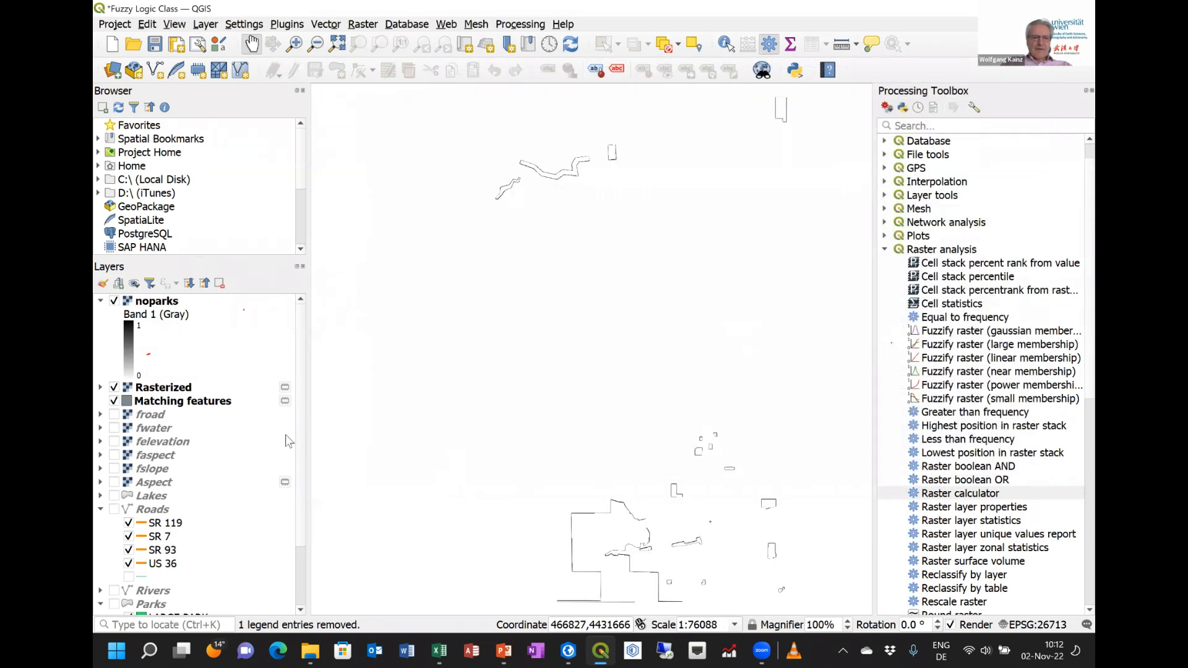
Hide the Rasterized and Matching features layers, leaving noparks displayed
click(115, 302)
click(114, 388)
click(114, 401)
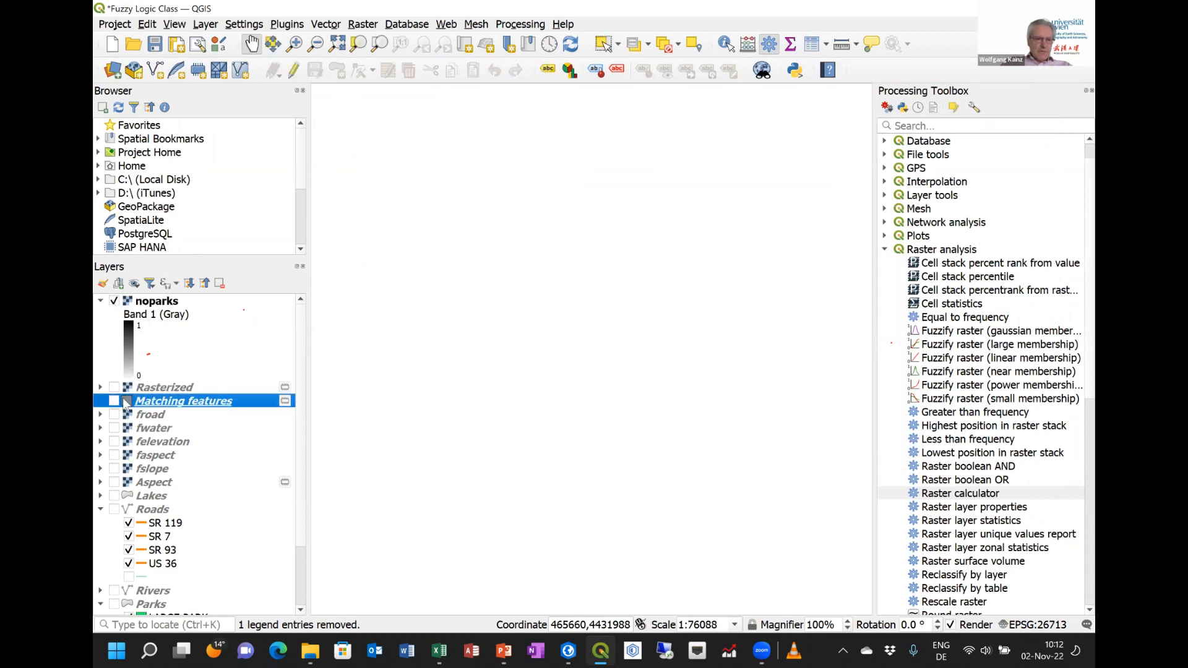
Switch the noparks layer's visibility on and off to check how it displays on the map
click(115, 302)
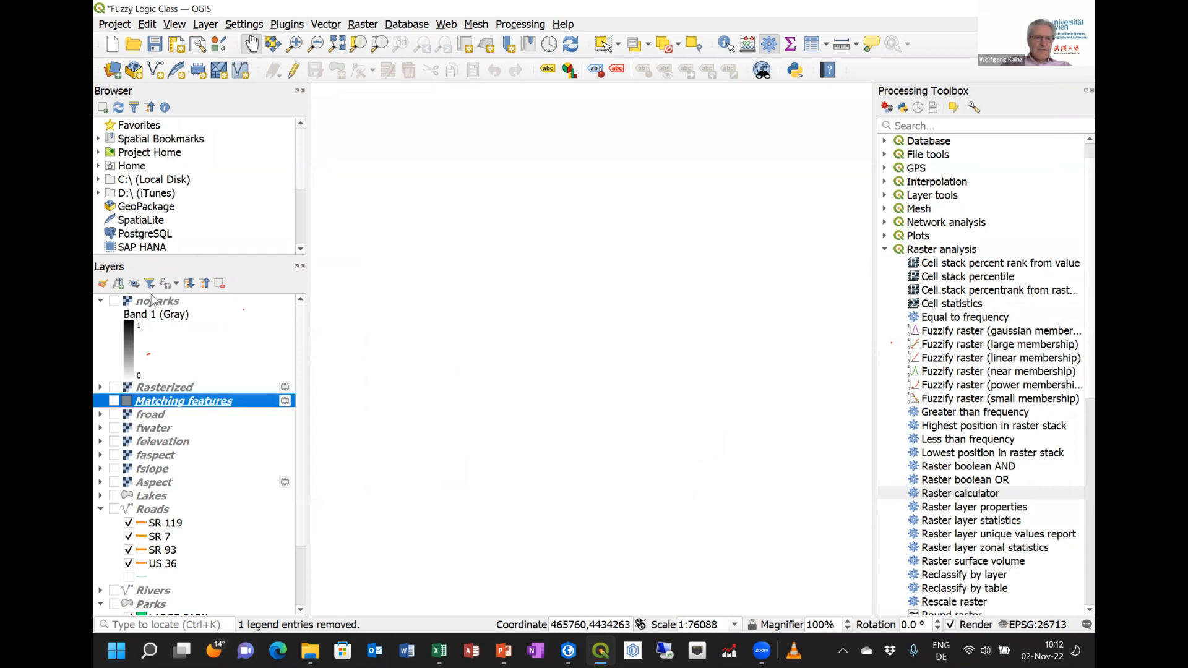
click(151, 303)
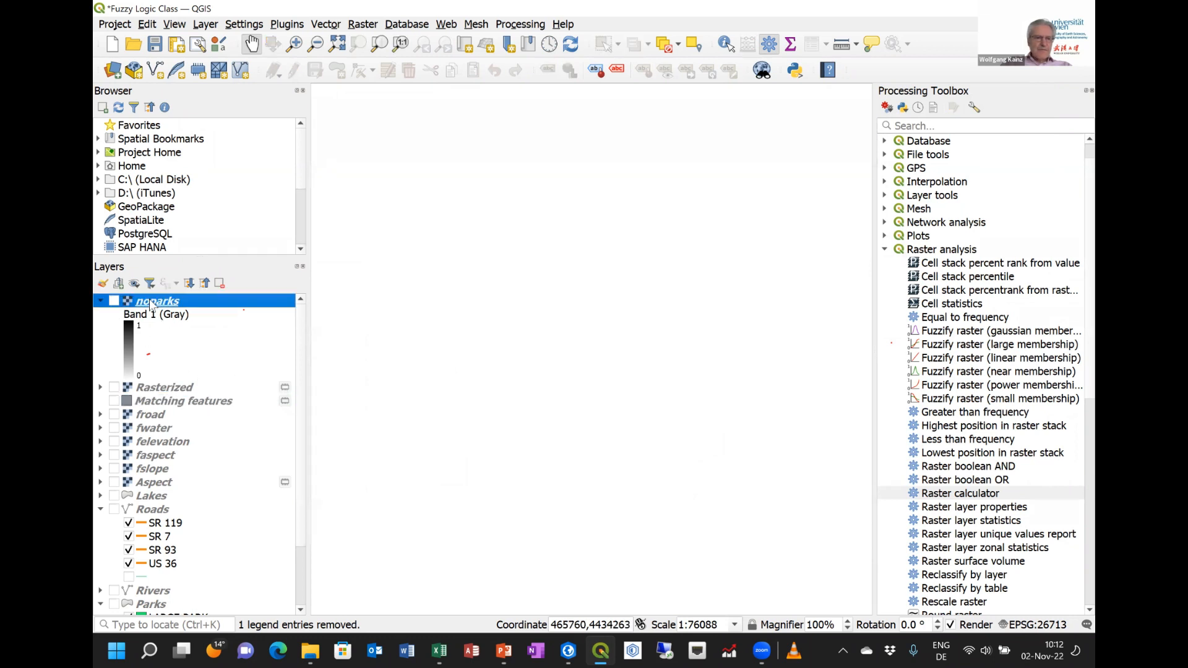
click(114, 302)
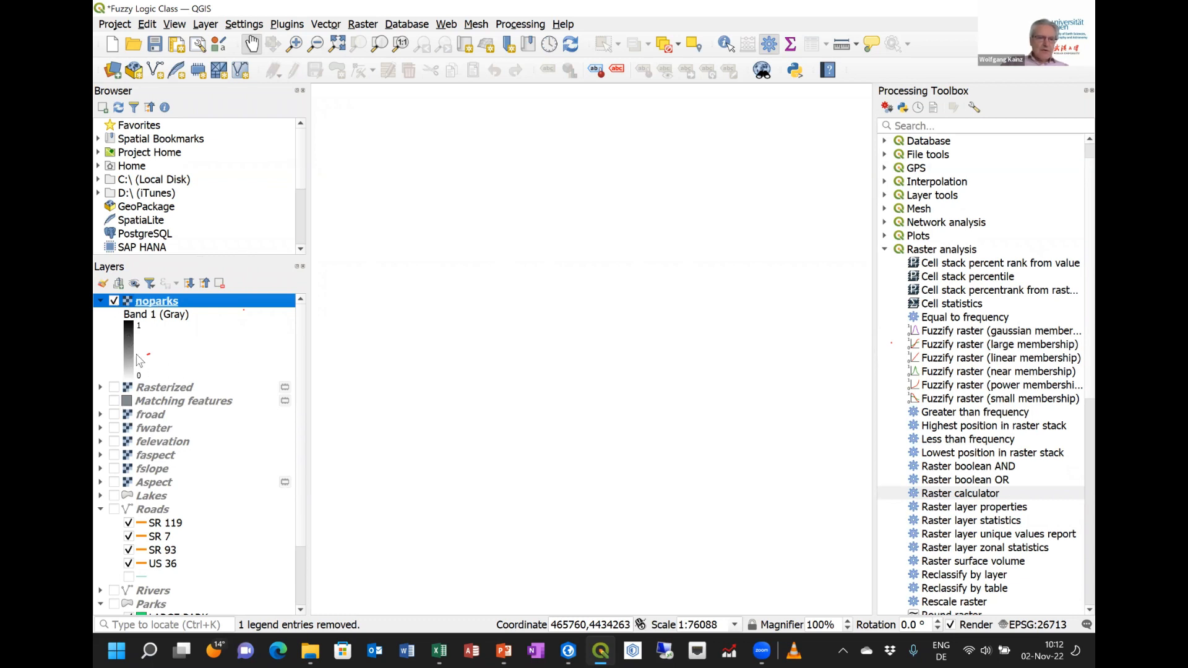
click(114, 301)
click(113, 301)
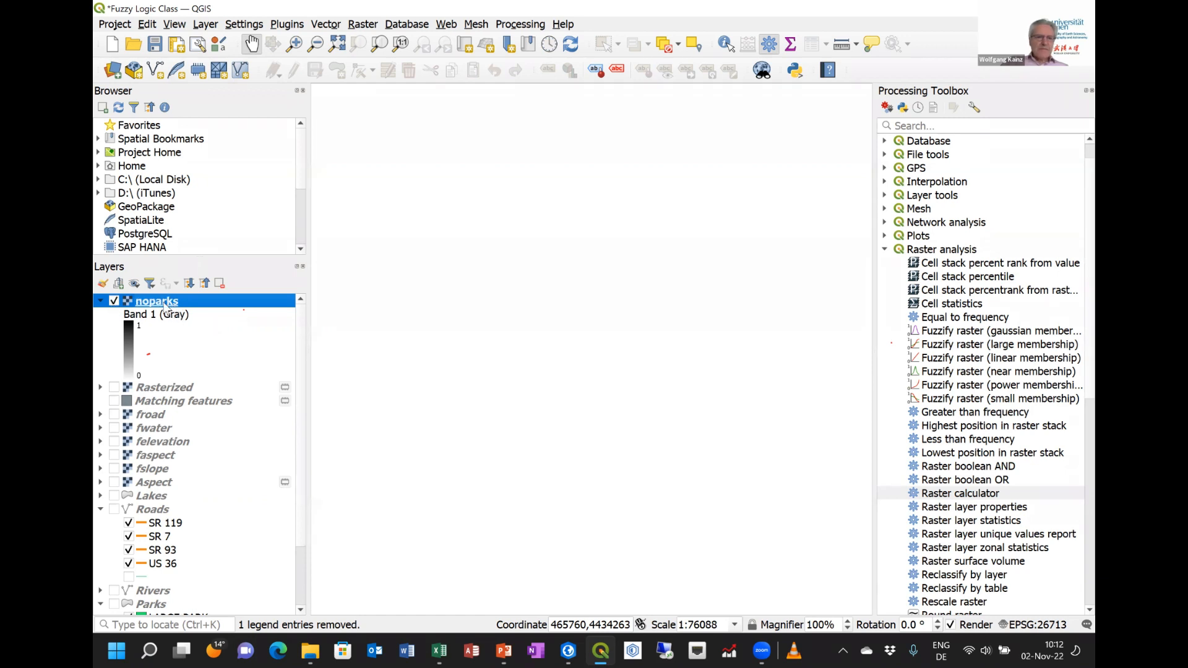
click(114, 302)
Remove the noparks layer from the project
right_click(171, 303)
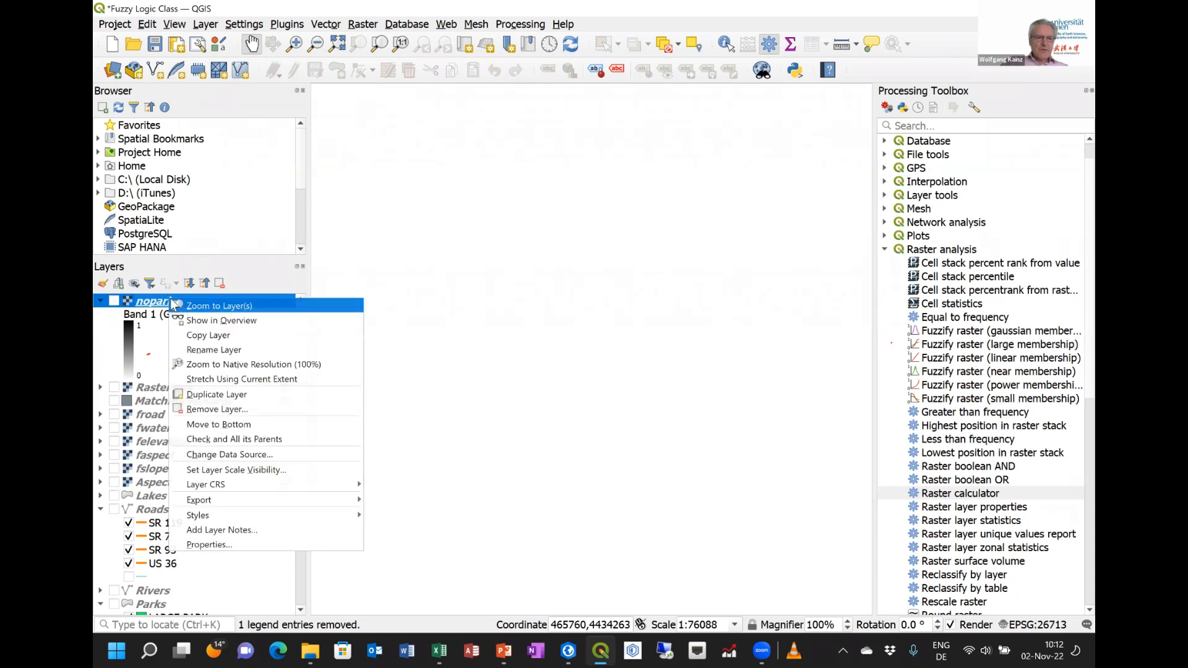
click(221, 411)
click(611, 343)
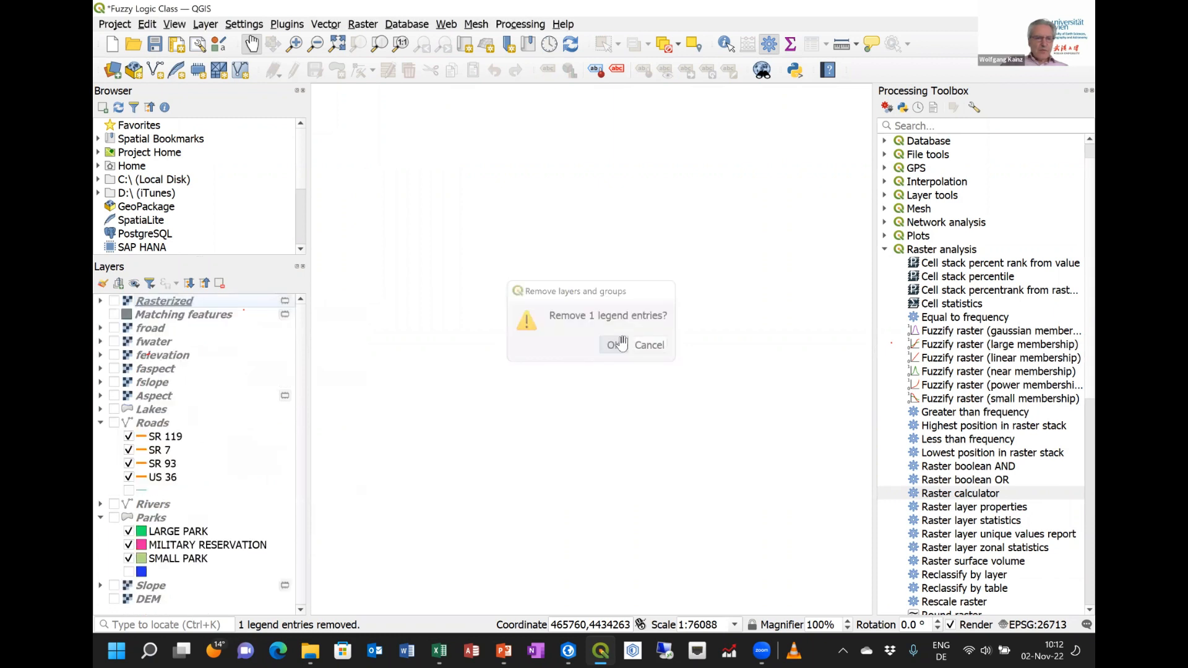
Display the Rasterized layer briefly to check its content, and hide it again
click(124, 303)
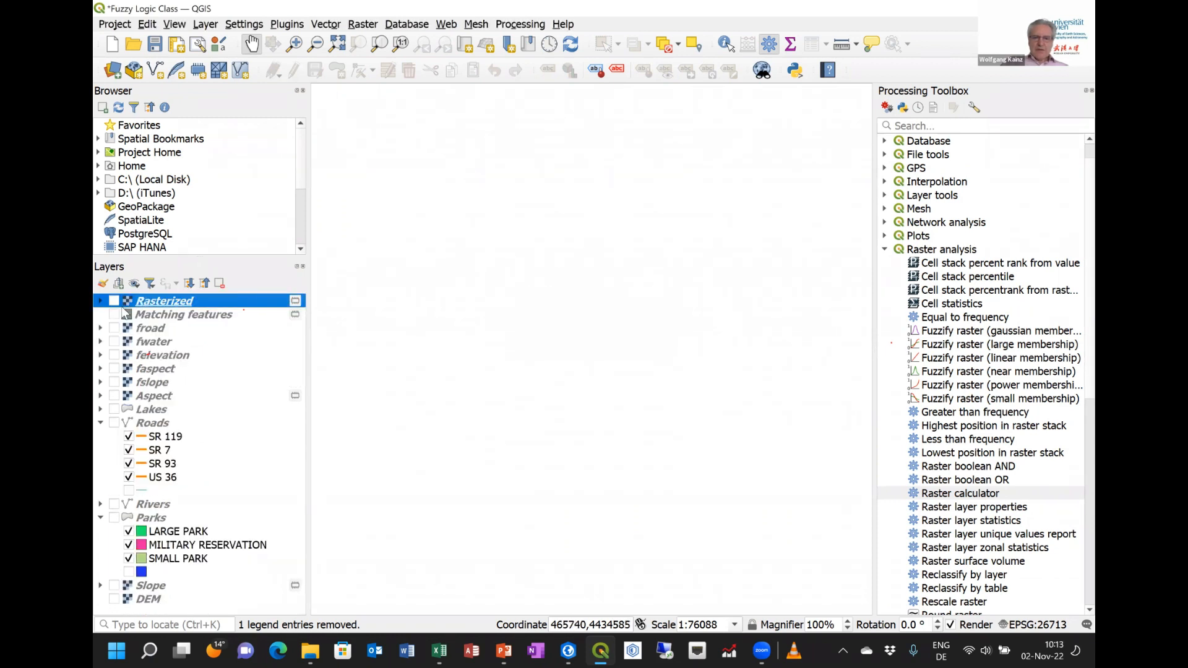
click(114, 302)
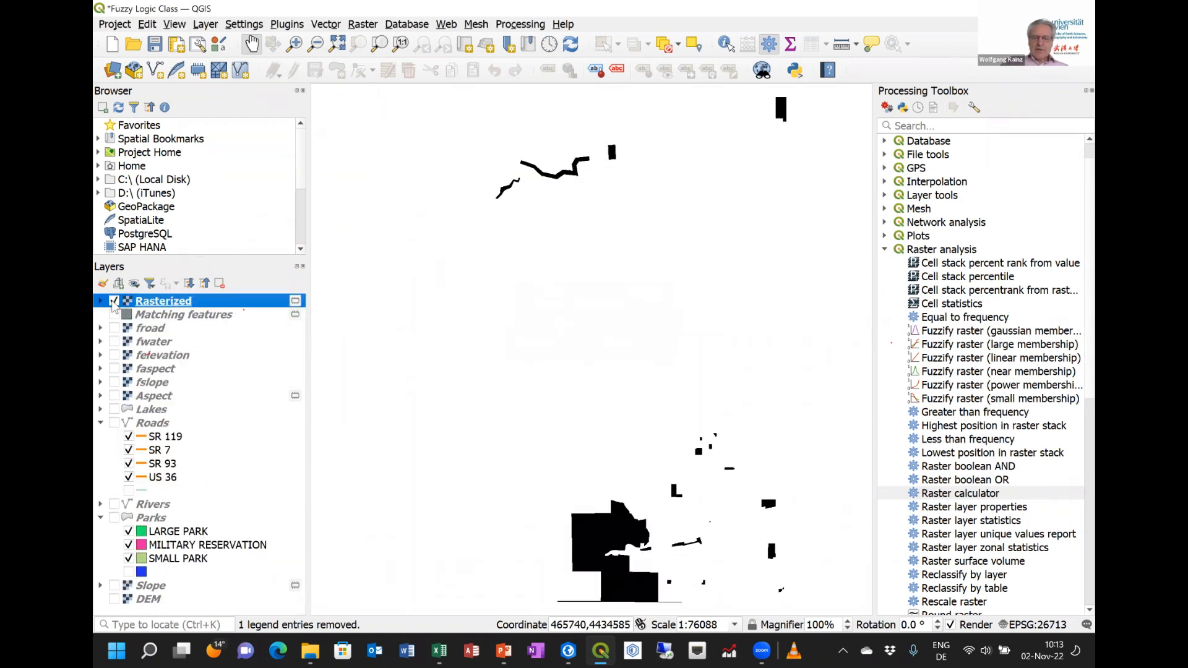
click(114, 302)
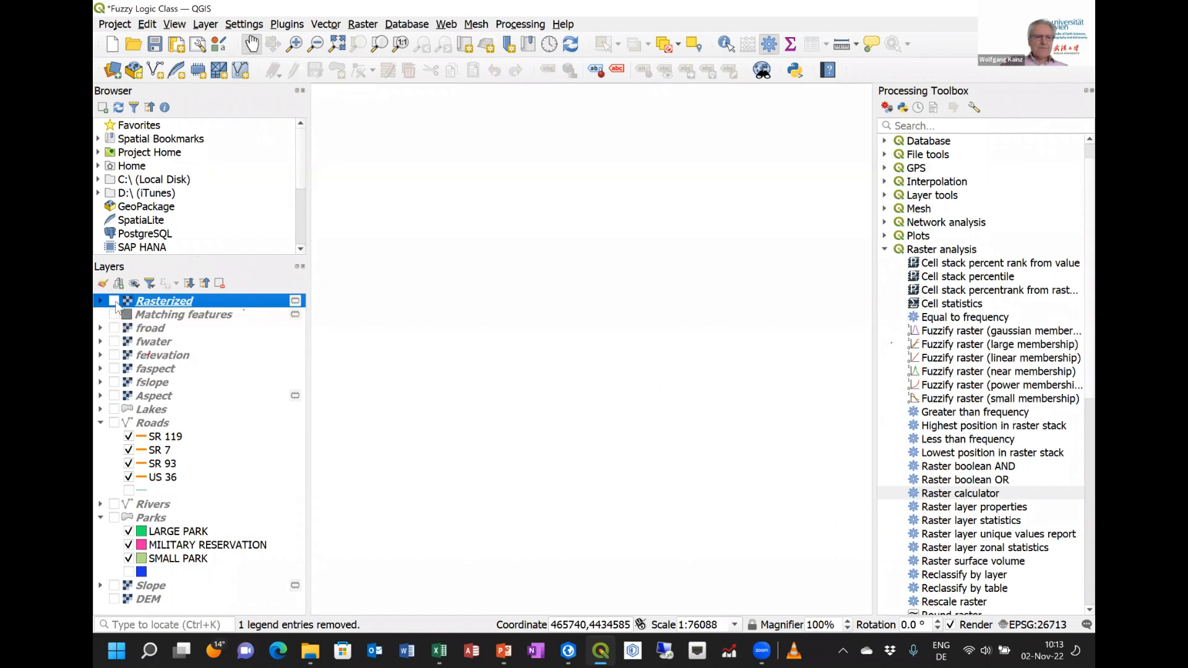
Open the standard Raster Calculator for raster layers and build the expression if ( "Rasterized@1" = 1, 0, 1)
click(358, 25)
click(395, 38)
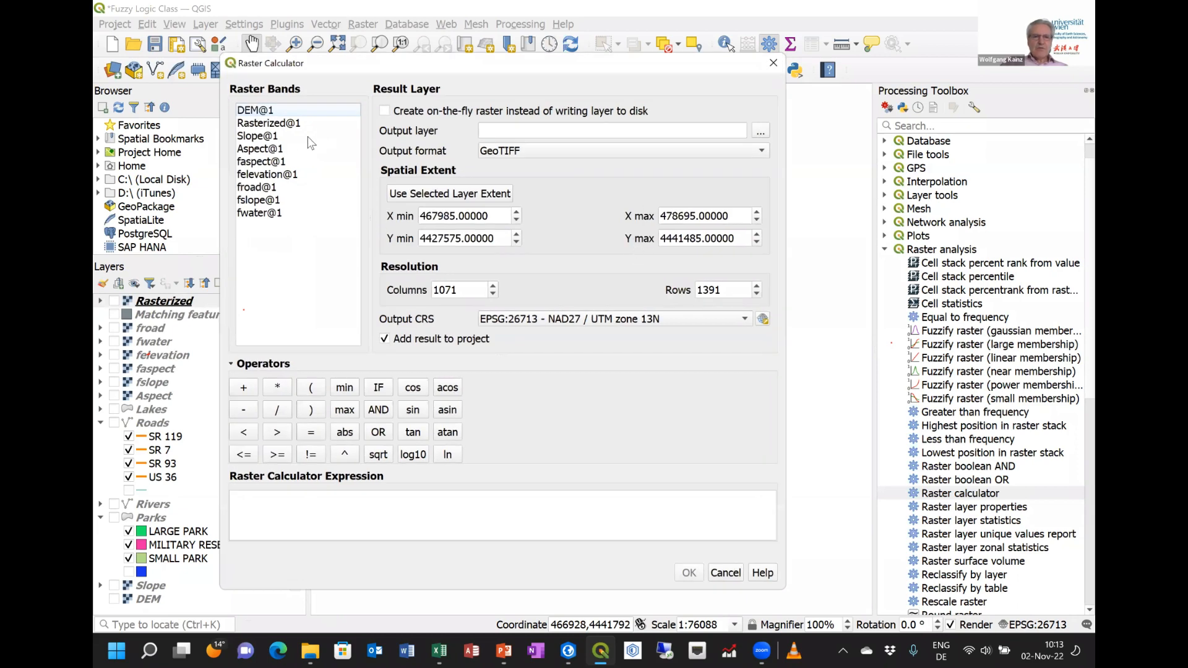
click(292, 123)
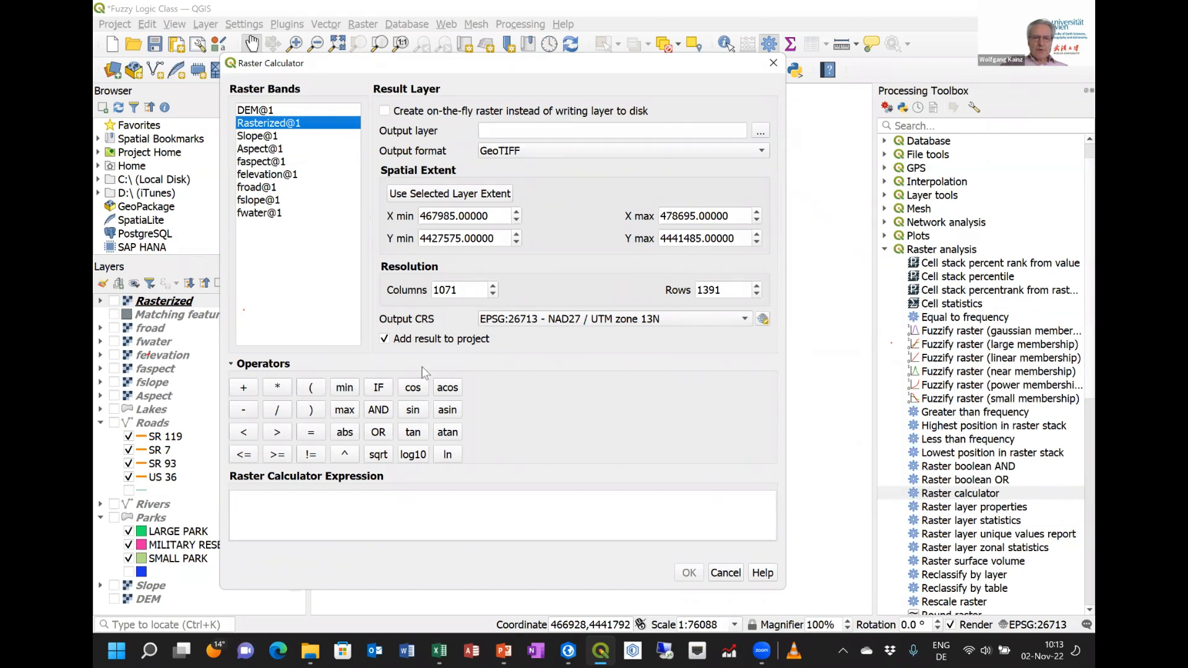
click(357, 498)
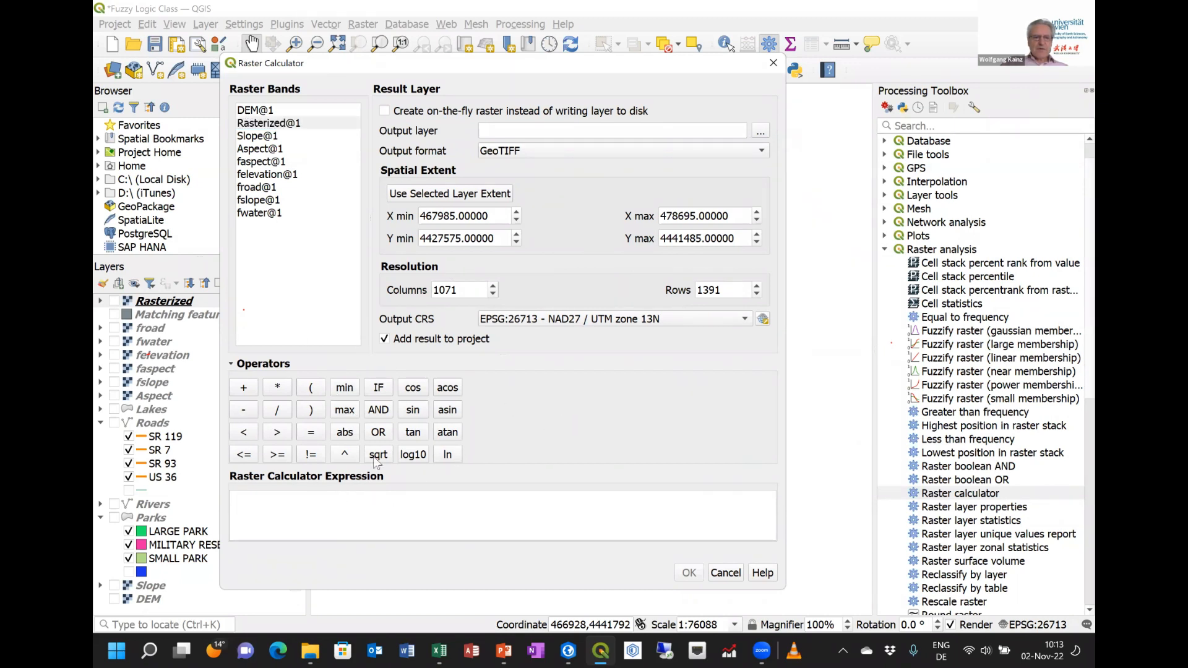
click(379, 389)
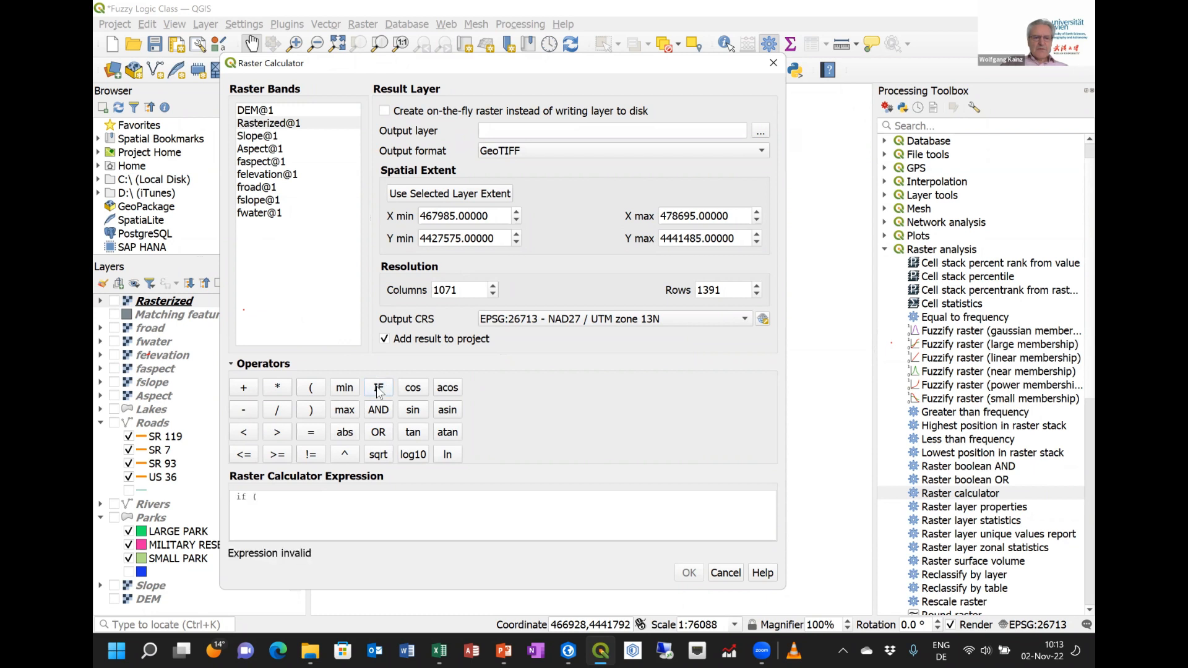
click(279, 126)
double_click(284, 125)
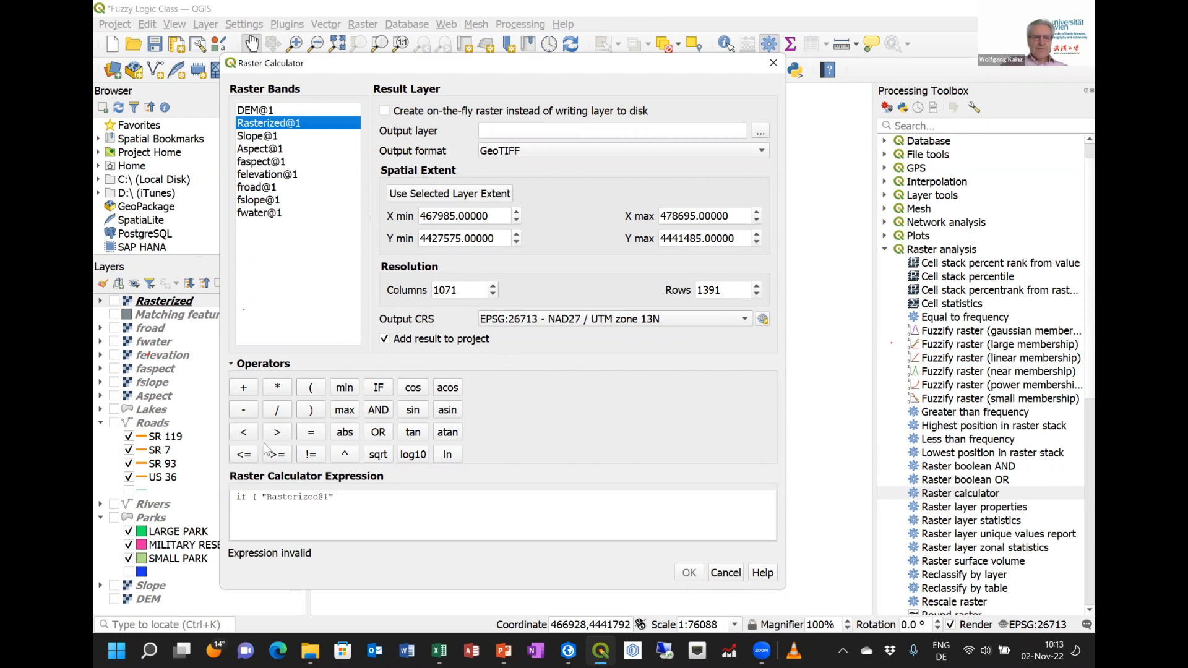
click(311, 432)
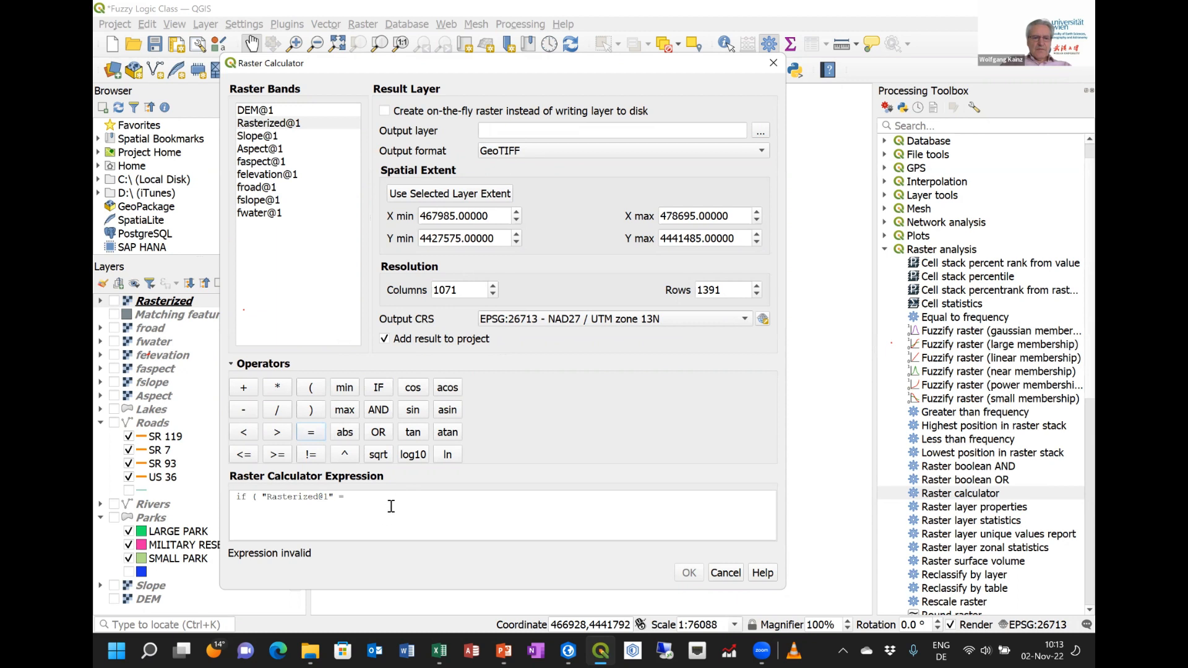
text(1, 0, 1))
Set the output layer to the existing nopark.tif in the Figures folder, overwrite it, and run the raster calculation
click(759, 131)
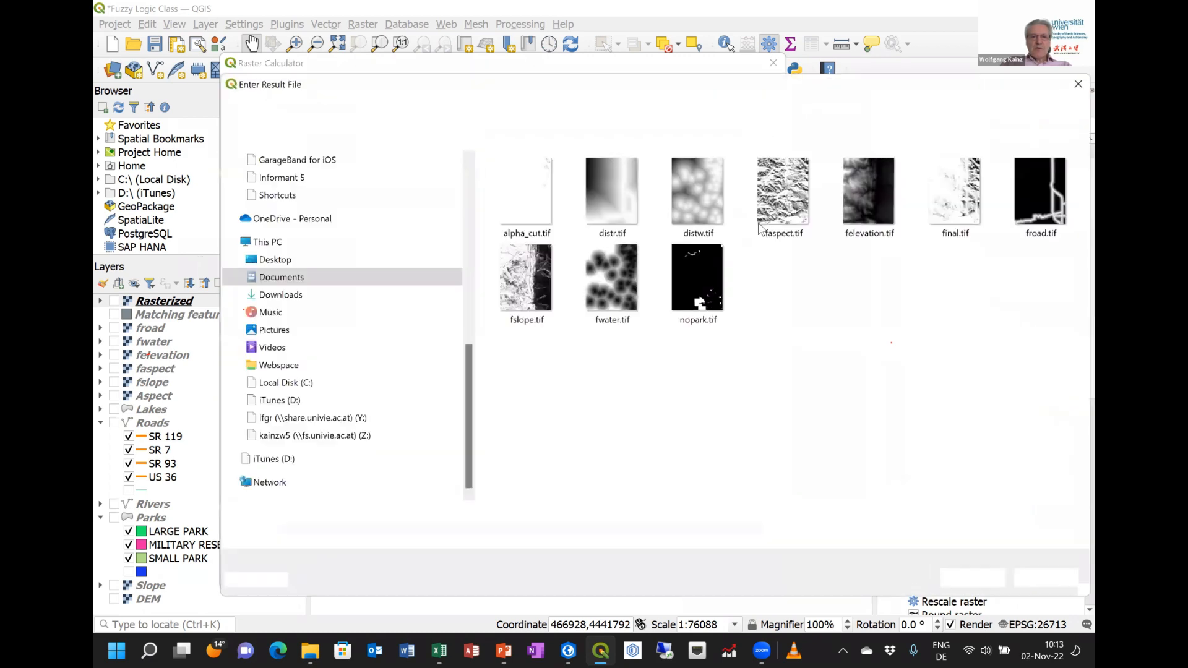
click(698, 281)
click(984, 580)
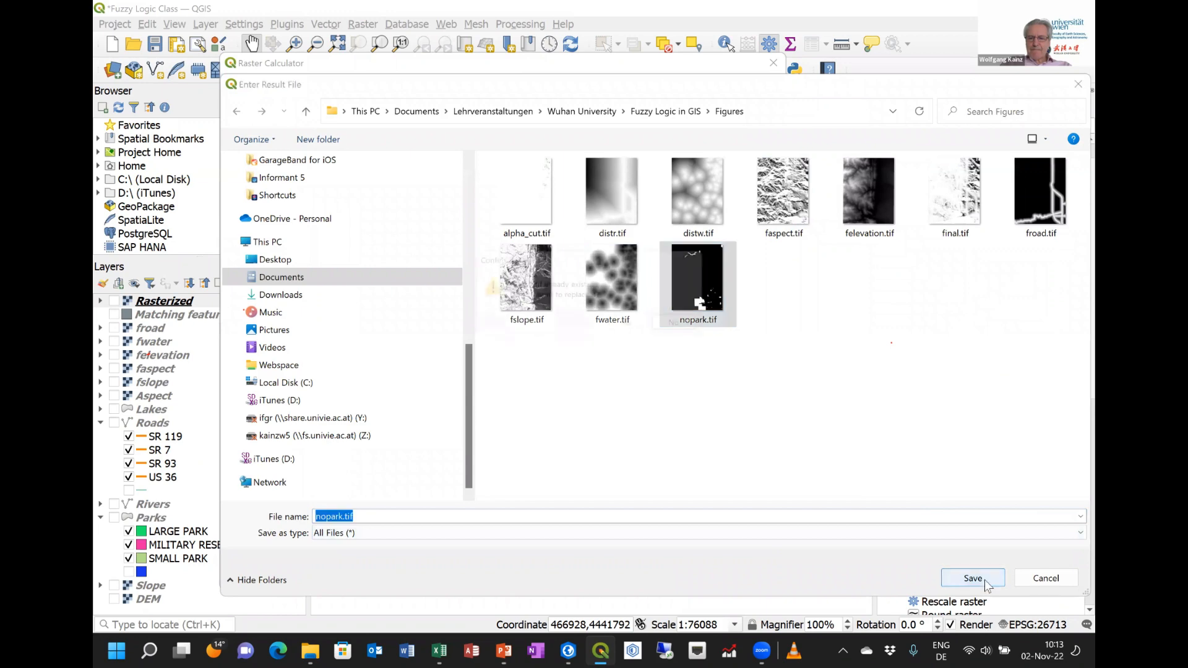
click(631, 327)
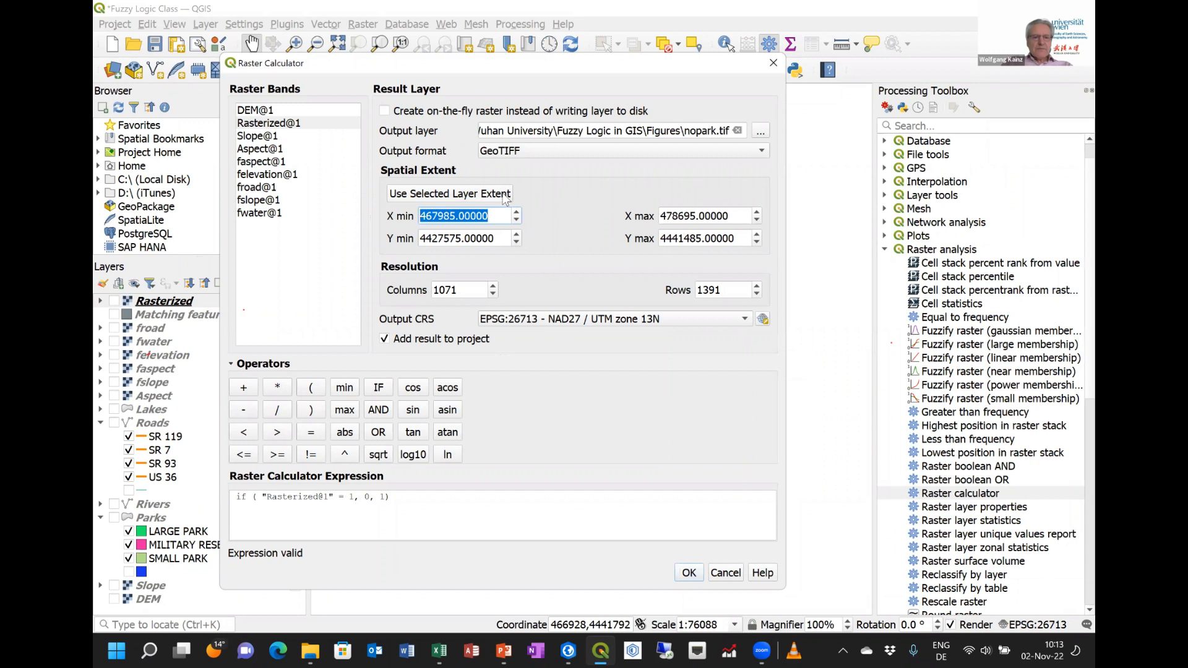
click(689, 573)
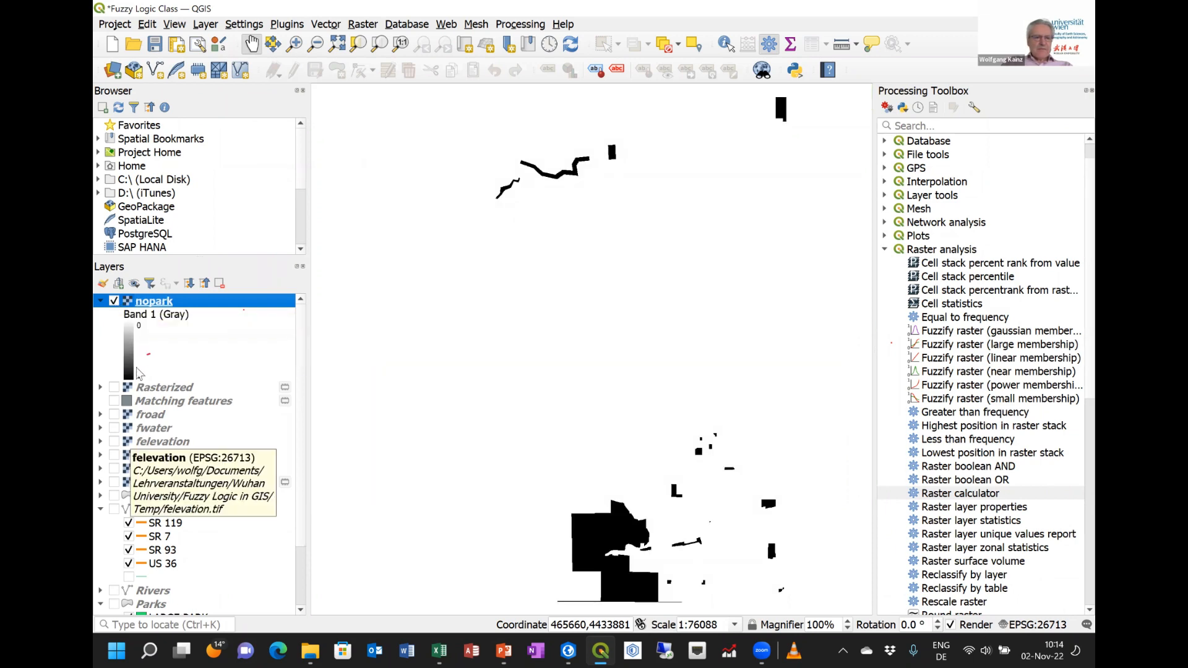
Set the nopark layer's colour gradient to White to Black in its symbology and apply it
double_click(131, 354)
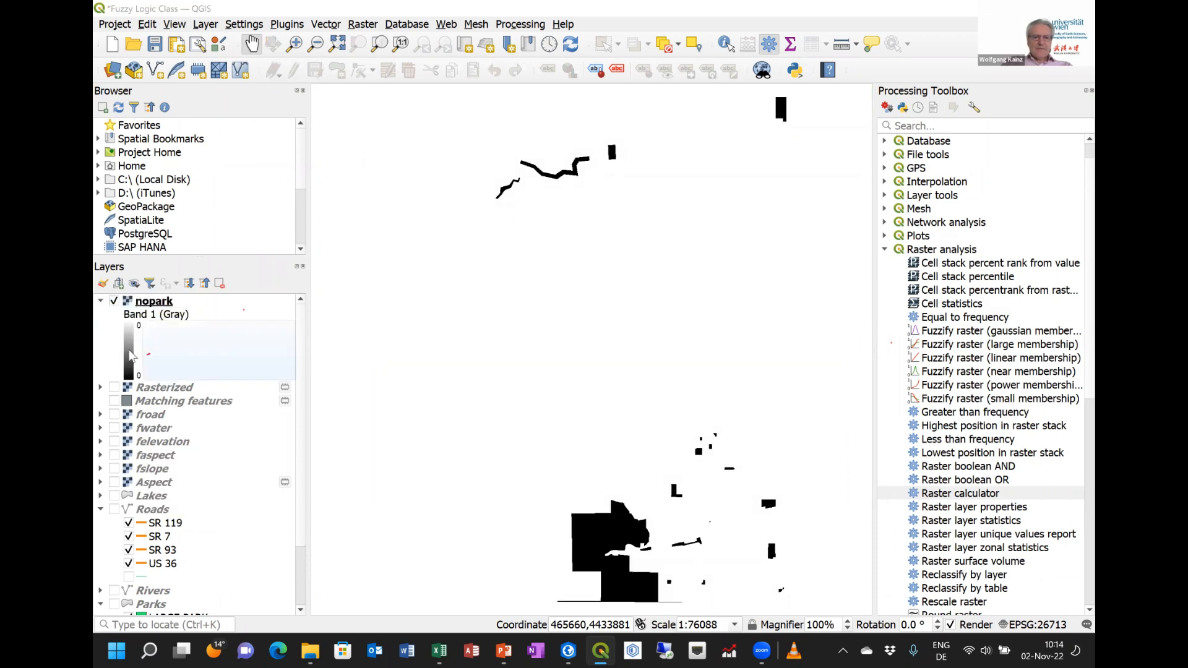
click(622, 154)
click(625, 168)
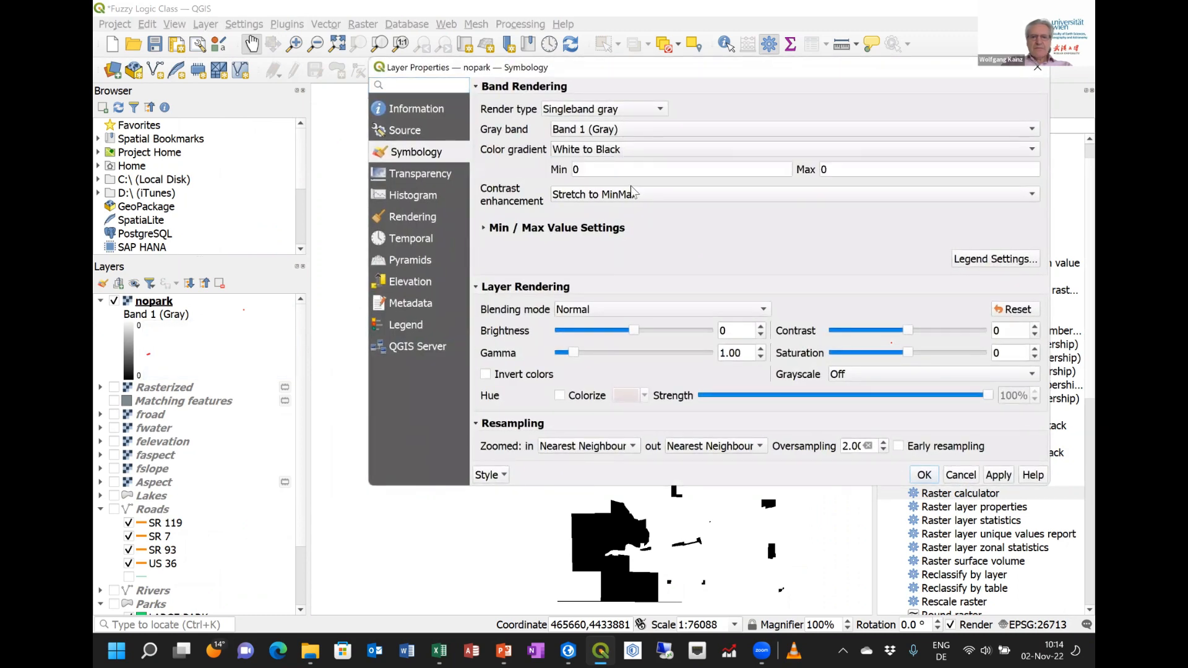
click(924, 475)
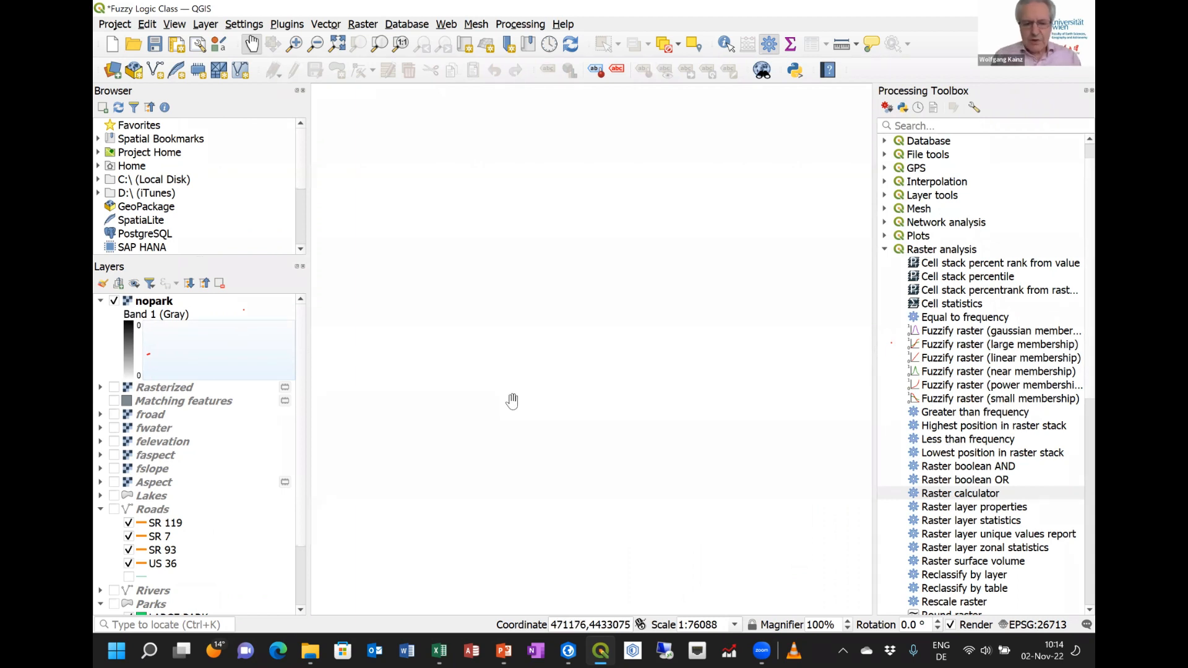
Switch to PowerPoint to review the slides on re-classifying the raster and computing the final result, and return to QGIS
click(498, 647)
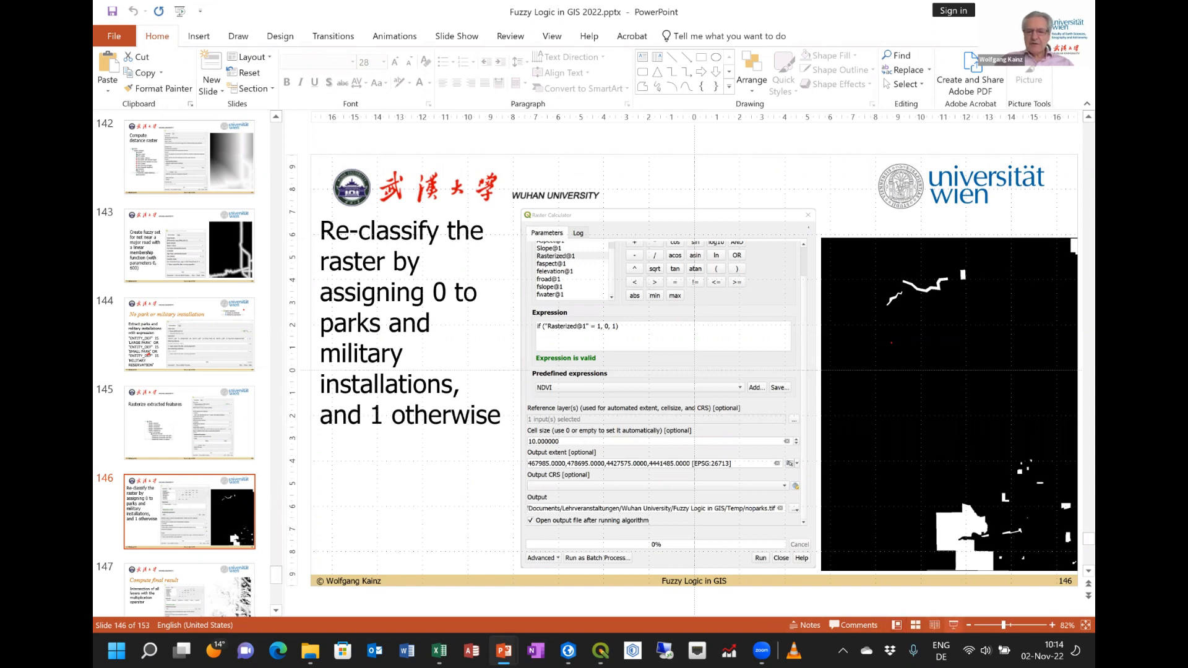
click(953, 624)
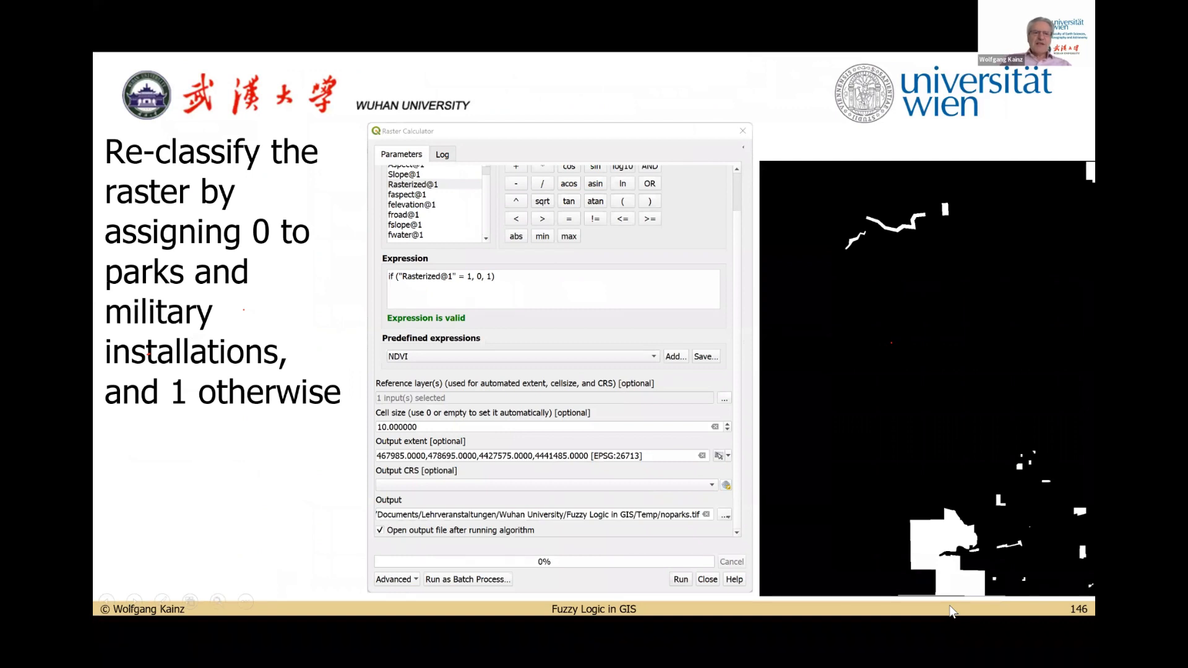
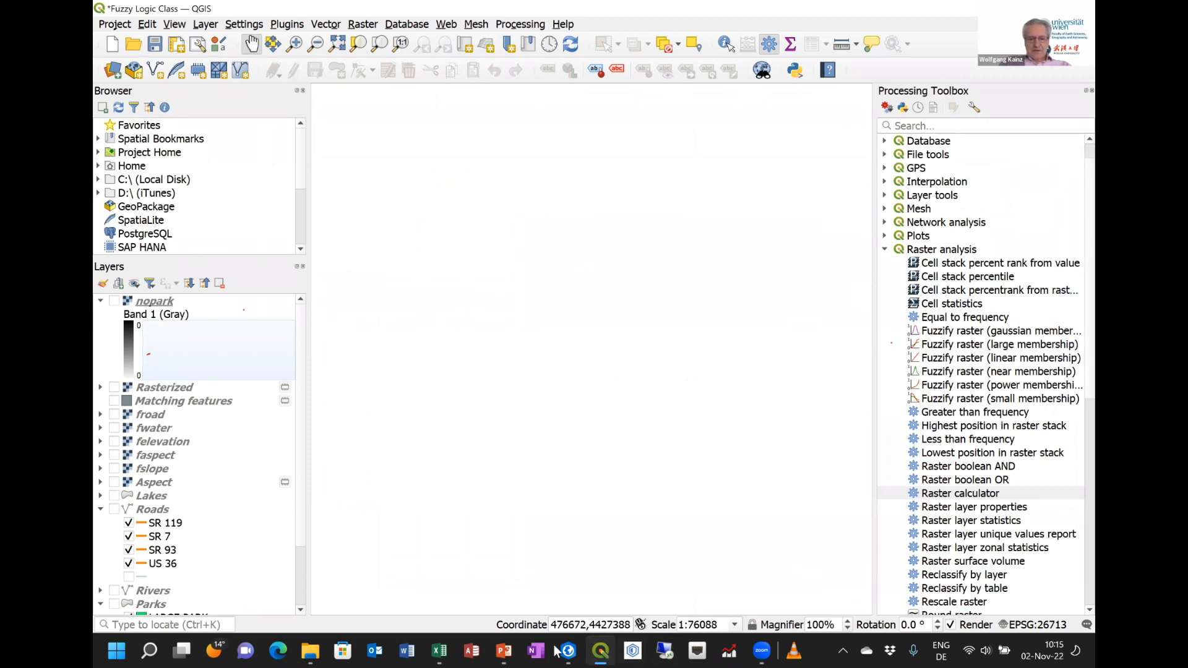
click(503, 650)
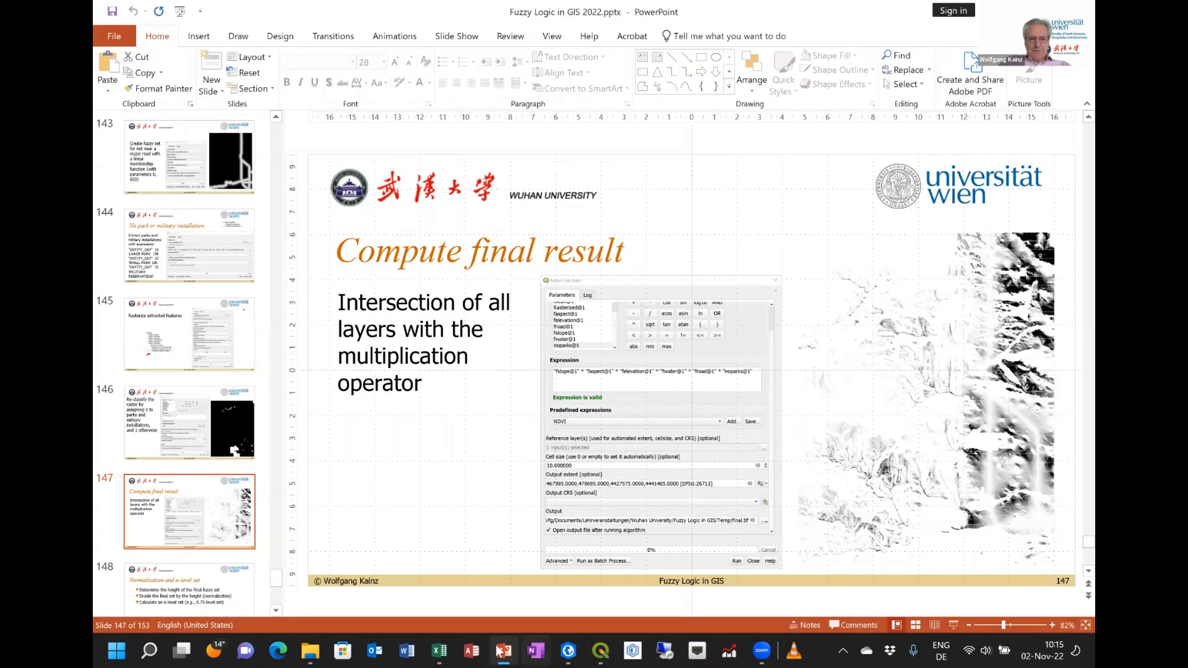
key(super+Down)
key(super+Down)
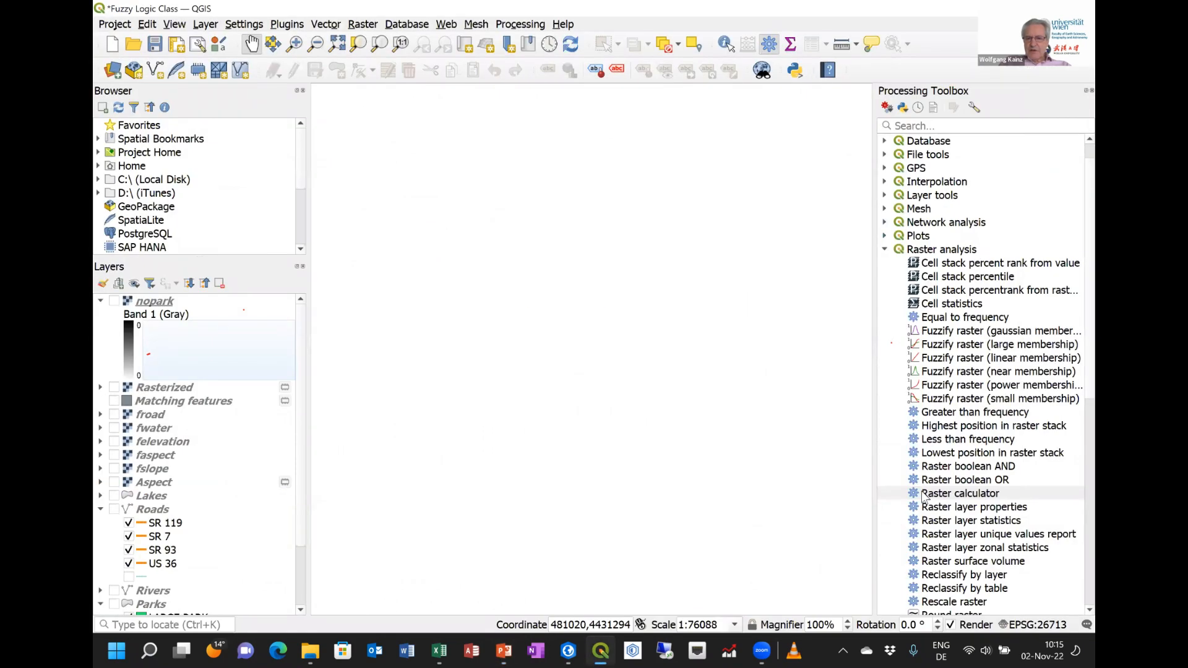
Open the Processing Toolbox raster calculator and start the expression with "faspect@1" * "felevation@1"
double_click(983, 493)
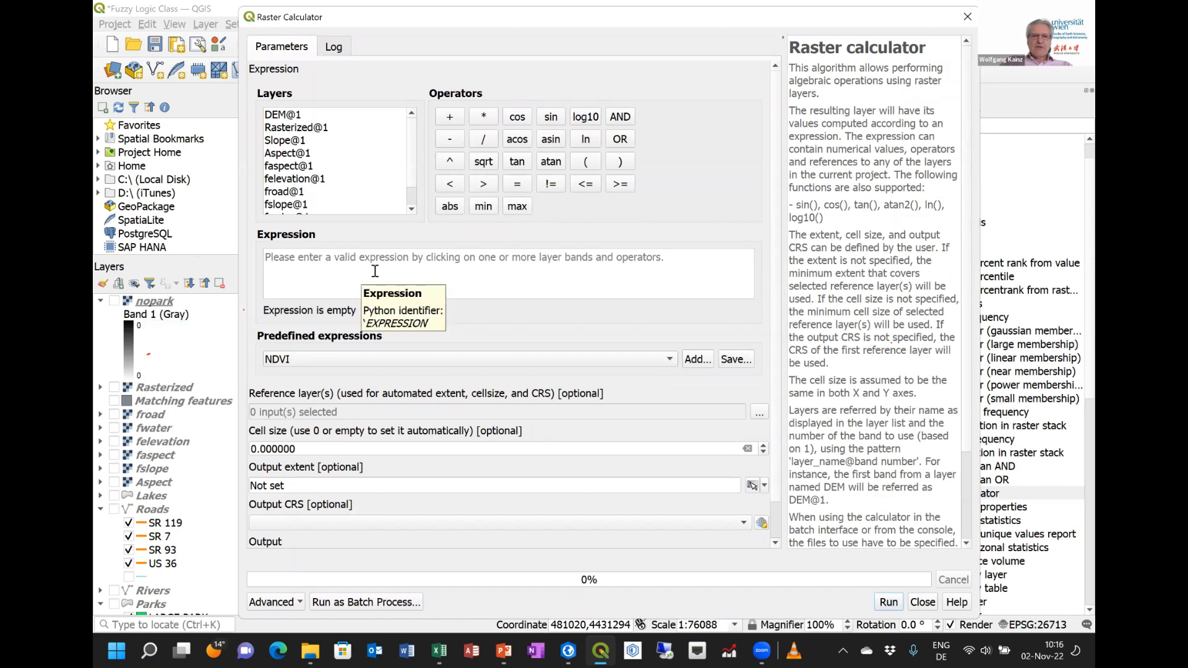
click(411, 209)
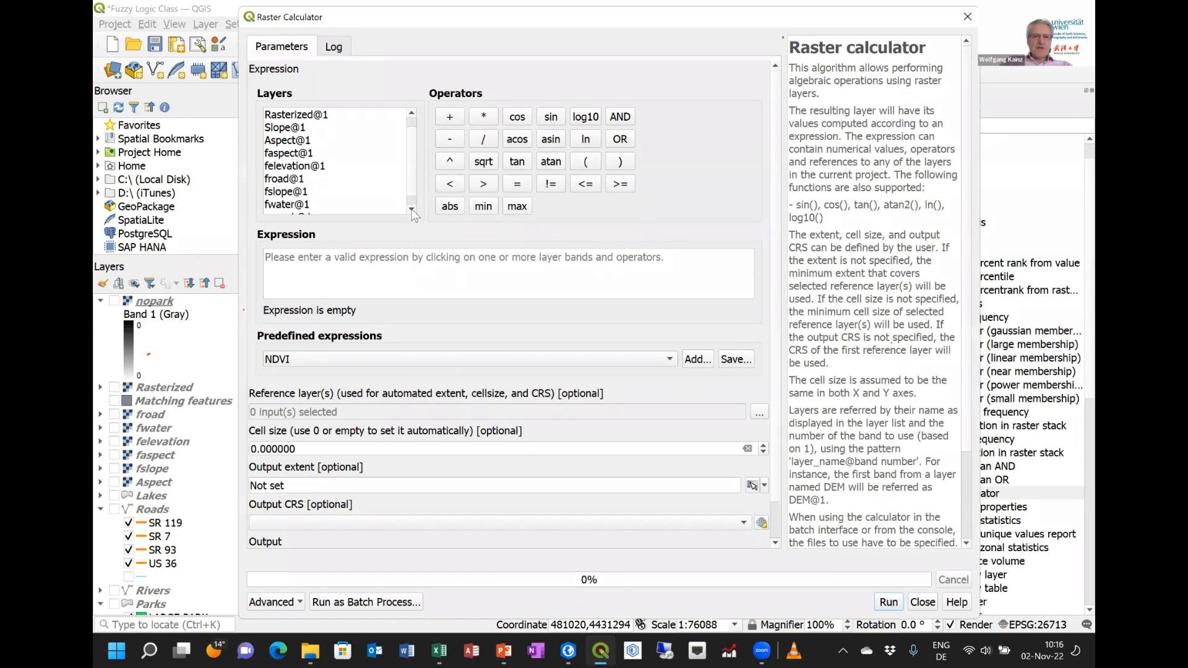
click(411, 209)
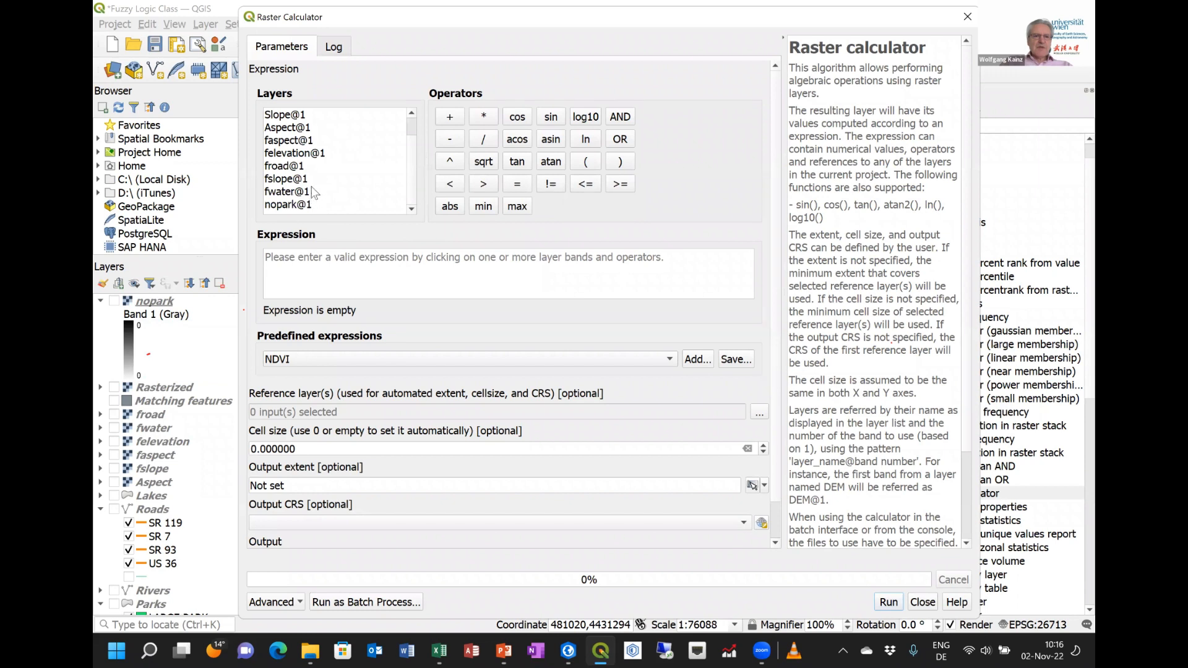
scroll(315, 183, up, 1)
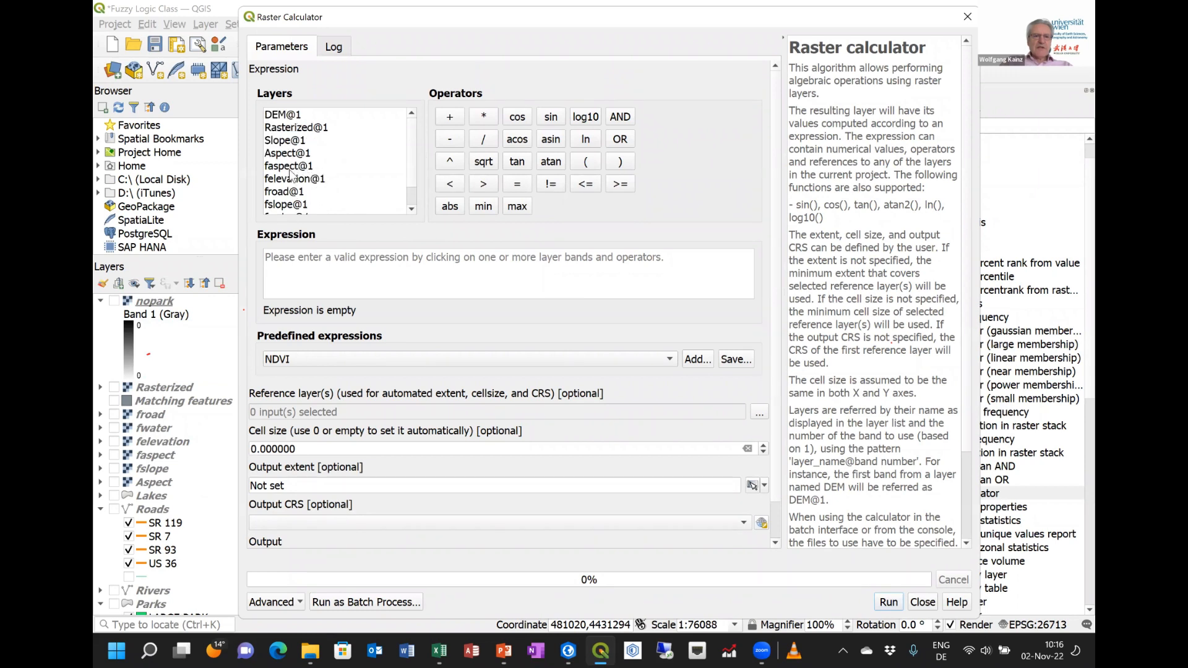
double_click(289, 167)
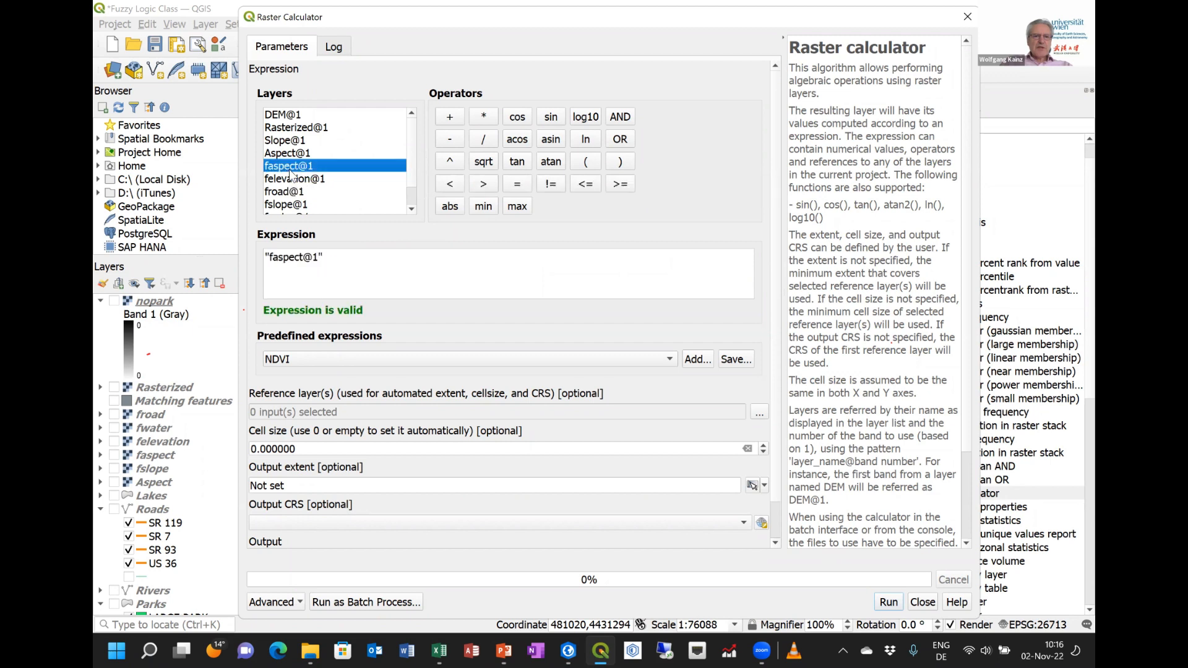
click(483, 120)
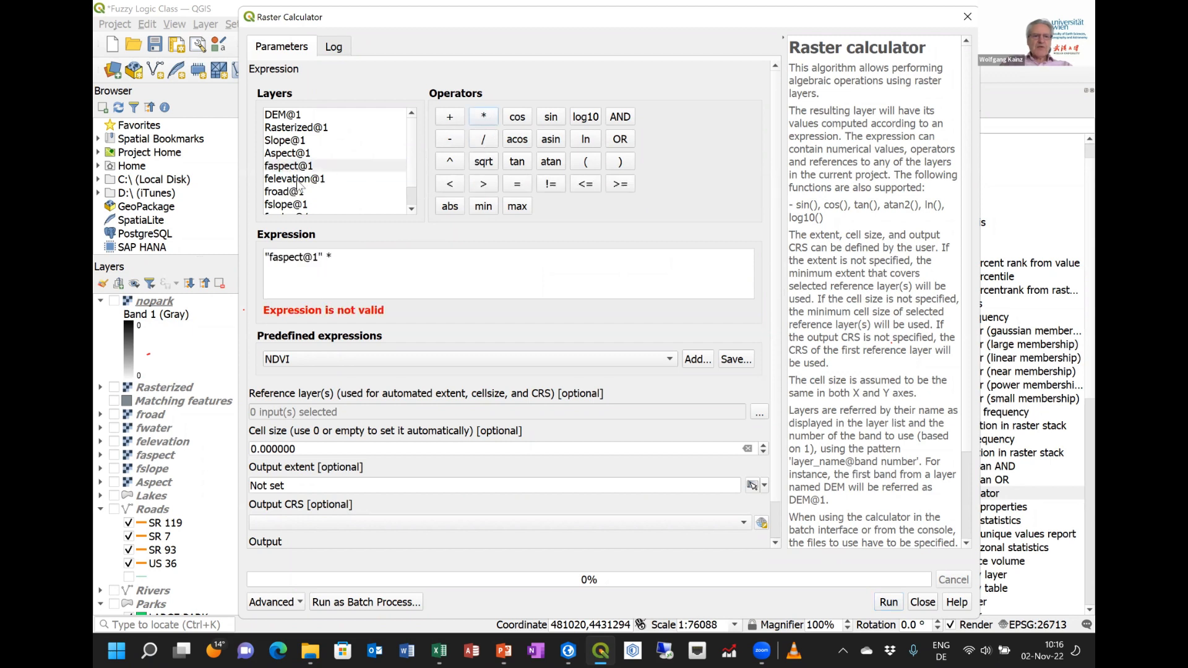
click(297, 180)
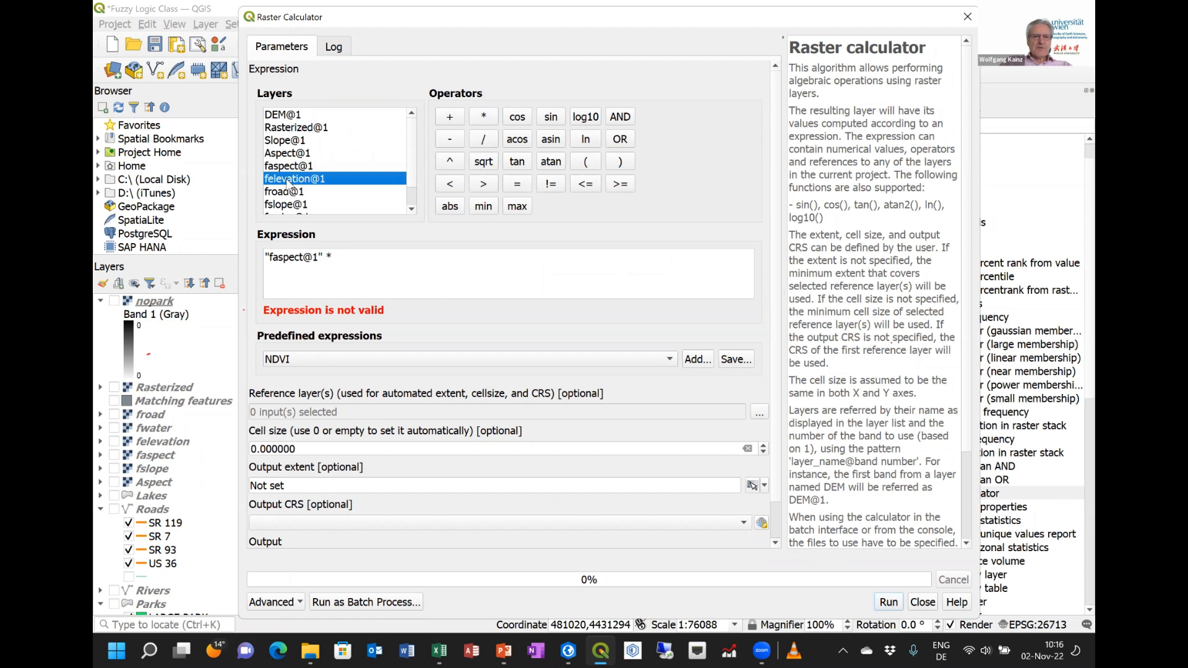
double_click(295, 182)
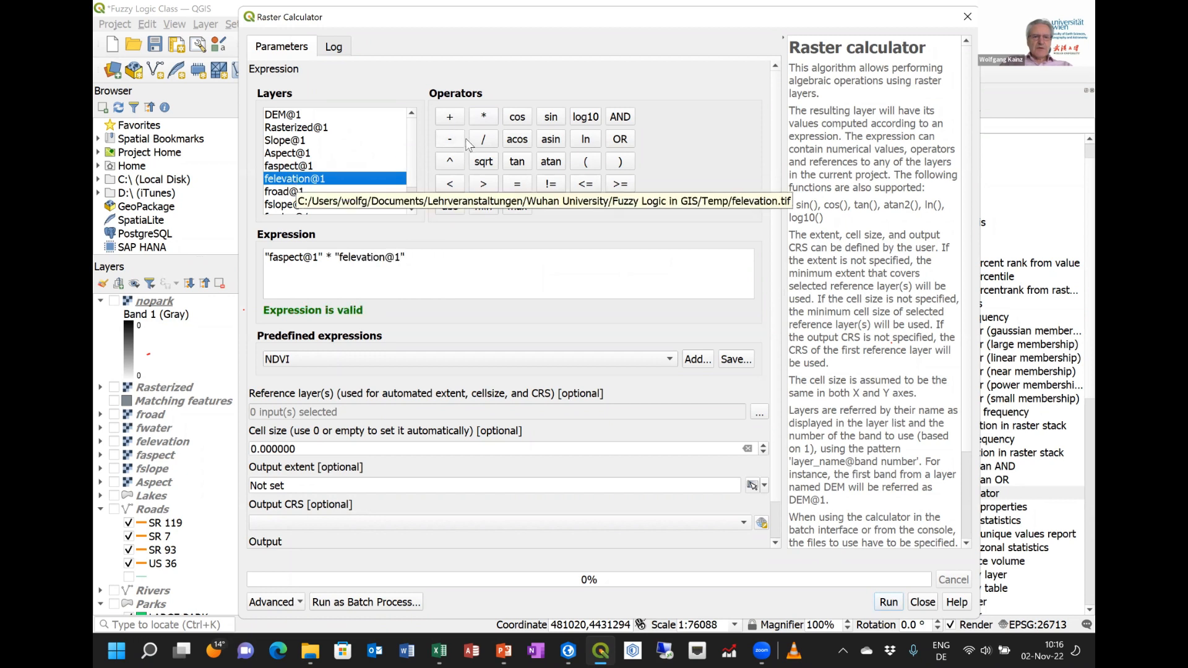
Extend the expression by multiplying it with "froad@1", "fslope@1" and "fwater@1"
click(493, 120)
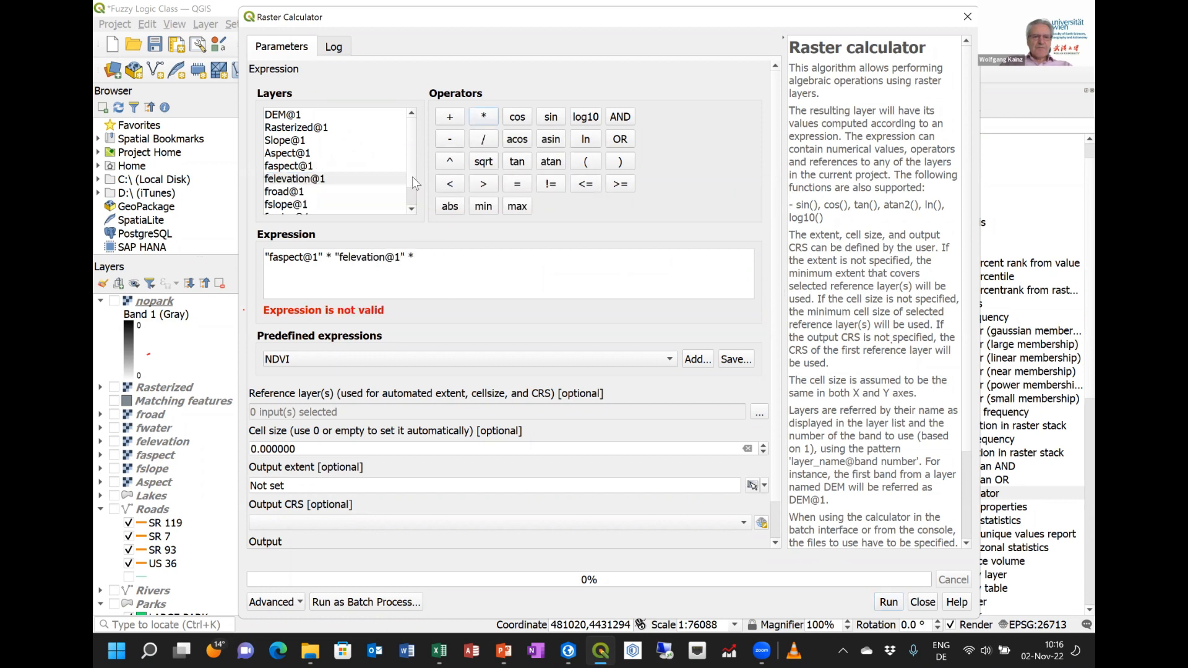
double_click(287, 193)
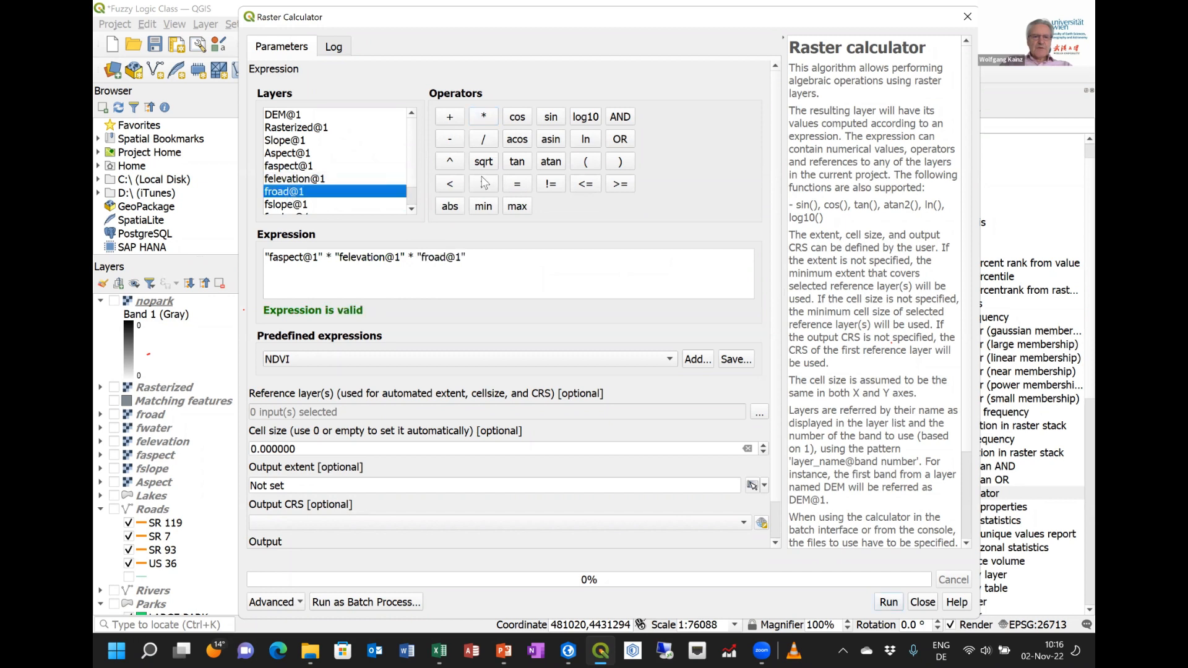
click(483, 118)
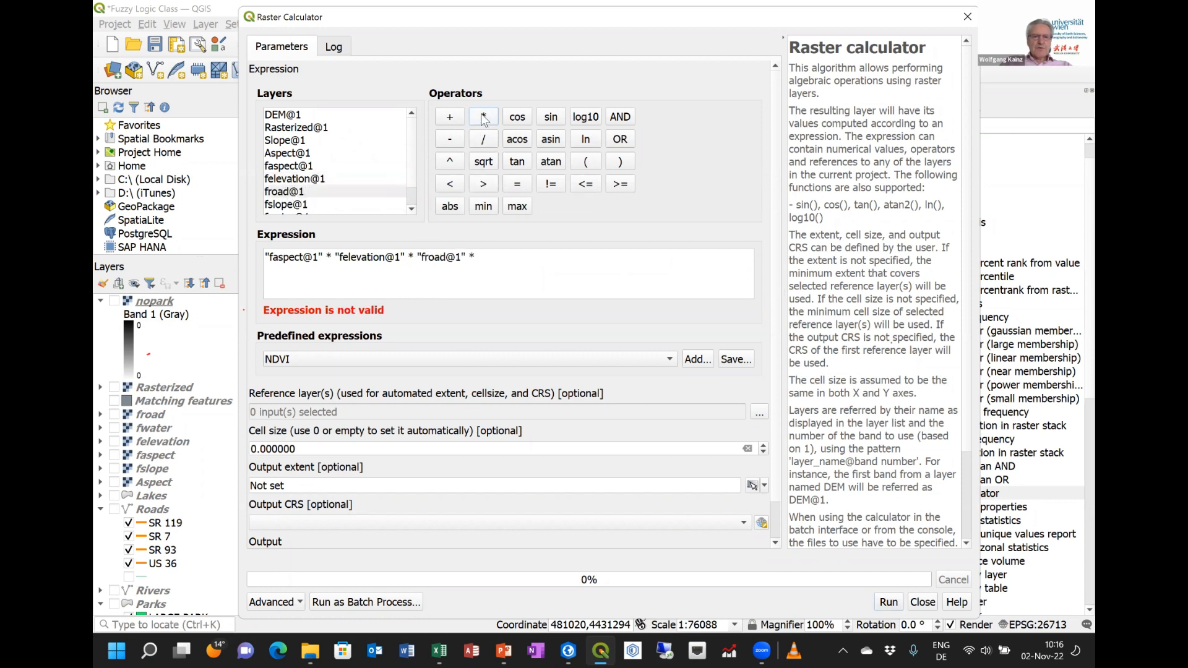
double_click(288, 205)
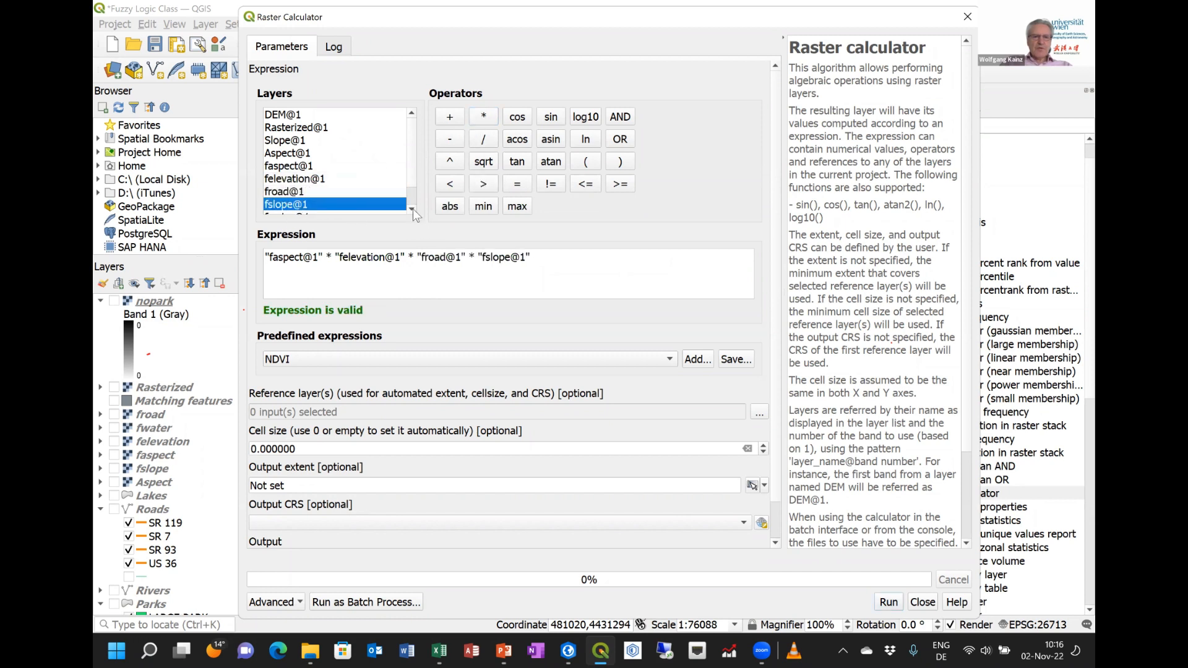
scroll(413, 209, down, 1)
click(486, 117)
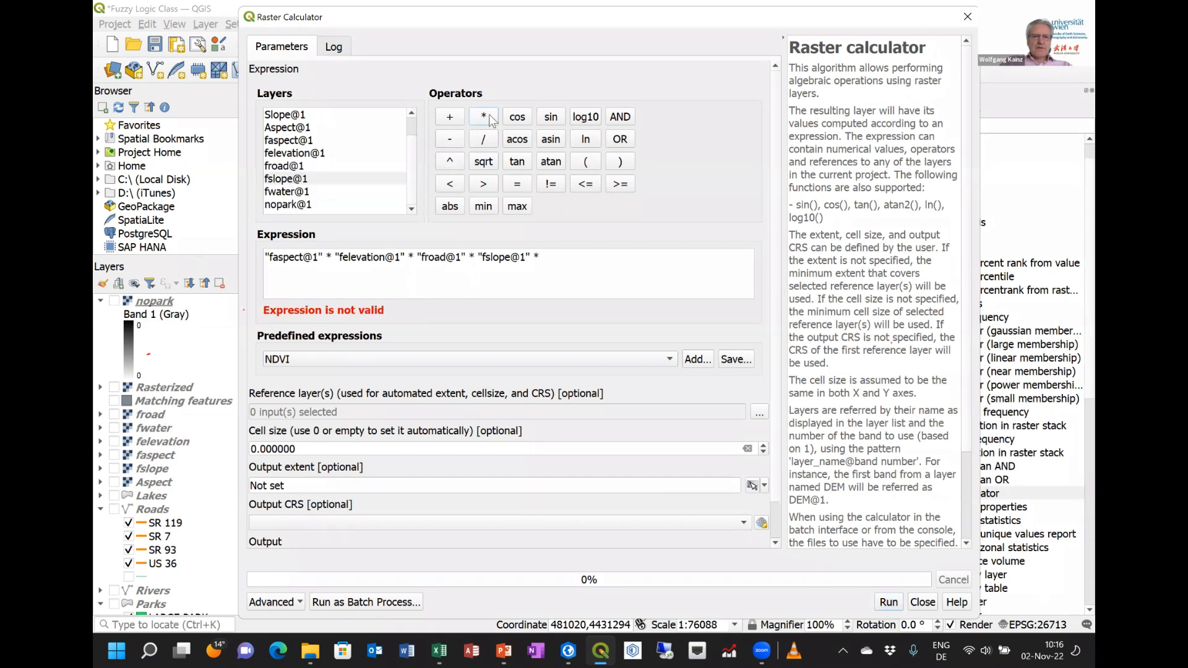
double_click(297, 192)
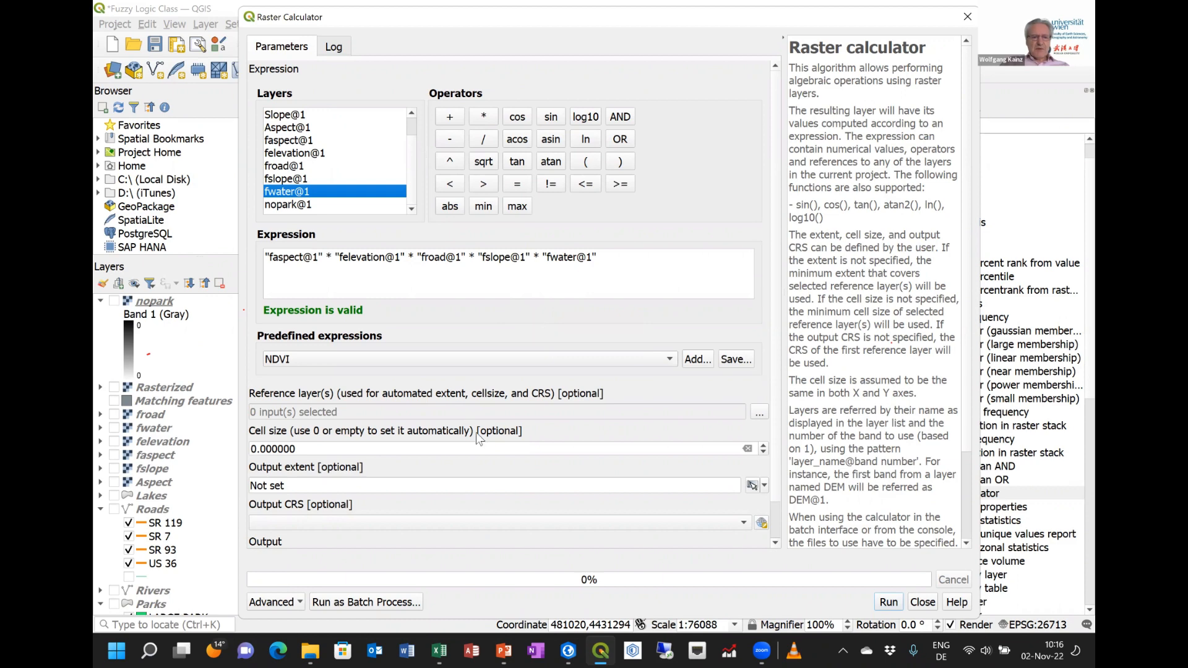
Select only the DEM layer as the reference layer for extent, cell size and CRS
click(758, 413)
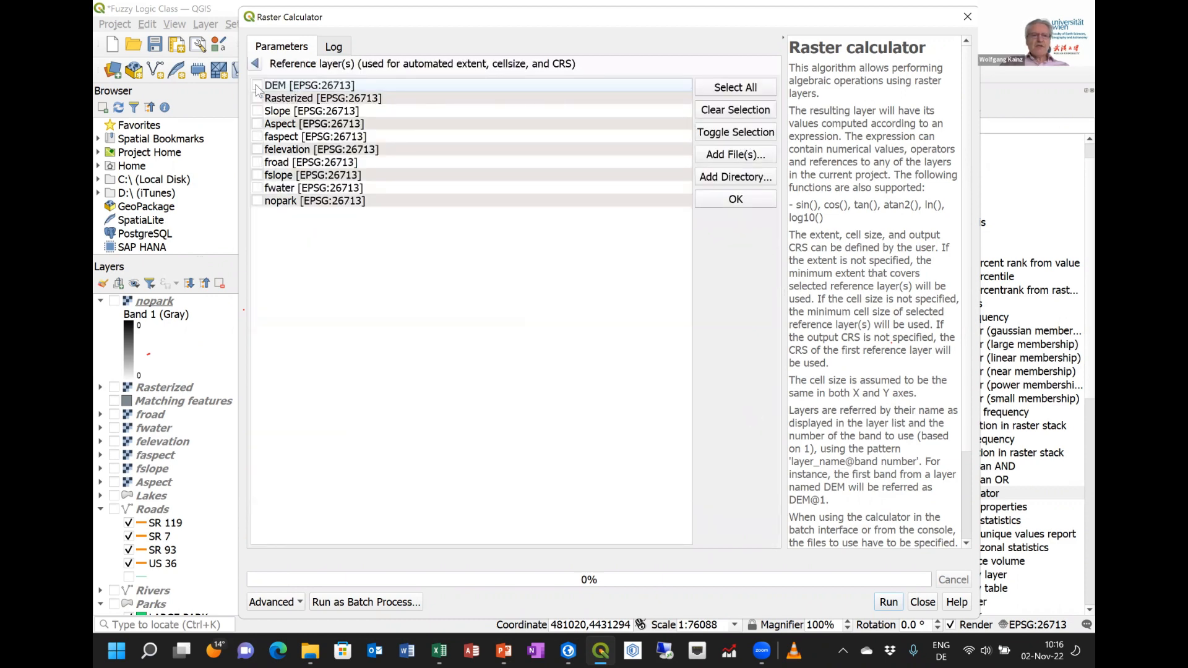
click(718, 91)
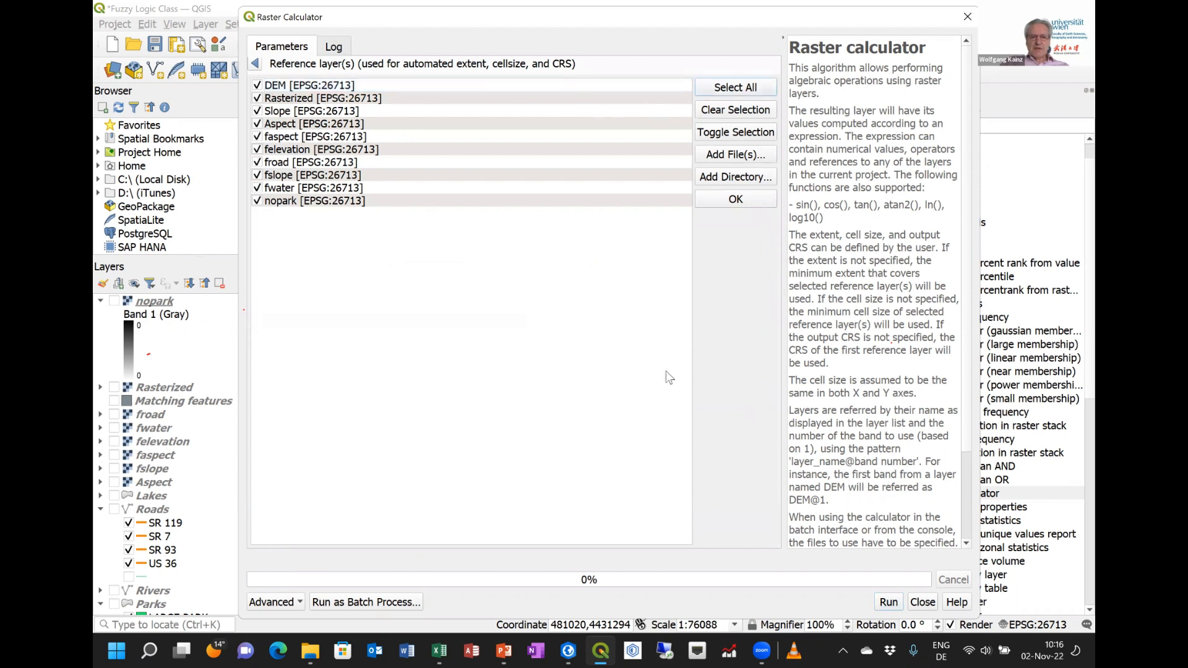
click(260, 89)
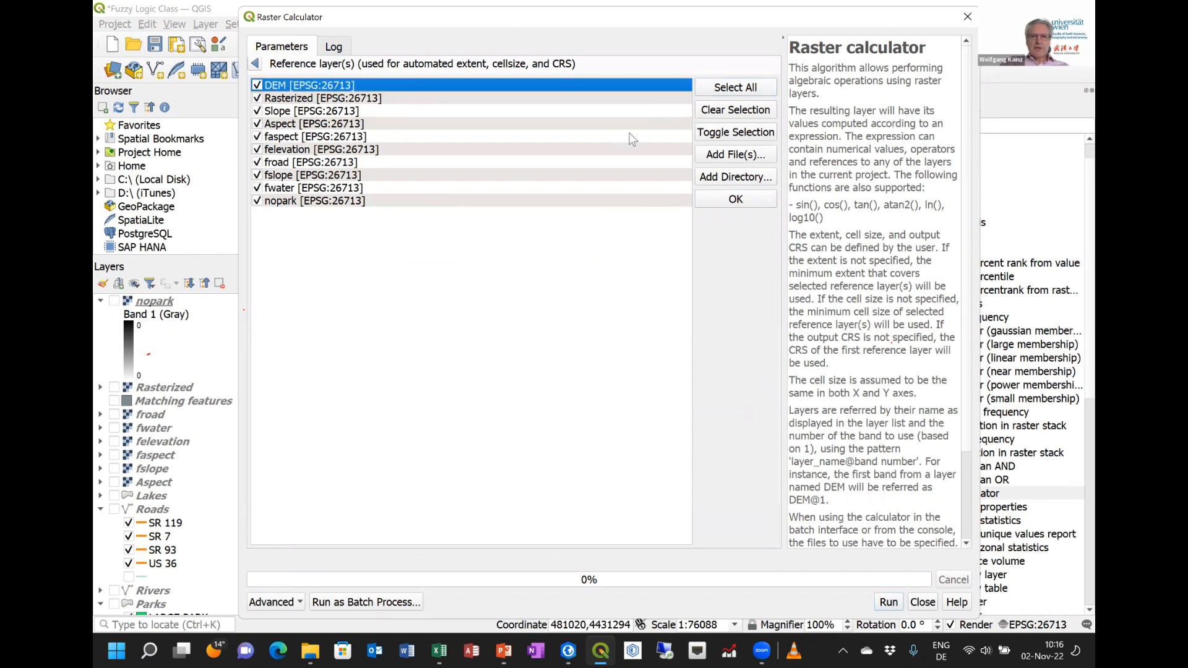
click(712, 114)
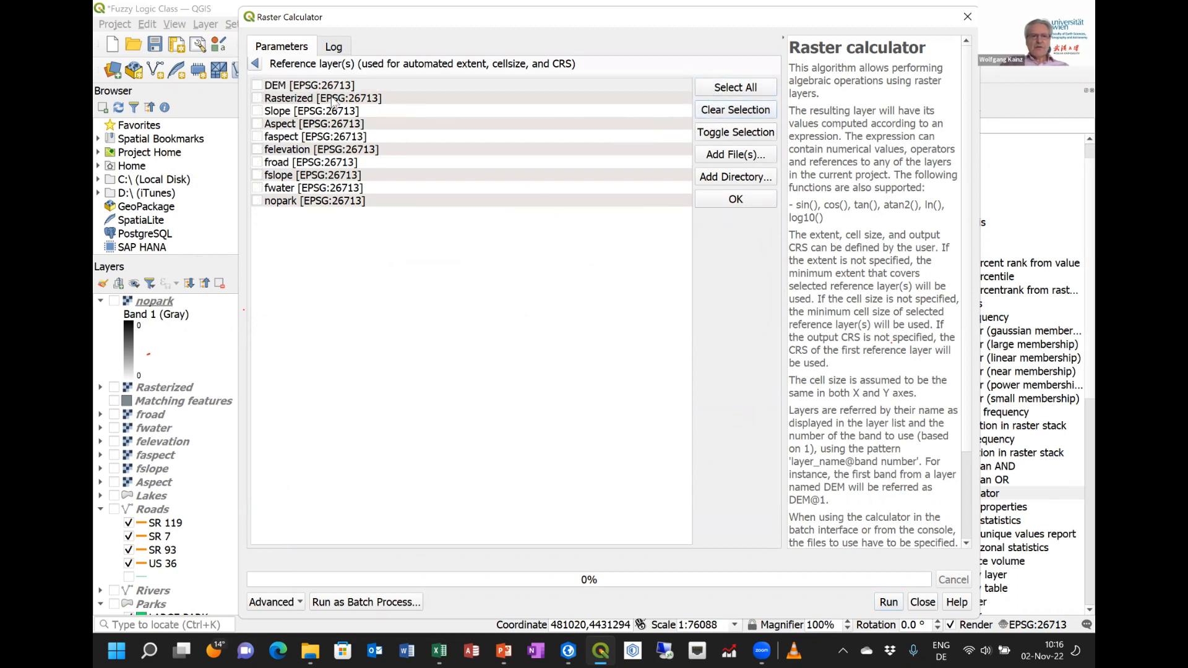
click(260, 86)
click(722, 199)
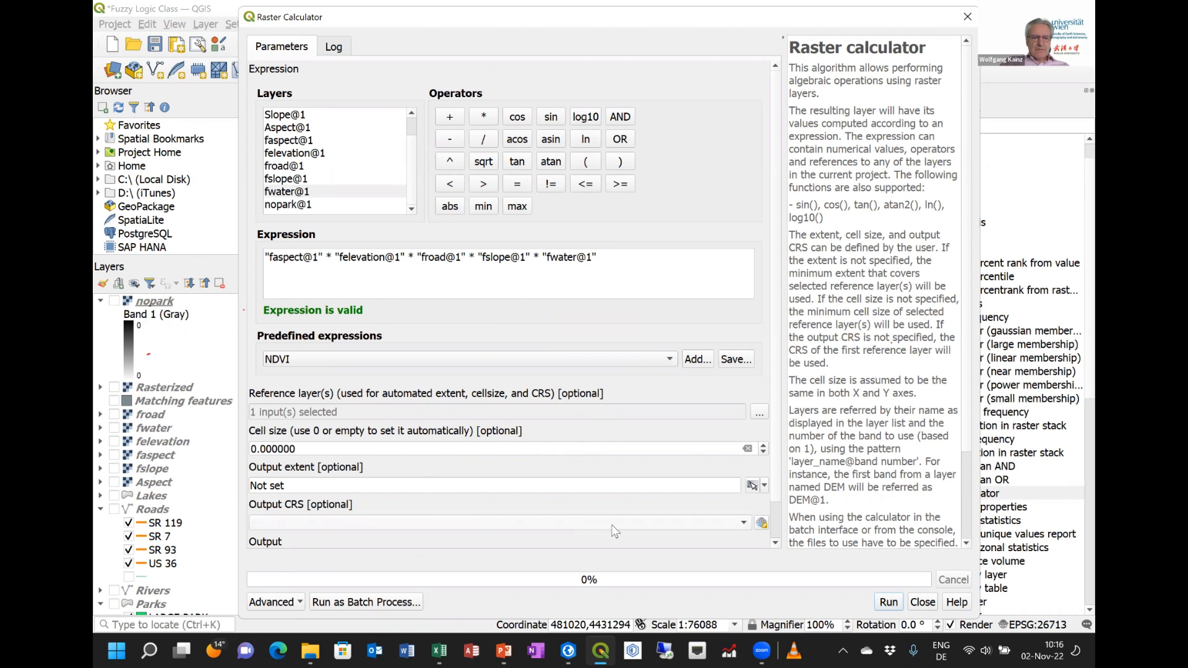
Set the output to final.tif in the Temp folder, replacing the existing file, run the raster calculation and close the dialog
click(775, 542)
click(774, 543)
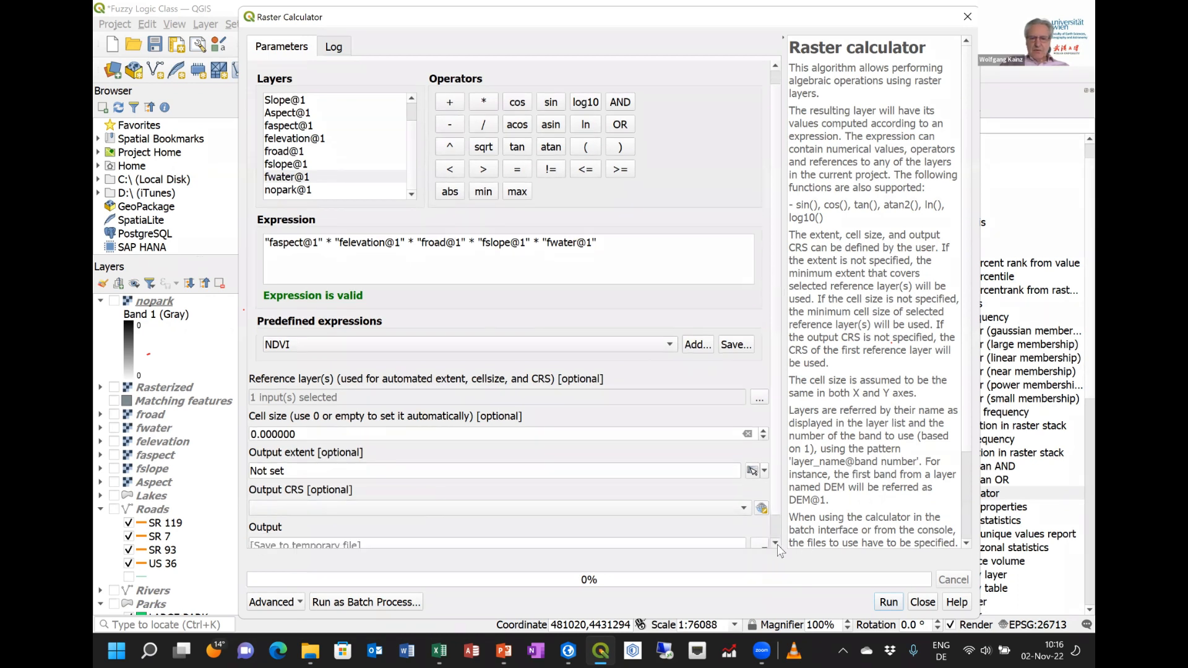
click(775, 543)
click(760, 521)
click(774, 551)
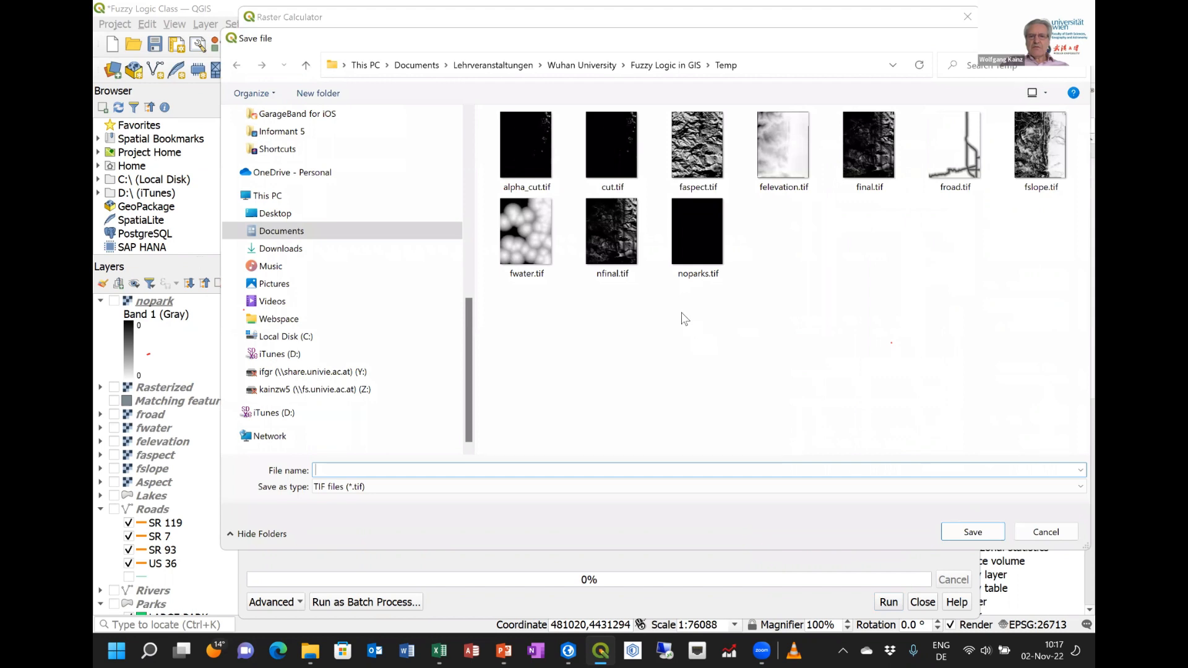
click(871, 153)
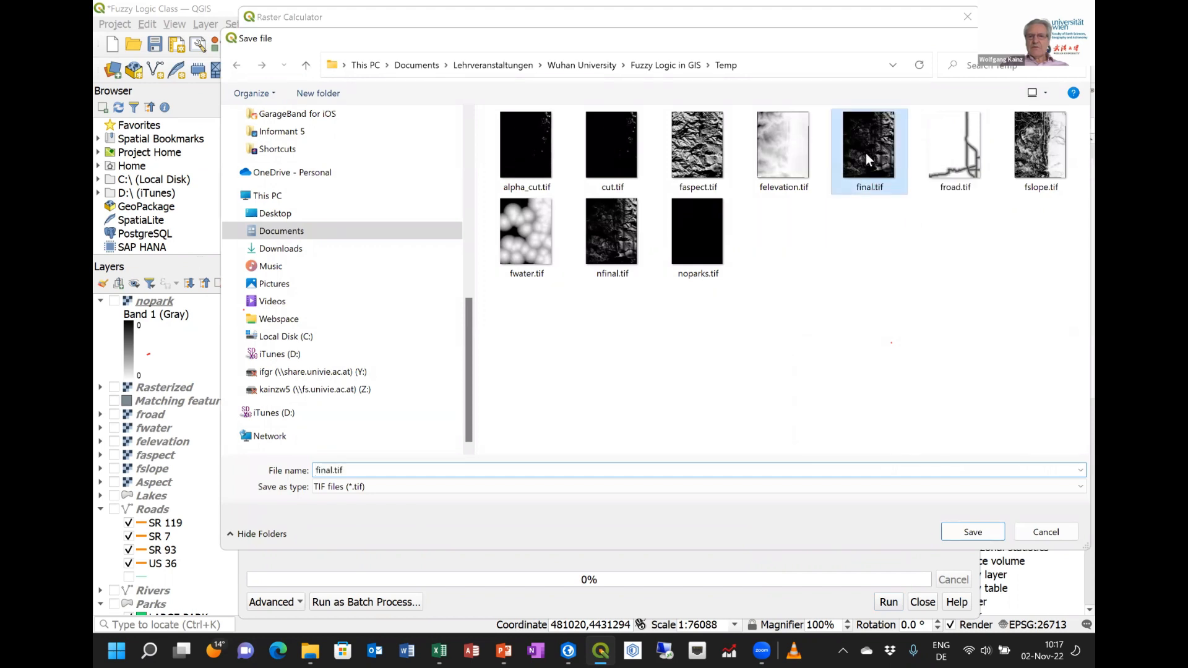
click(970, 533)
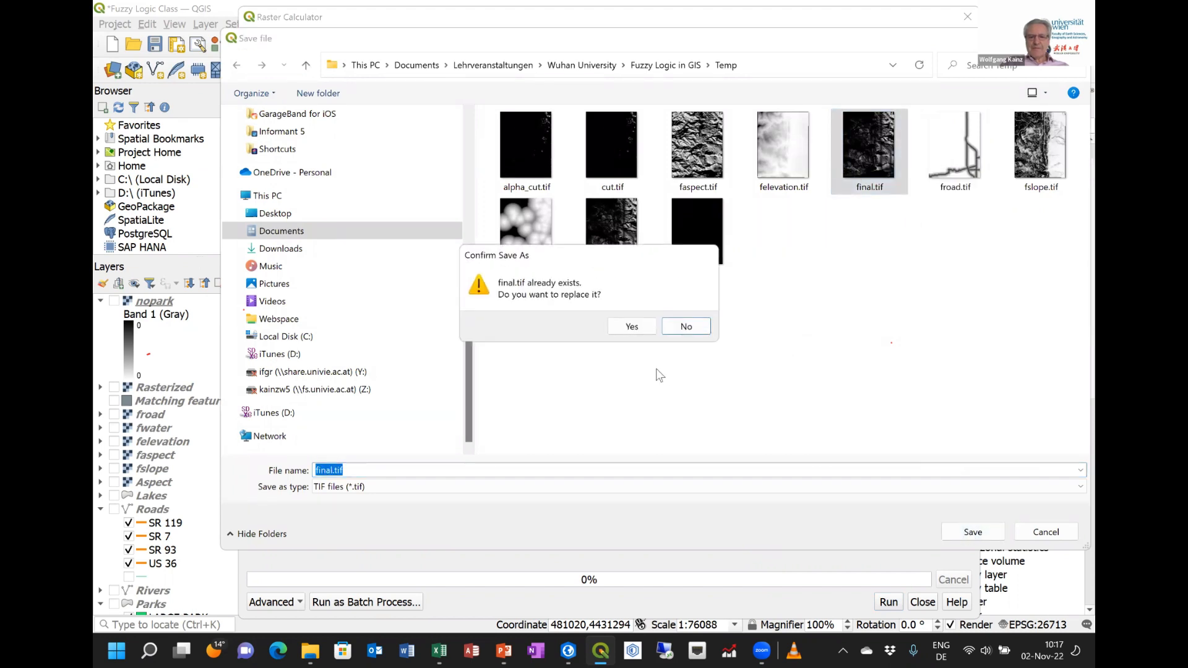
click(631, 327)
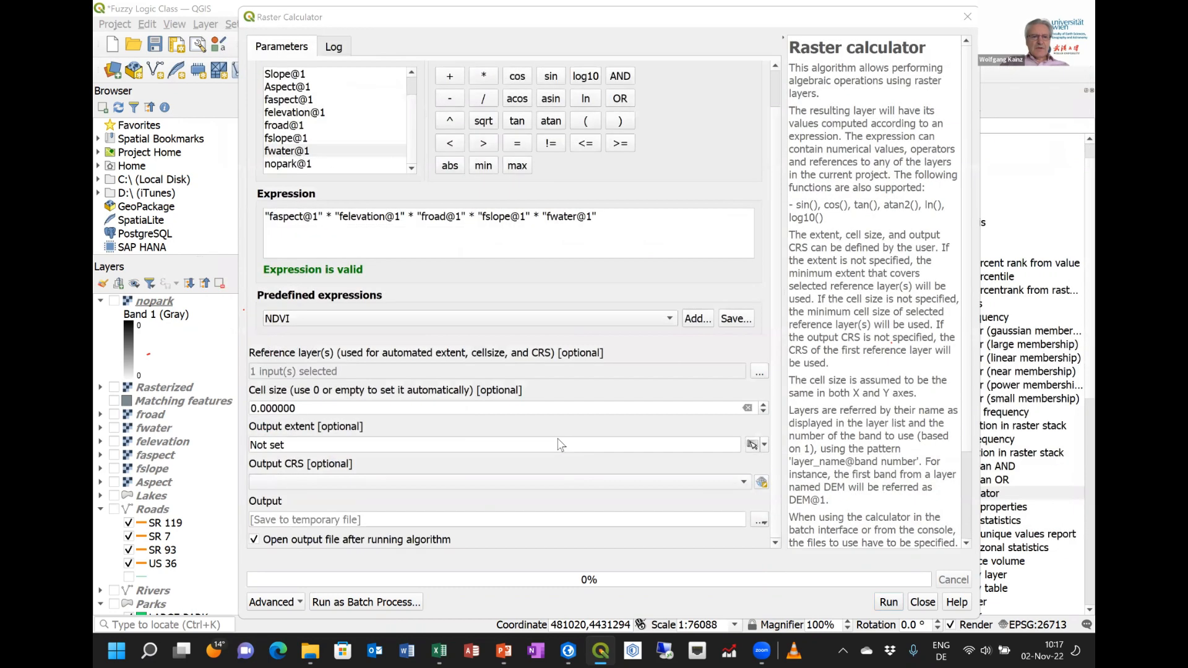
click(887, 603)
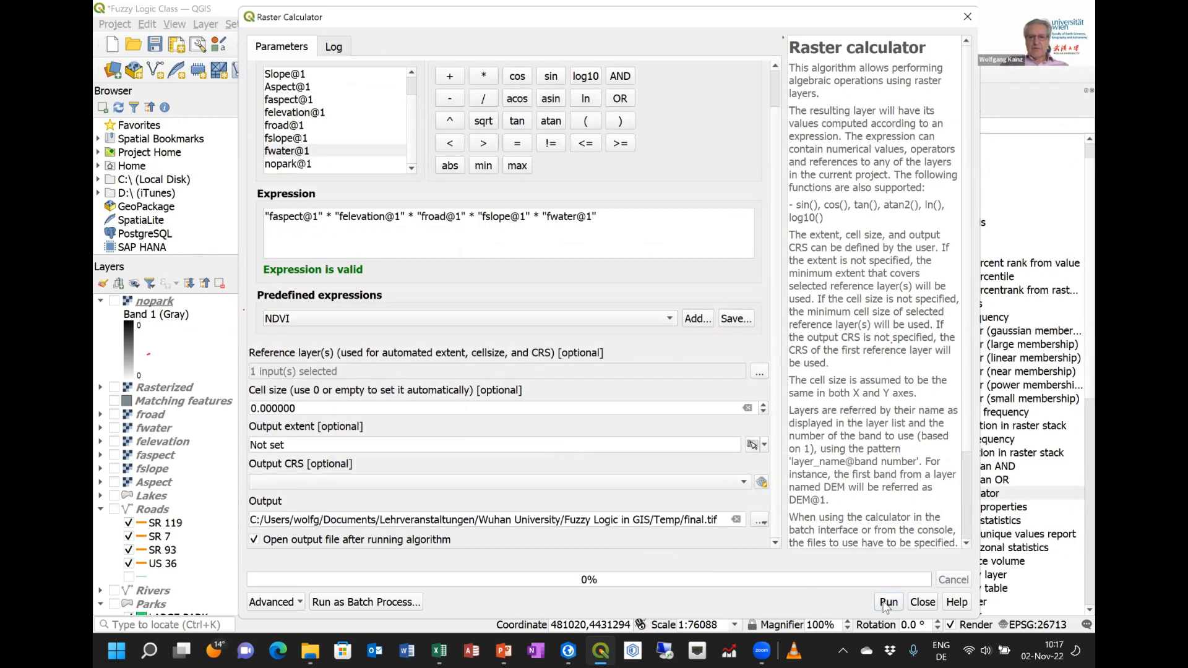
click(967, 17)
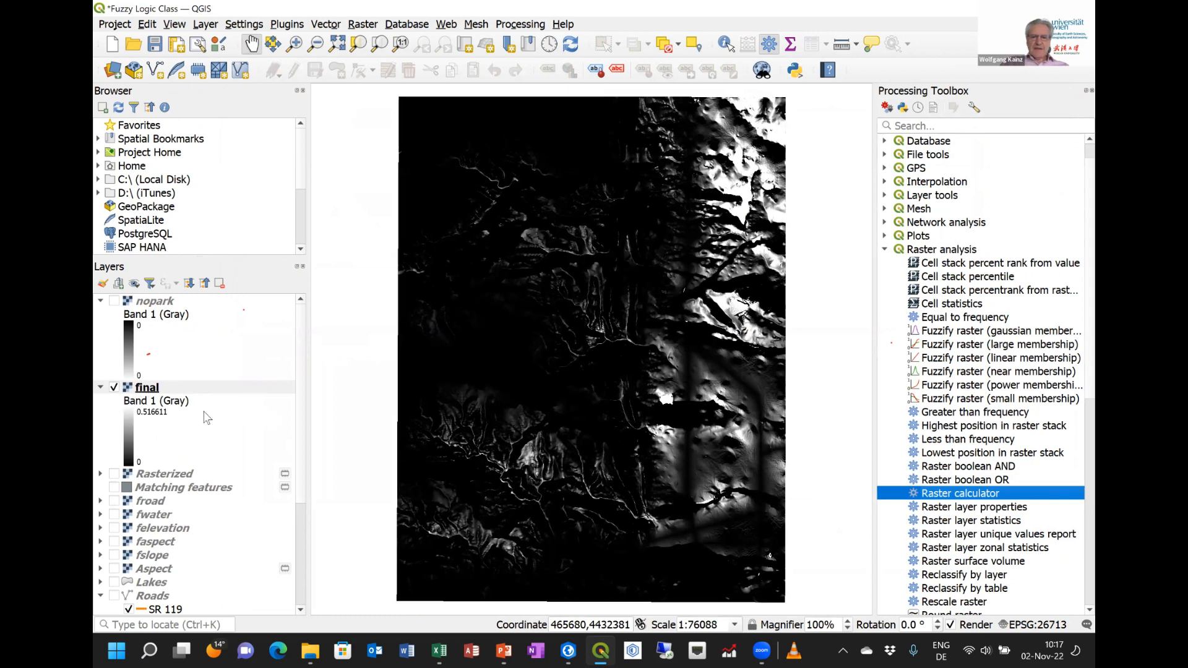
Change the color gradient of the final raster layer to White to Black in its symbology
click(131, 422)
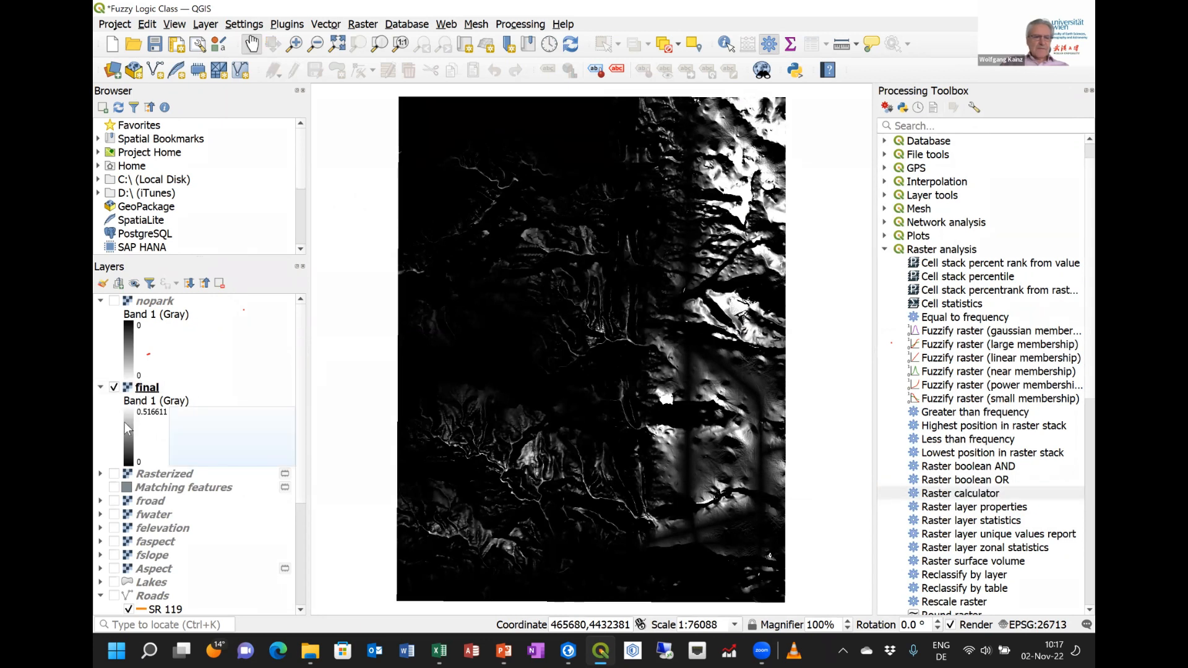
double_click(130, 430)
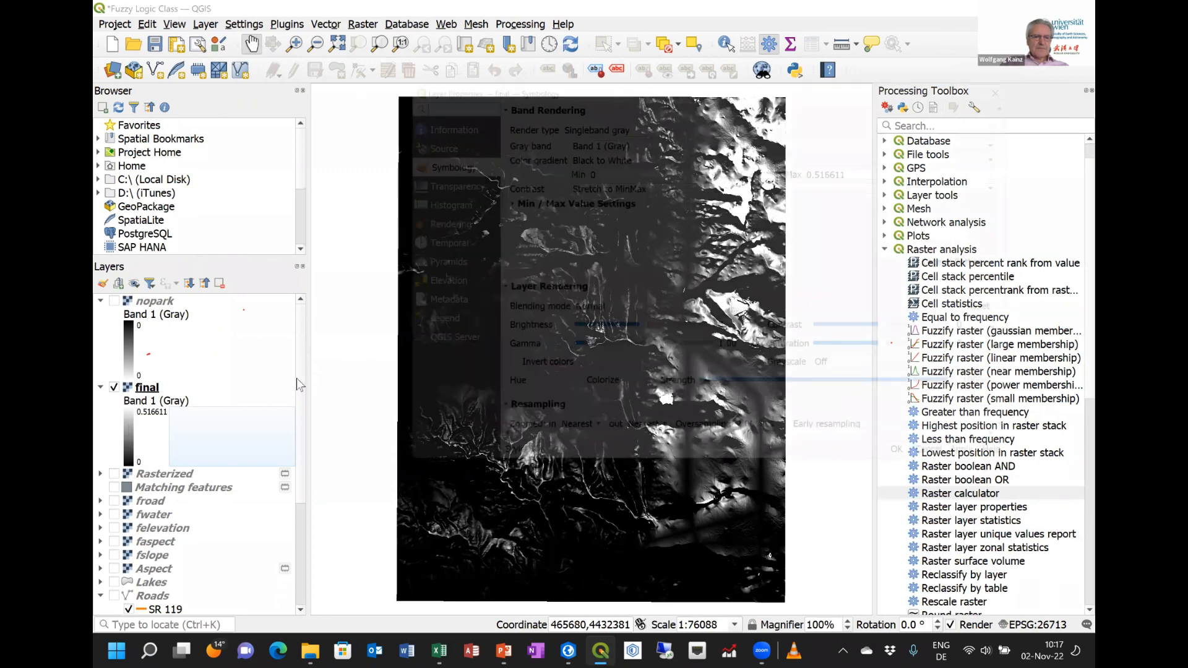
click(573, 152)
click(584, 166)
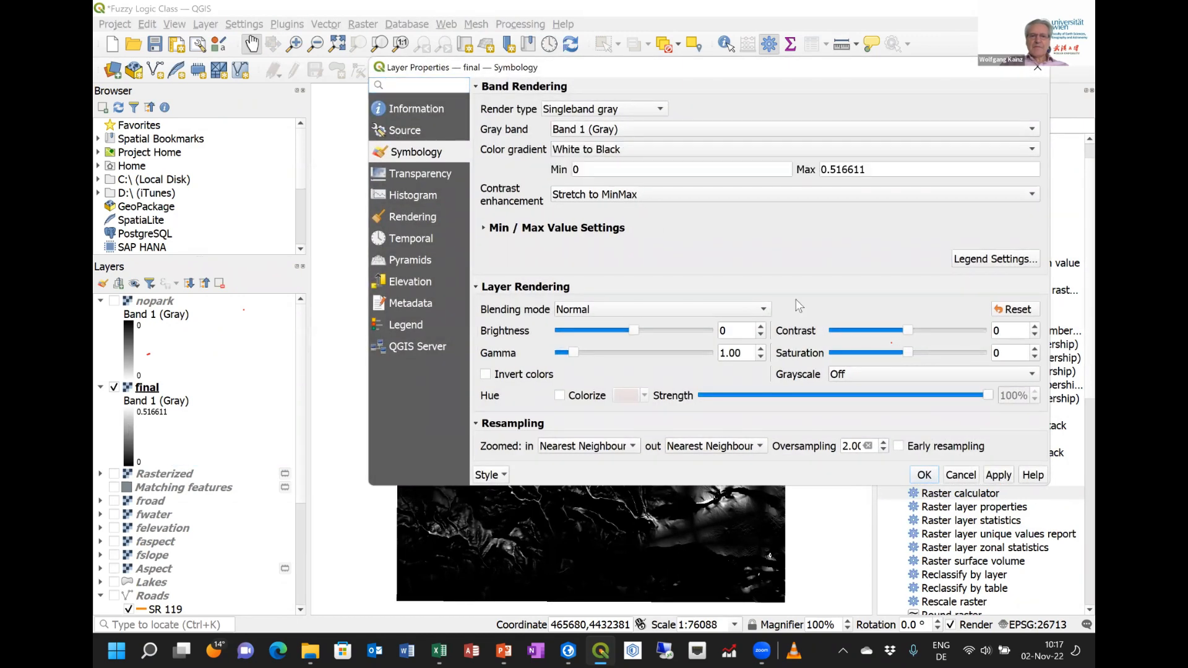
key(Return)
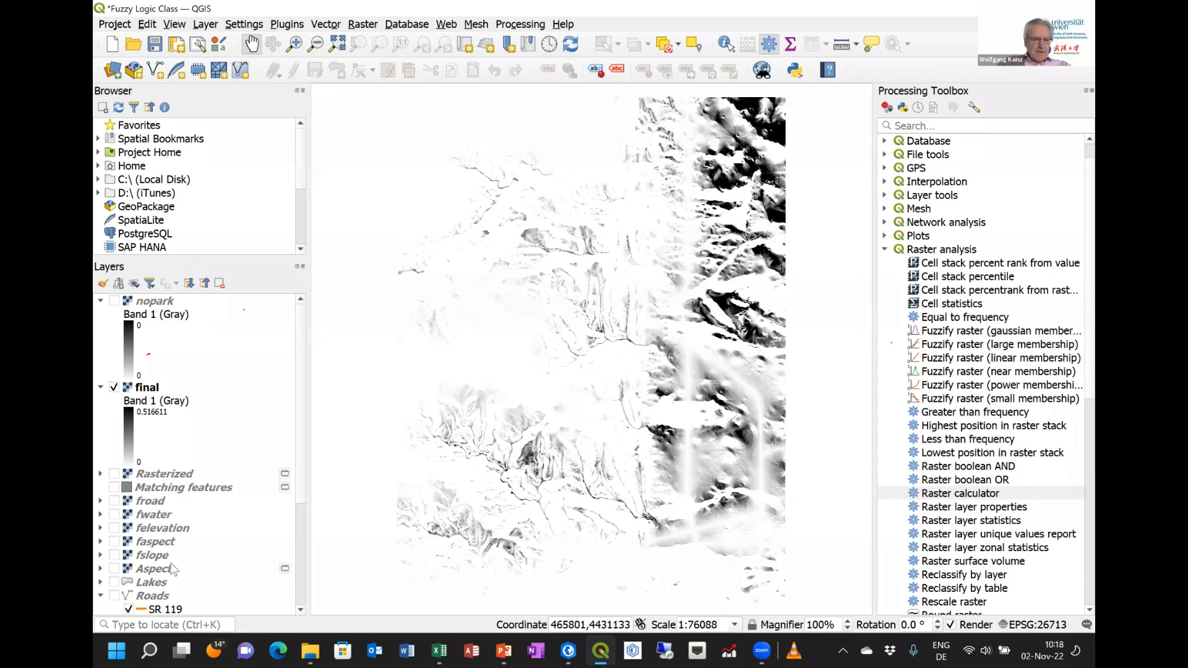
Move the Lakes layer directly above the final raster and turn on its visibility
click(159, 586)
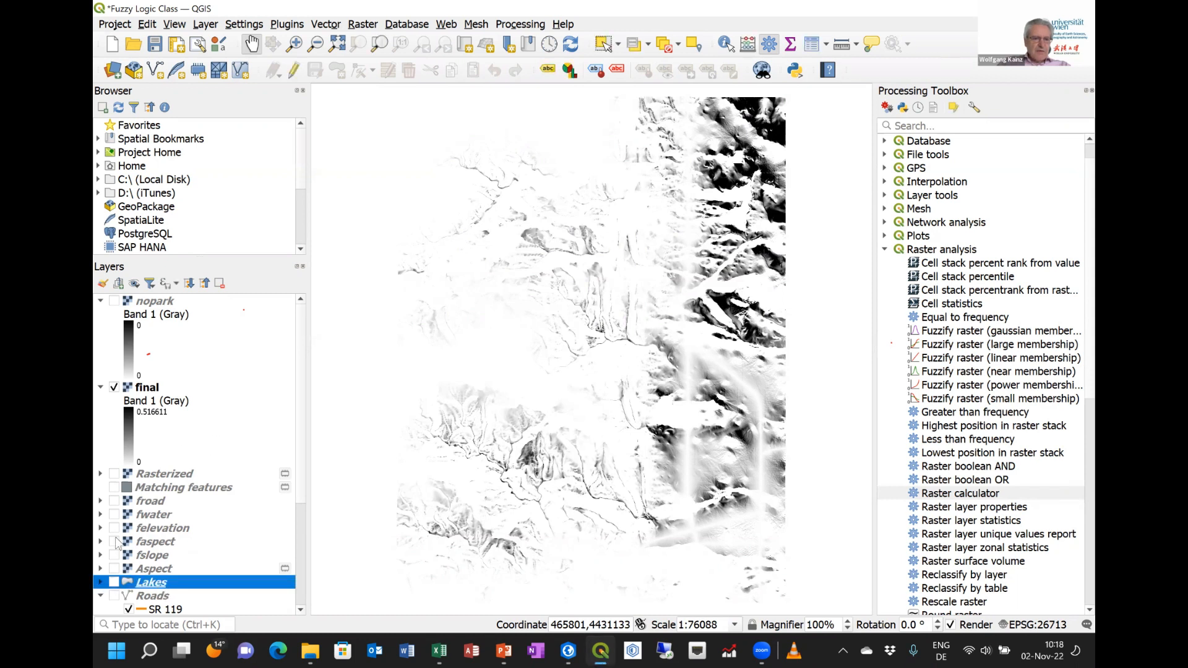
drag(139, 586, 149, 306)
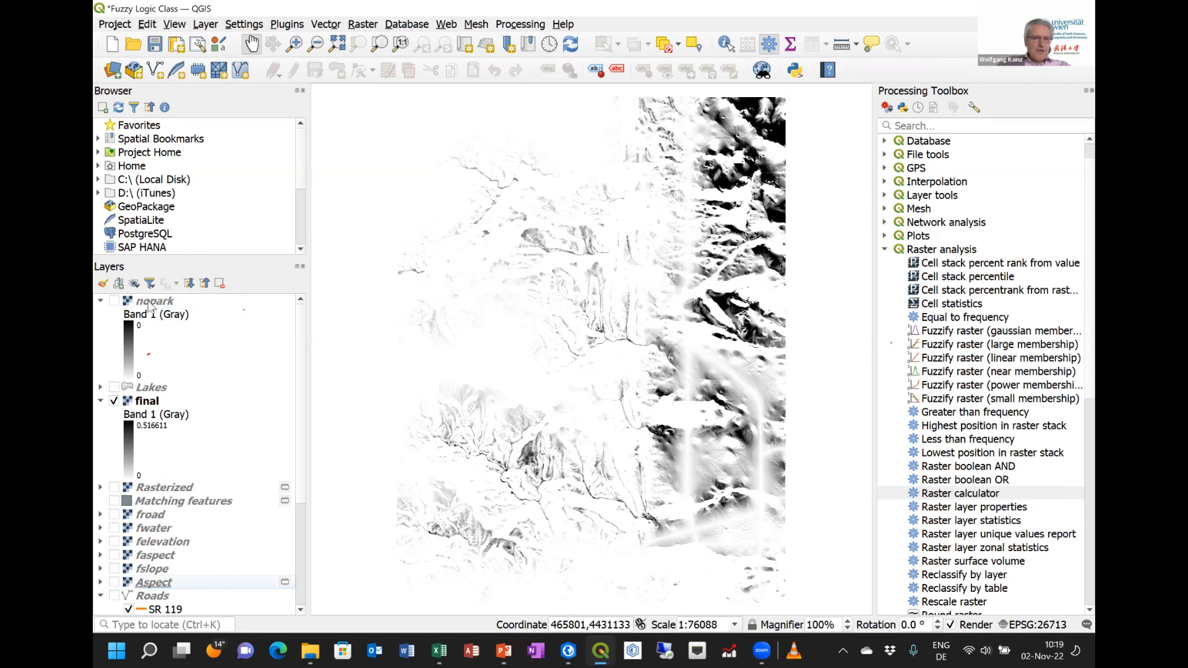
click(114, 387)
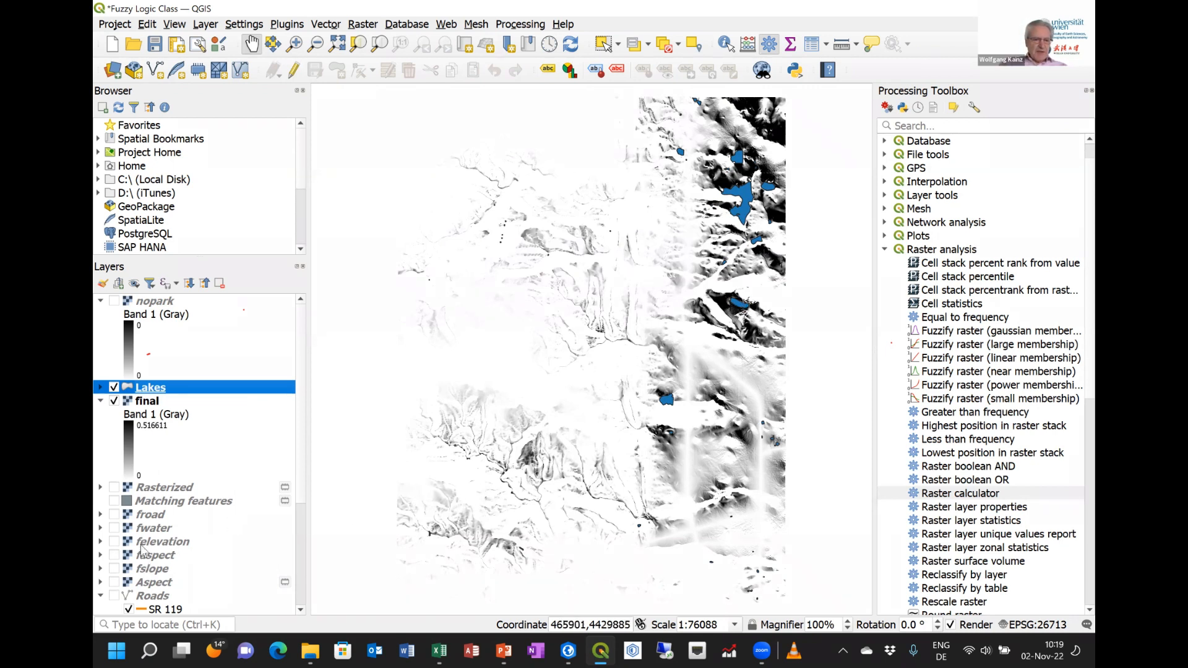
Collapse the Roads layer's legend, move the layer between Lakes and the final raster, and turn on its visibility
click(150, 598)
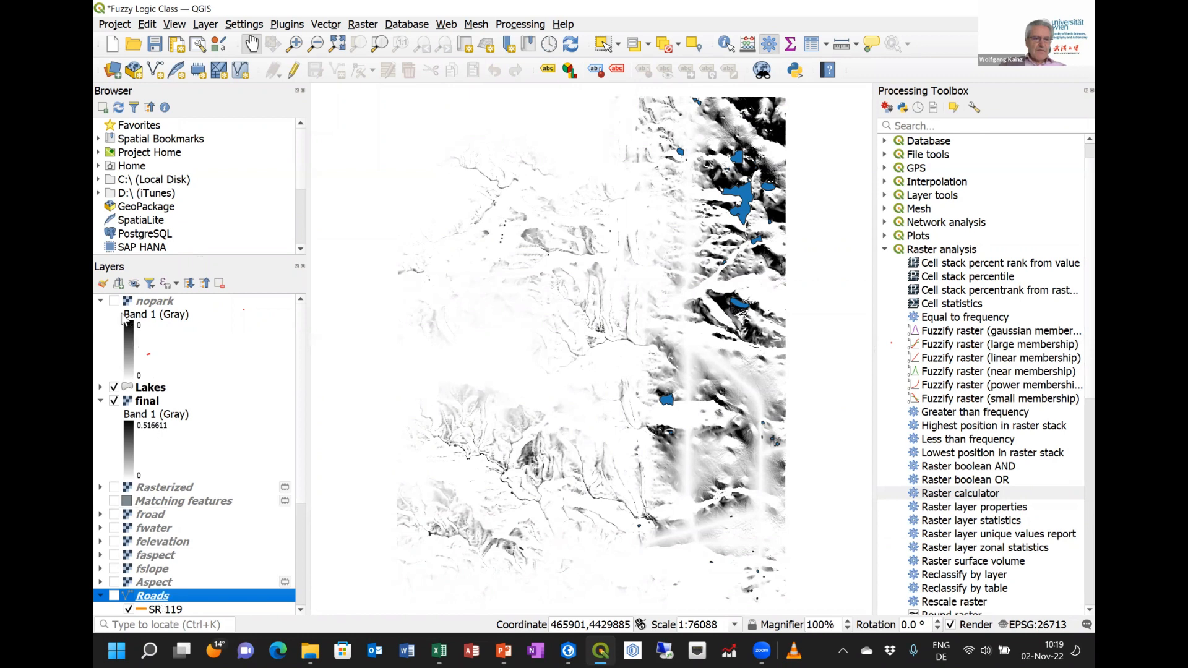
key(ctrl+d)
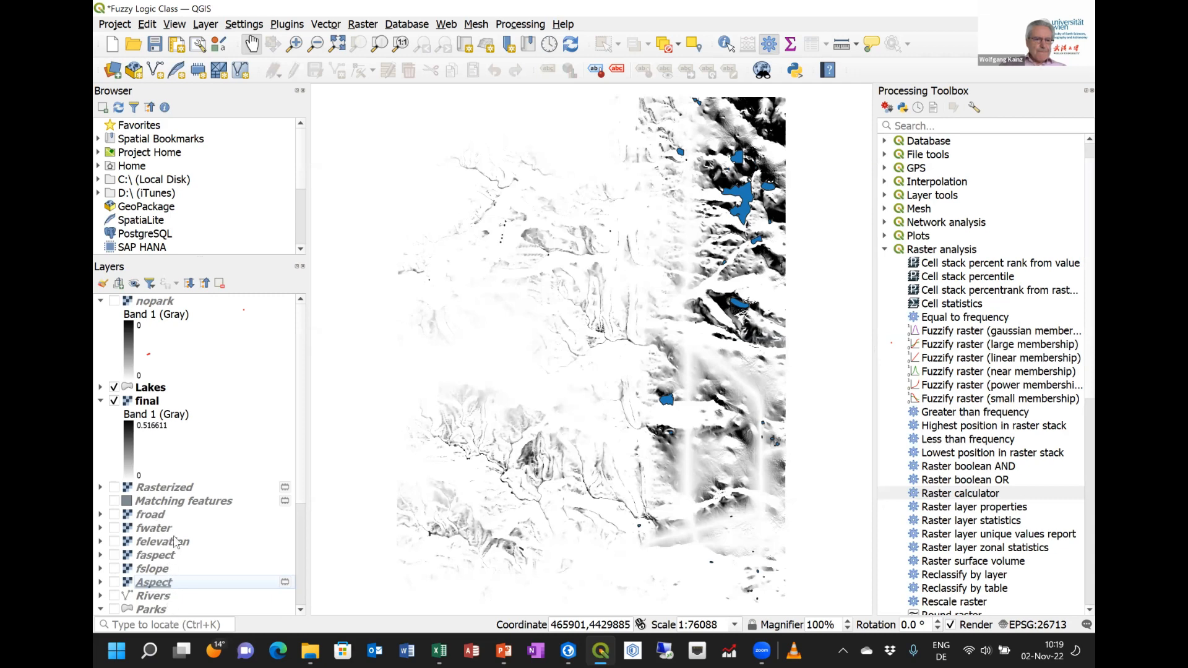
scroll(175, 539, down, 3)
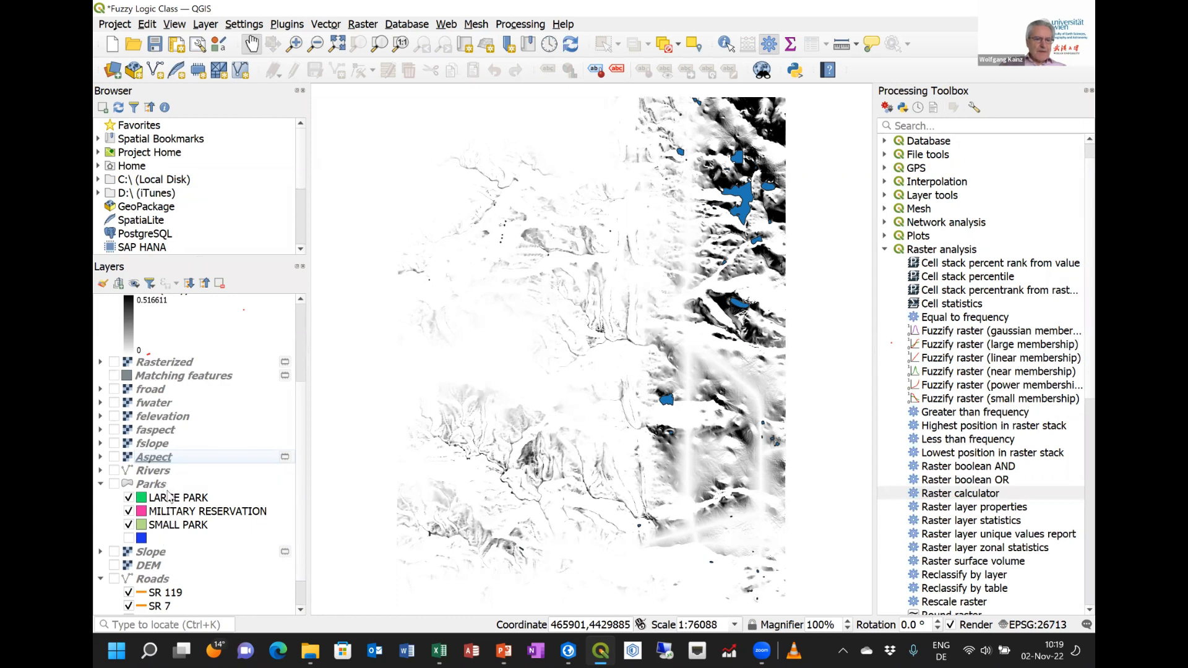
click(160, 582)
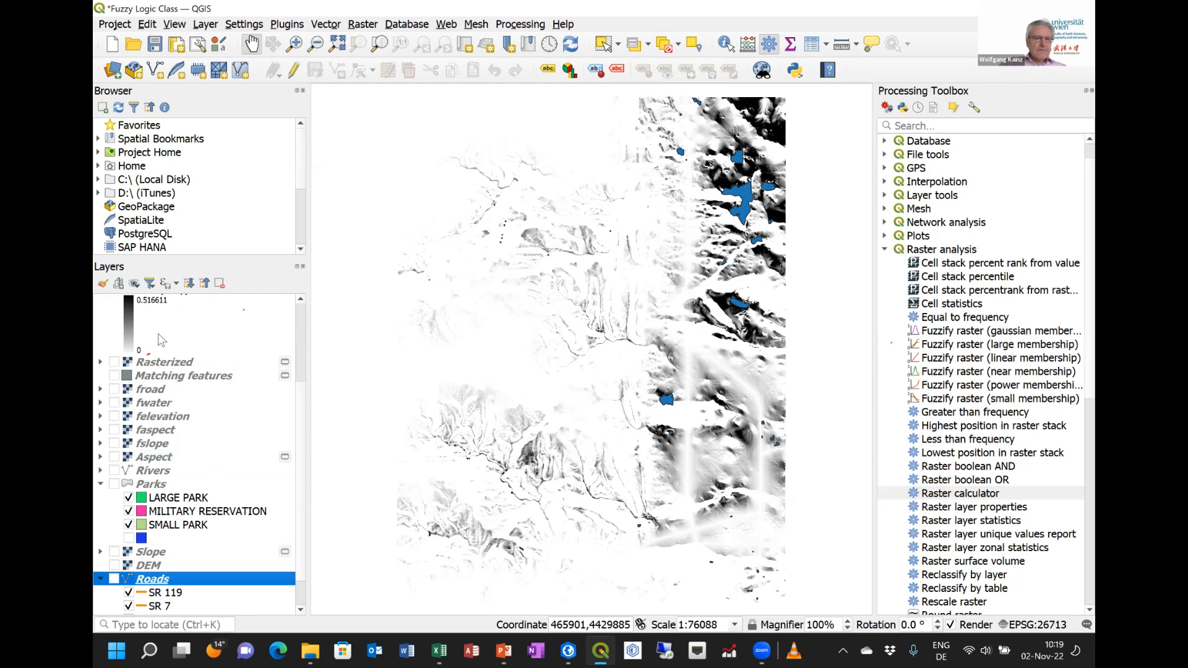
scroll(183, 537, up, 4)
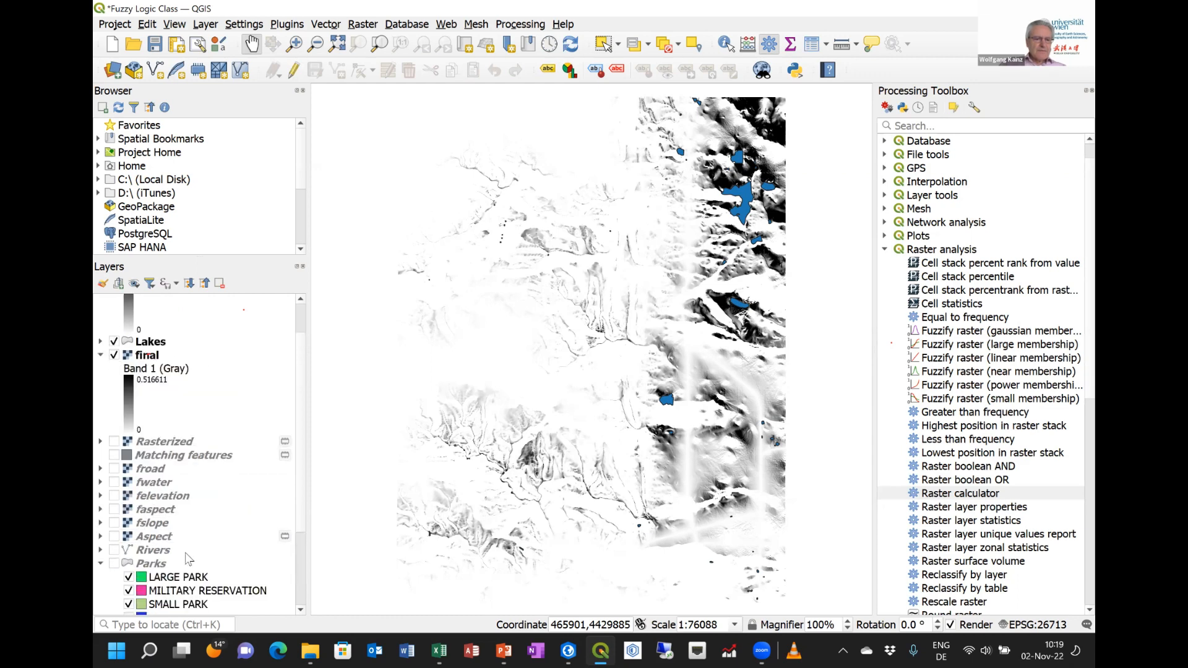
scroll(186, 557, down, 5)
click(104, 543)
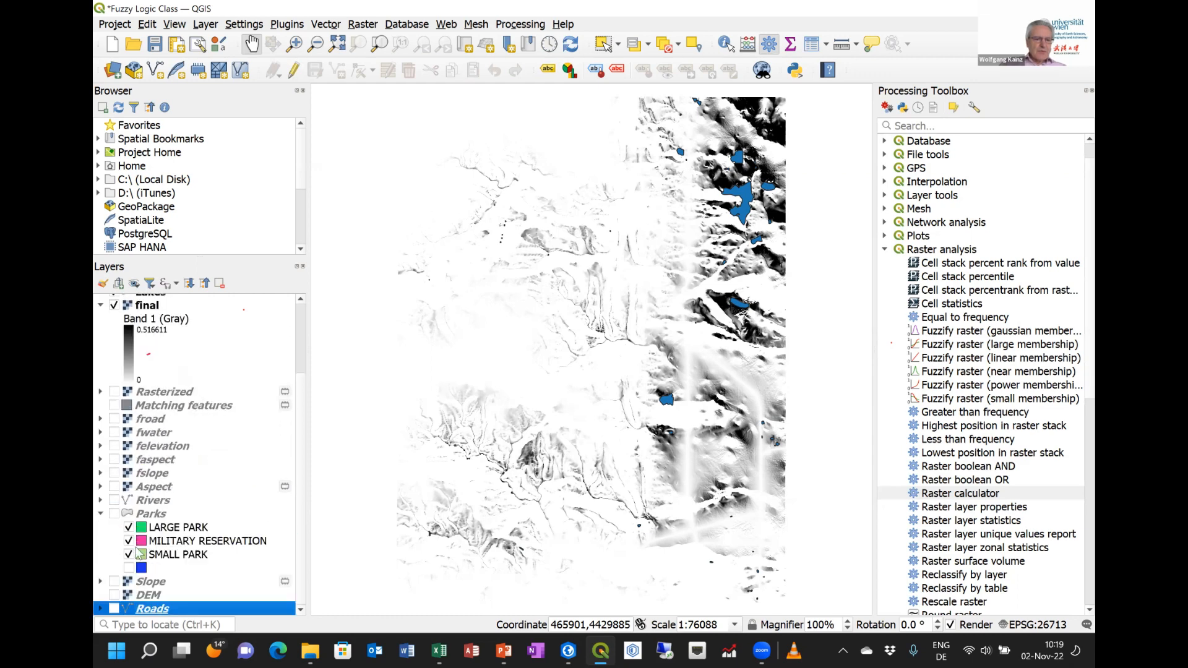
drag(154, 576, 140, 302)
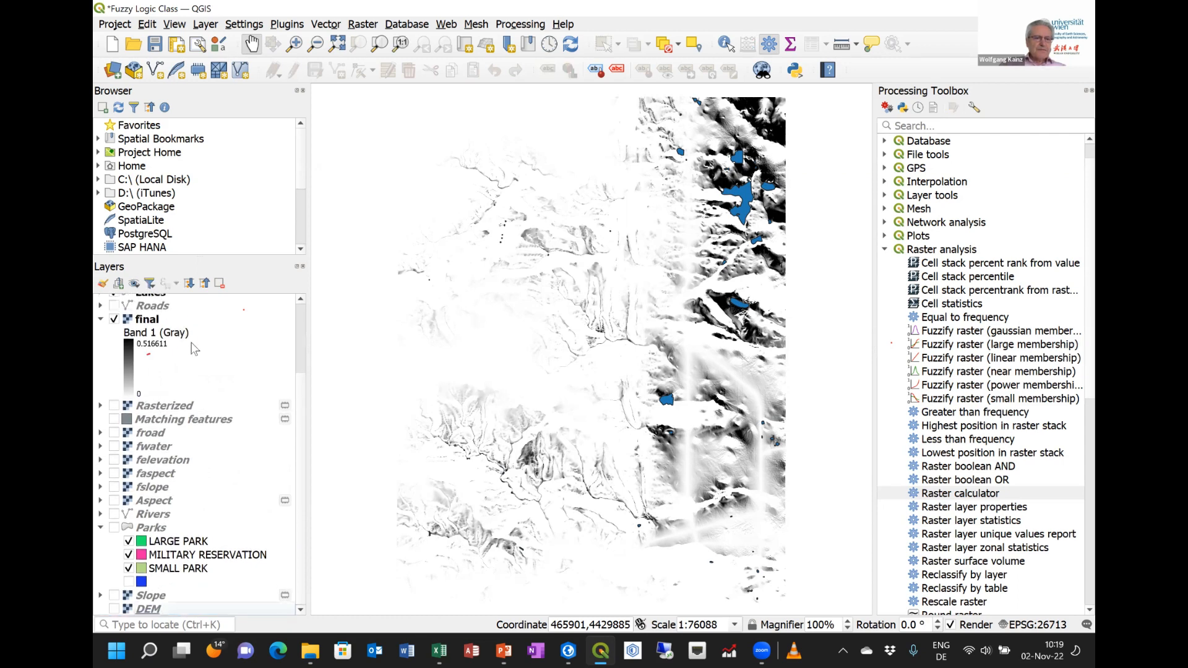
scroll(189, 371, up, 2)
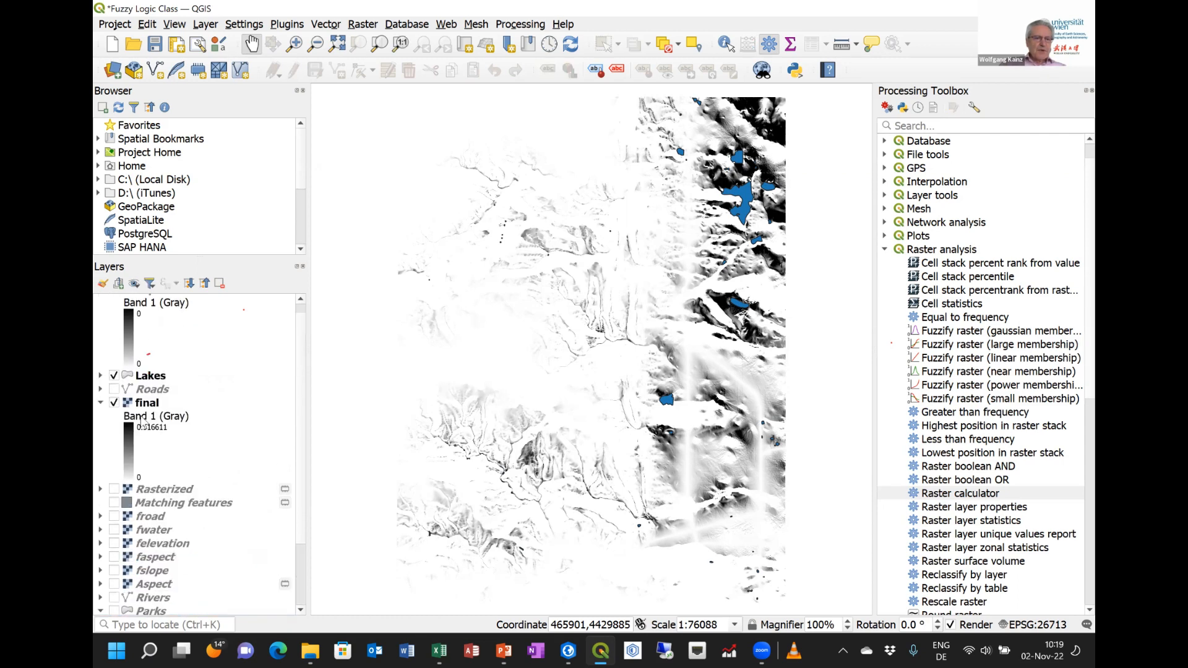
click(121, 389)
click(114, 389)
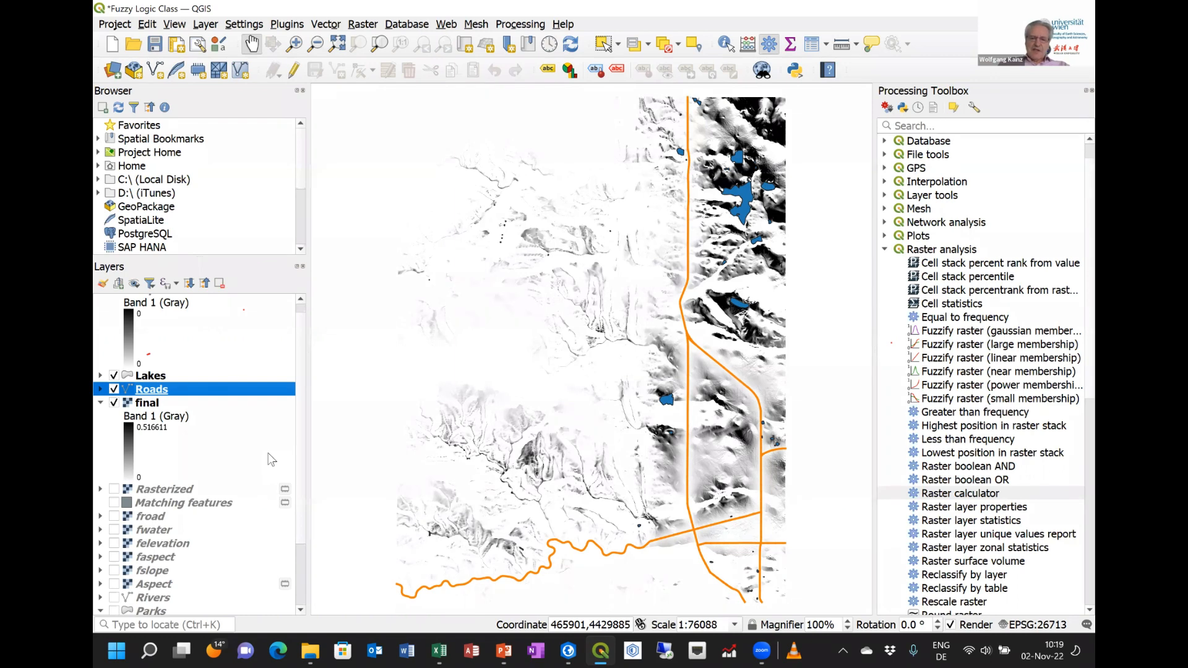
Switch to PowerPoint and start the slide show from the "Compute final result" slide
click(502, 651)
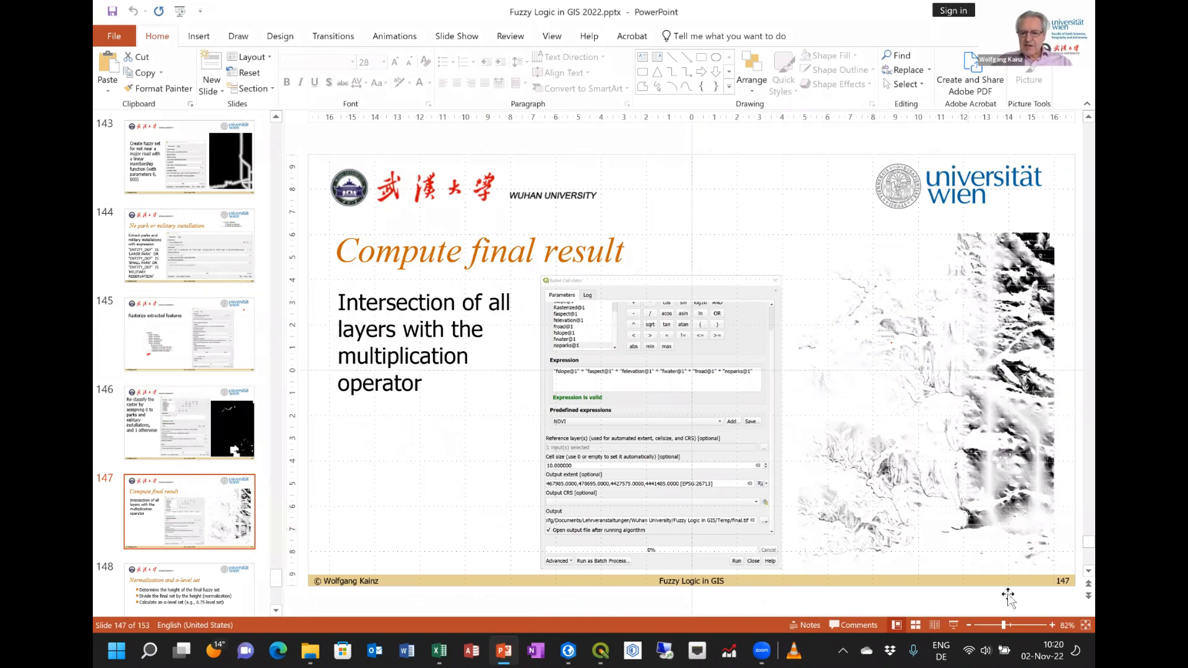
click(953, 624)
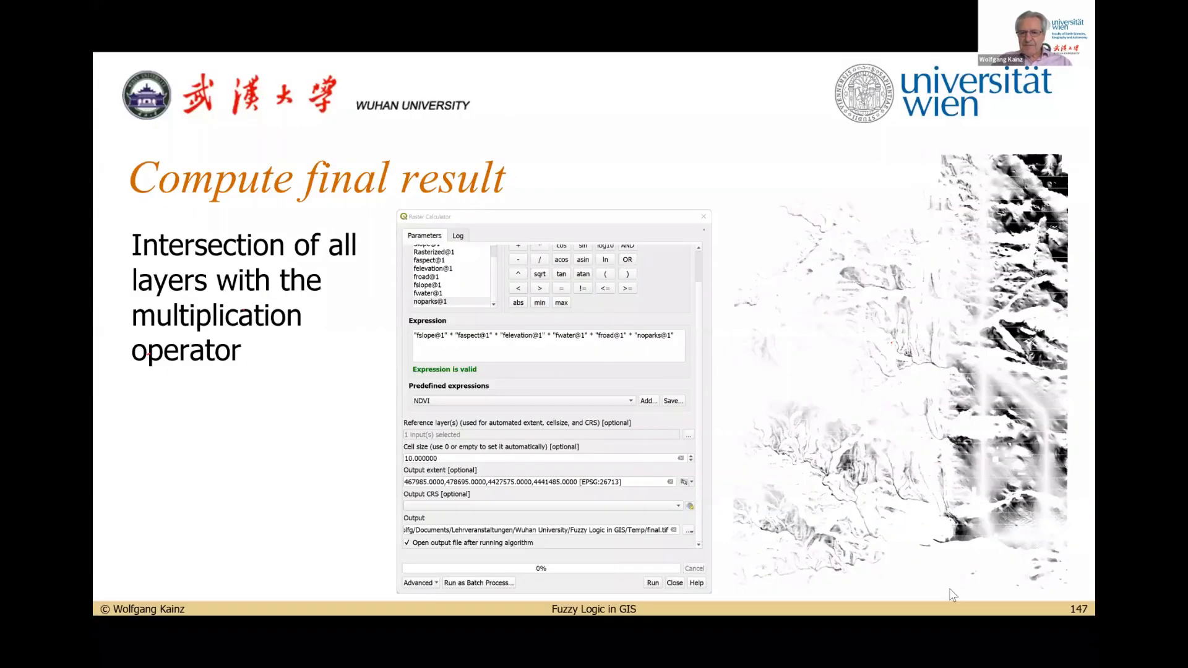